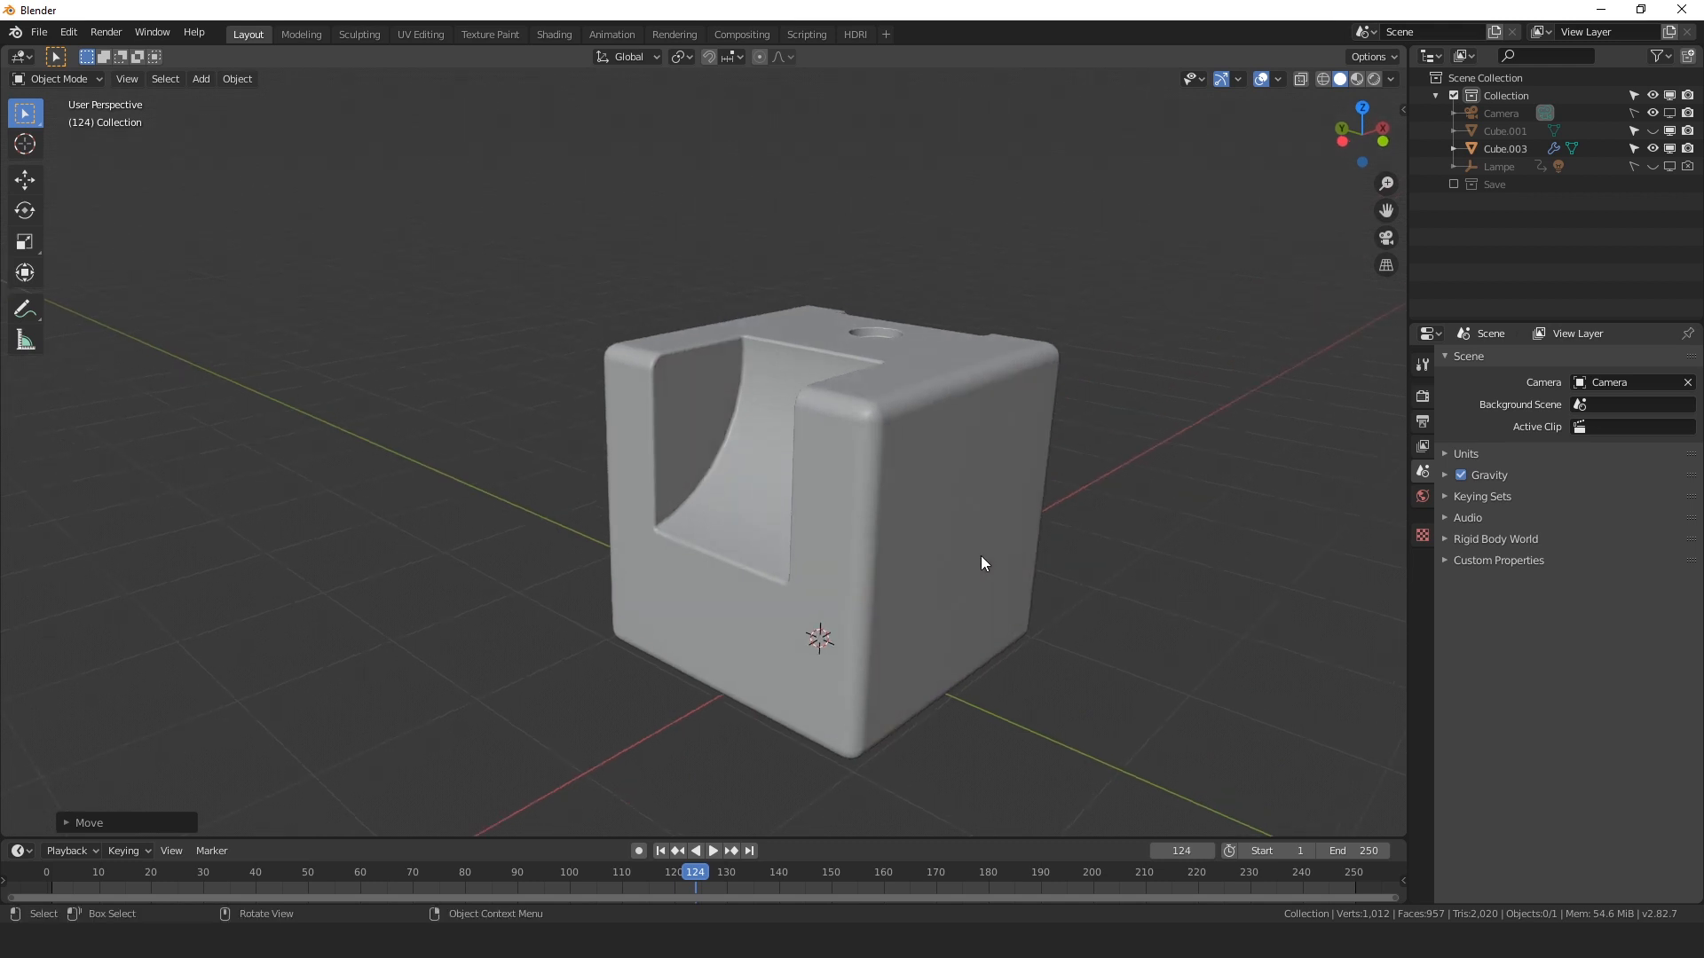
Toggle the wireframe overlay on the cube on and off, and enable the Save collection containing the cutter objects.
scroll(1006, 593, up, 3)
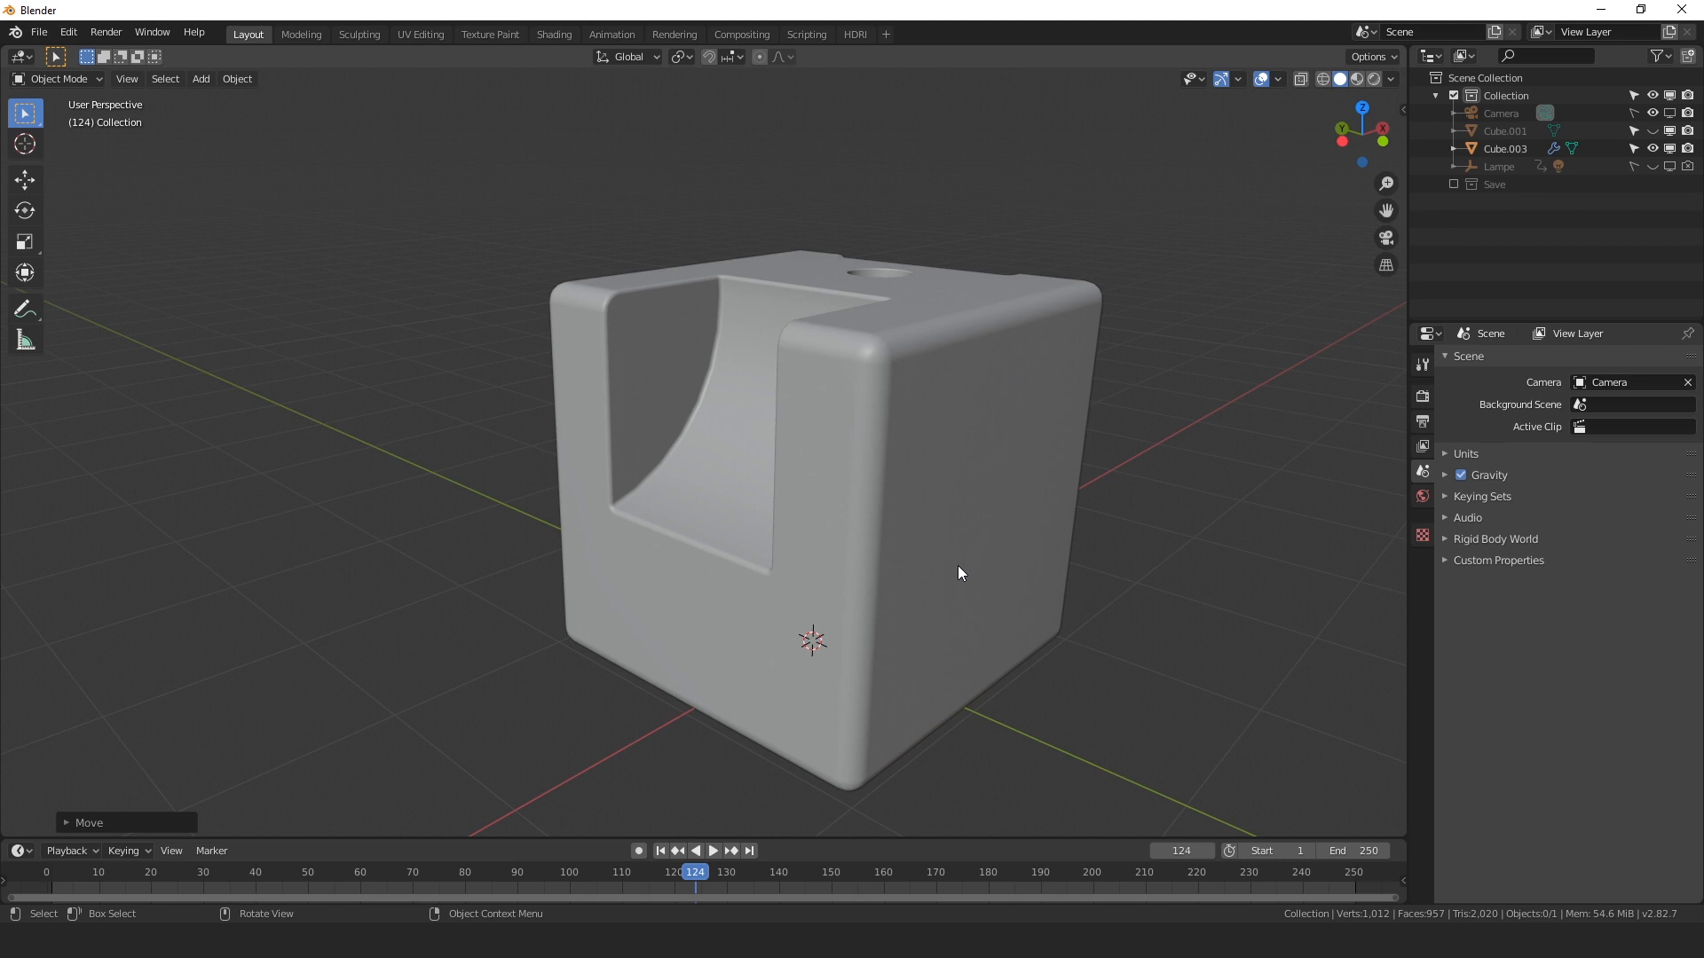
key(shift+w)
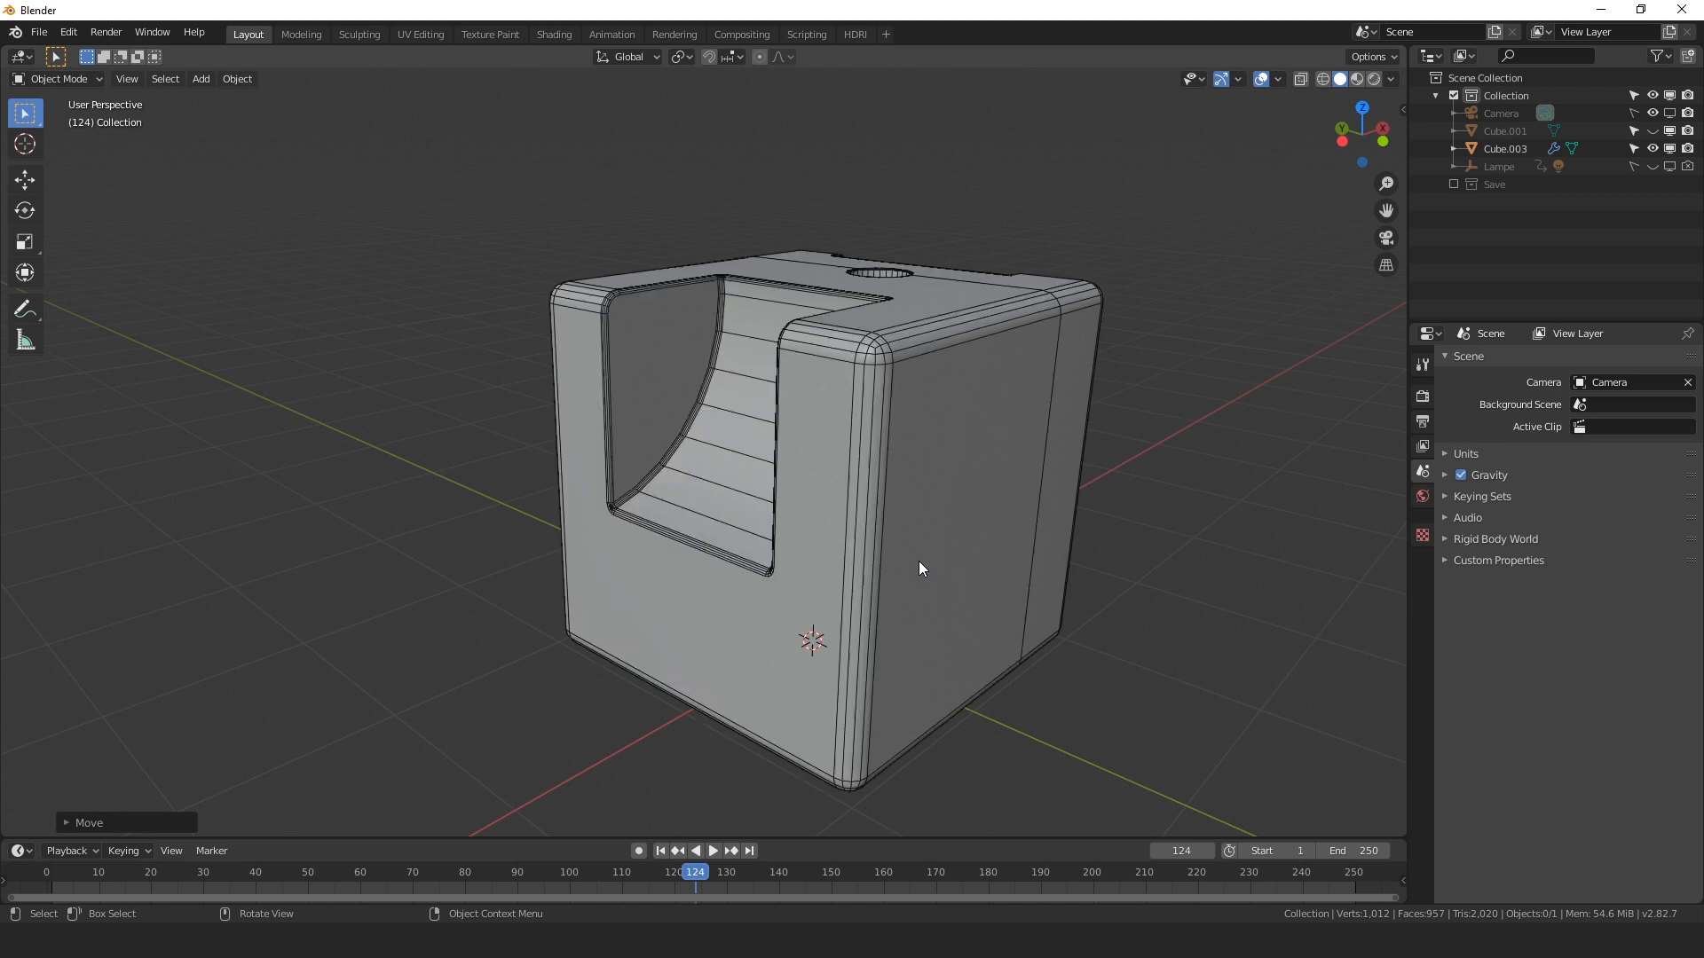
click(1454, 184)
key(shift+w)
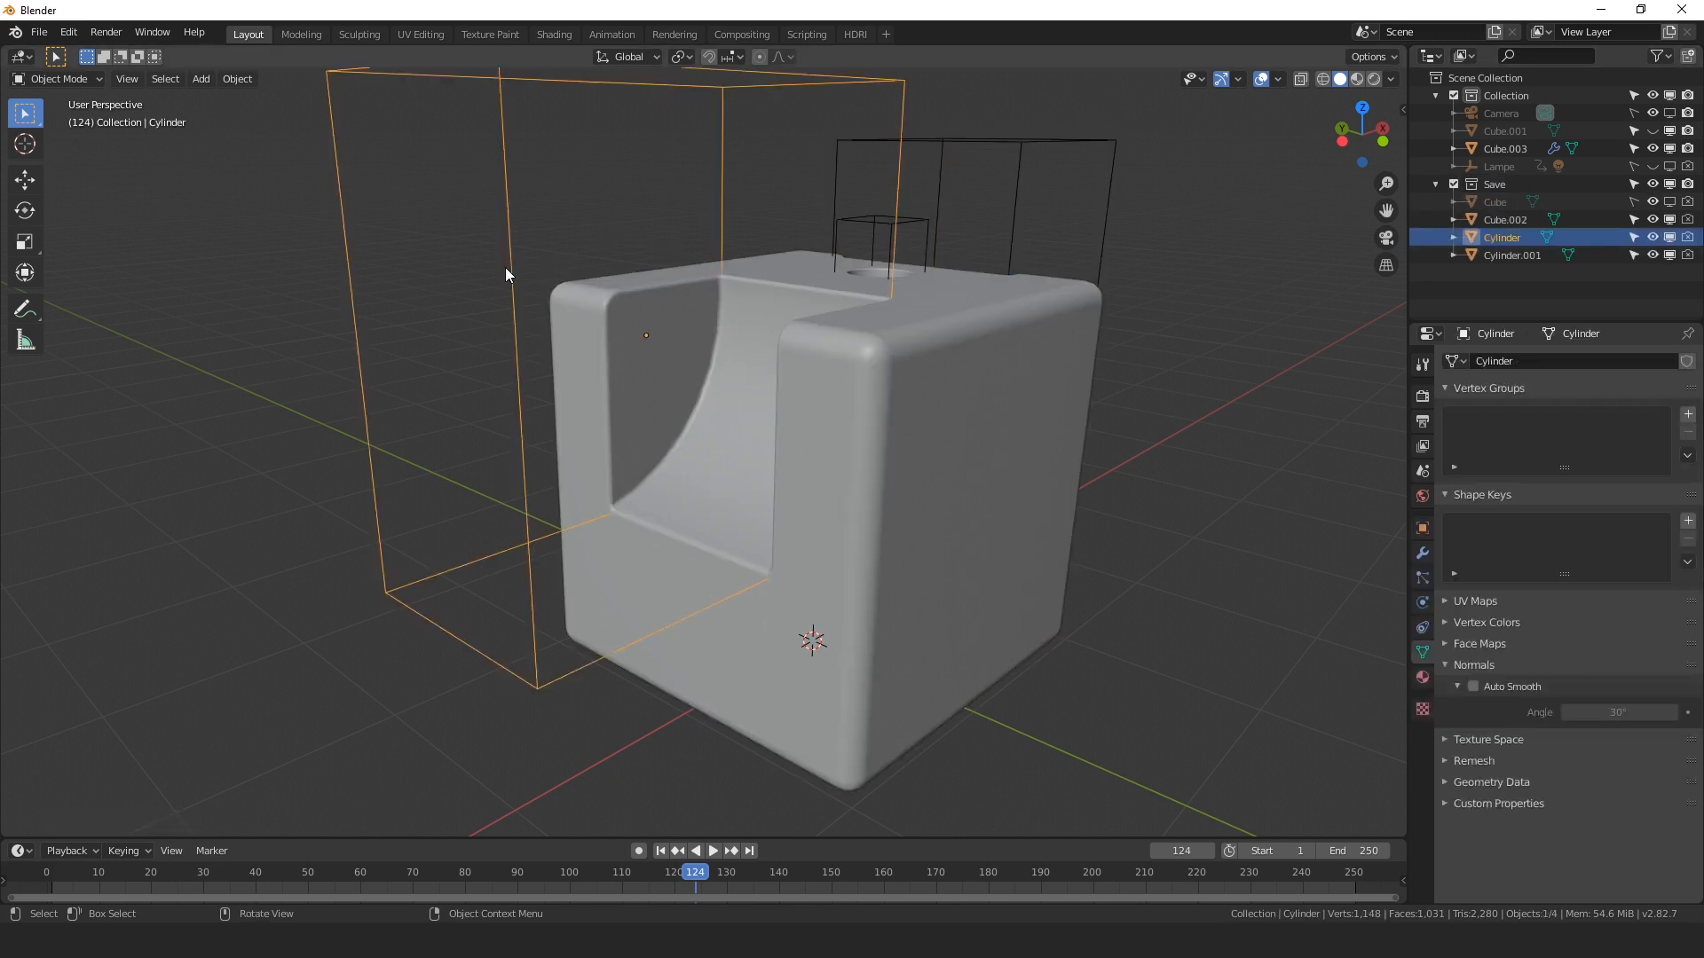
Move the Cylinder cutter along the X axis to shift the curved cutout in the cube's side.
middle_drag(506, 275, 747, 334)
key(g)
key(y)
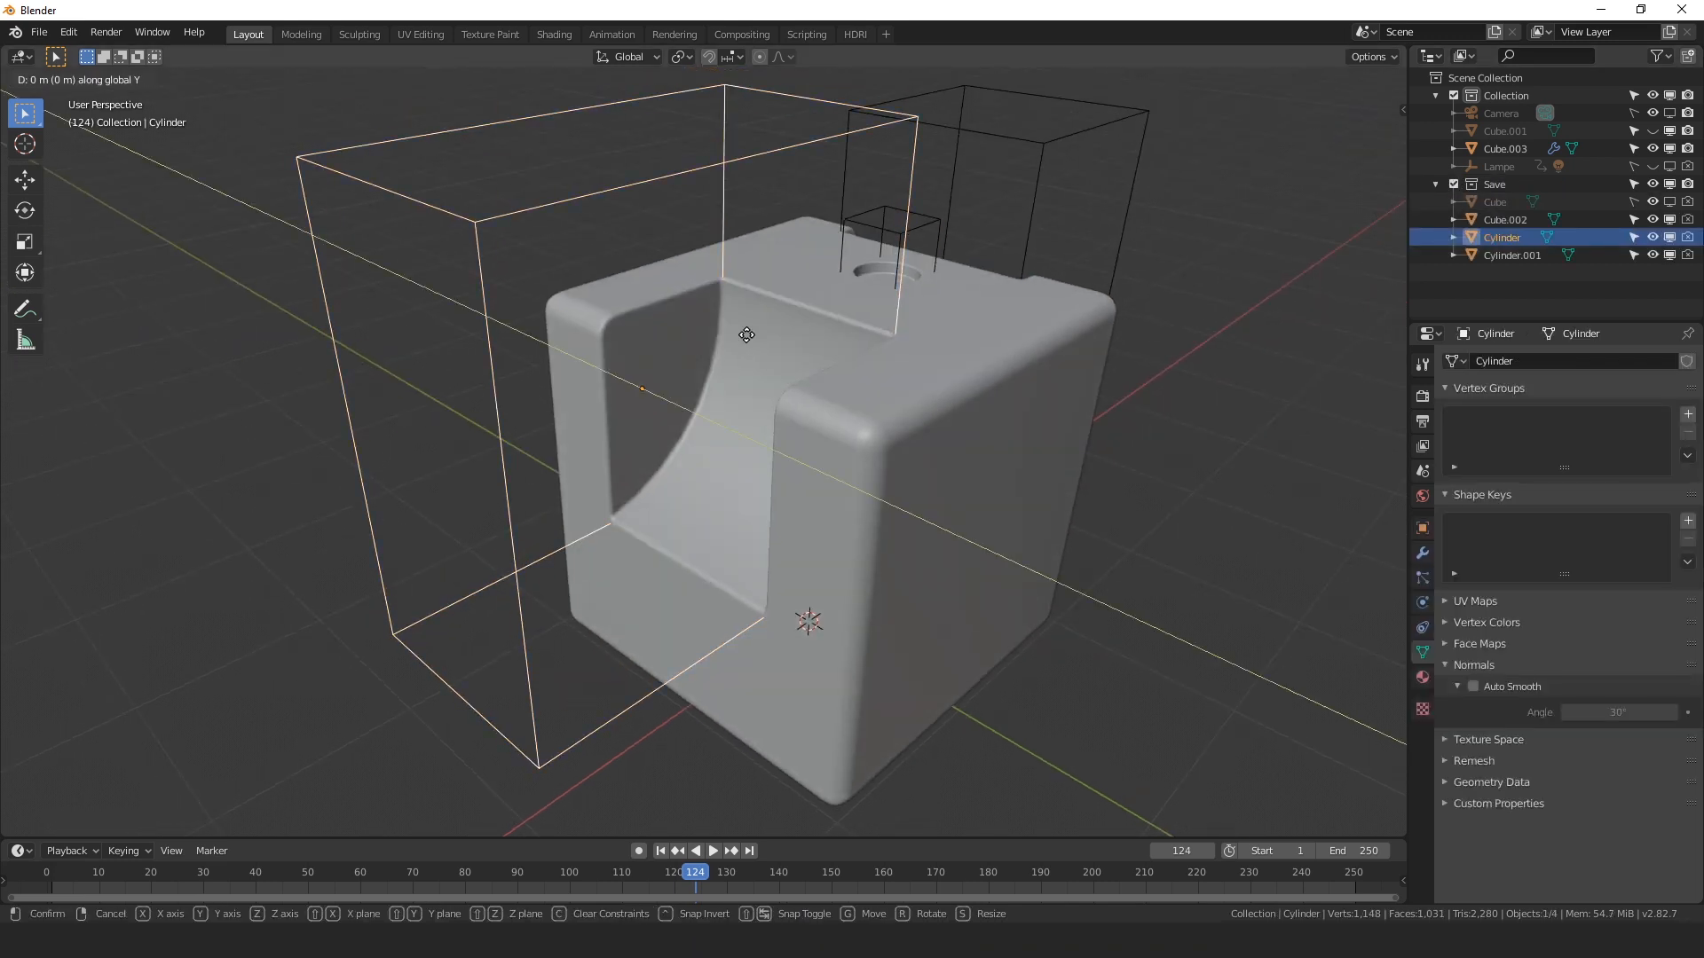
key(x)
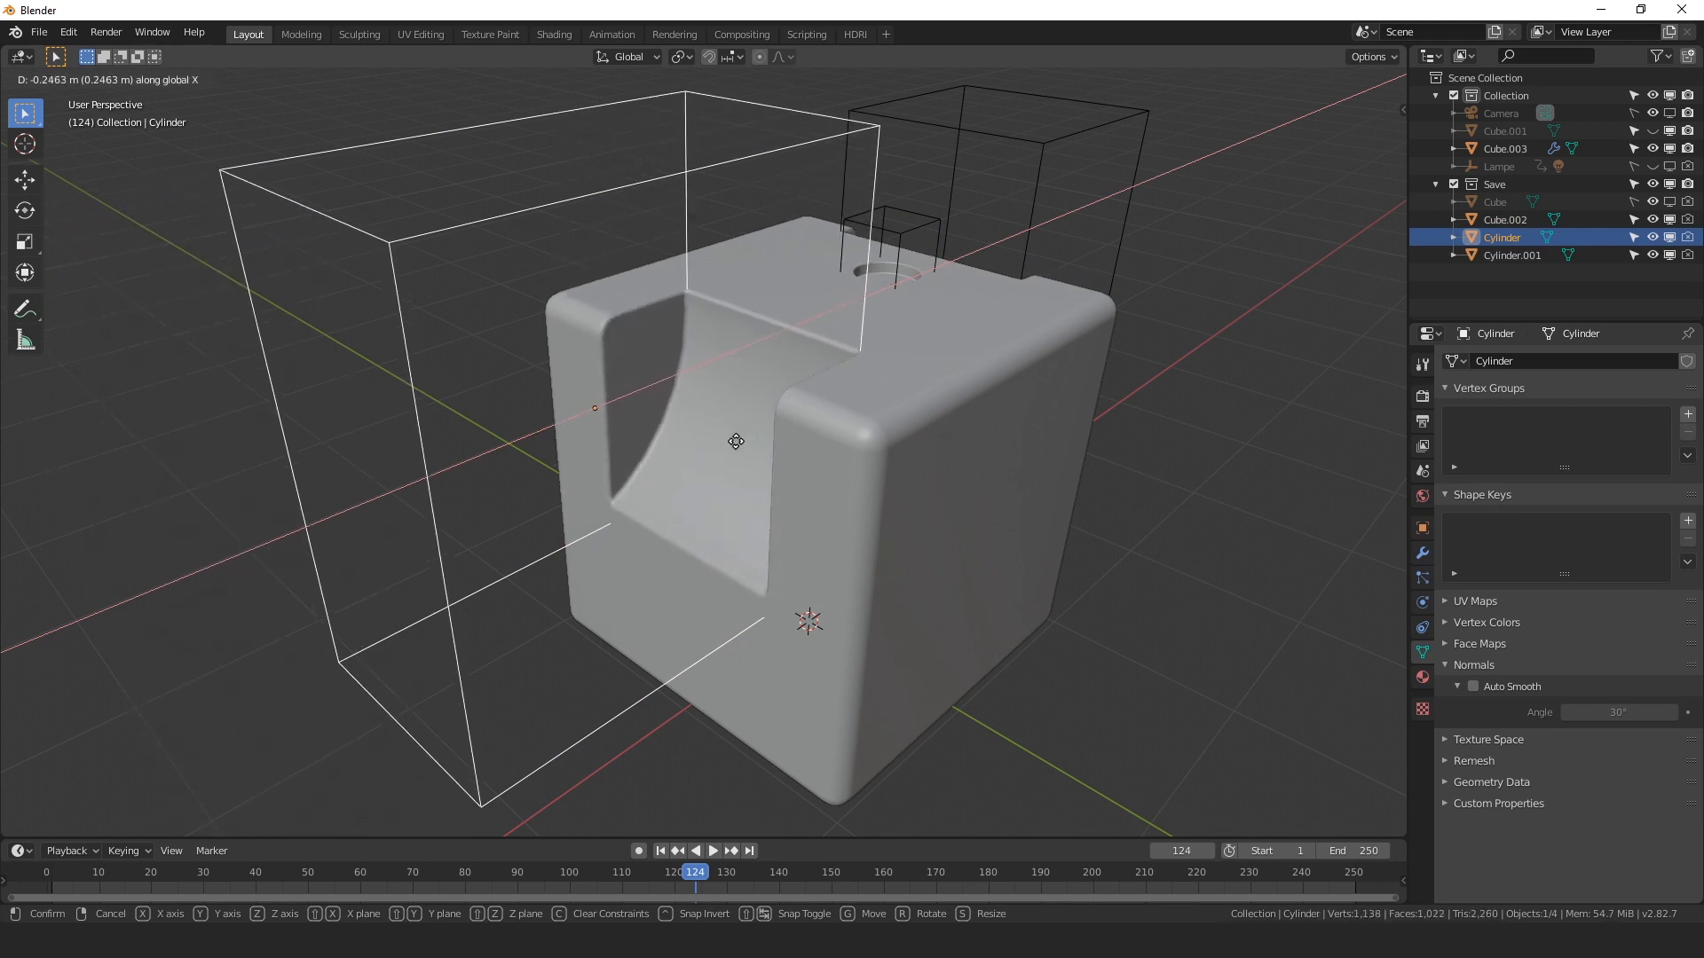
click(769, 435)
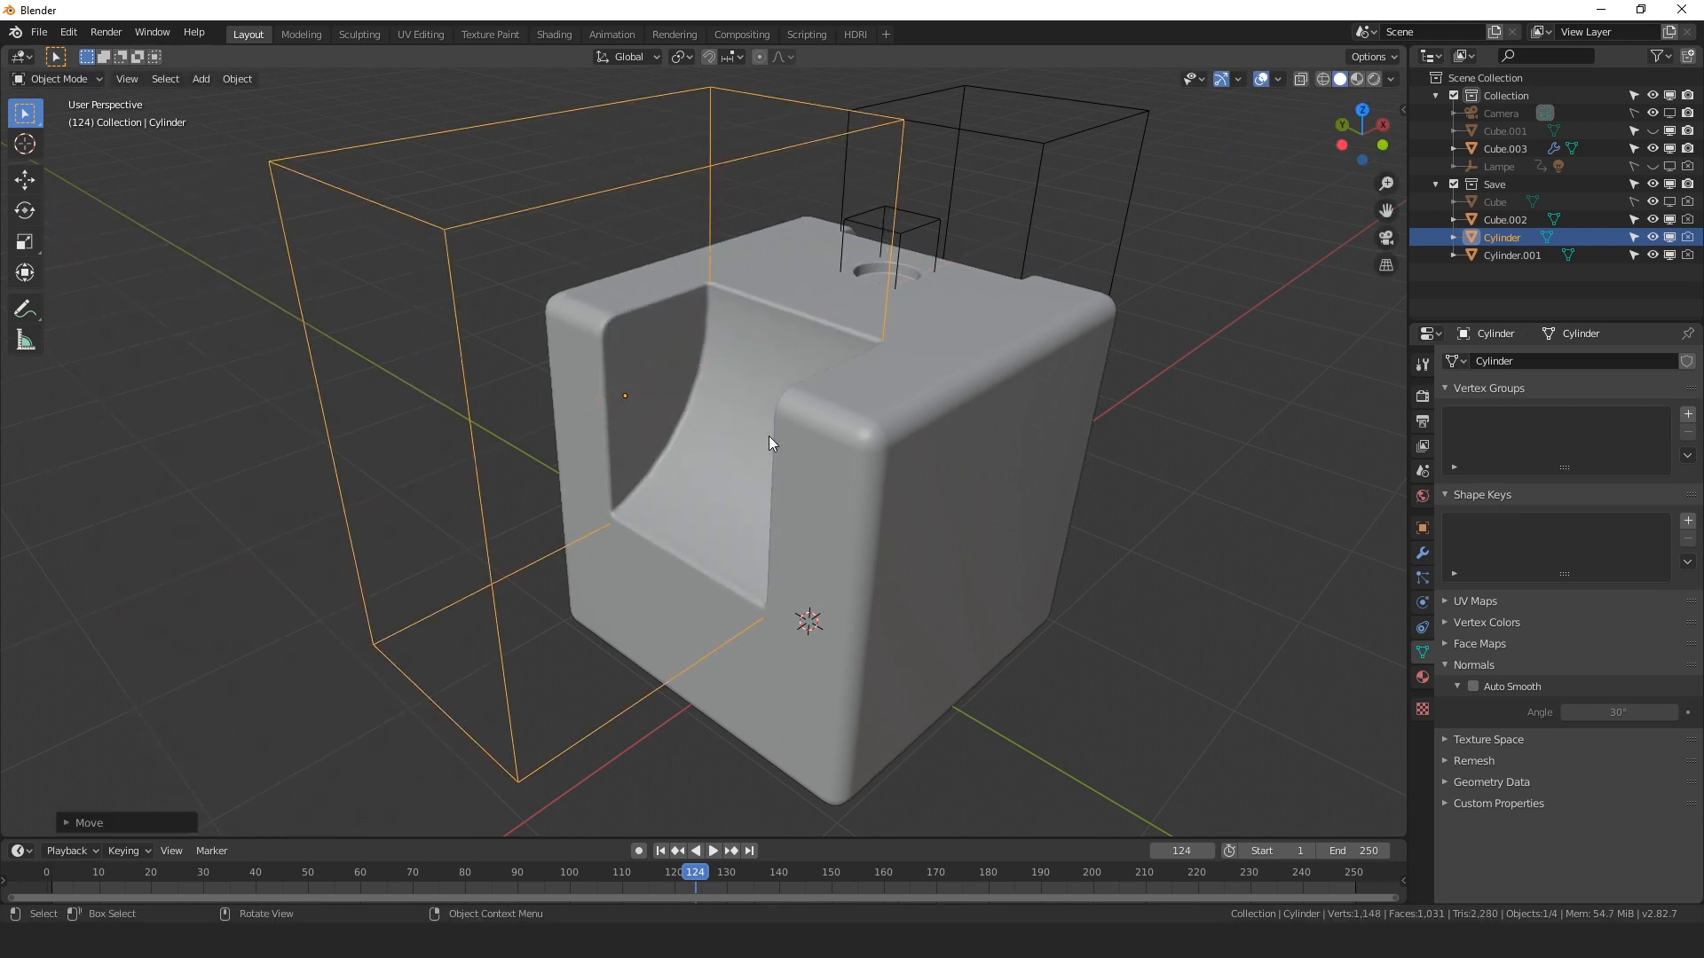
Move the Cylinder.001 cutter slightly along the Z axis to adjust the depth of the round hole in the top face.
middle_drag(768, 435, 971, 302)
click(950, 265)
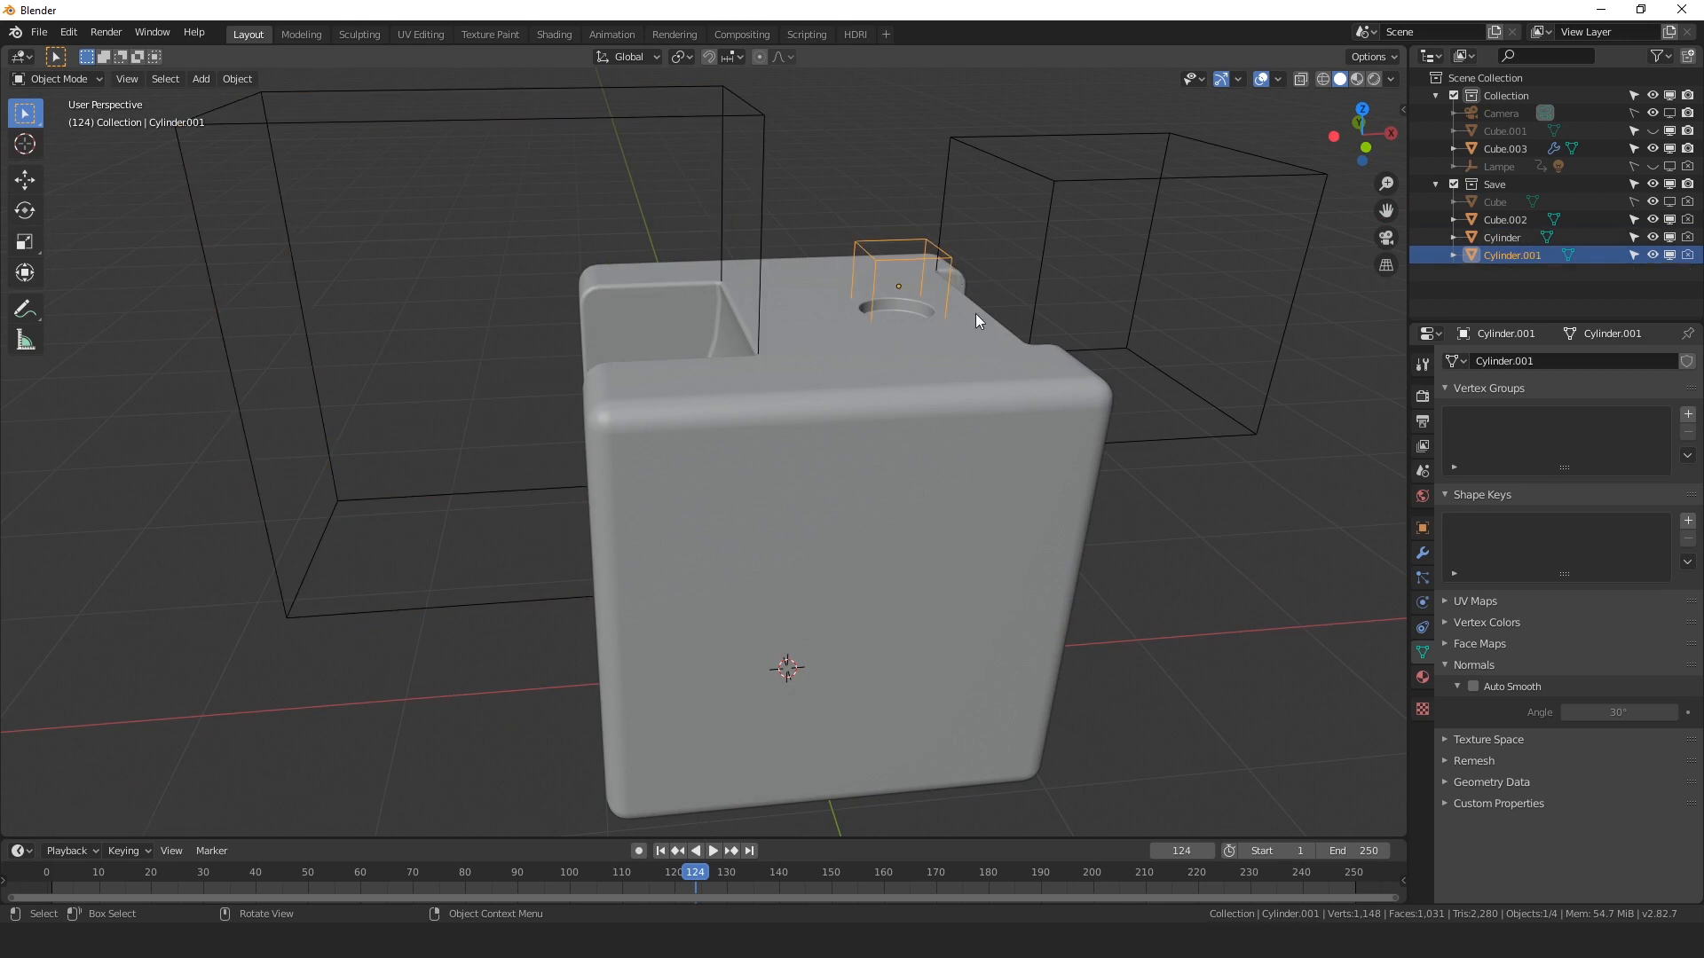
scroll(861, 396, up, 6)
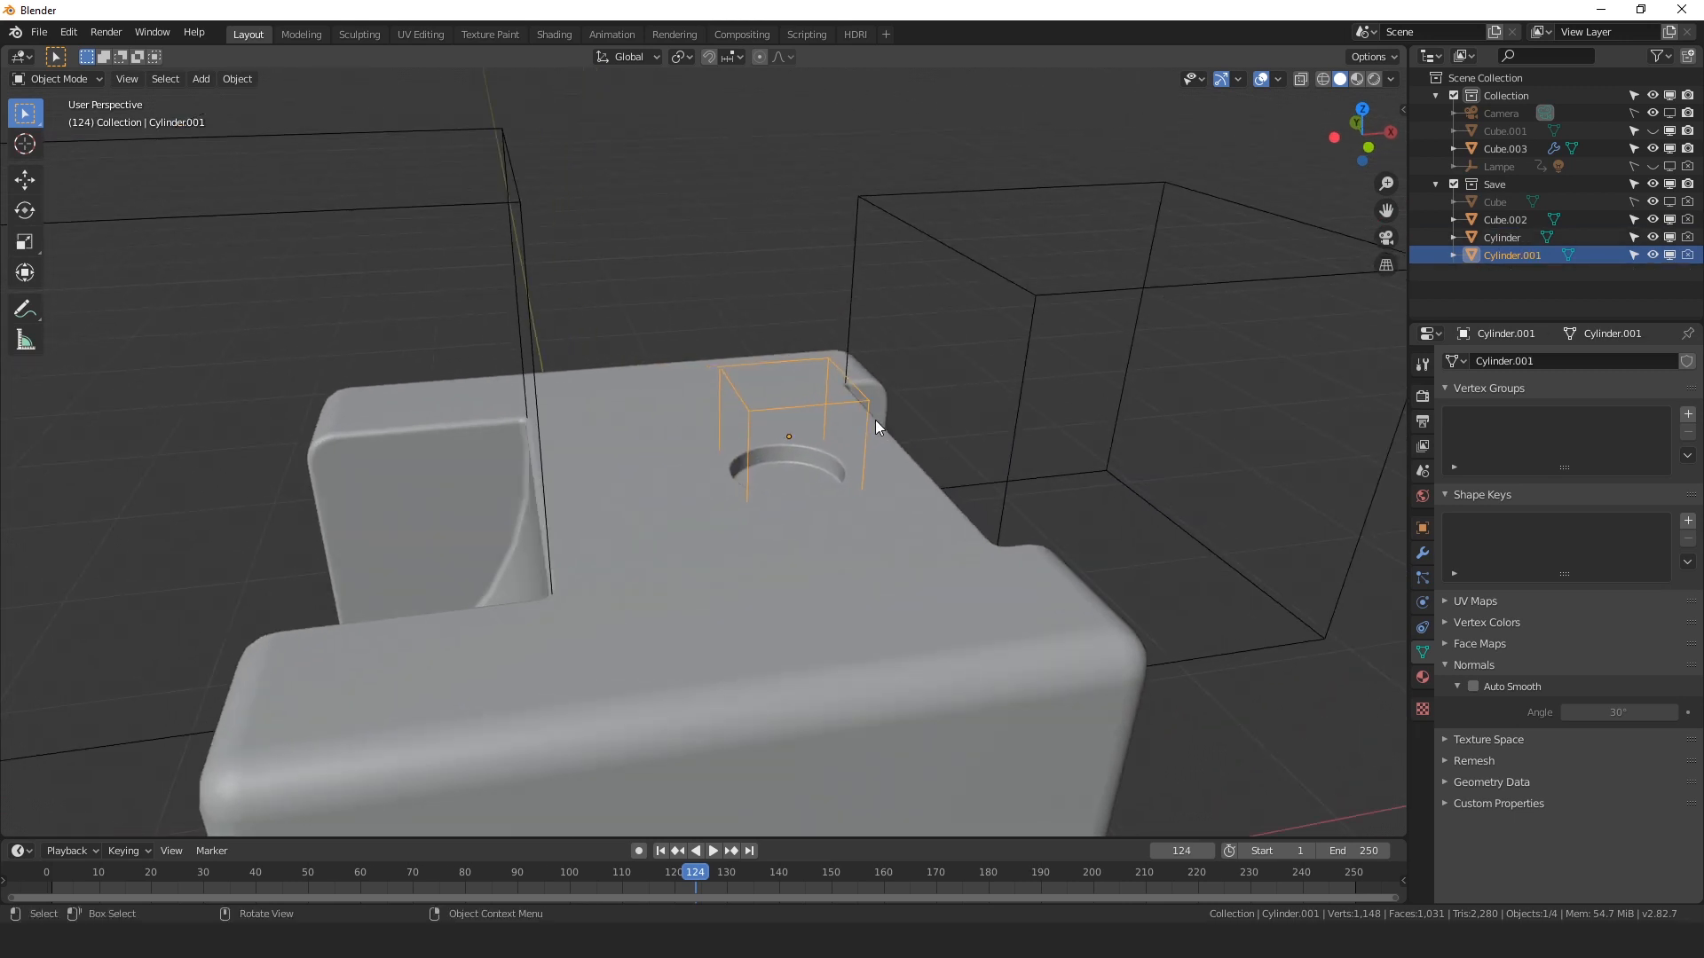
key(g)
key(z)
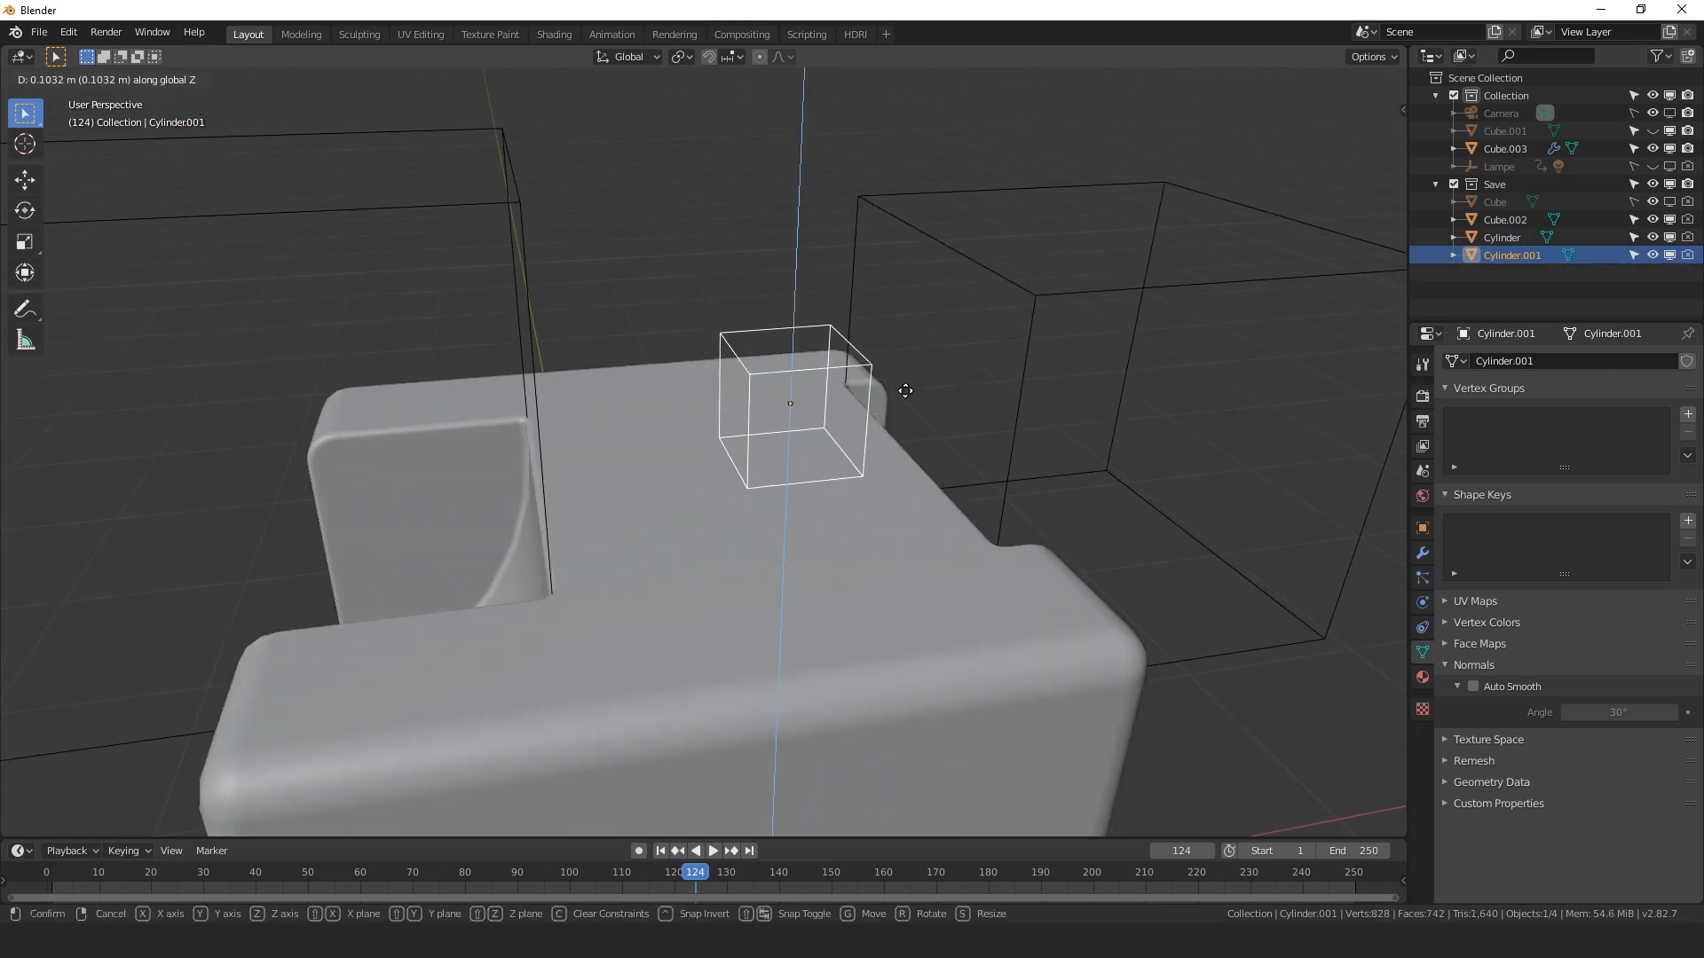
click(913, 417)
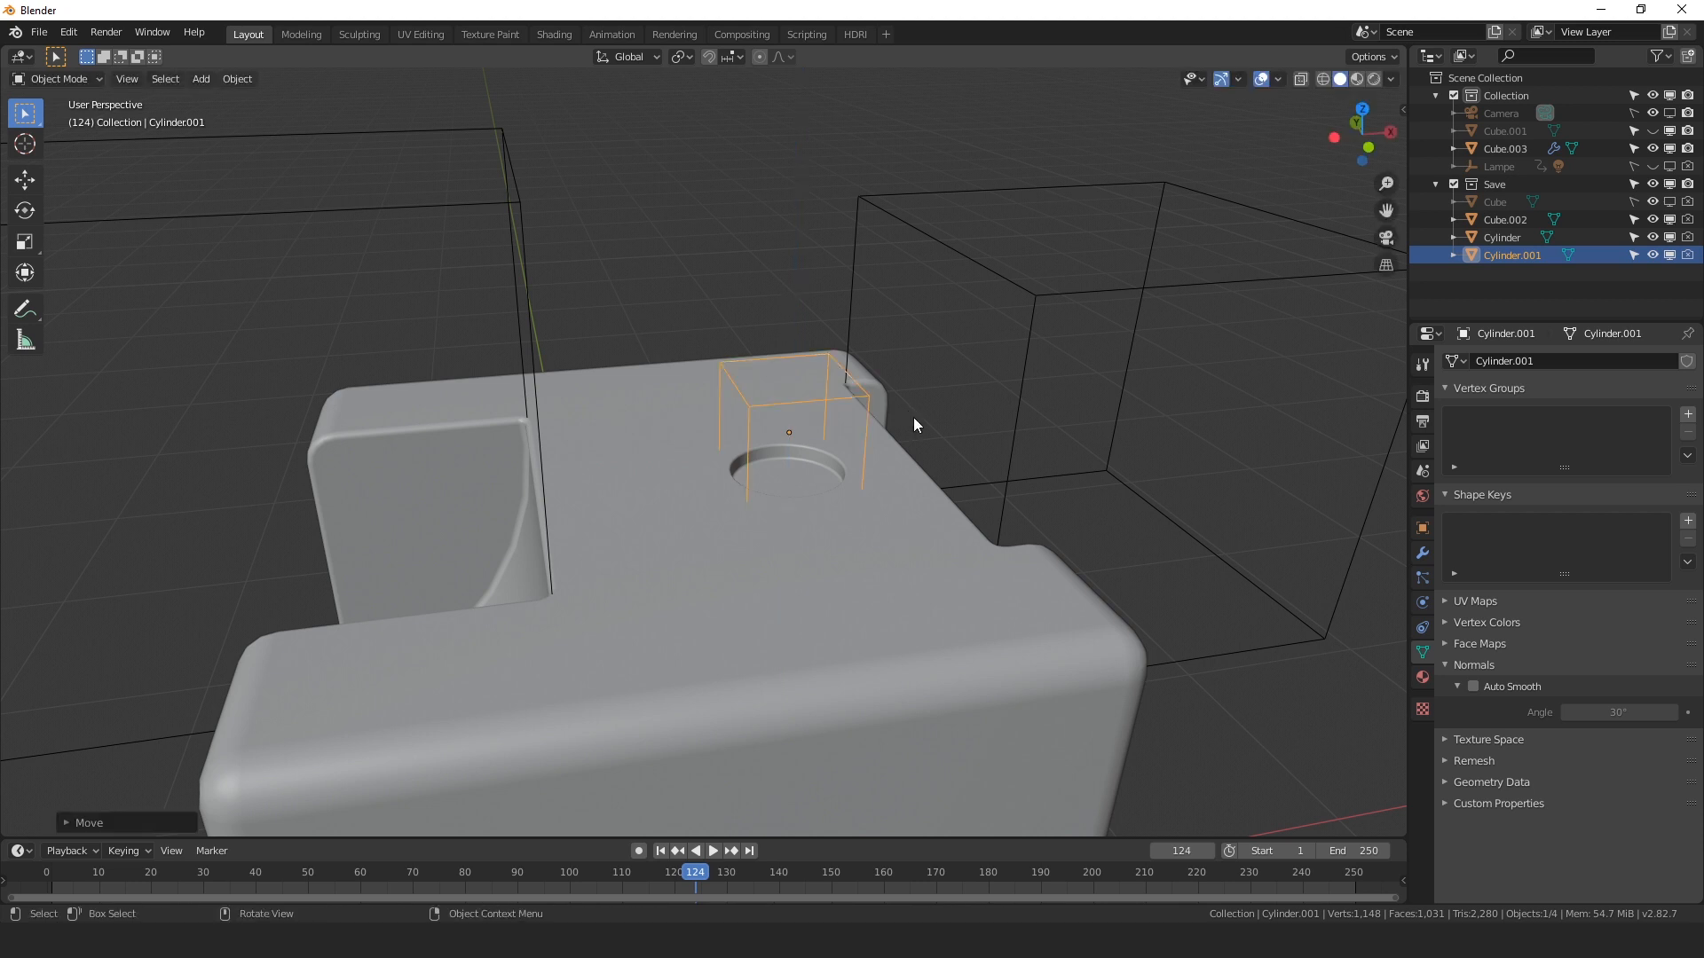
Move the Cube.002 cutter freely so its rectangular notch shifts to the cube's upper corner.
scroll(913, 419, down, 5)
middle_drag(530, 572, 884, 434)
middle_drag(786, 402, 710, 394)
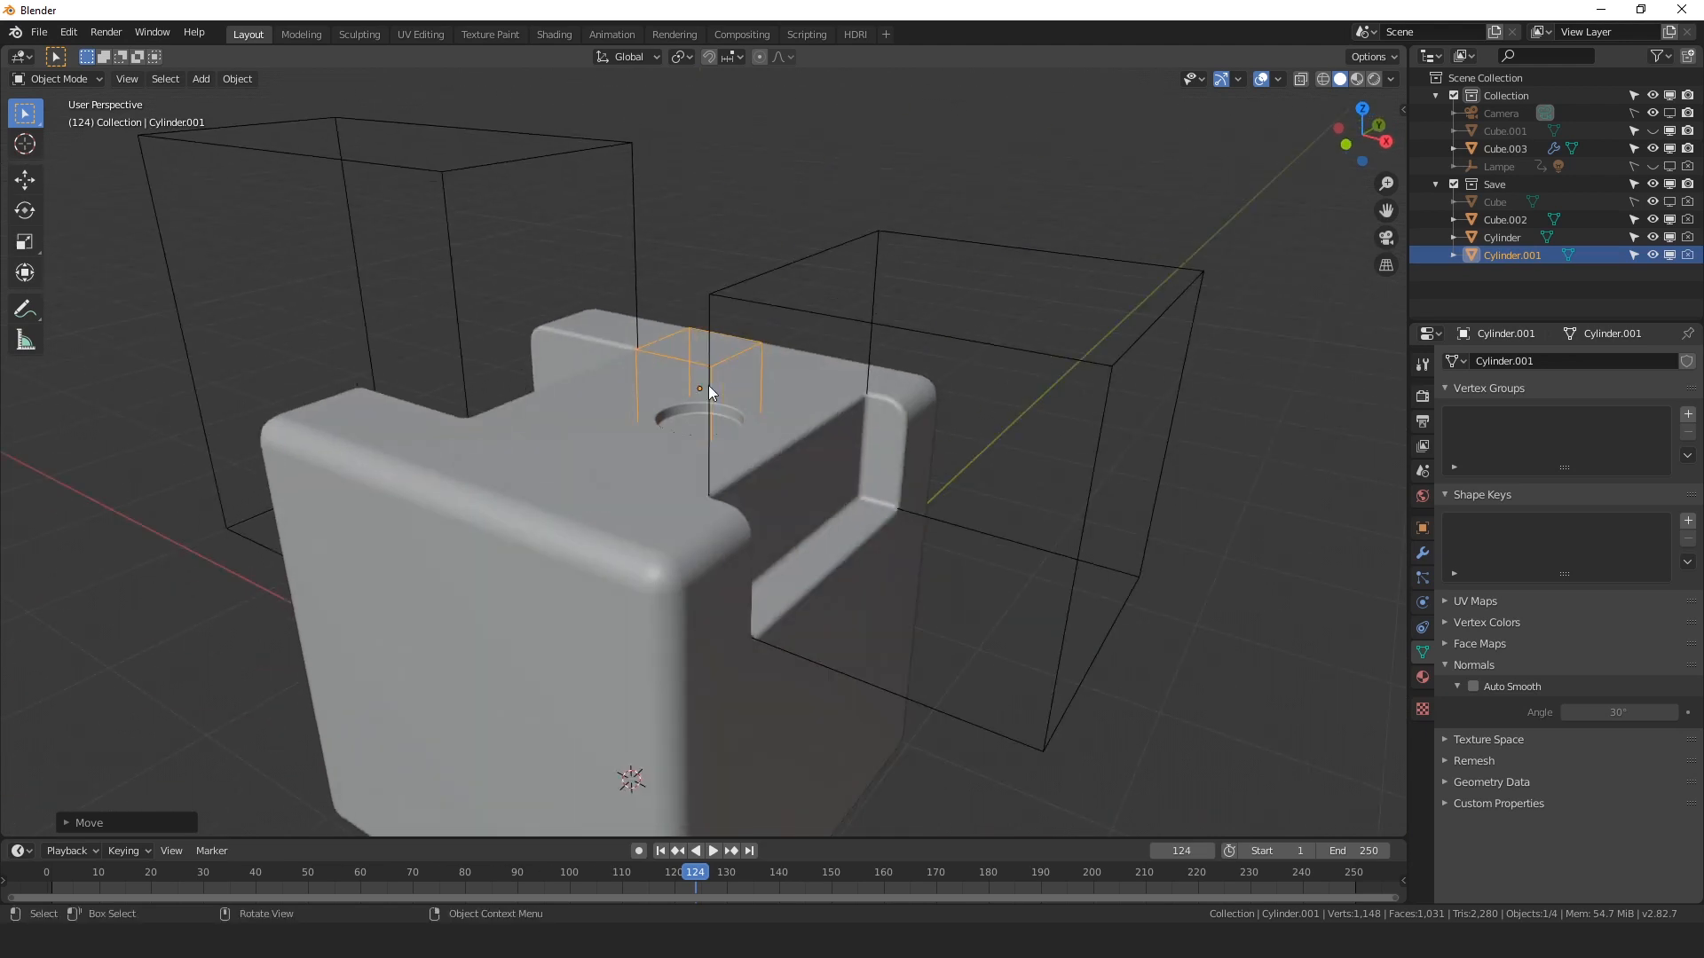
click(1045, 706)
middle_drag(1026, 725, 886, 722)
key(g)
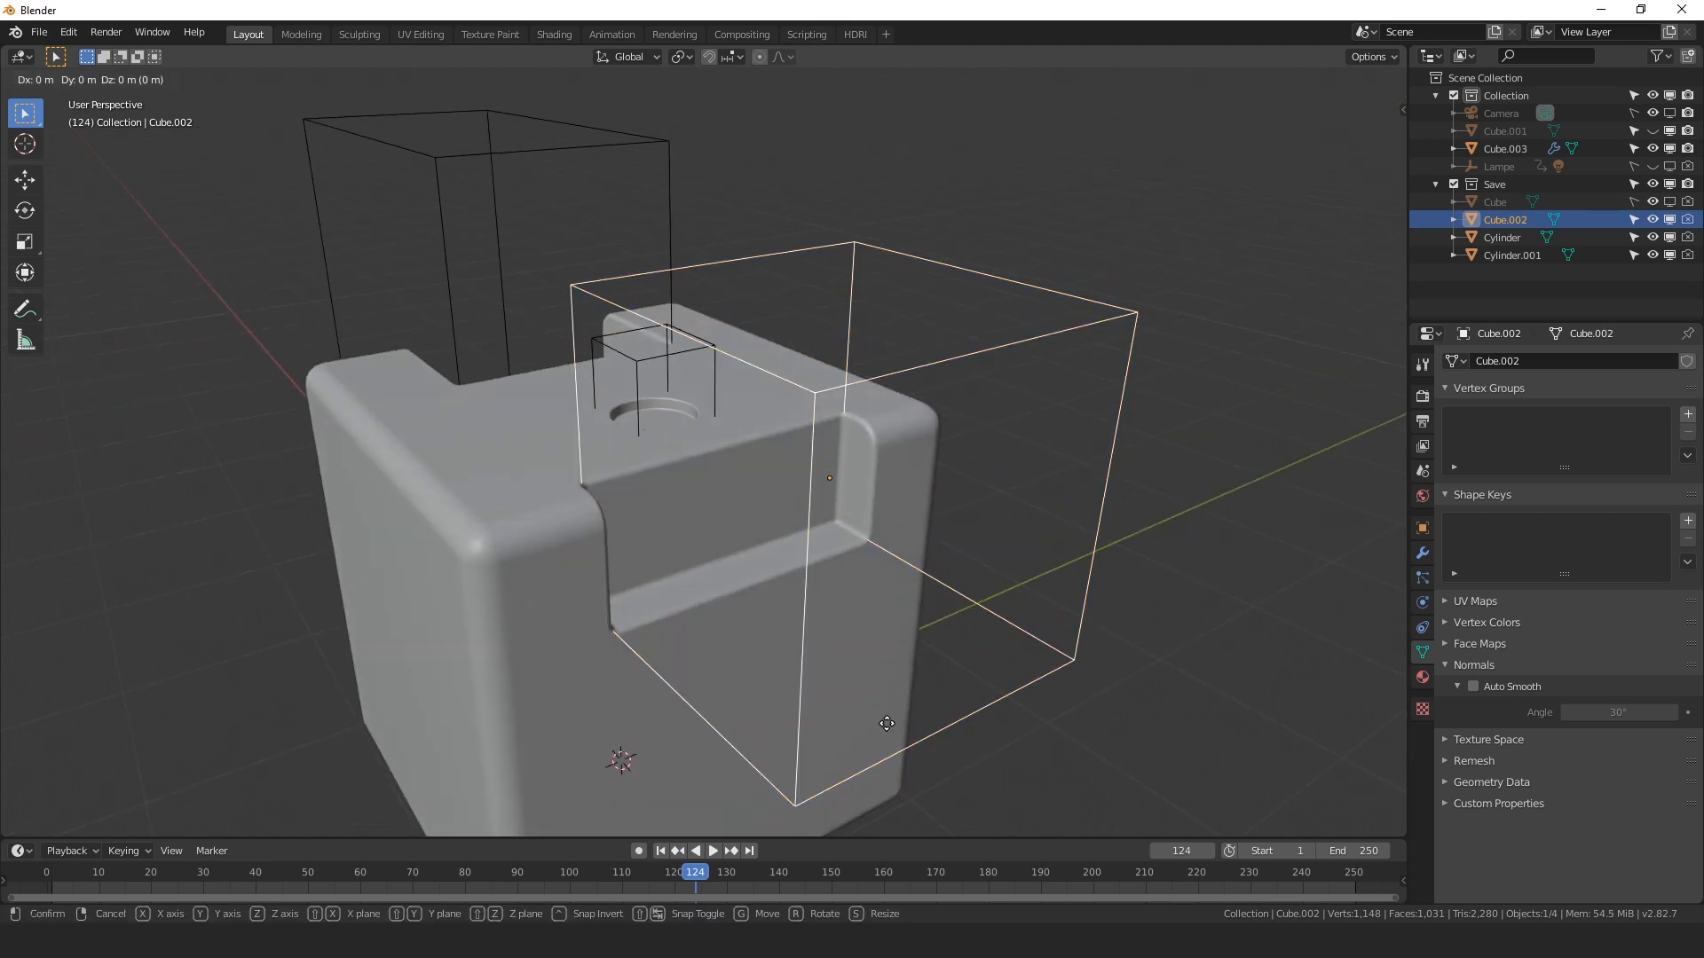
click(1072, 706)
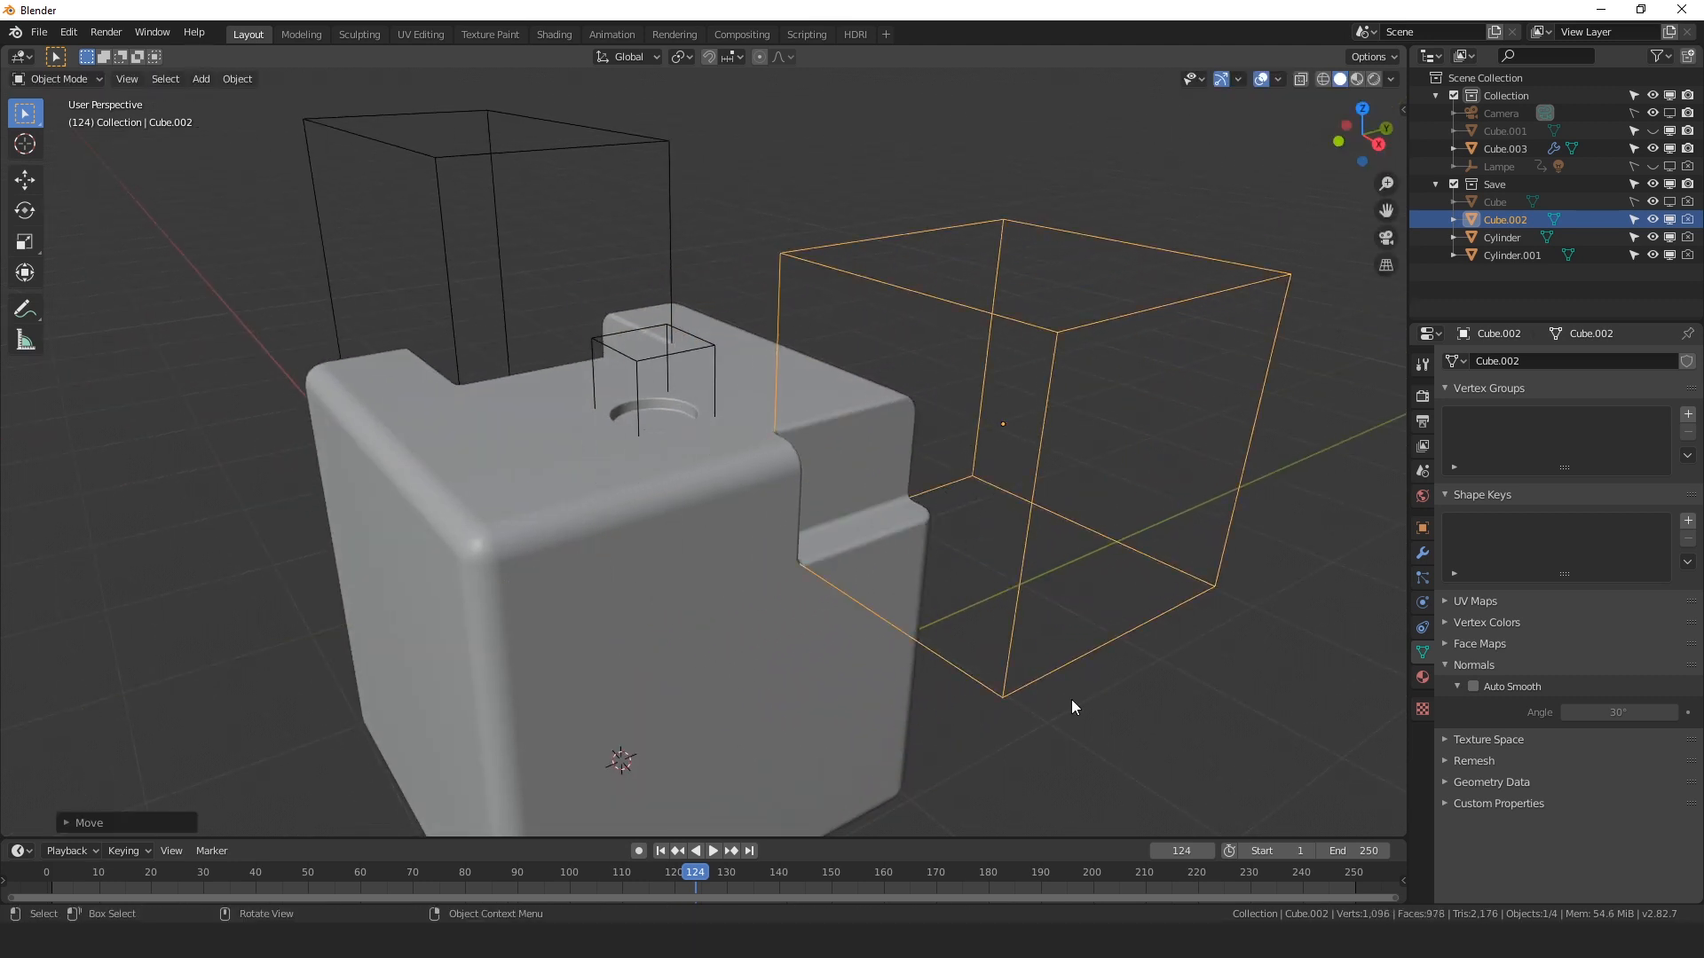
Slide the Cube.002 cutter back along the Y axis so the notch sits between the two corners of its side.
middle_drag(1072, 699, 981, 685)
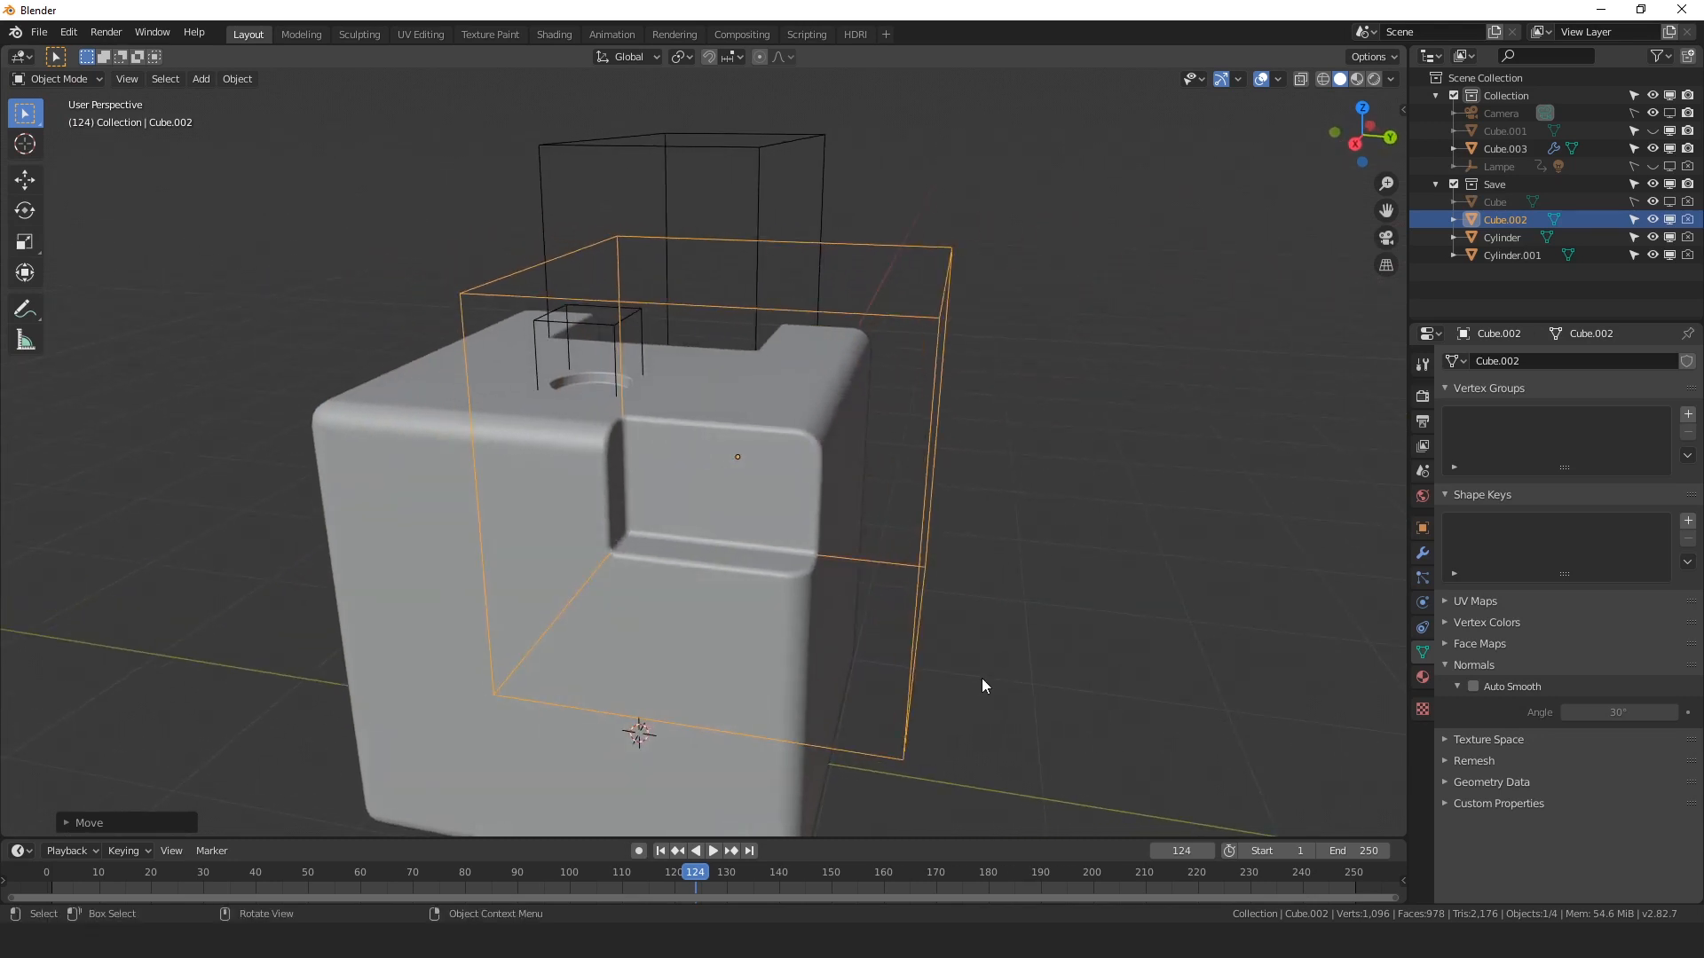
key(g)
key(y)
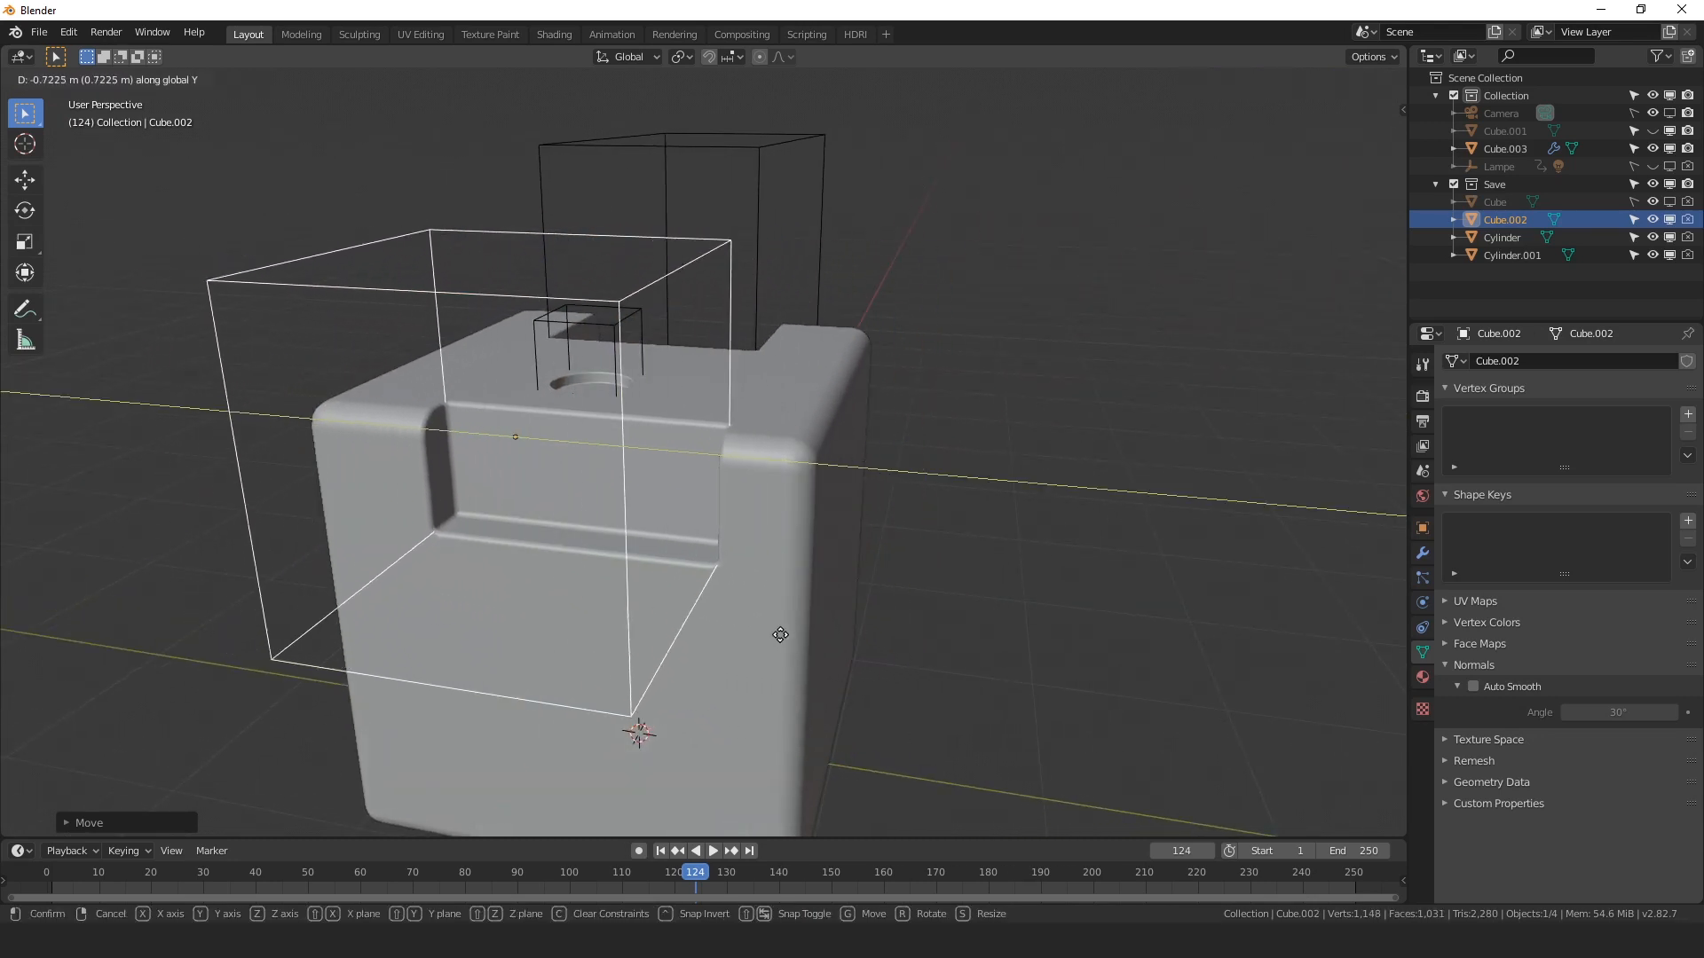
click(674, 651)
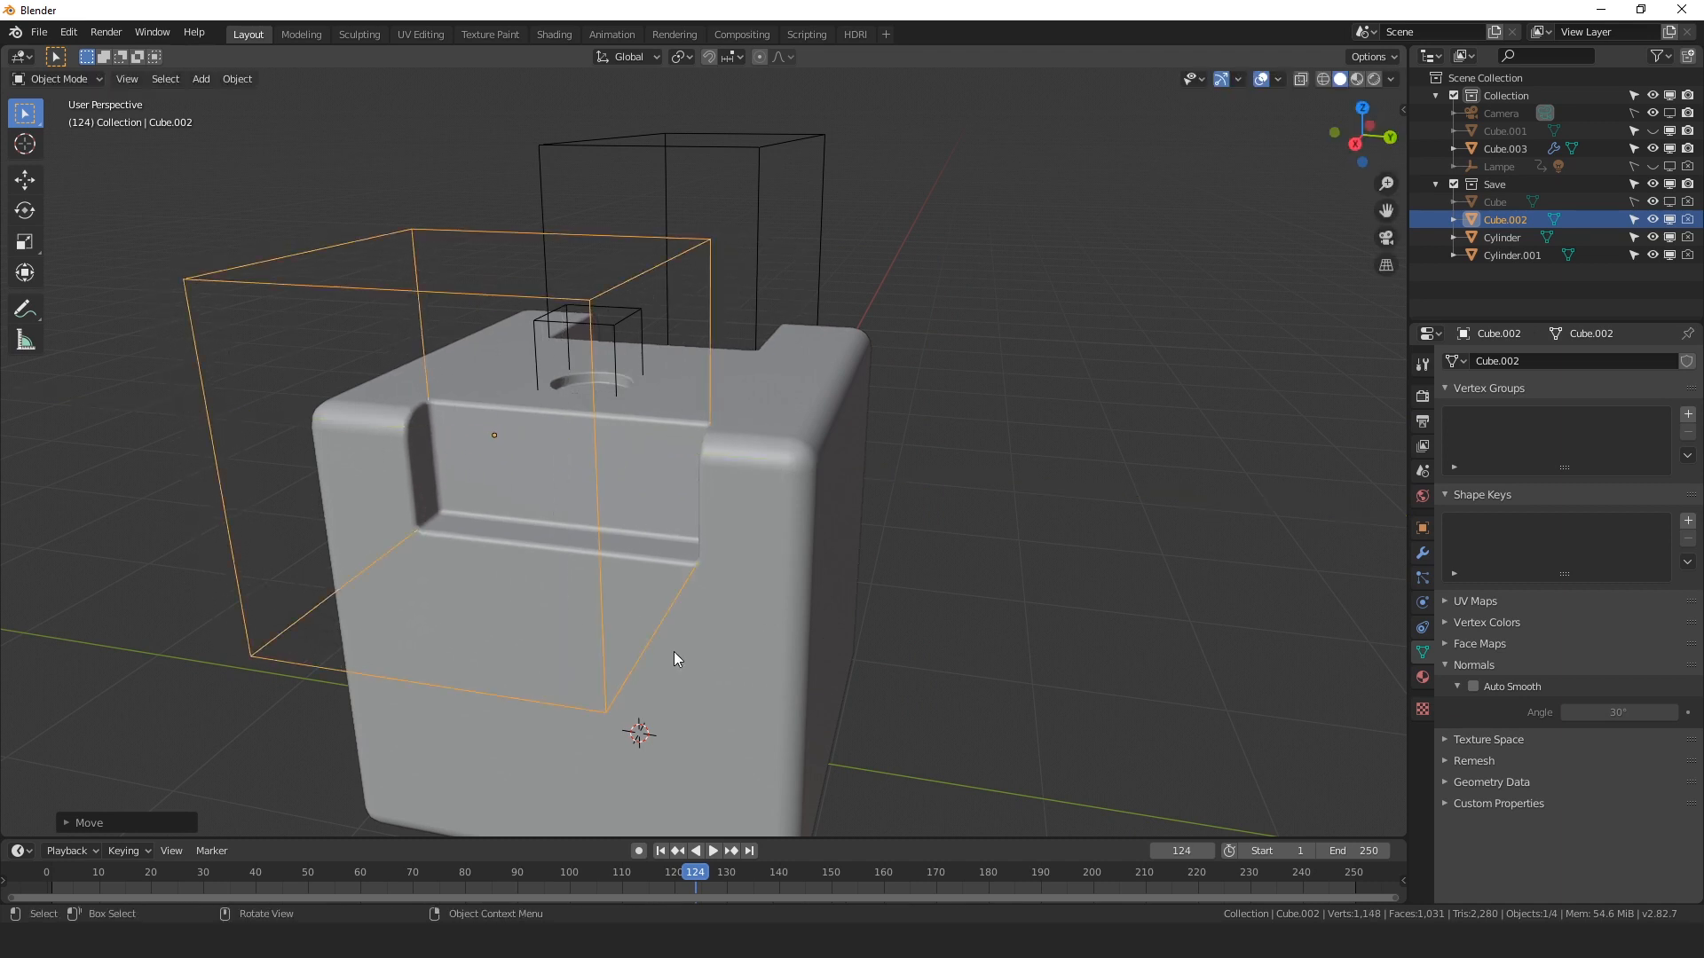
Examine the rectangular notch, the curved cutout and the cube's rounded edges from several sides.
middle_drag(673, 651, 690, 637)
scroll(816, 633, up, 3)
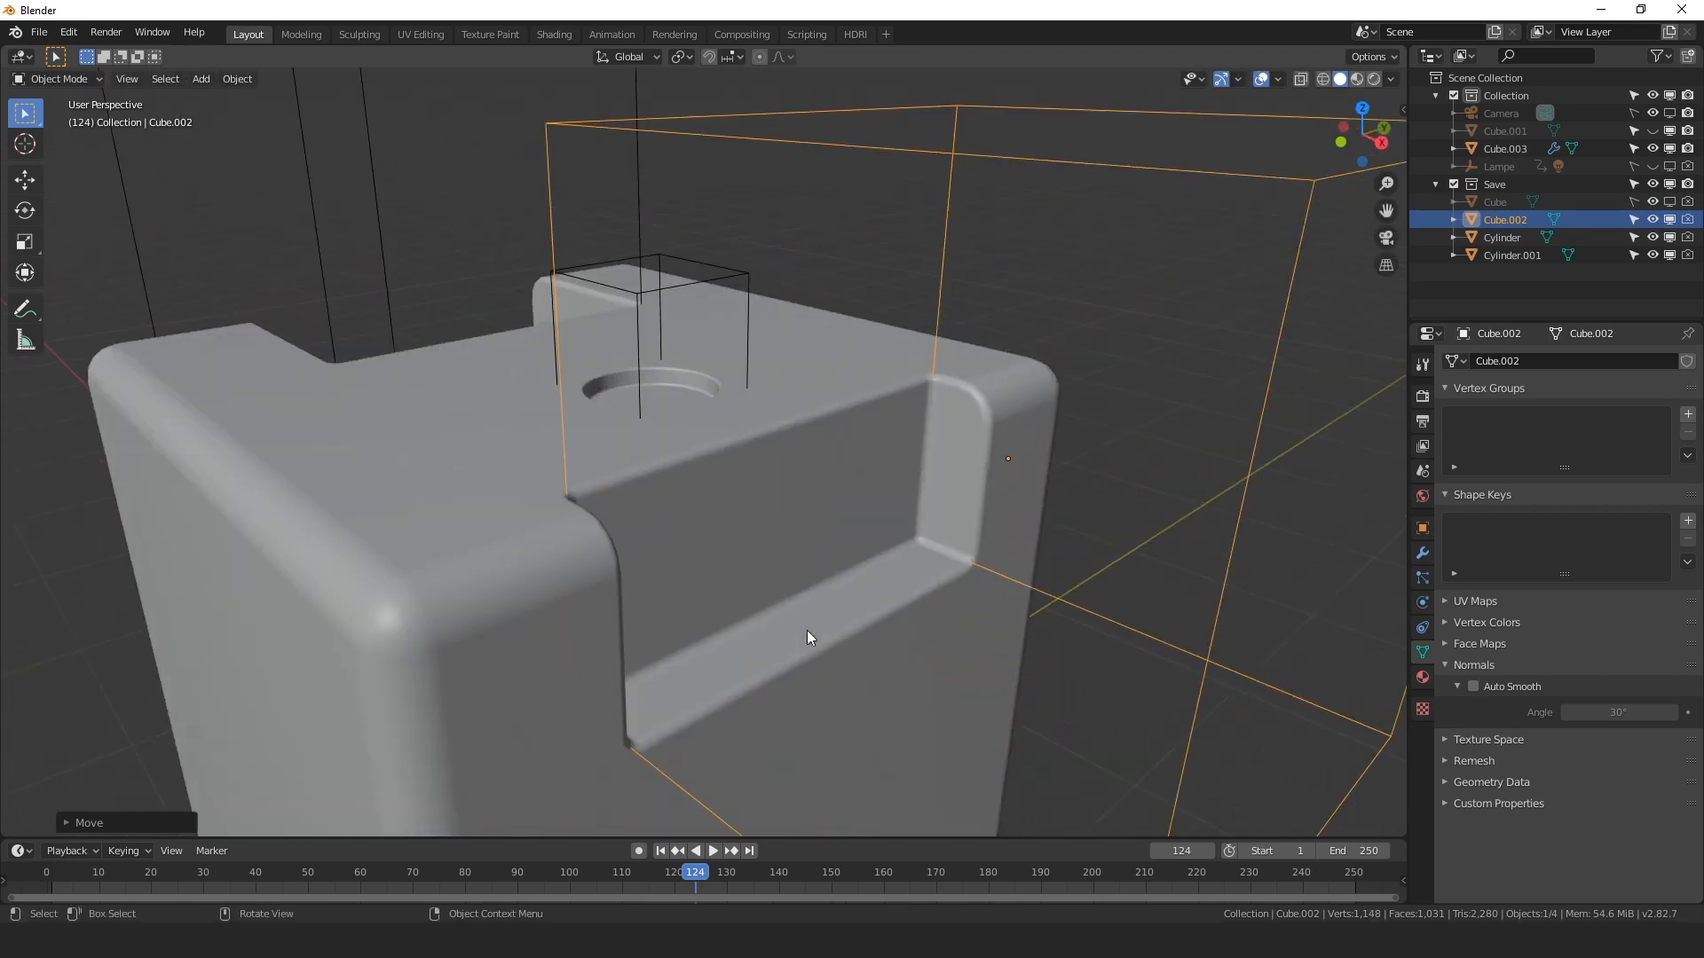
middle_drag(806, 630, 1106, 598)
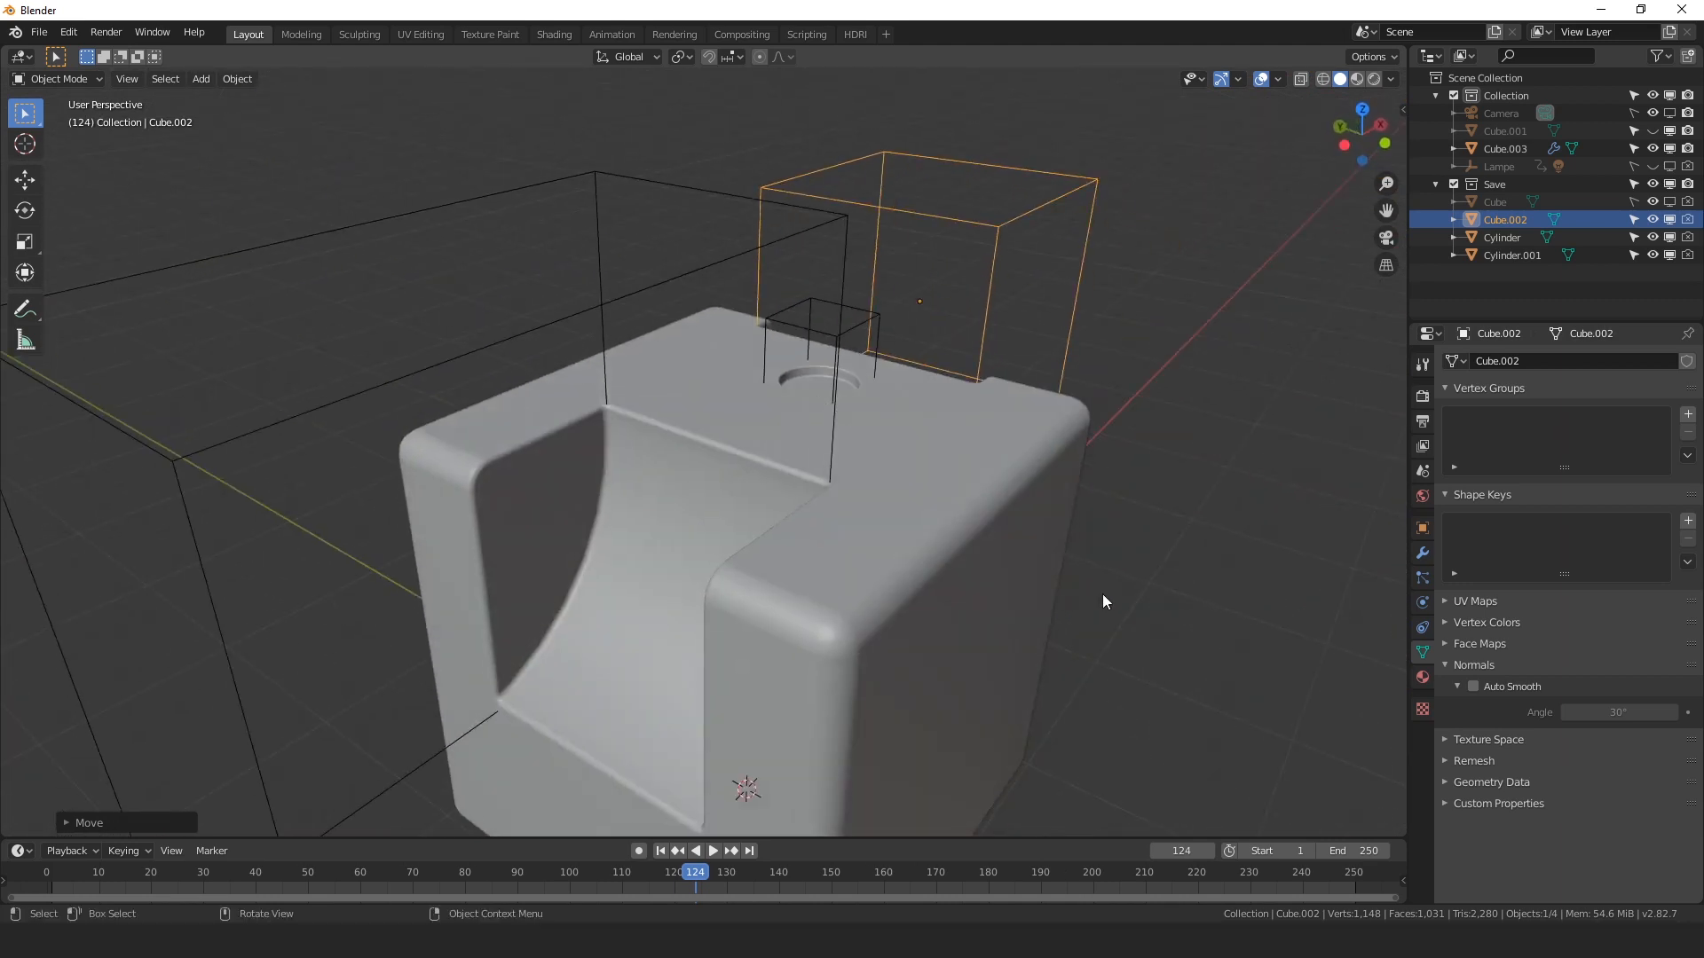
shift+middle_drag(1207, 610, 1174, 477)
scroll(1001, 590, down, 2)
middle_drag(999, 595, 1004, 563)
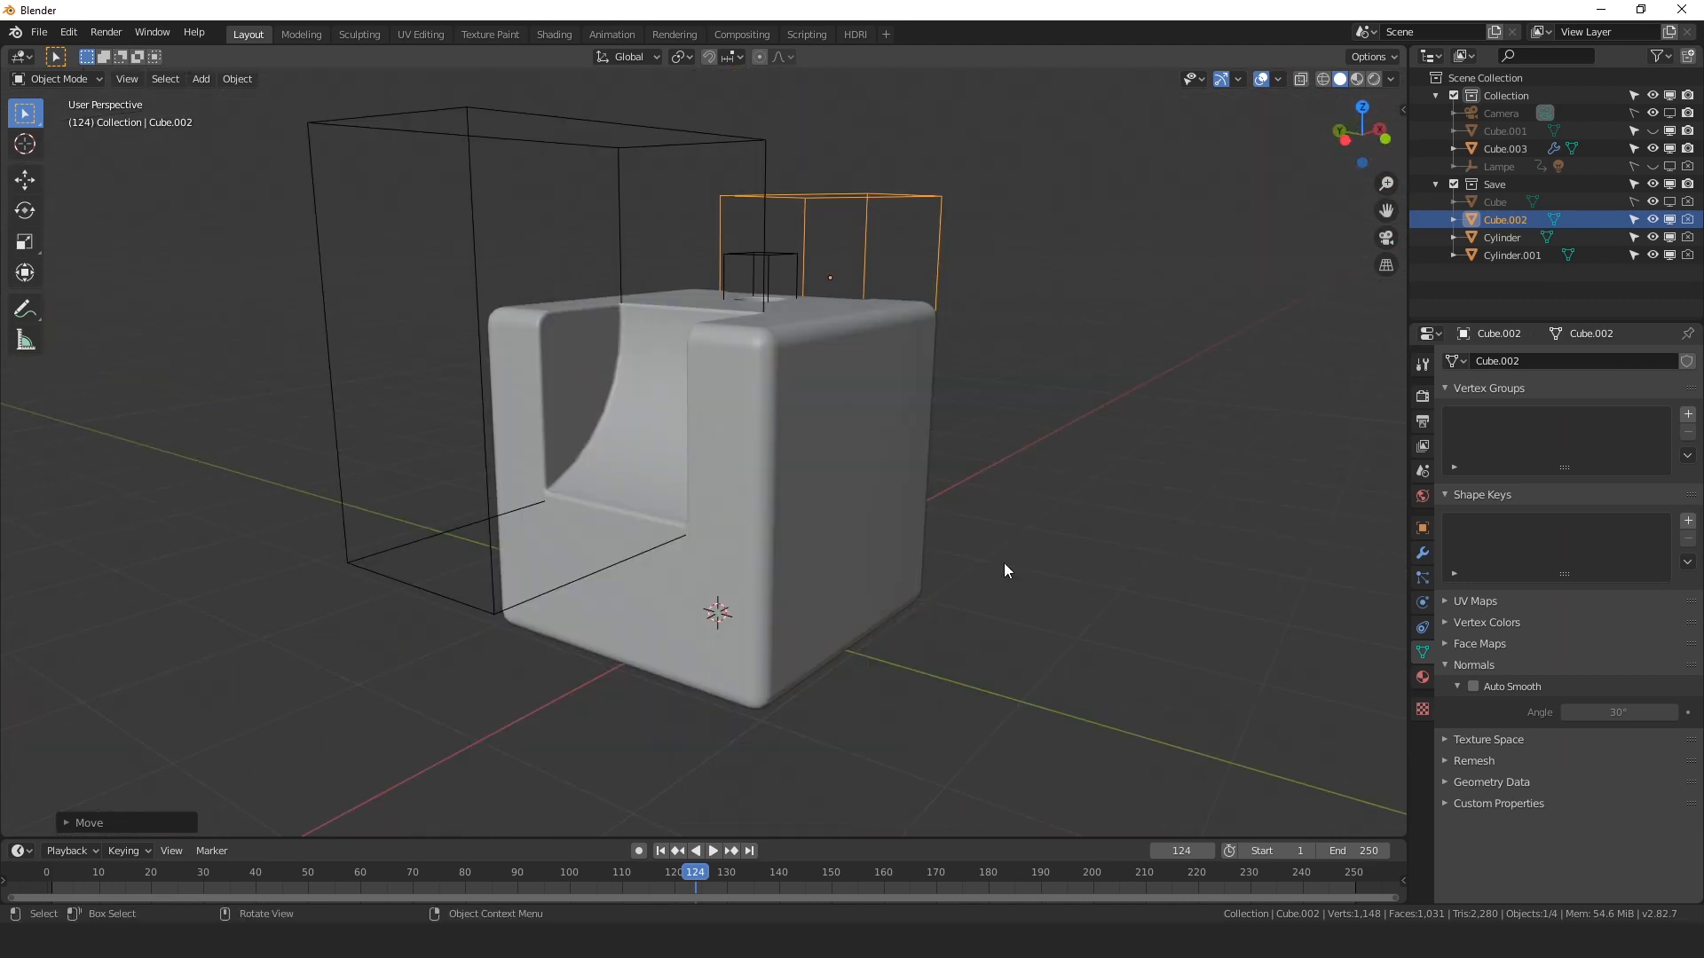
scroll(943, 552, down, 4)
scroll(886, 513, up, 6)
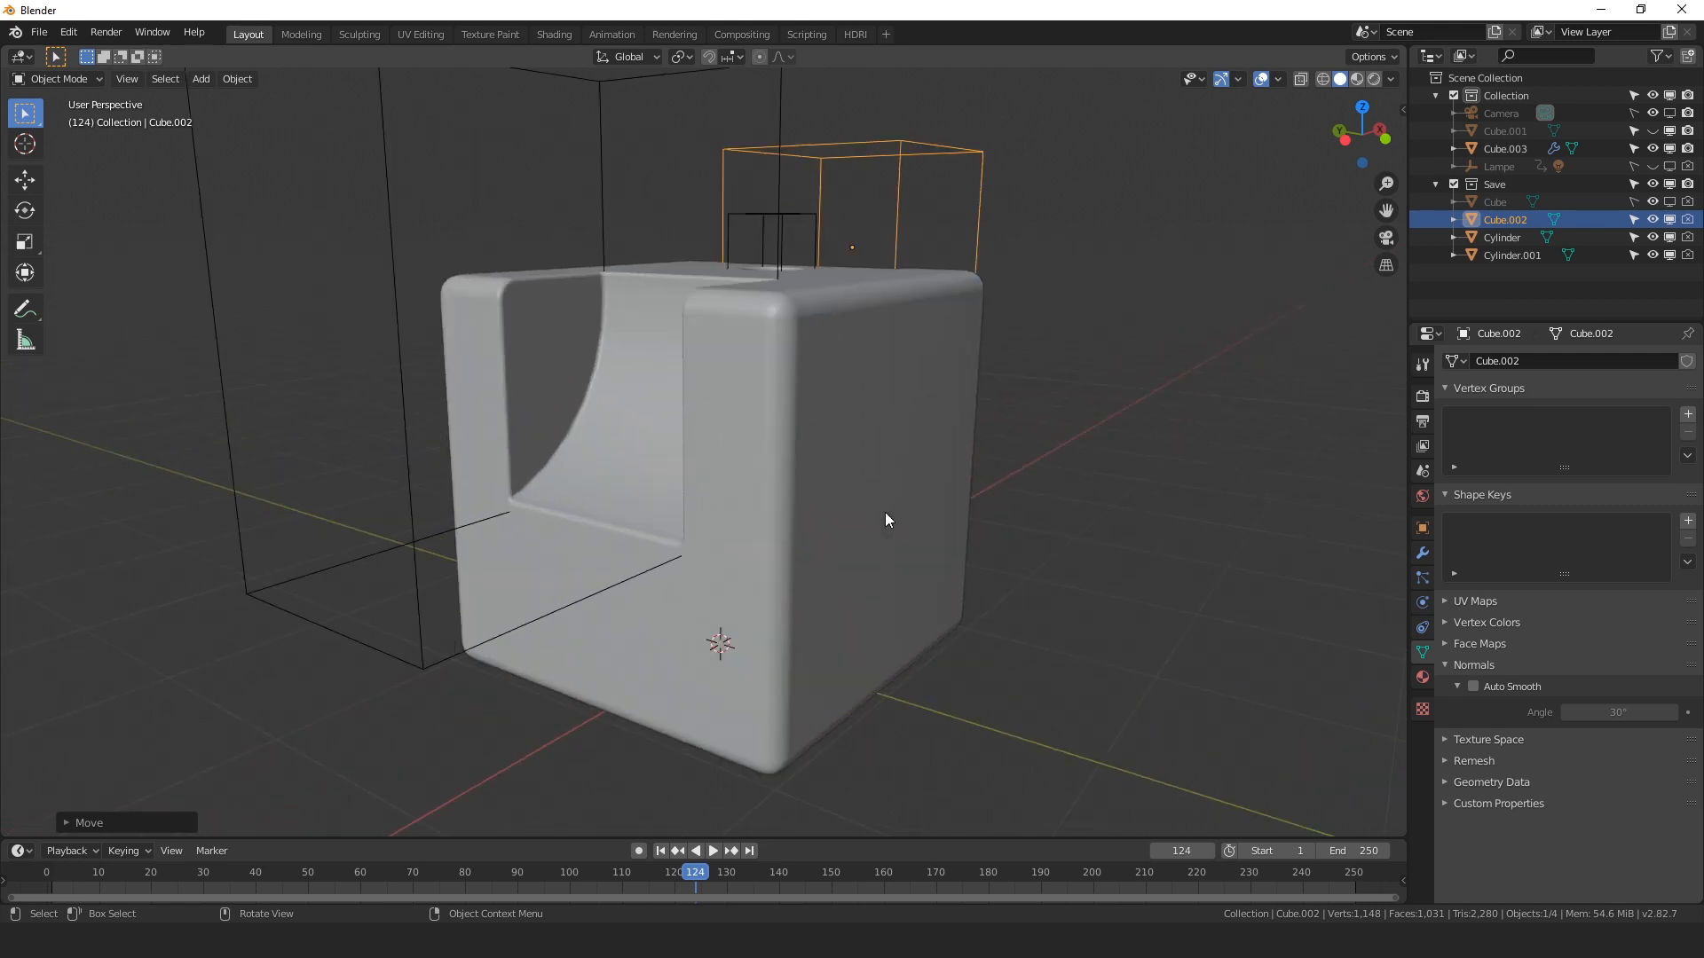
Show the wireframe overlay and examine the bevel edges around the curved cutout up close.
middle_drag(886, 513, 836, 526)
key(shift+w)
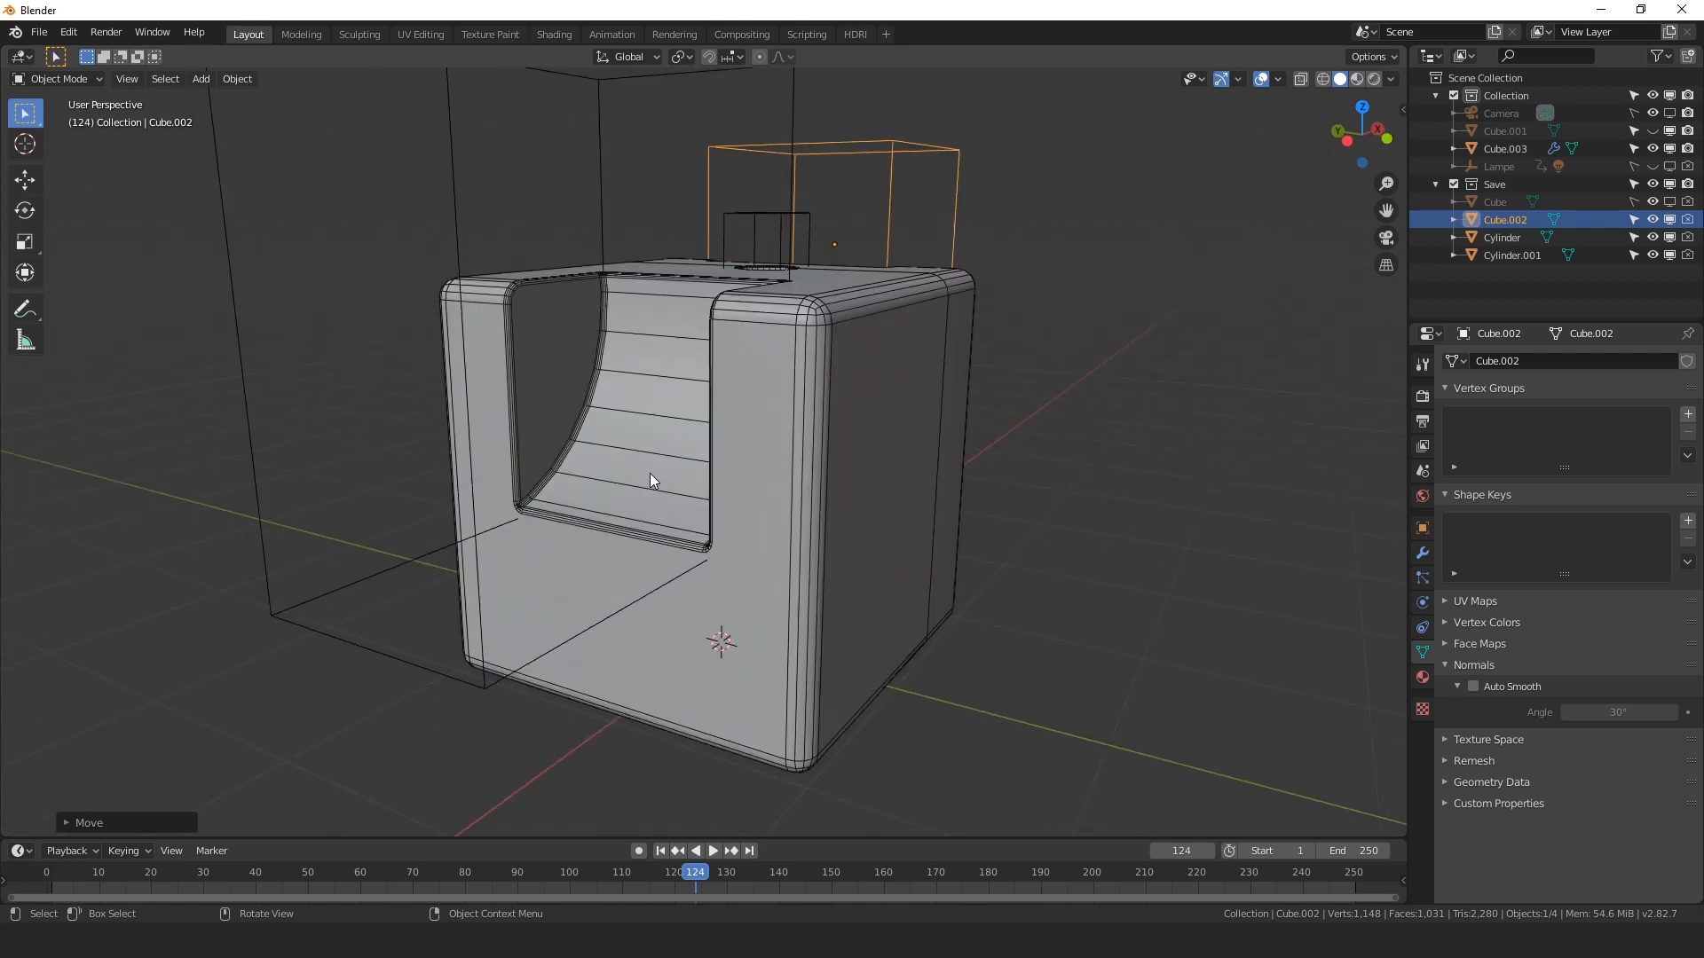
scroll(568, 459, up, 7)
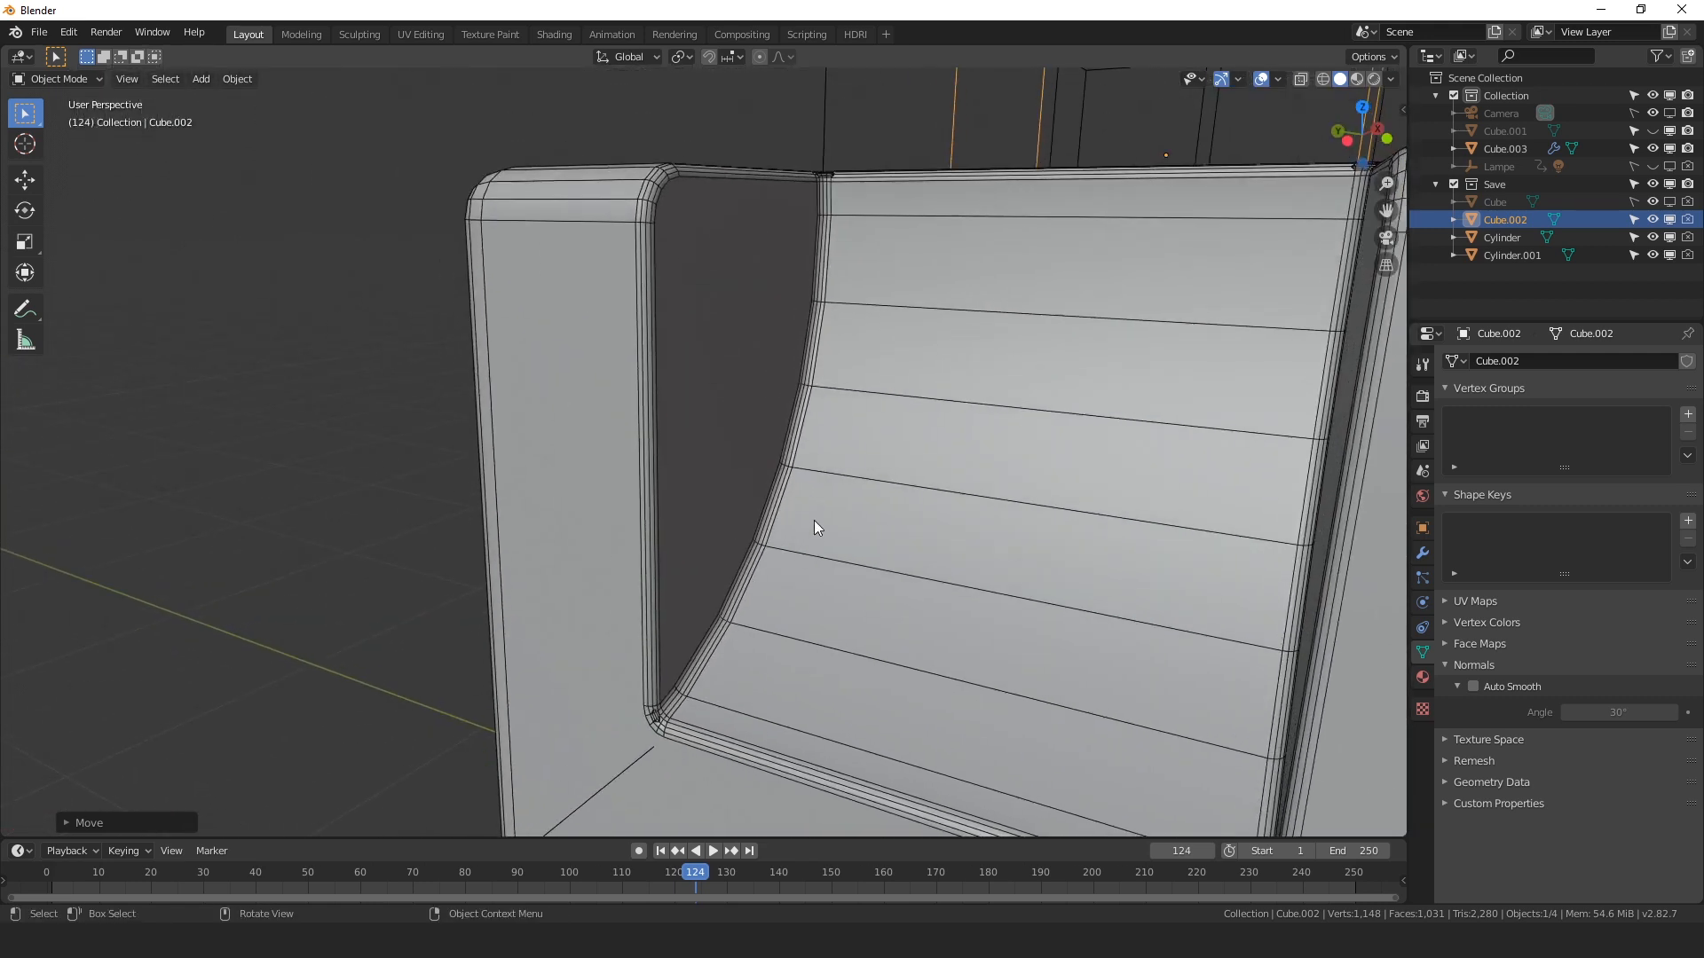
middle_drag(814, 521, 792, 523)
scroll(777, 524, up, 1)
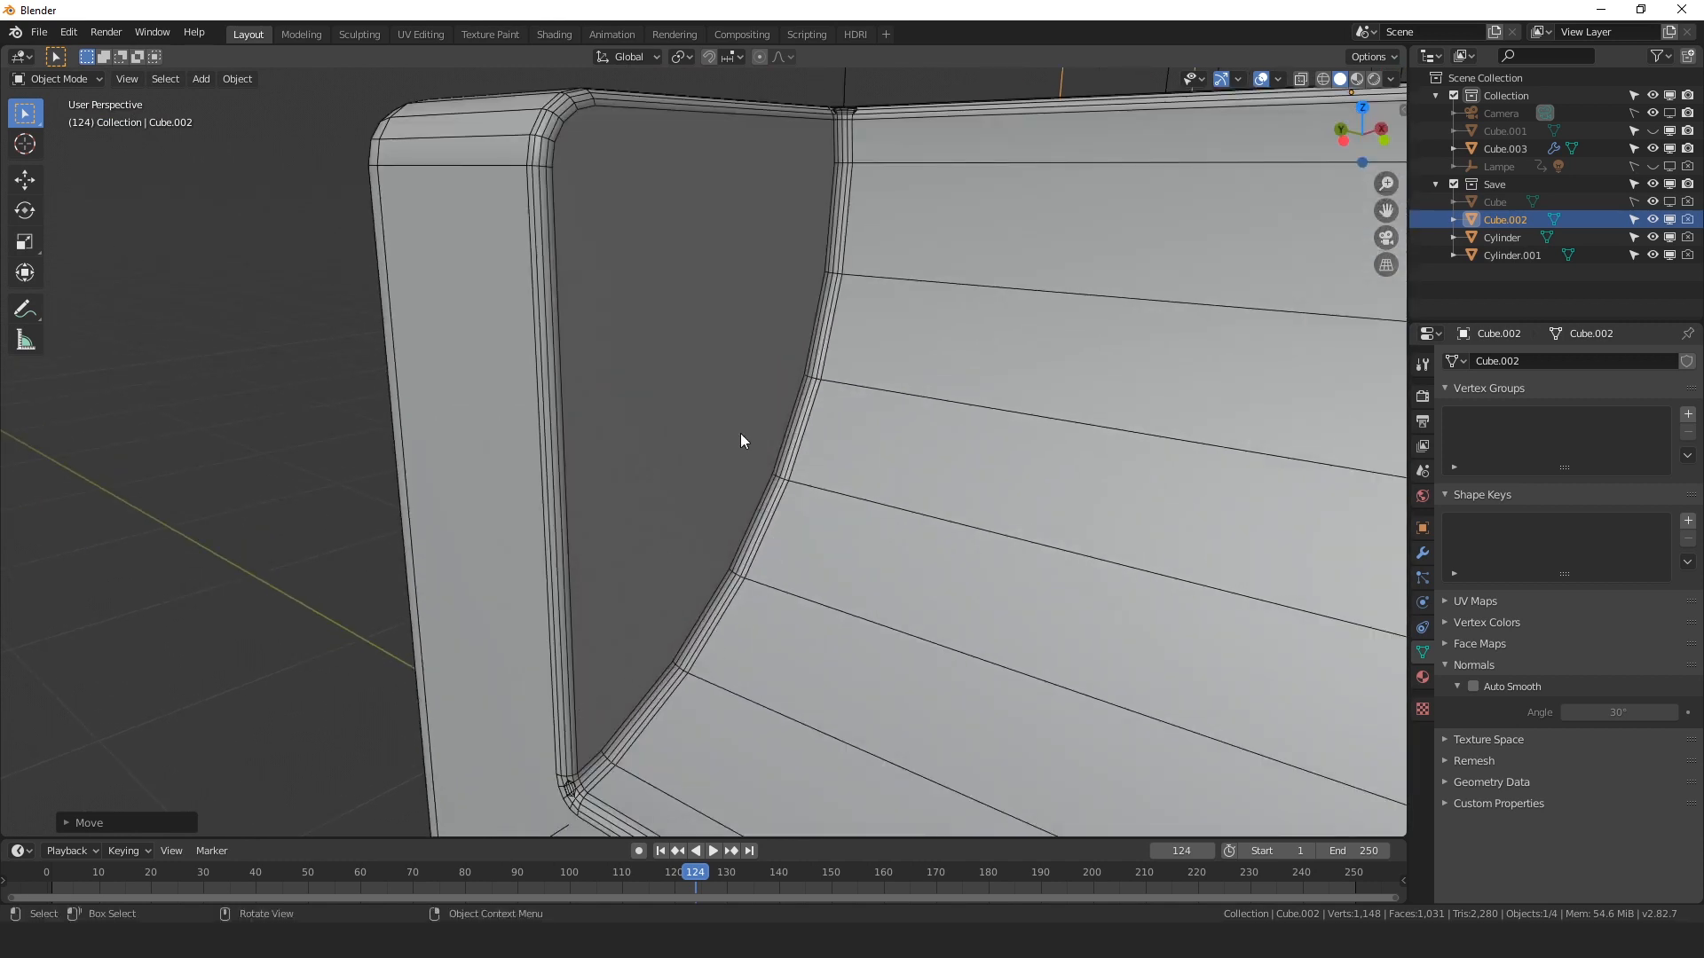
Select the Cube.003 body, switch into Edit Mode and back to Object Mode, and view the whole block without wireframe.
click(546, 191)
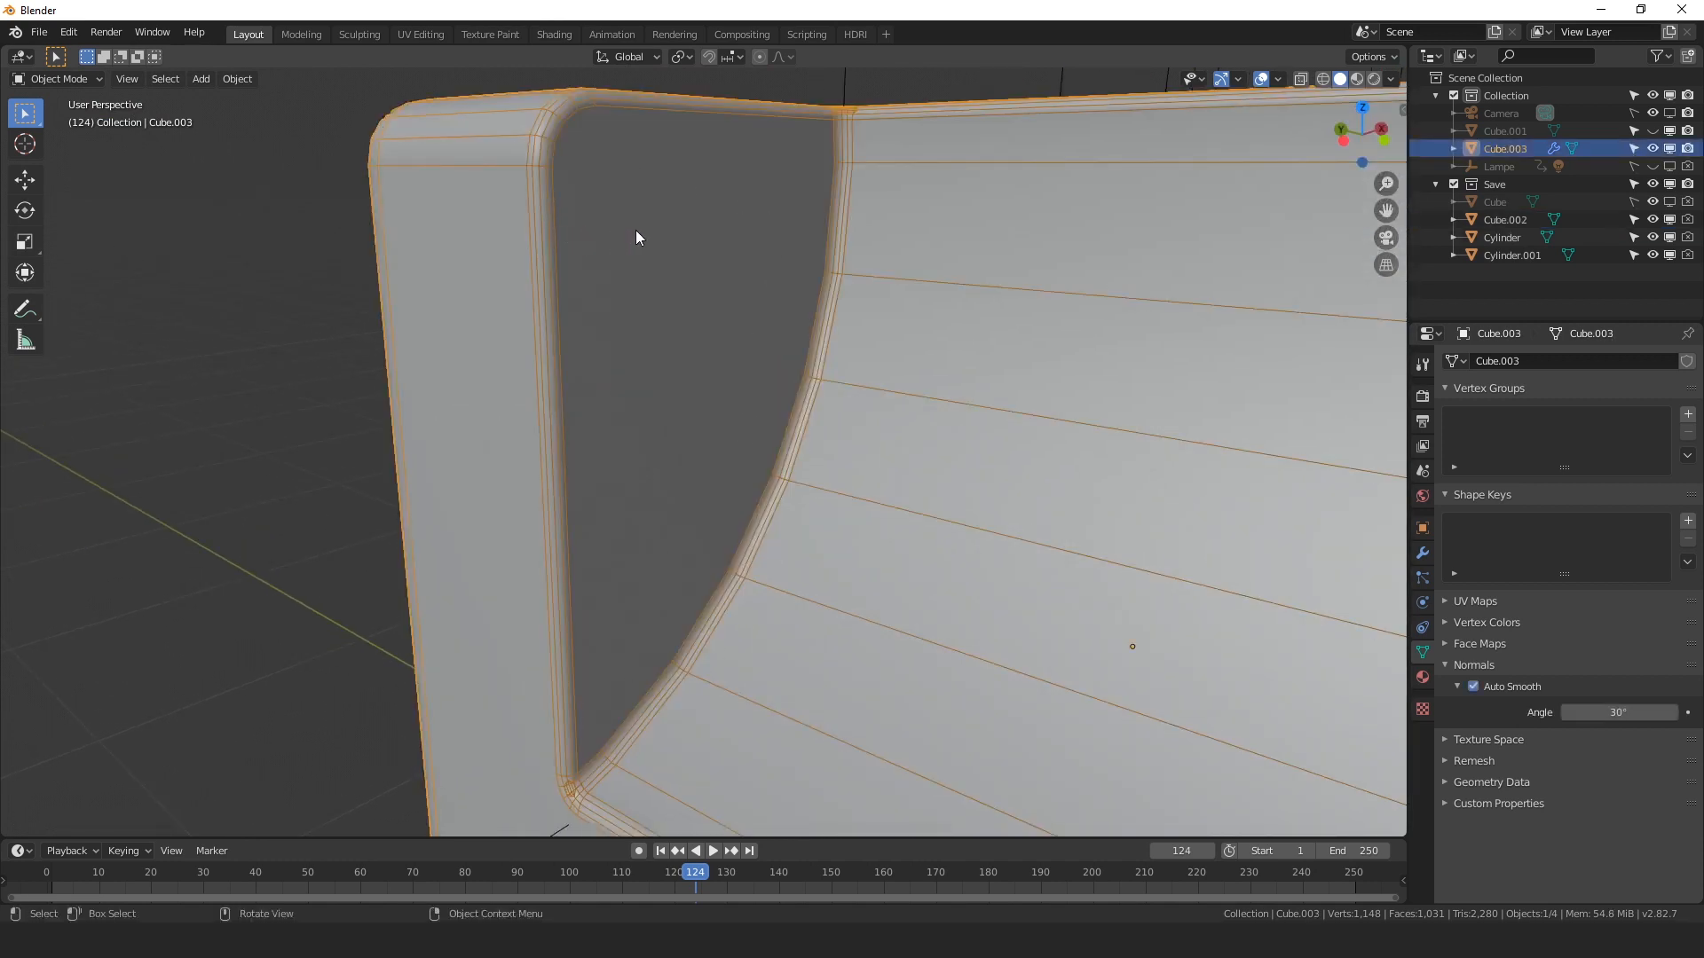
key(Tab)
key(Tab)
scroll(811, 394, down, 6)
middle_drag(820, 412, 858, 536)
scroll(815, 537, down, 2)
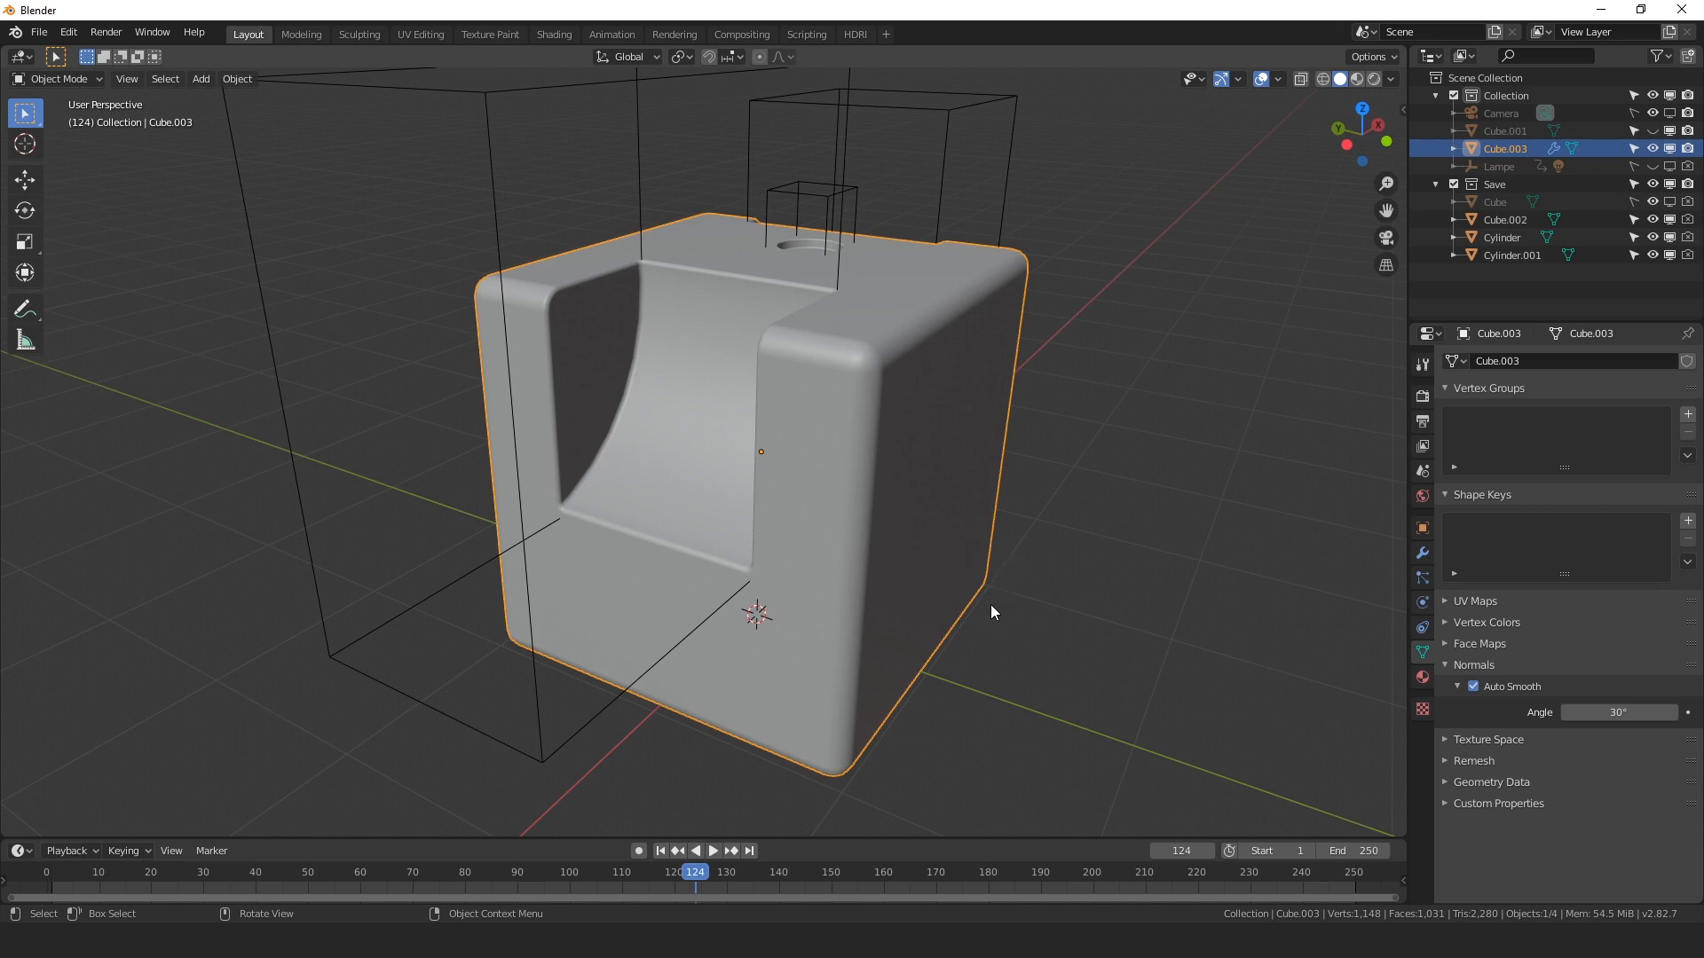
Examine the block's shading across its rounded edges and cutouts from different angles and distances.
middle_drag(990, 605, 895, 544)
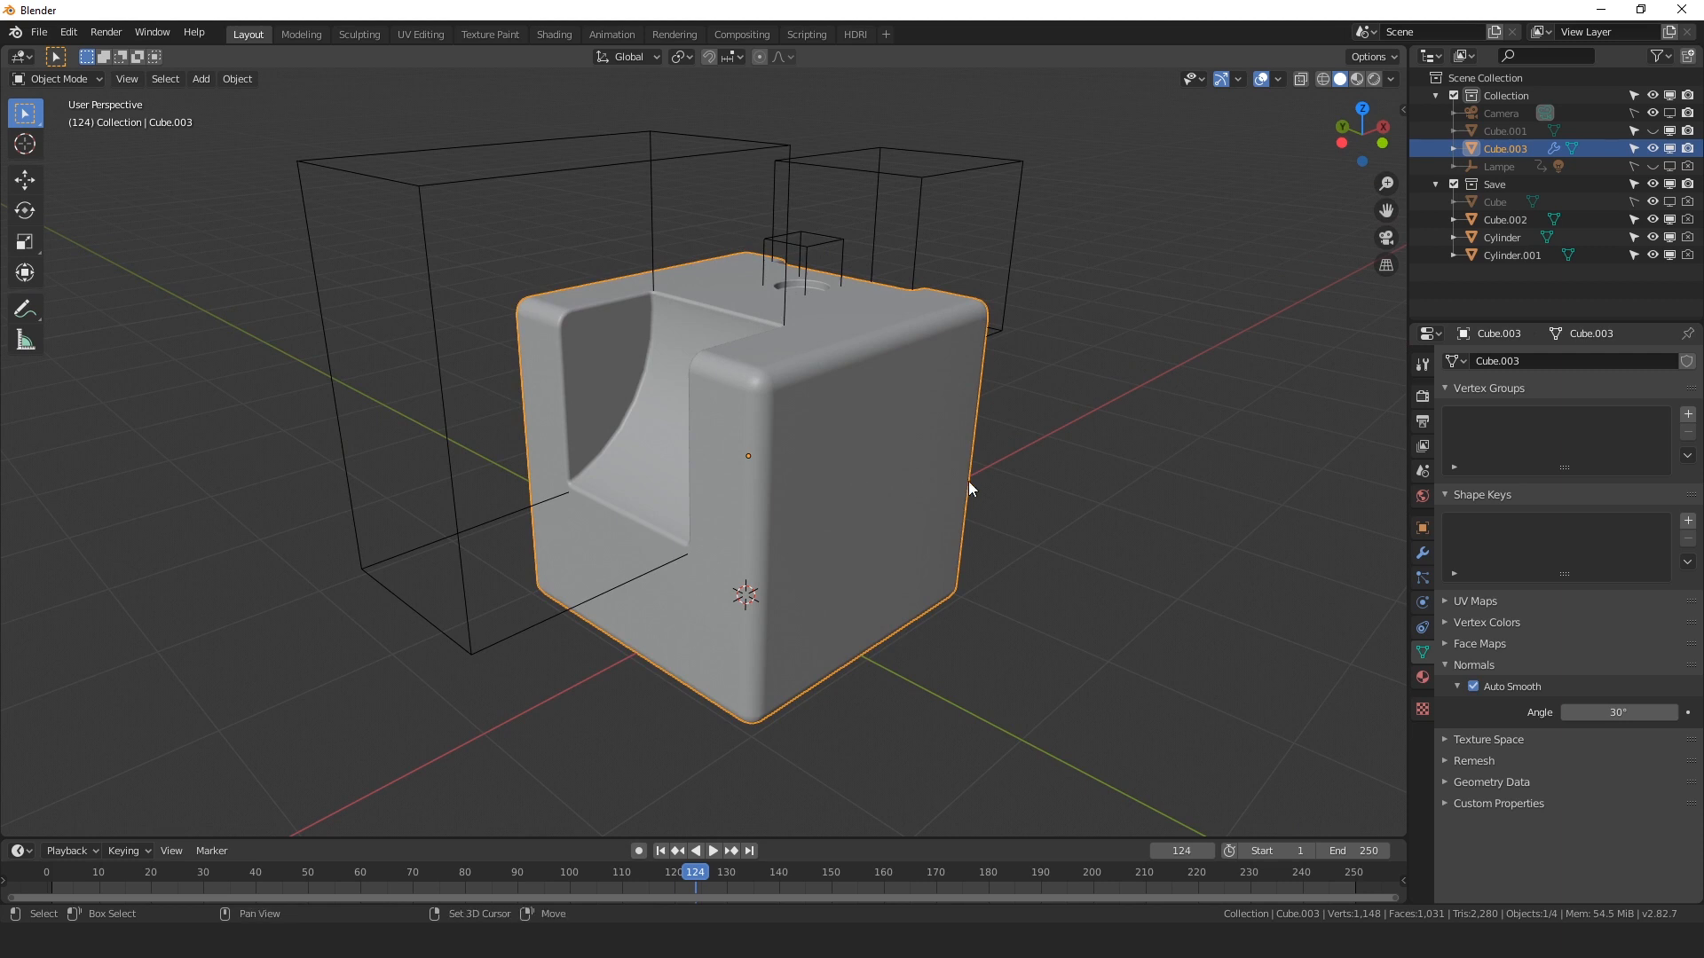
shift+middle_drag(917, 446, 922, 507)
scroll(953, 550, up, 2)
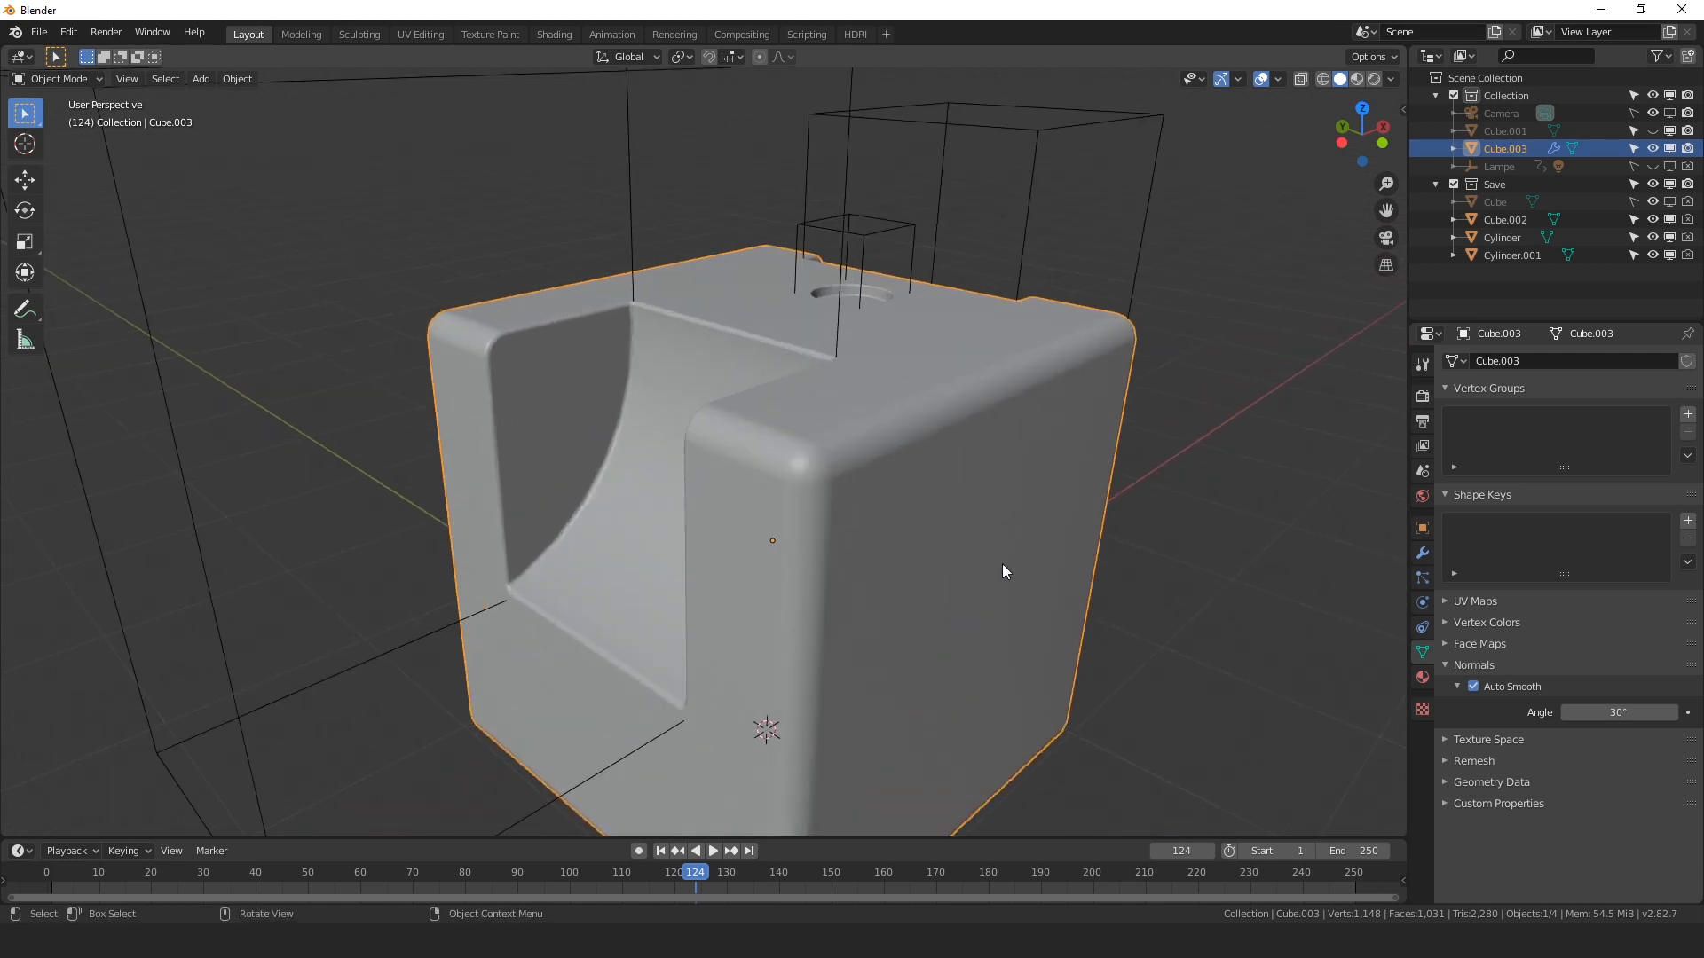
mouse_move(1003, 564)
middle_down()
mouse_move(975, 548)
mouse_move(1006, 578)
middle_up()
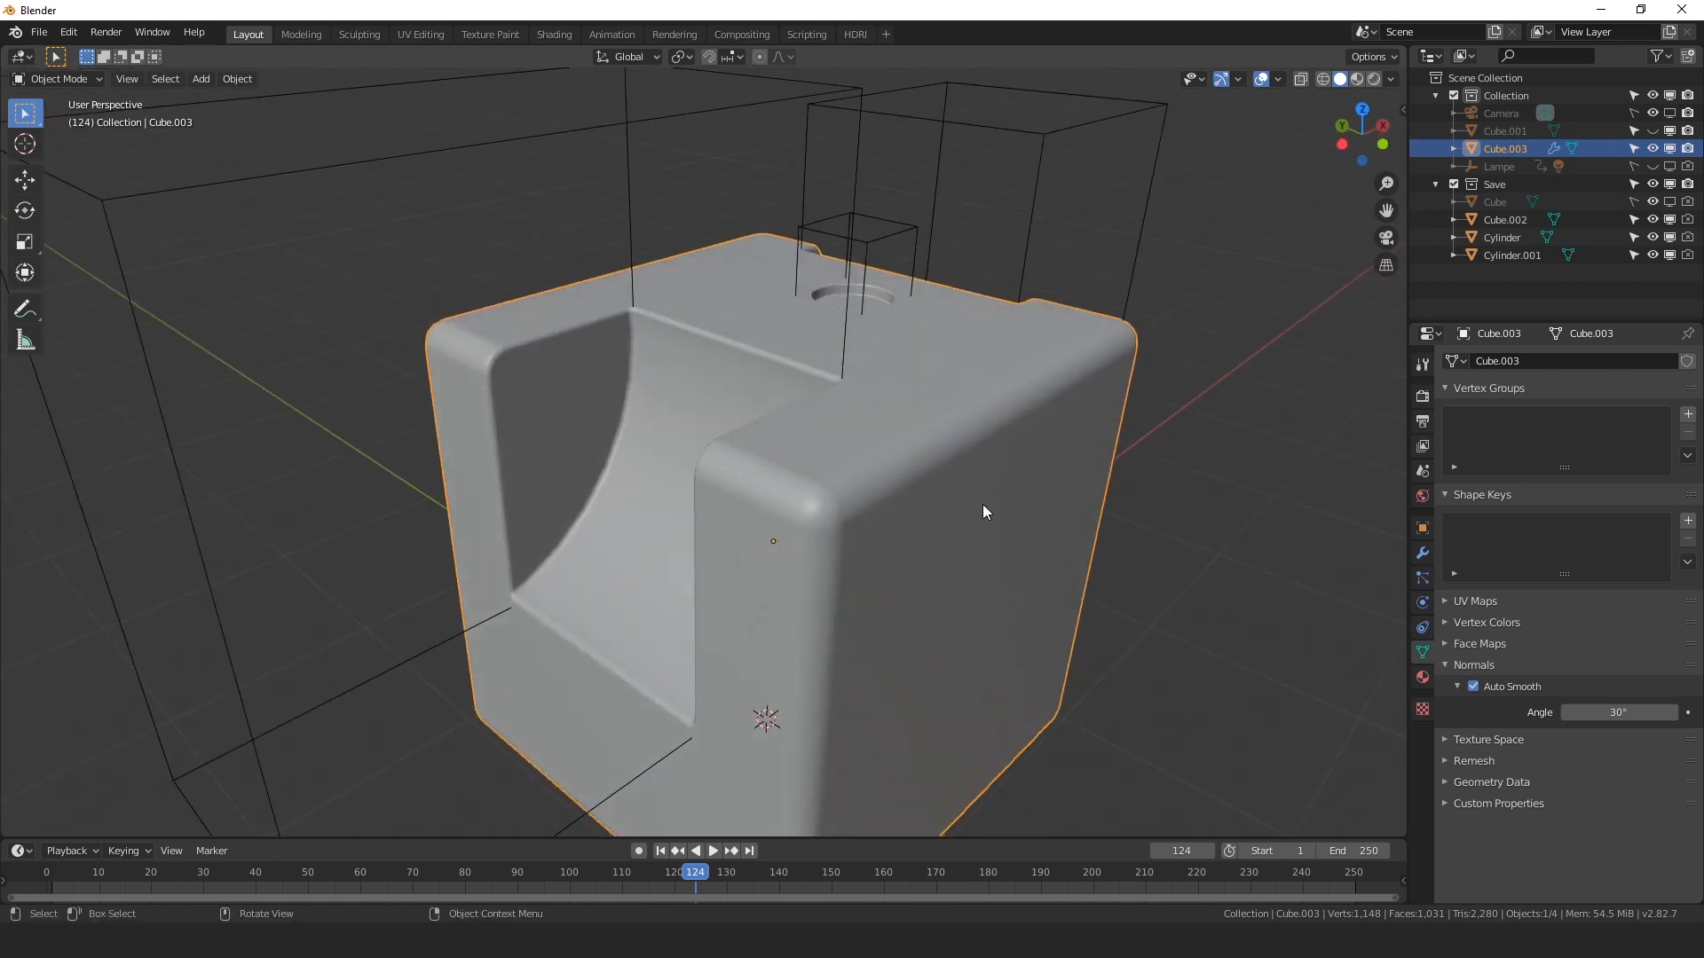
middle_drag(853, 463, 858, 494)
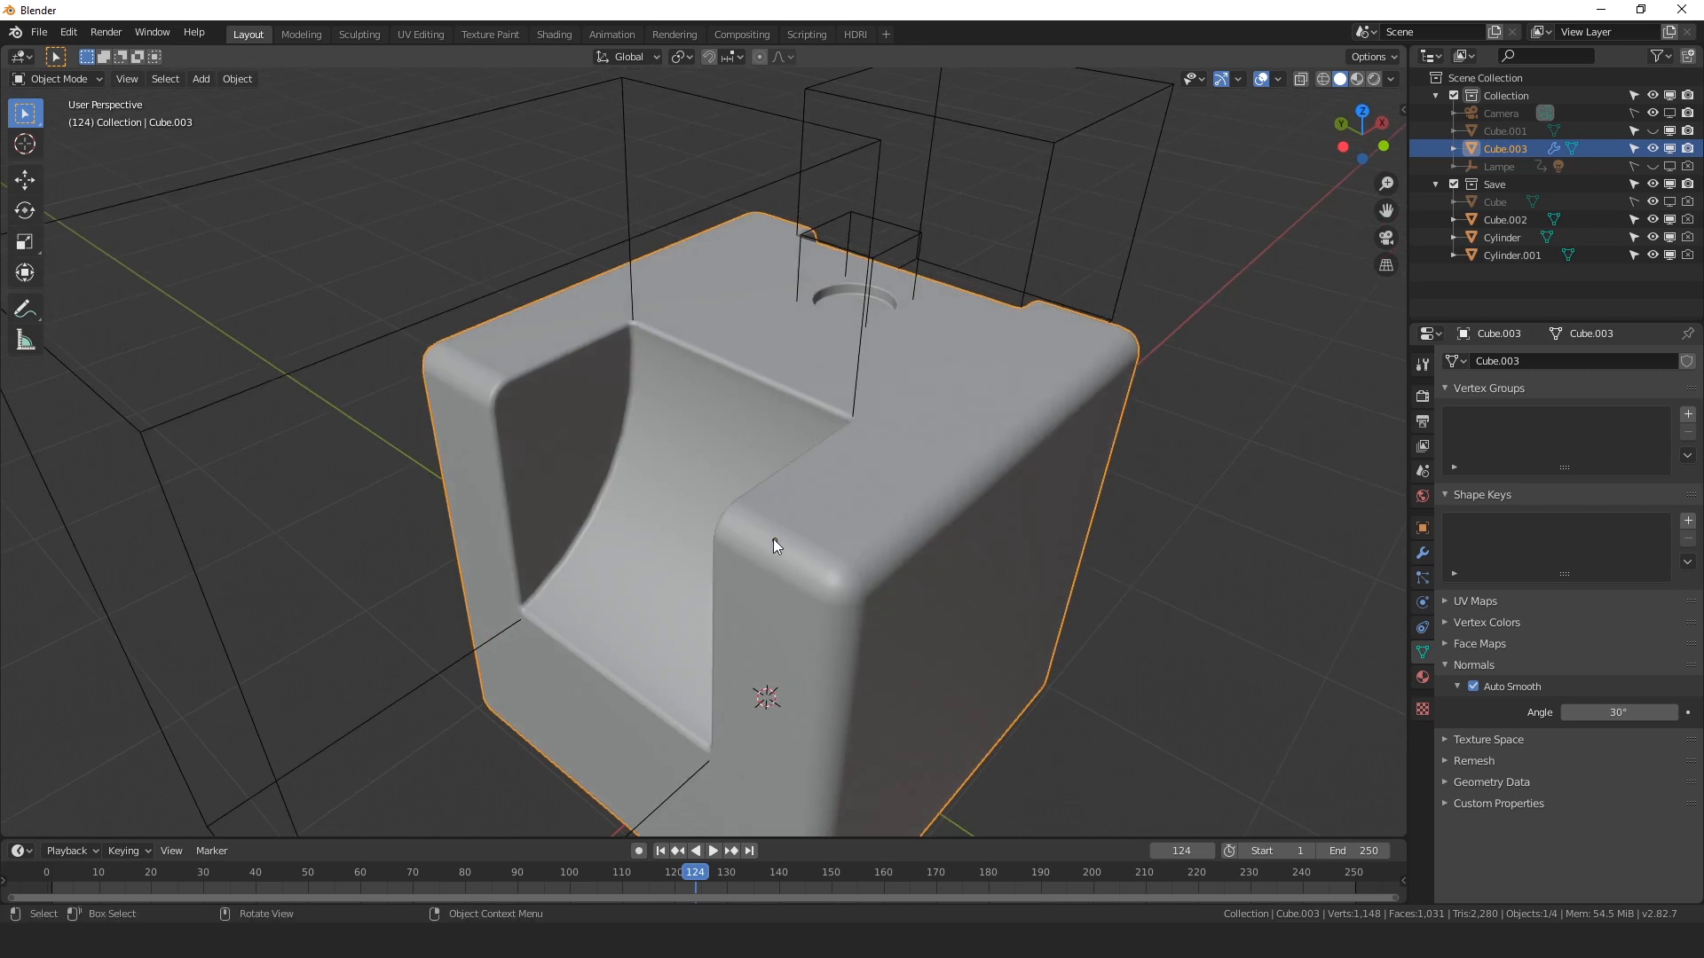
scroll(1173, 556, down, 1)
scroll(1173, 557, down, 1)
middle_drag(1168, 571, 1155, 547)
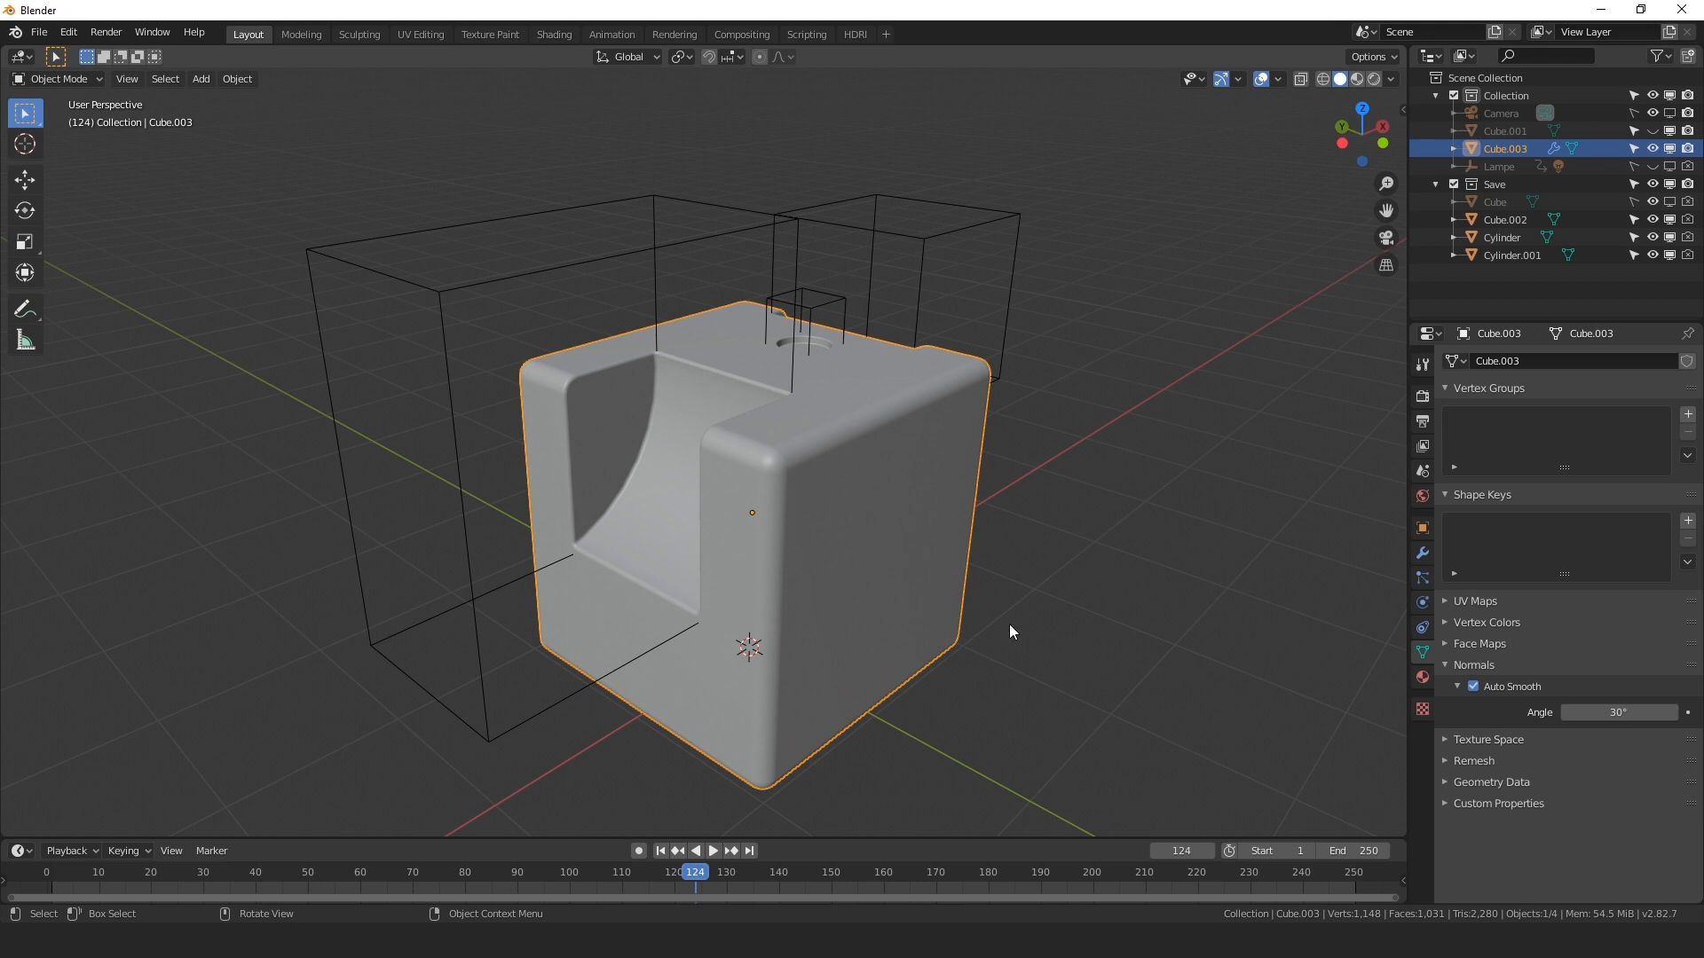
Show the wireframe overlay and examine the topology of the top face around the hole and both cutouts.
scroll(1022, 616, up, 3)
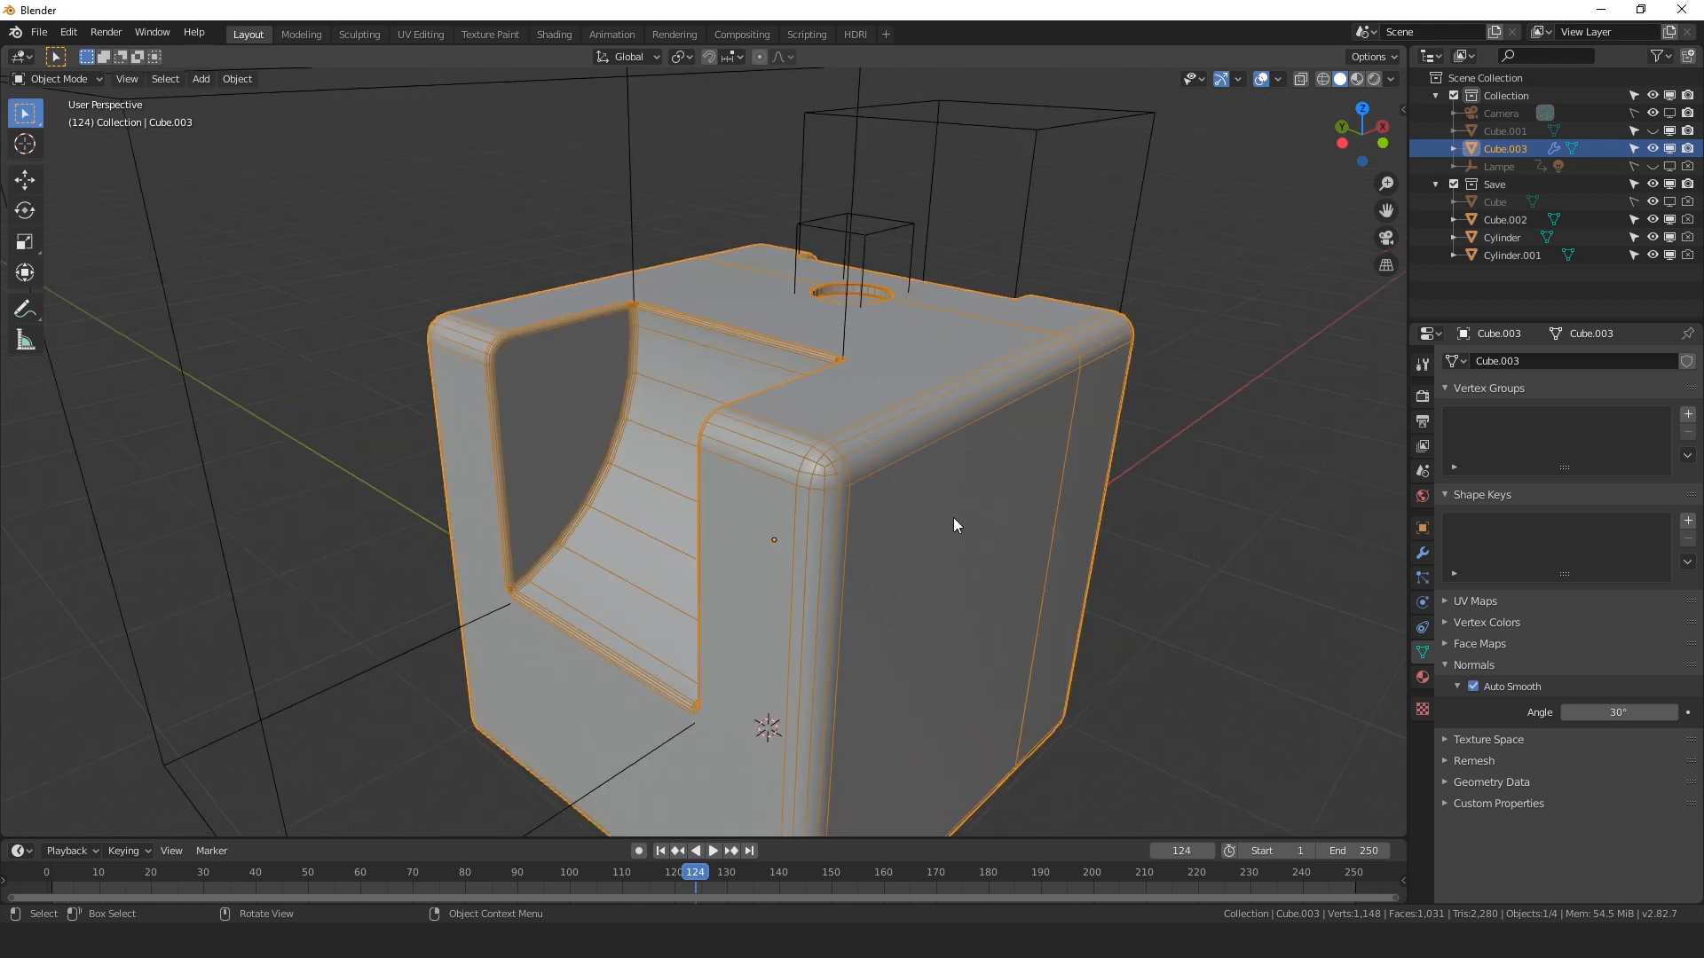
middle_drag(955, 525, 746, 515)
scroll(624, 606, up, 1)
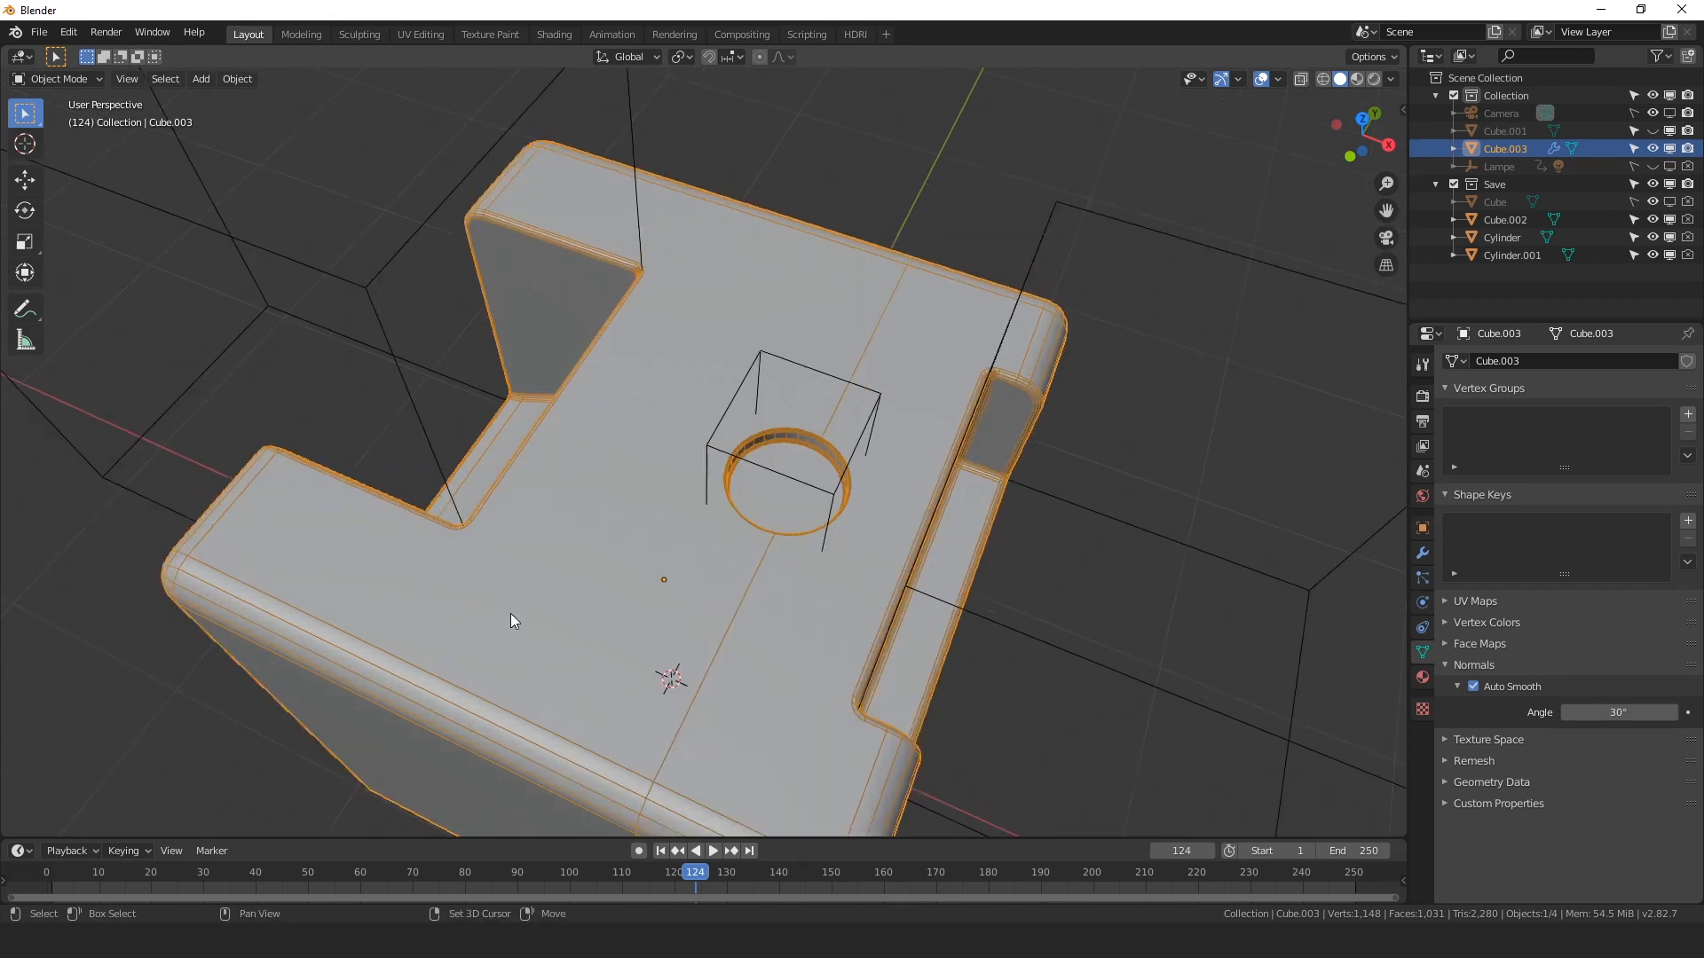
shift+middle_drag(510, 614, 643, 555)
scroll(704, 540, up, 3)
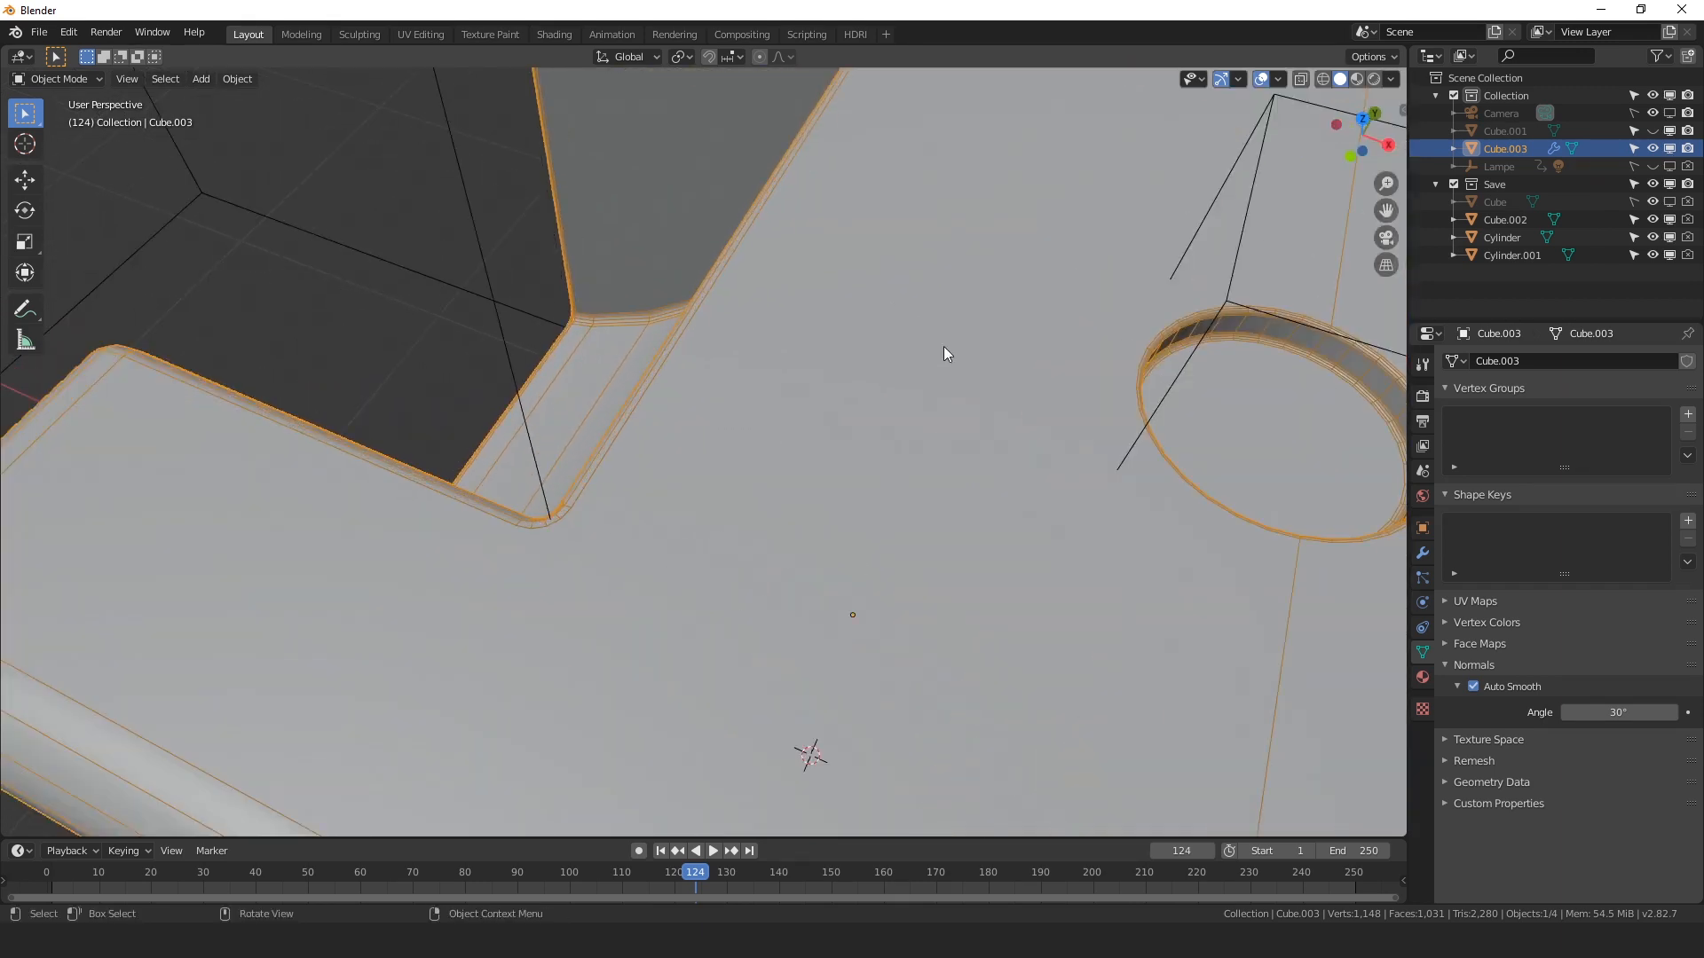
scroll(944, 347, down, 5)
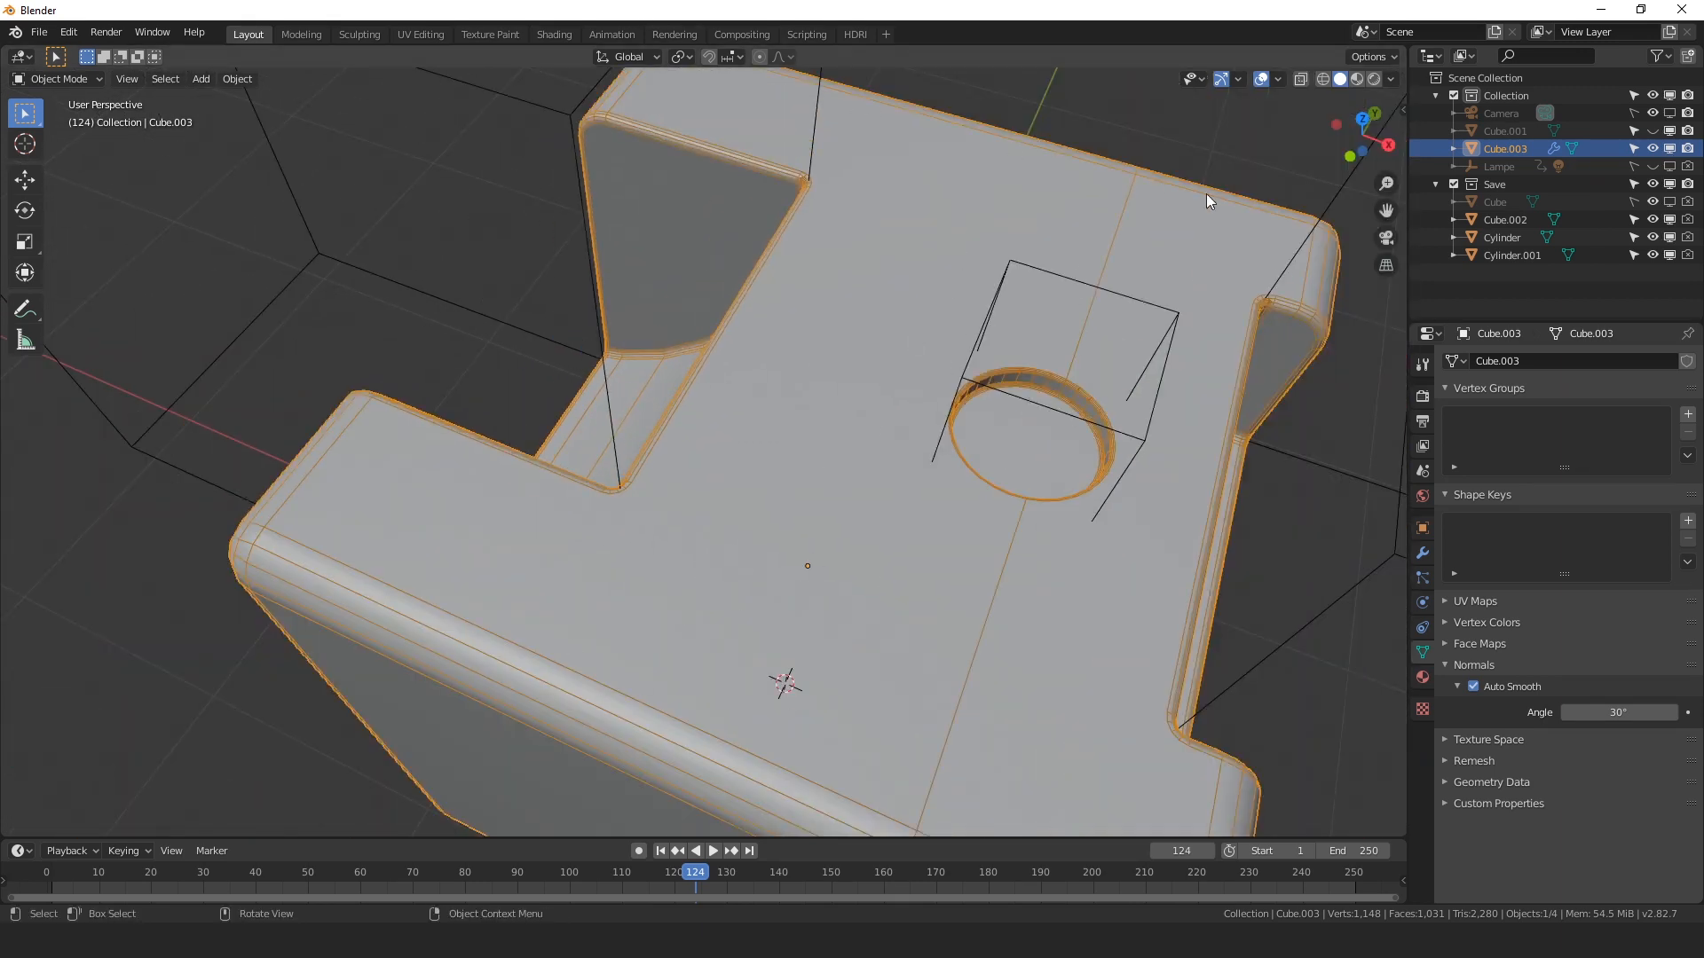
shift+middle_drag(1122, 748, 1051, 717)
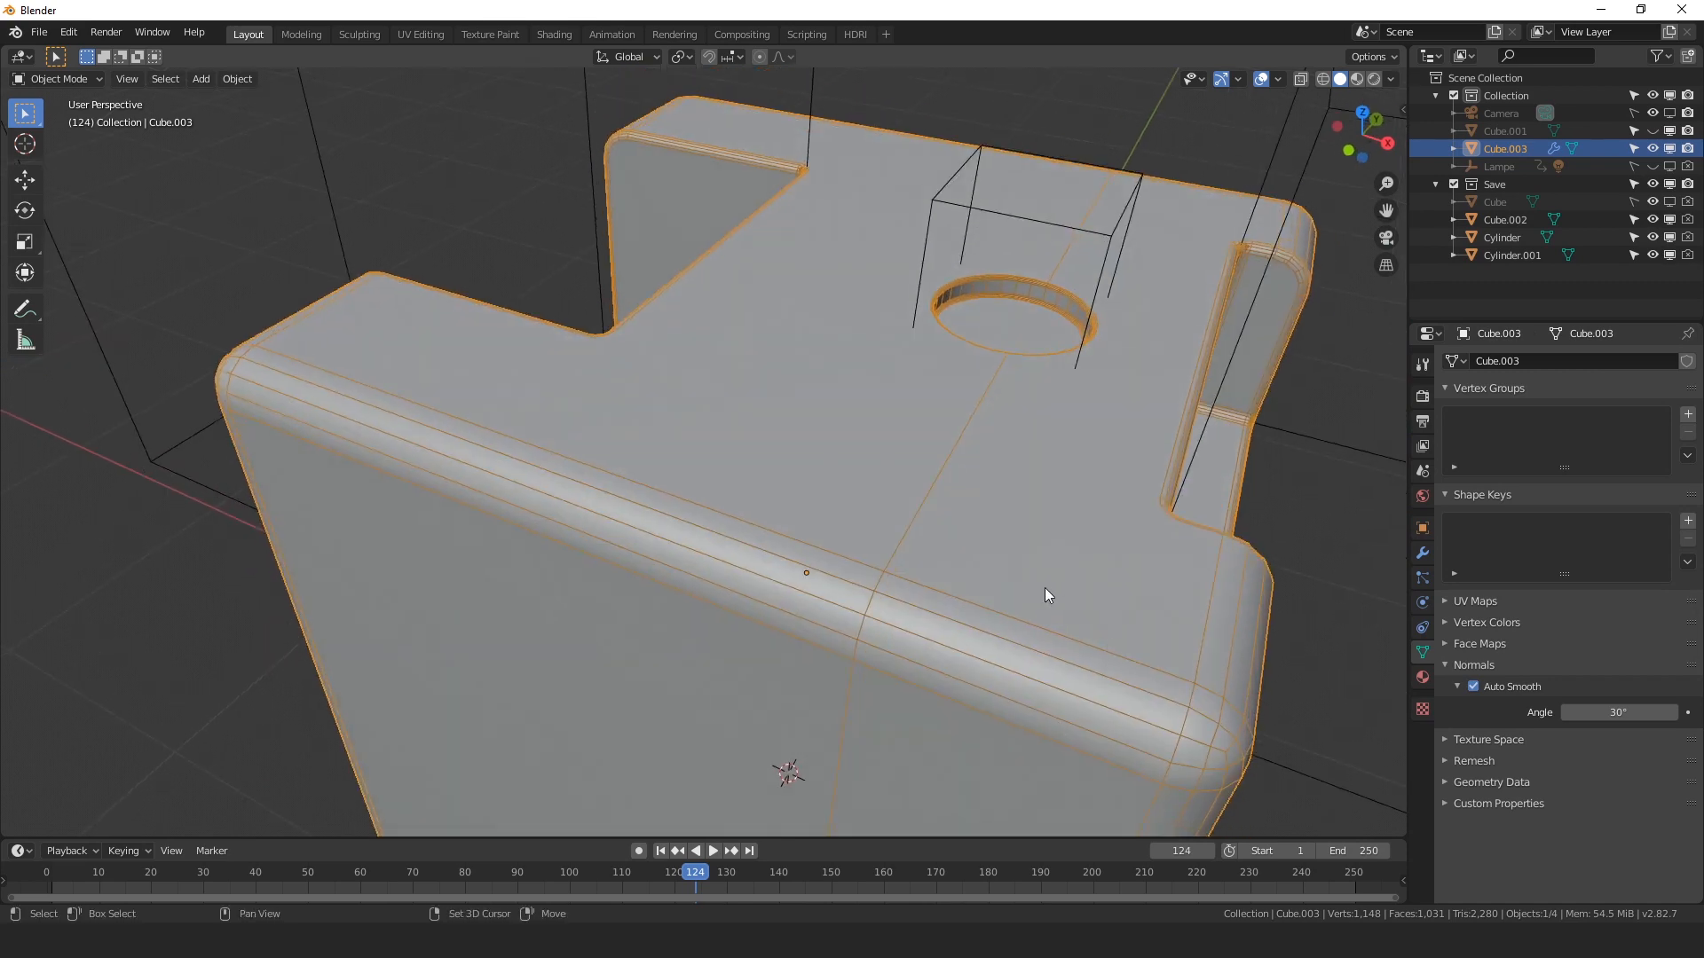
Examine the wireframe along the block's rounded outer edges and corners and inside the side cutouts from several angles.
middle_drag(1045, 587, 1098, 568)
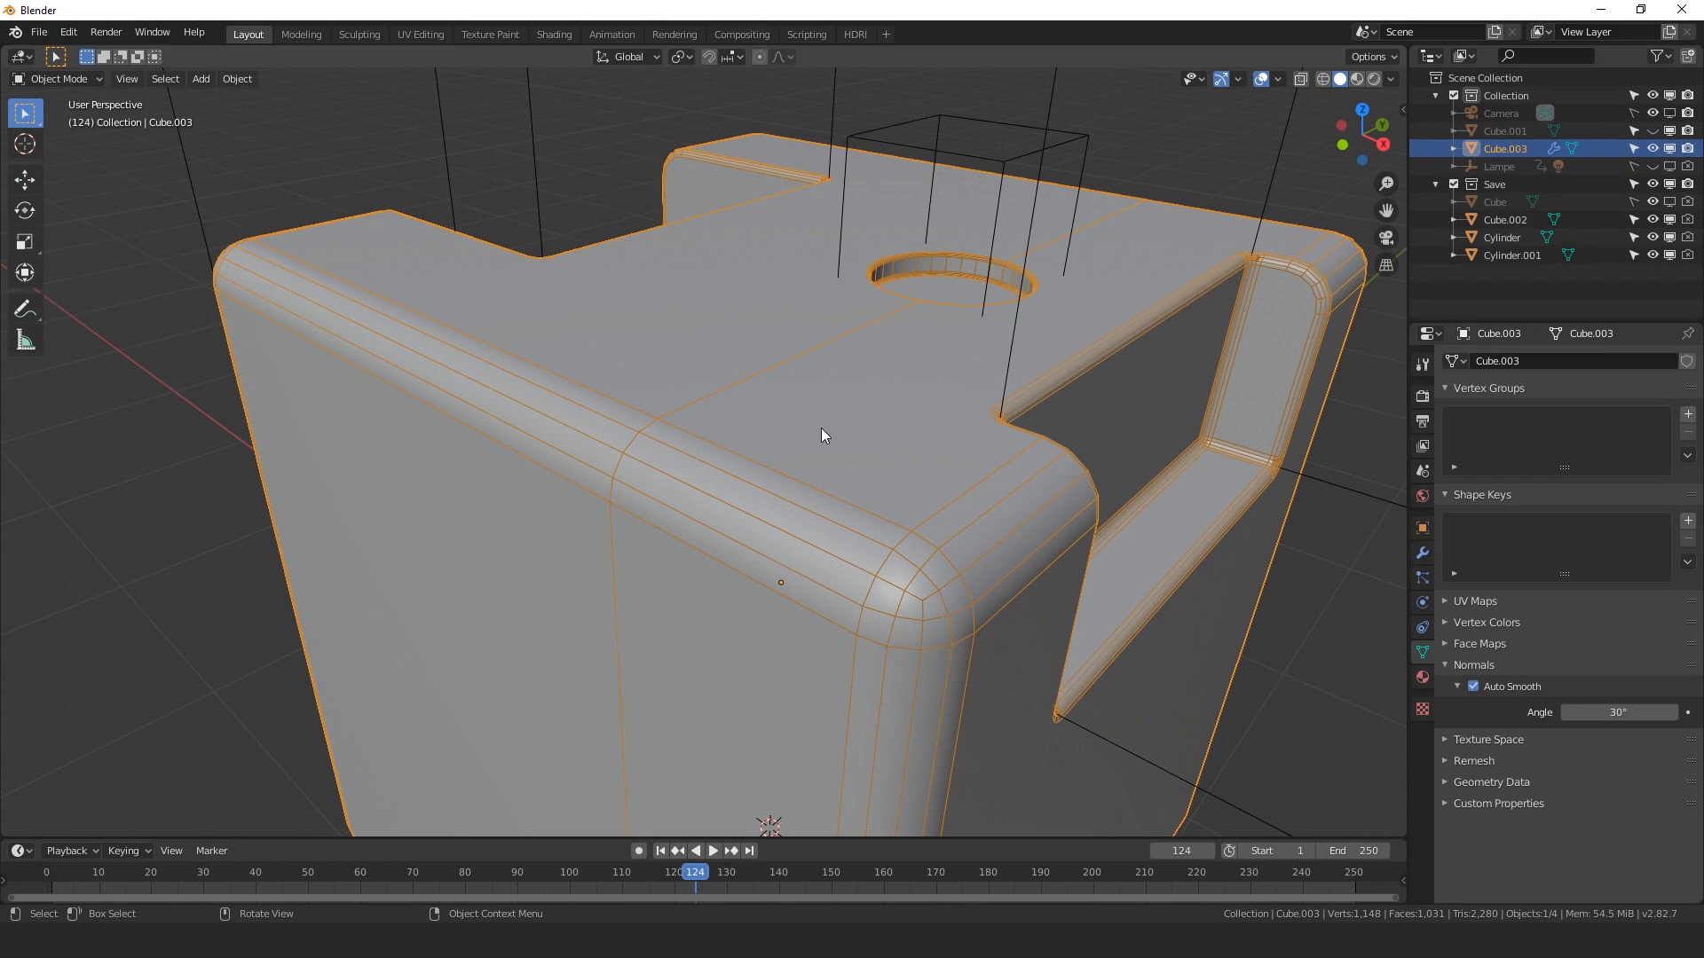
middle_drag(821, 428, 1007, 399)
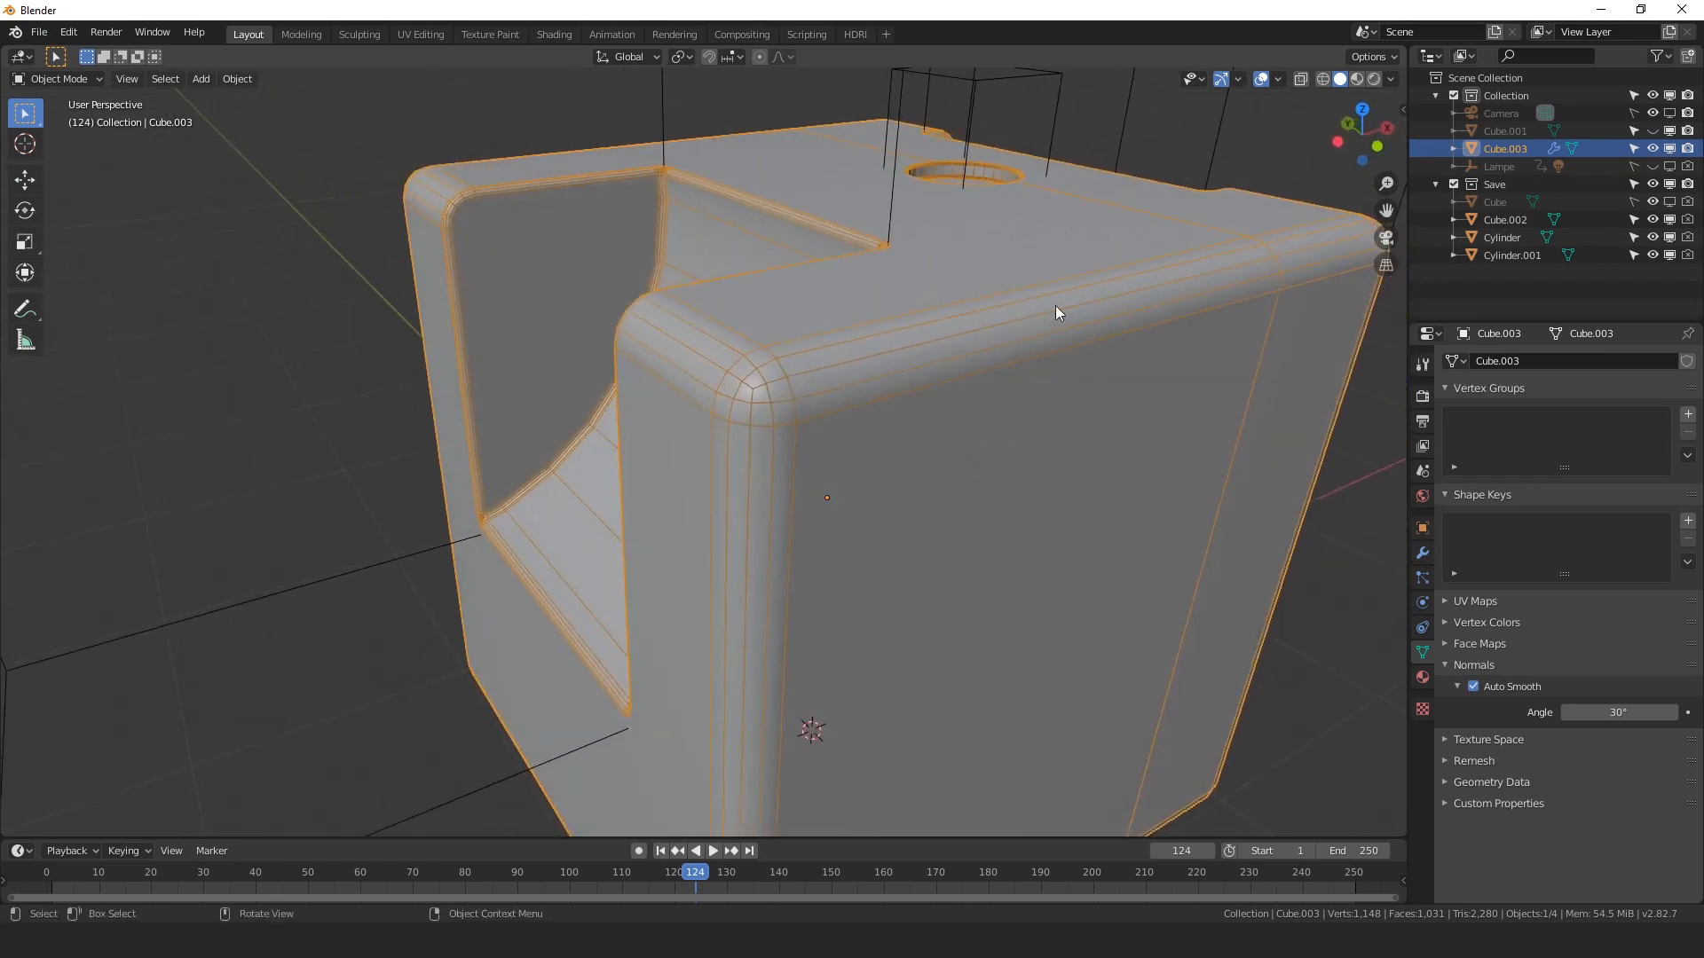
middle_drag(1056, 310, 789, 437)
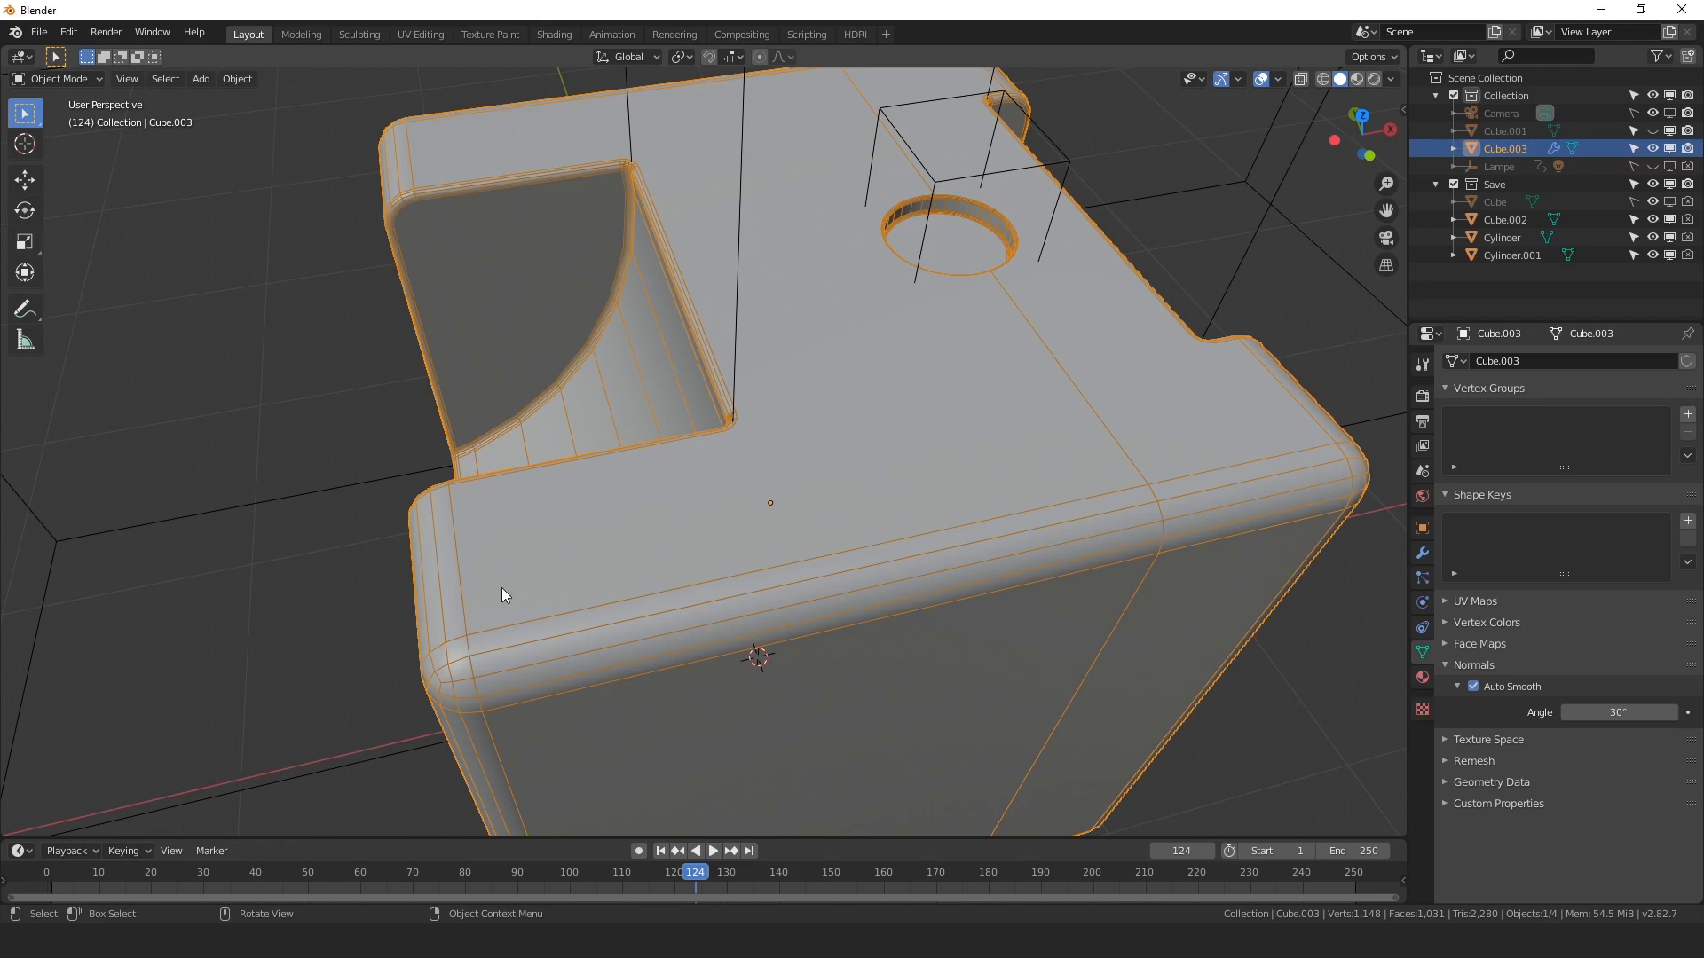
middle_drag(948, 490, 972, 428)
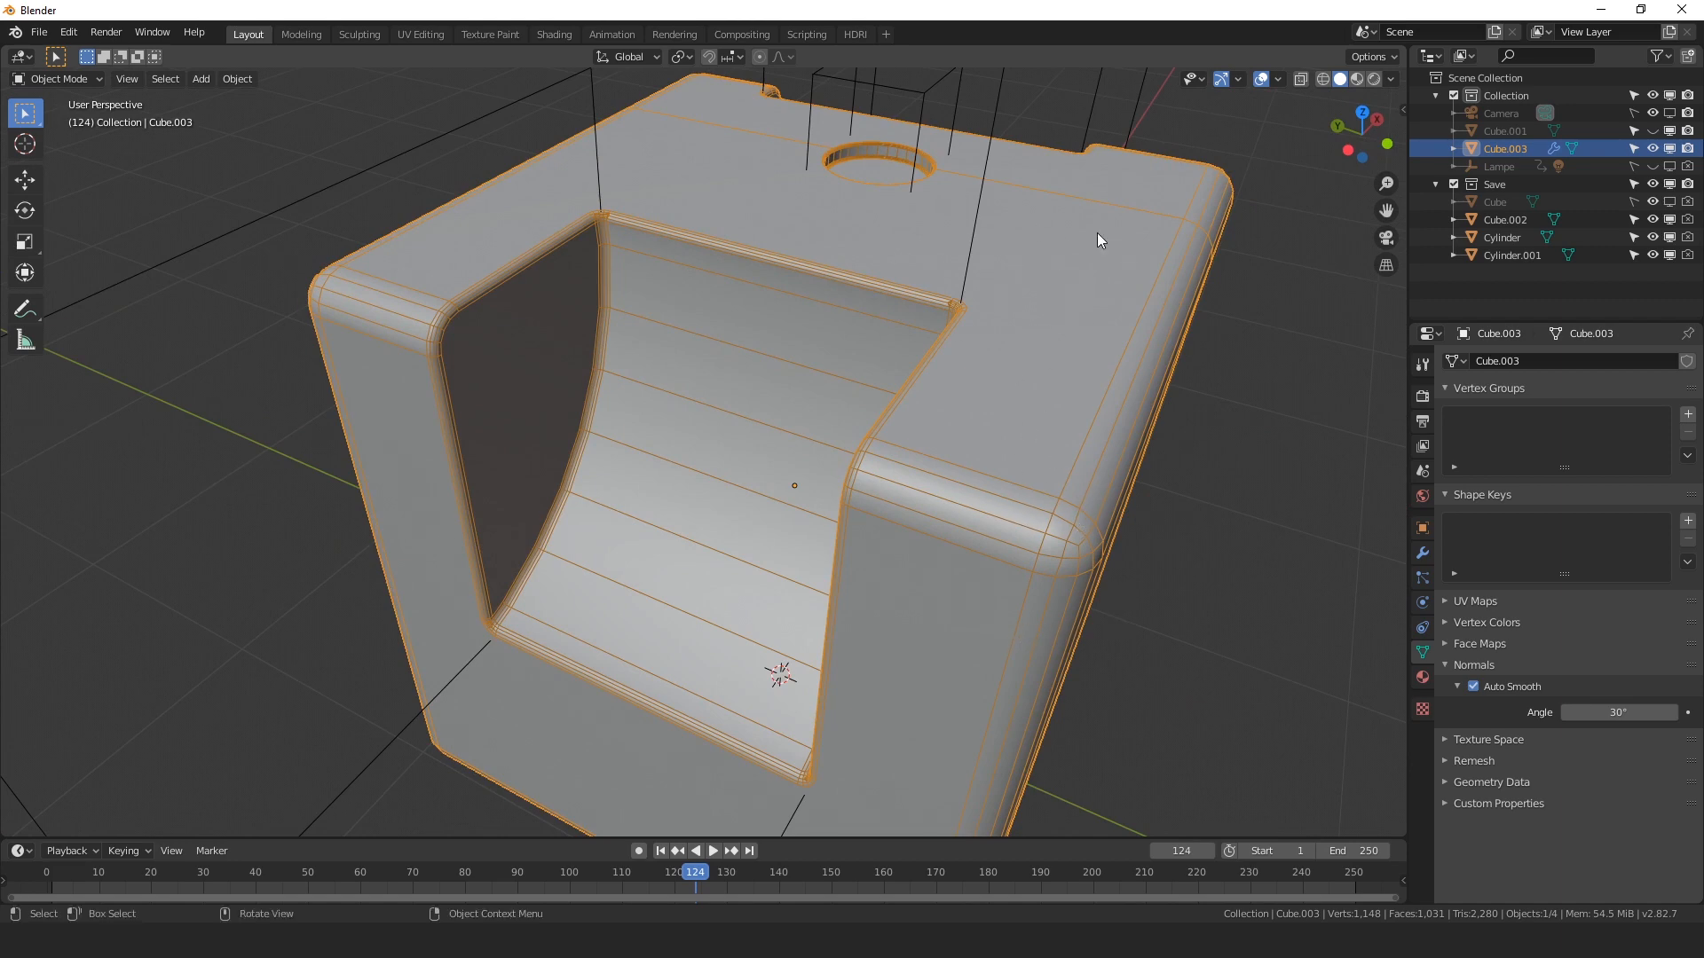
middle_drag(1129, 440, 1136, 370)
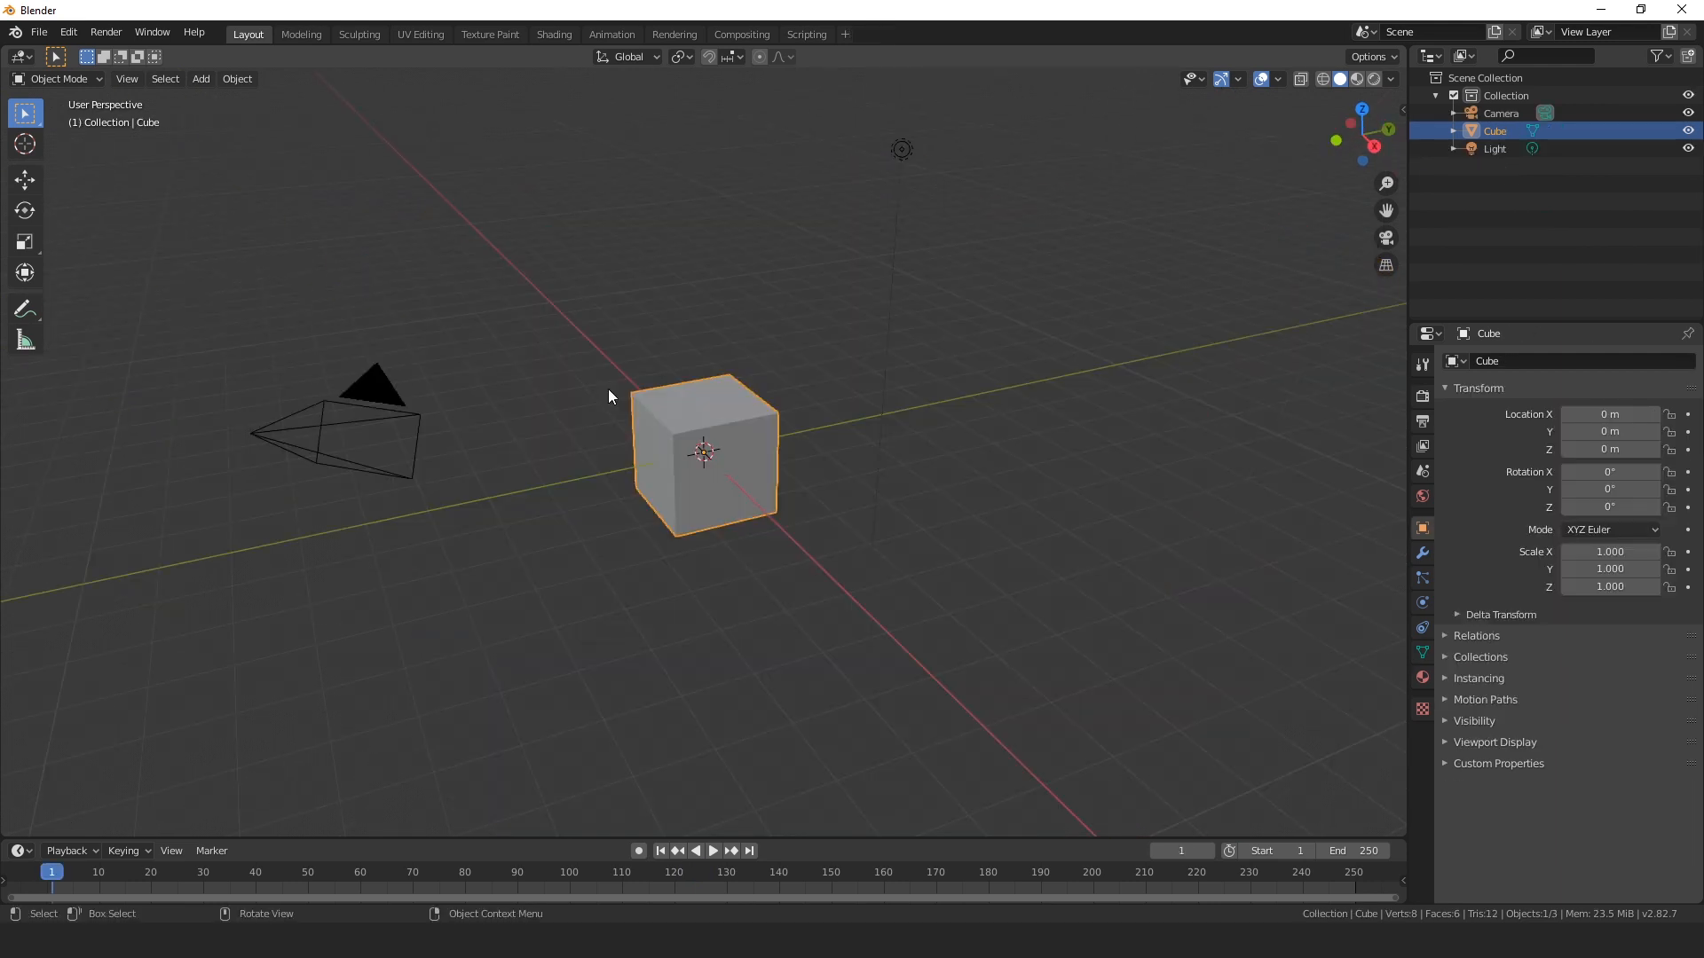
Hide the light in the default cube scene.
scroll(800, 486, up, 3)
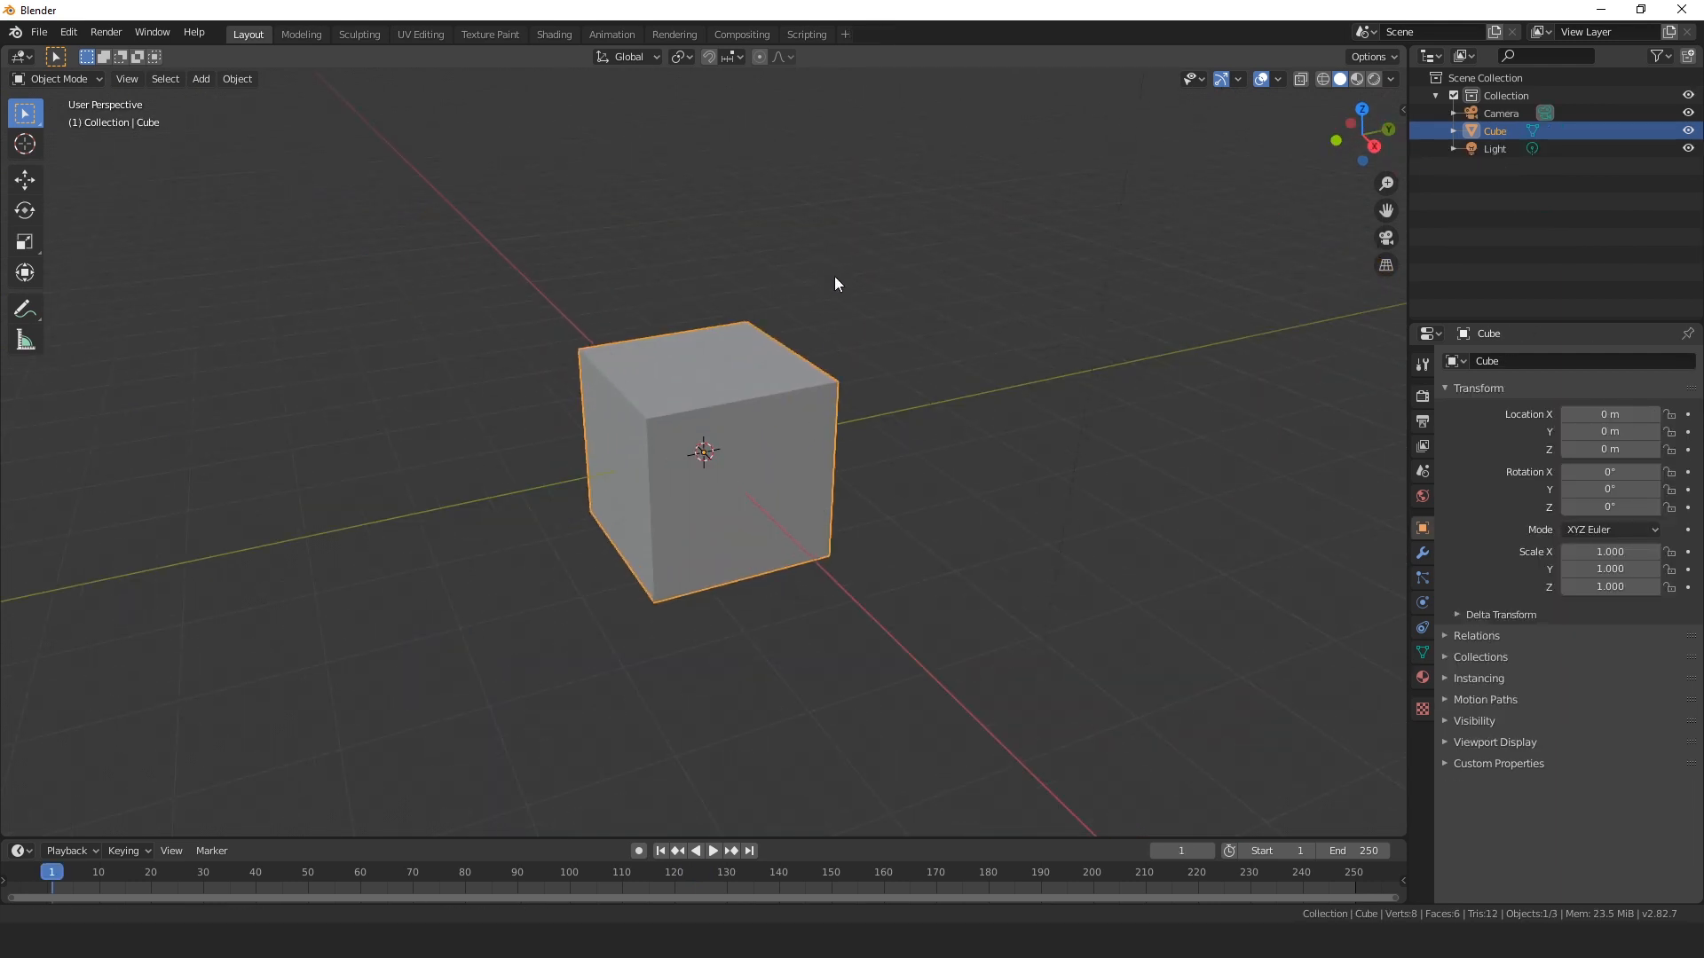
shift+middle_drag(835, 275, 751, 463)
scroll(776, 451, down, 2)
click(875, 270)
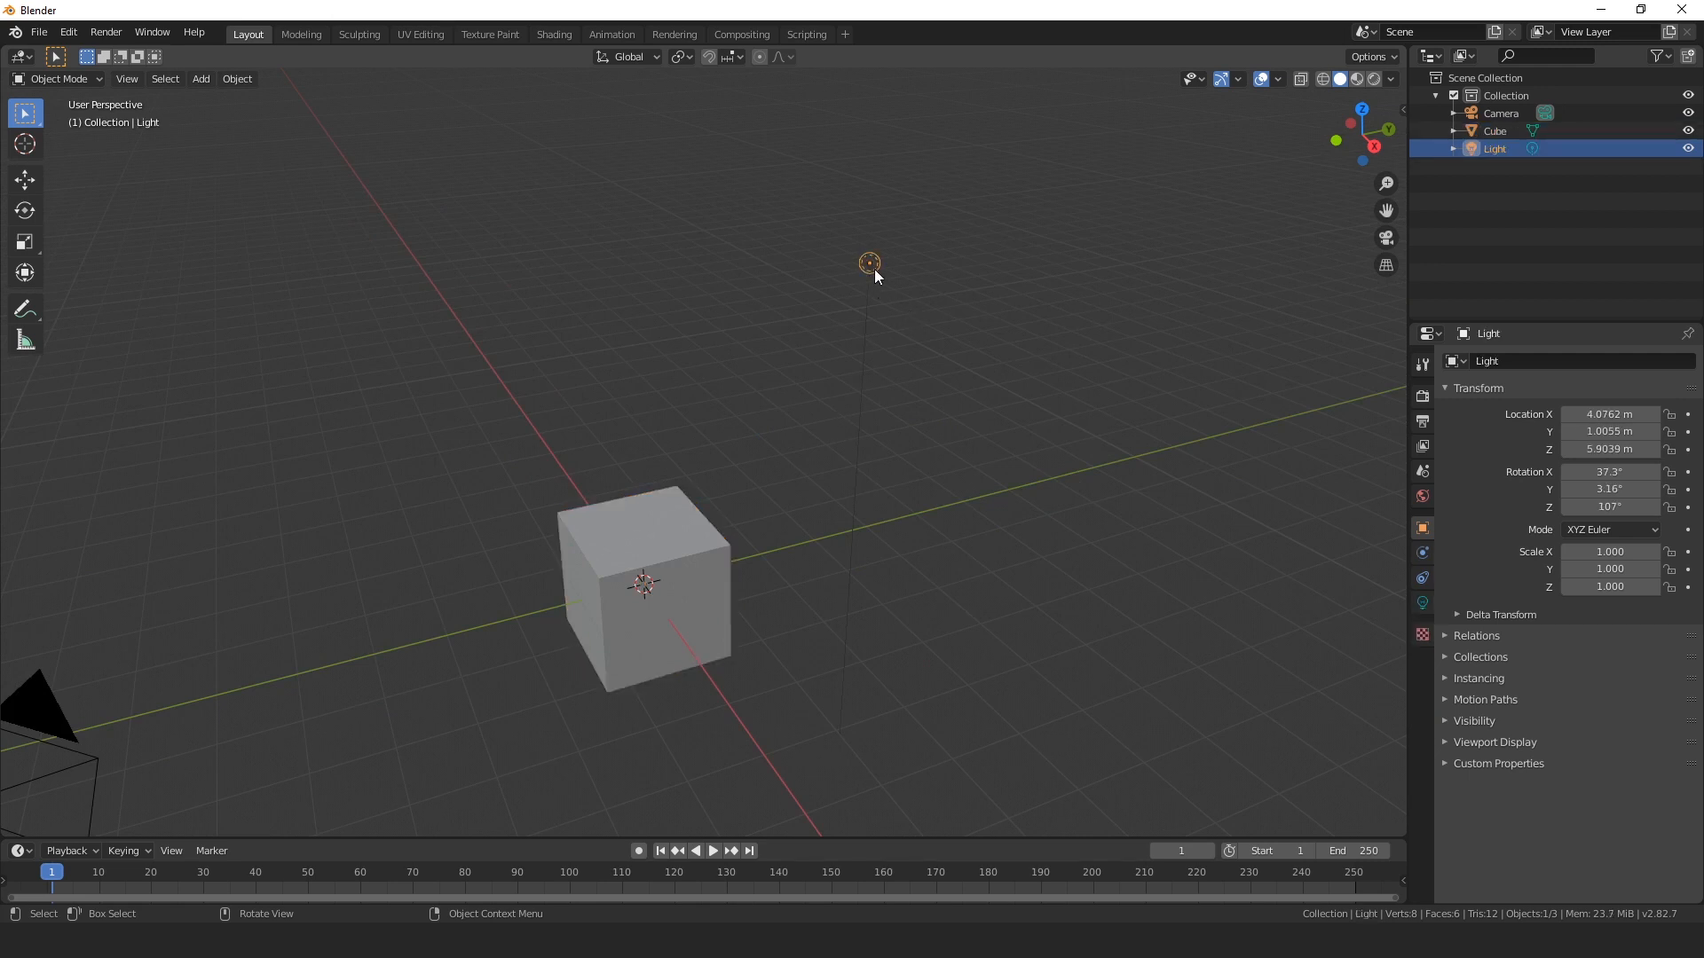
key(h)
Raise the default cube about 1.26 m along the Z axis.
middle_drag(888, 450, 678, 519)
click(678, 519)
key(g)
key(z)
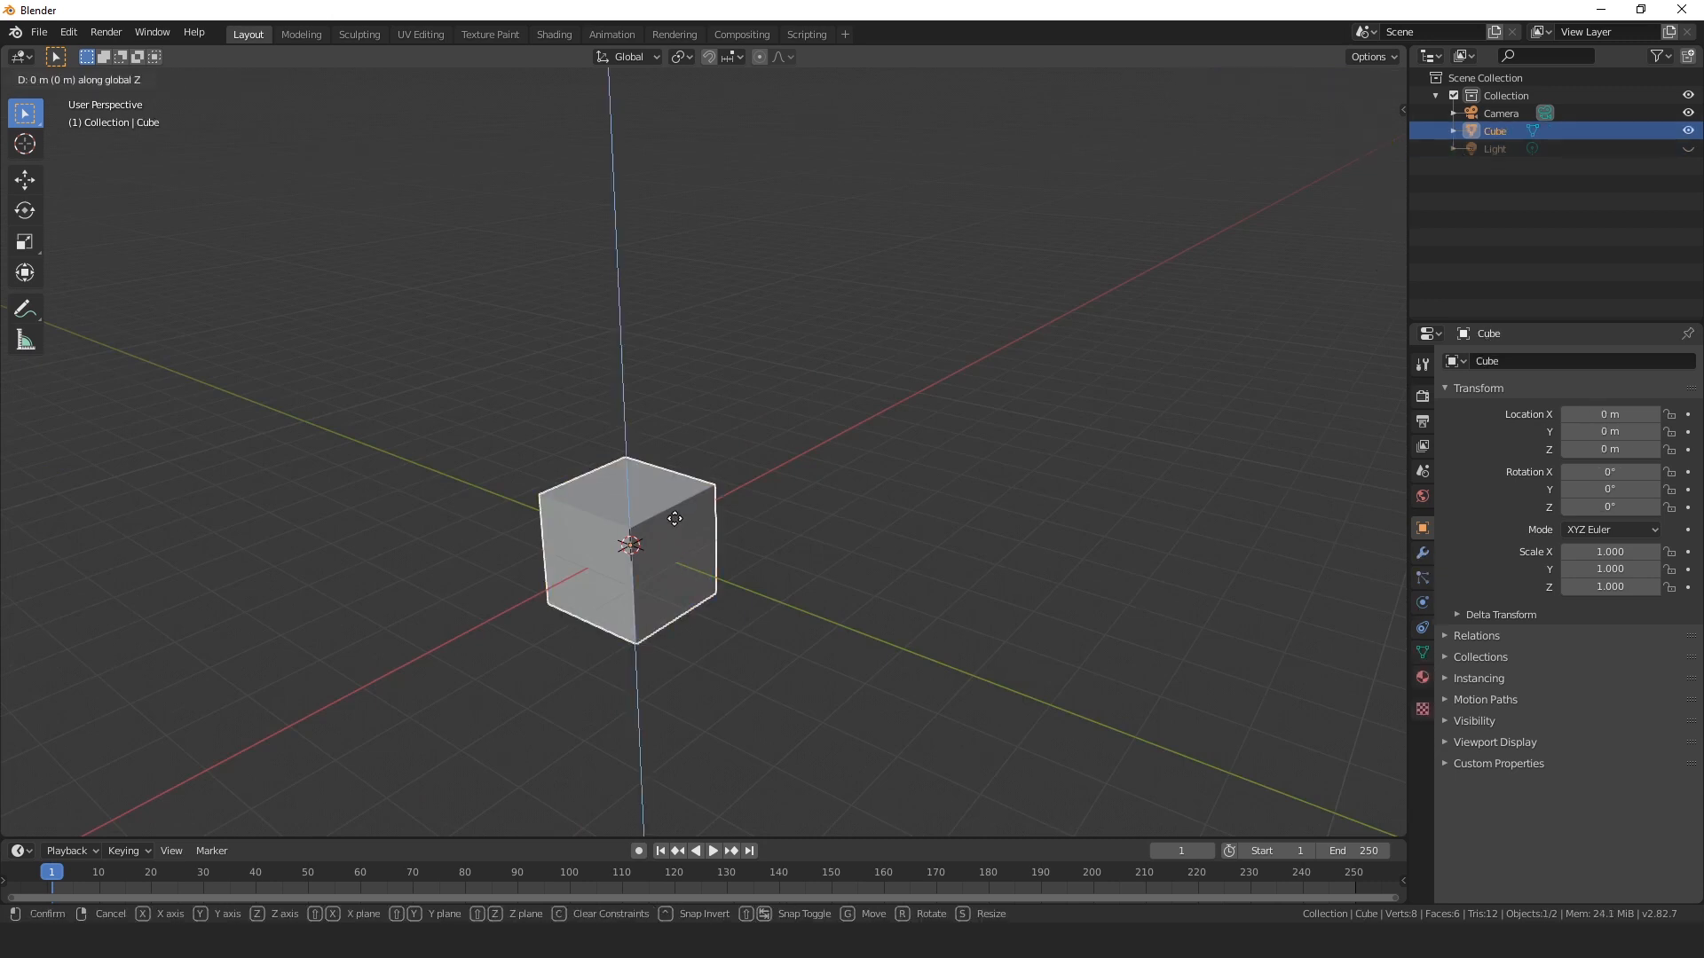
click(594, 583)
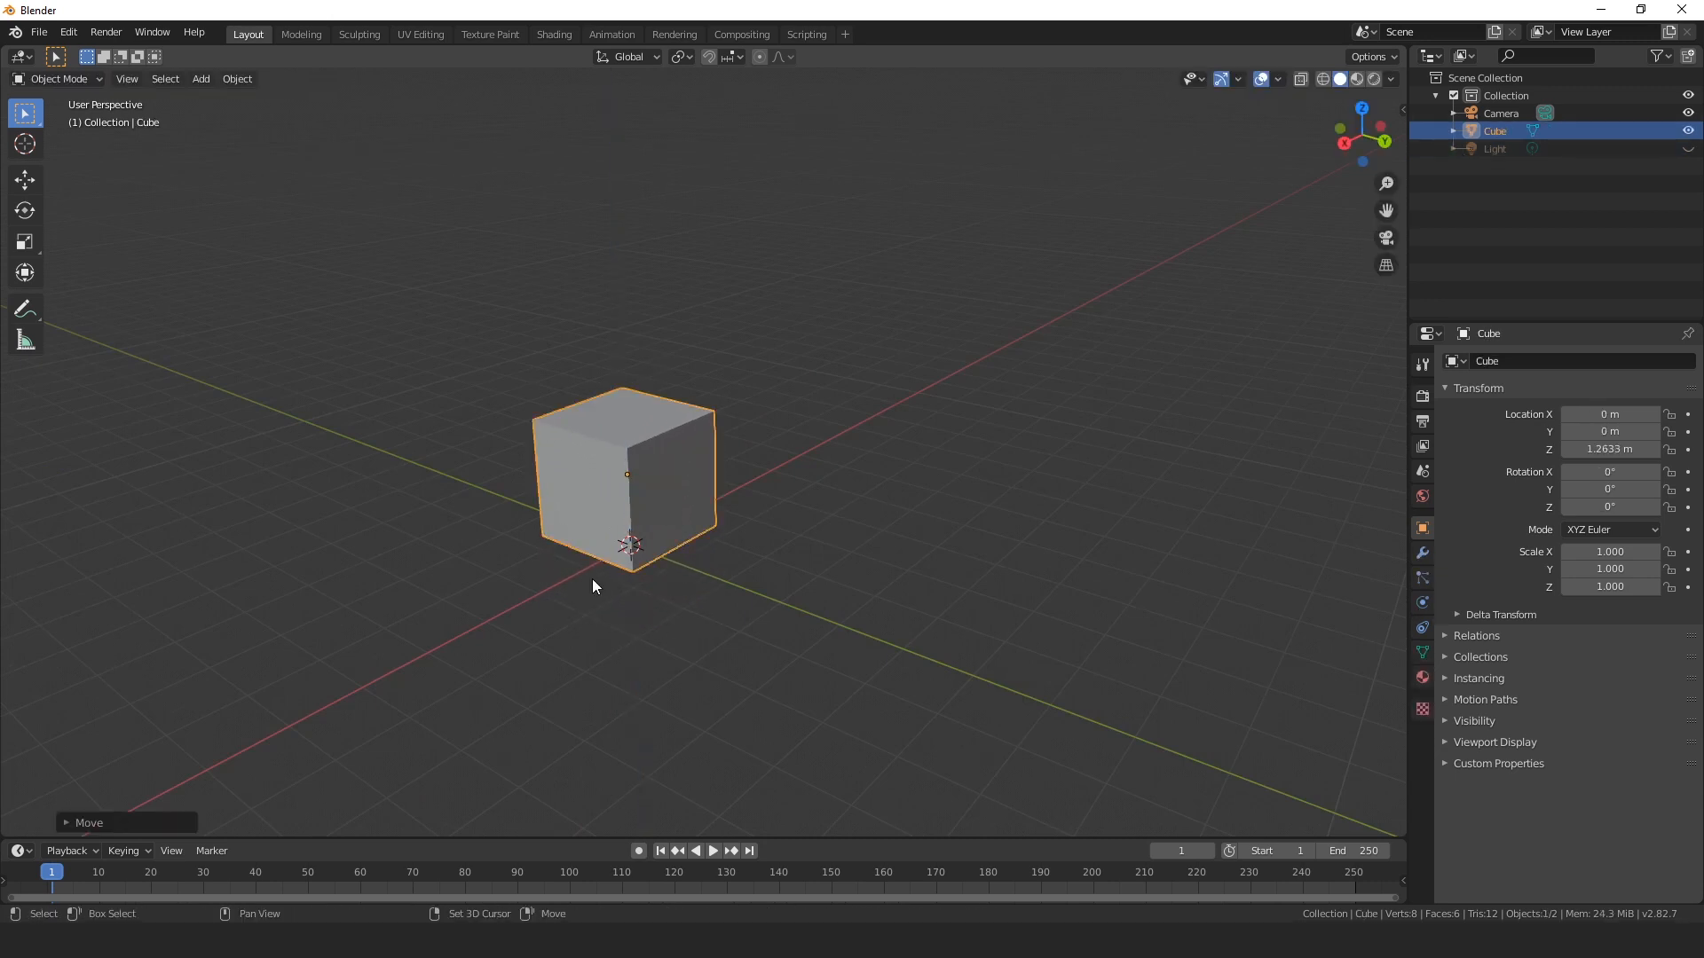
scroll(695, 615, up, 4)
middle_drag(764, 611, 803, 628)
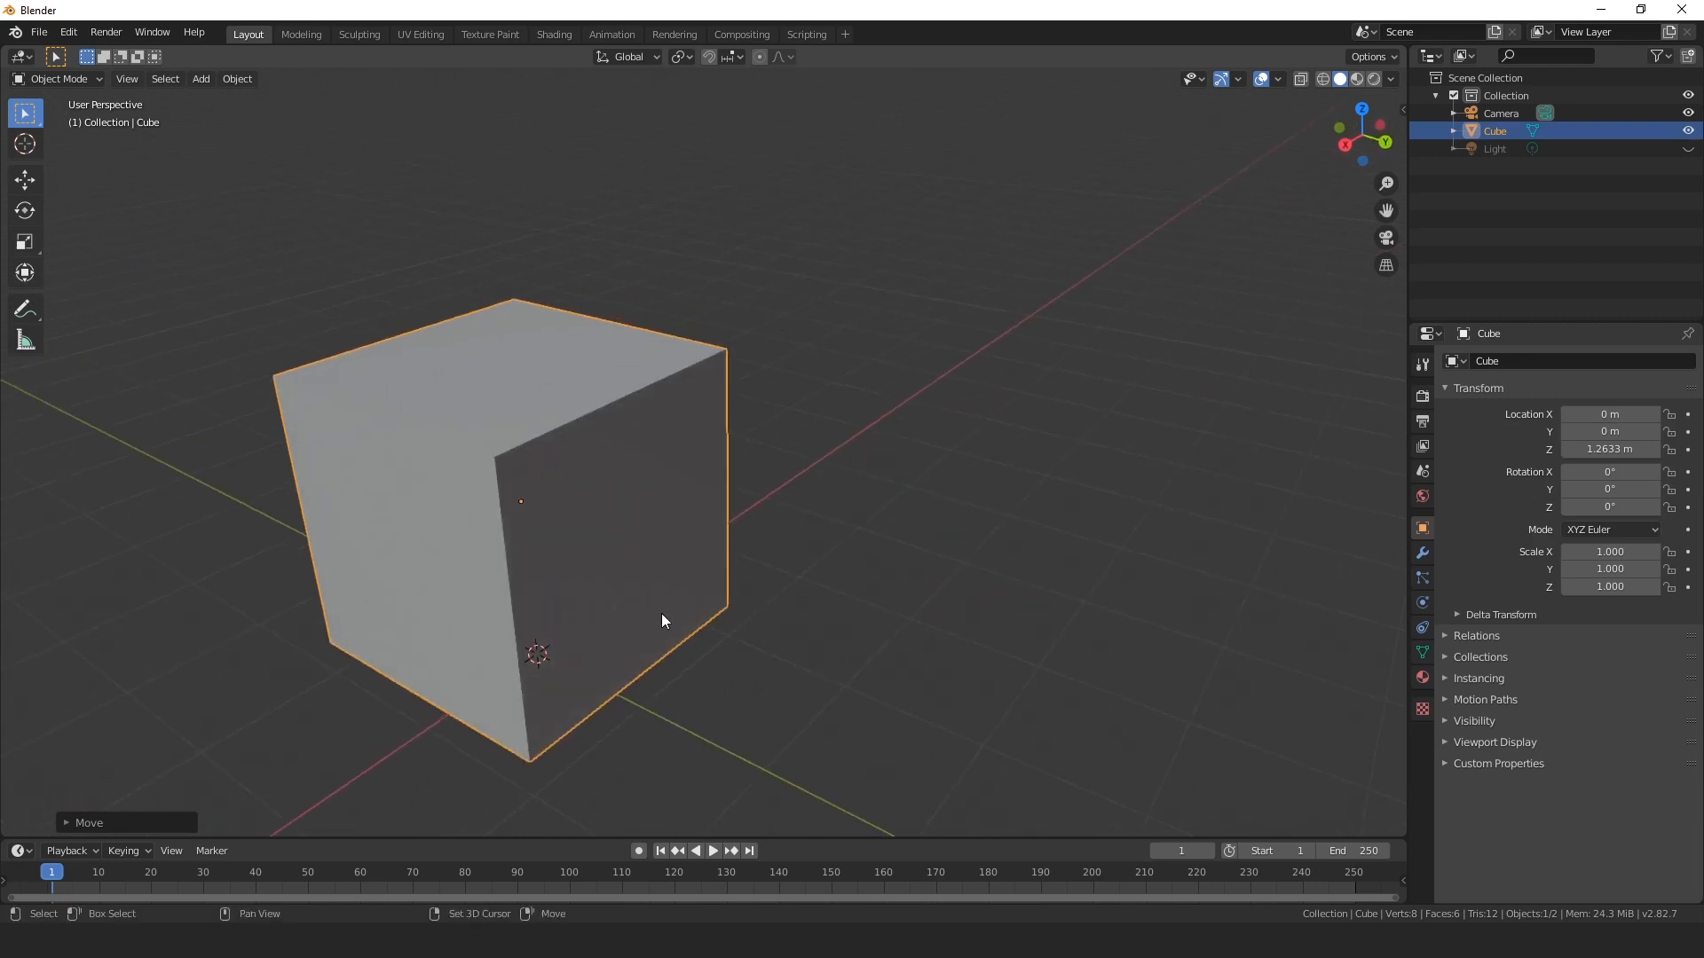
shift+middle_drag(662, 615, 835, 605)
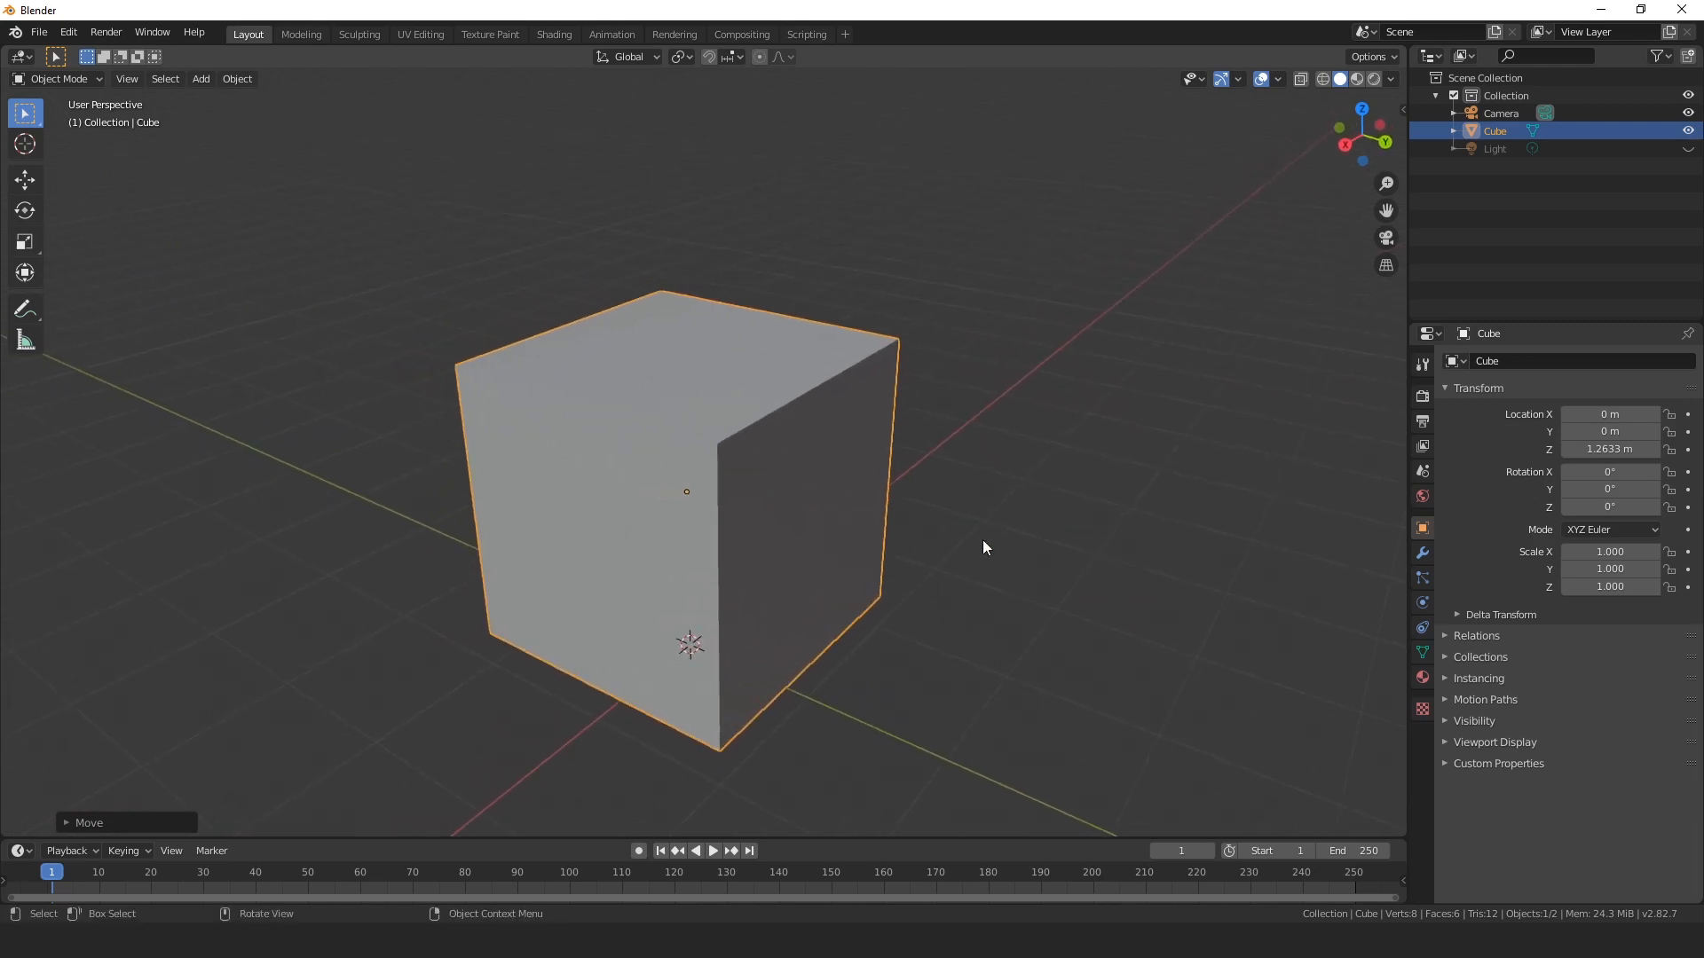
Add a Bevel modifier to the cube.
click(799, 494)
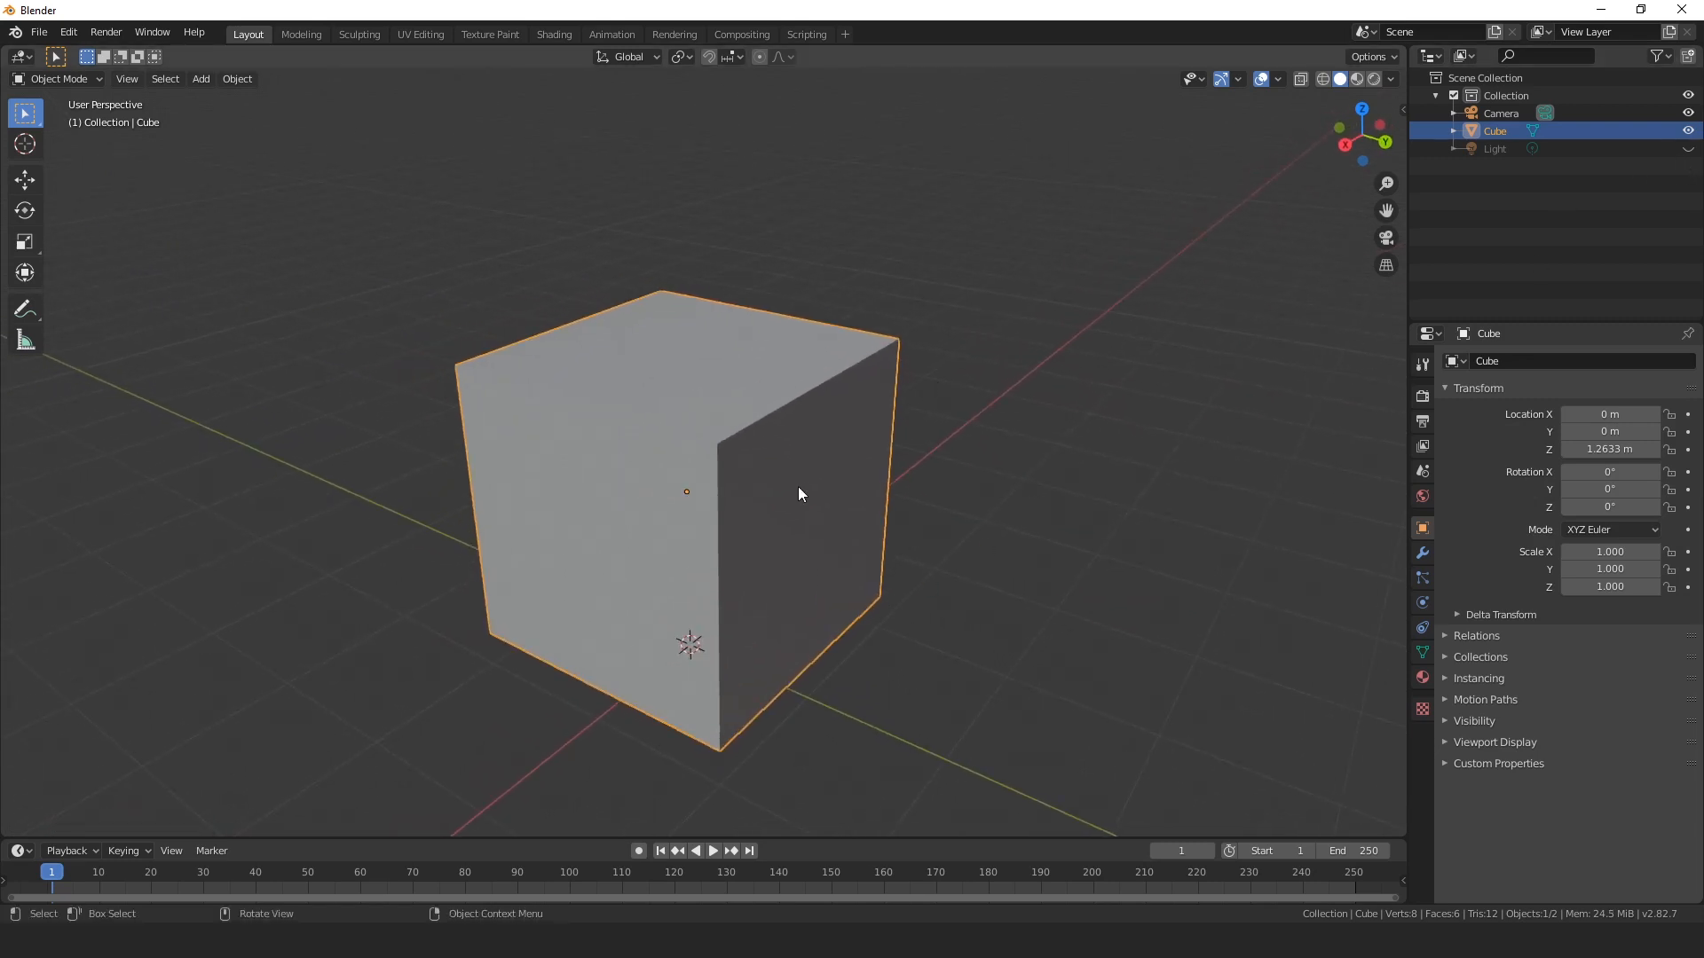
click(1422, 553)
click(1537, 366)
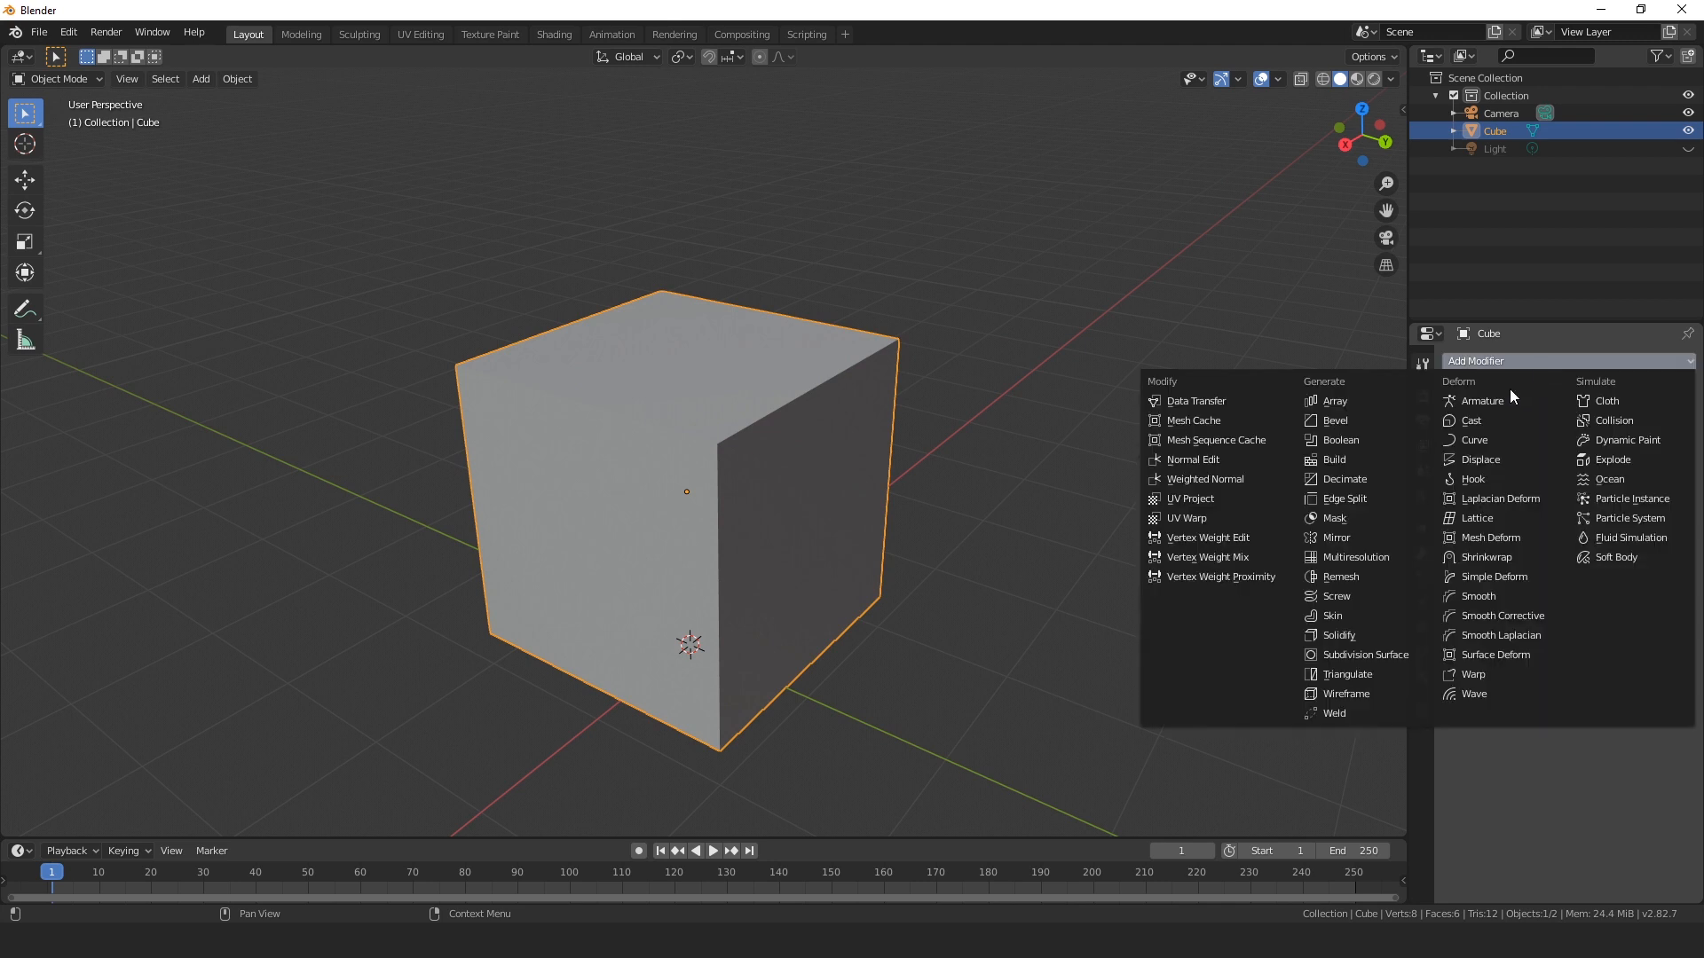
click(1366, 422)
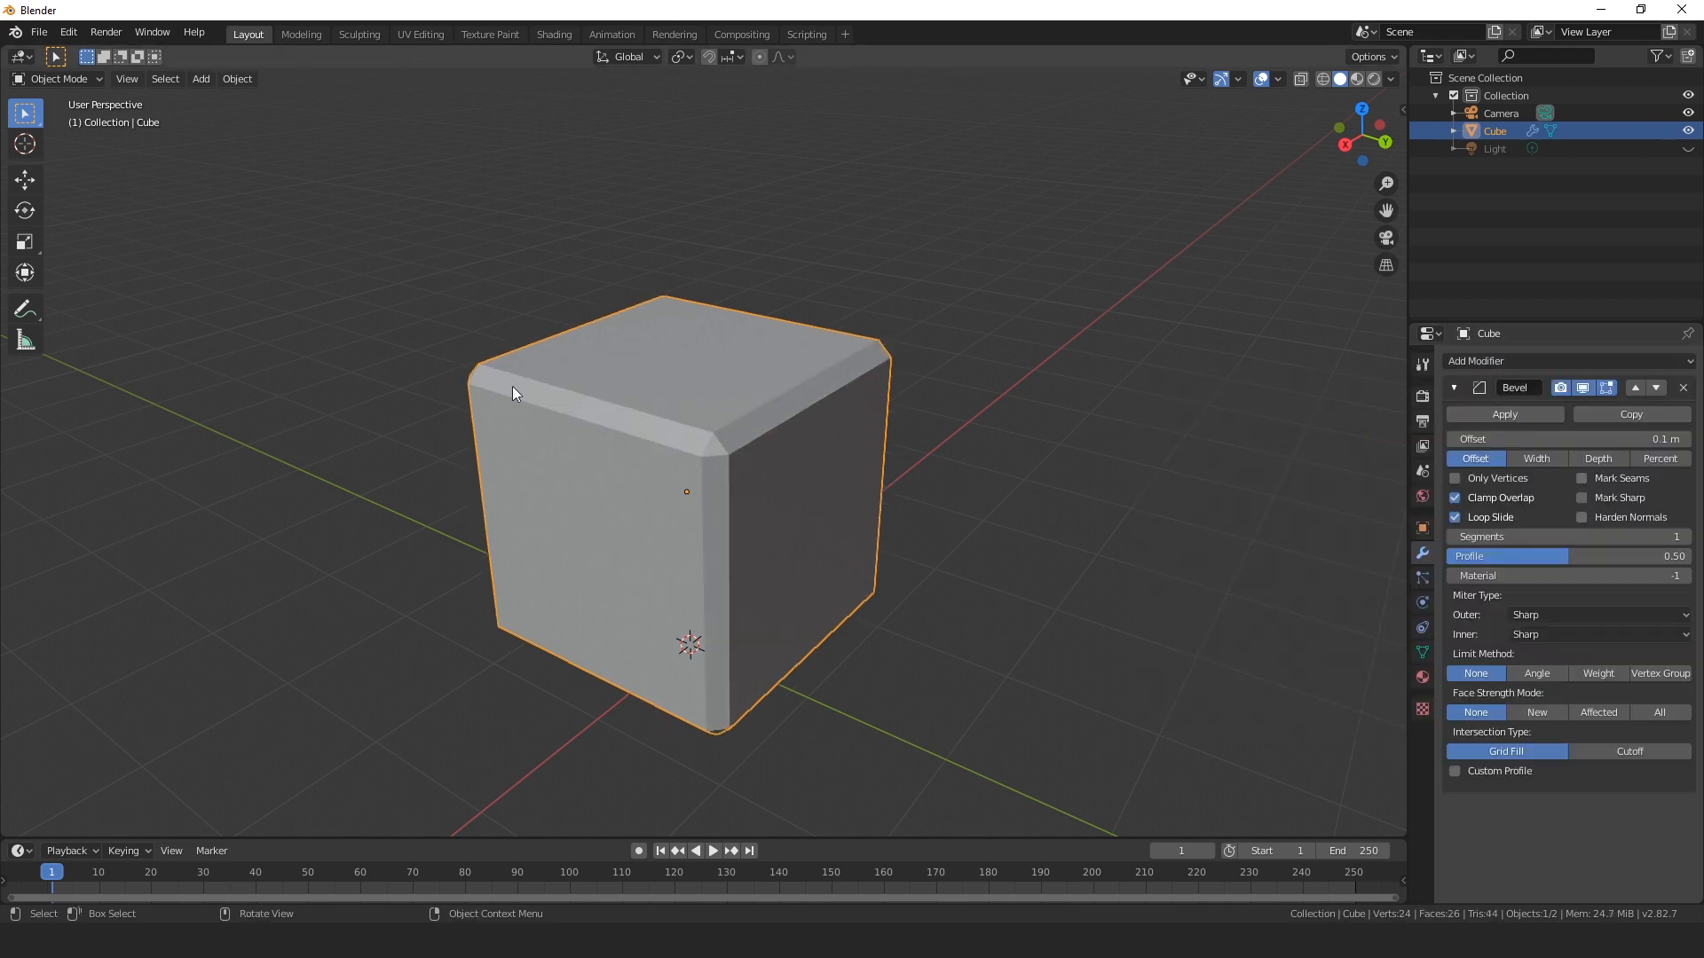
Set the Bevel modifier's segments to 4.
middle_drag(513, 386, 780, 487)
scroll(806, 504, up, 3)
scroll(808, 505, down, 1)
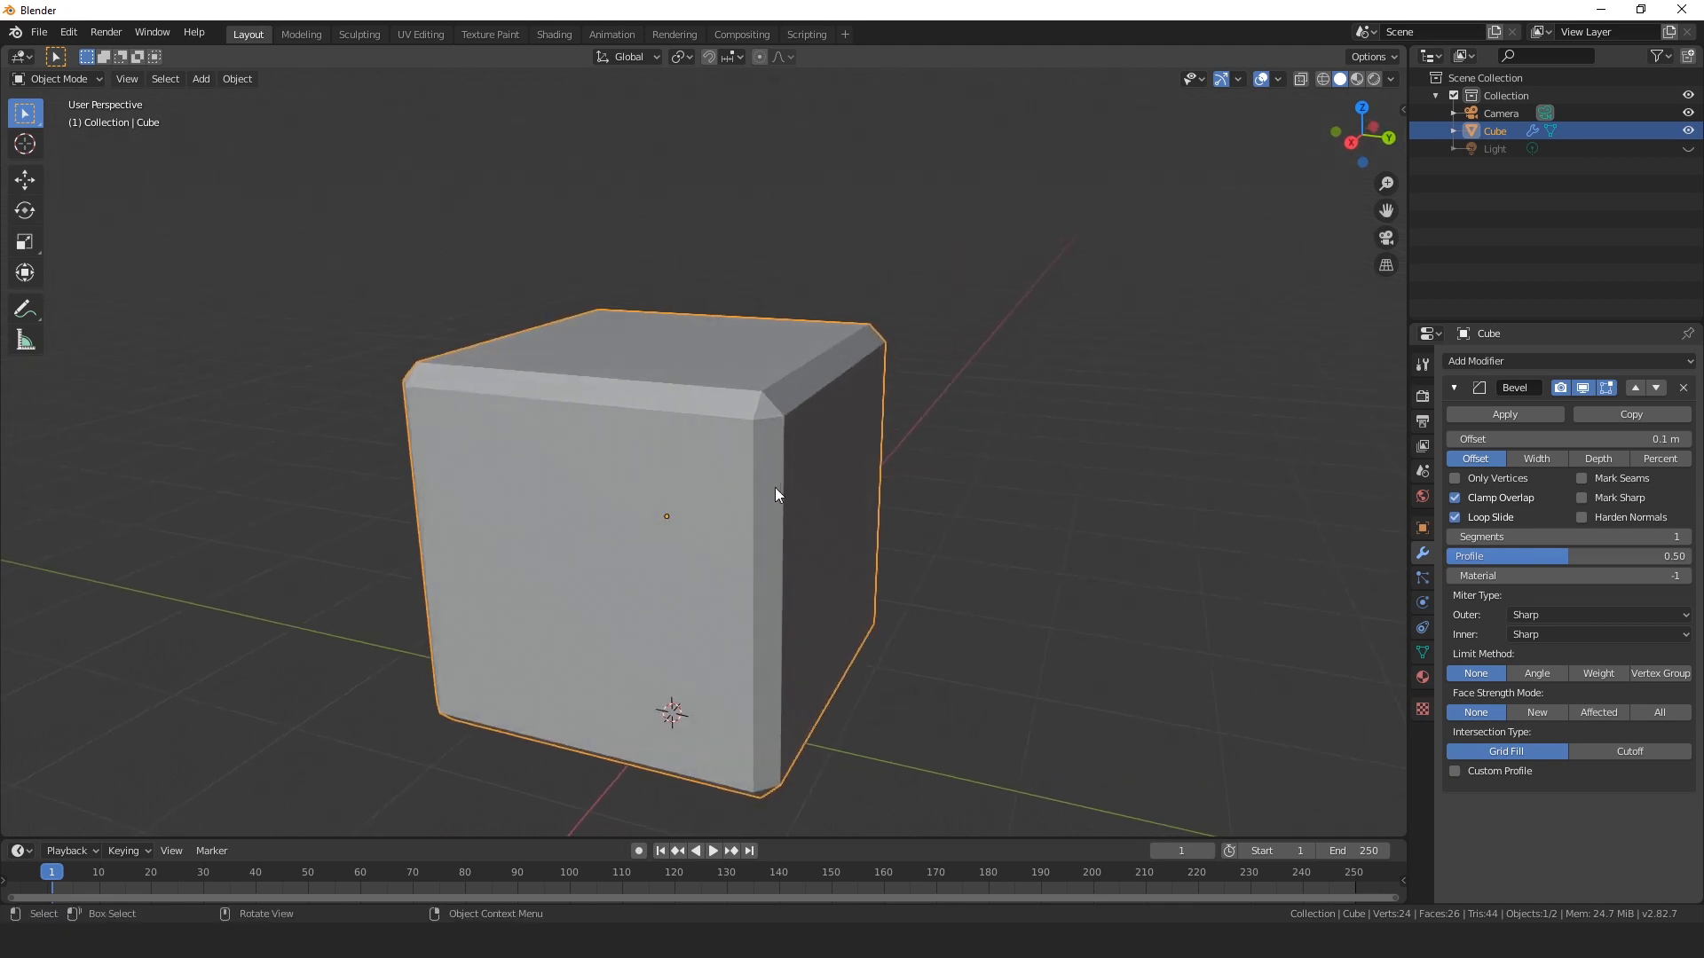
click(1685, 537)
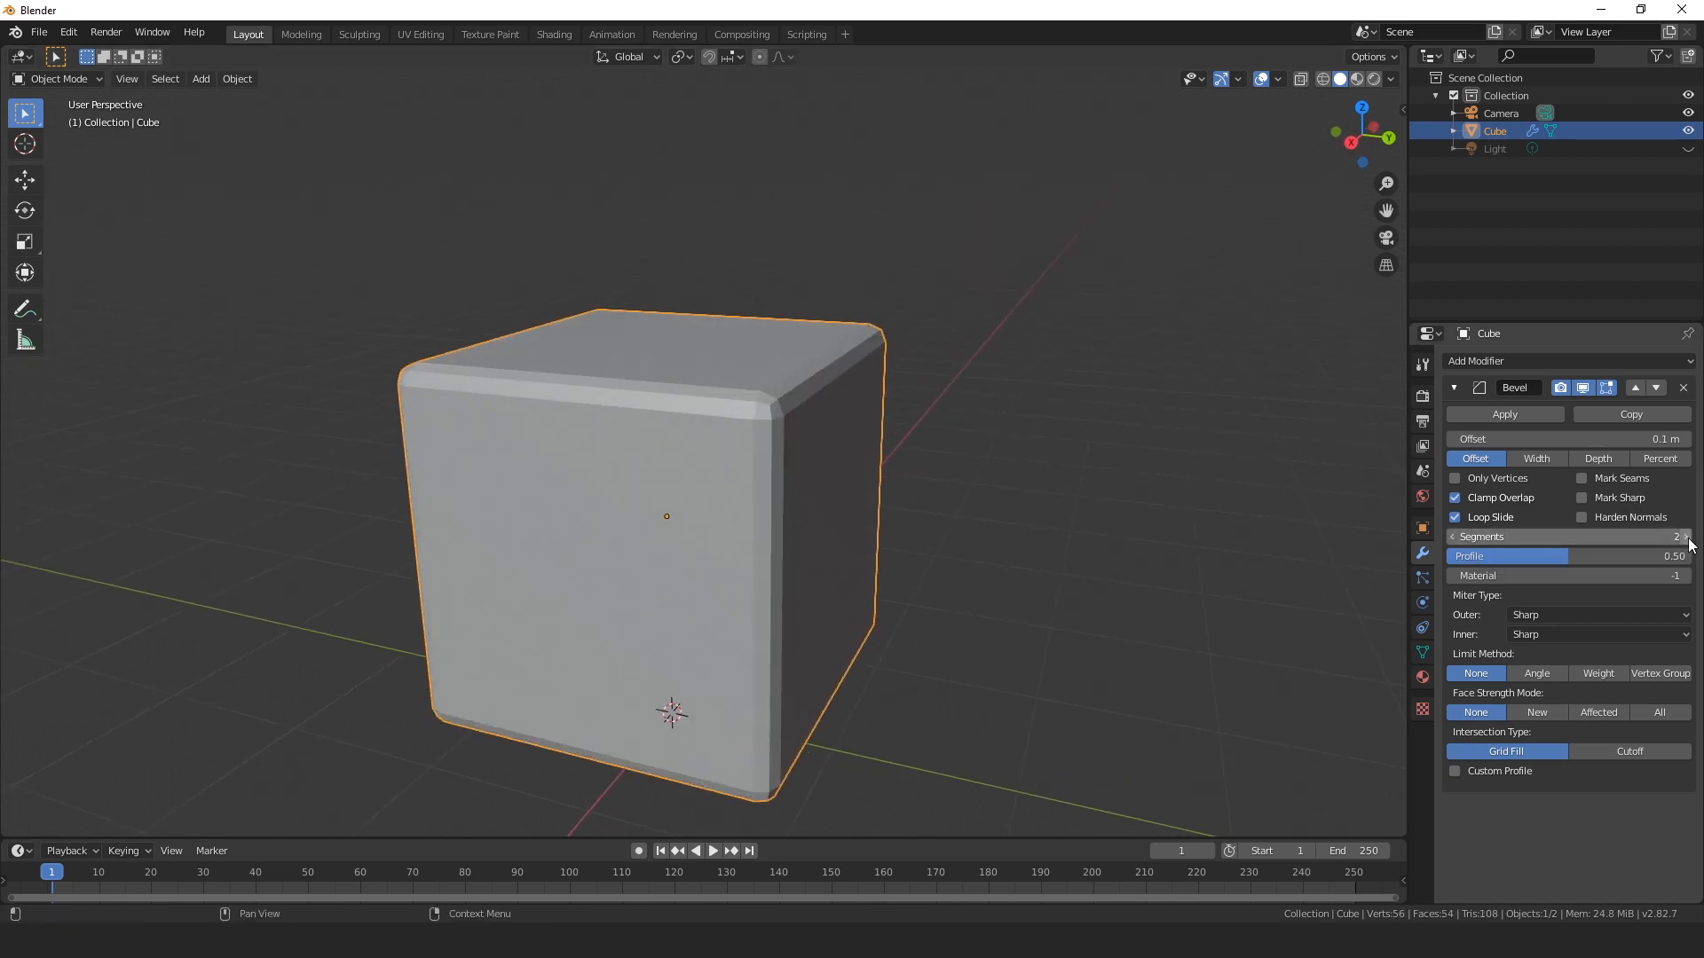
click(1685, 537)
click(1686, 537)
Apply smooth shading to the bevelled cube.
right_click(651, 430)
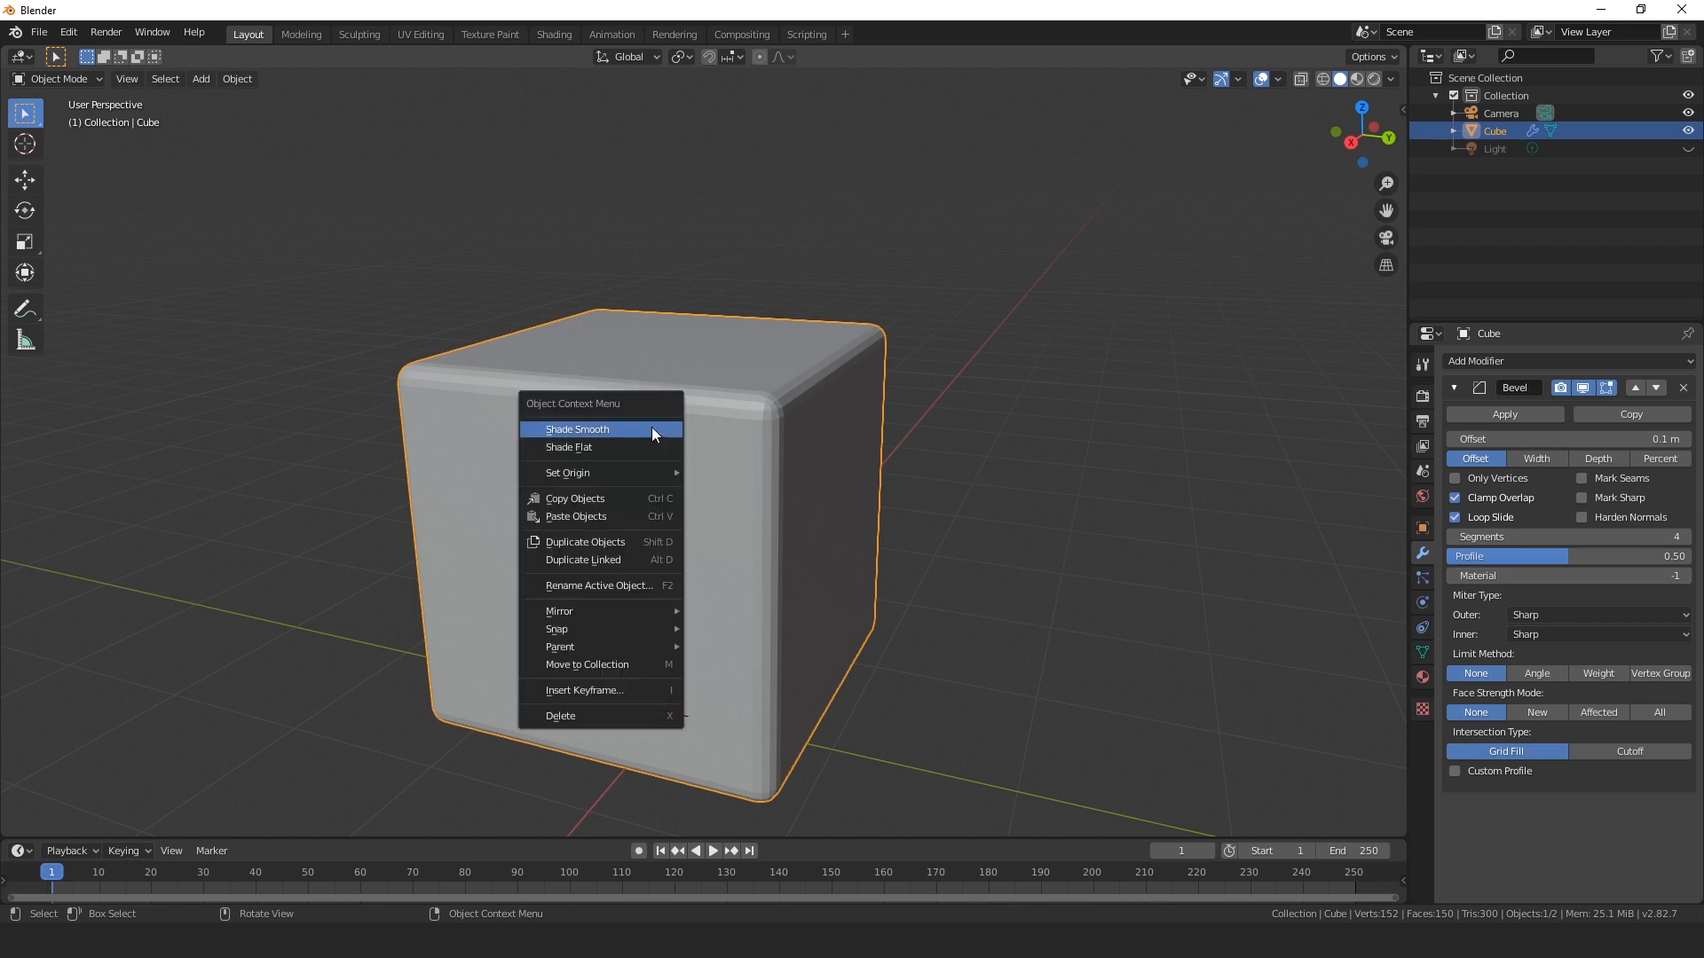
click(652, 429)
middle_drag(1142, 589, 1121, 583)
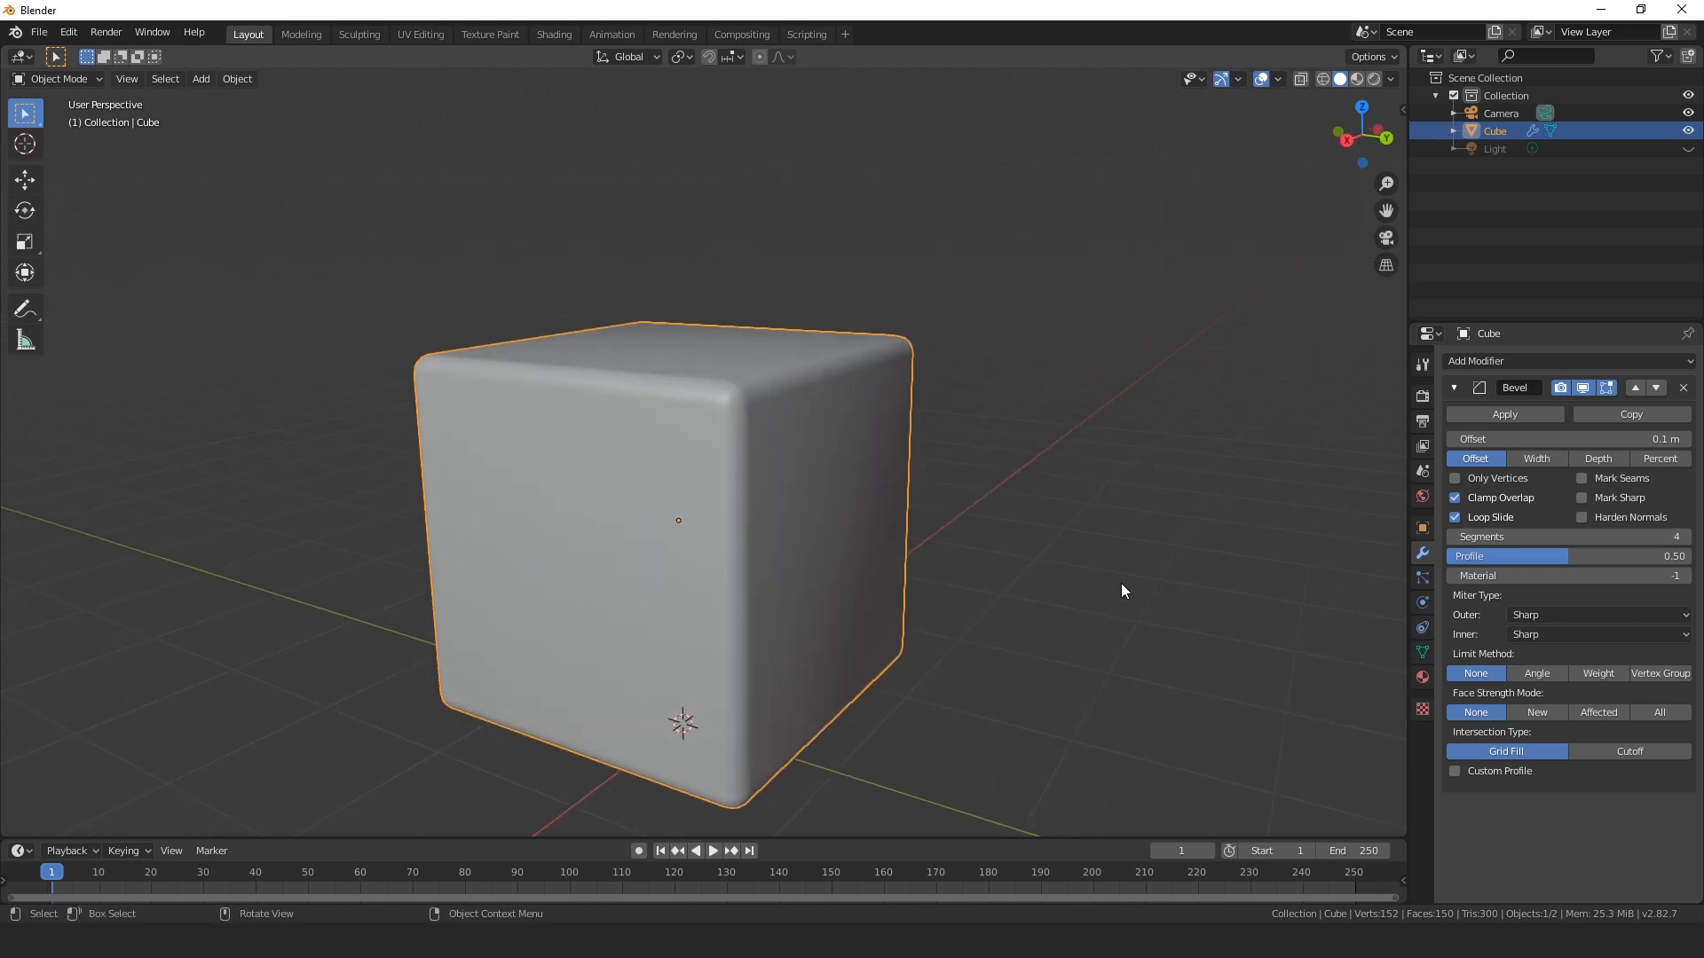
Set the bevel's limit method to Angle and its outer miter to Arc, and enable Harden Normals.
click(1544, 677)
click(1546, 621)
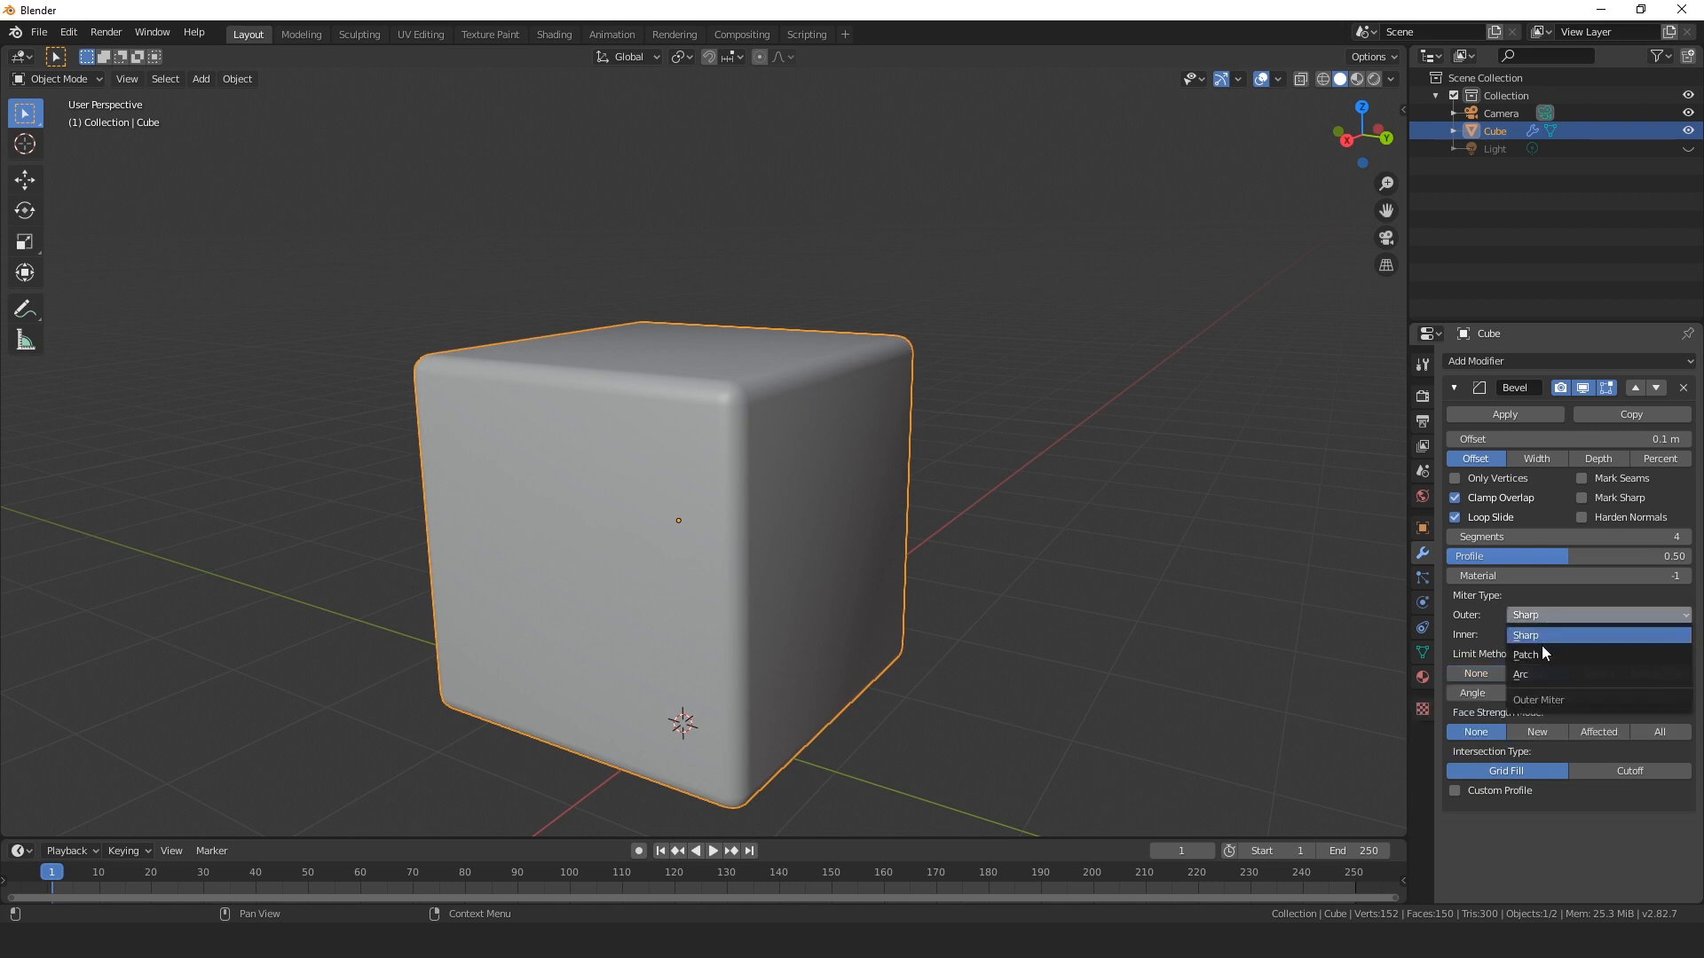
click(1527, 676)
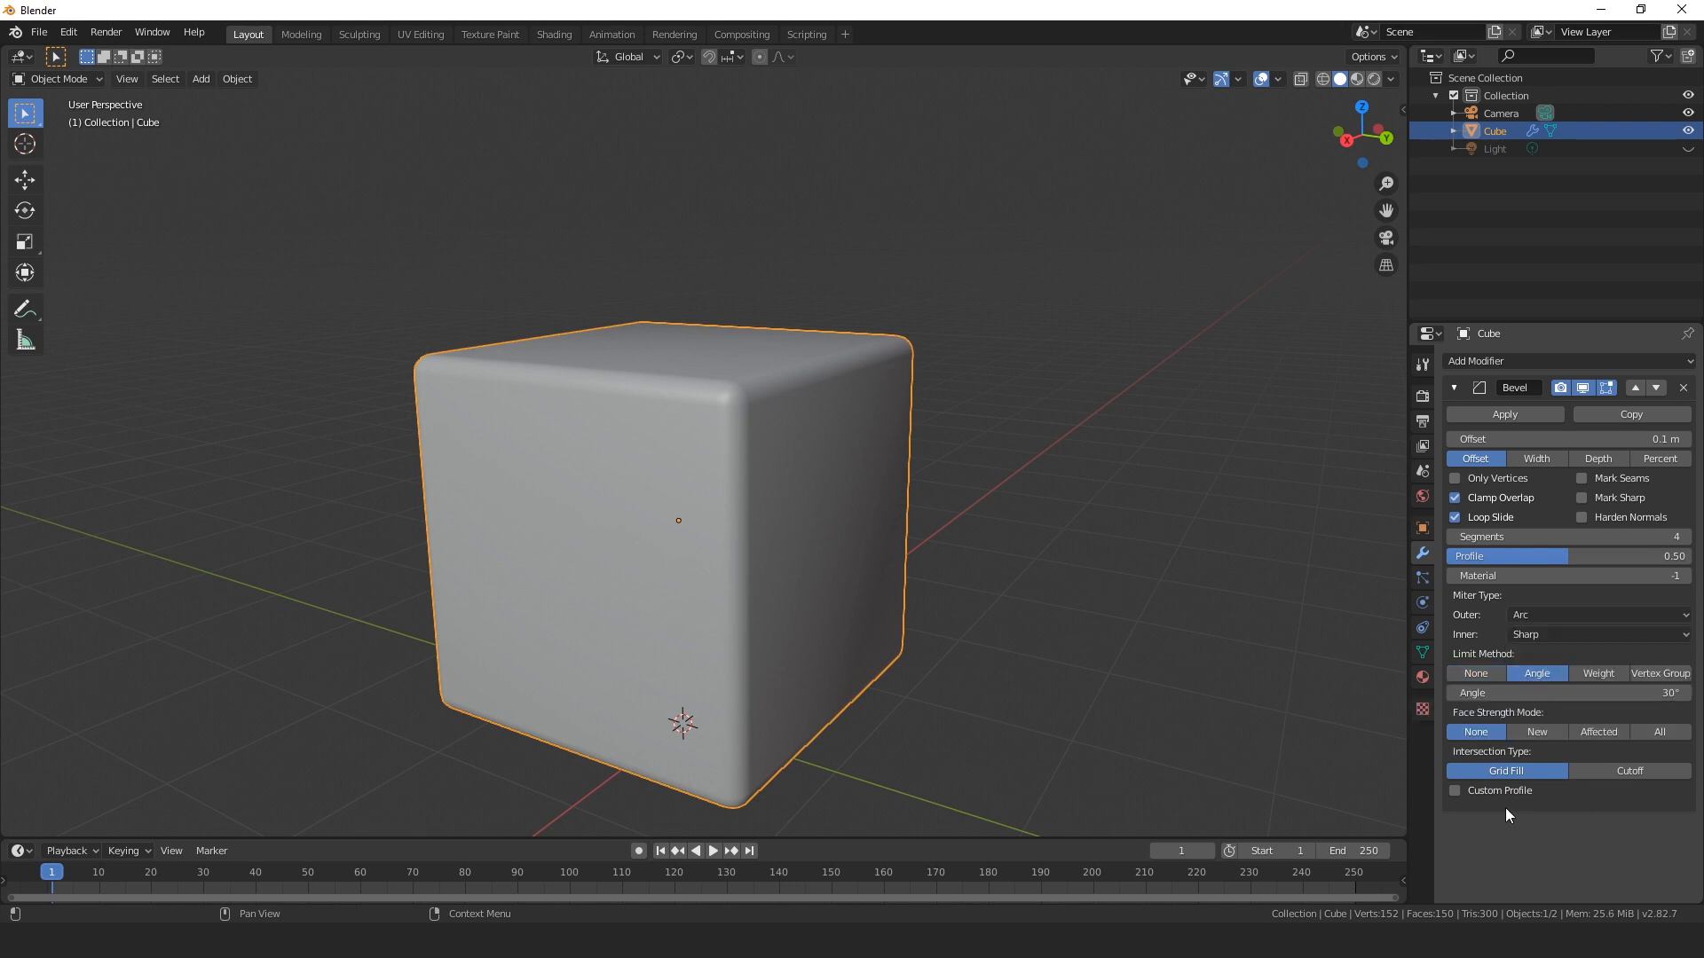
click(1581, 519)
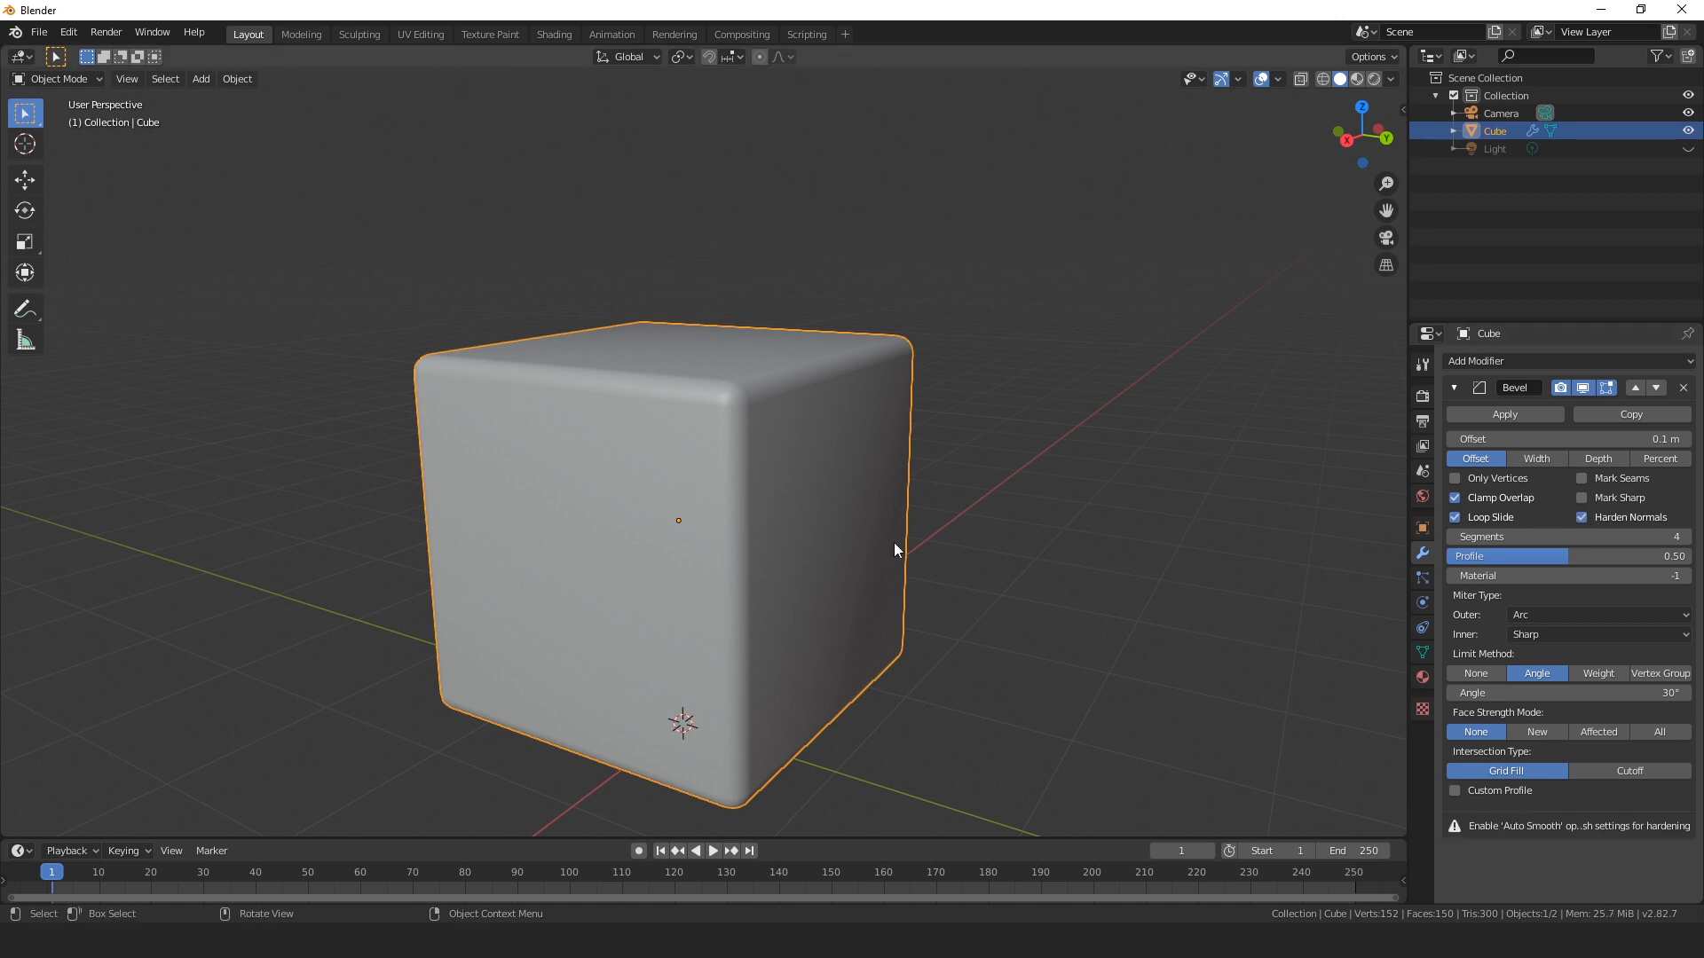
Enable Auto Smooth in the cube's mesh normals settings.
click(1423, 654)
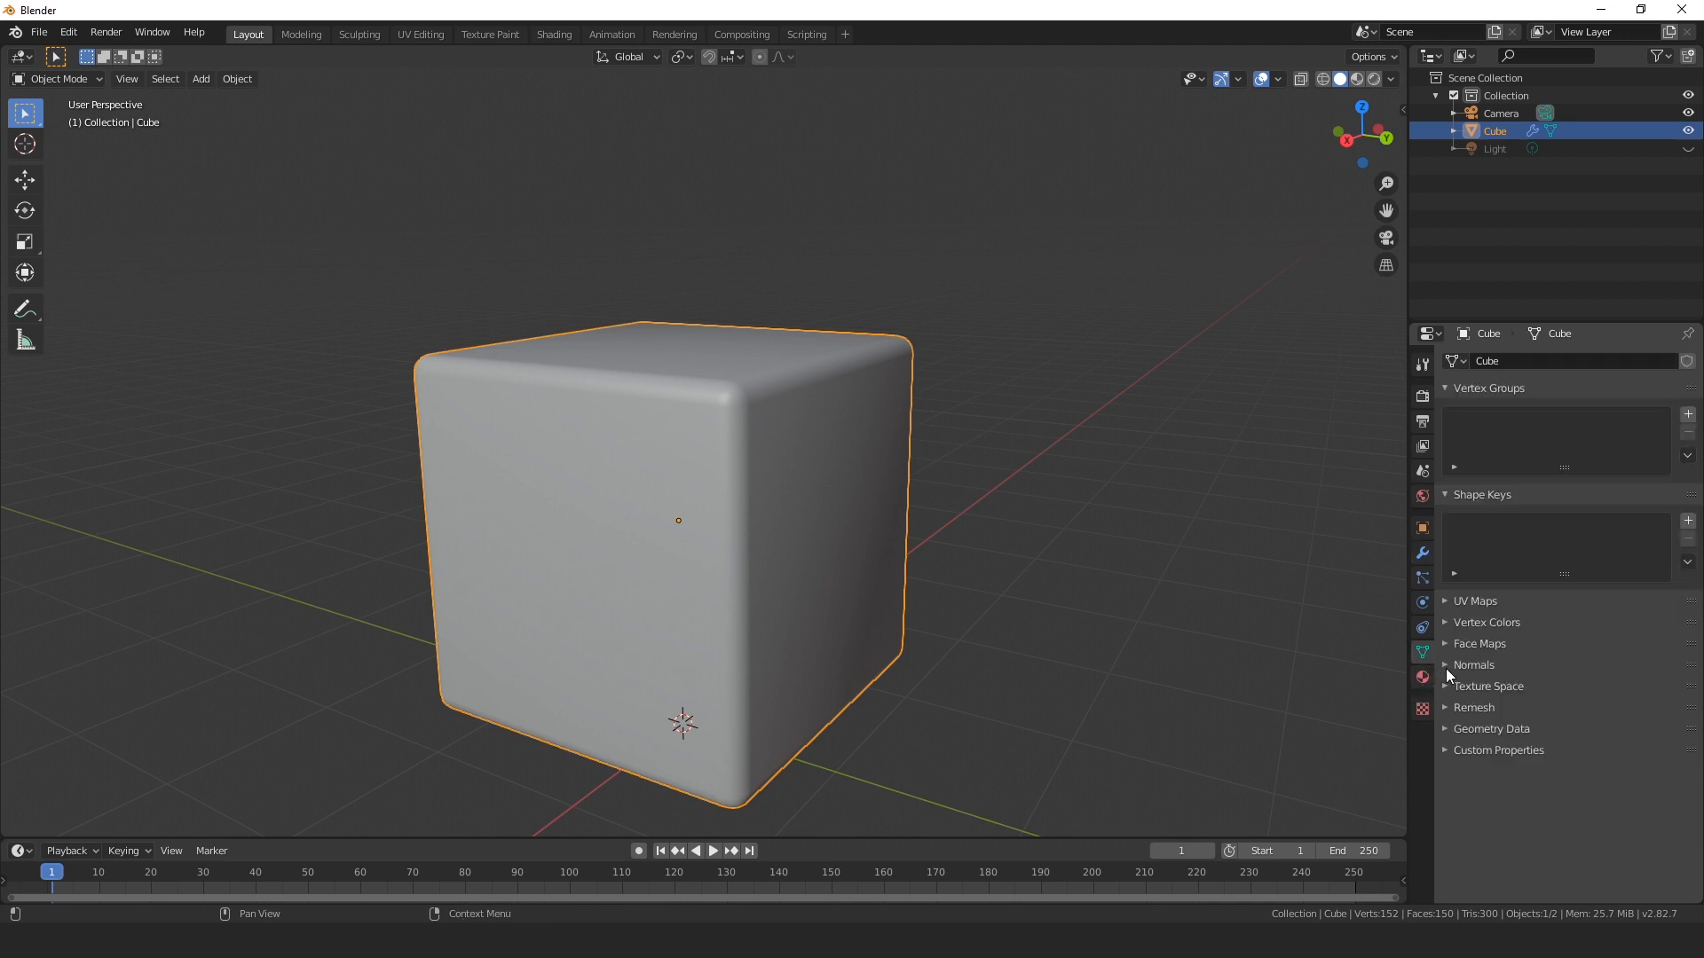
click(1447, 667)
click(1476, 688)
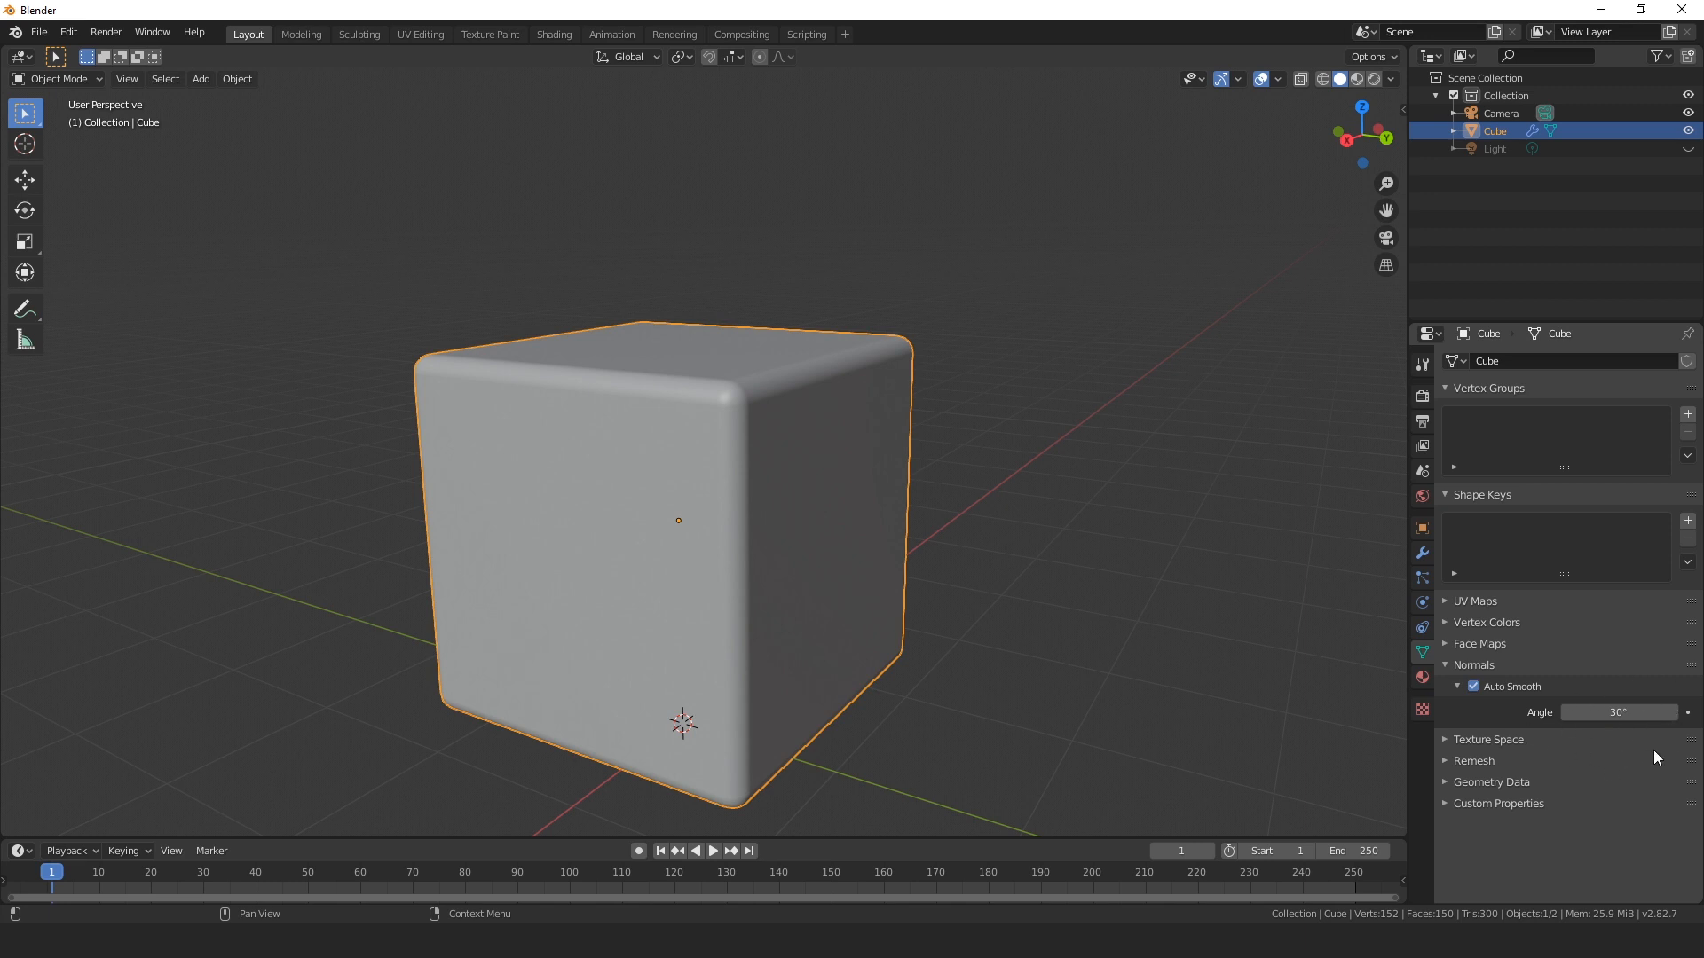
Compare the cube's shading with Auto Smooth on and off, leaving Auto Smooth enabled.
middle_drag(932, 627, 1446, 775)
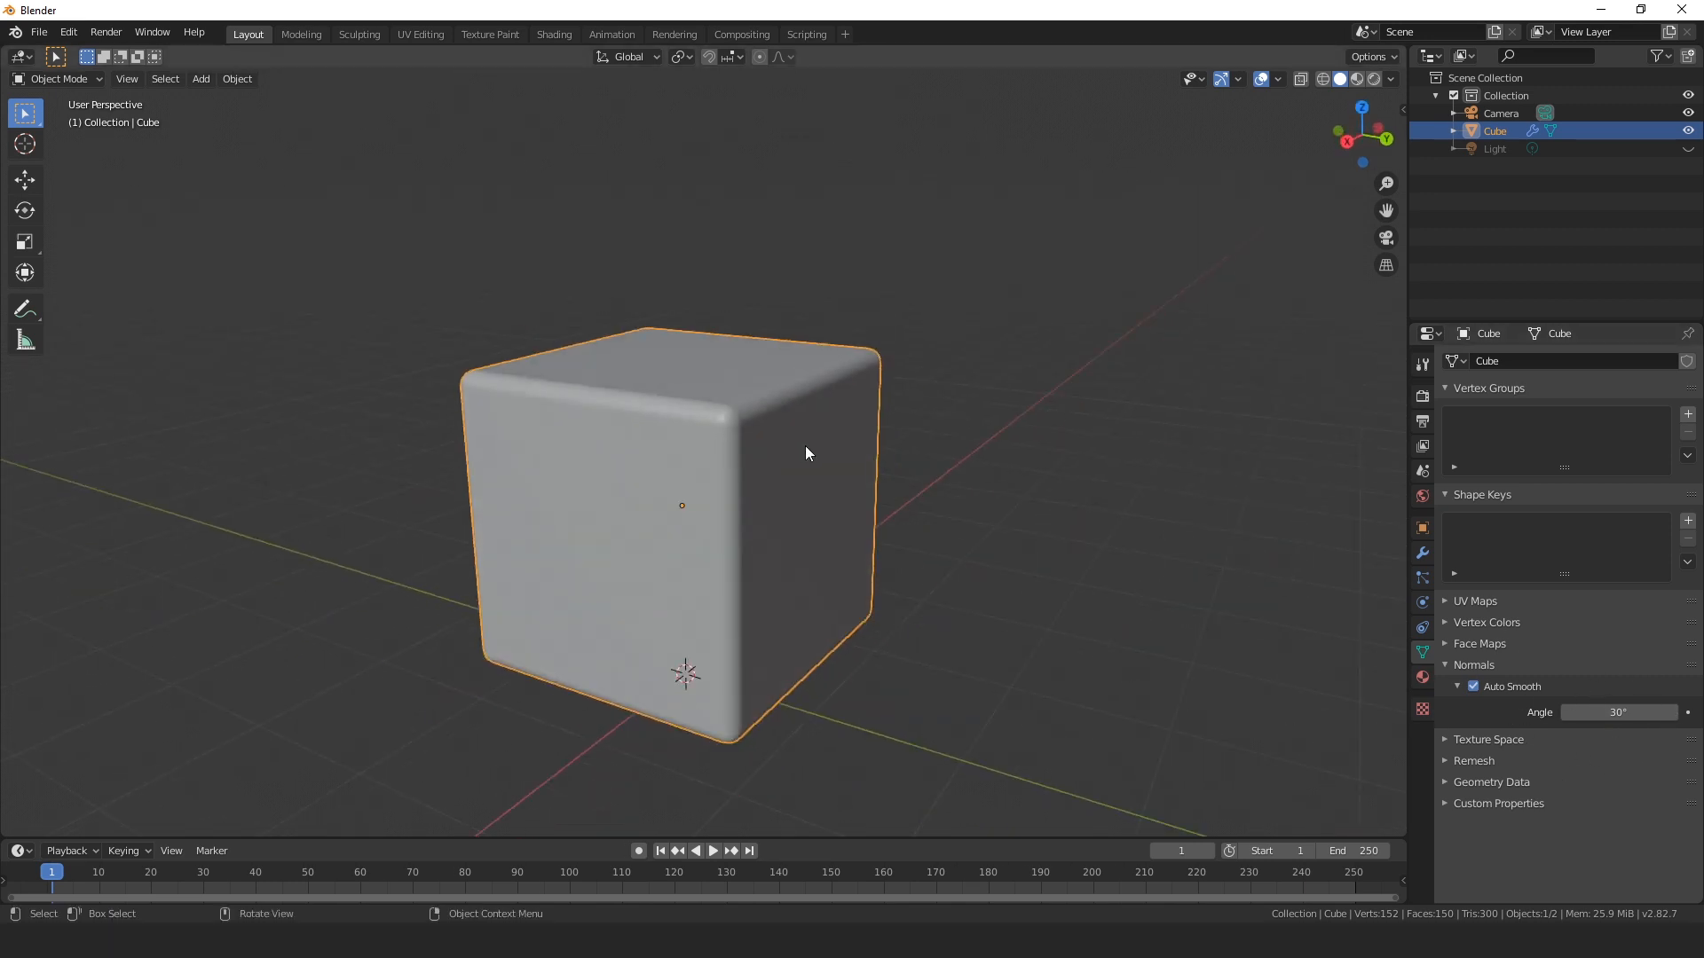
scroll(907, 486, up, 1)
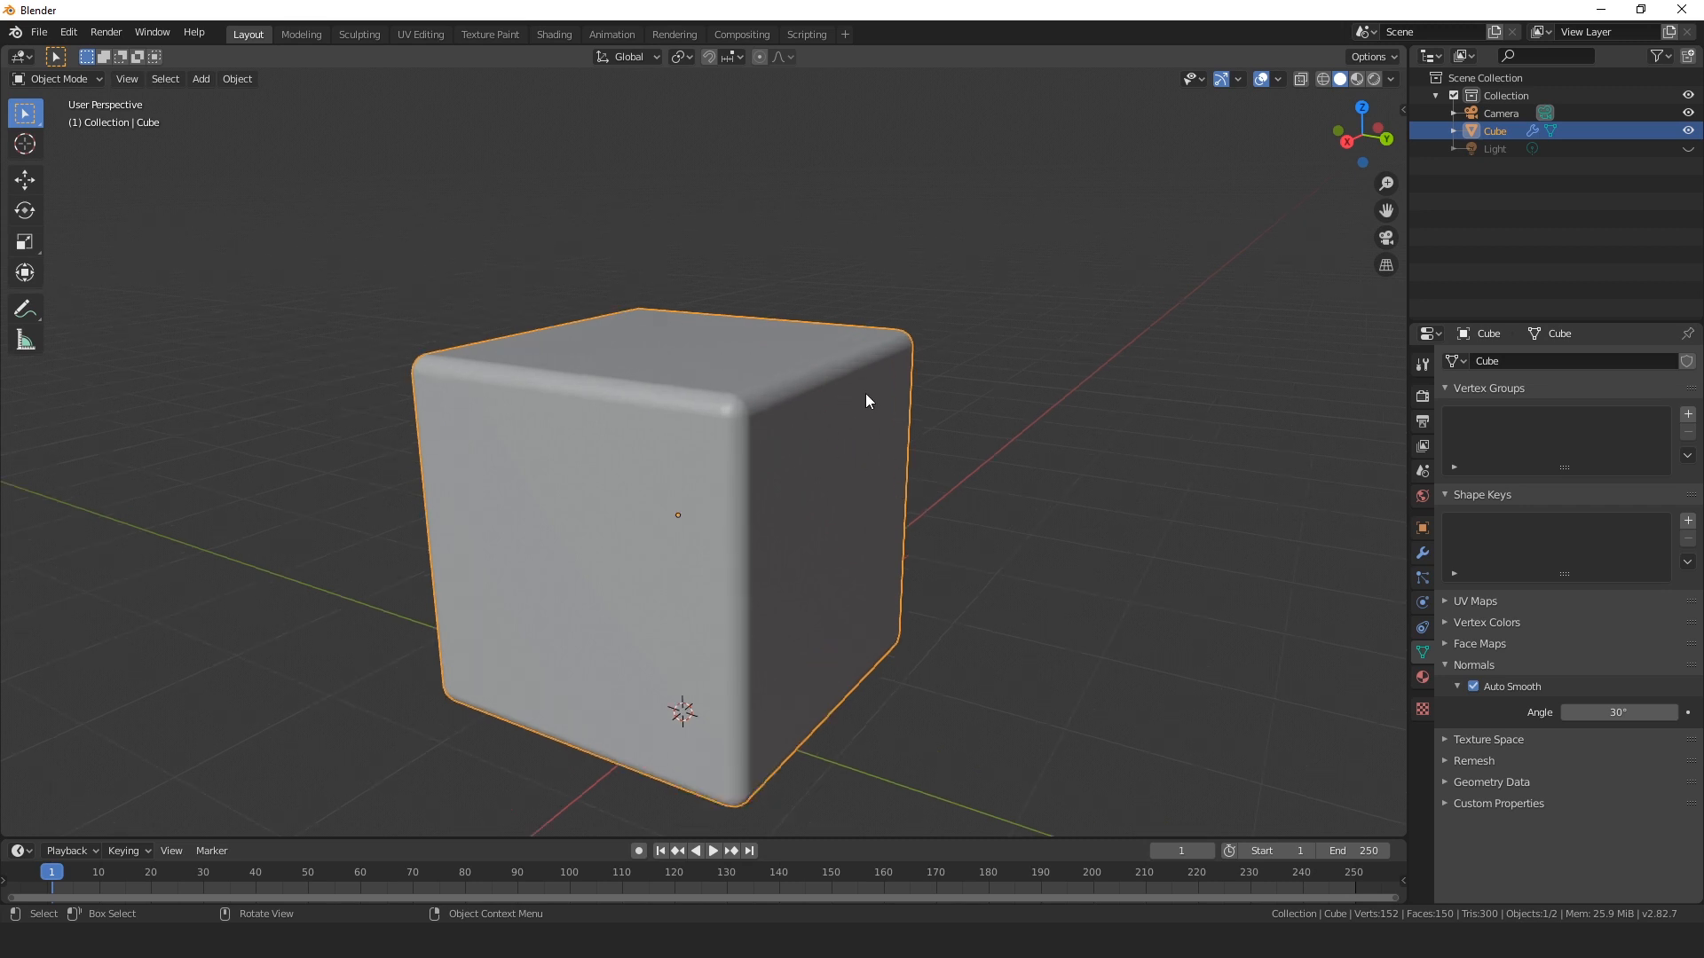
middle_drag(866, 396, 768, 494)
mouse_move(996, 525)
middle_down()
mouse_move(976, 476)
mouse_move(1026, 502)
mouse_move(1034, 523)
mouse_move(1019, 520)
middle_up()
click(1474, 686)
scroll(1034, 523, up, 1)
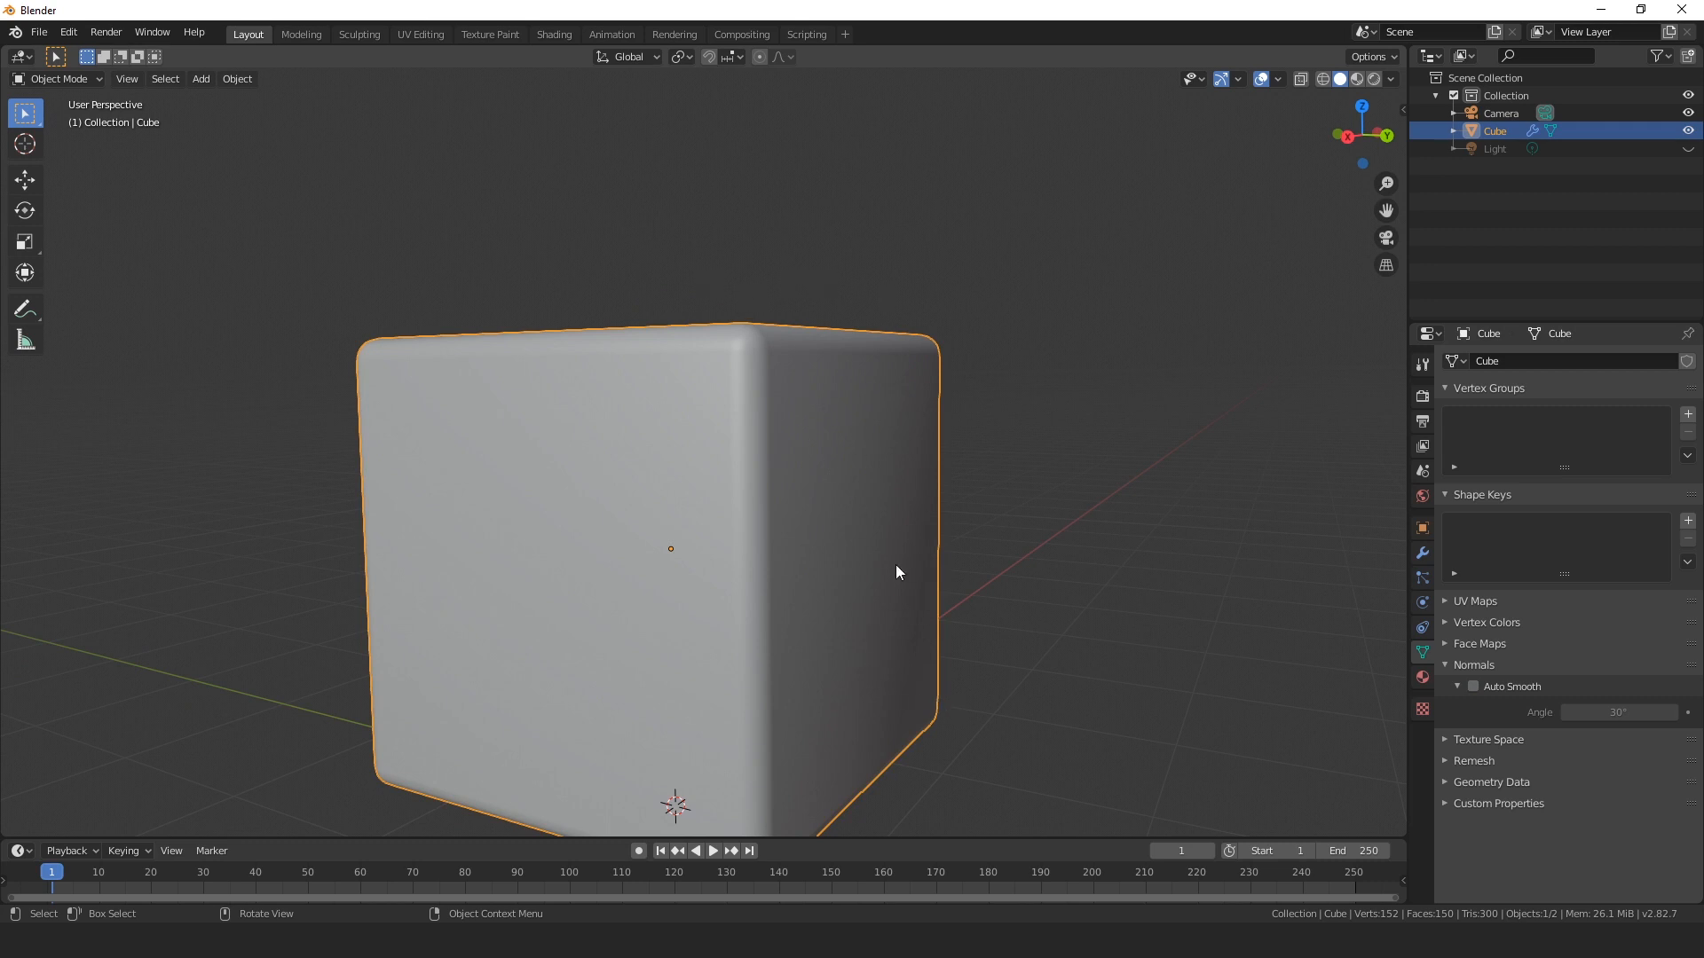
click(1473, 687)
mouse_move(1041, 486)
middle_down()
mouse_move(993, 539)
mouse_move(761, 556)
mouse_move(816, 559)
middle_up()
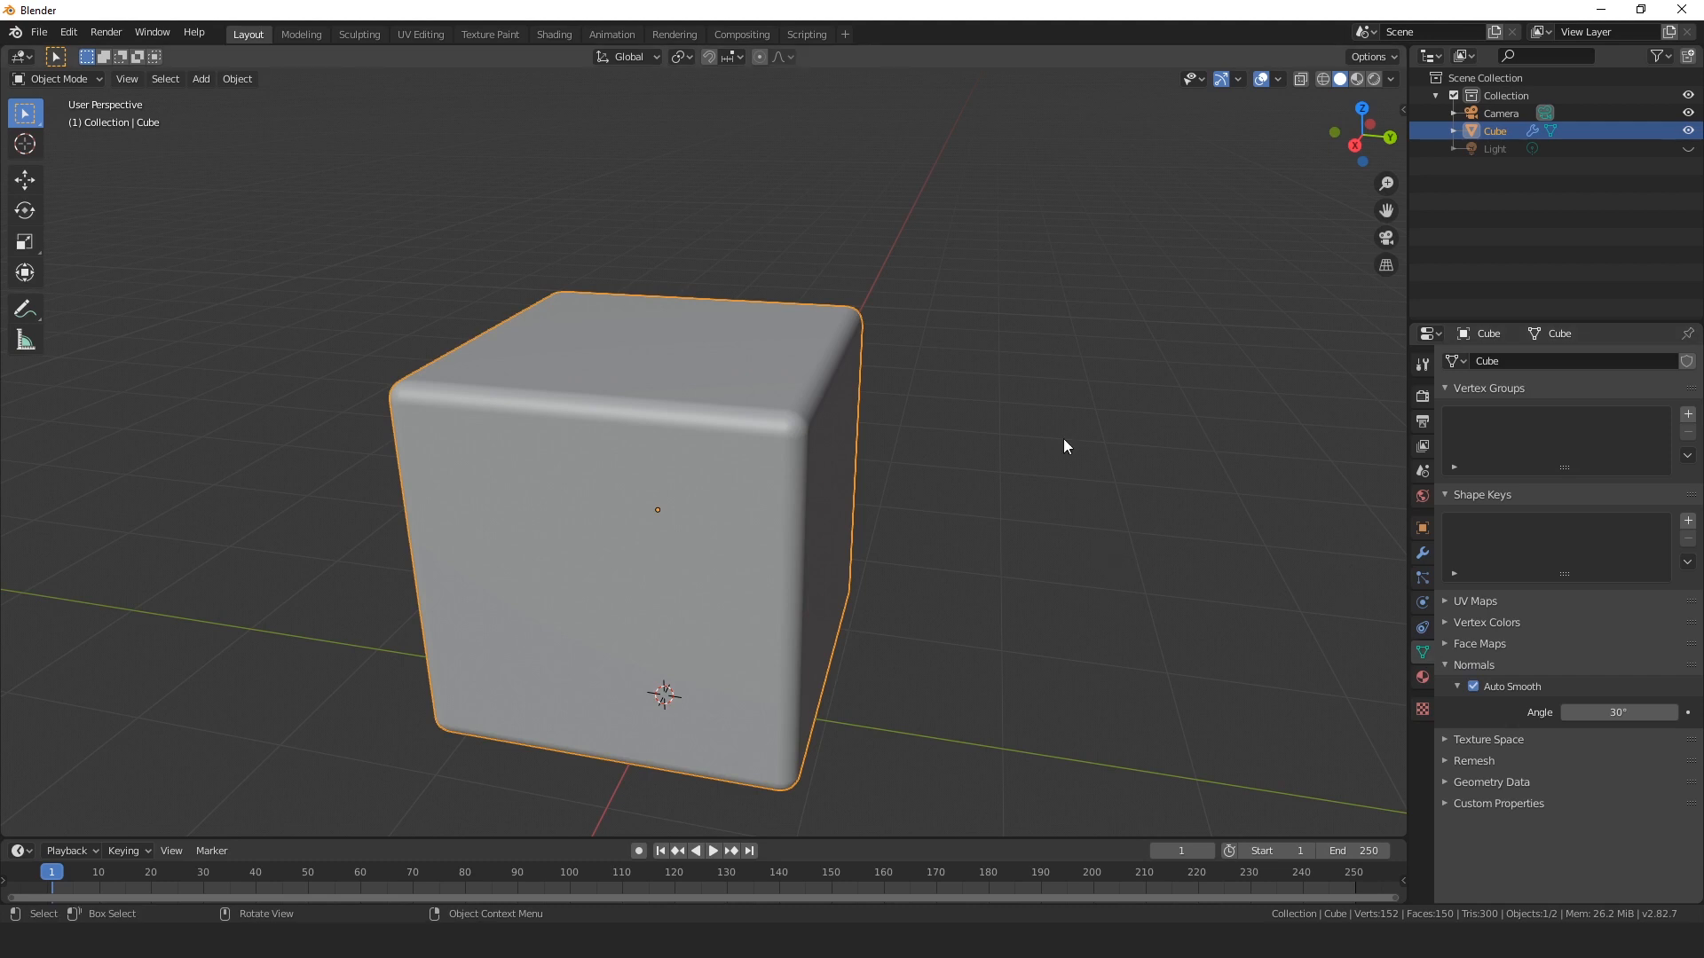
Show the wireframe overlay on the bevelled cube in the viewport.
click(1279, 78)
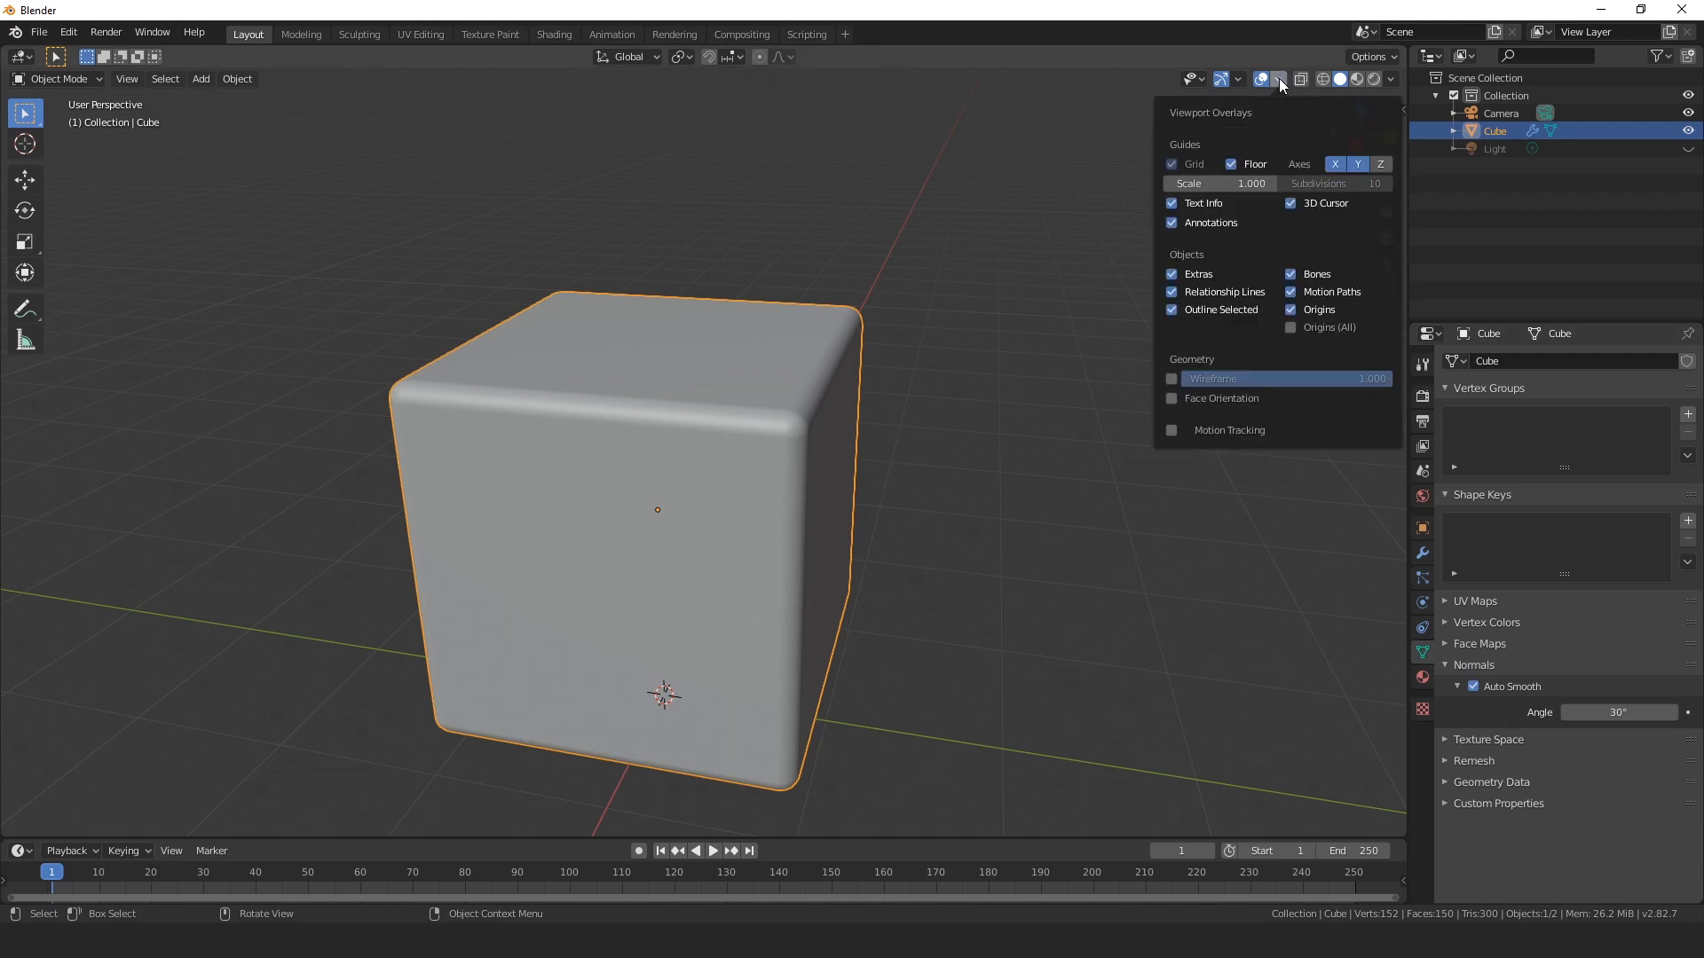
click(1175, 380)
middle_drag(855, 561, 1103, 536)
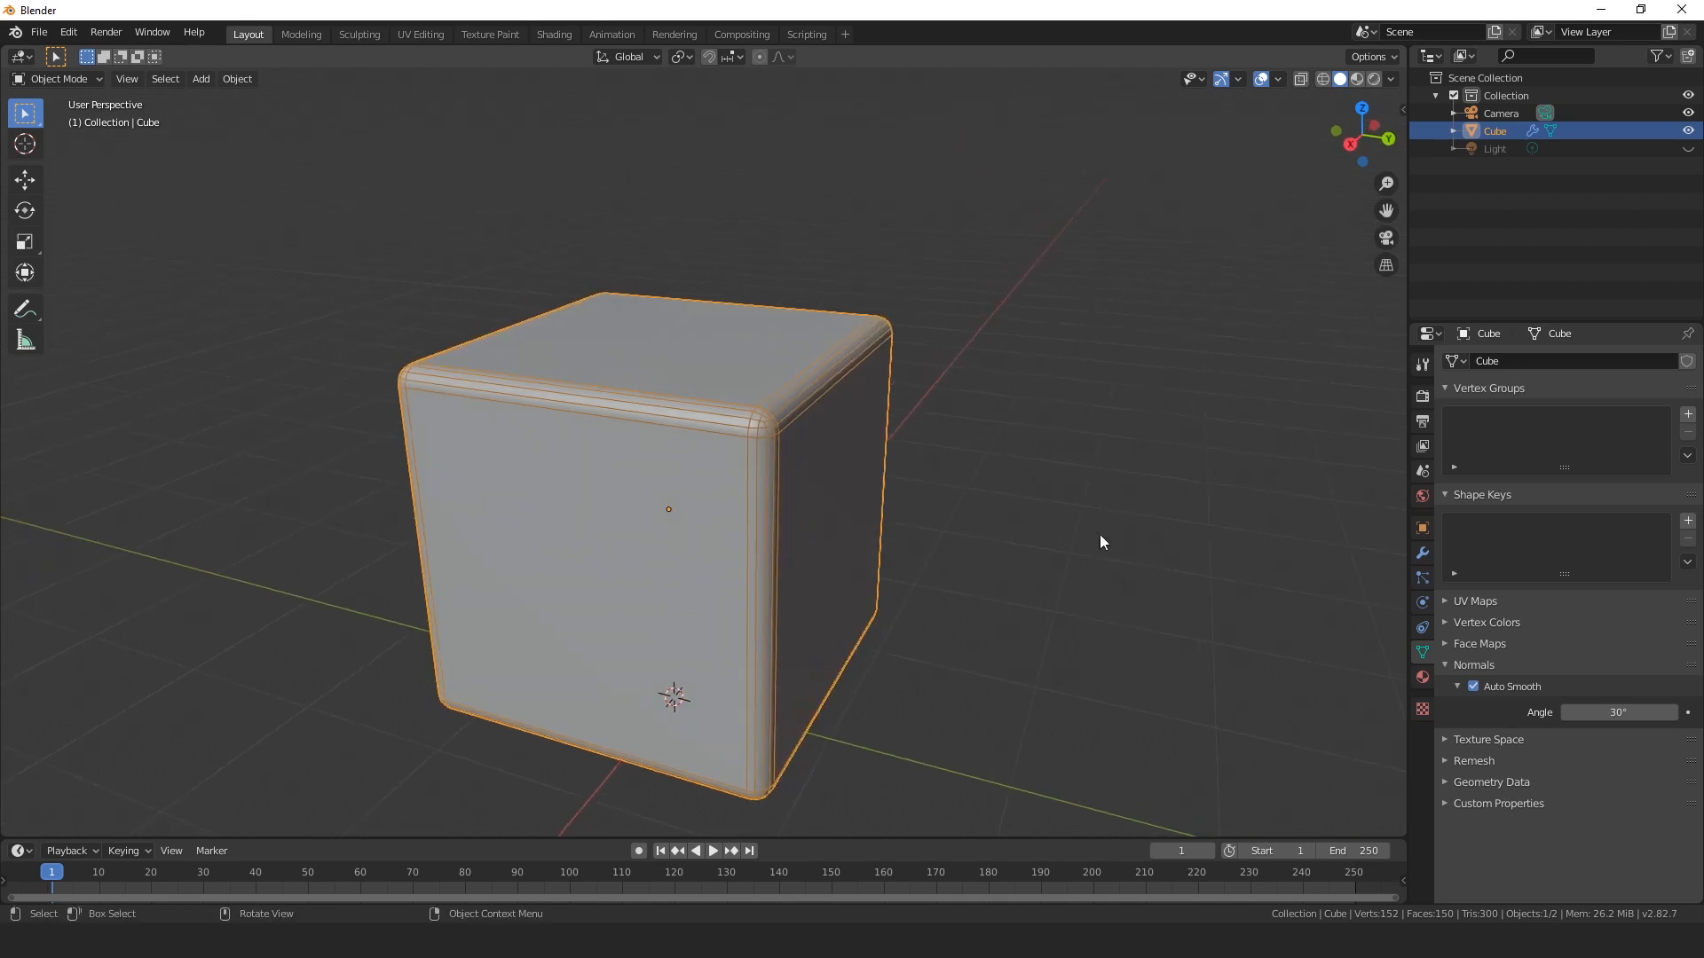
Increase the Bevel modifier's offset to 0.105 m.
click(1422, 553)
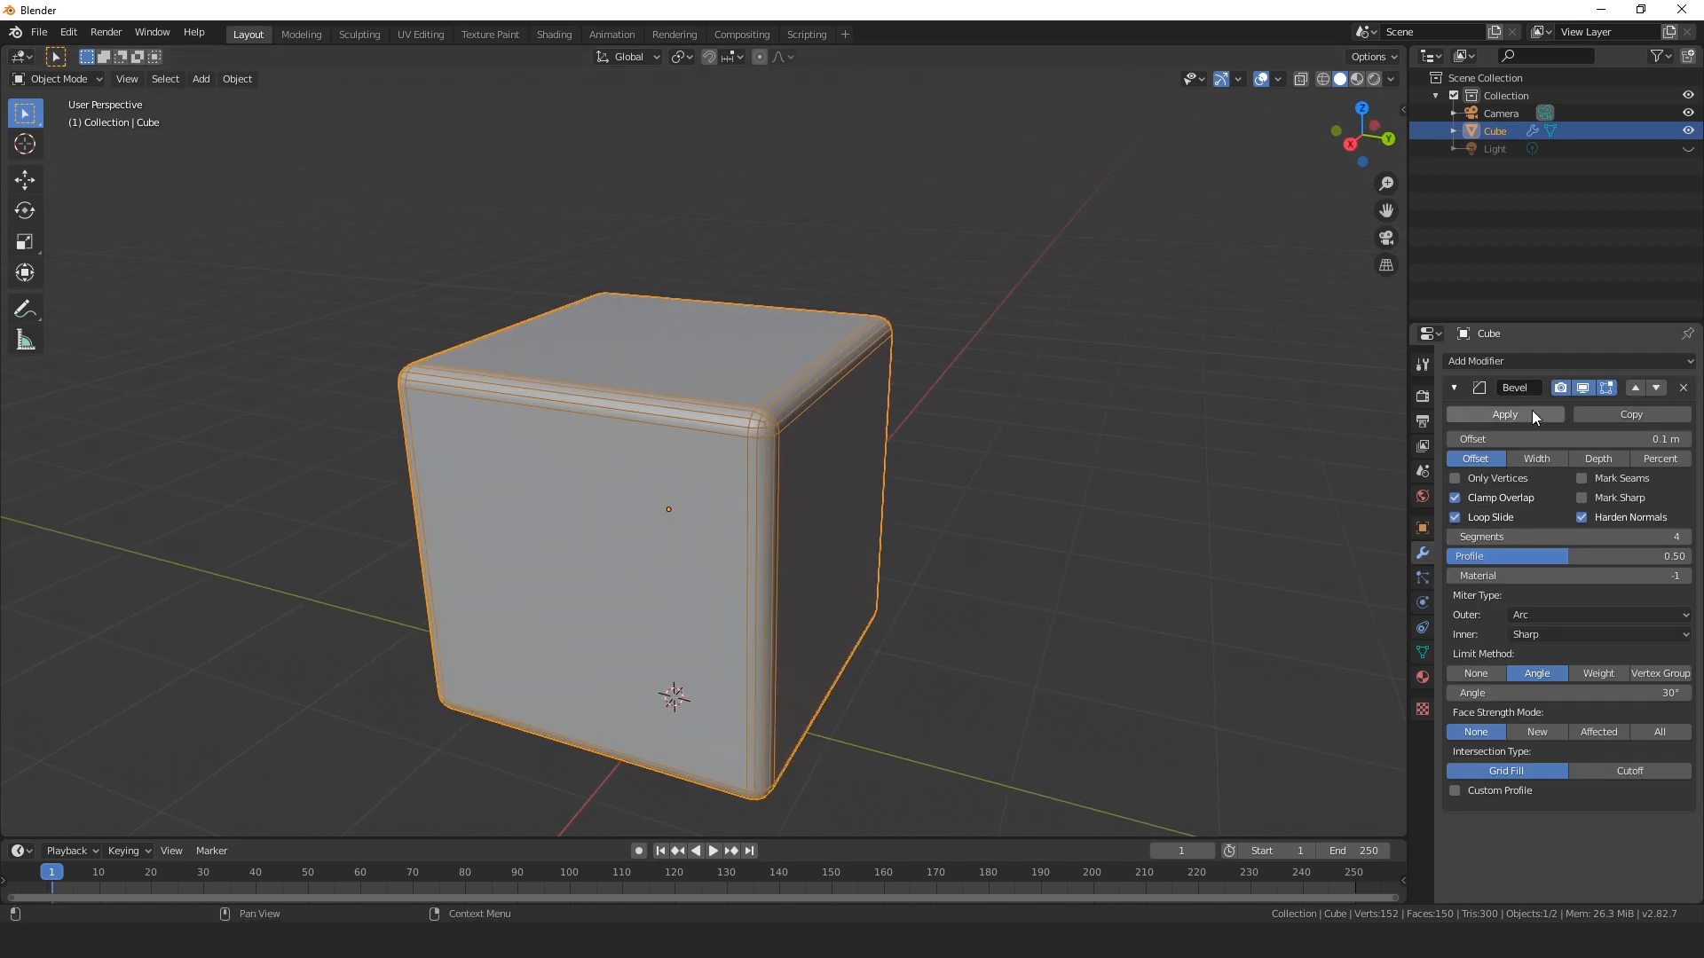
middle_drag(948, 559, 1180, 558)
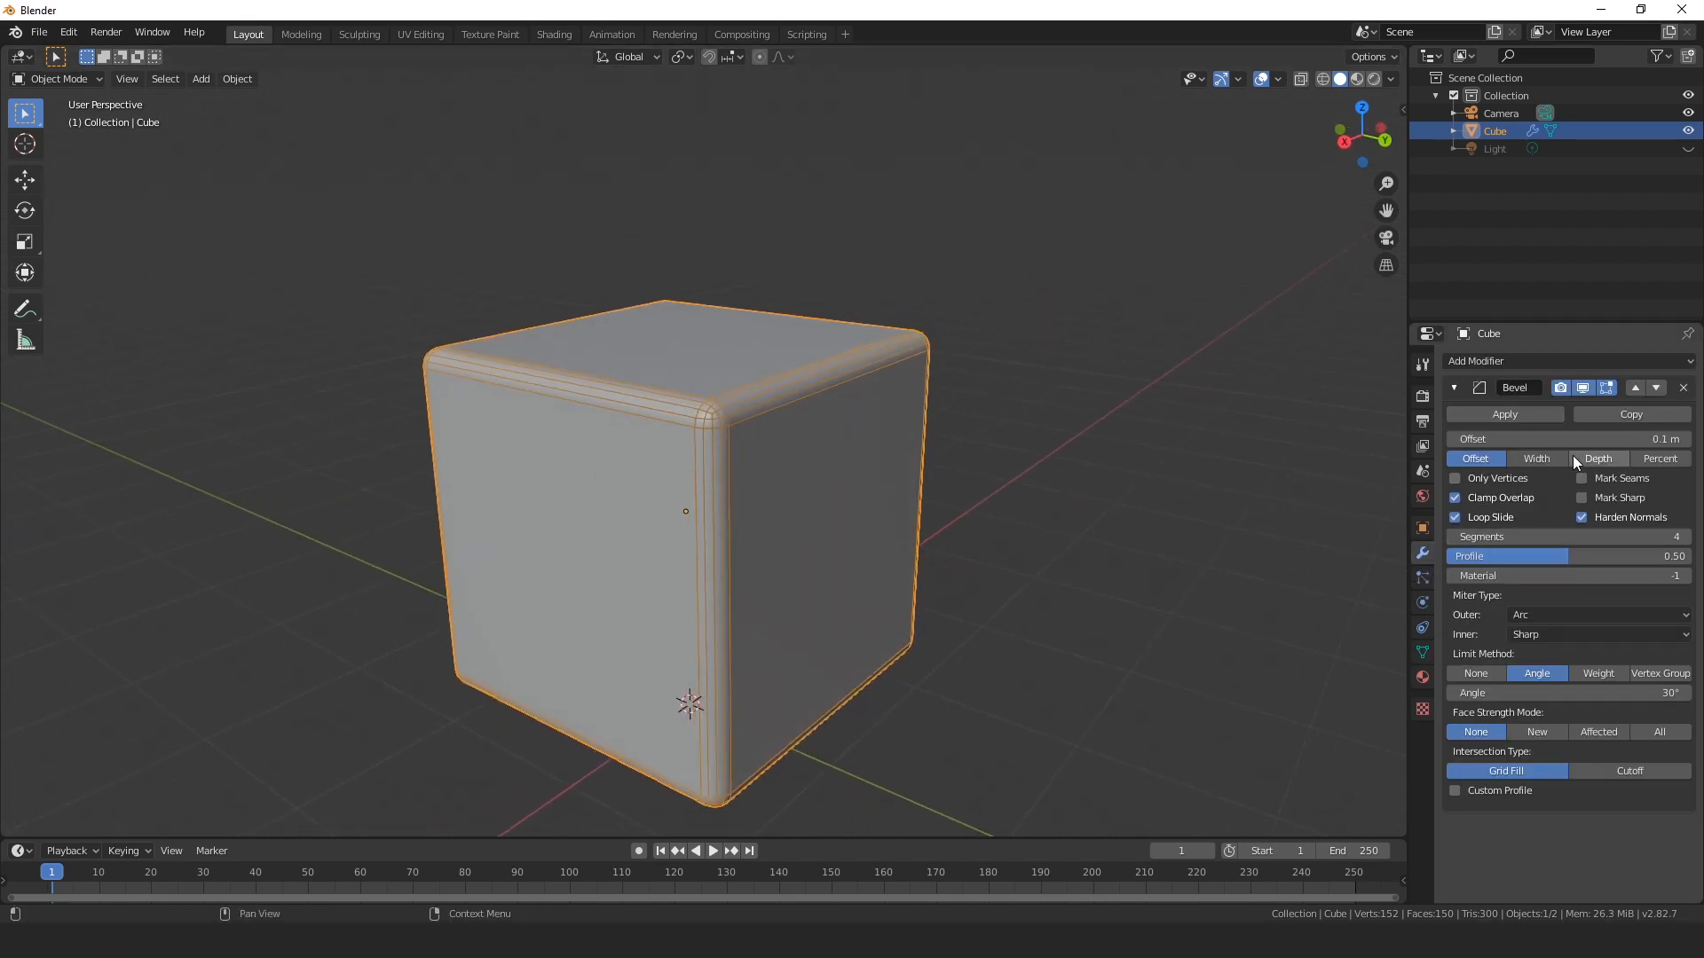
mouse_move(1611, 438)
mouse_down()
mouse_move(1660, 438)
mouse_move(1602, 438)
mouse_move(1631, 436)
mouse_up()
middle_drag(962, 342, 658, 557)
scroll(994, 423, down, 3)
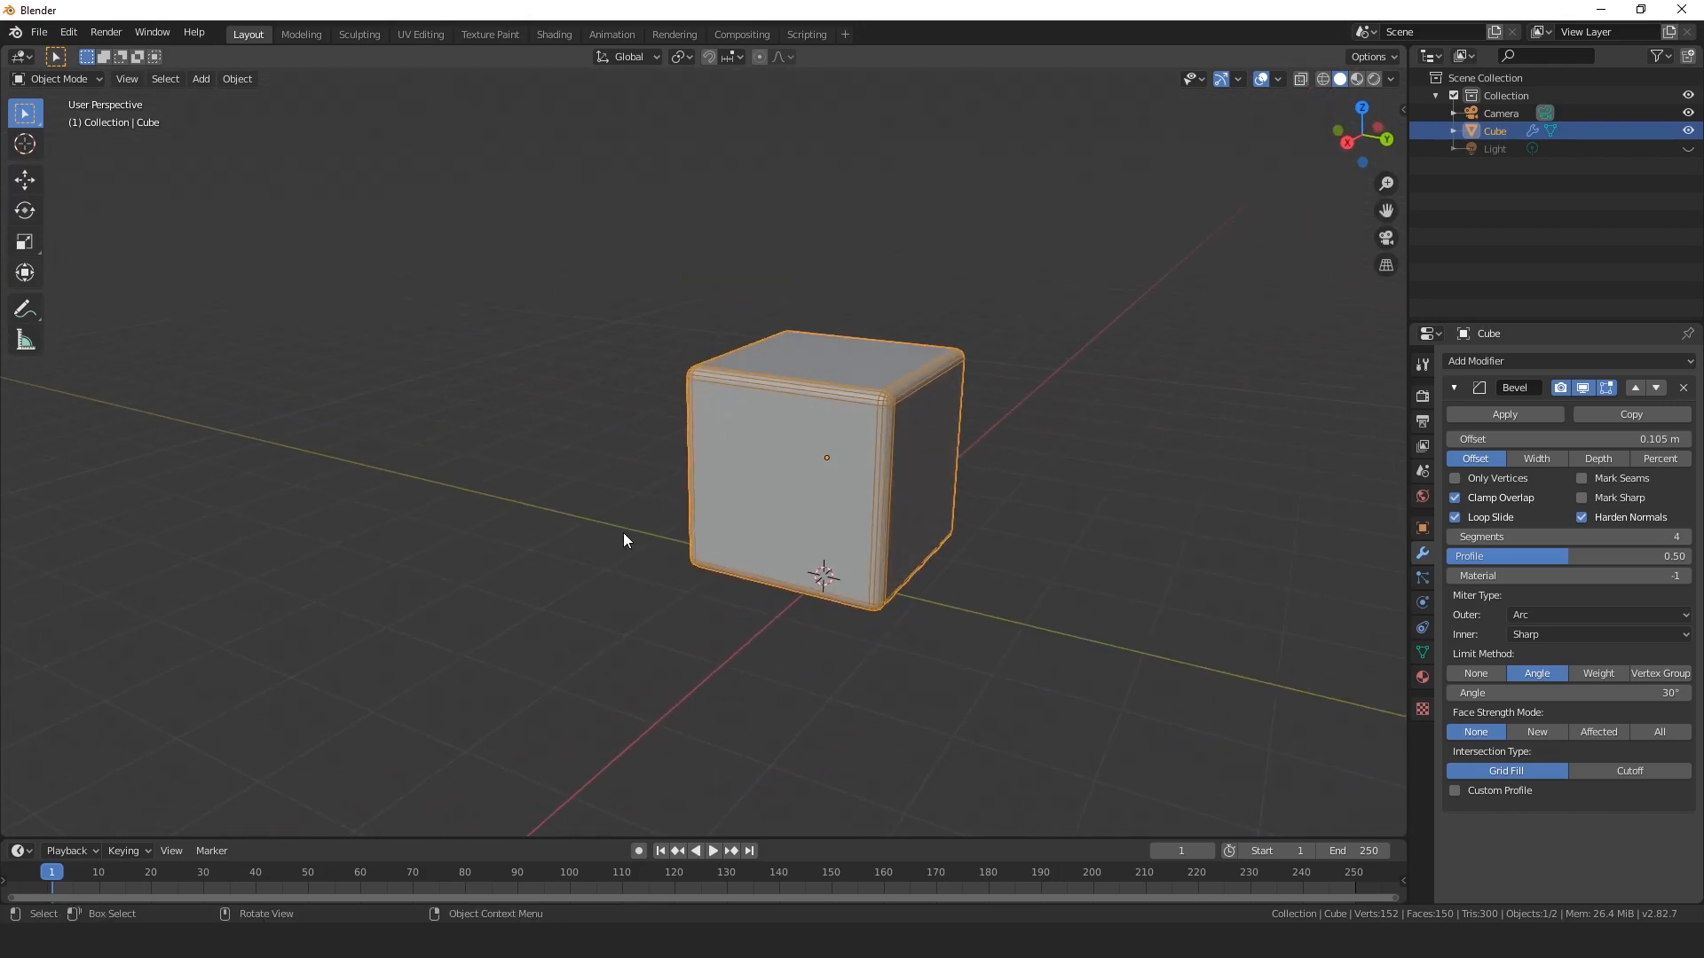
Add a second cube mesh at the 3D cursor and scale it down smaller than the bevelled cube.
key(shift+a)
mouse_move(623, 534)
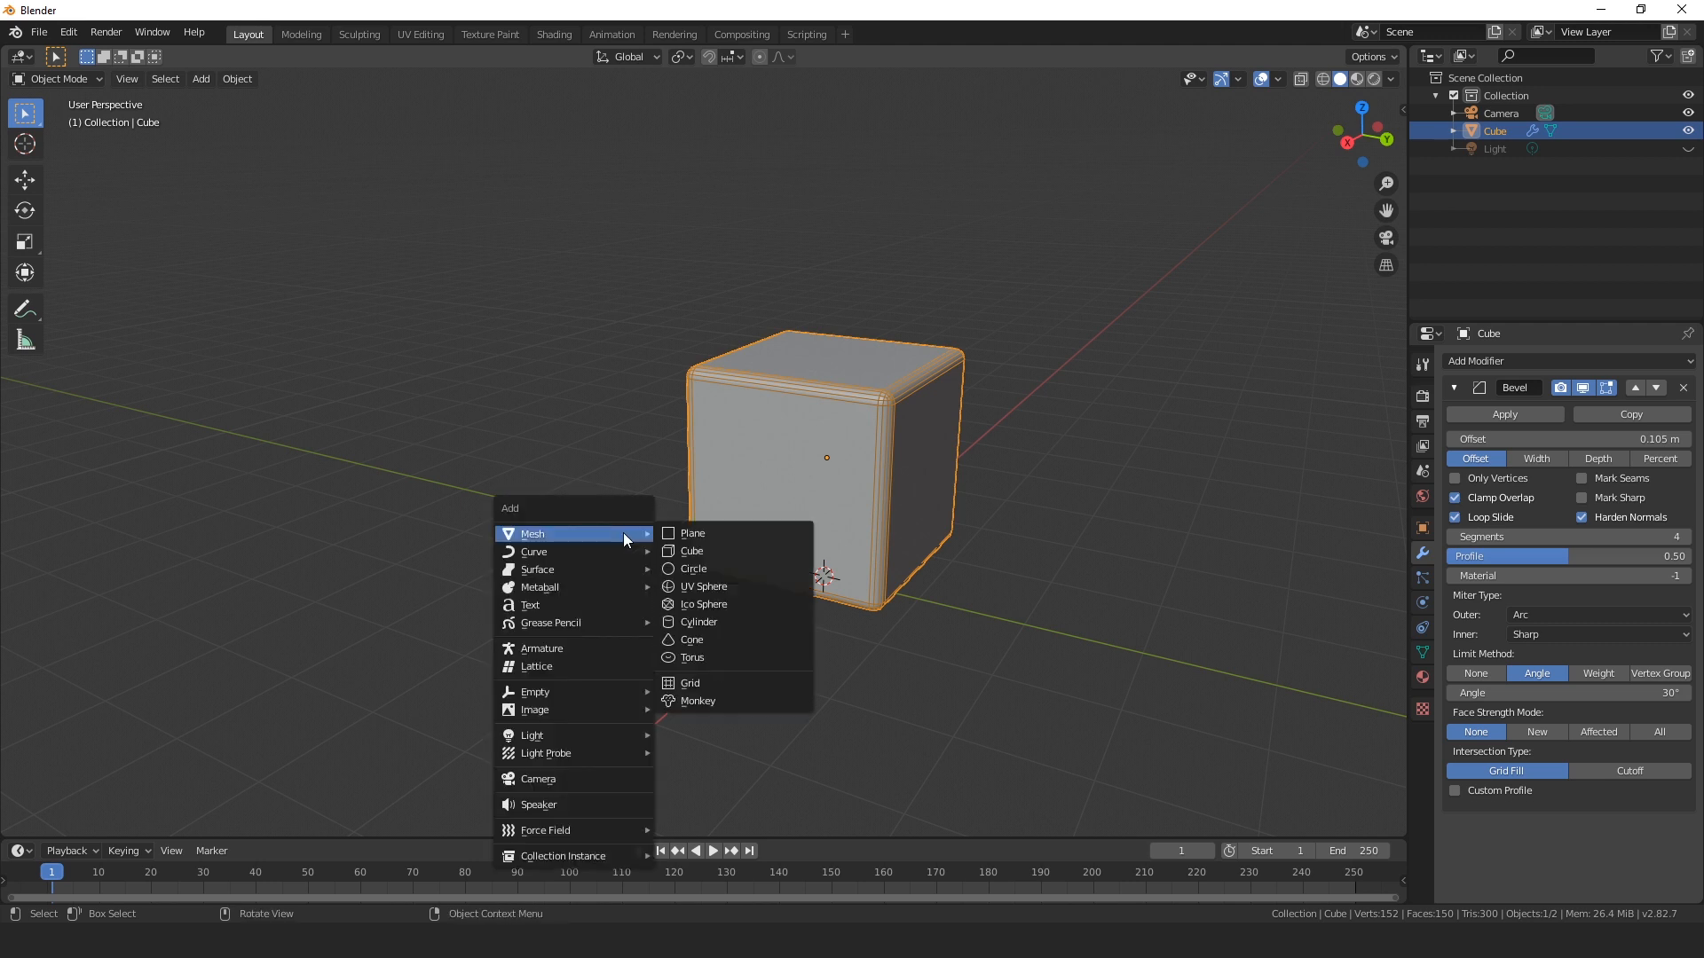
click(691, 552)
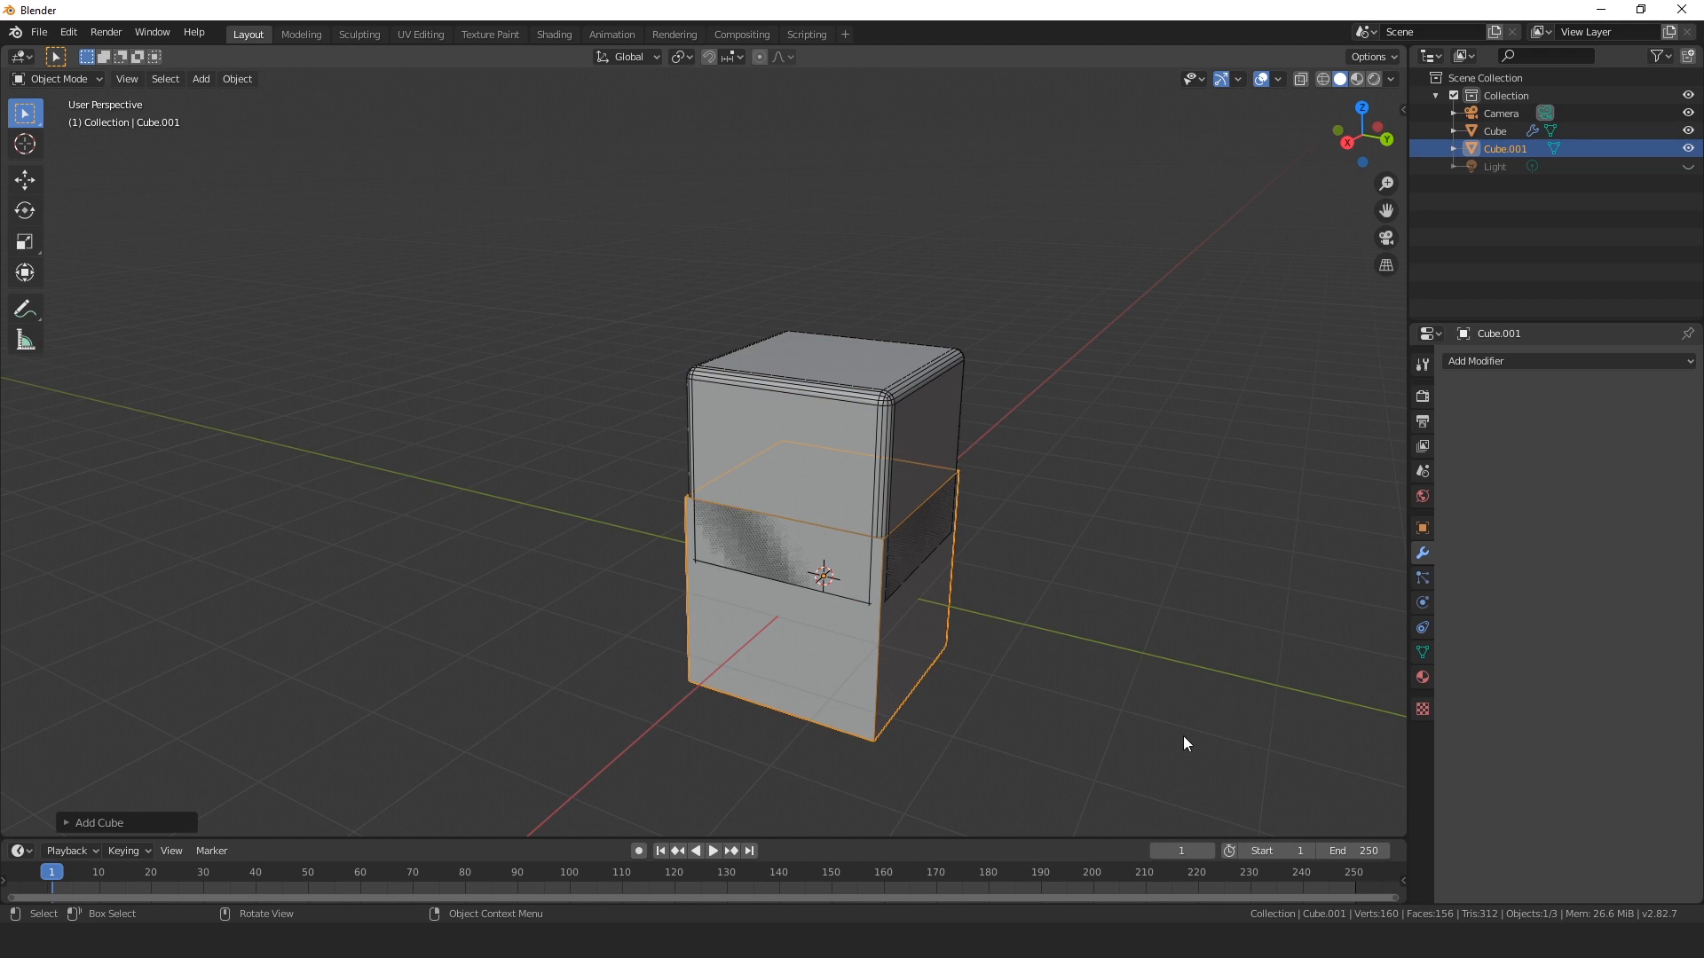
key(s)
click(1053, 684)
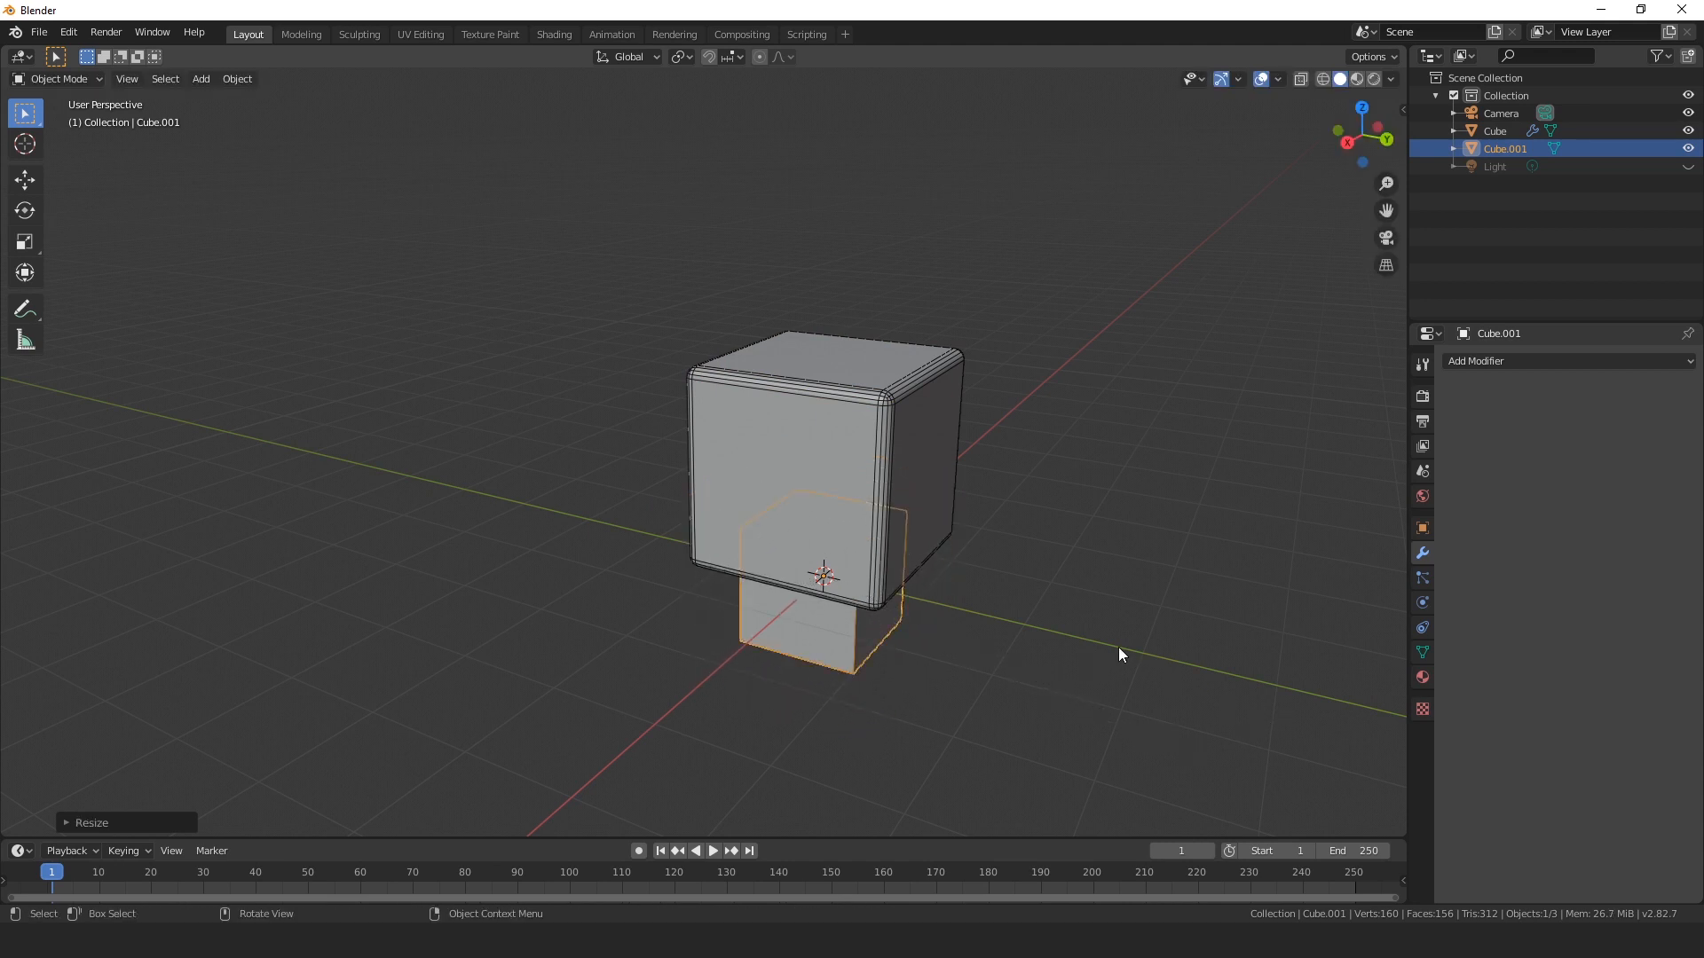
Move the smaller cube up about 2.24 m on Z and about 1.13 m along X to overlap the bevelled cube's upper edge.
key(g)
key(z)
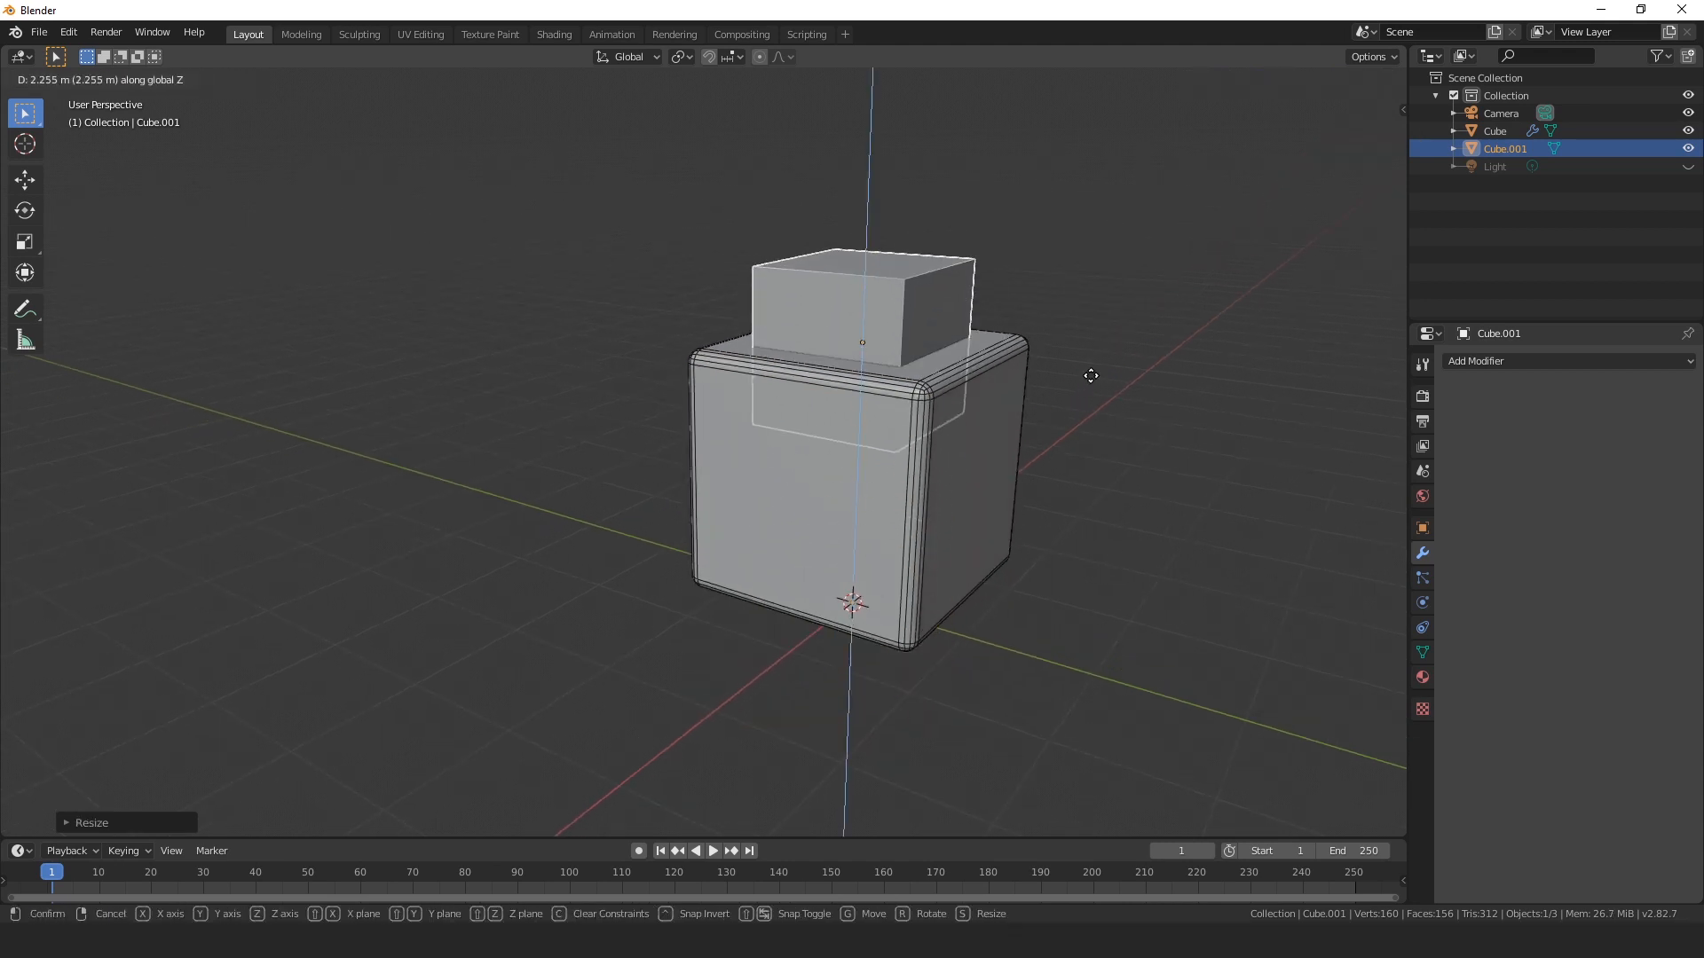
click(1079, 402)
key(g)
key(x)
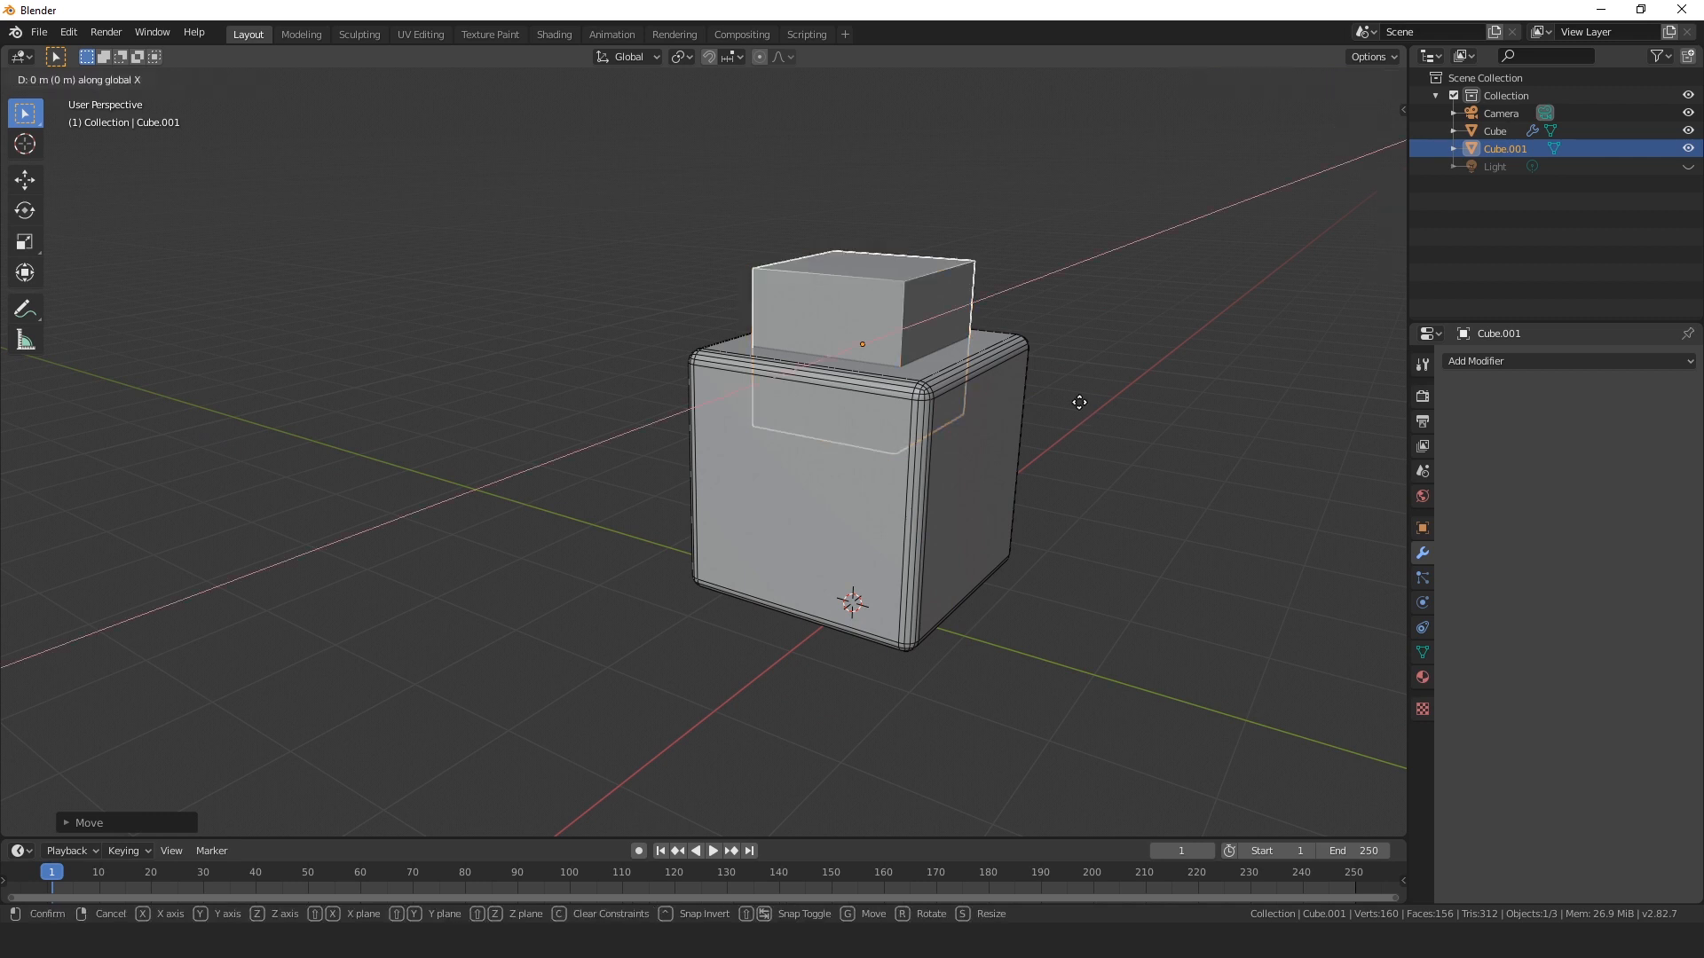
click(1016, 473)
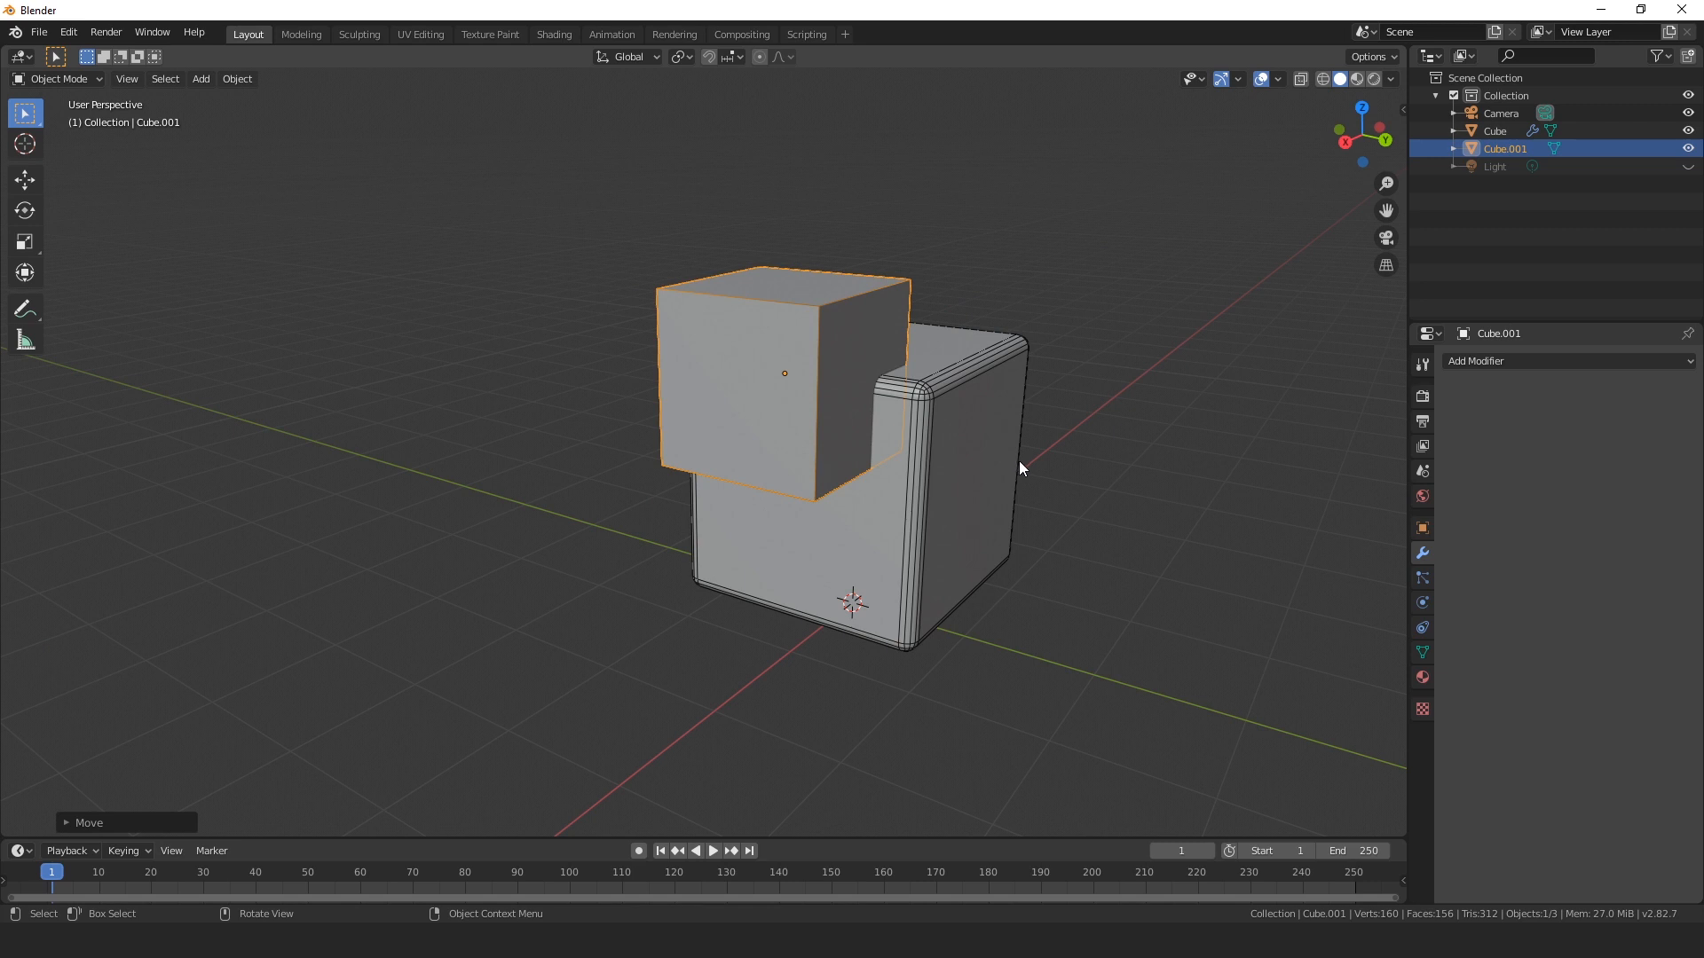
Add a Boolean modifier set to Difference on the bevelled cube, with the smaller cube as its cutter object.
scroll(1083, 488, up, 2)
shift+middle_drag(1203, 447, 1026, 460)
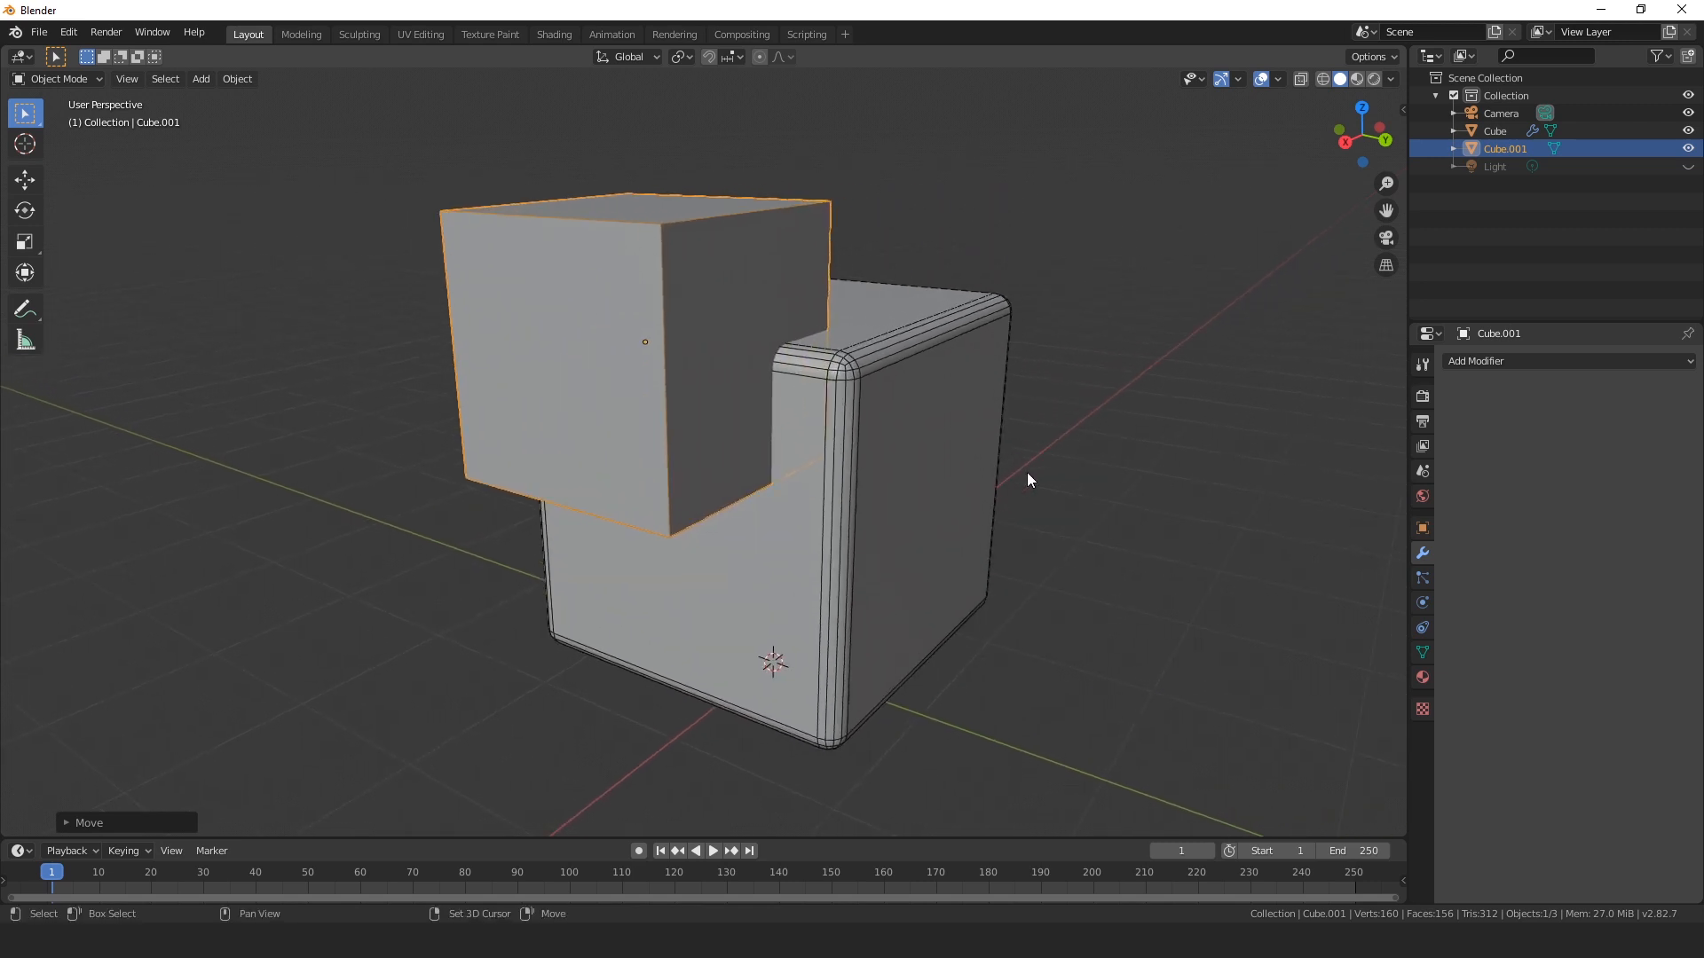
middle_drag(1107, 611, 1141, 599)
middle_drag(1024, 460, 965, 347)
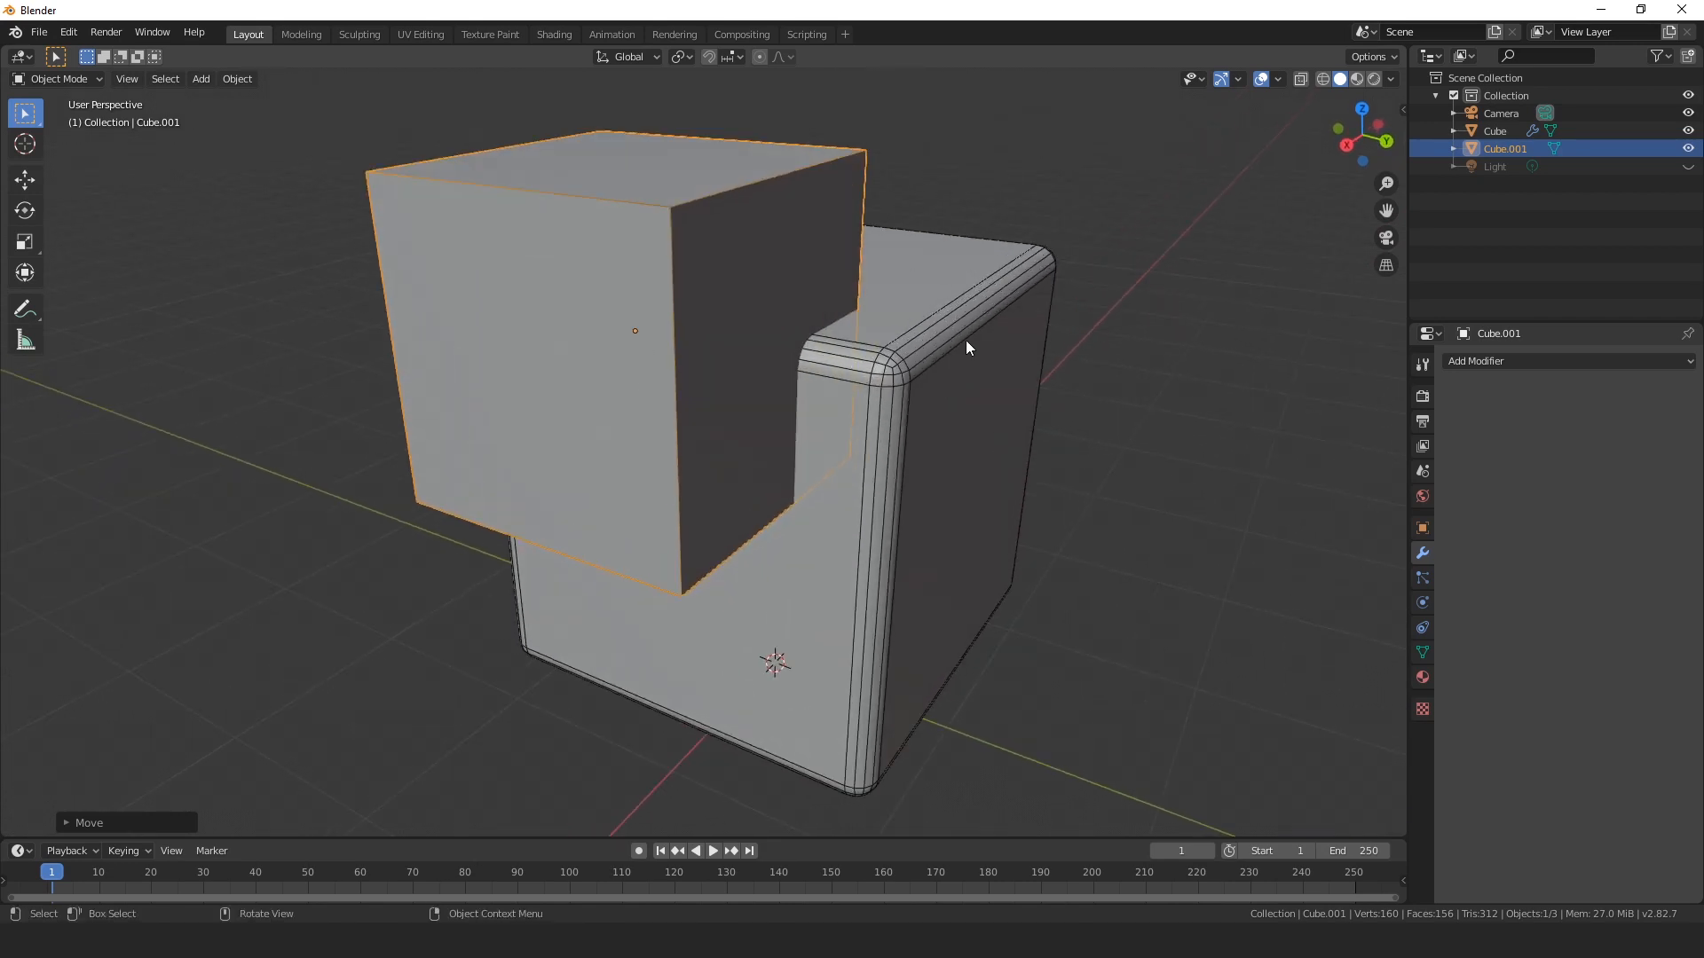
click(951, 335)
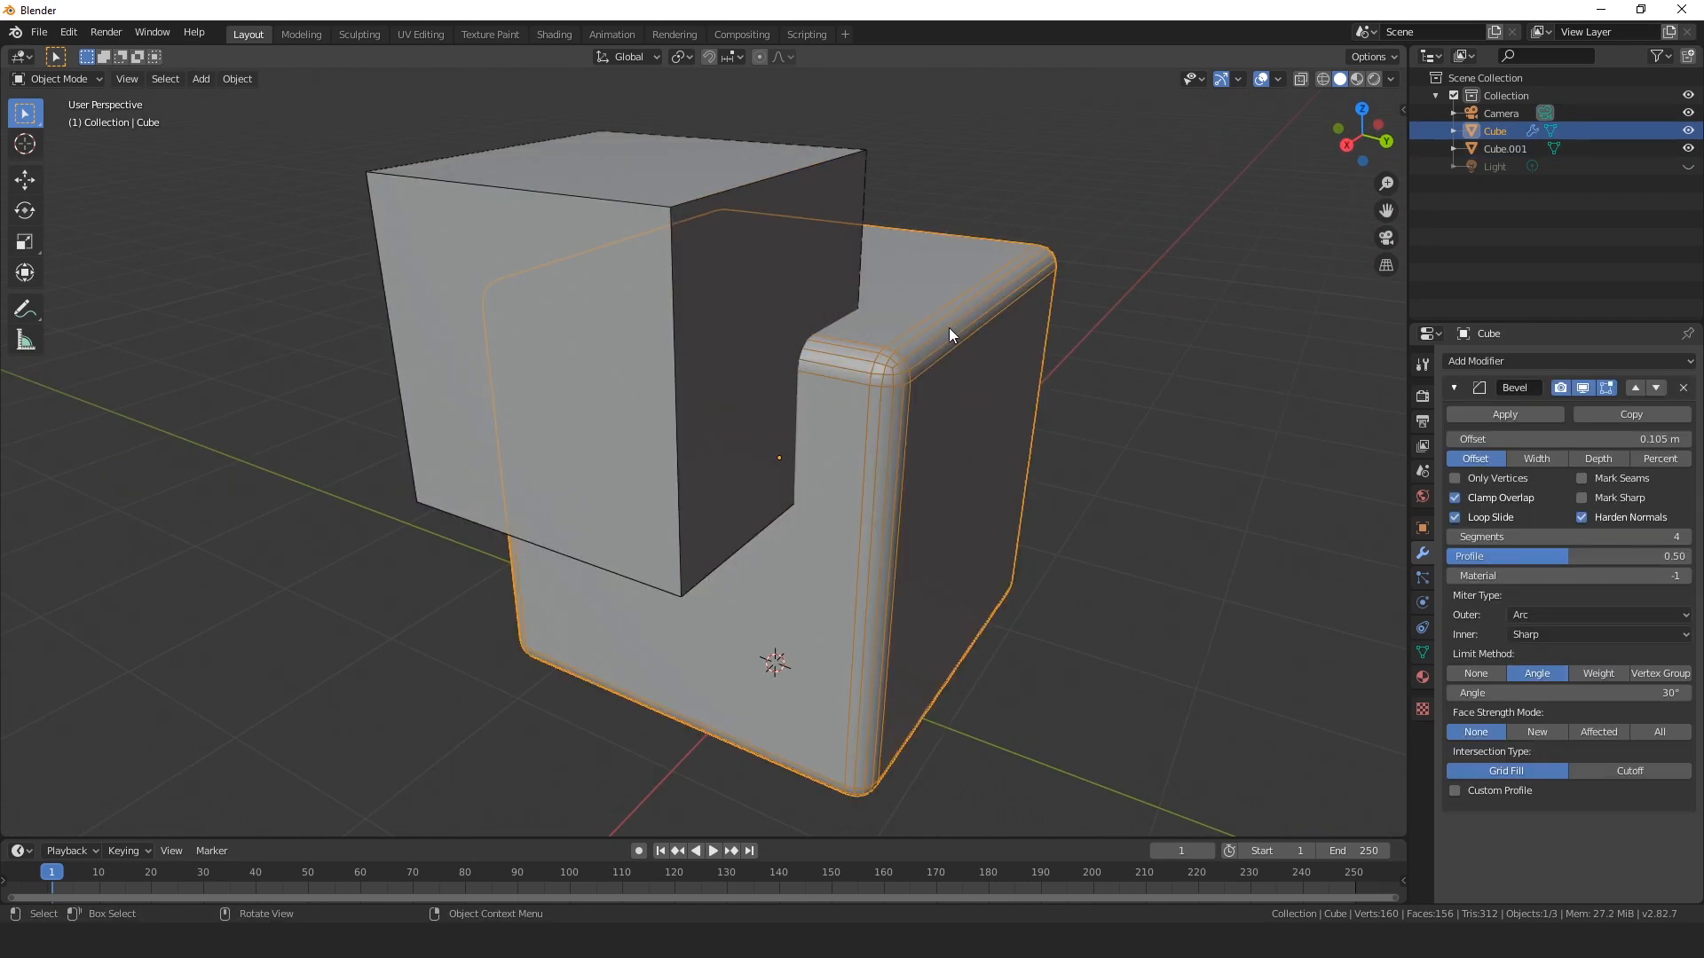
click(1455, 386)
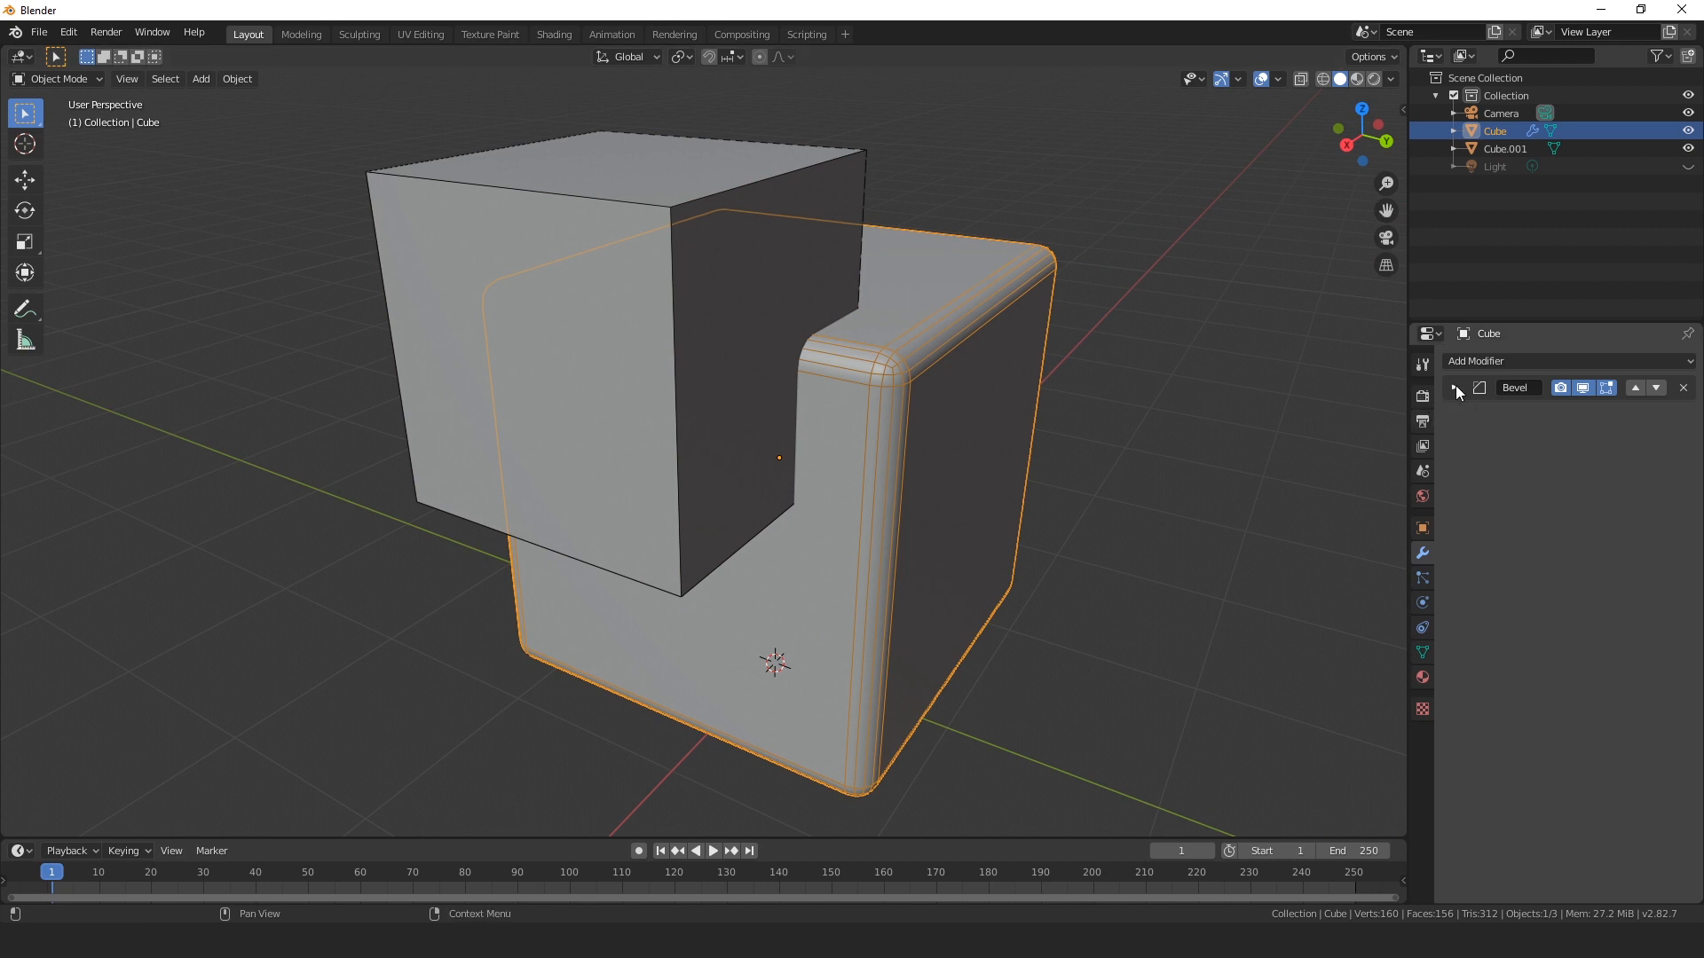
click(1483, 359)
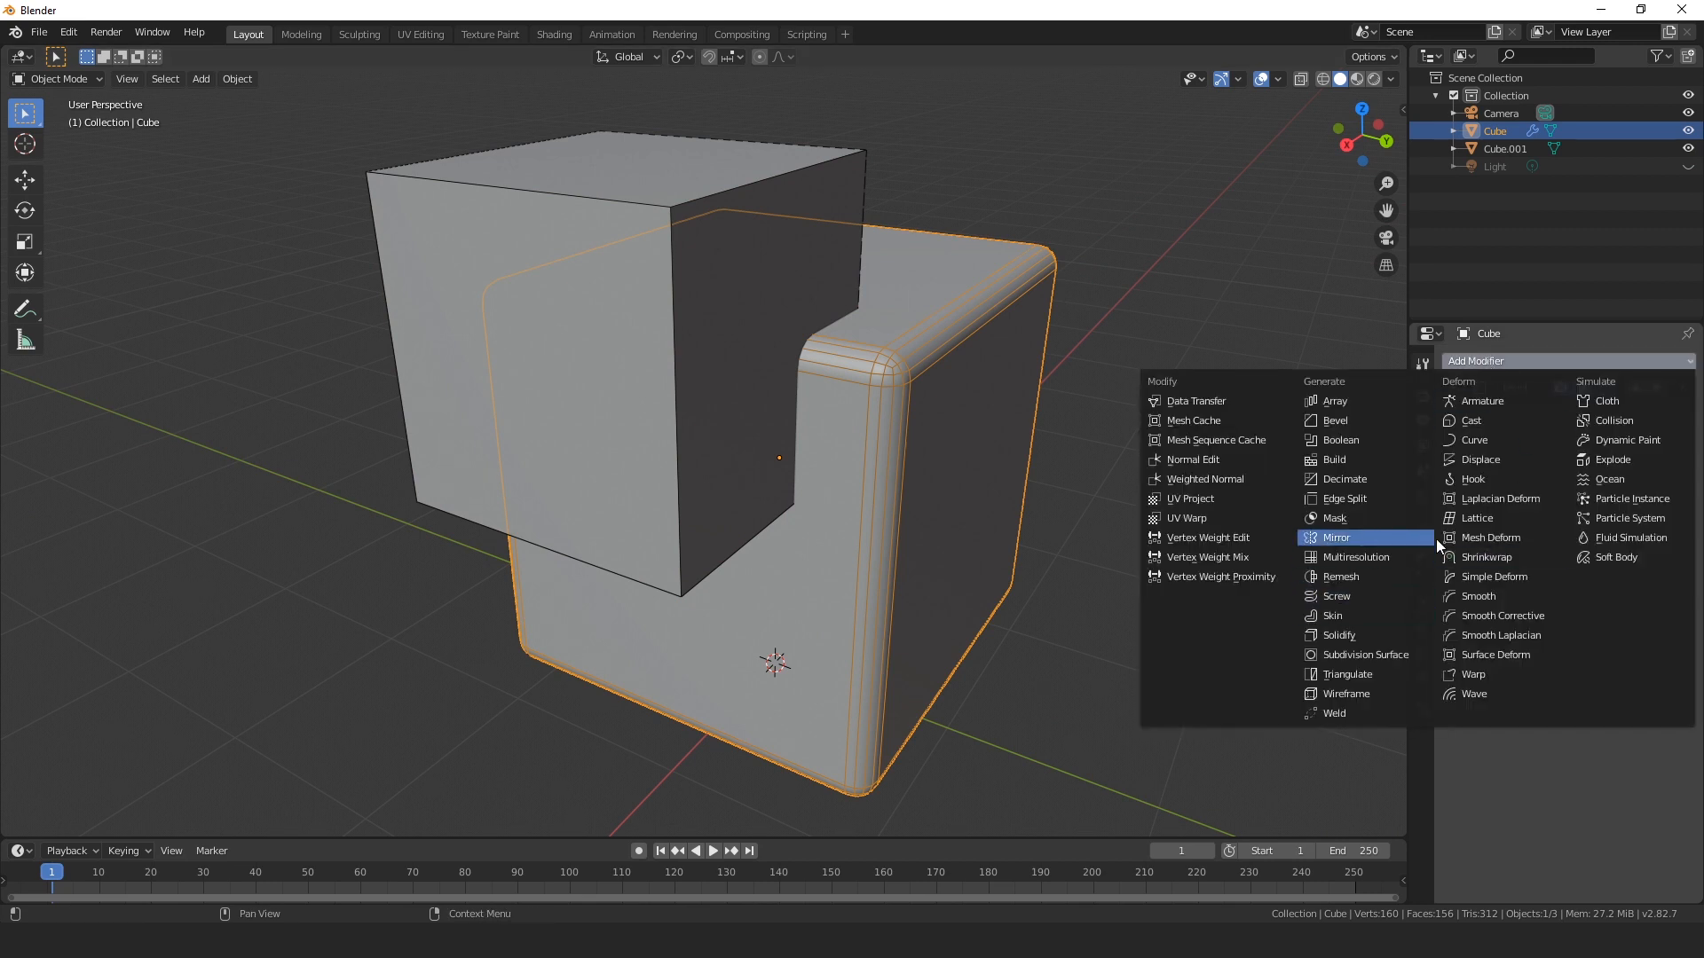
click(1386, 439)
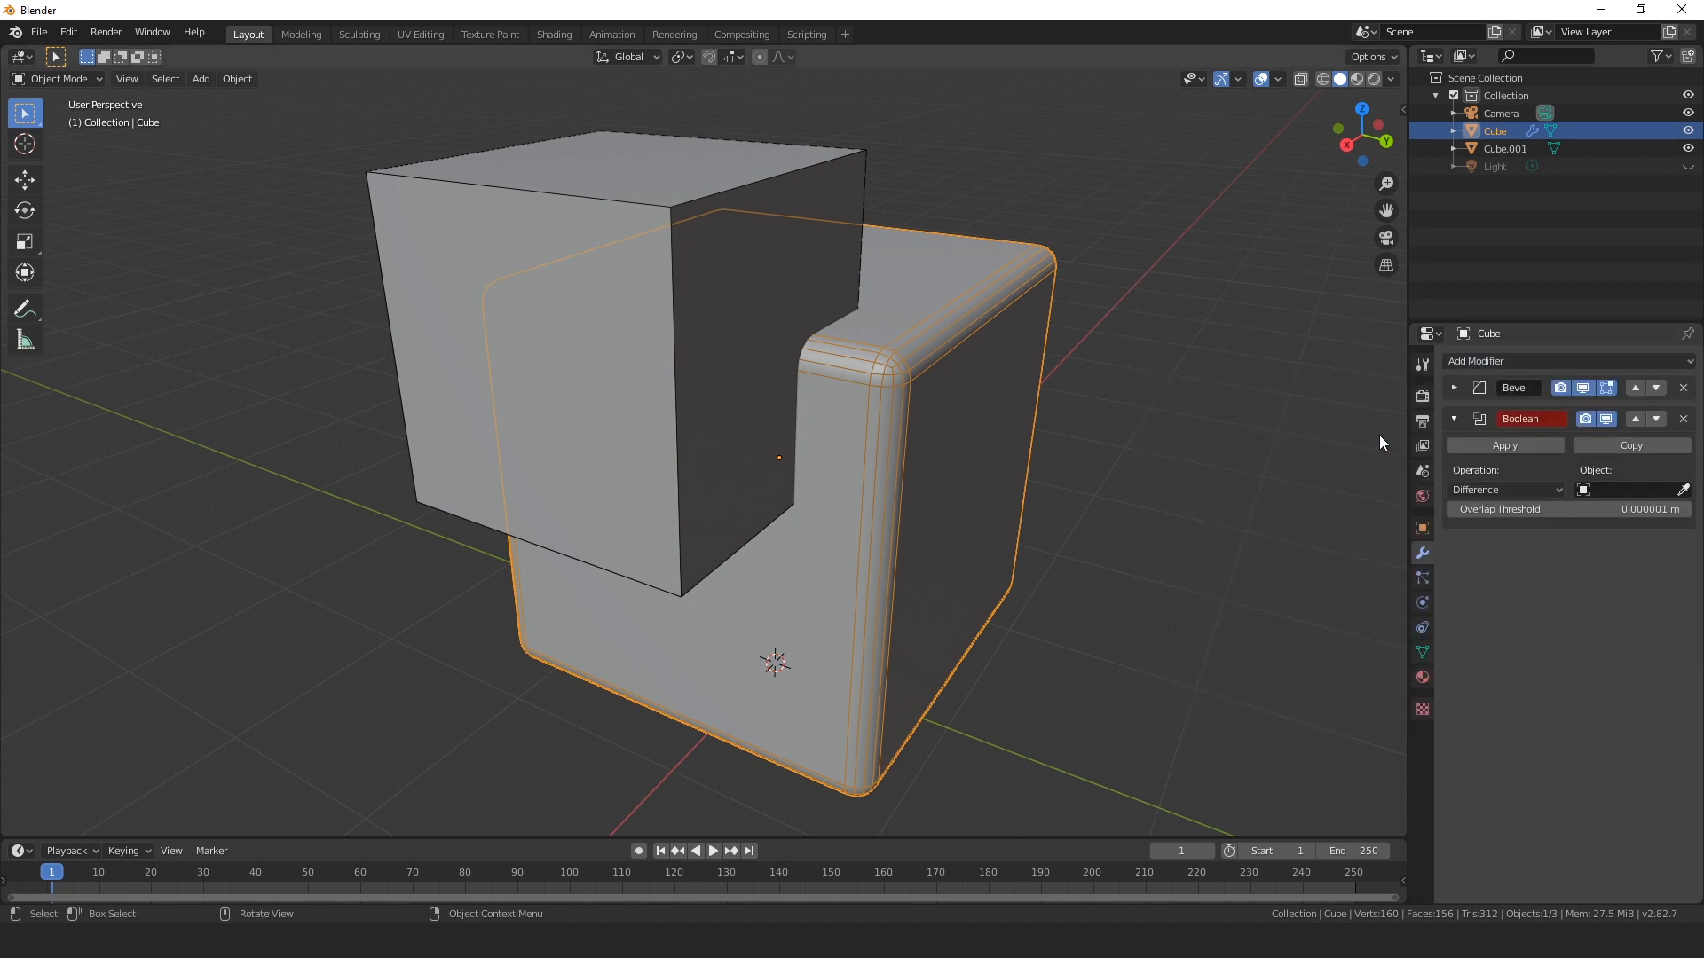
click(1683, 488)
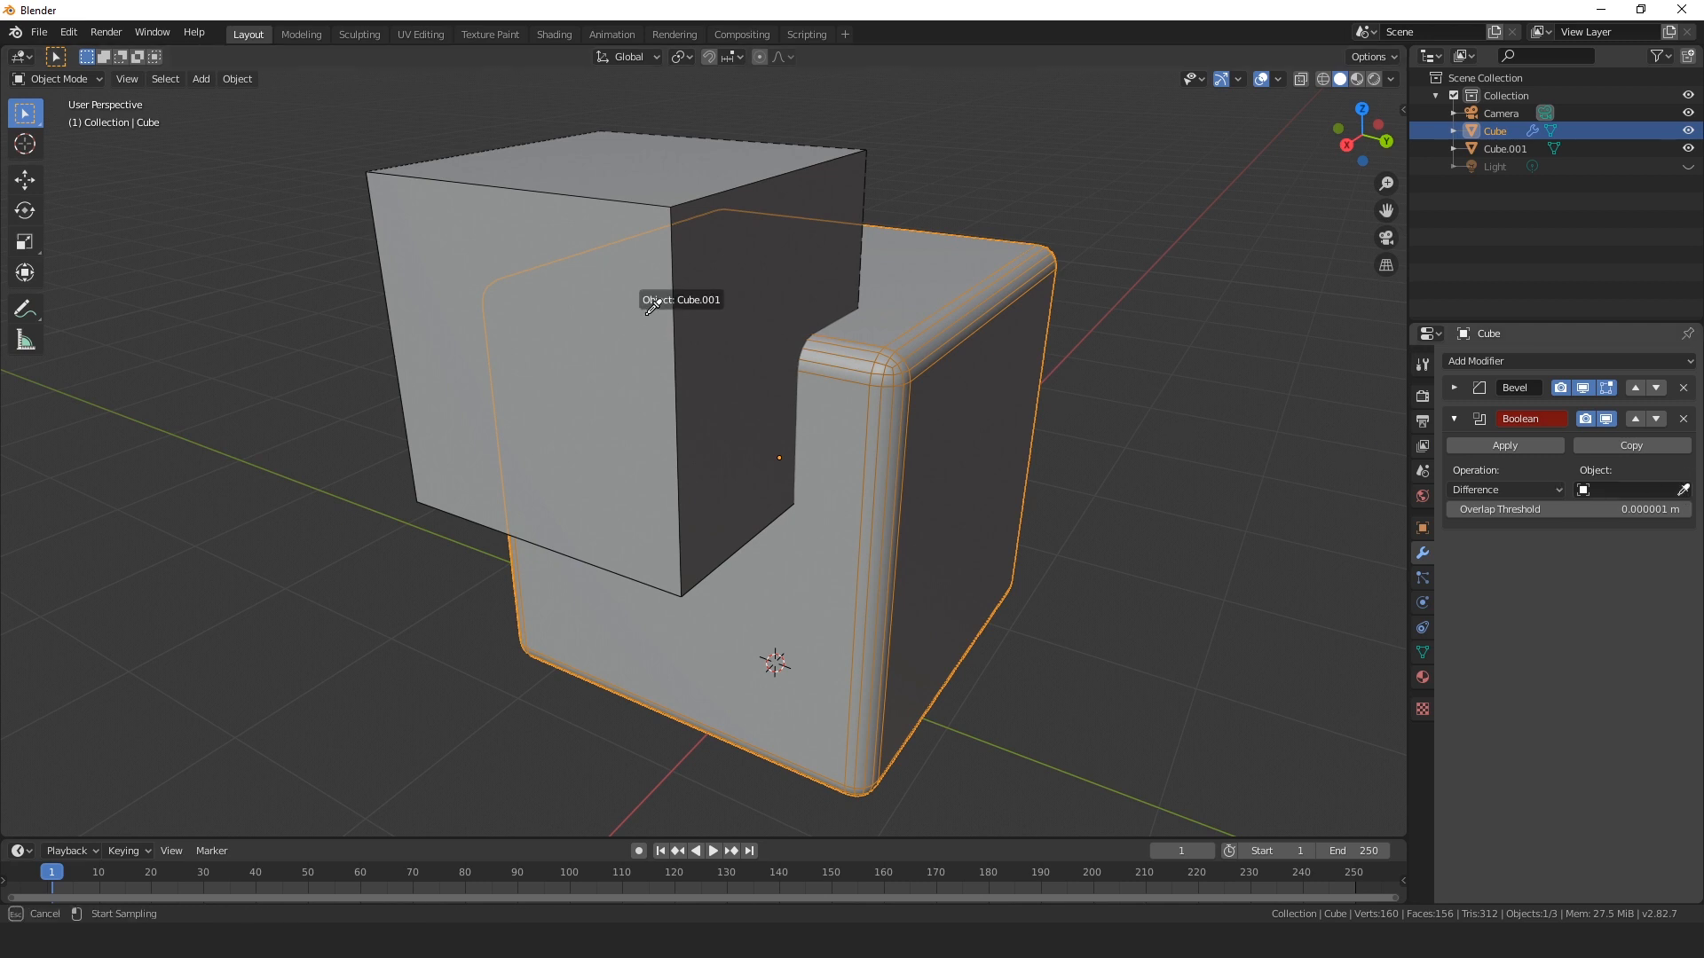
click(523, 201)
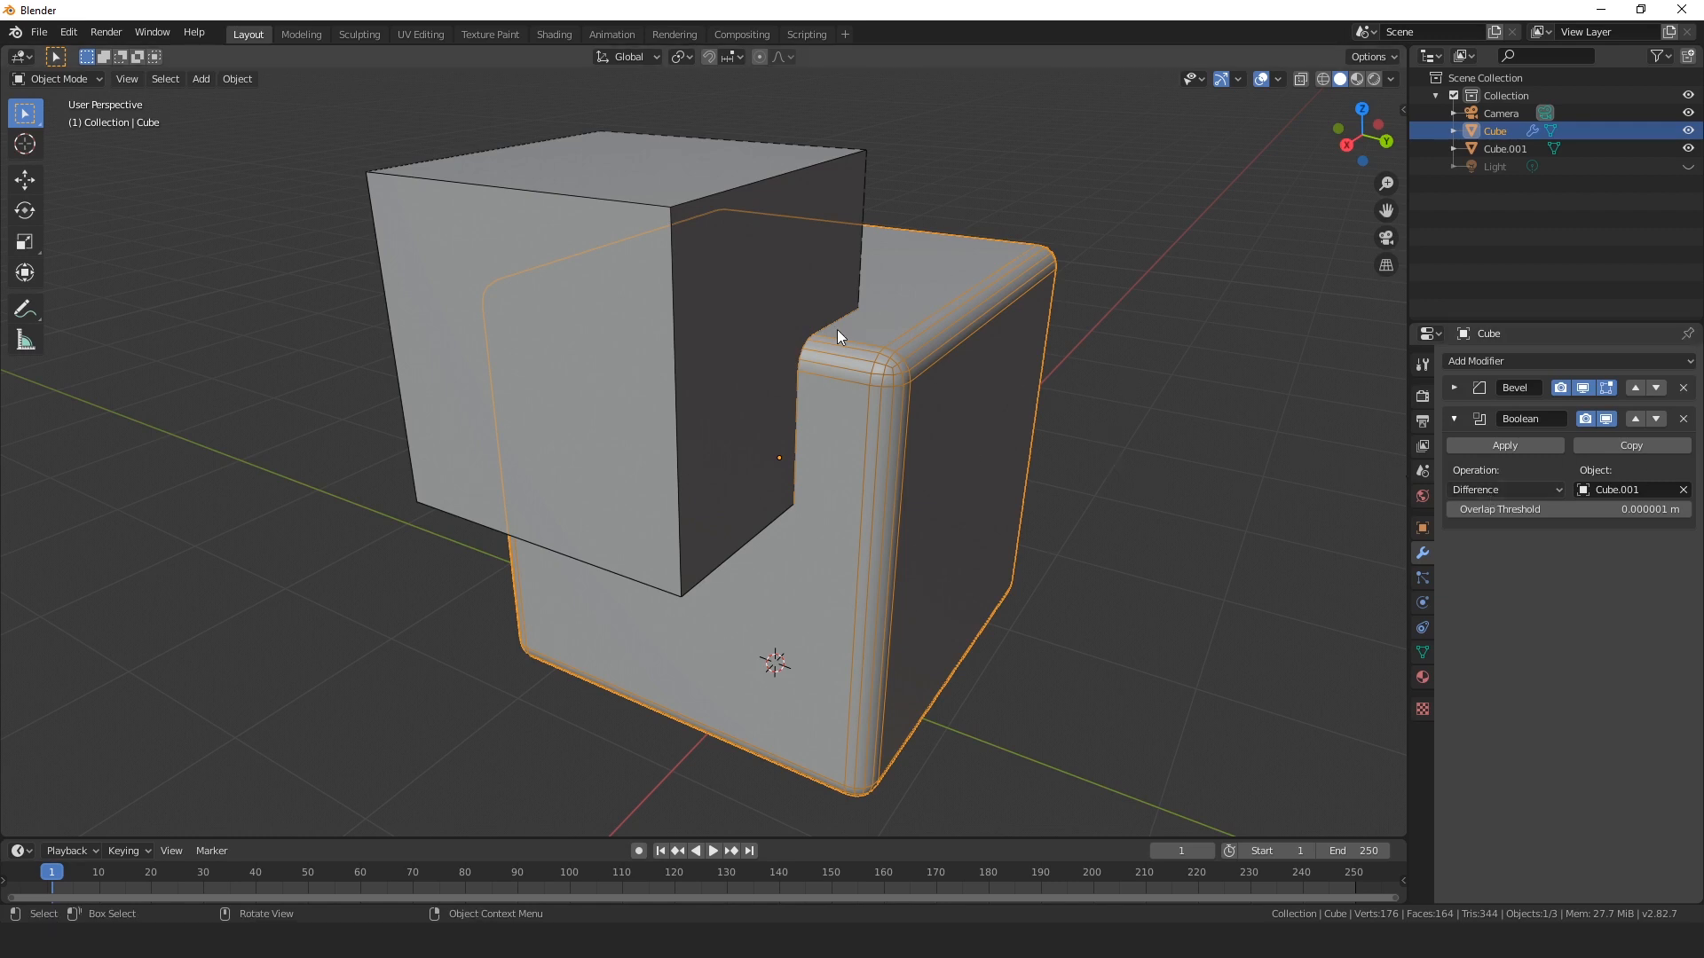
Set the smaller cutter cube's viewport display to Bounds.
click(415, 186)
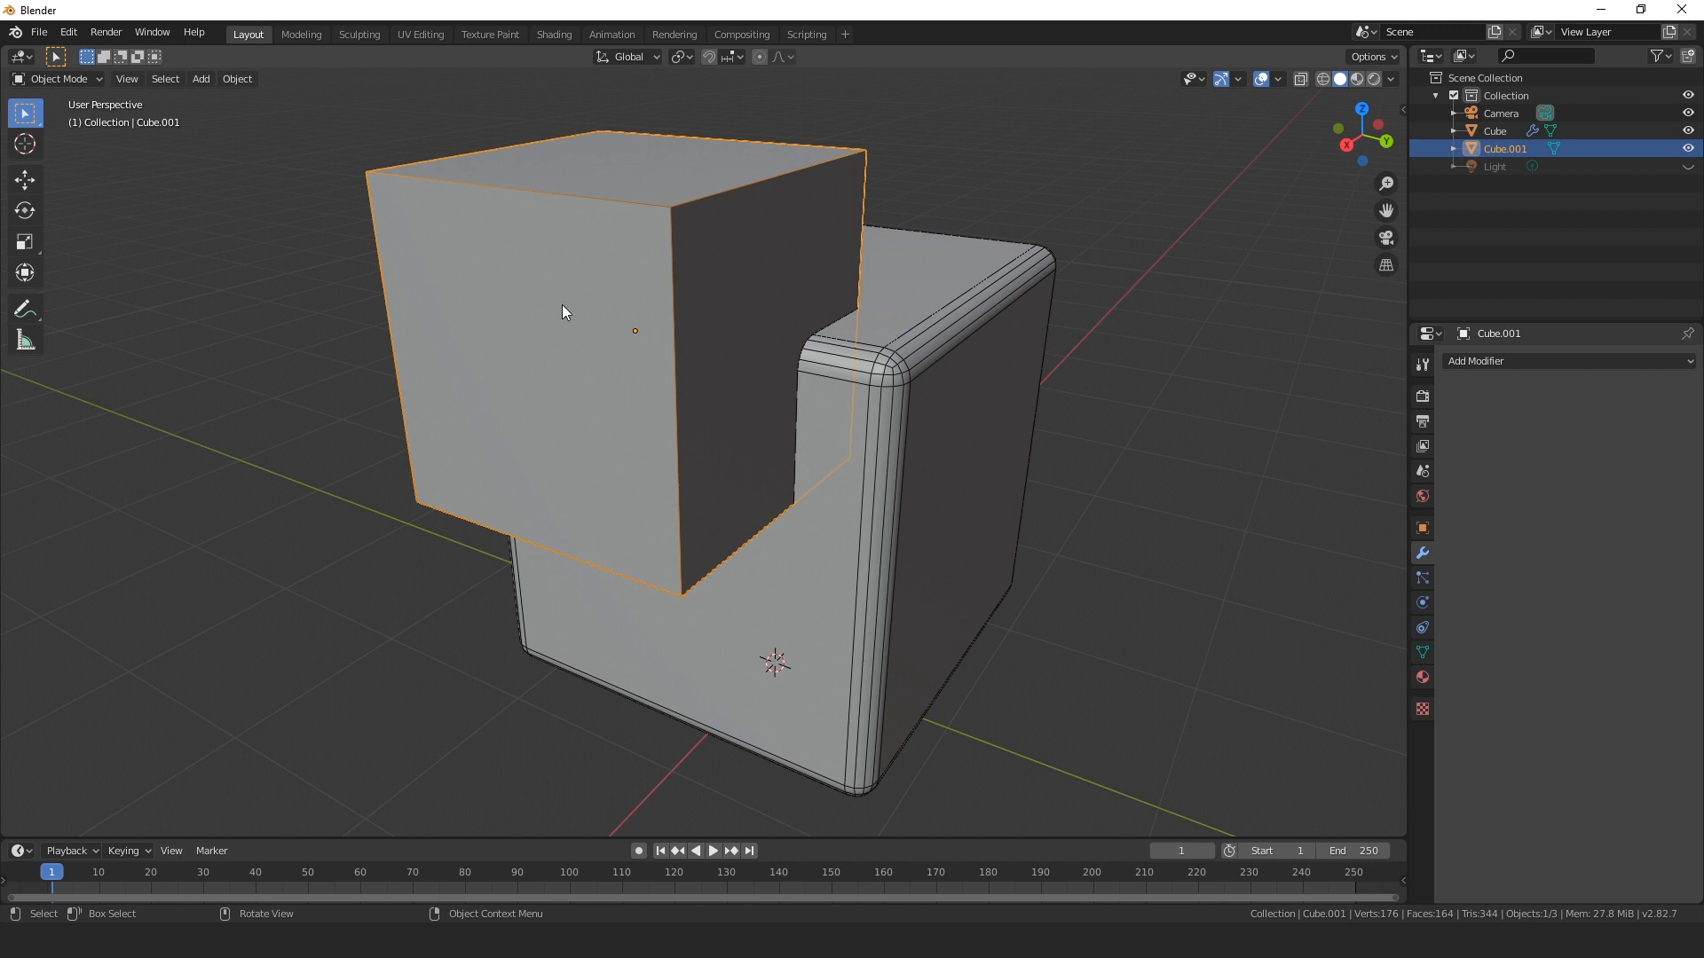
click(1423, 529)
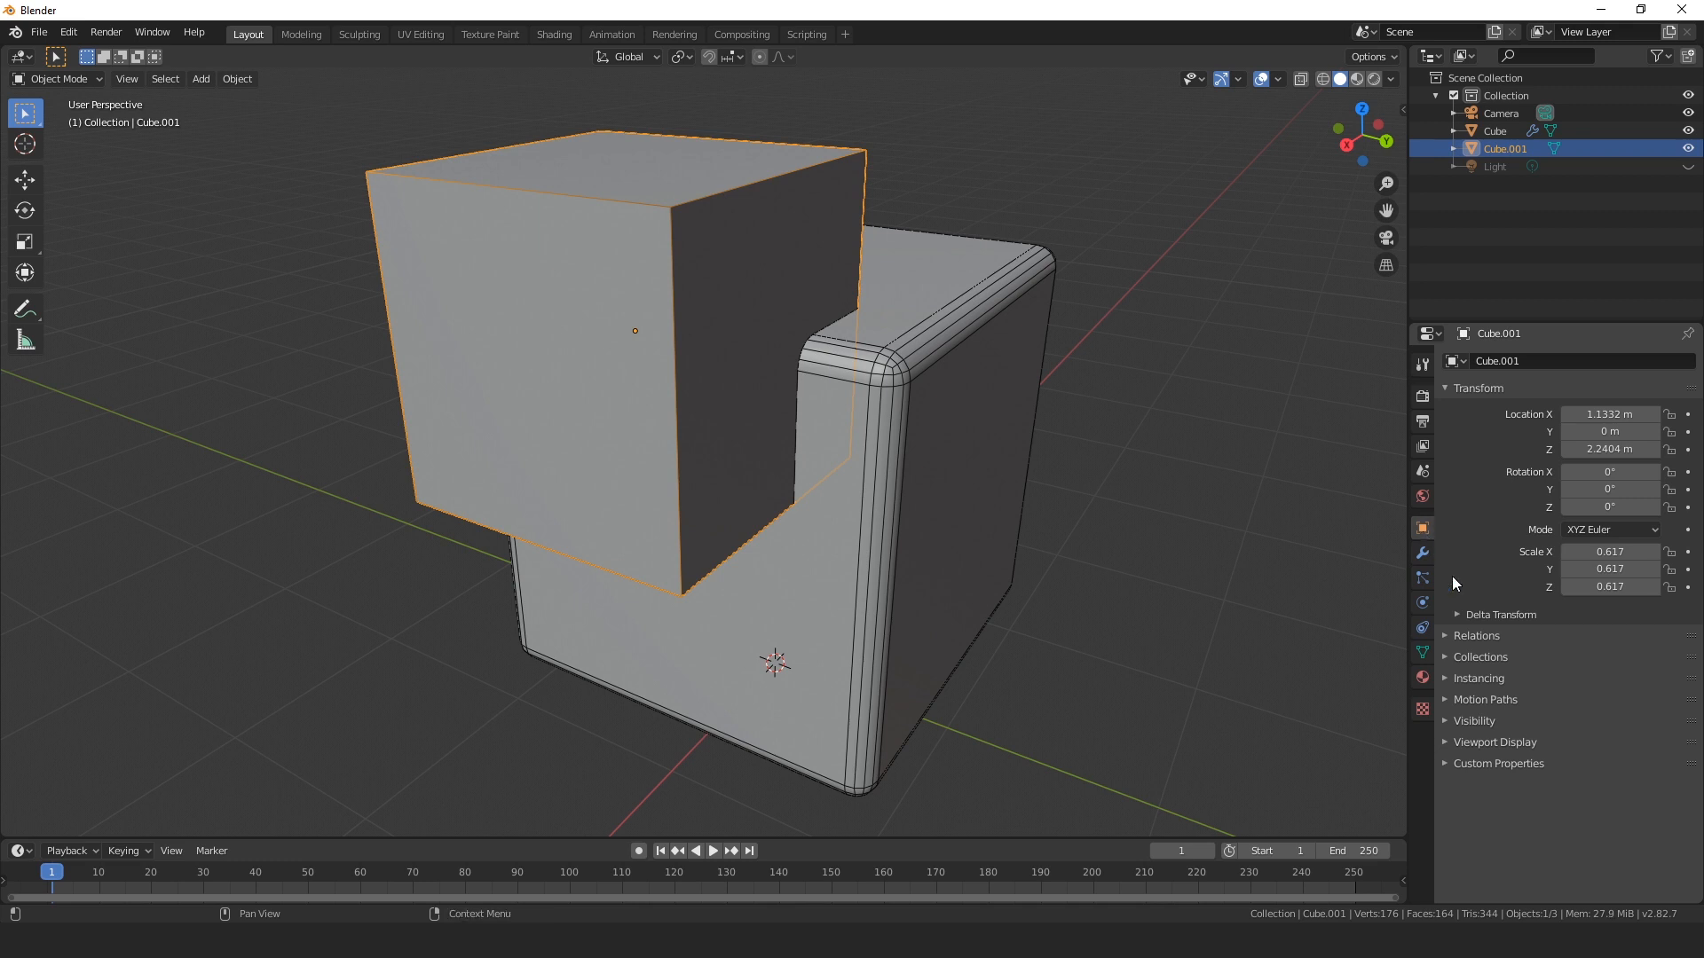
click(1459, 743)
click(1602, 850)
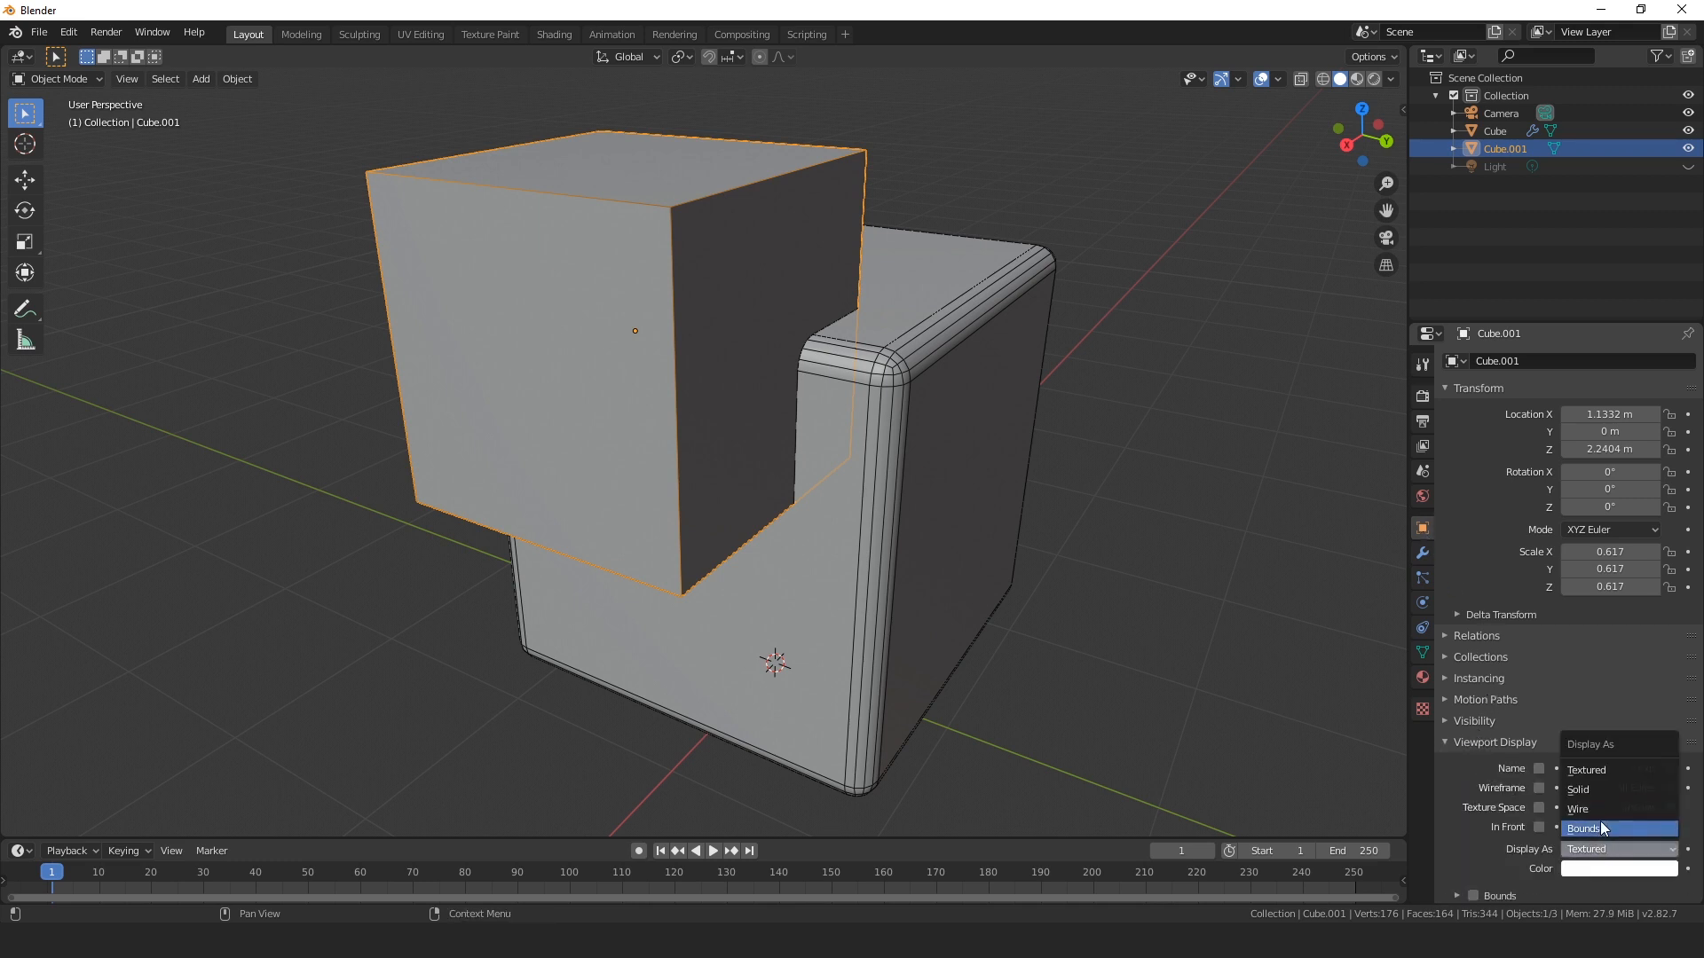
click(1602, 828)
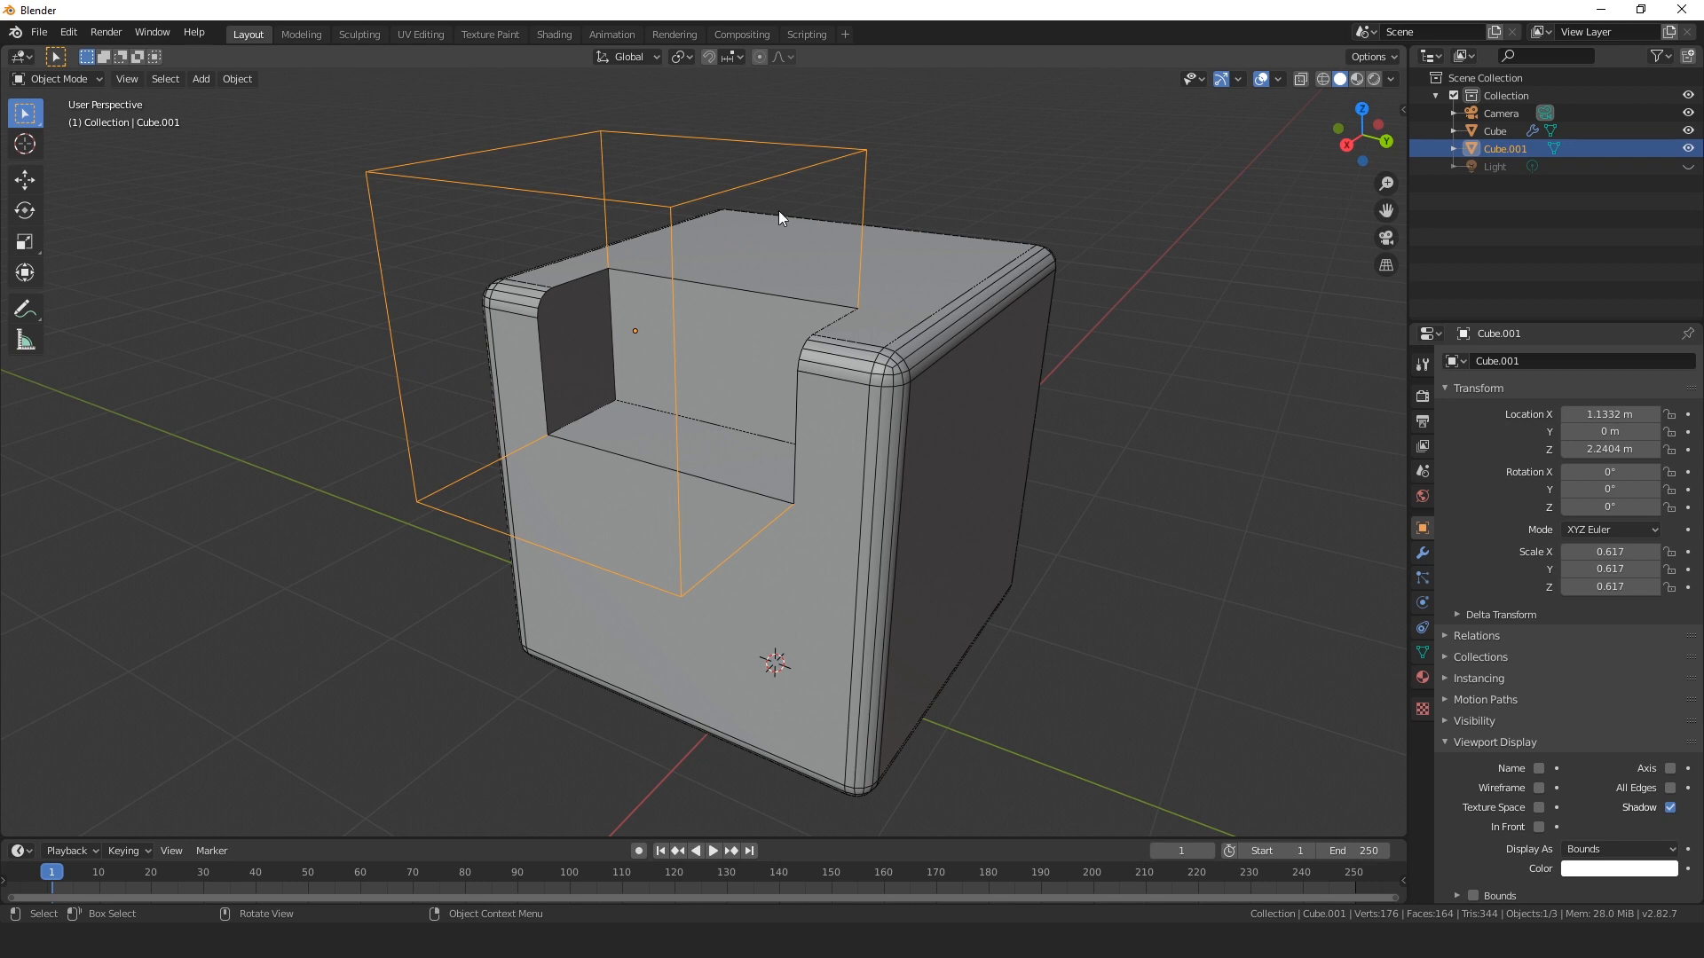
middle_drag(1004, 456, 812, 454)
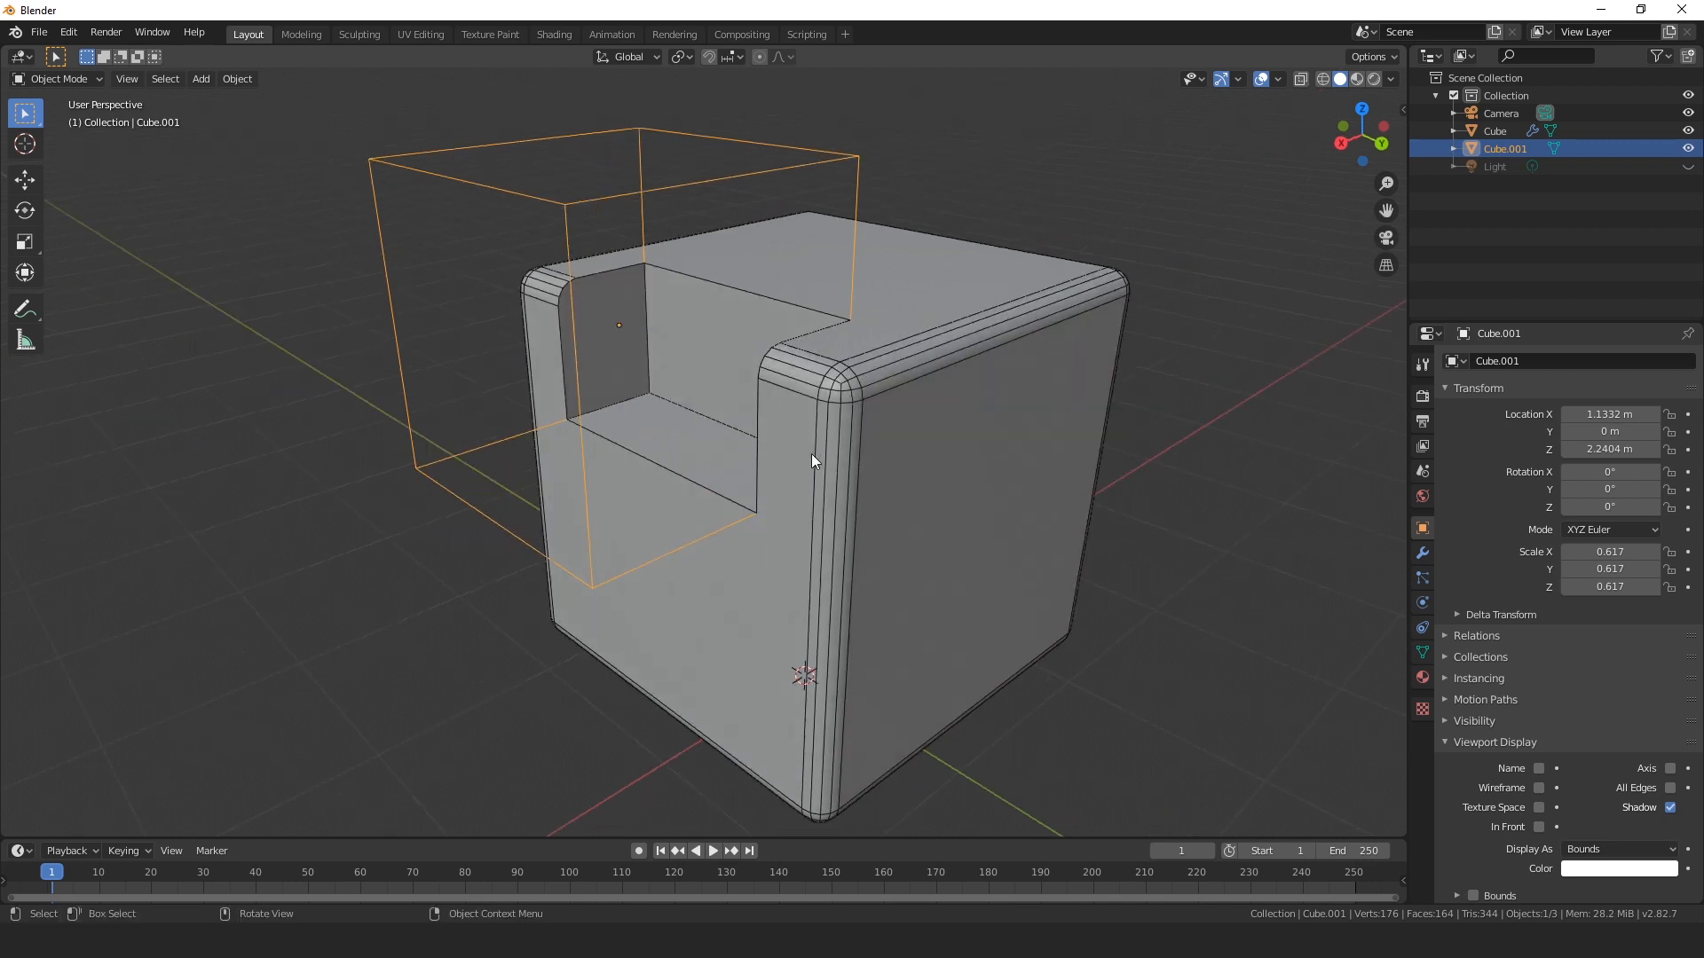
Move the cutter cube slightly along X, to about 1.06 m, to shift the boolean cut deeper.
click(627, 575)
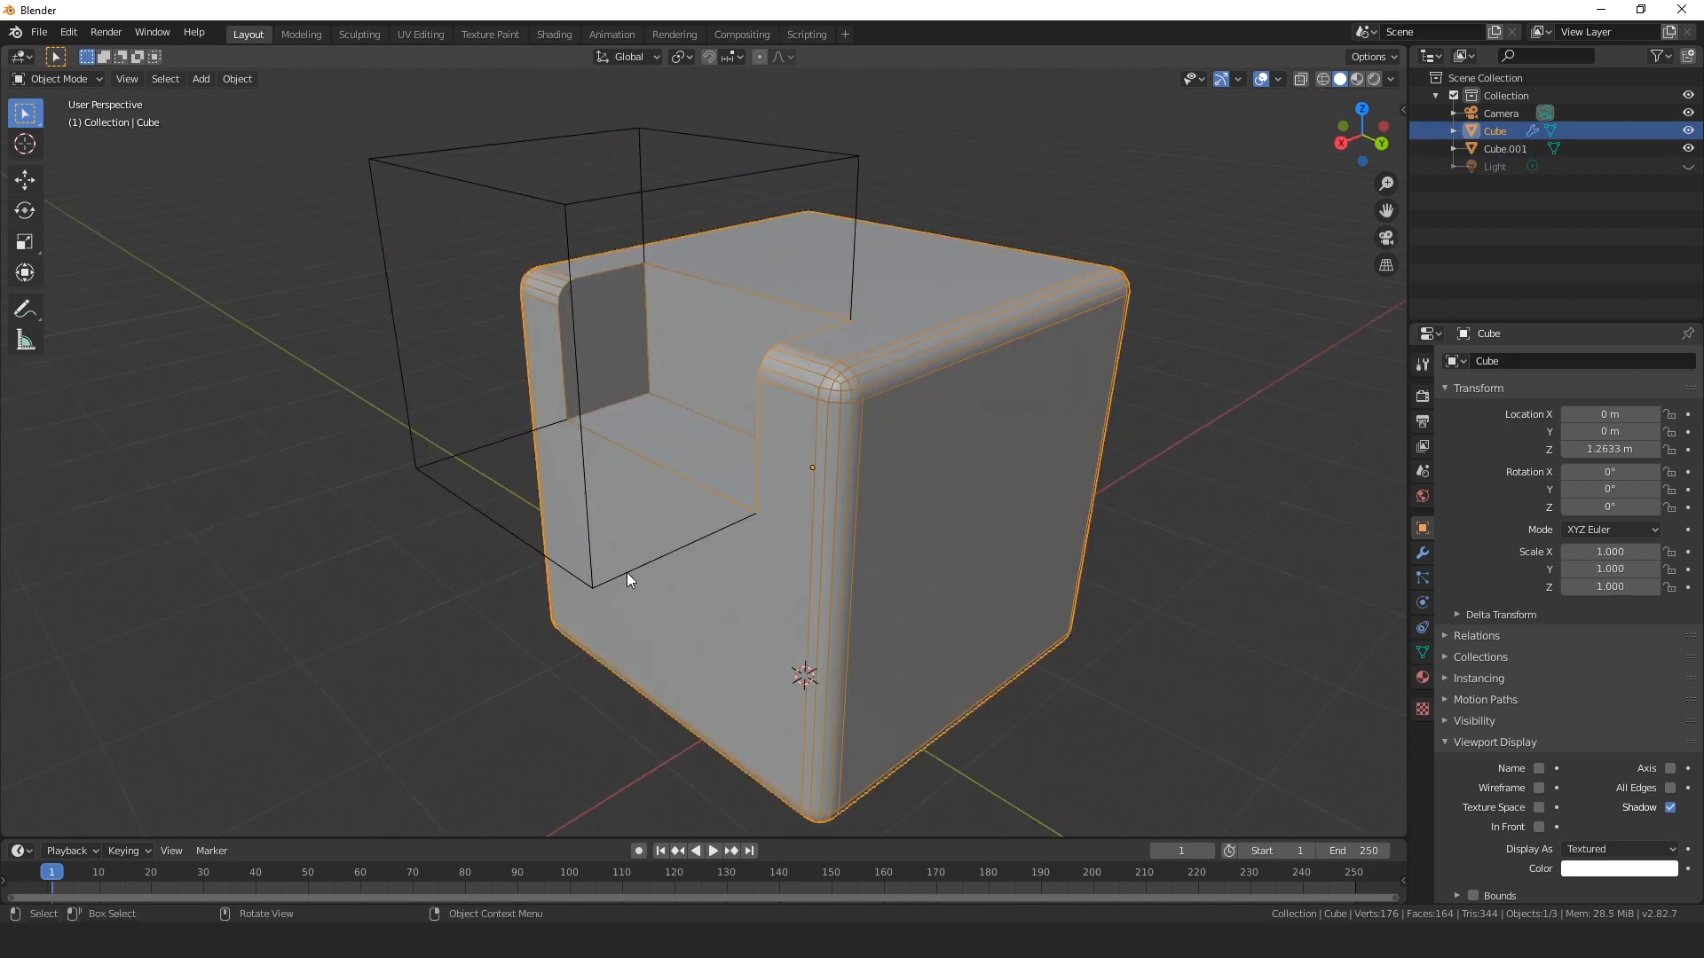
click(626, 573)
key(g)
key(x)
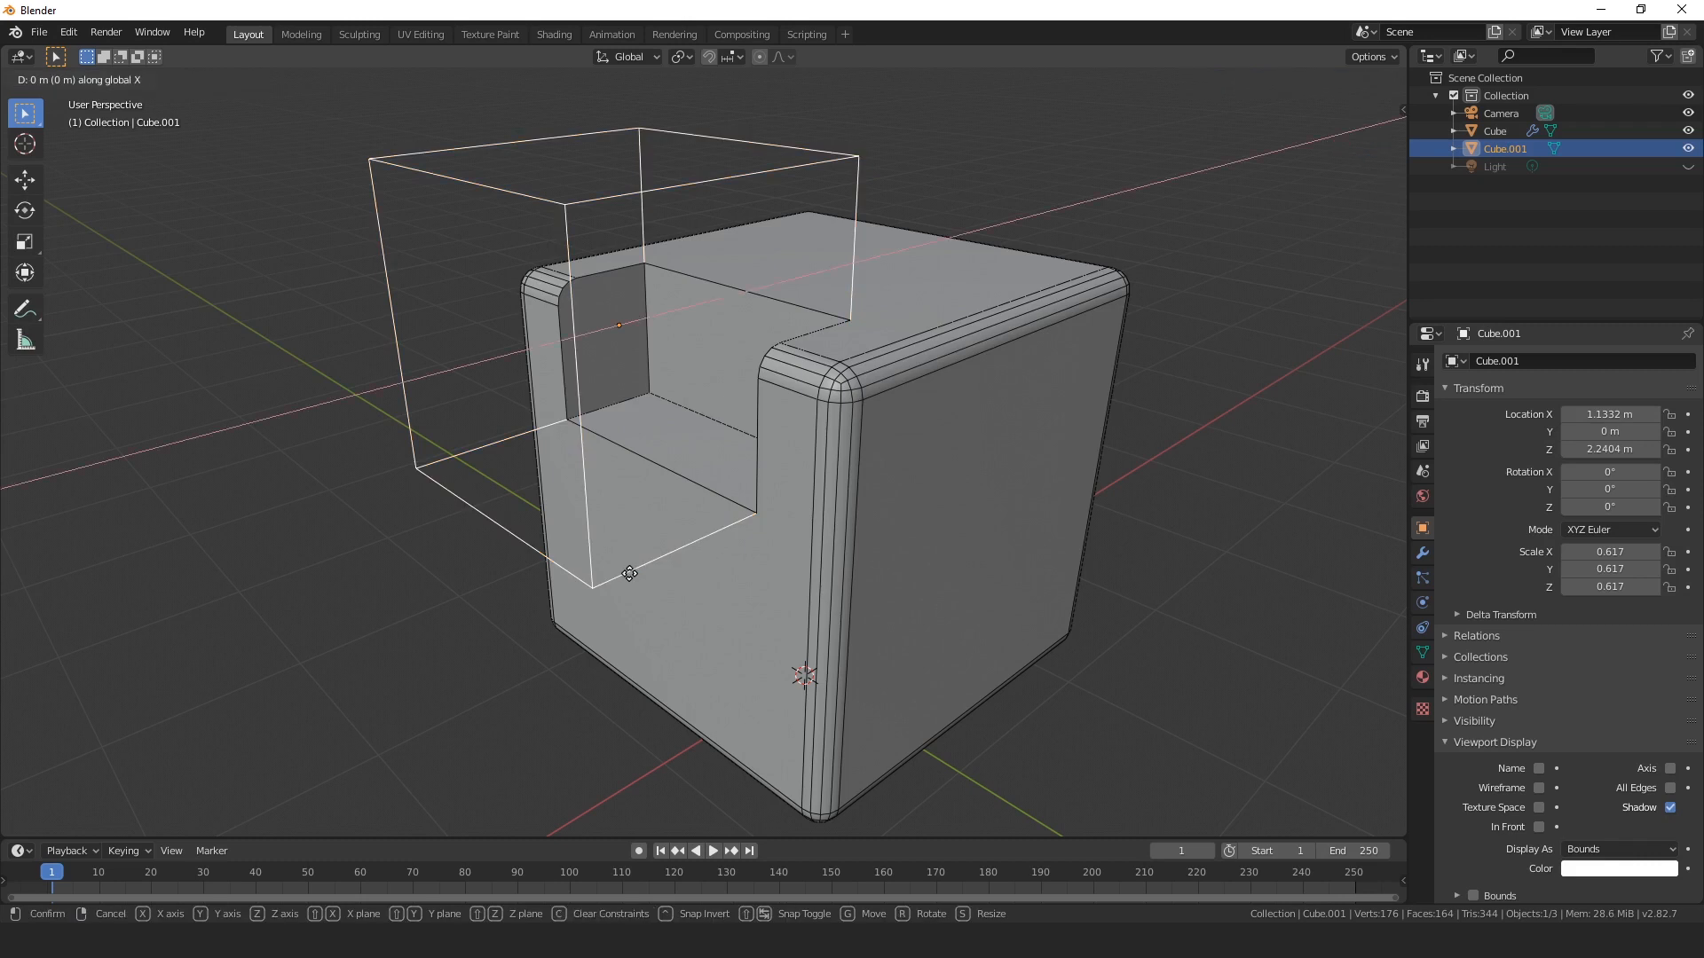
click(659, 634)
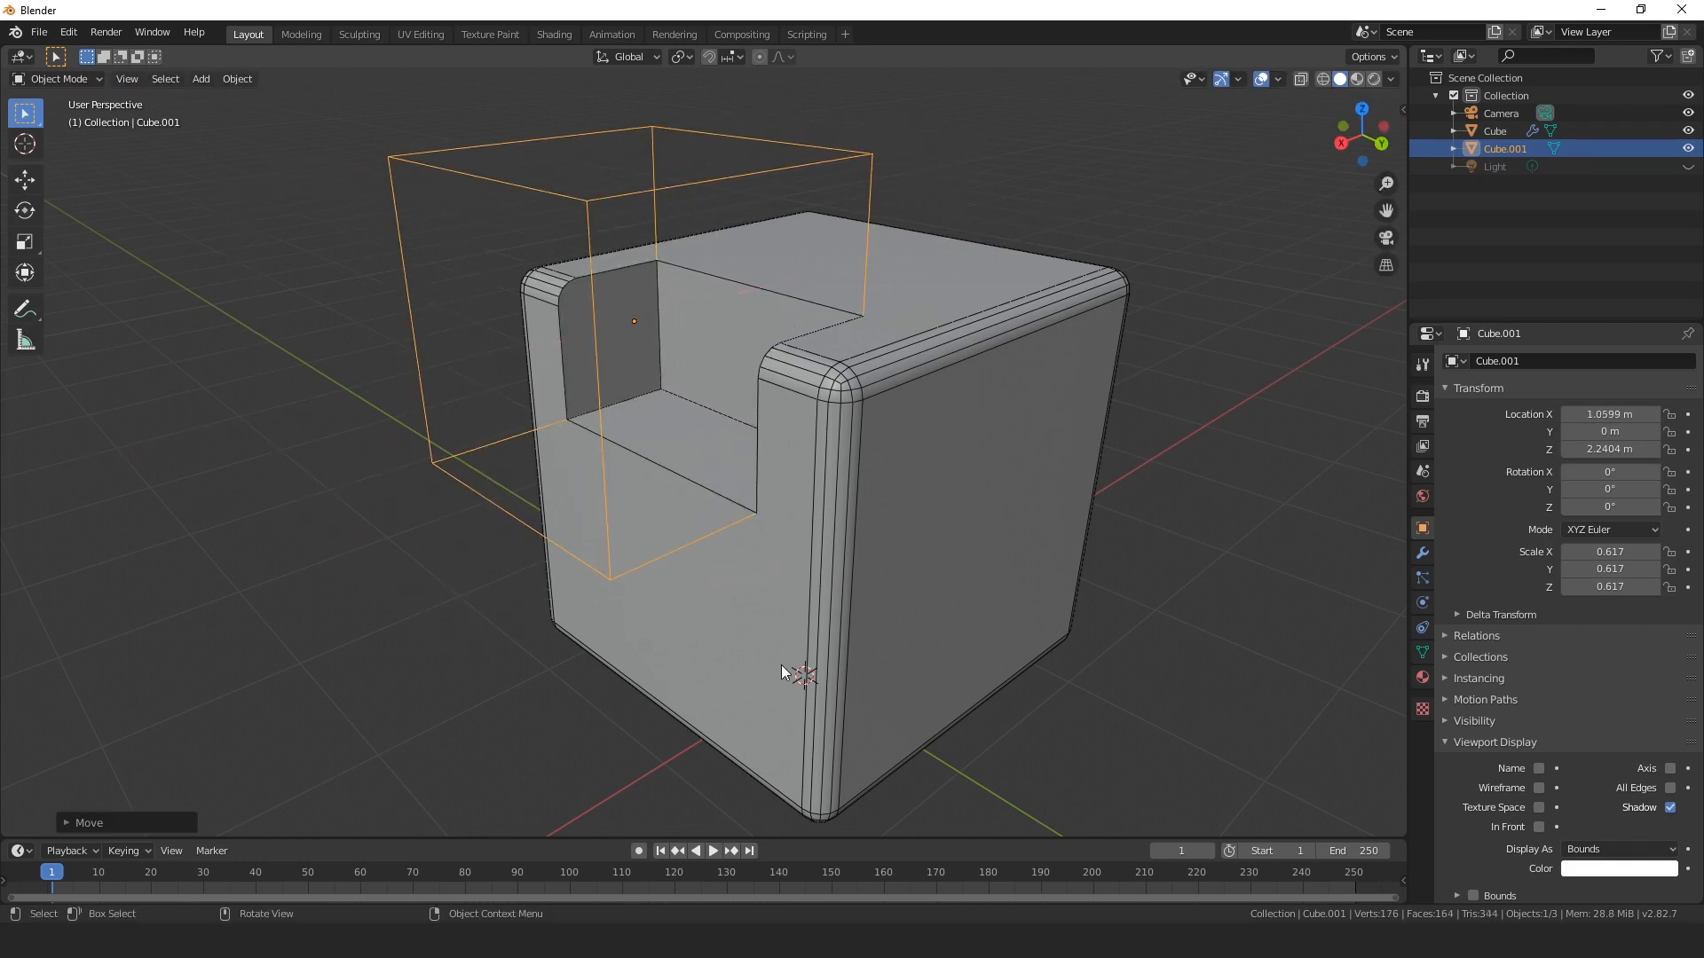
middle_drag(781, 664, 820, 666)
scroll(820, 665, up, 1)
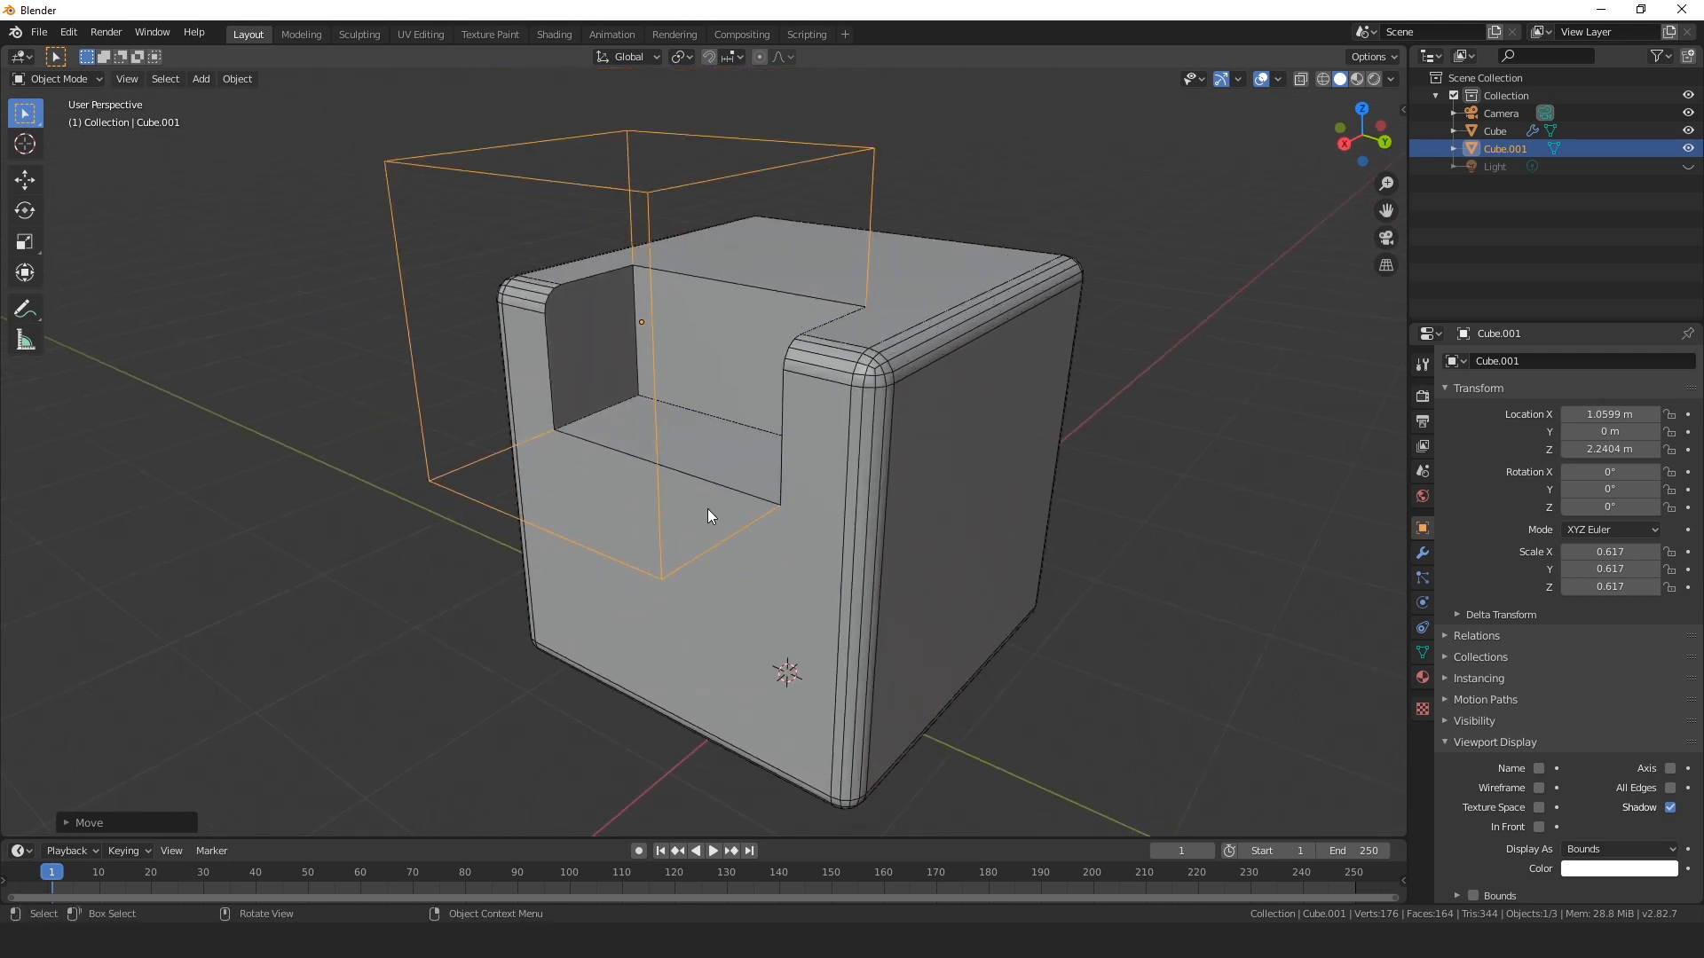
Undo the cutter cube's X move and its Bounds display setting.
key(ctrl+z)
key(ctrl+z)
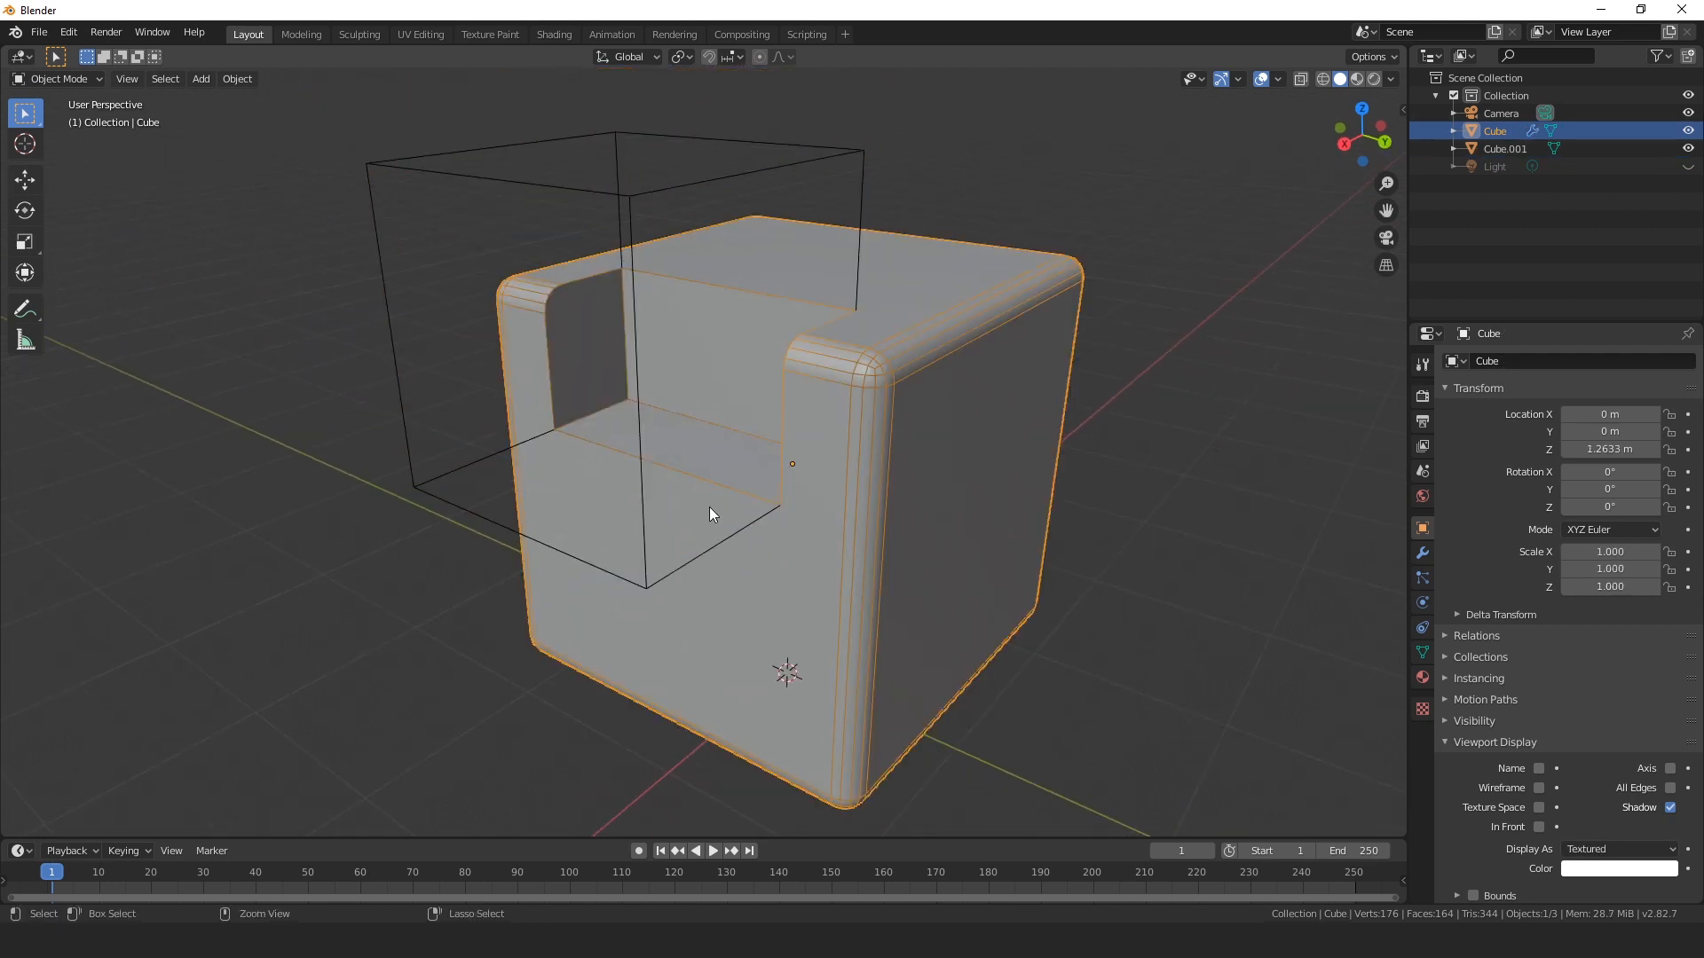
key(ctrl+shift+z)
key(ctrl+z)
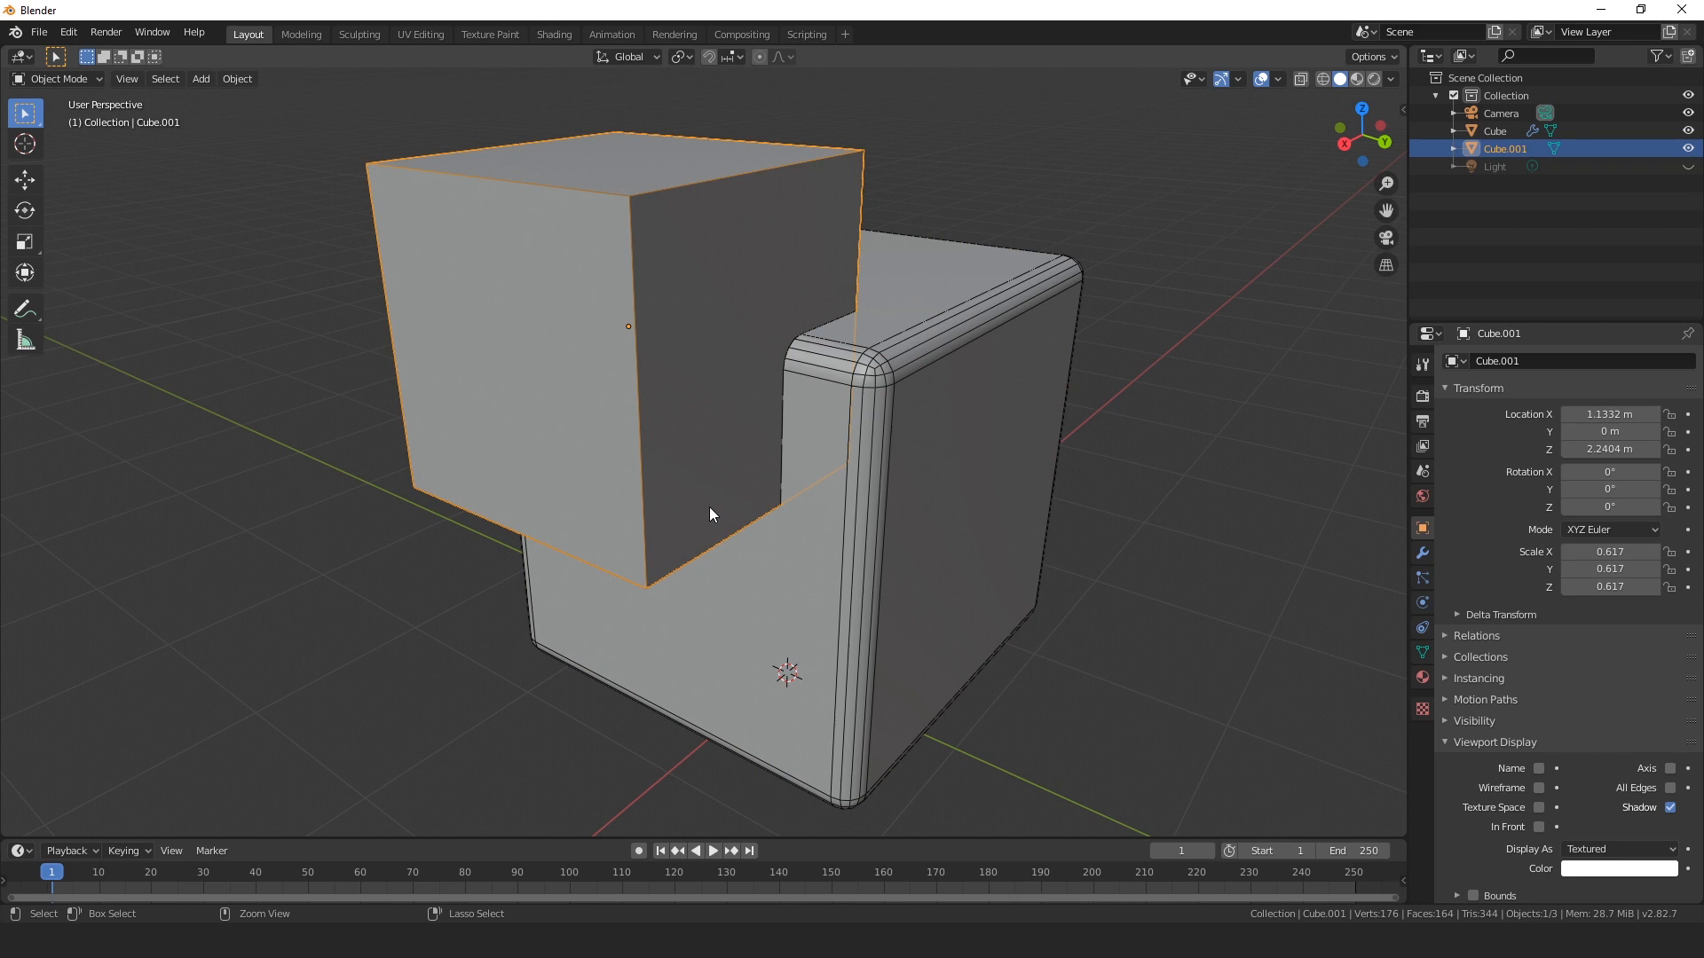
Remove the Boolean modifier from the bevelled cube, keeping only its Bevel modifier.
click(1421, 554)
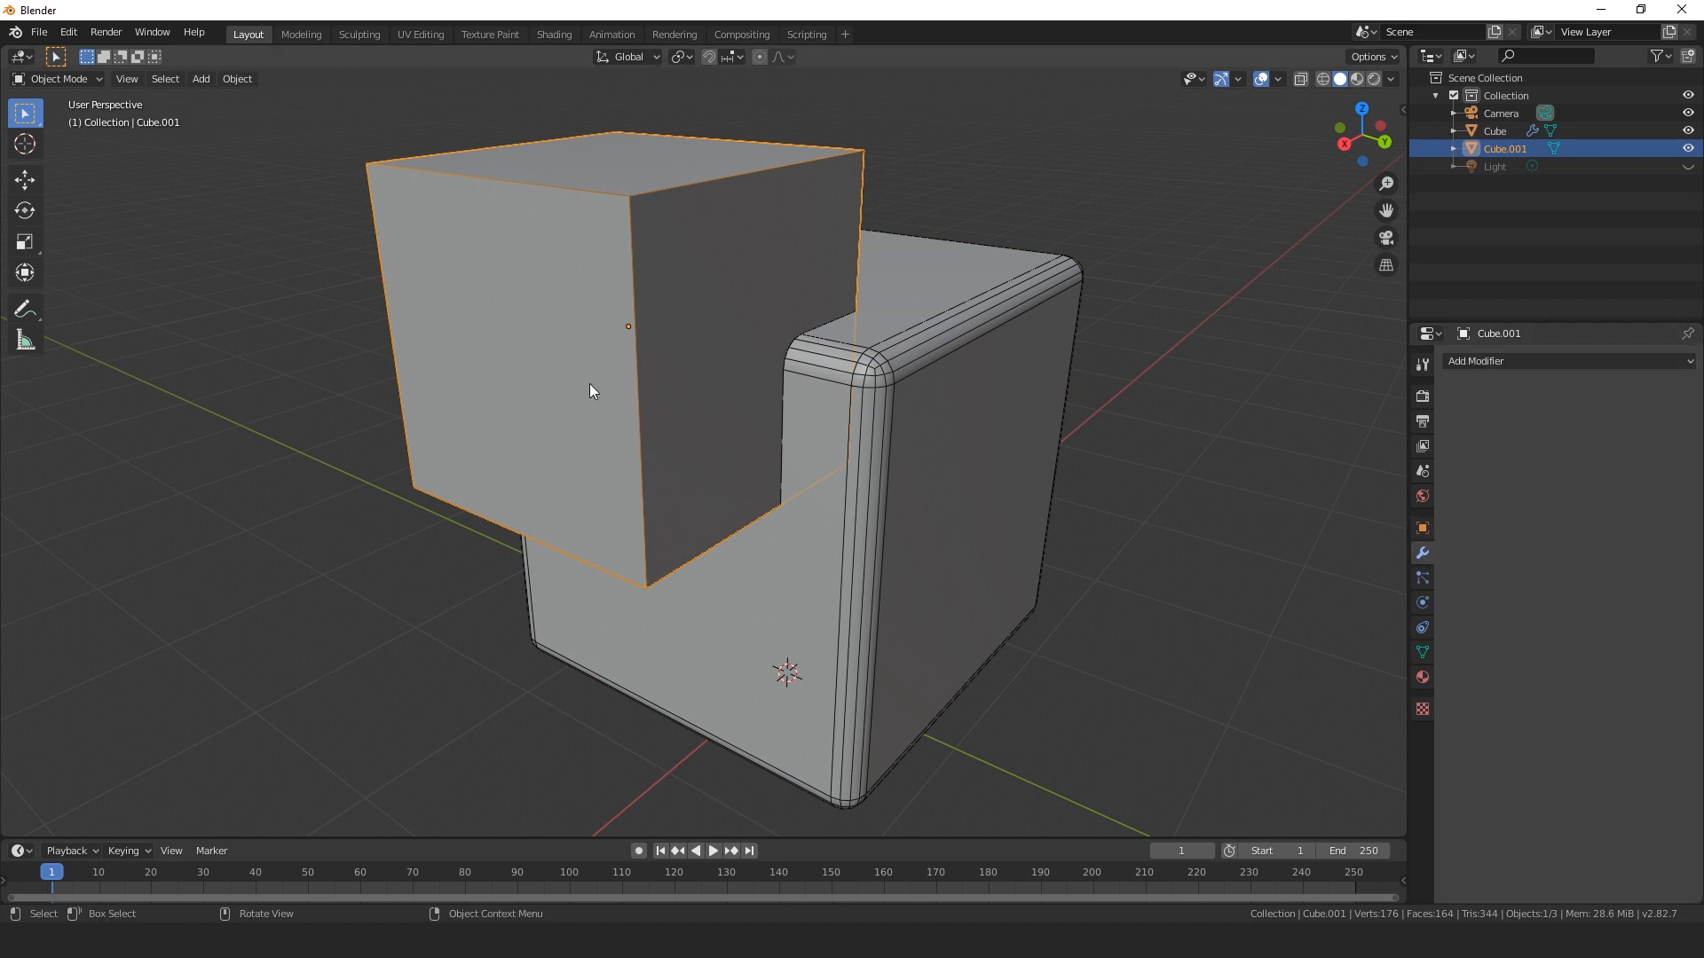
scroll(592, 391, down, 2)
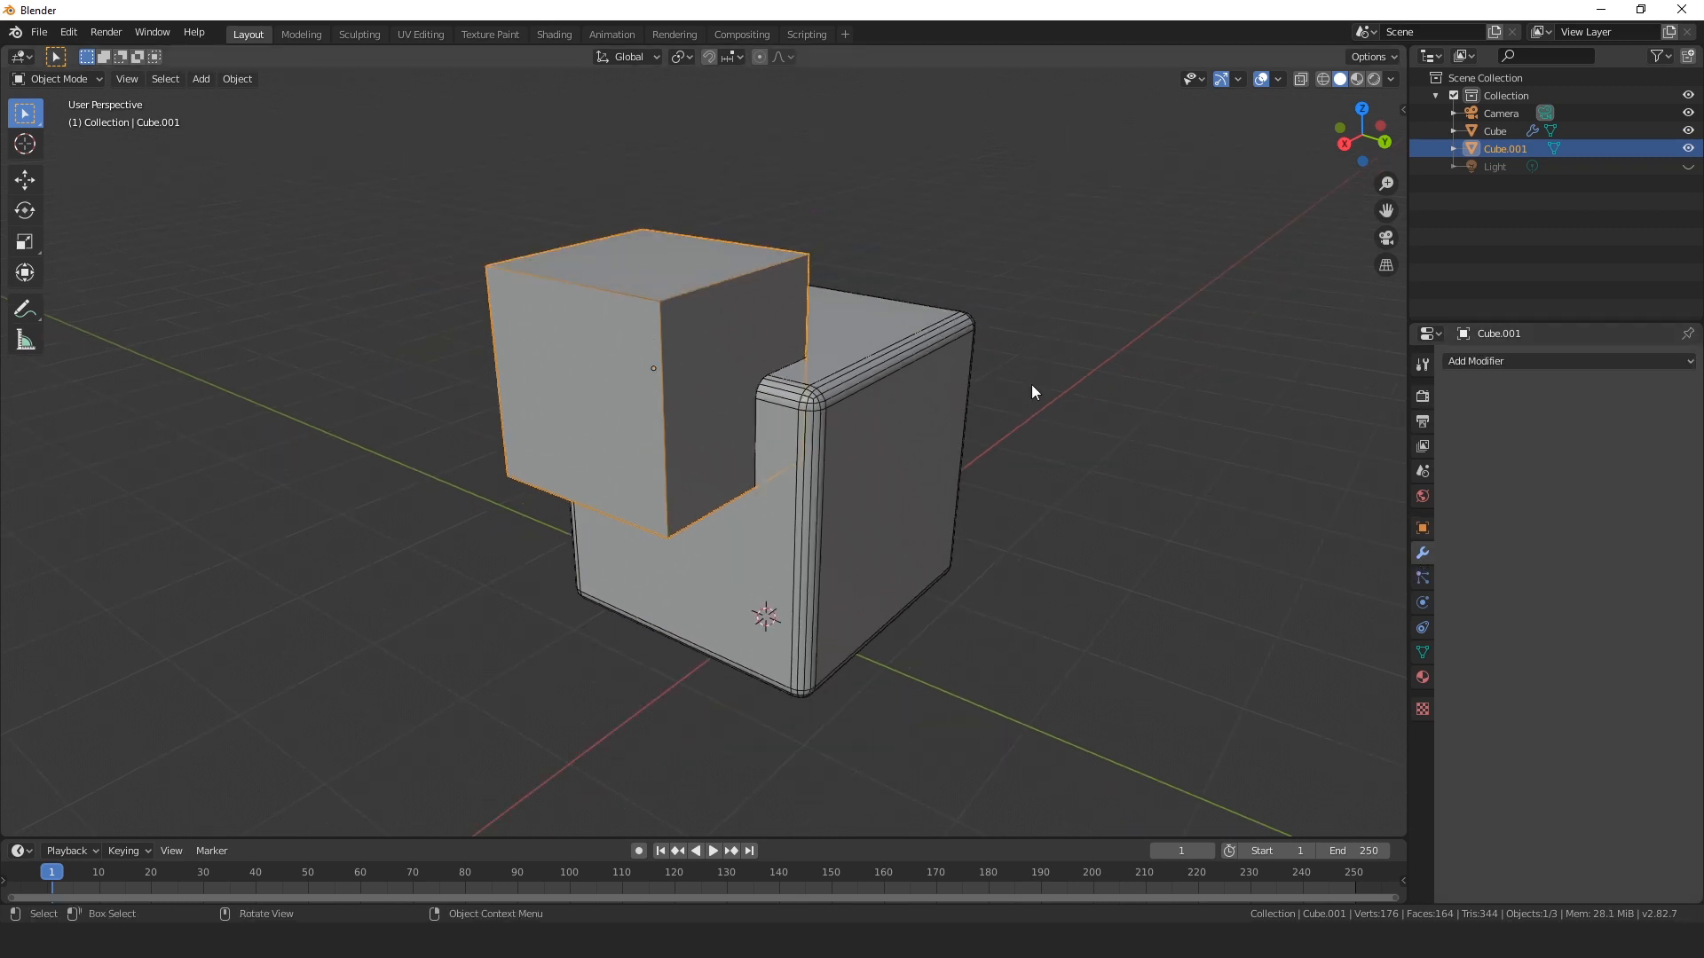
click(866, 394)
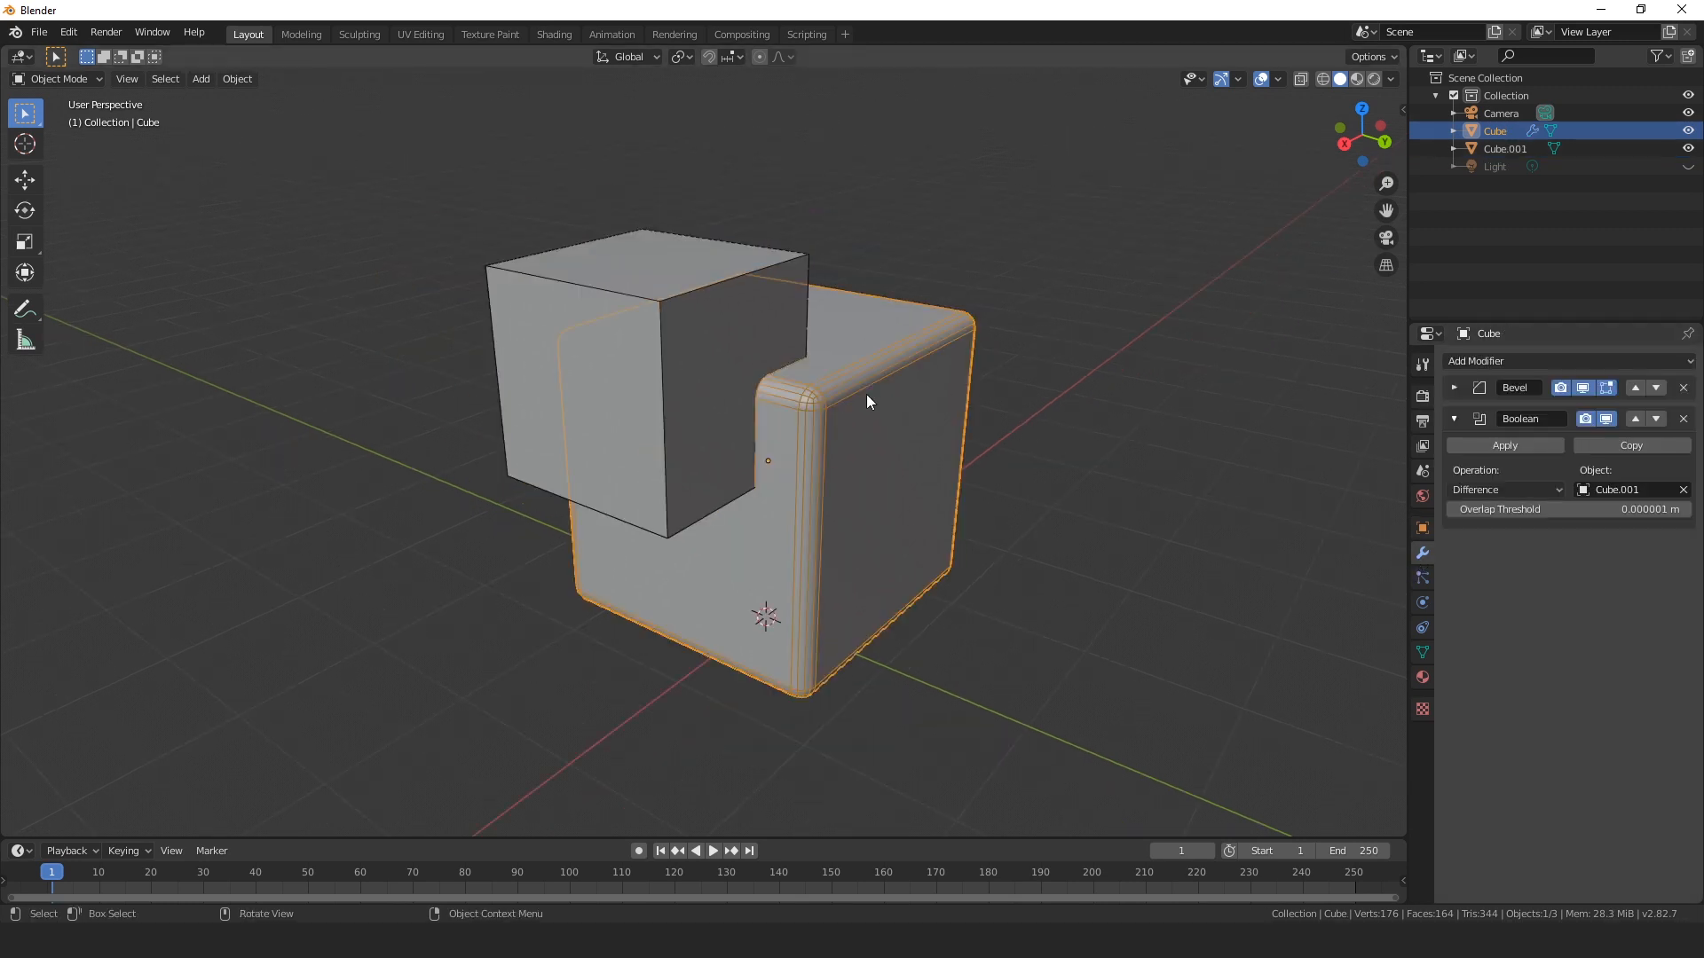
click(1683, 421)
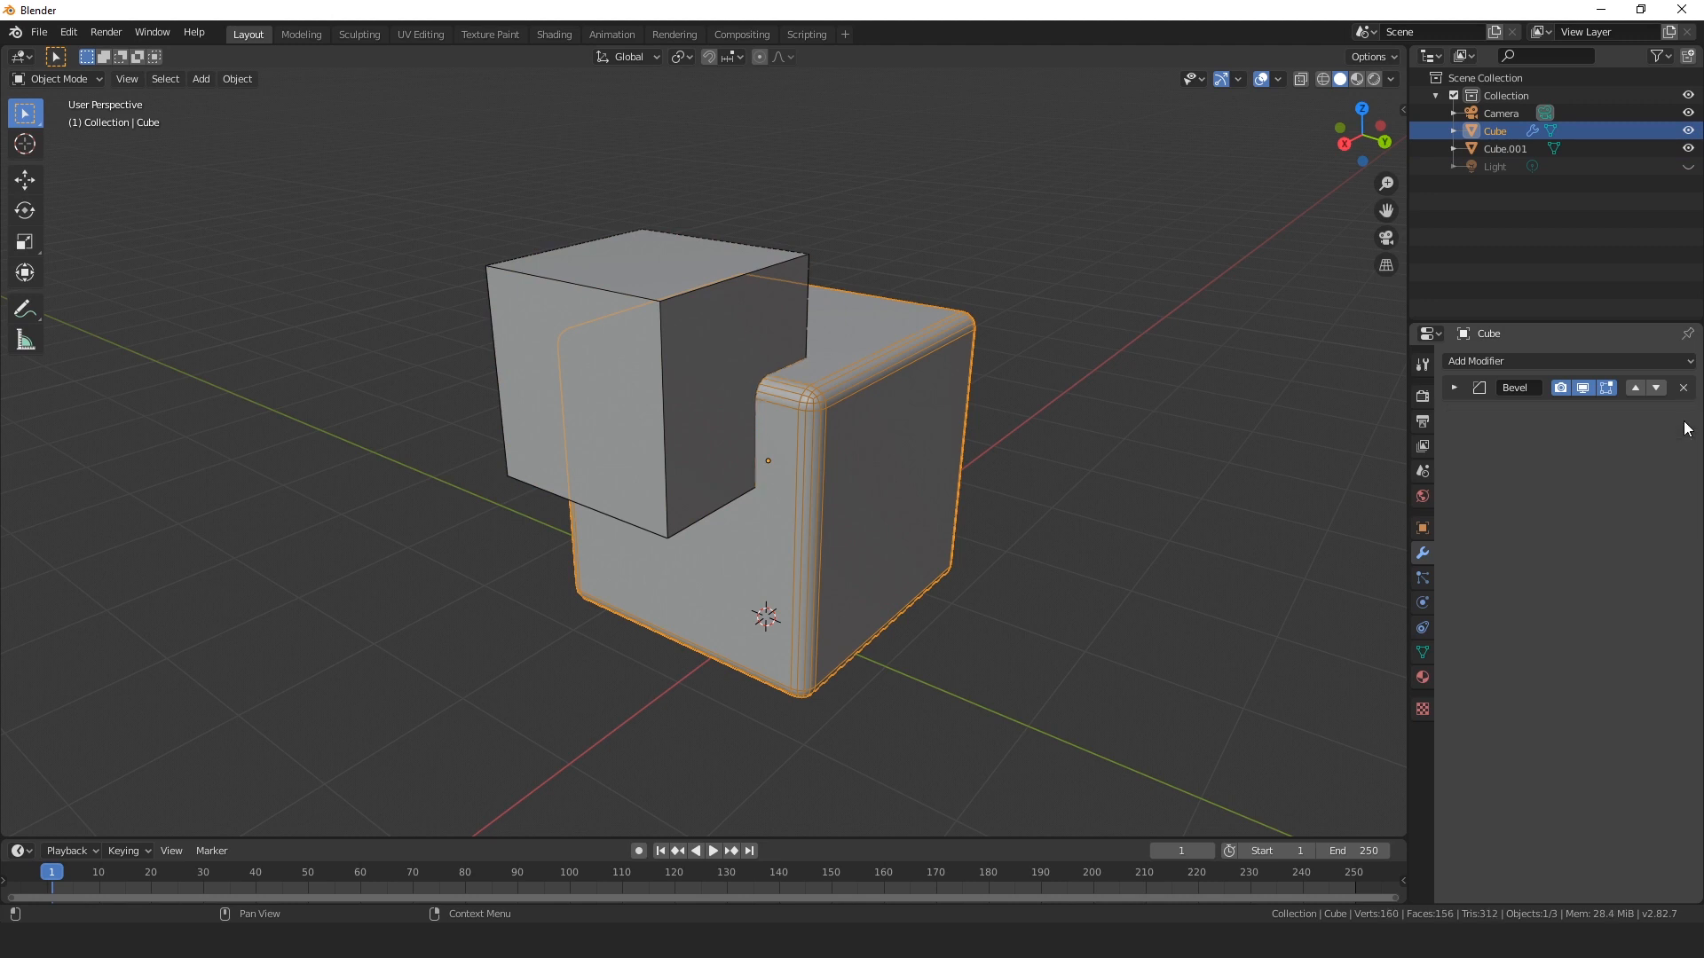
Move the smaller cube outward along the X axis, away from the bevelled cube's front face.
click(675, 374)
key(g)
key(x)
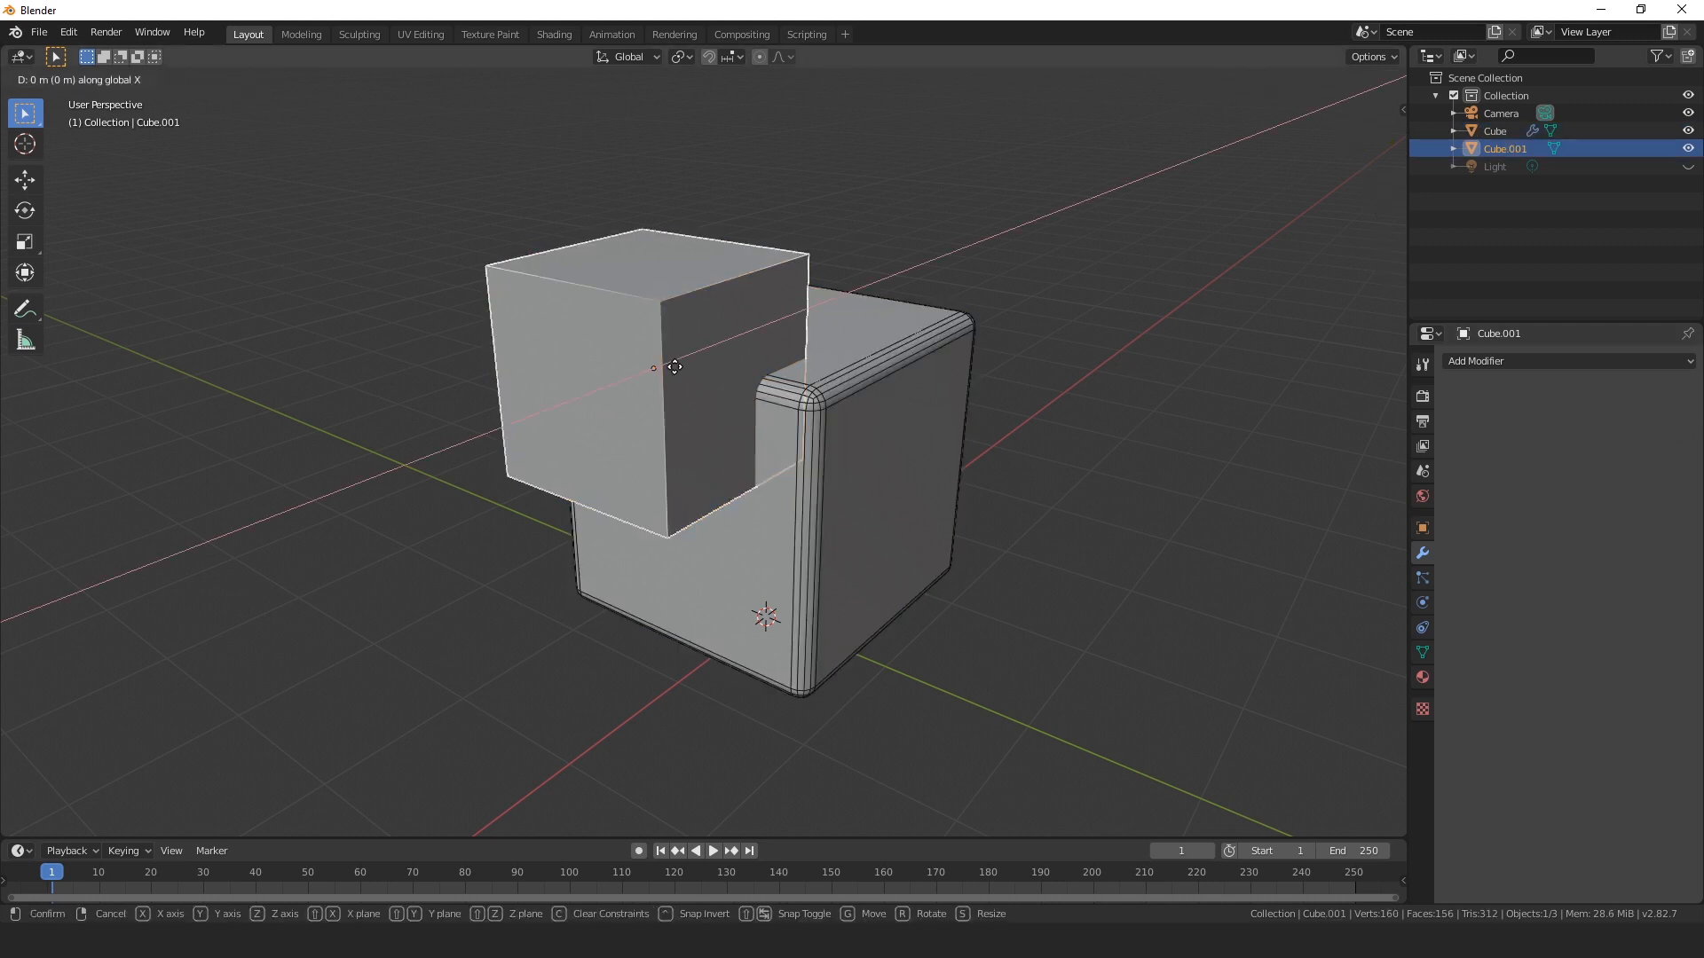
click(528, 424)
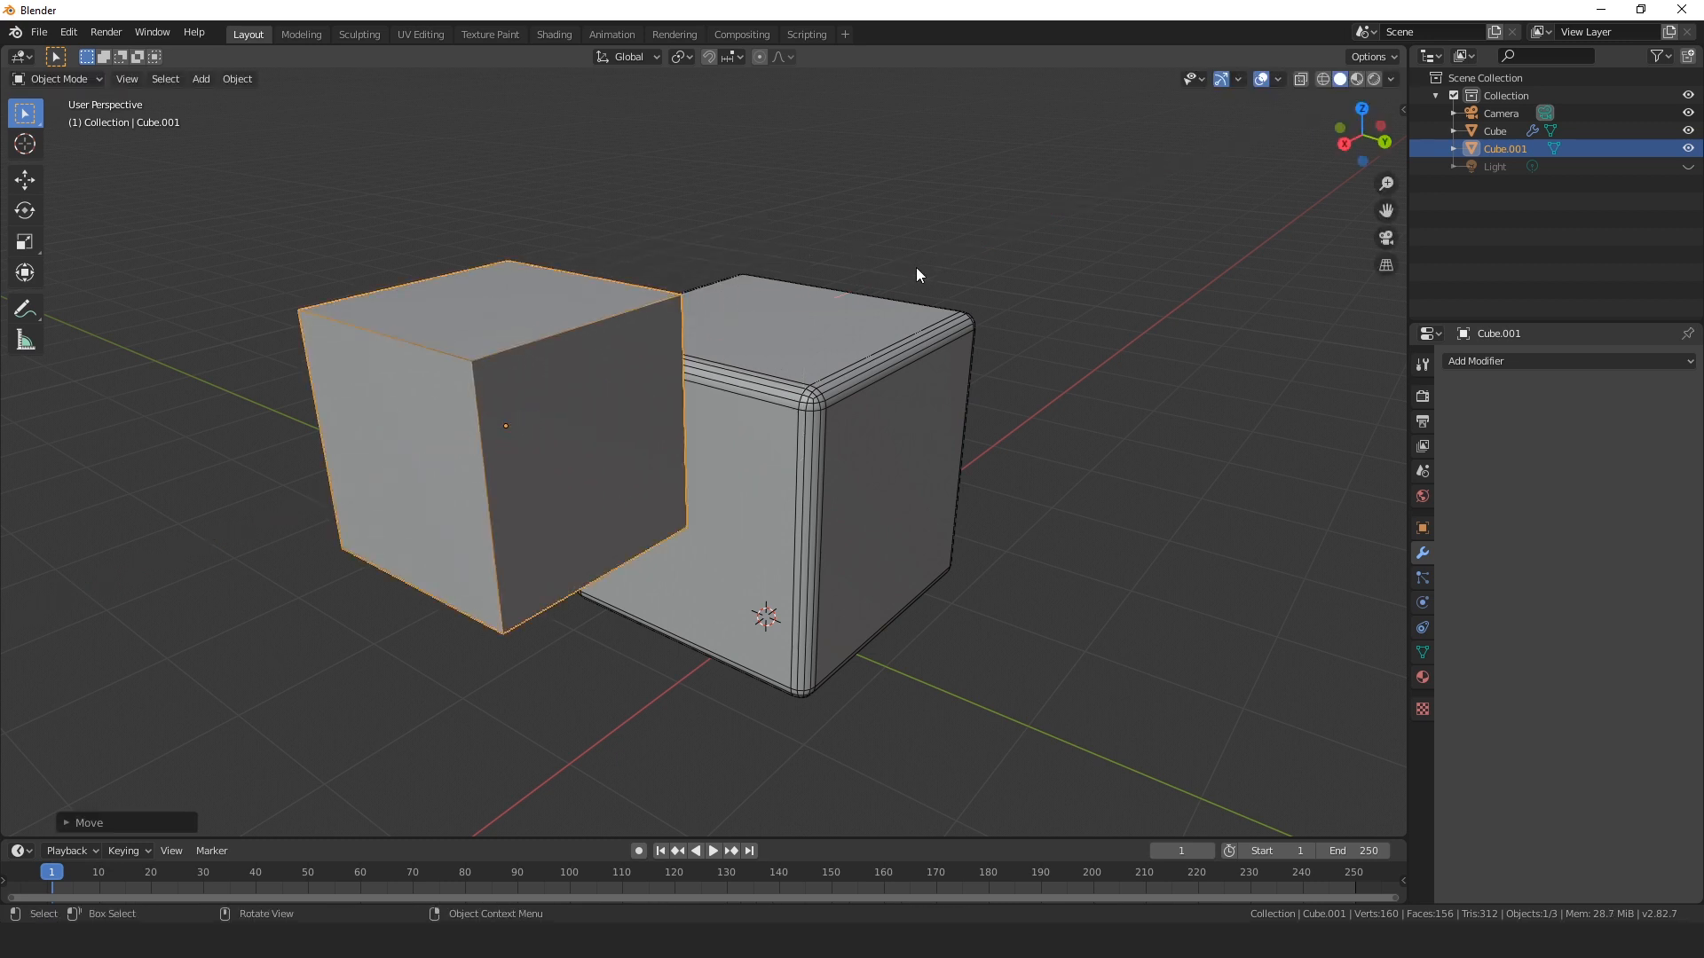
shift+middle_drag(795, 216, 819, 237)
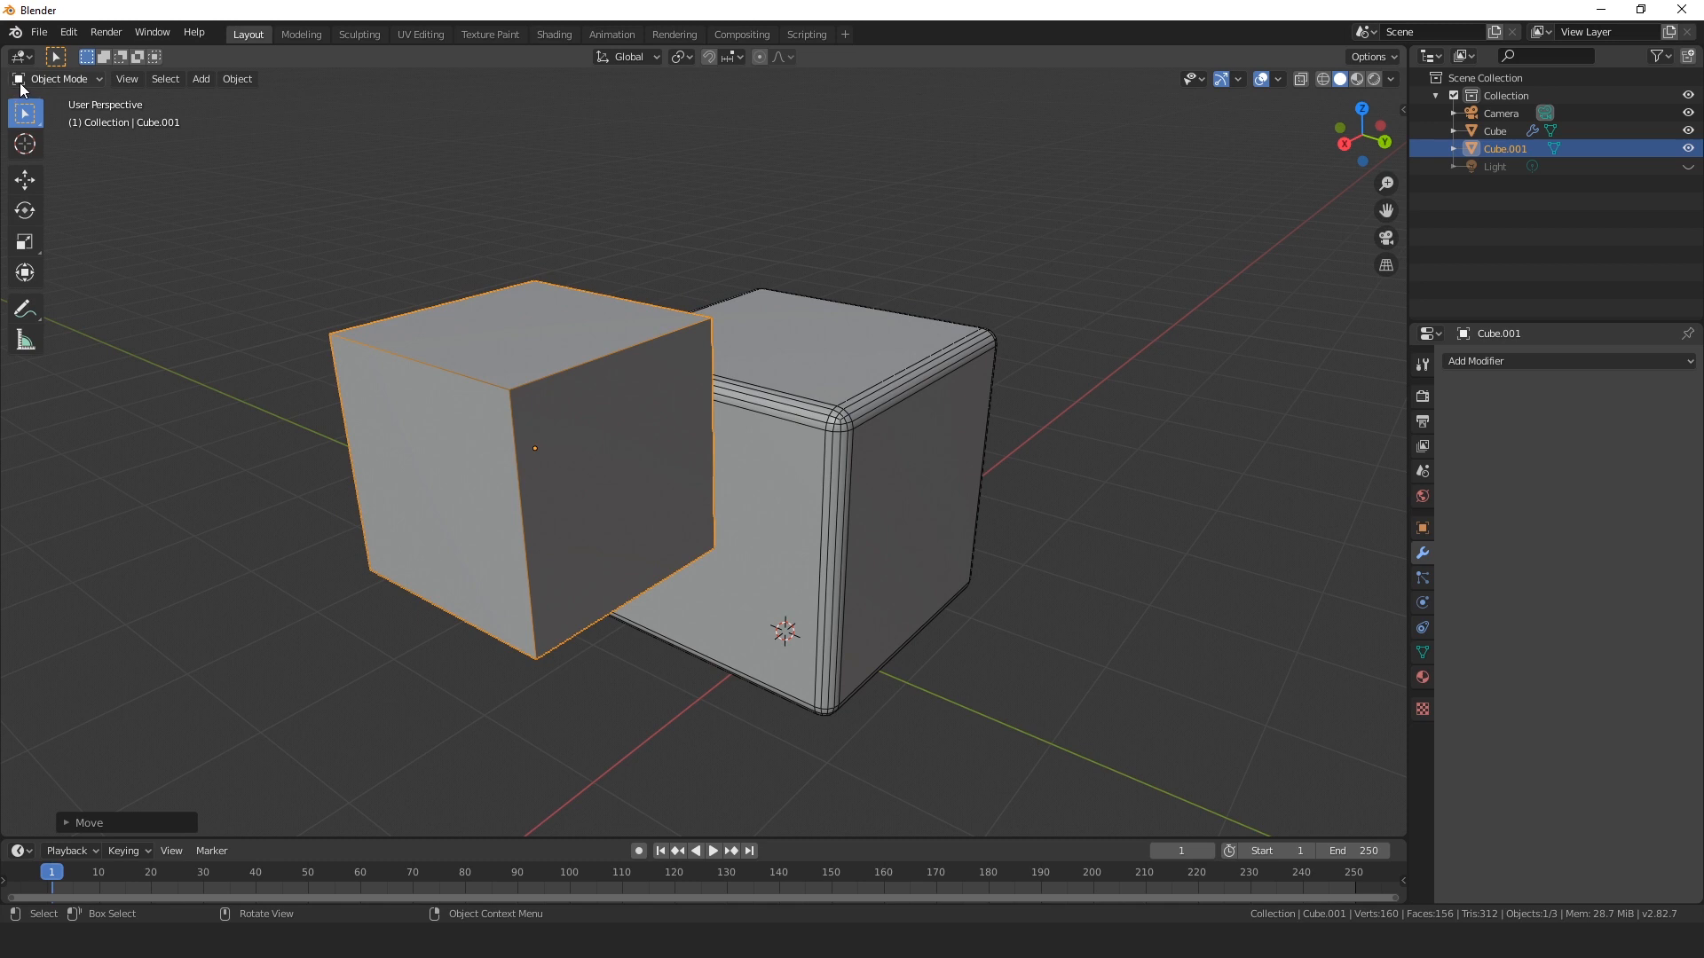
Find the Object: Bool Tool add-on in the preferences by searching for BOOL, enable it and close the preferences.
click(73, 35)
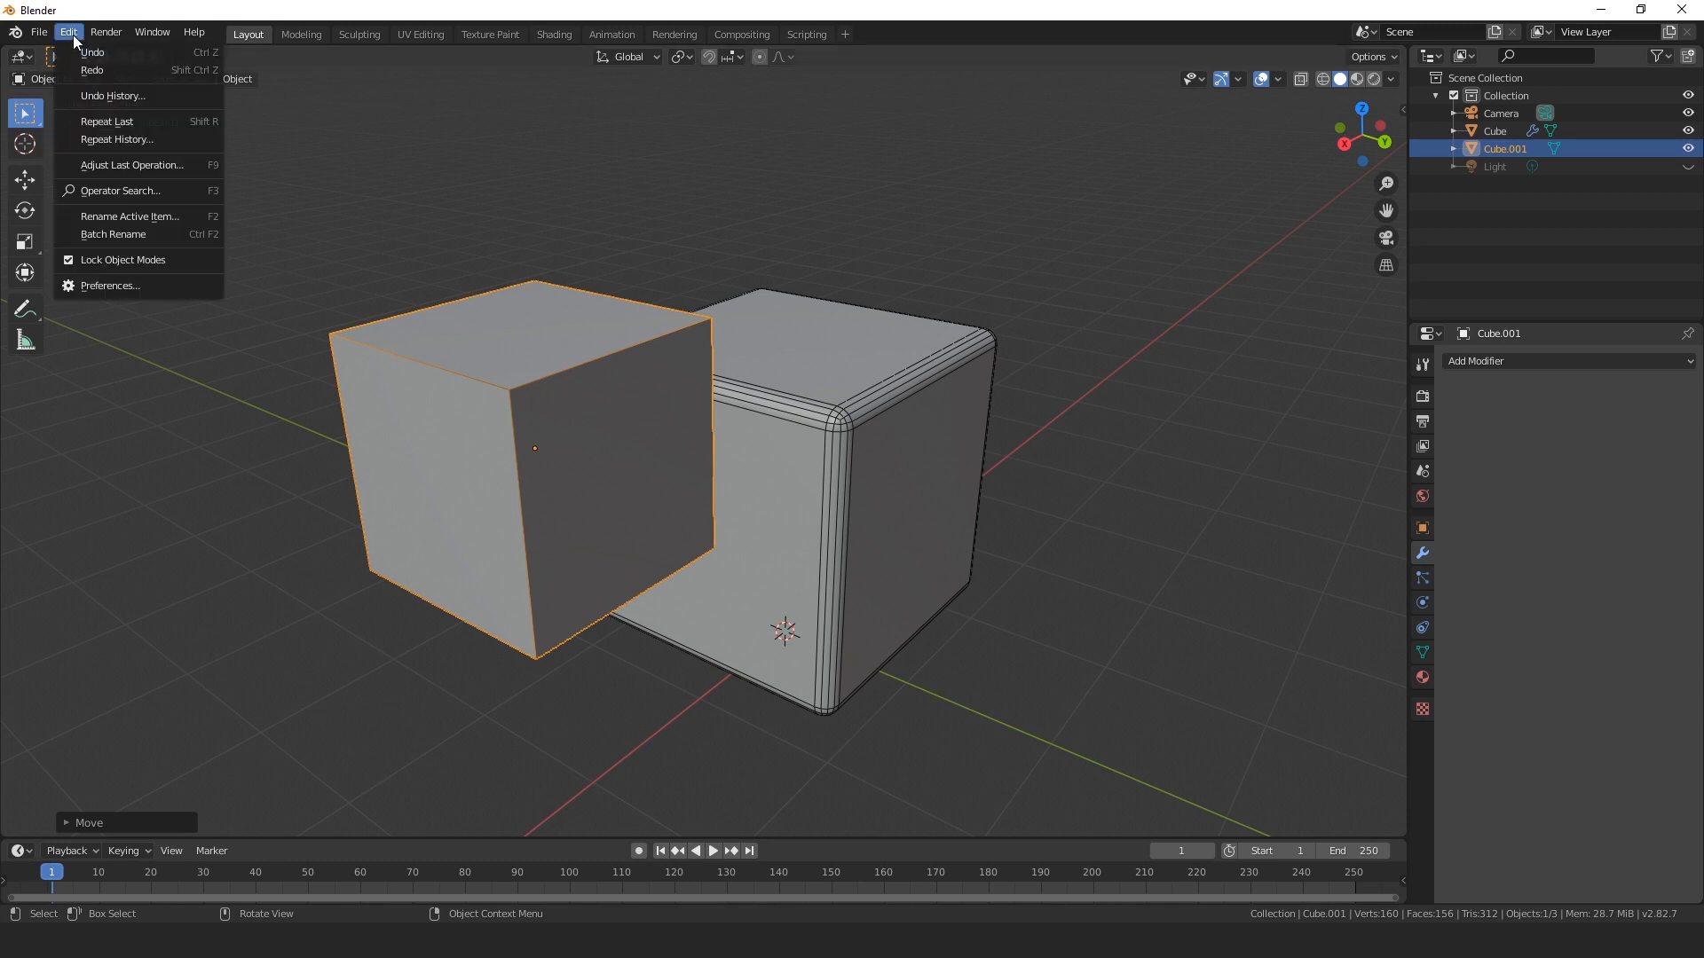
click(110, 289)
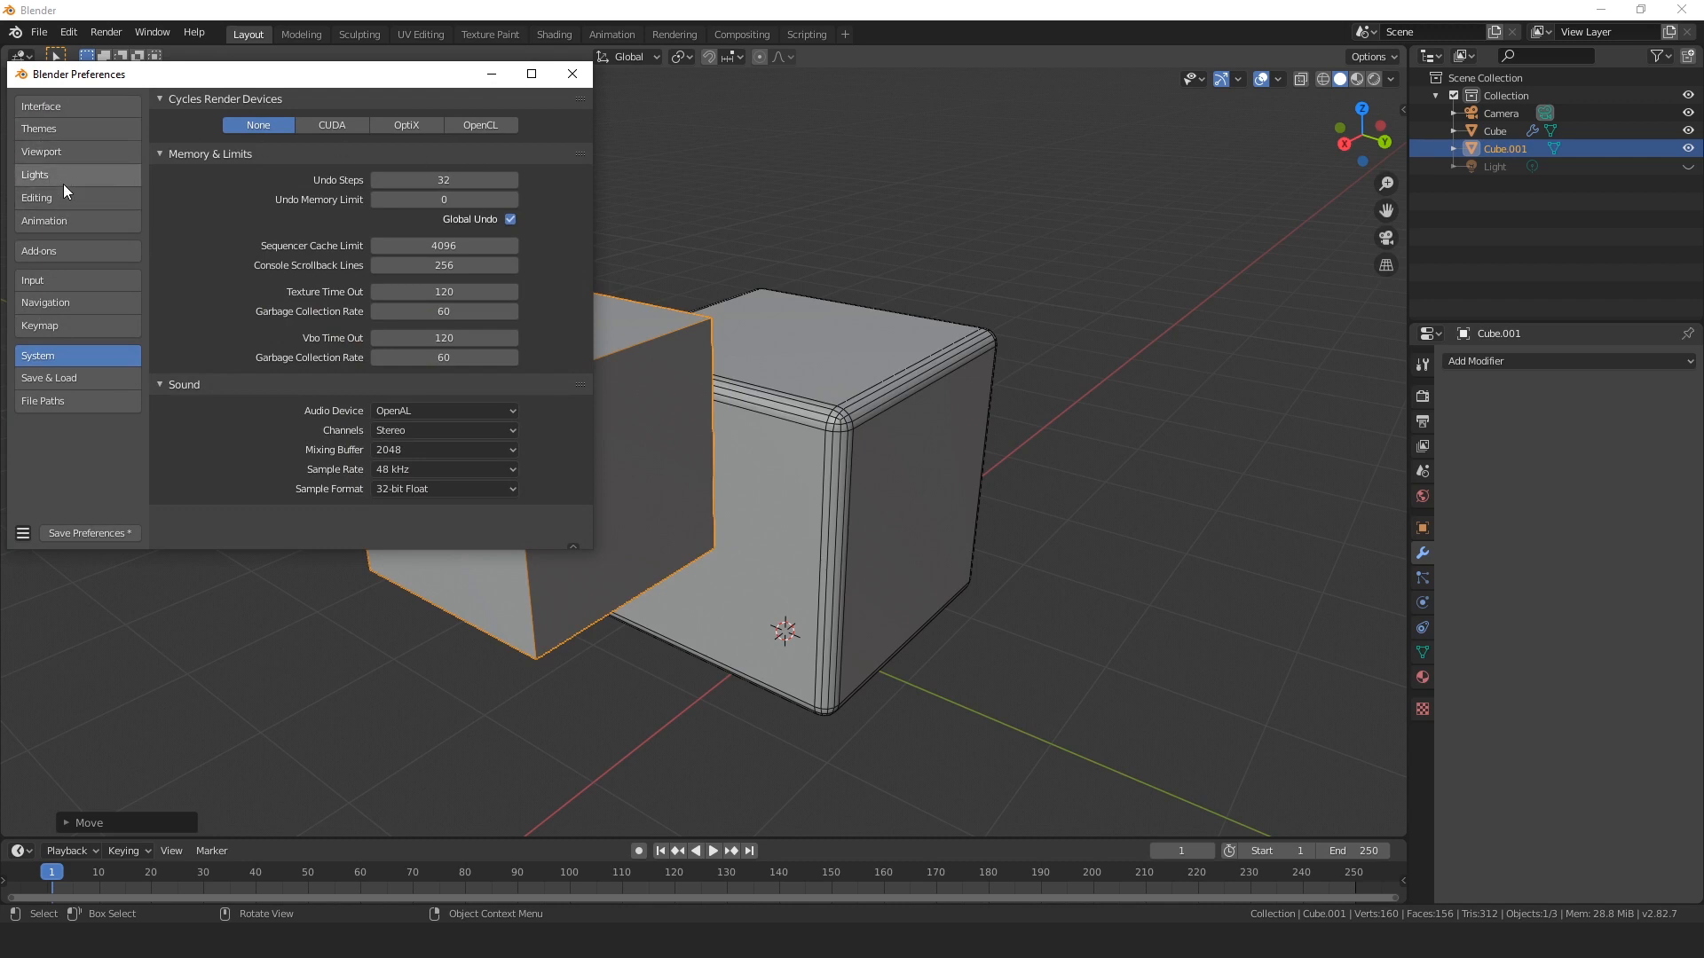
click(53, 250)
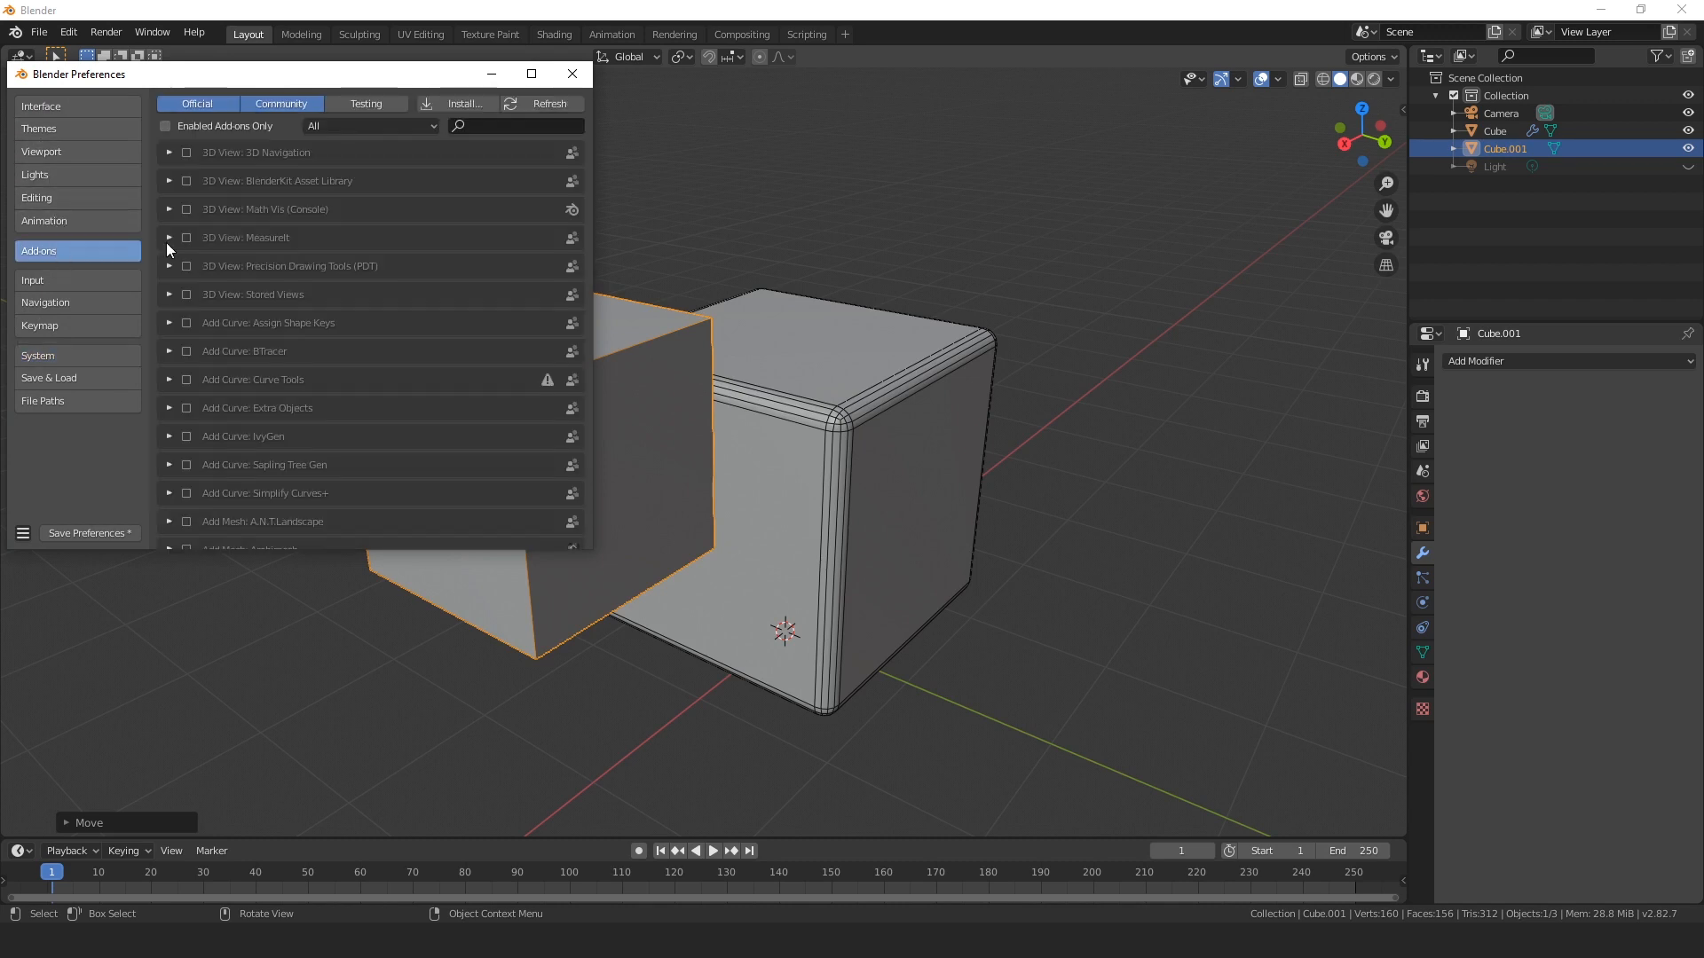
click(516, 124)
text(BOOL)
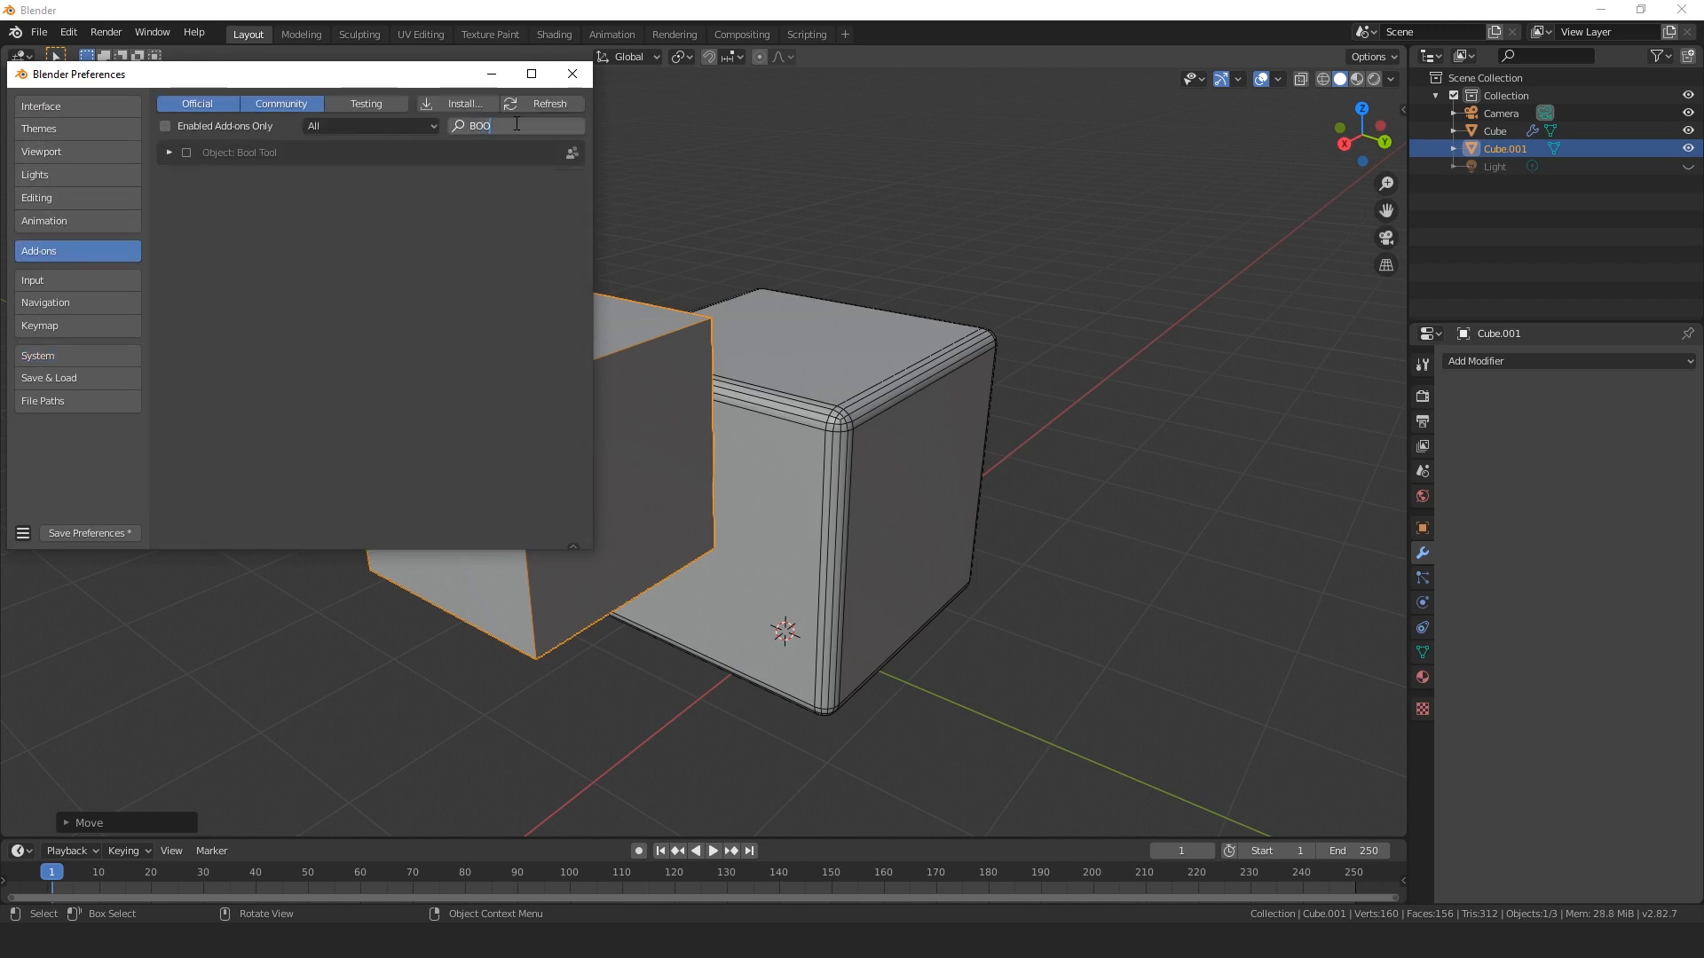
click(187, 155)
click(187, 155)
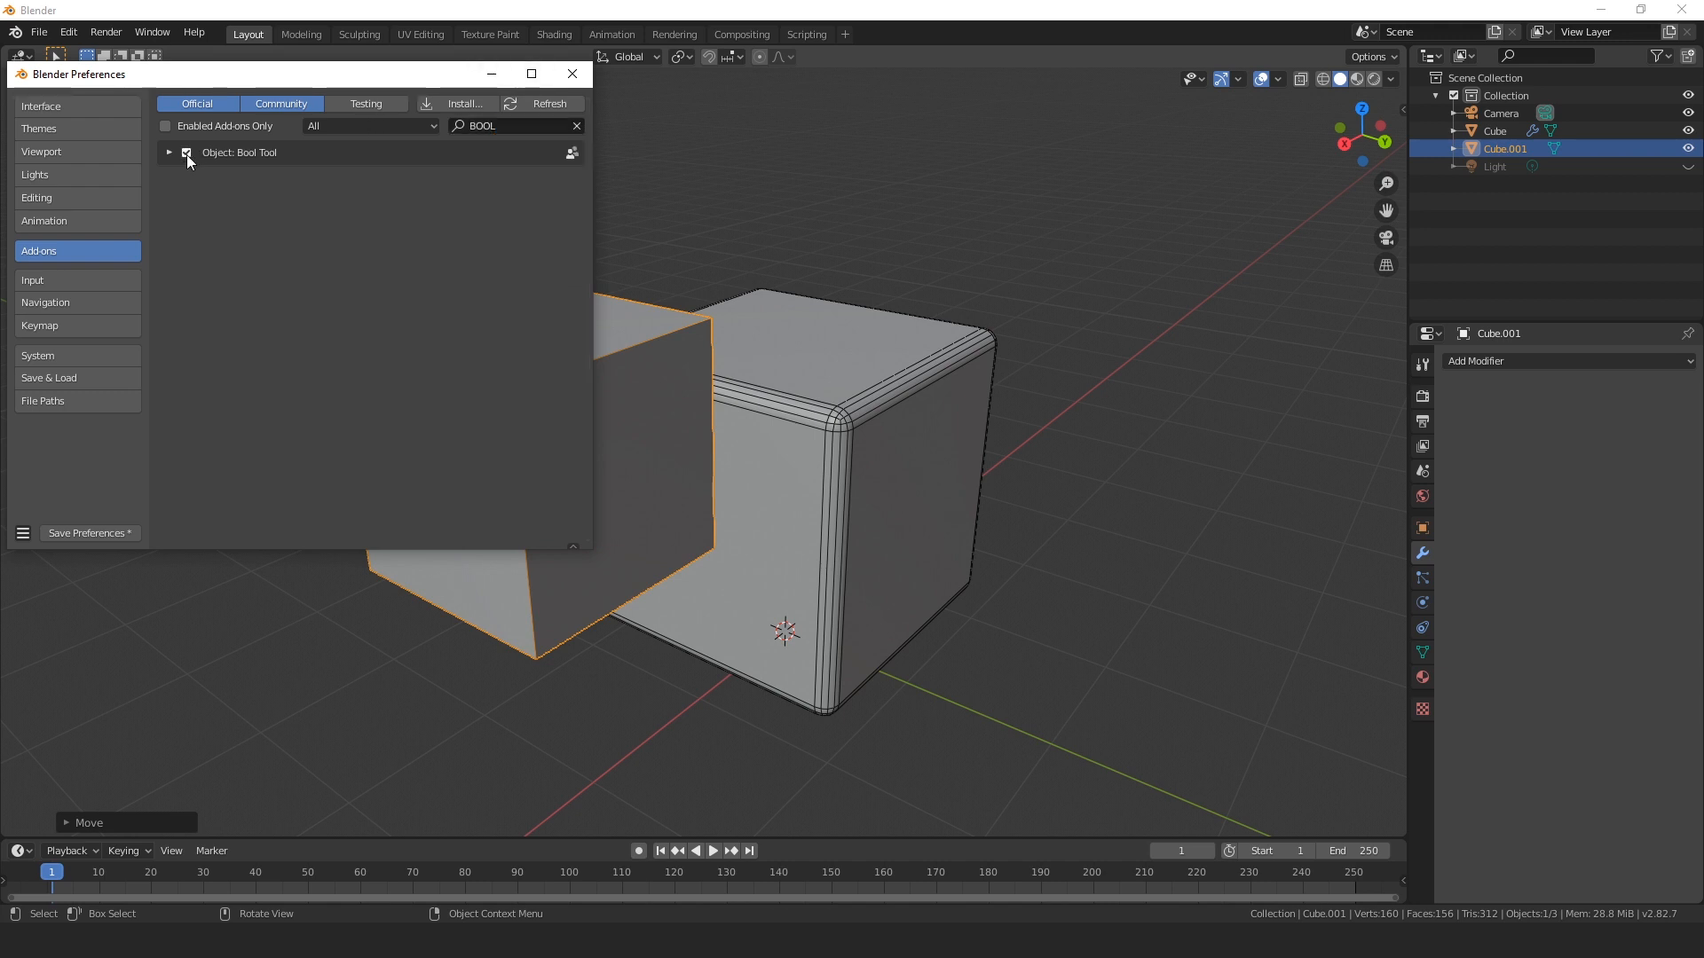
click(572, 71)
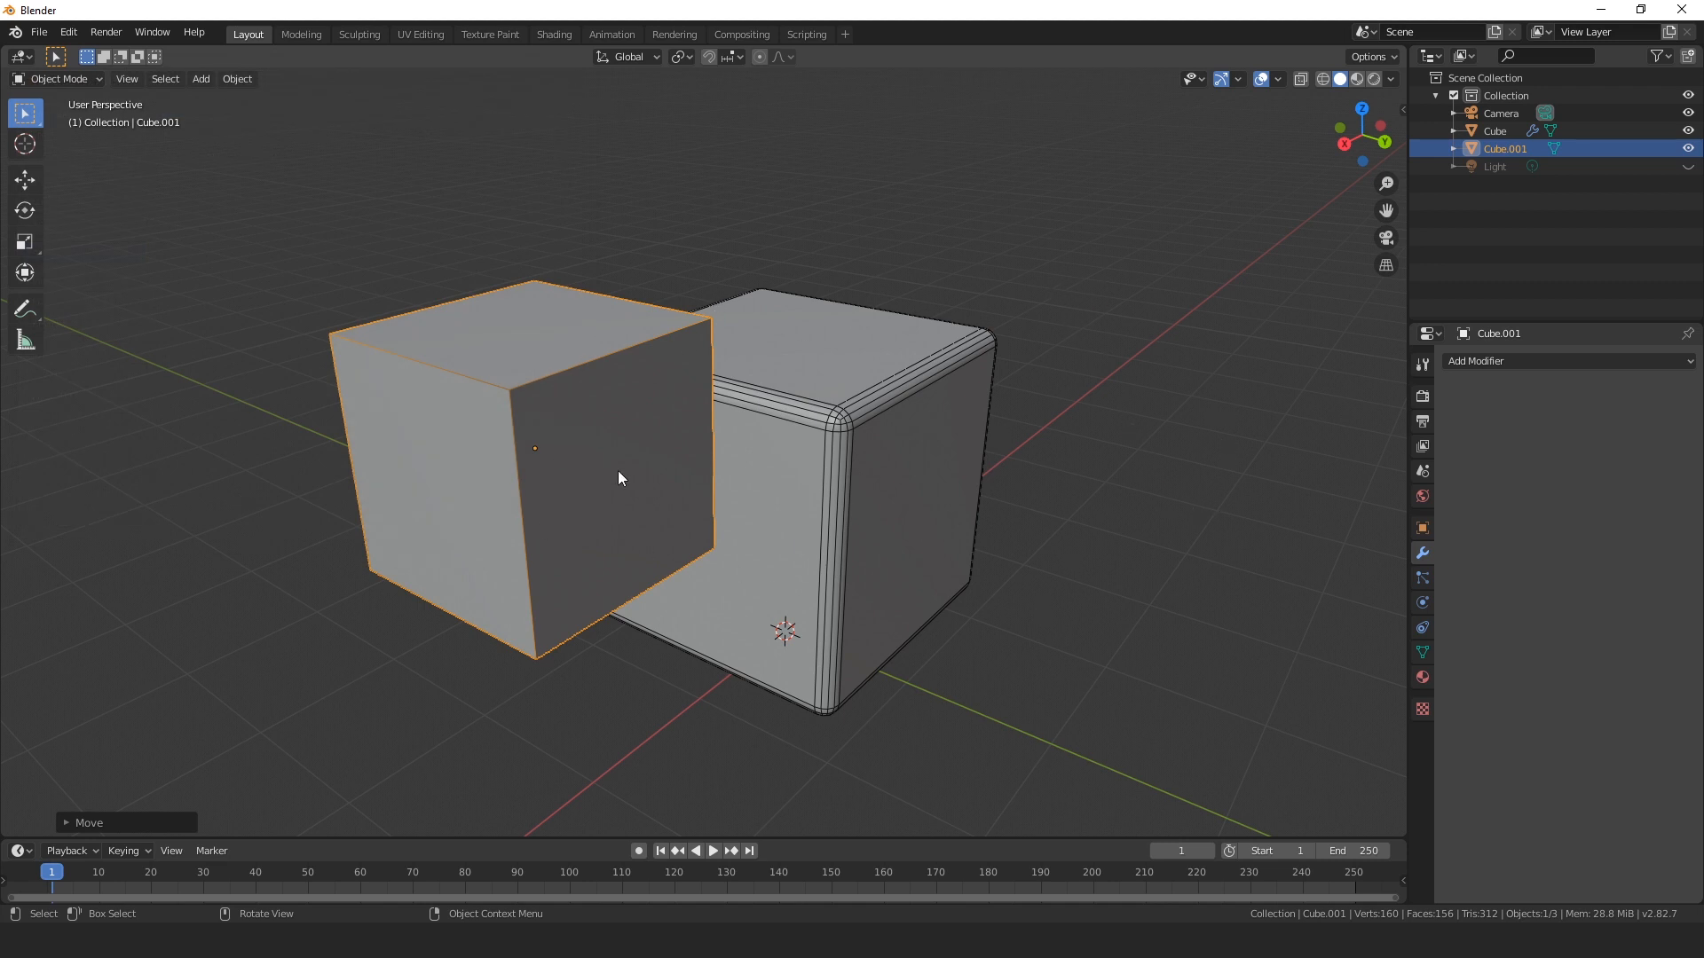
Move the smaller cube along the X axis until it overlaps the upper front edge of the bevelled cube.
middle_drag(641, 540, 642, 533)
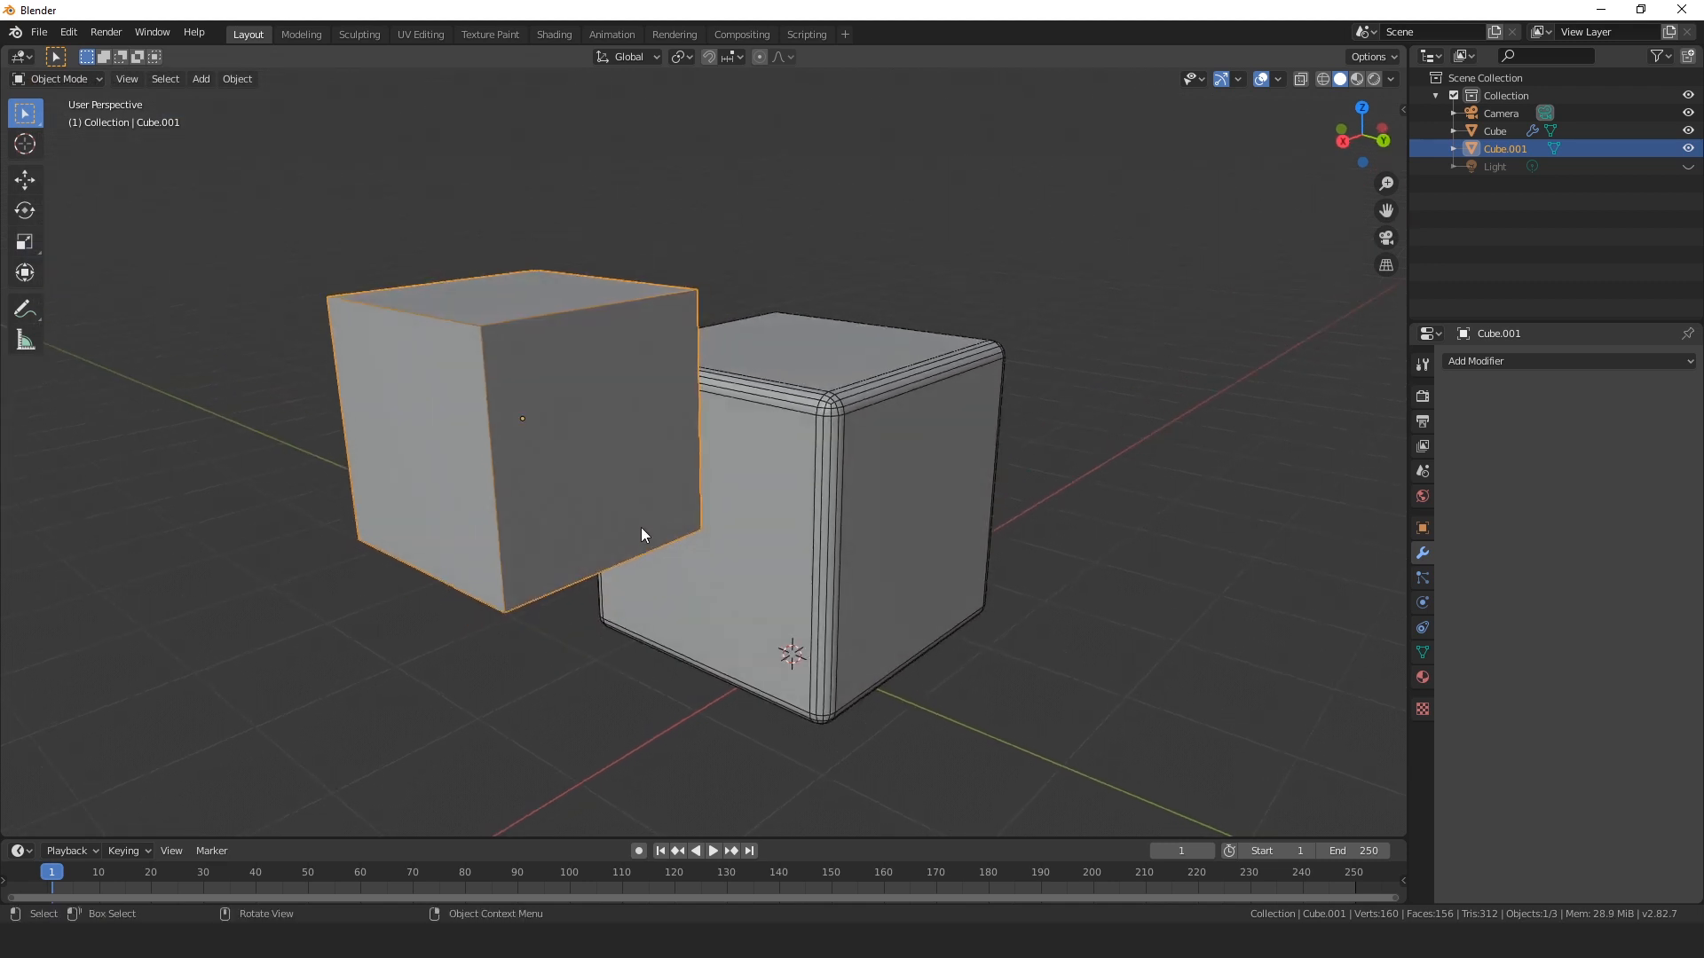
key(g)
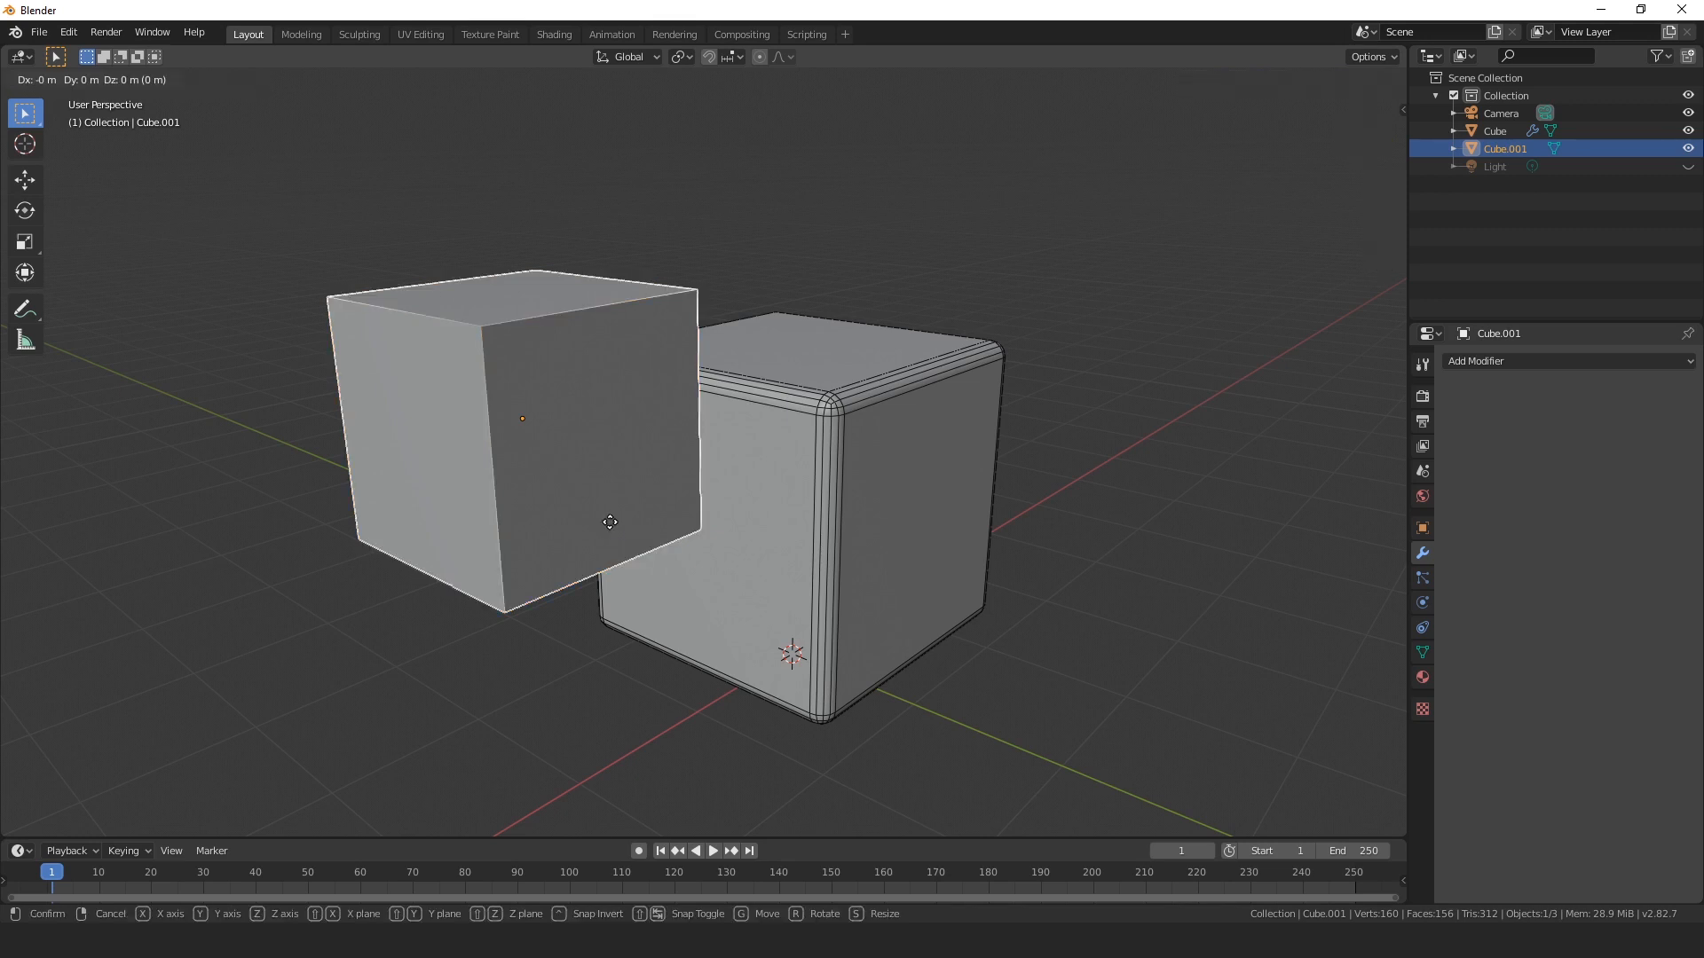
key(x)
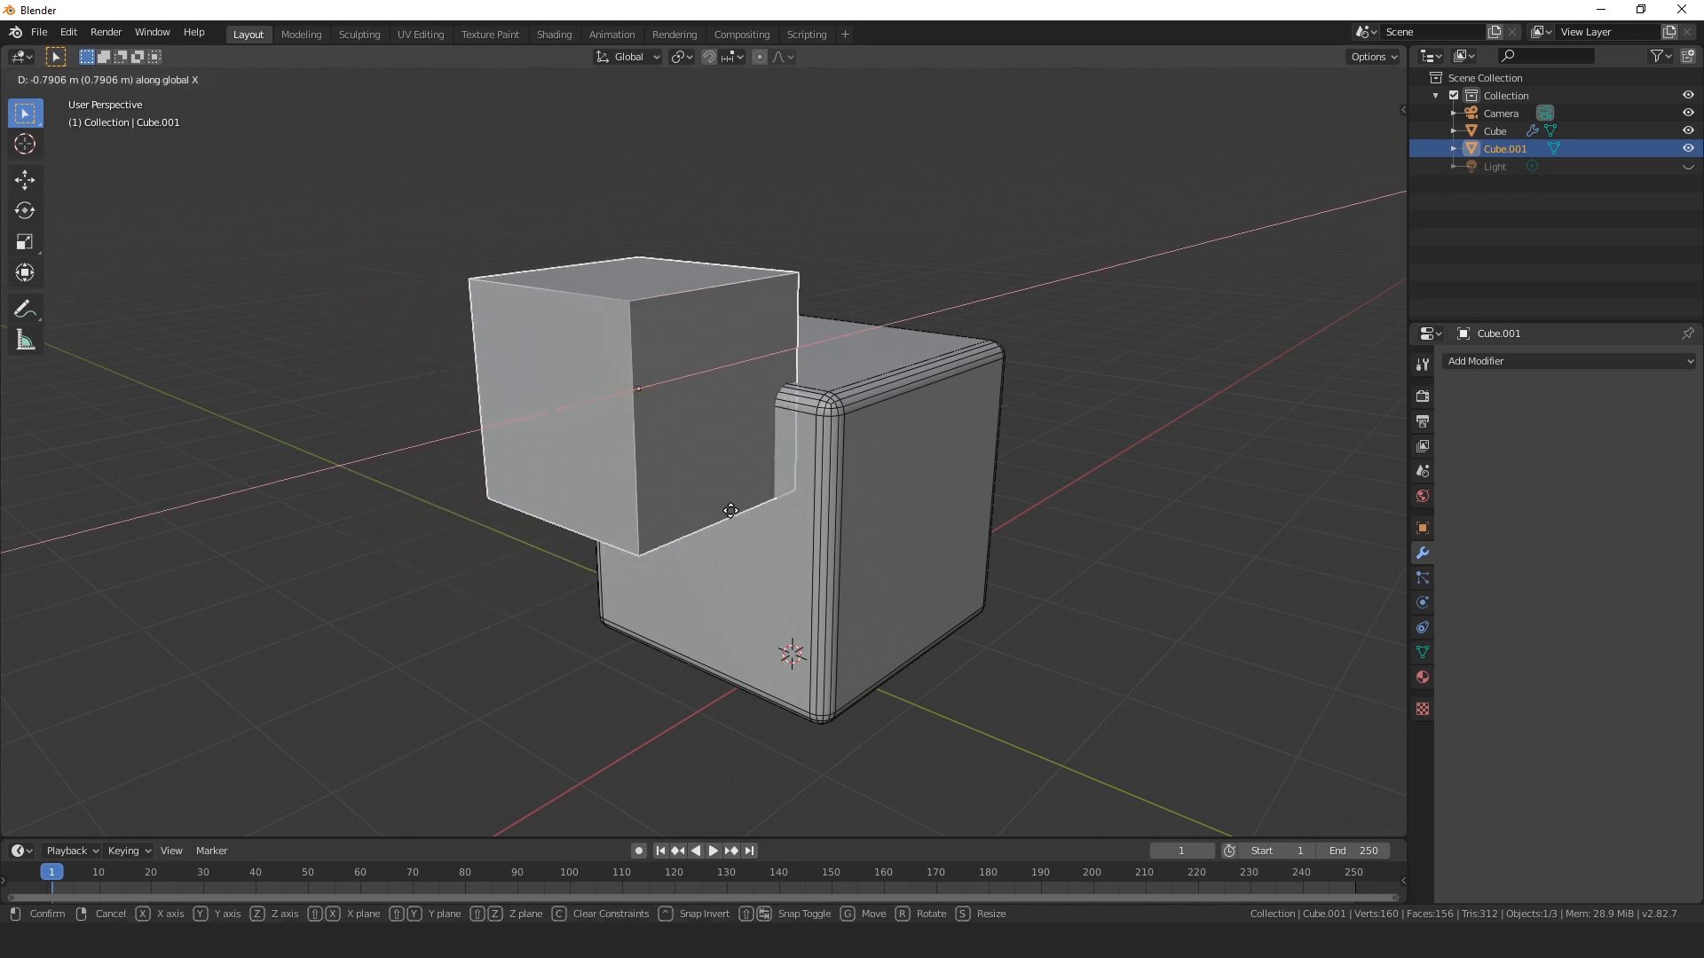
click(860, 513)
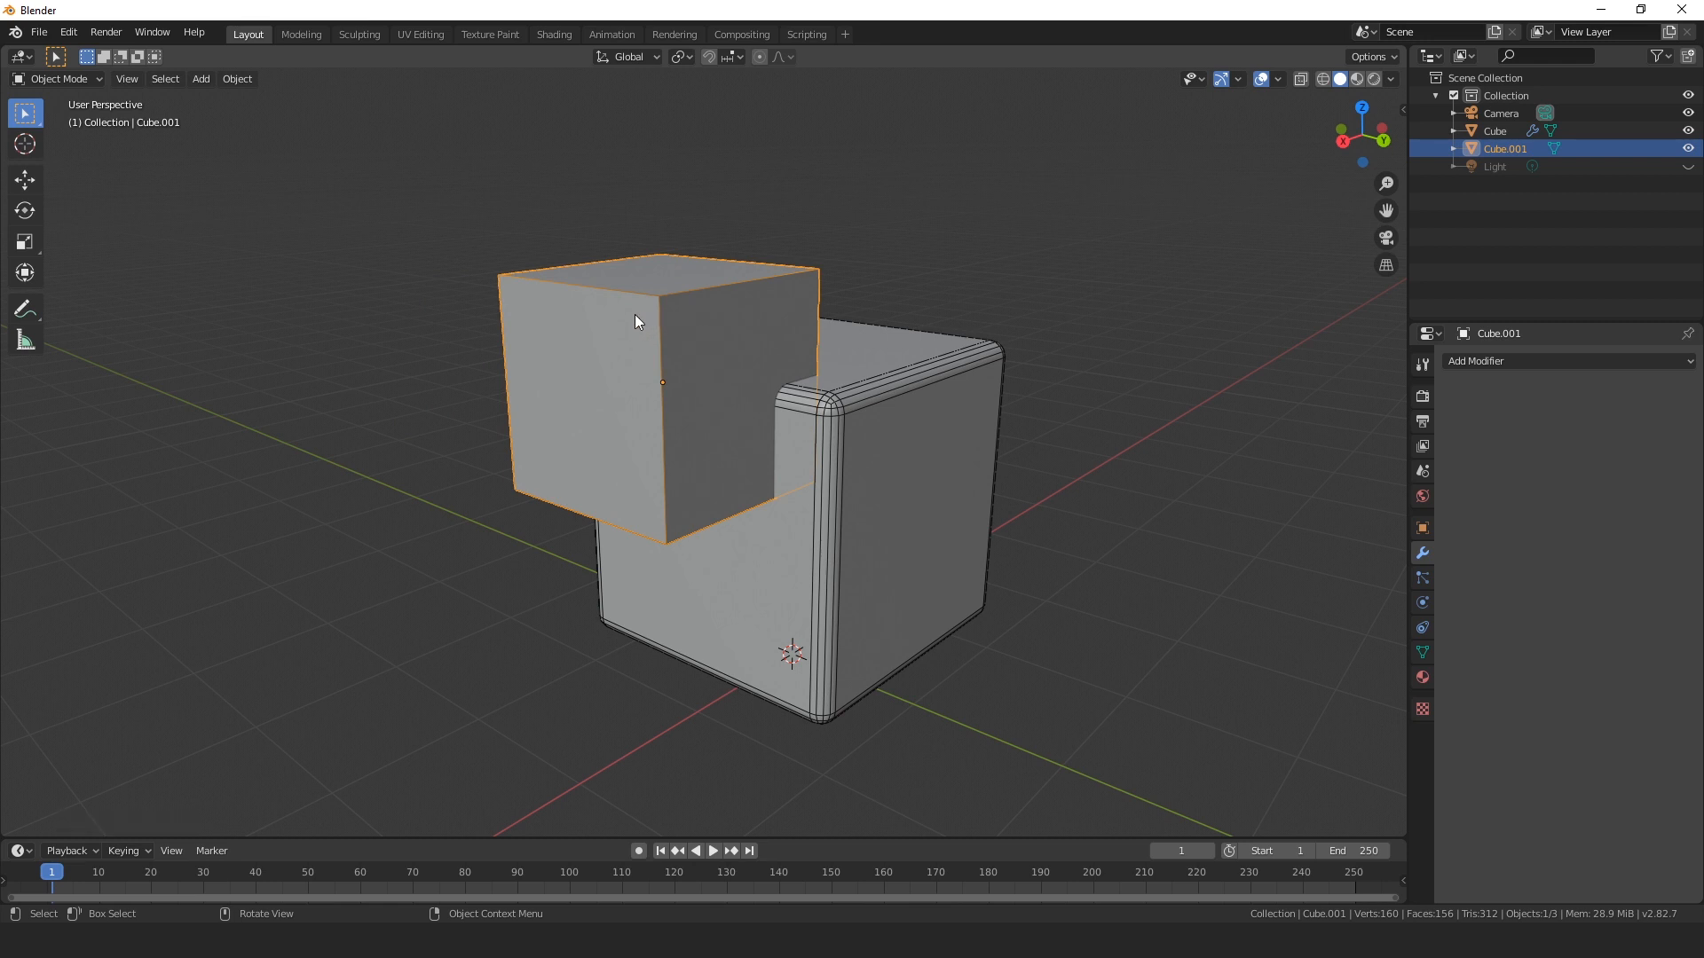
Subtract the smaller cube from the bevelled cube with a non-destructive Bool Tool Difference.
shift+click(933, 387)
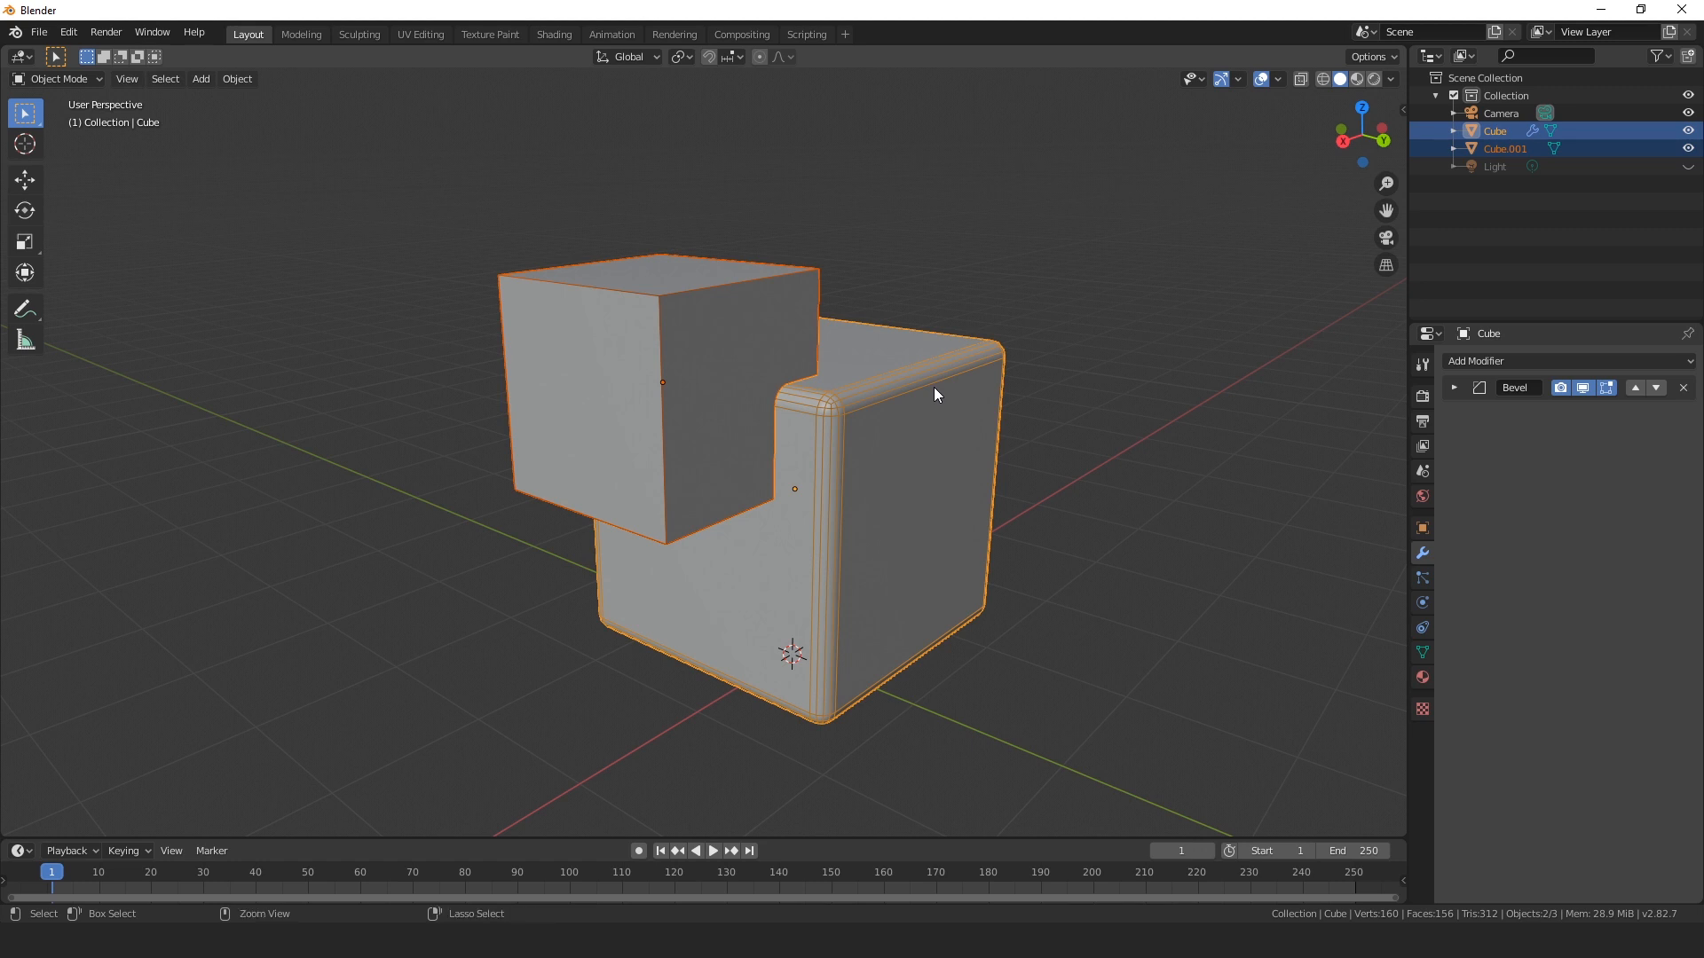
key(ctrl+KP_Subtract)
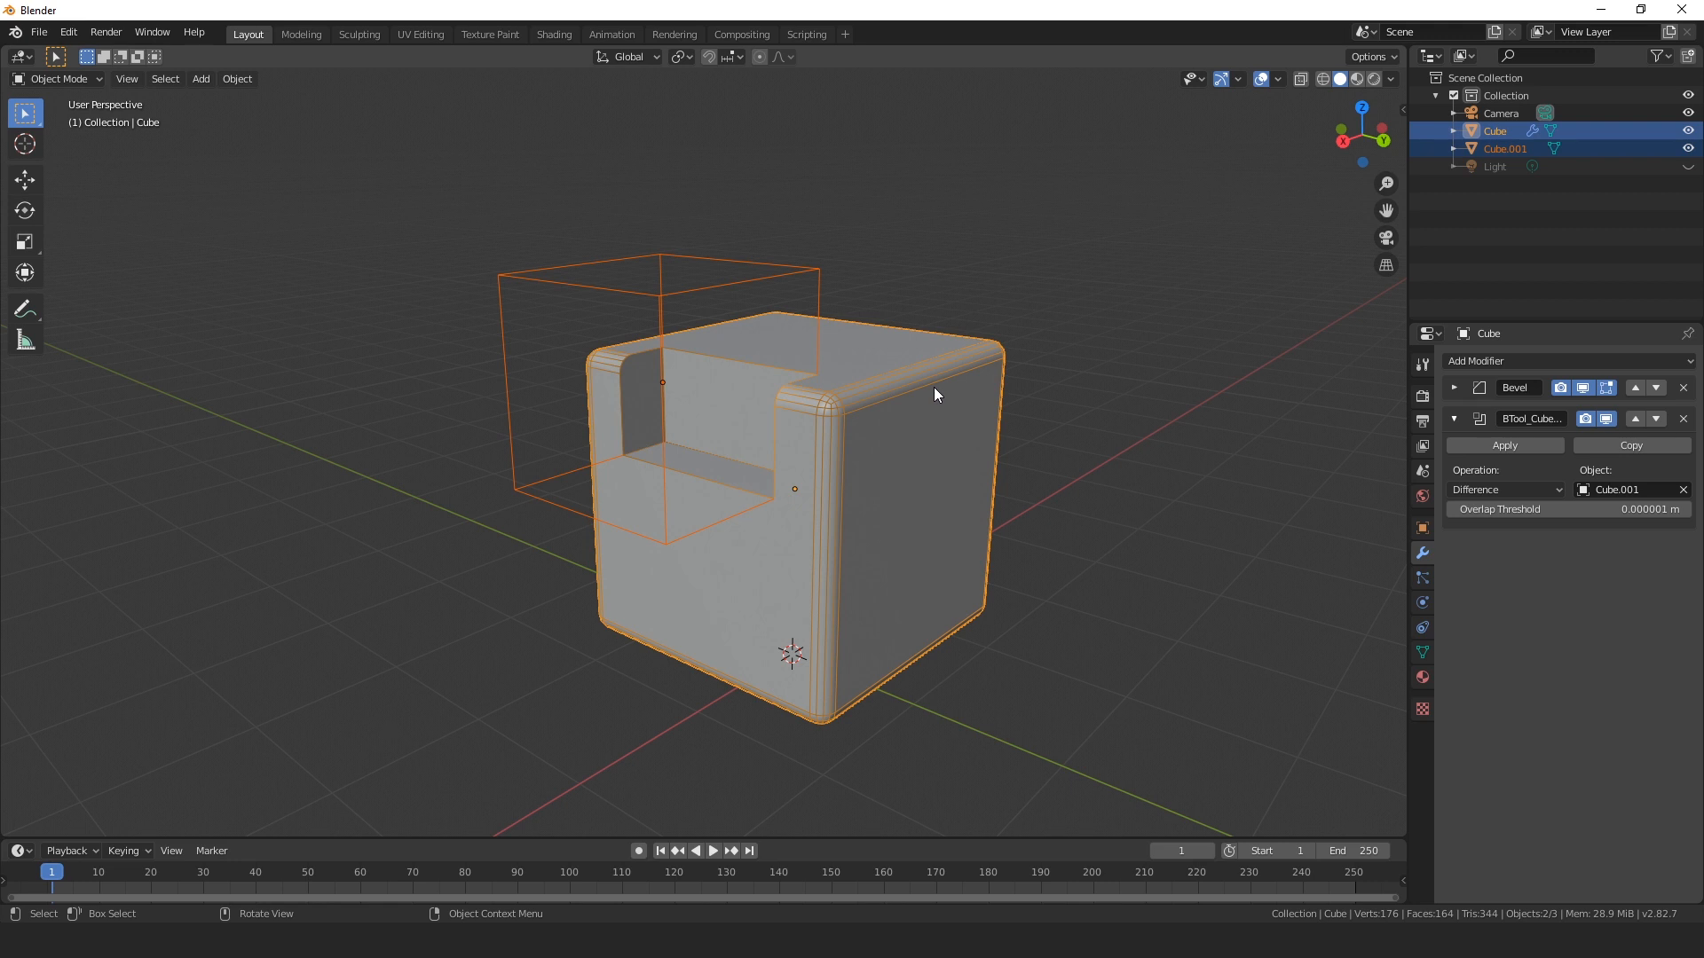
scroll(1026, 473, up, 4)
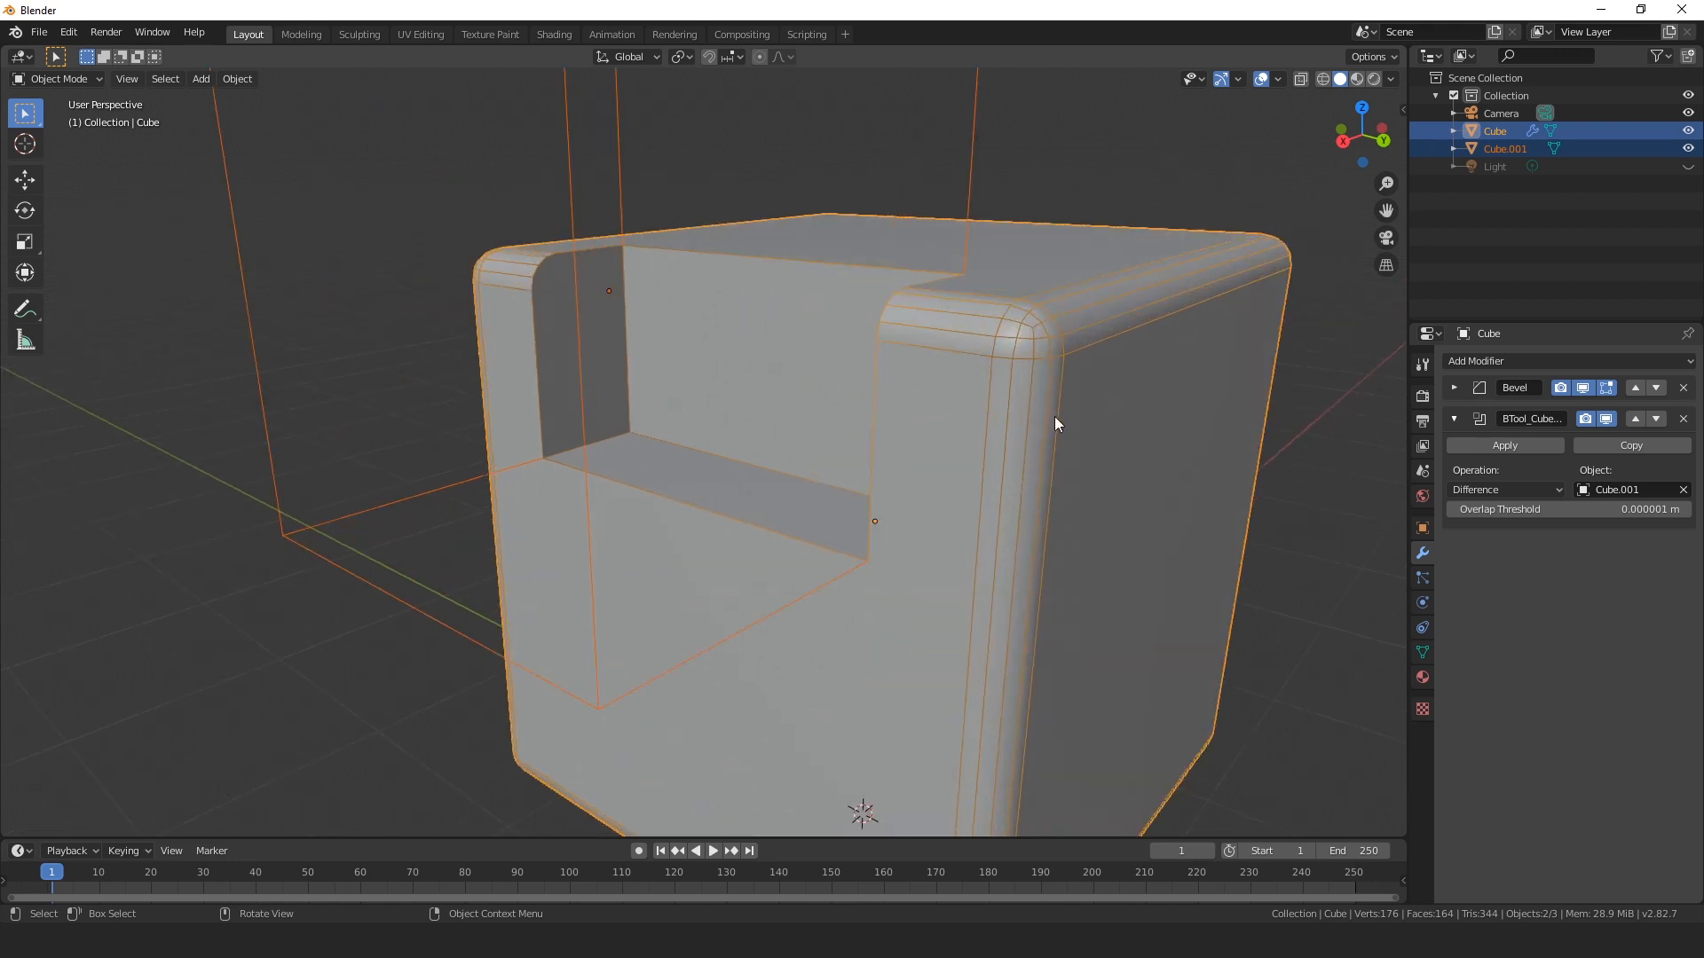
scroll(1050, 414, down, 2)
middle_drag(980, 339, 646, 291)
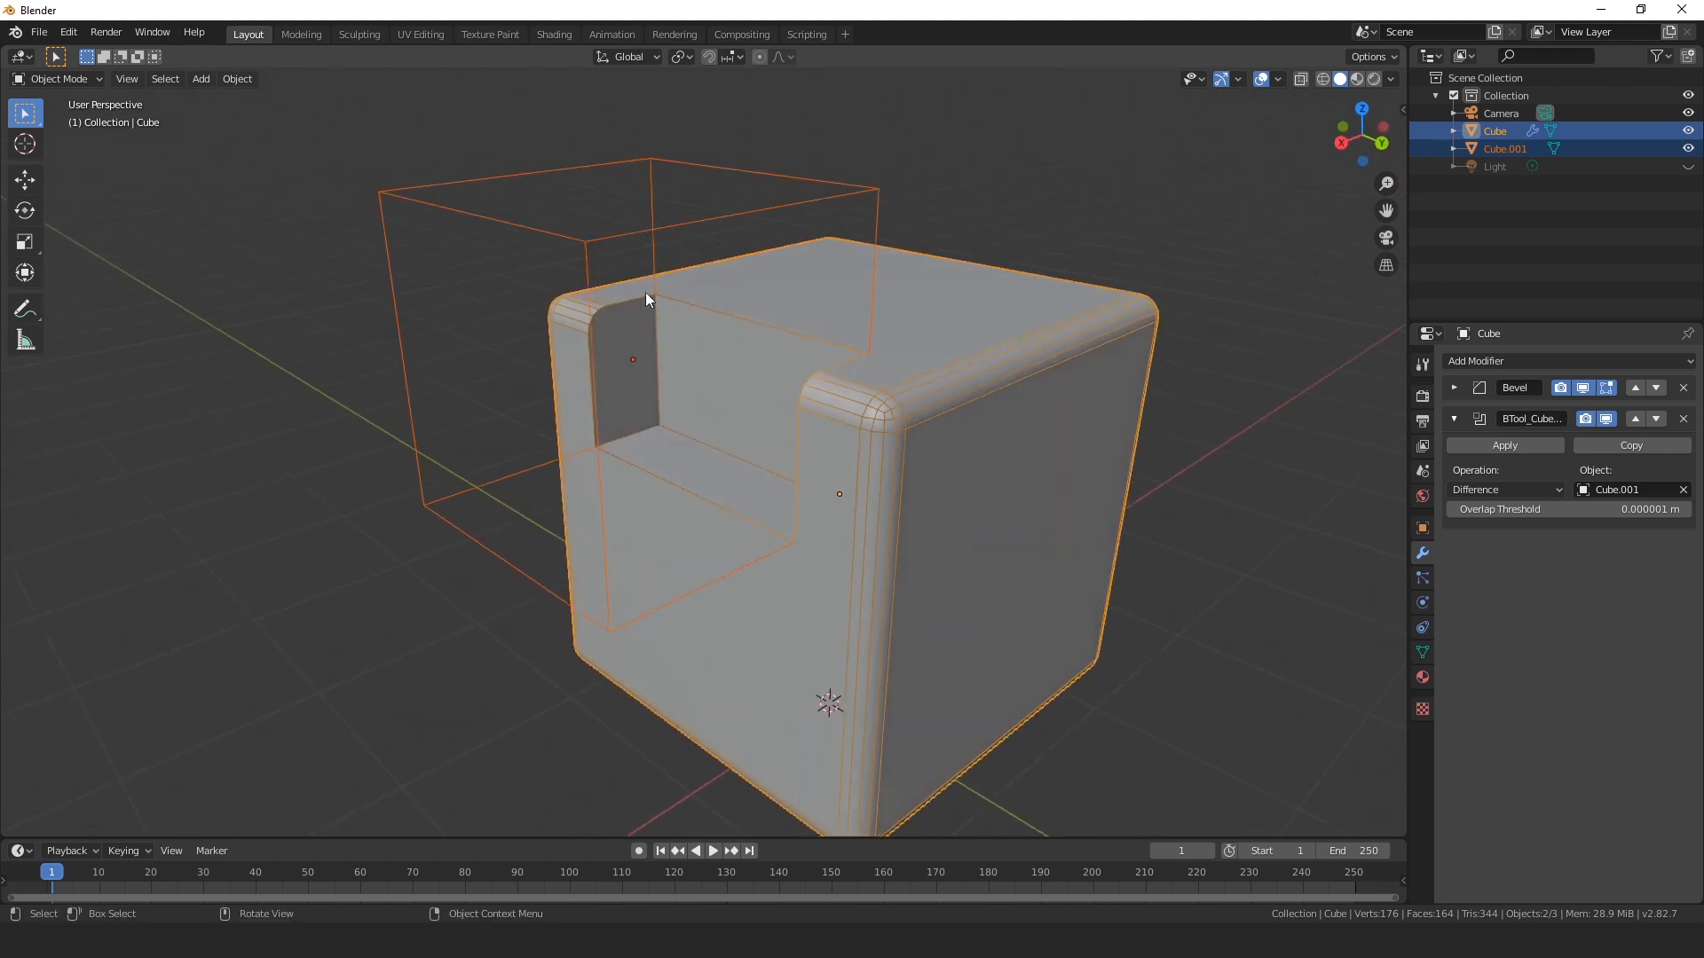
click(587, 238)
middle_drag(871, 380, 807, 443)
click(708, 711)
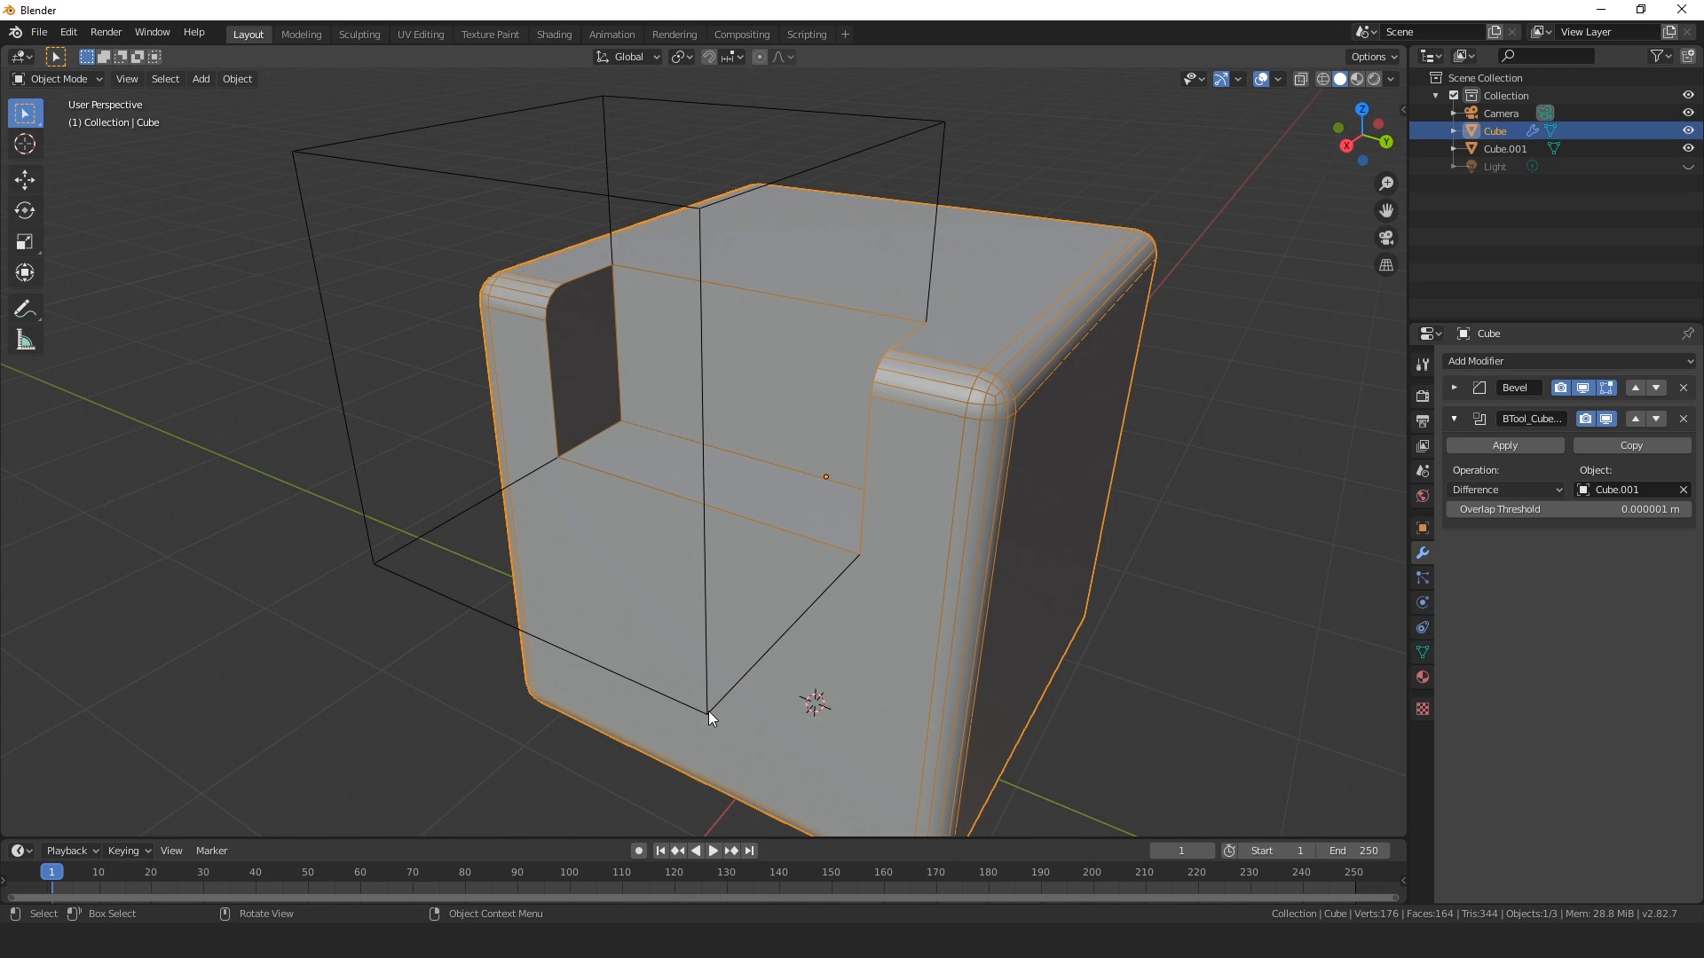
key(g)
key(x)
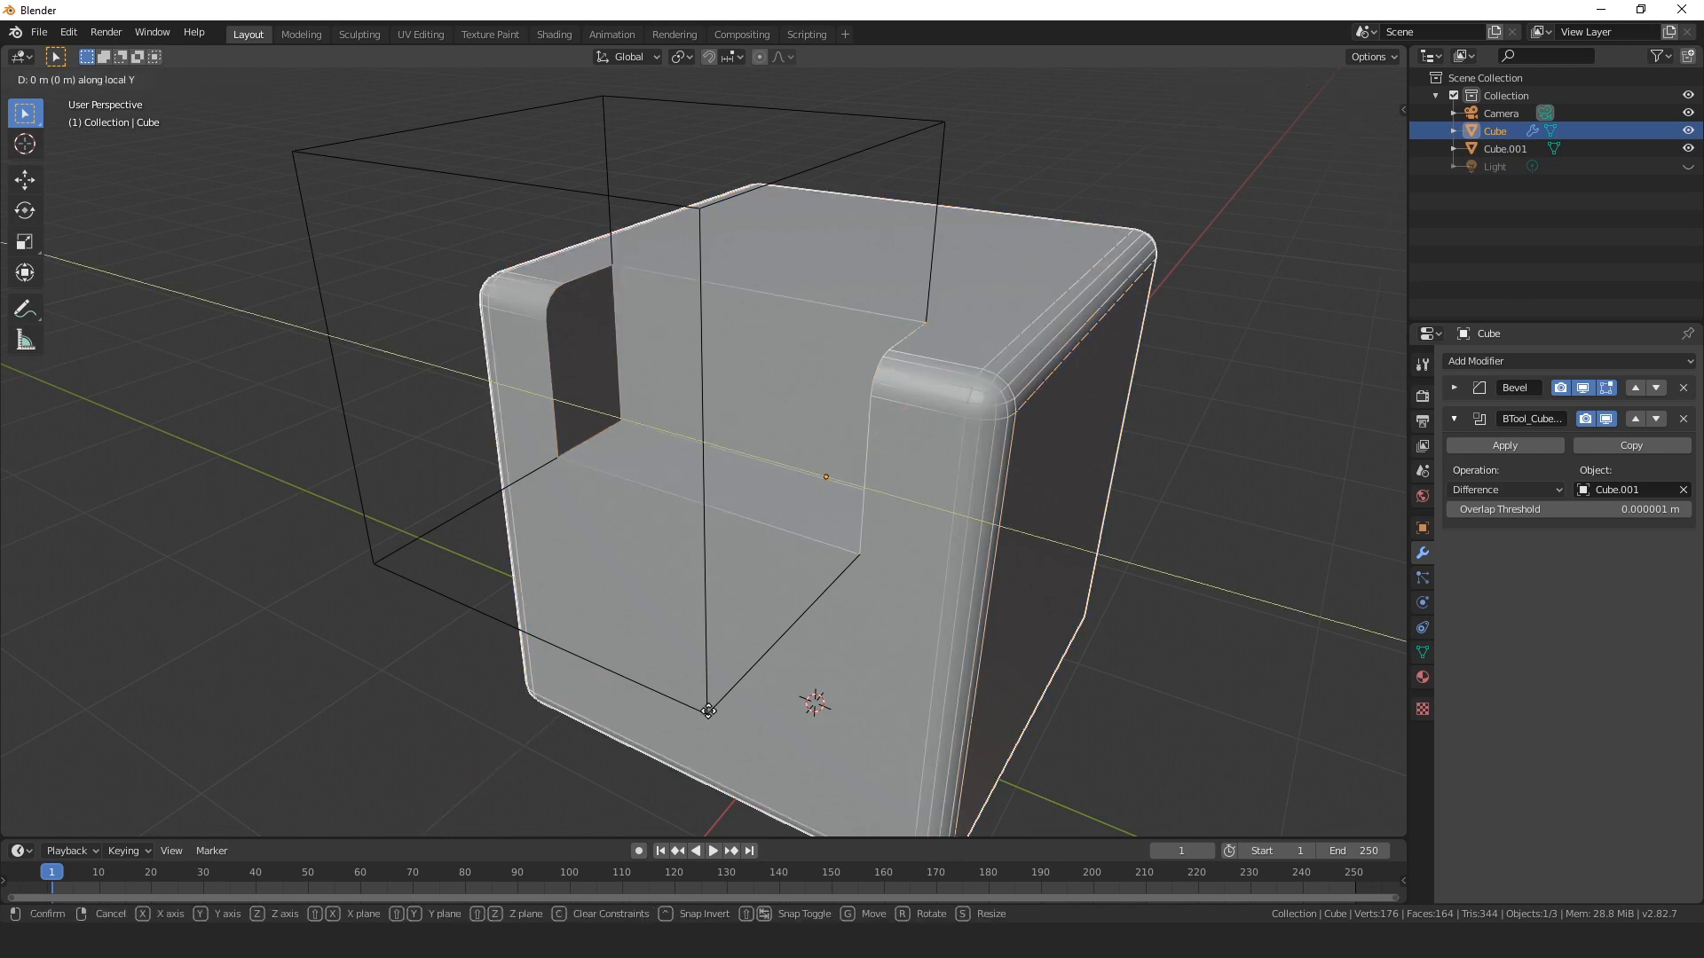
click(709, 710)
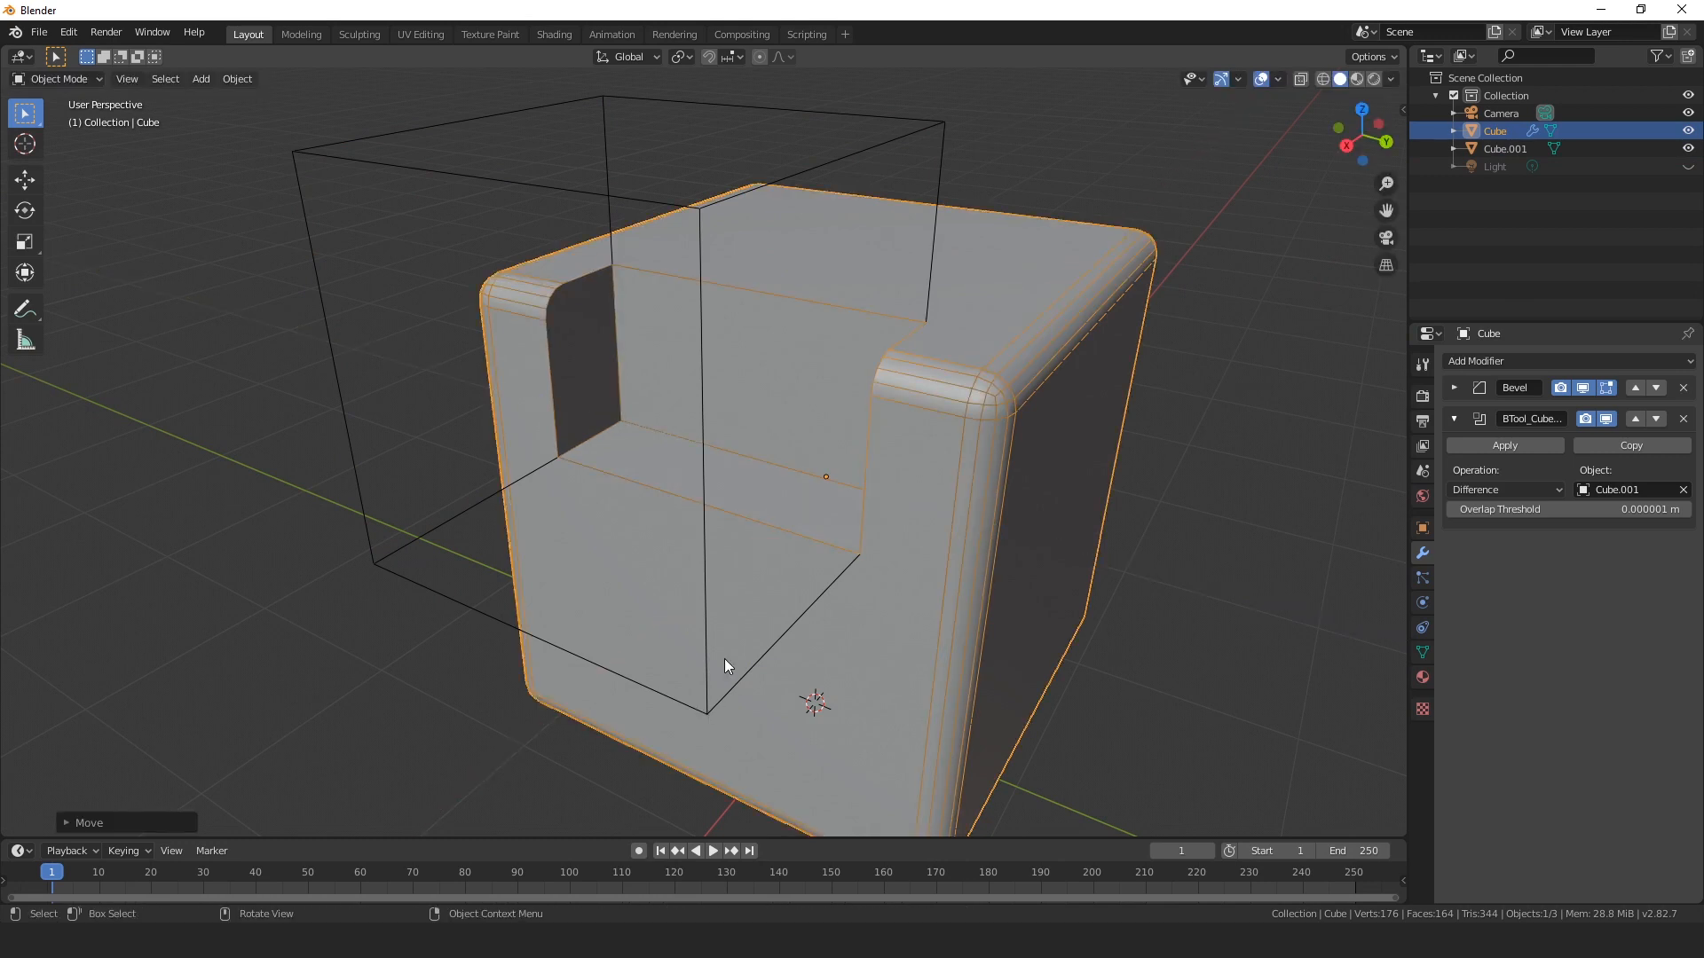
Select the wireframe cutter cube and move it along the X axis to reposition the cut-out.
click(721, 203)
middle_drag(721, 202, 772, 248)
key(g)
key(x)
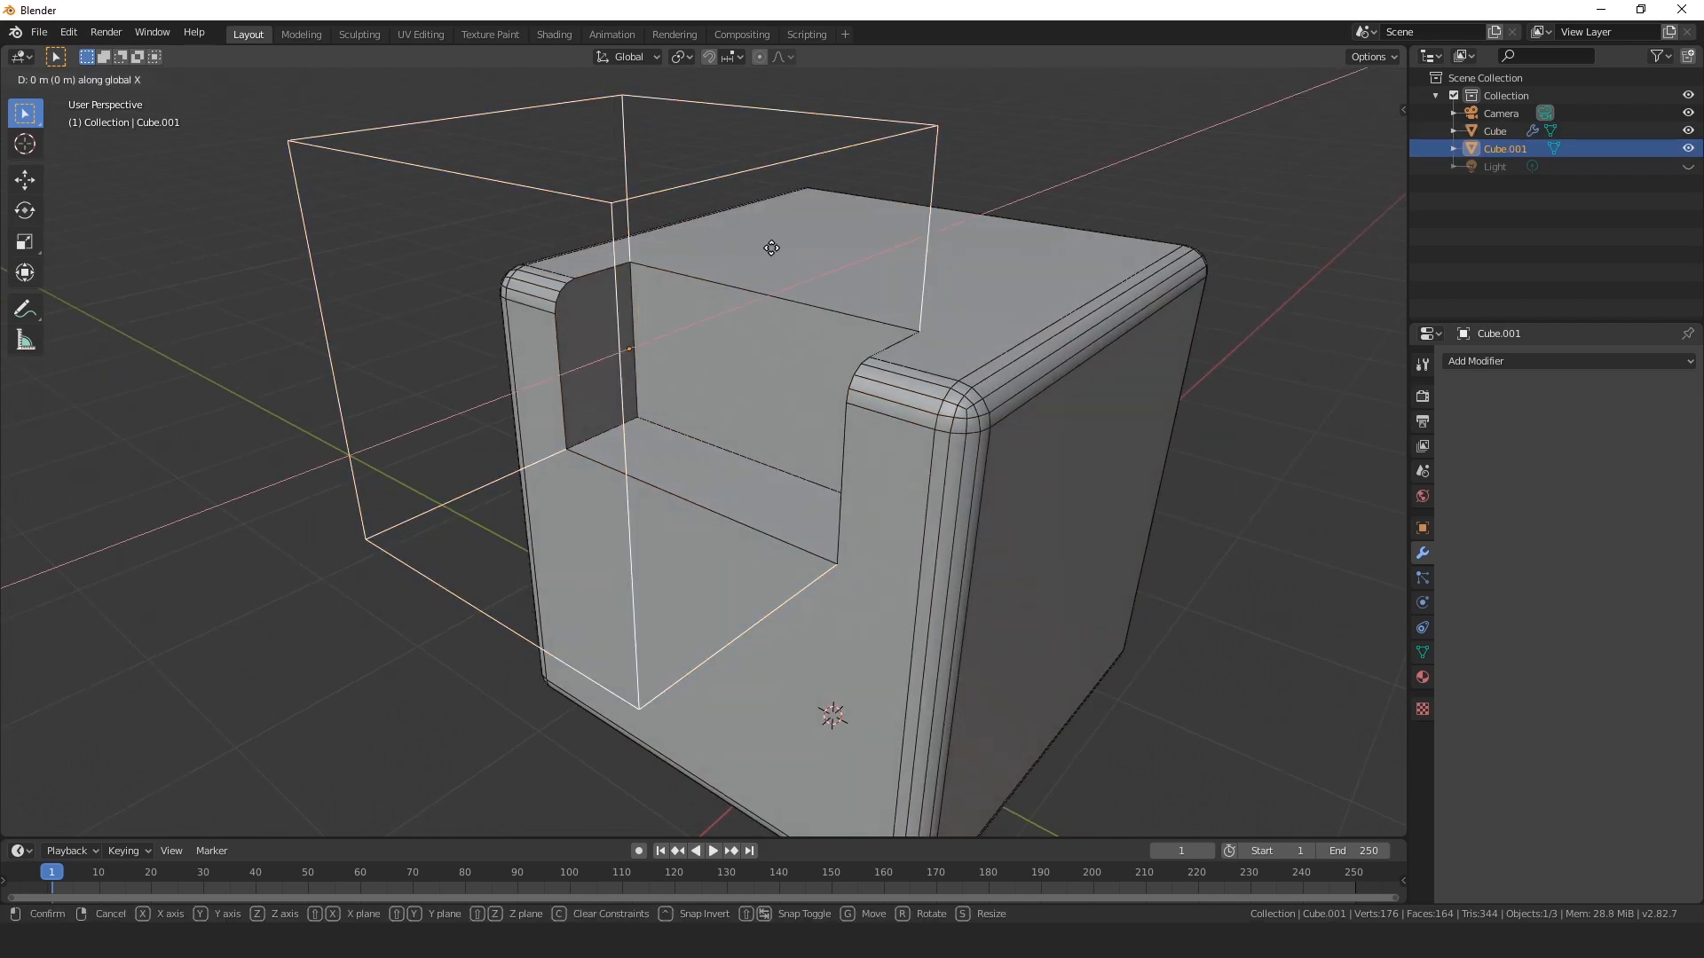
click(772, 248)
Add a second Bevel modifier to the notched cube, placed after the boolean, with its limit method set to Angle.
middle_drag(1123, 527, 1001, 429)
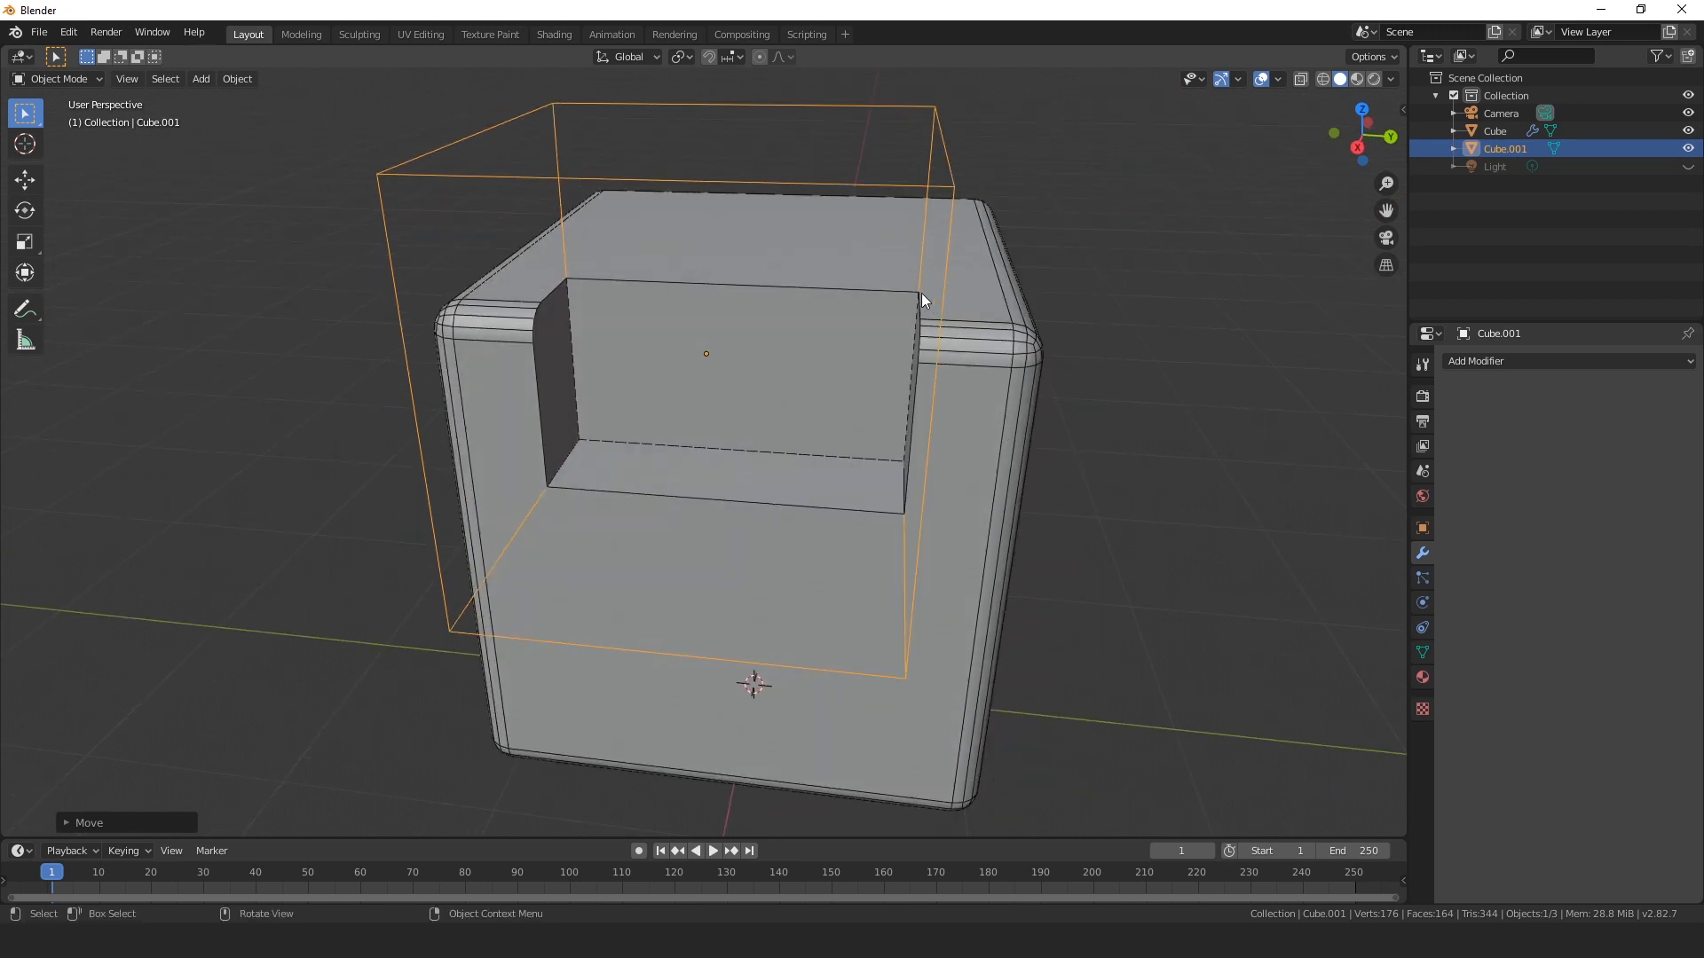
mouse_move(1062, 516)
middle_down()
mouse_move(1041, 513)
mouse_move(1083, 523)
middle_up()
click(1083, 523)
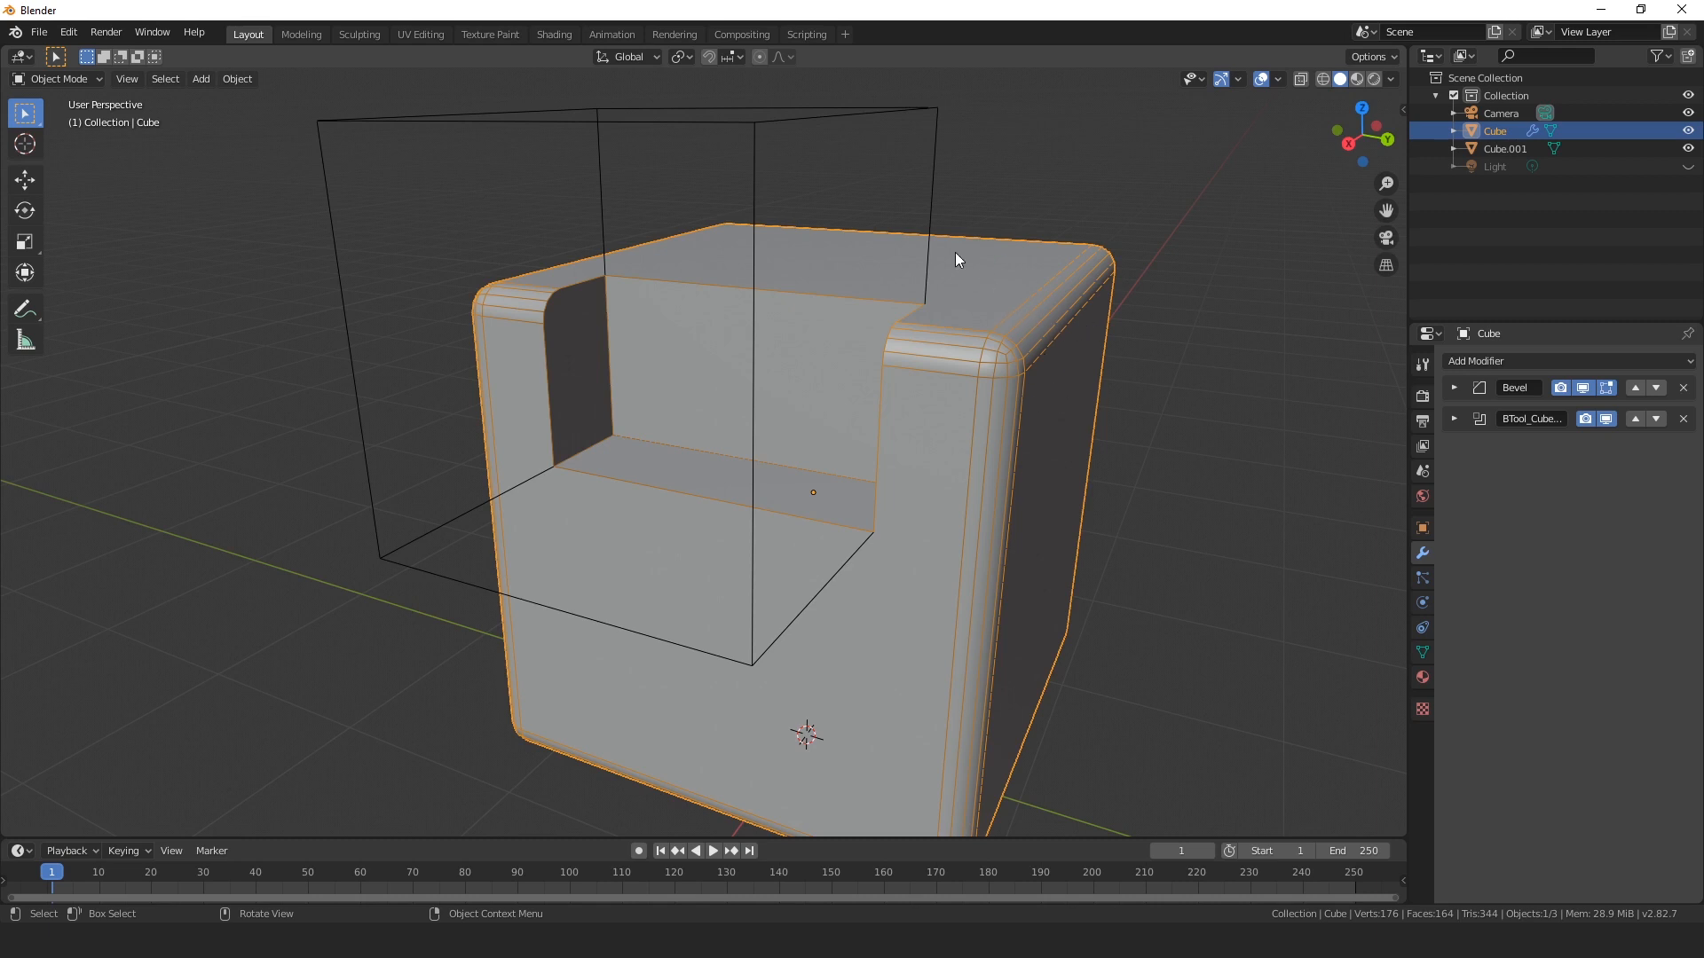
click(1510, 361)
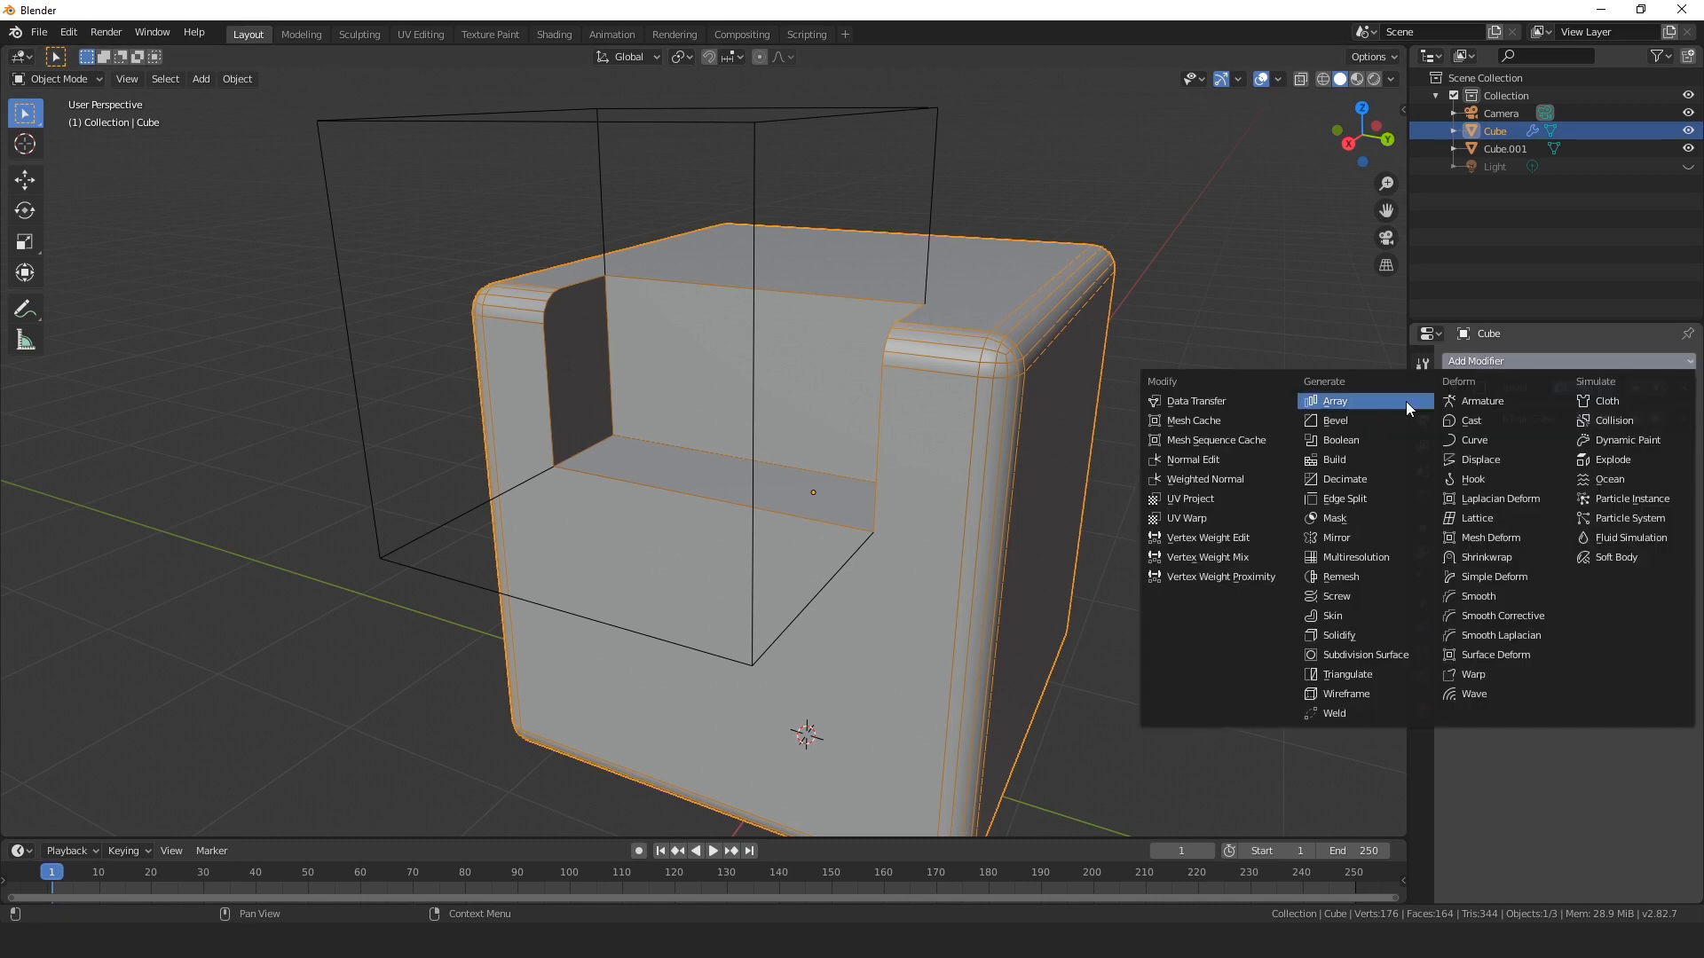
click(1349, 422)
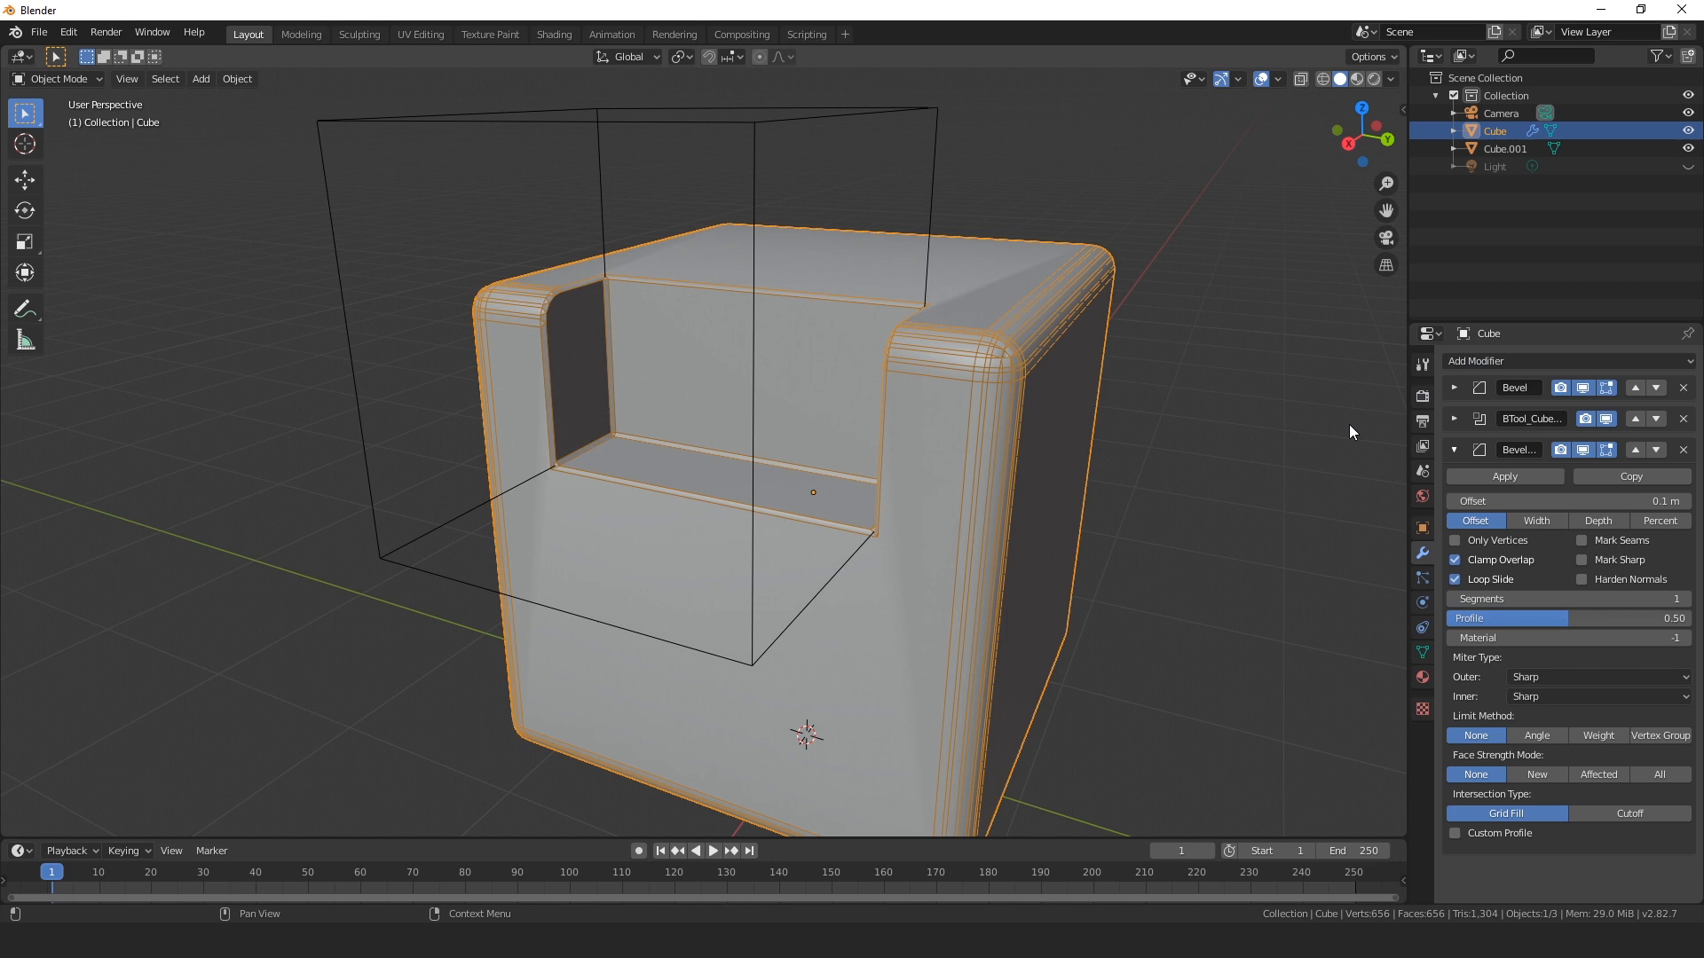
click(1537, 736)
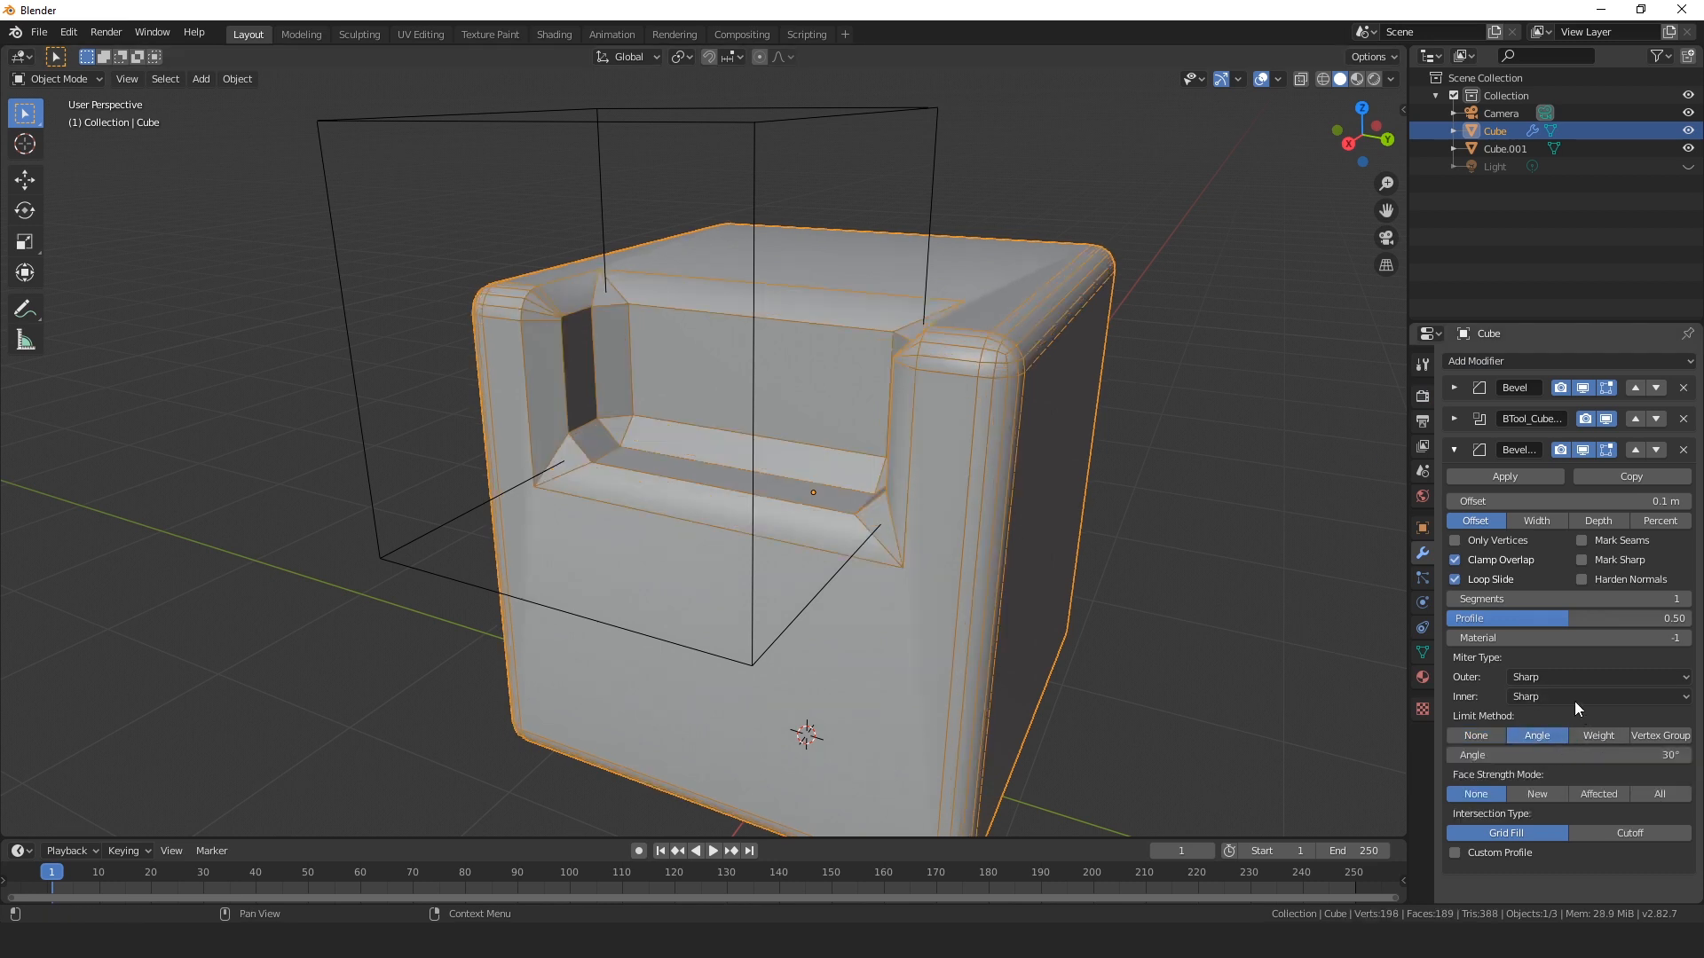
Set the second bevel's outer miter to Arc, enable Harden Normals, and use 4 segments with a 0.04 m offset.
click(1532, 680)
click(1535, 732)
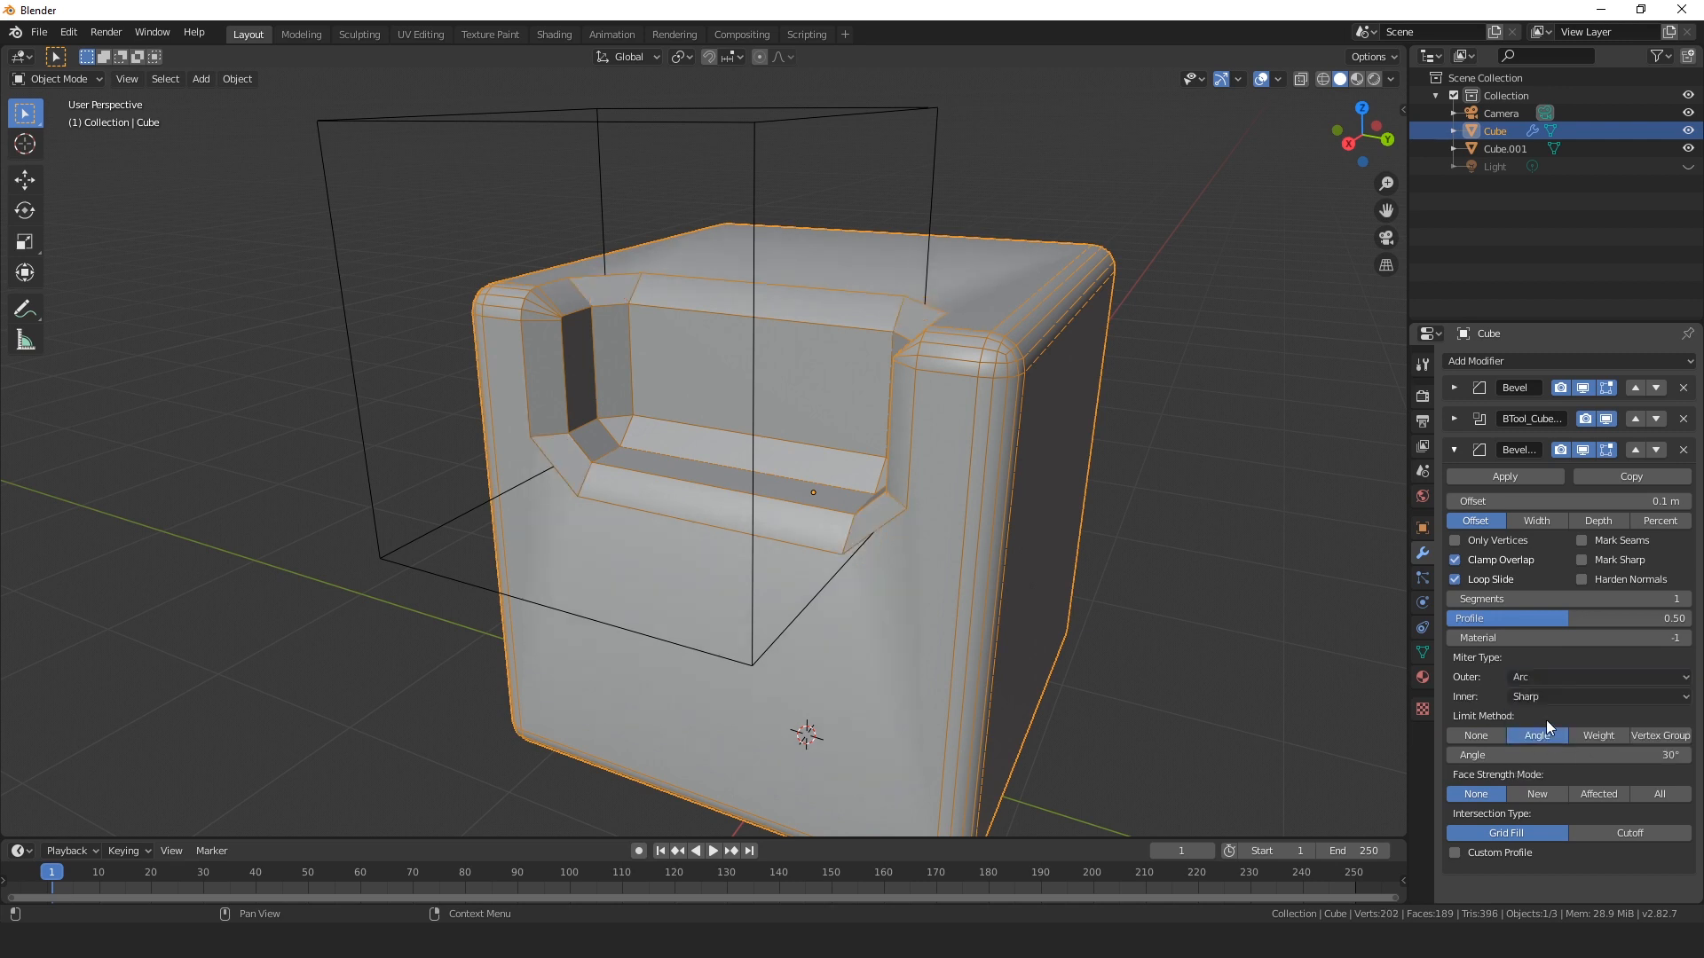
click(1580, 579)
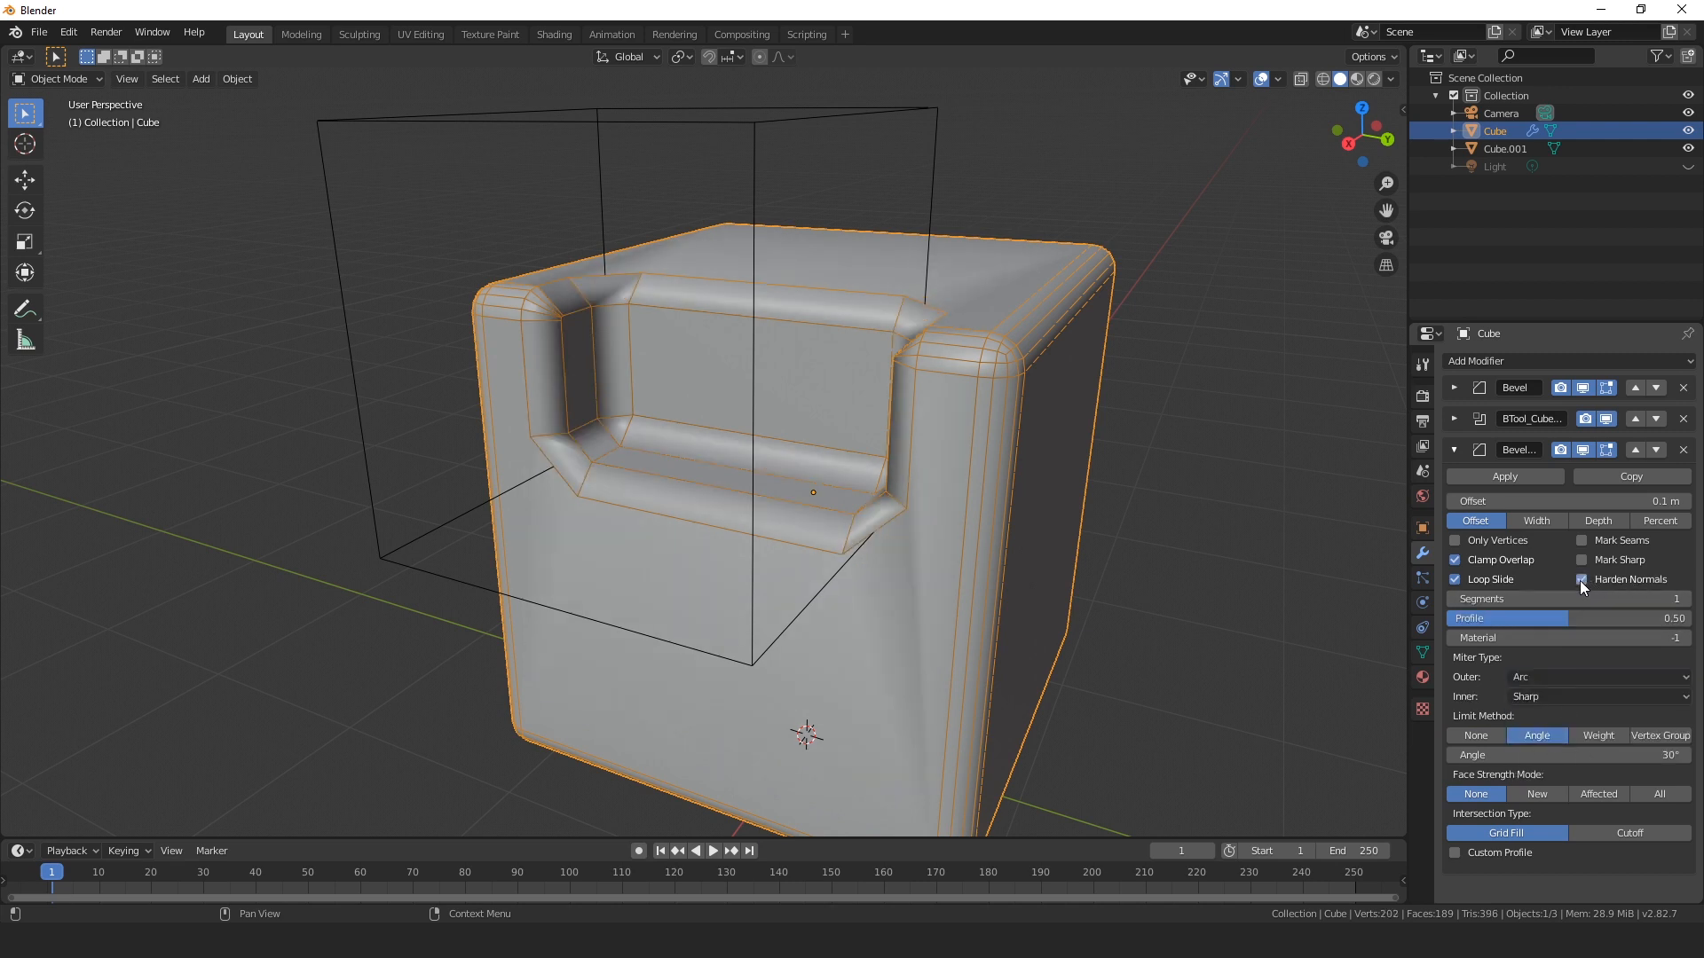
click(1689, 602)
click(1690, 601)
click(1689, 602)
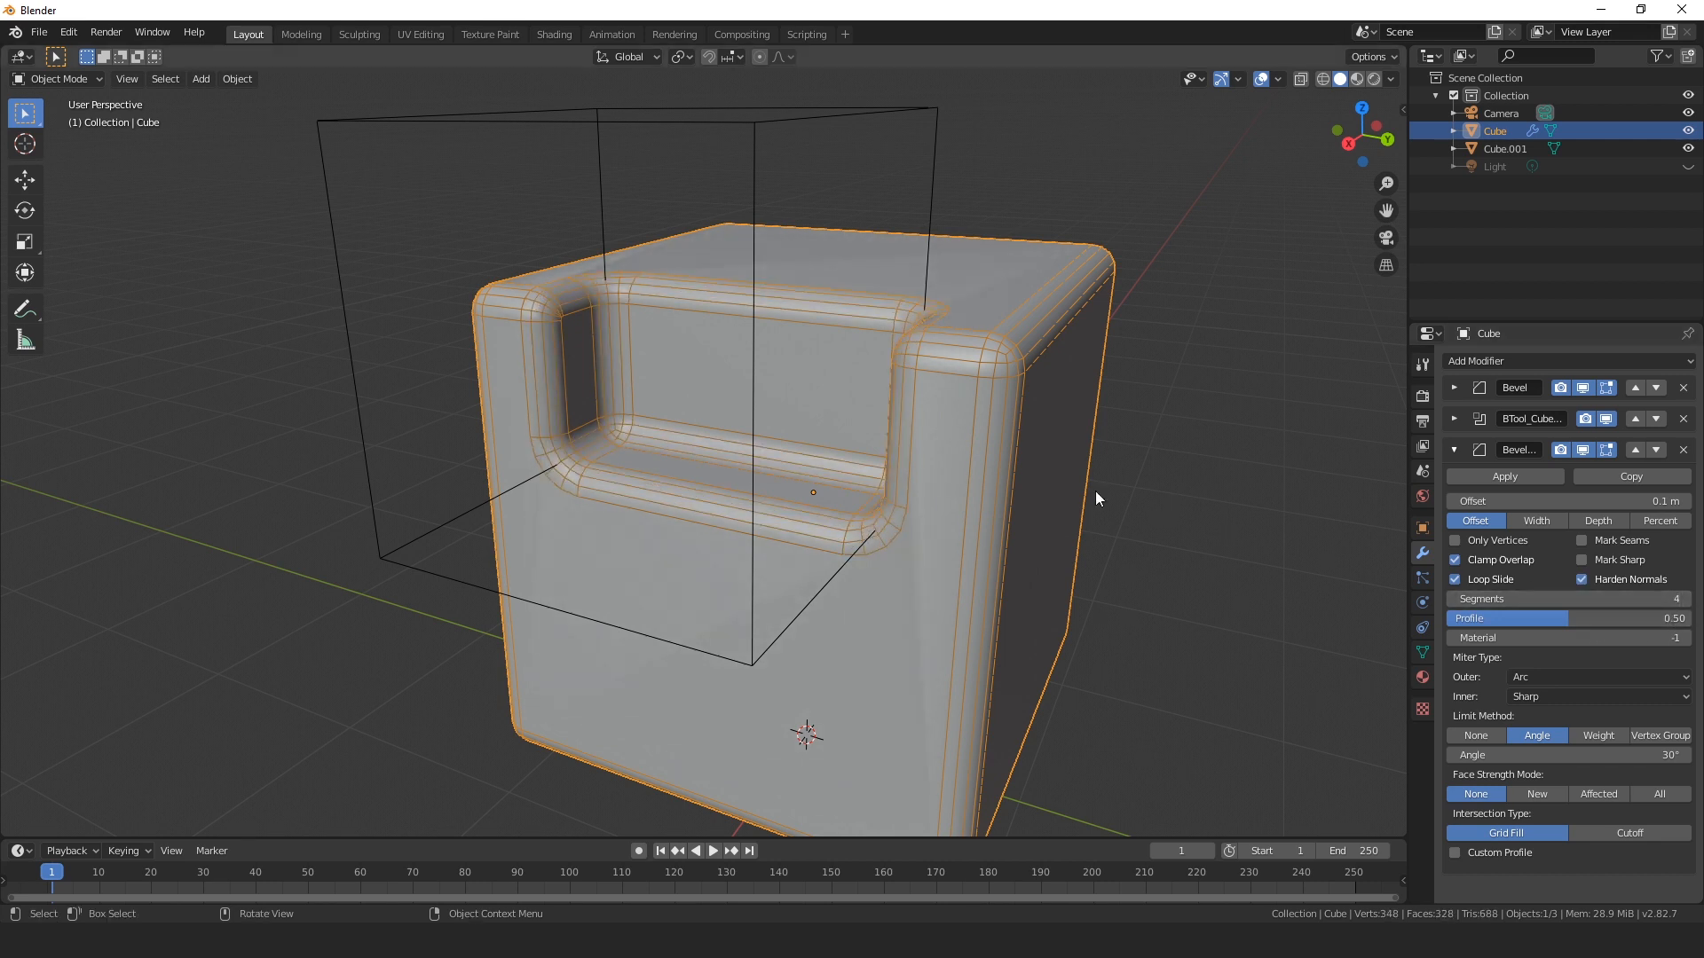
middle_drag(1073, 491, 1145, 526)
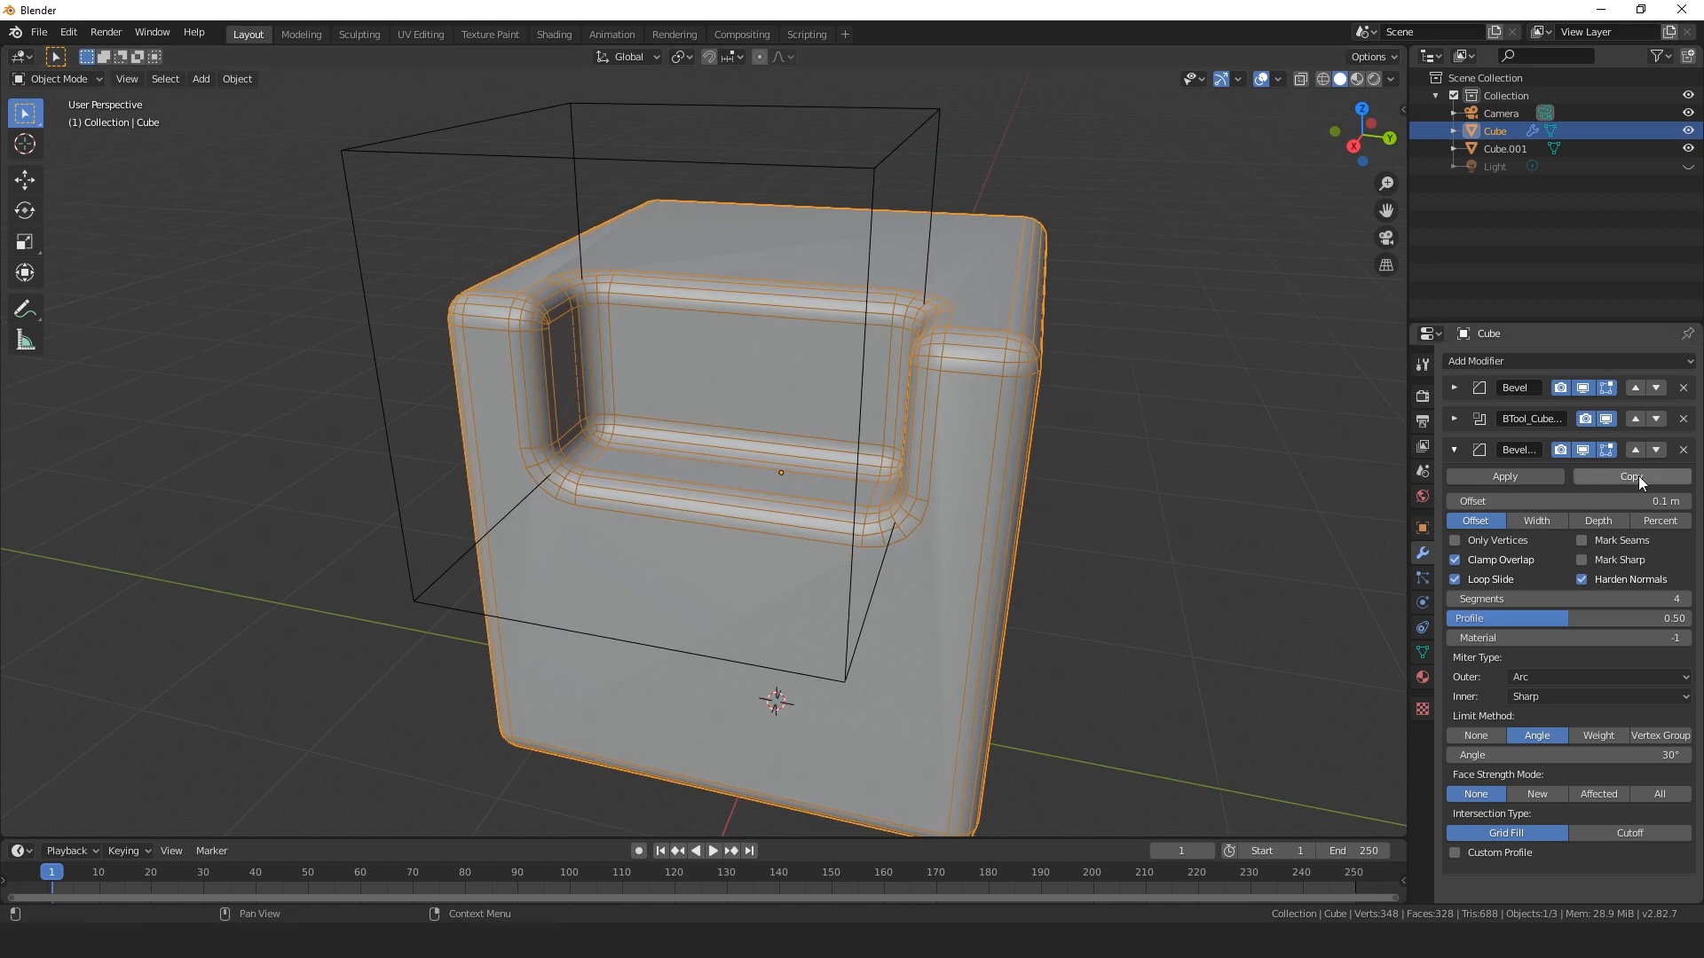
drag(1566, 501, 1514, 502)
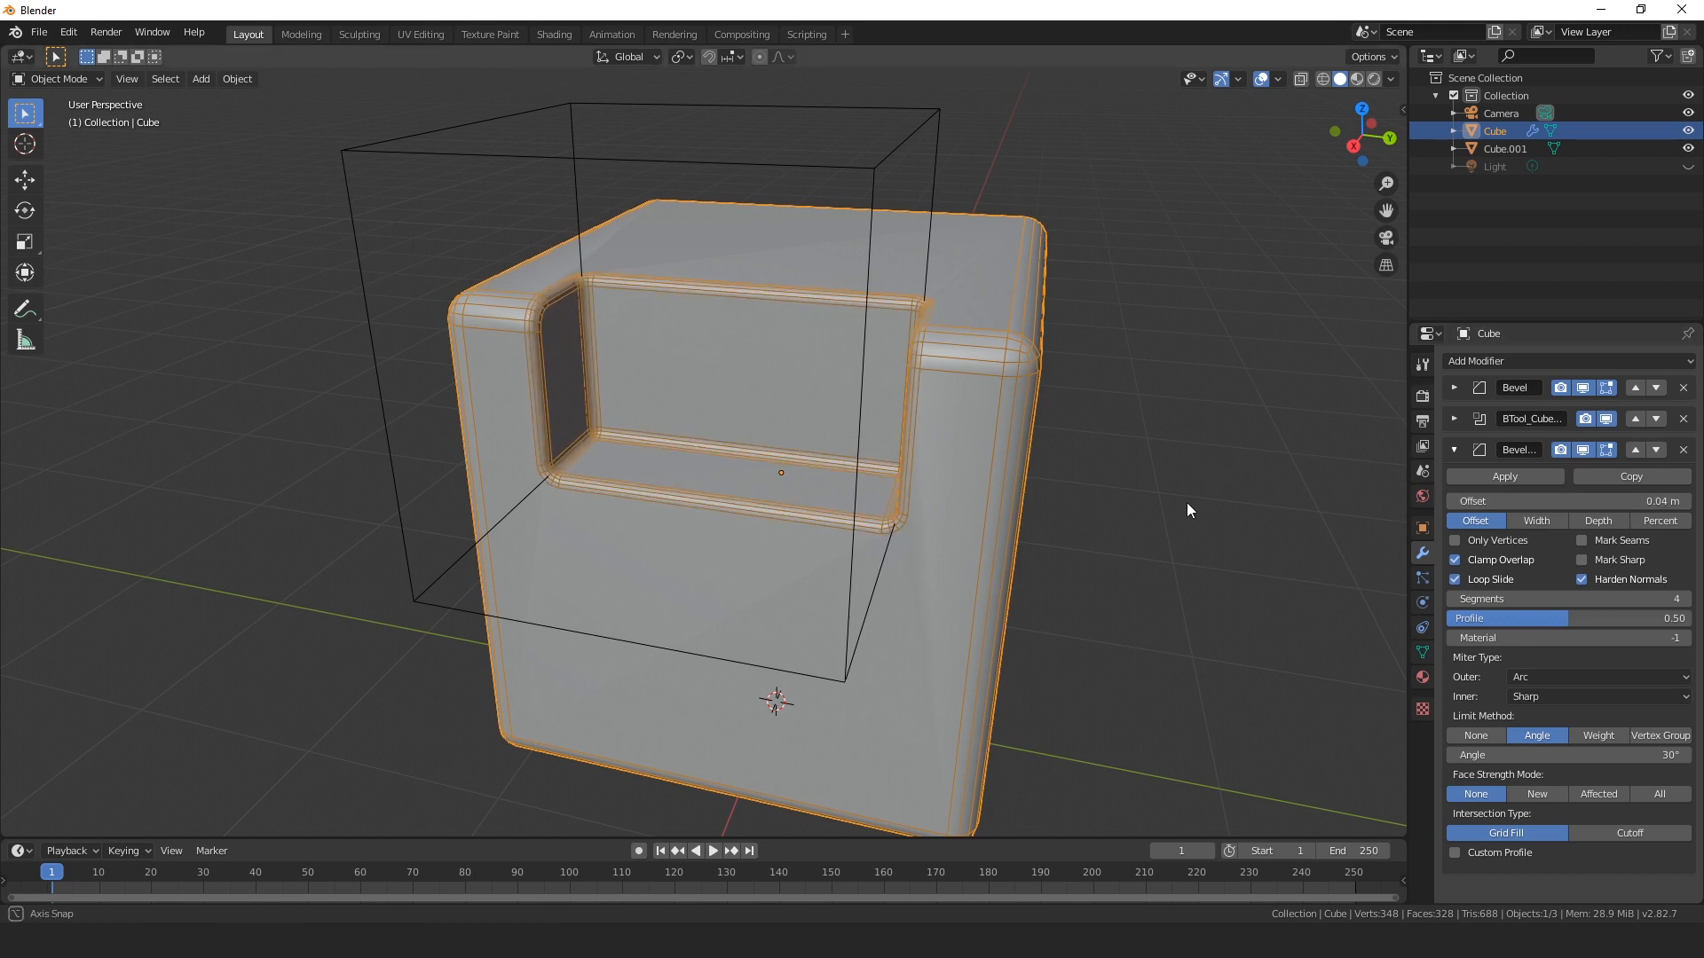
Turn off the wireframe overlay in the viewport.
middle_drag(1185, 502, 1191, 362)
click(1278, 79)
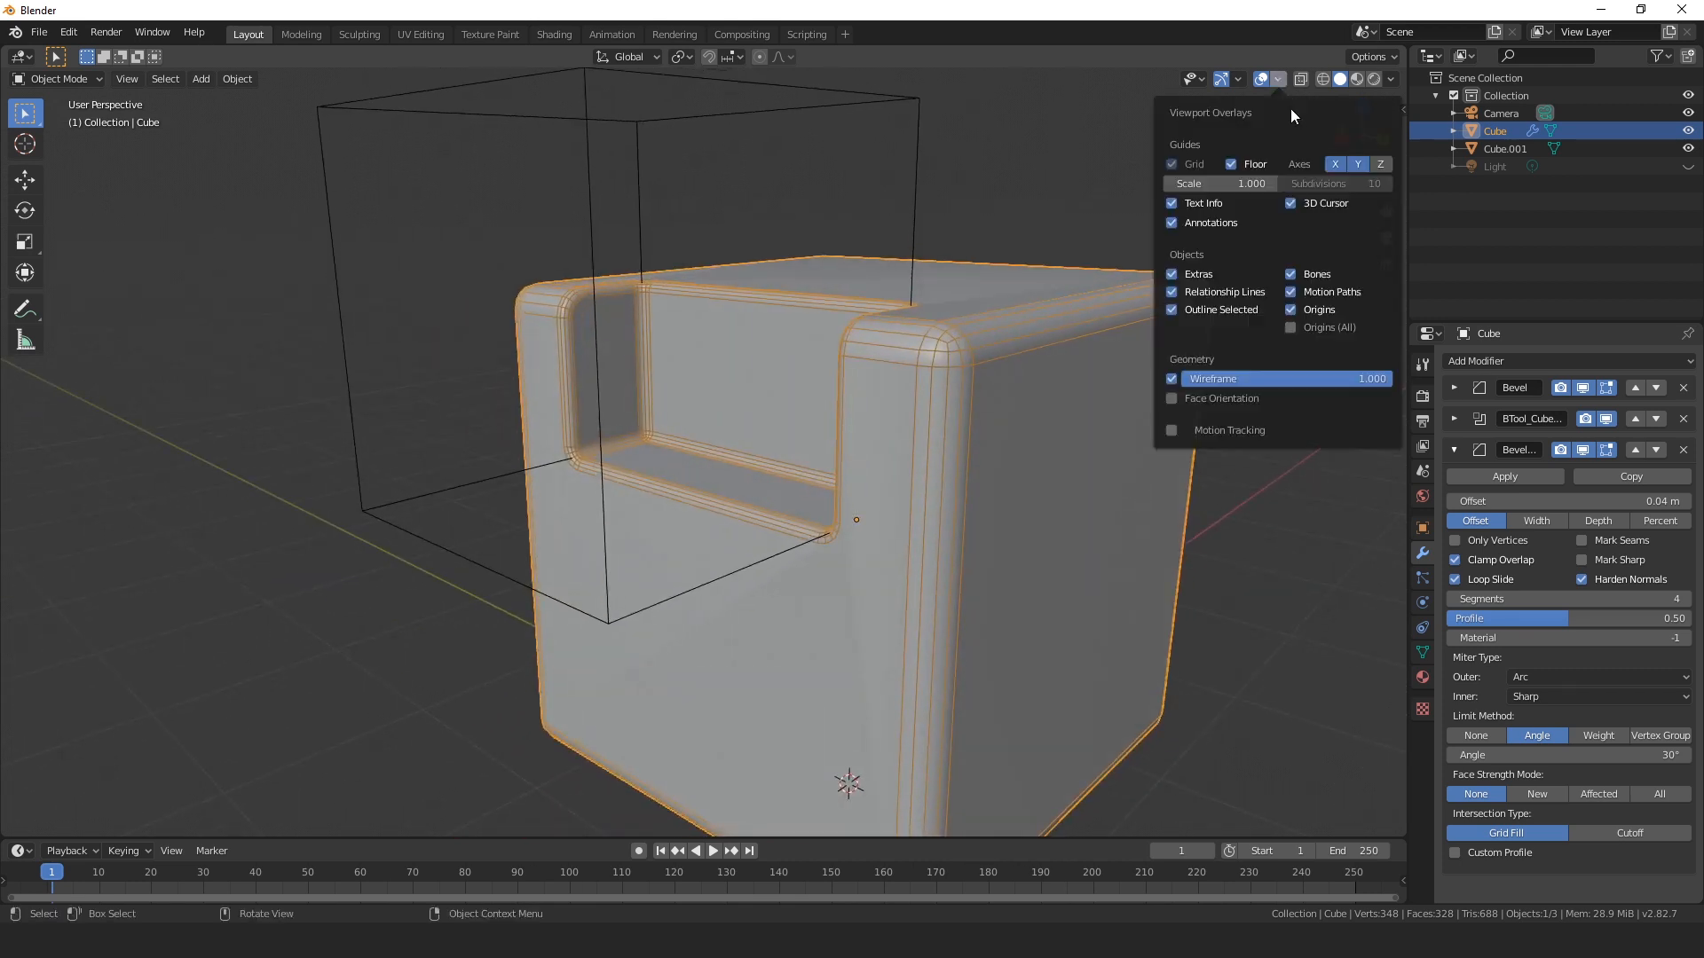
click(1171, 379)
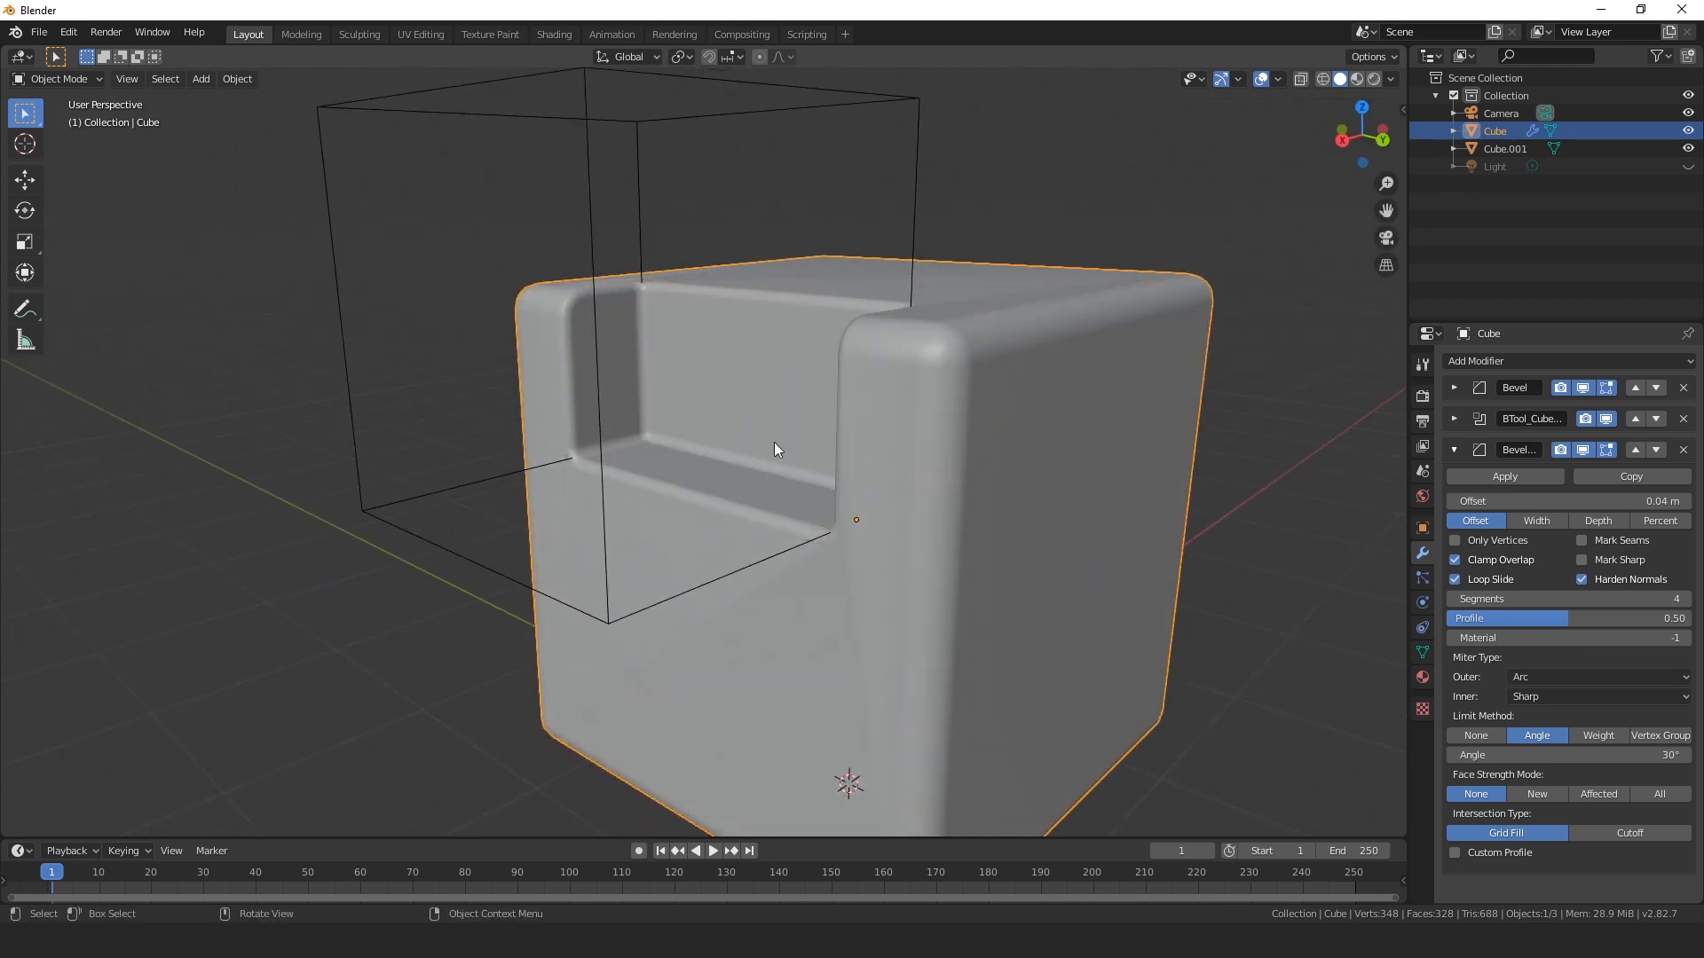
Add a Weighted Normal modifier to the notched cube after the second bevel and collapse both modifiers' settings.
middle_drag(773, 442, 1216, 472)
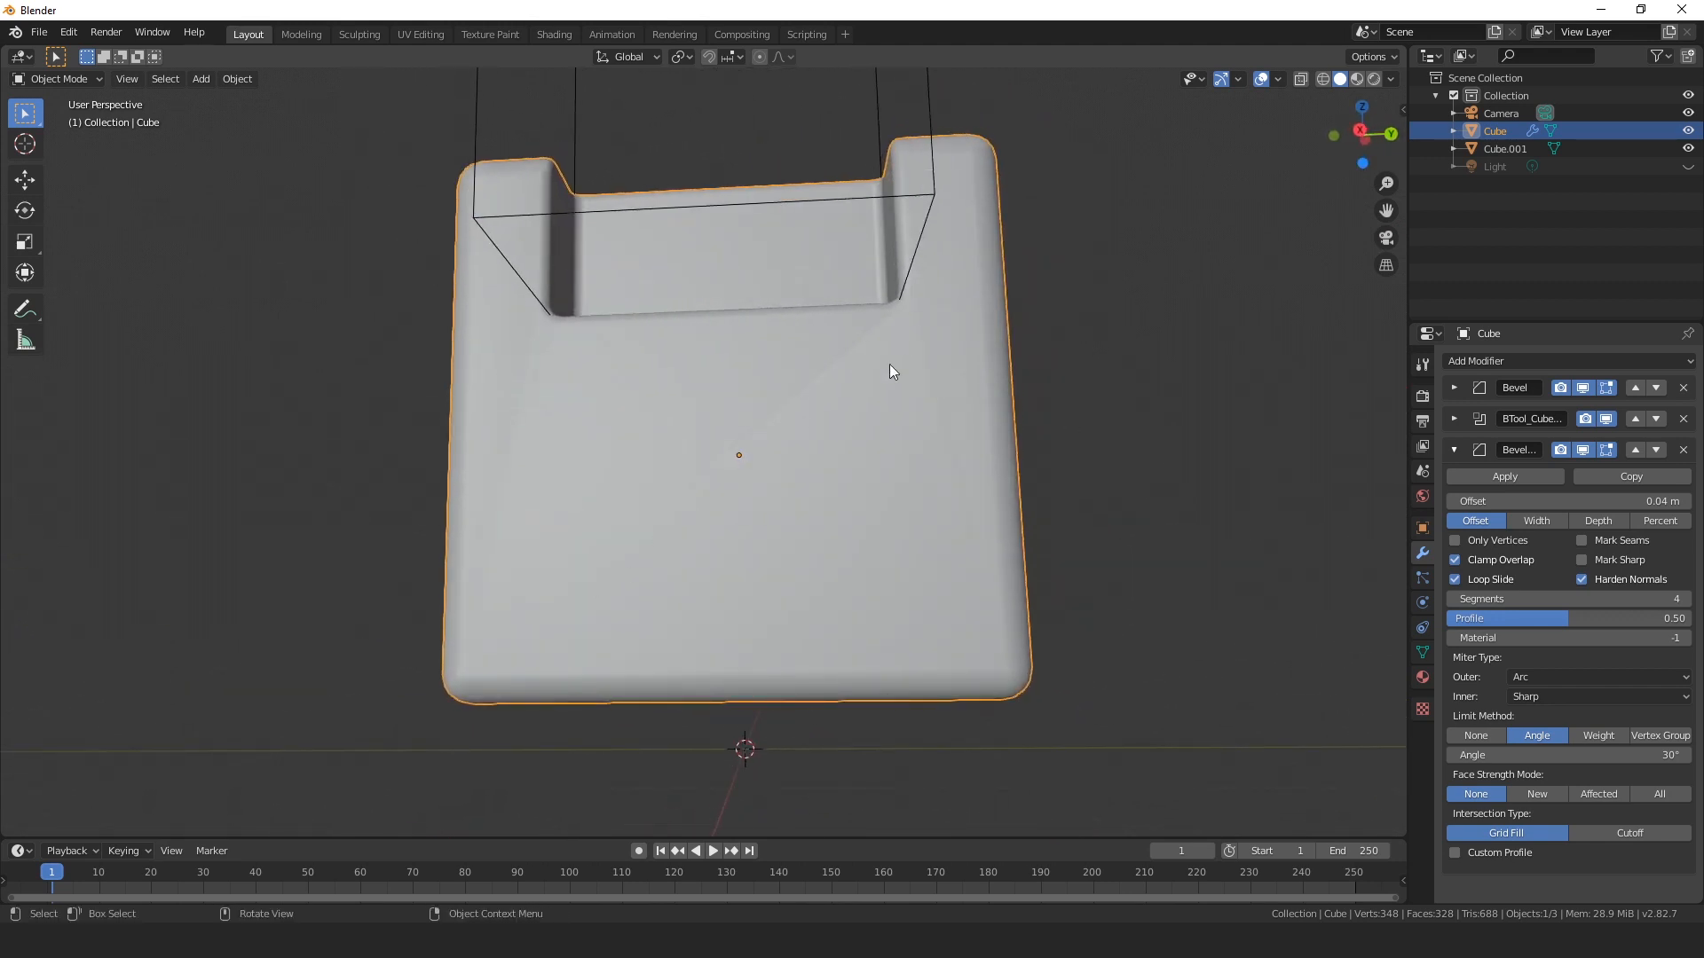
middle_drag(892, 371, 1081, 628)
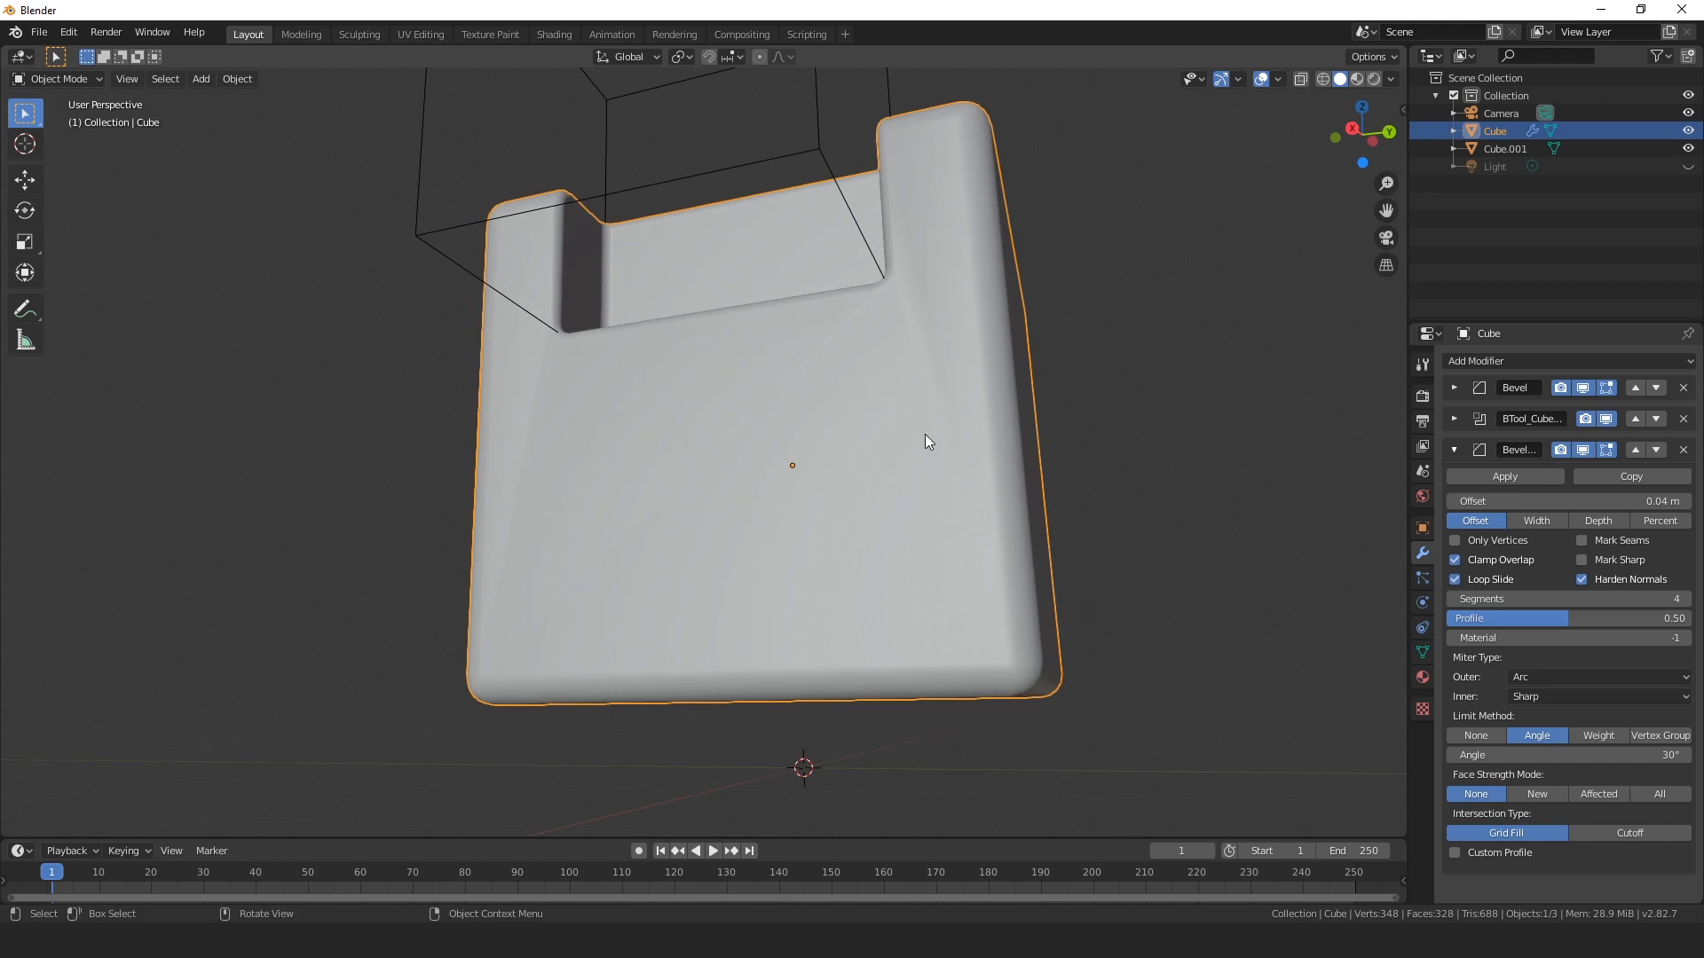
middle_drag(637, 447, 745, 441)
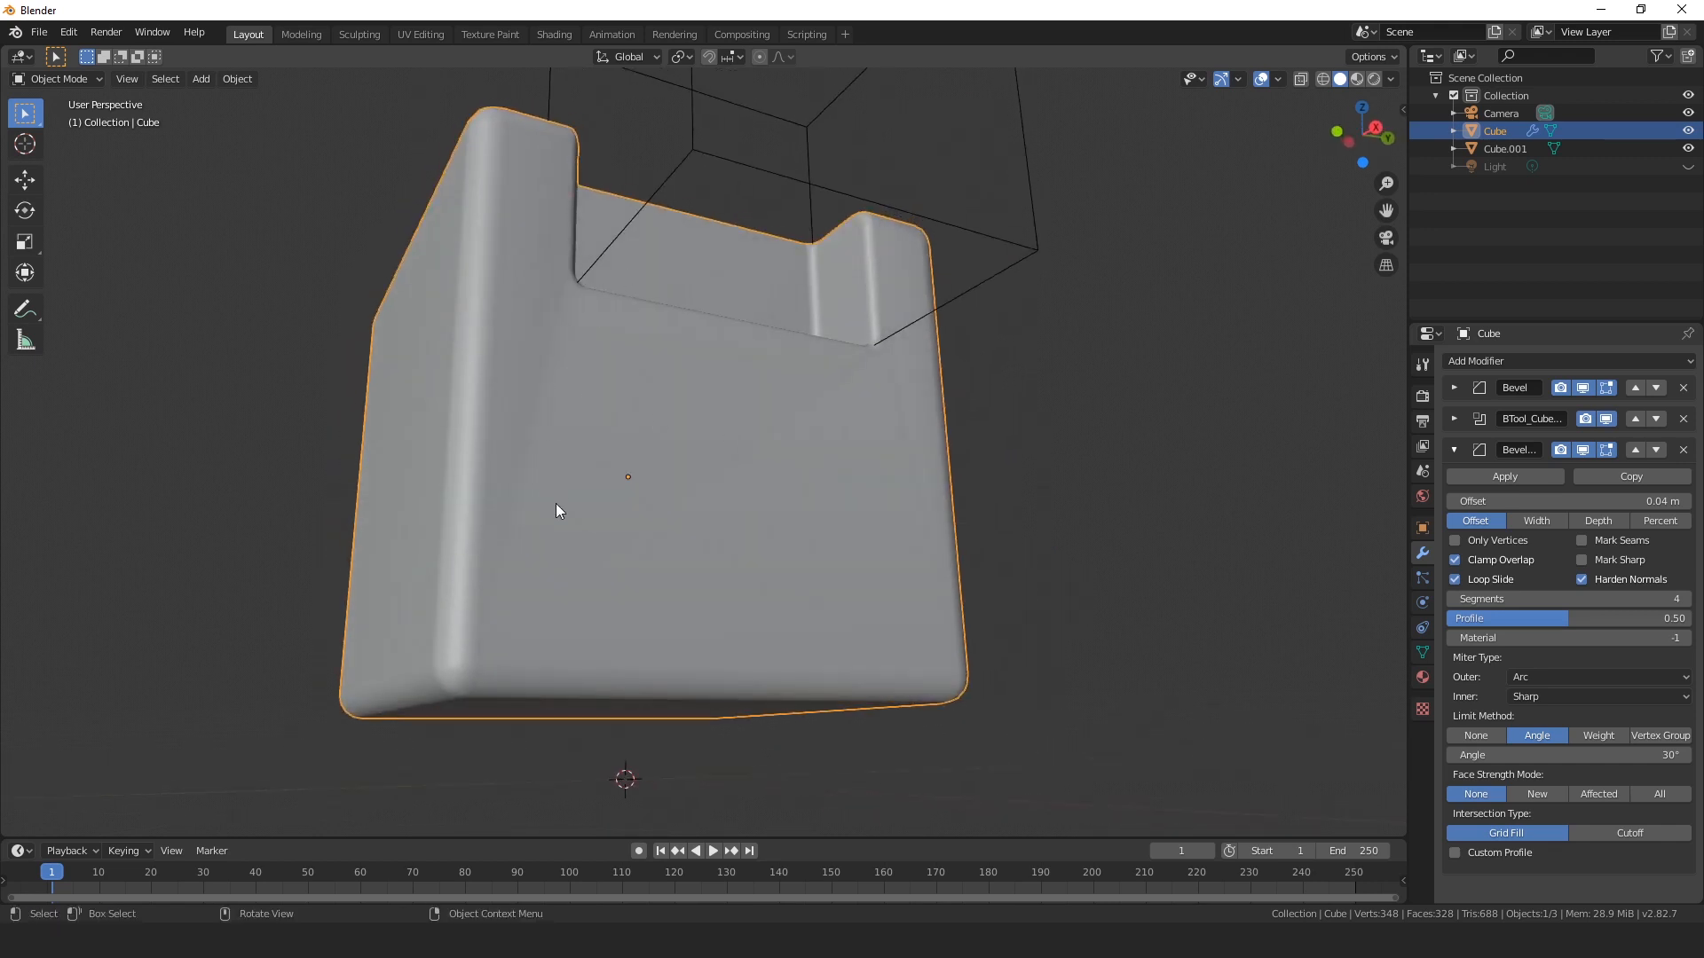
middle_drag(577, 449, 604, 326)
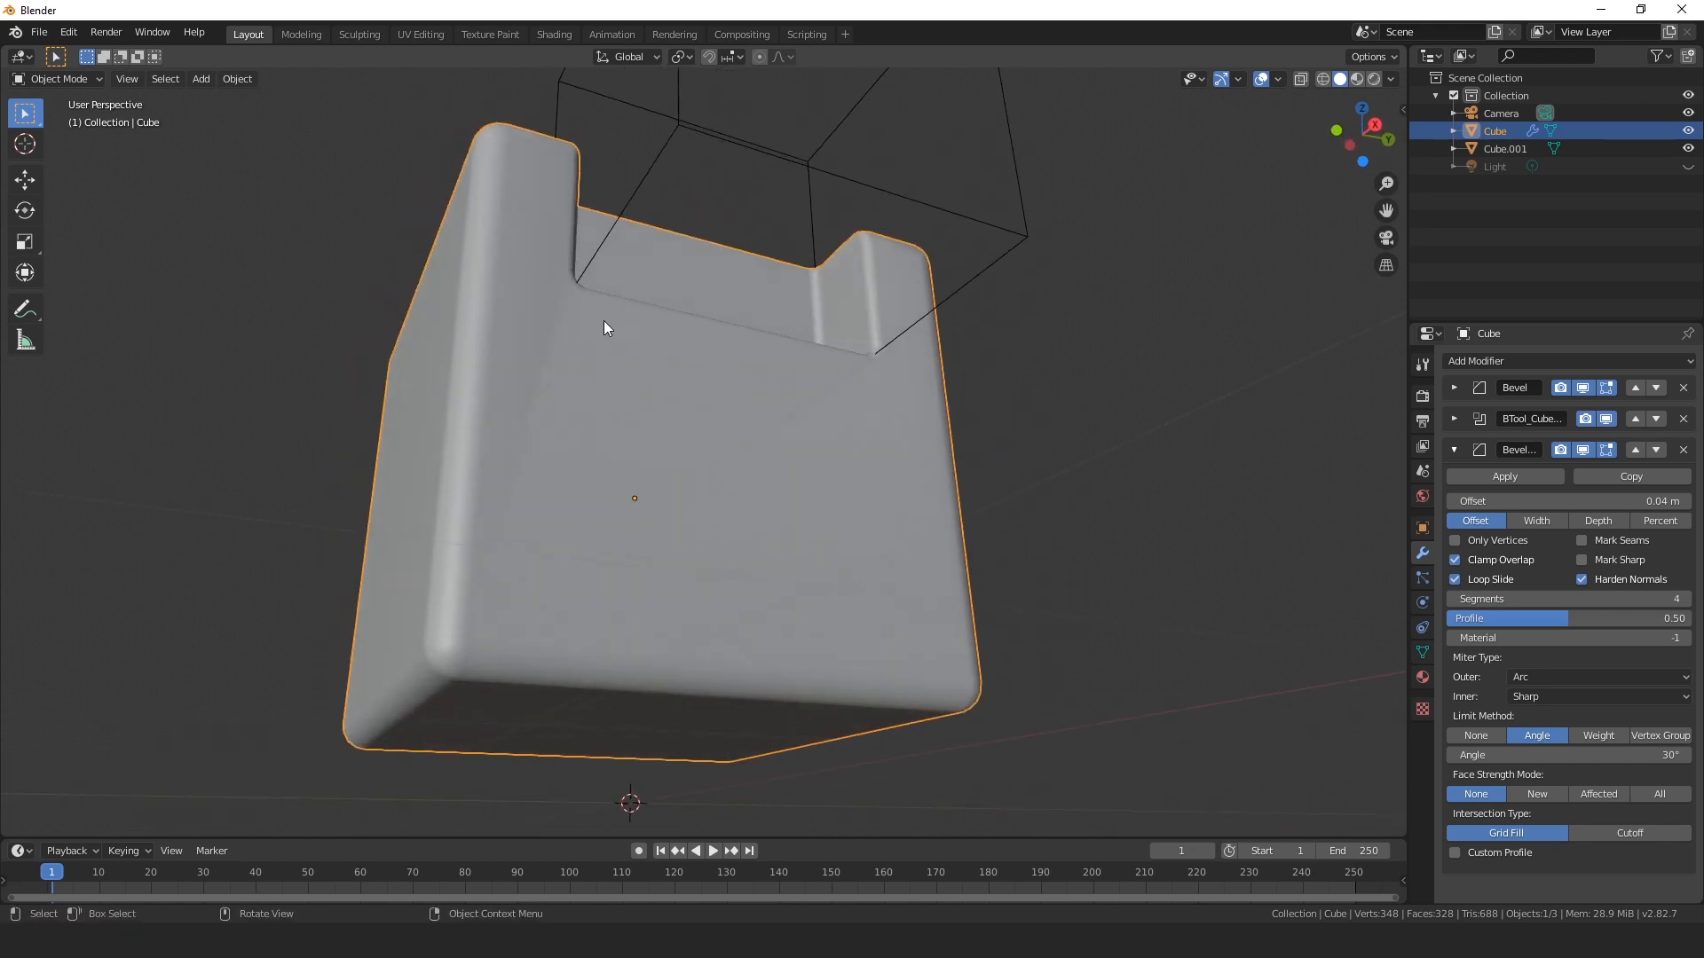
middle_drag(785, 540, 887, 554)
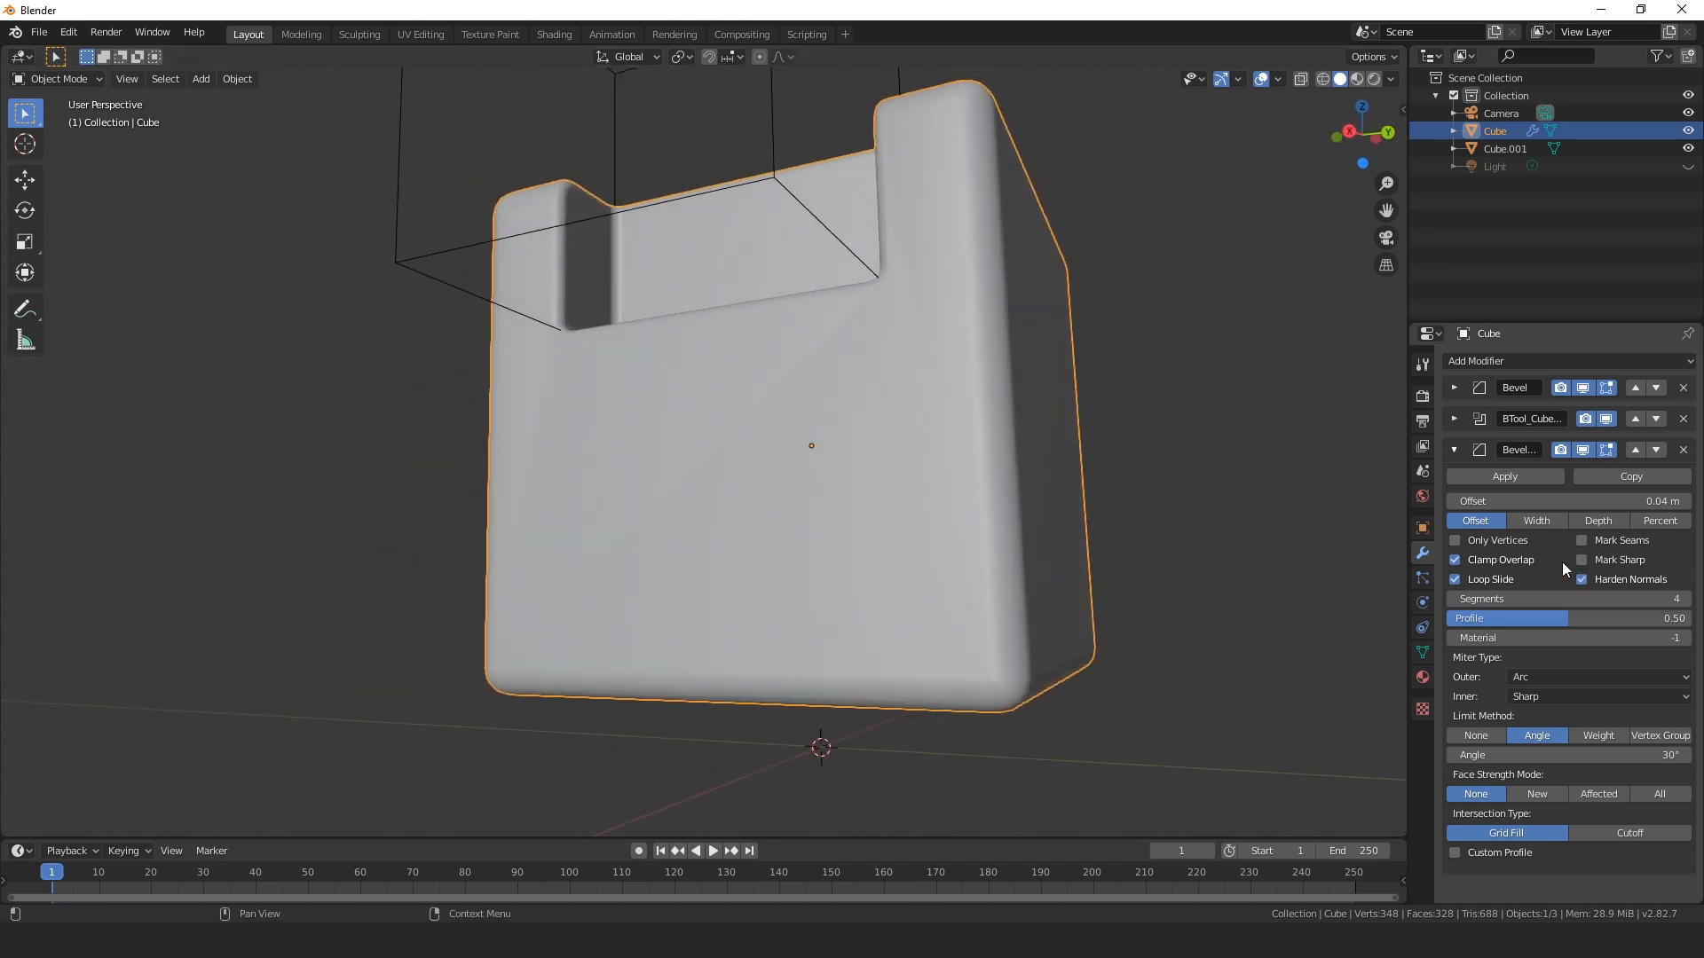
click(1454, 450)
click(1479, 358)
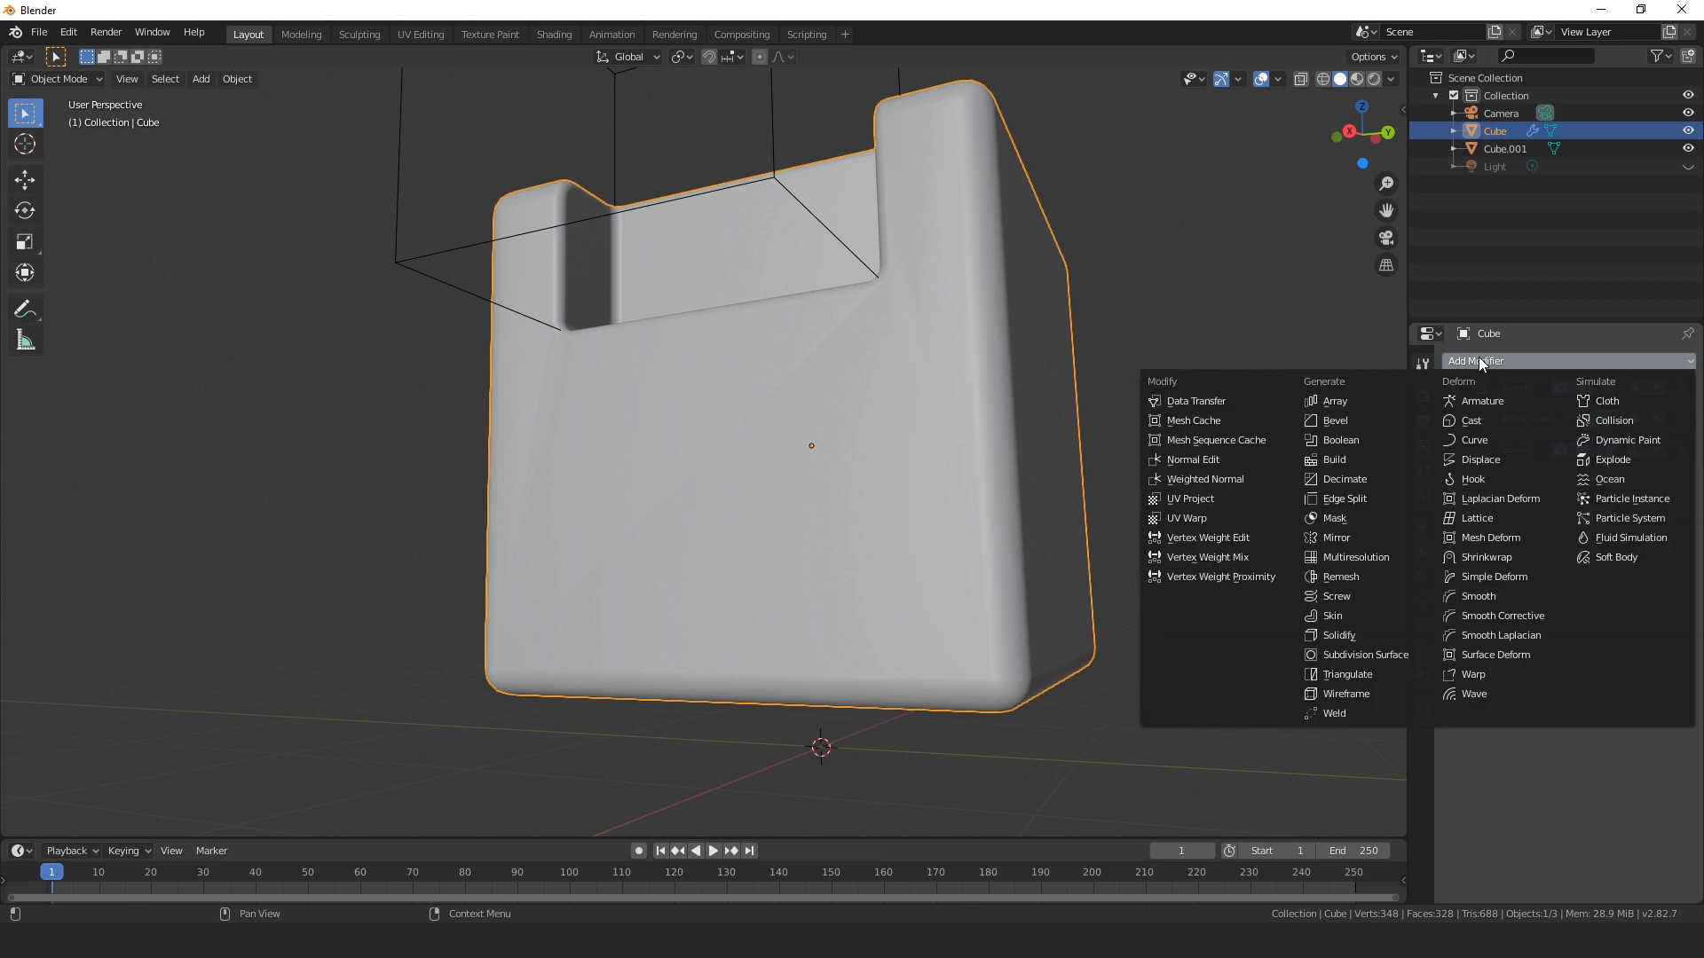
click(1218, 479)
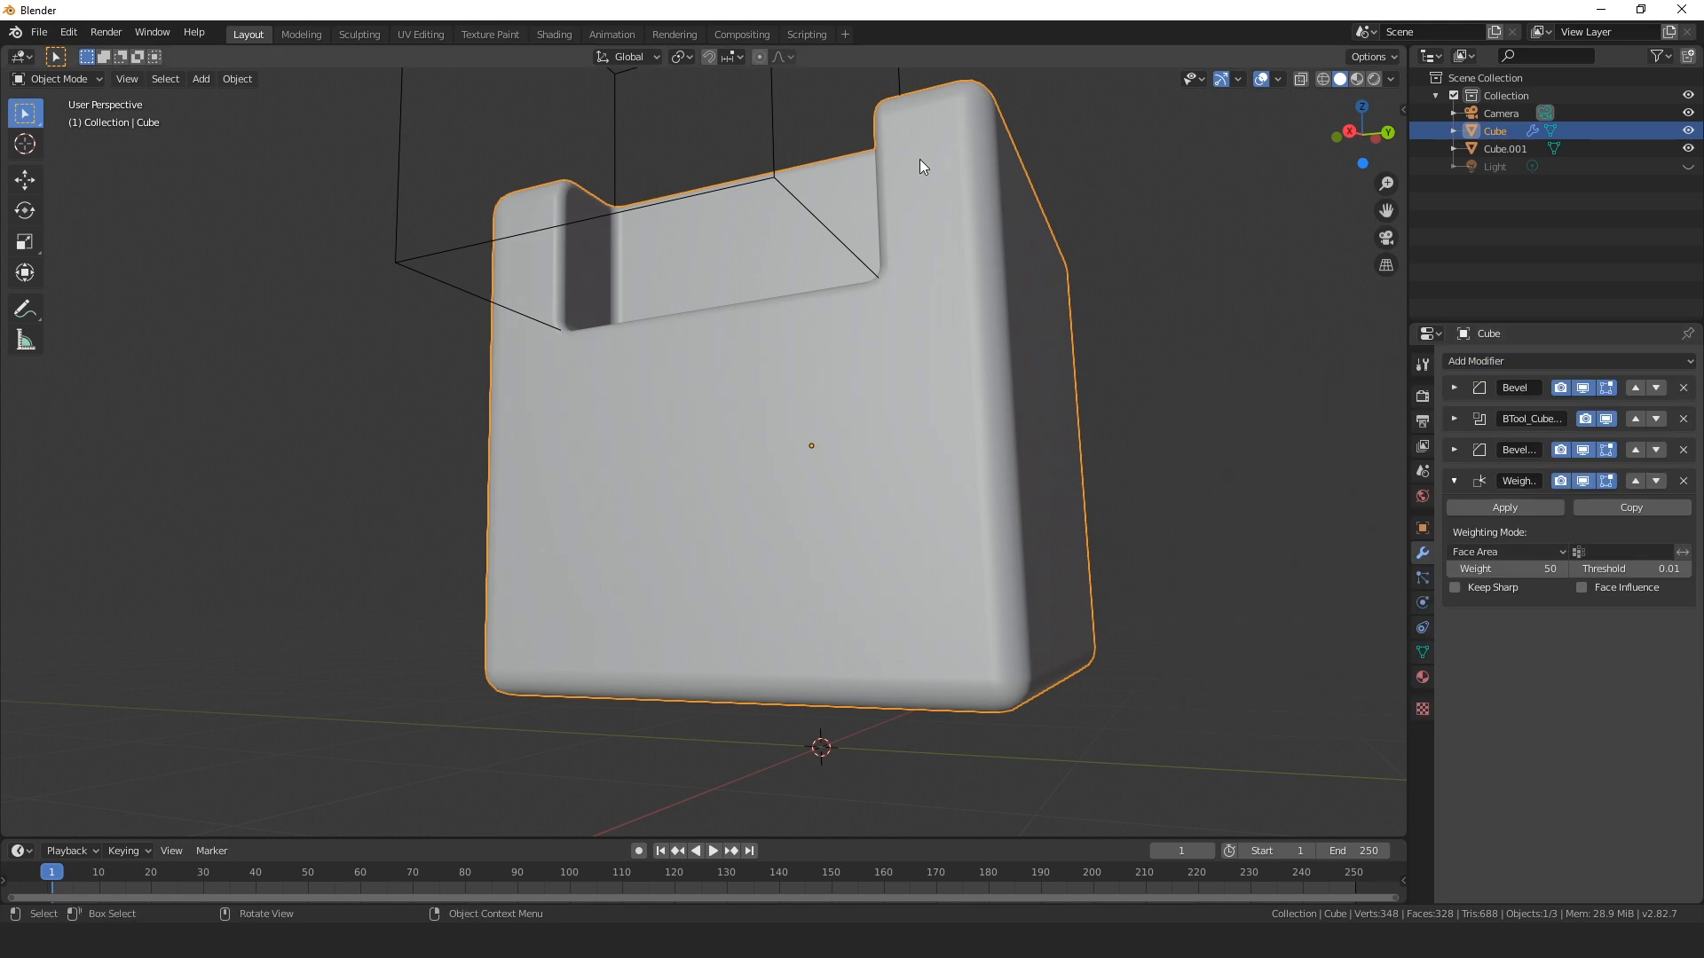
middle_drag(435, 420, 1152, 579)
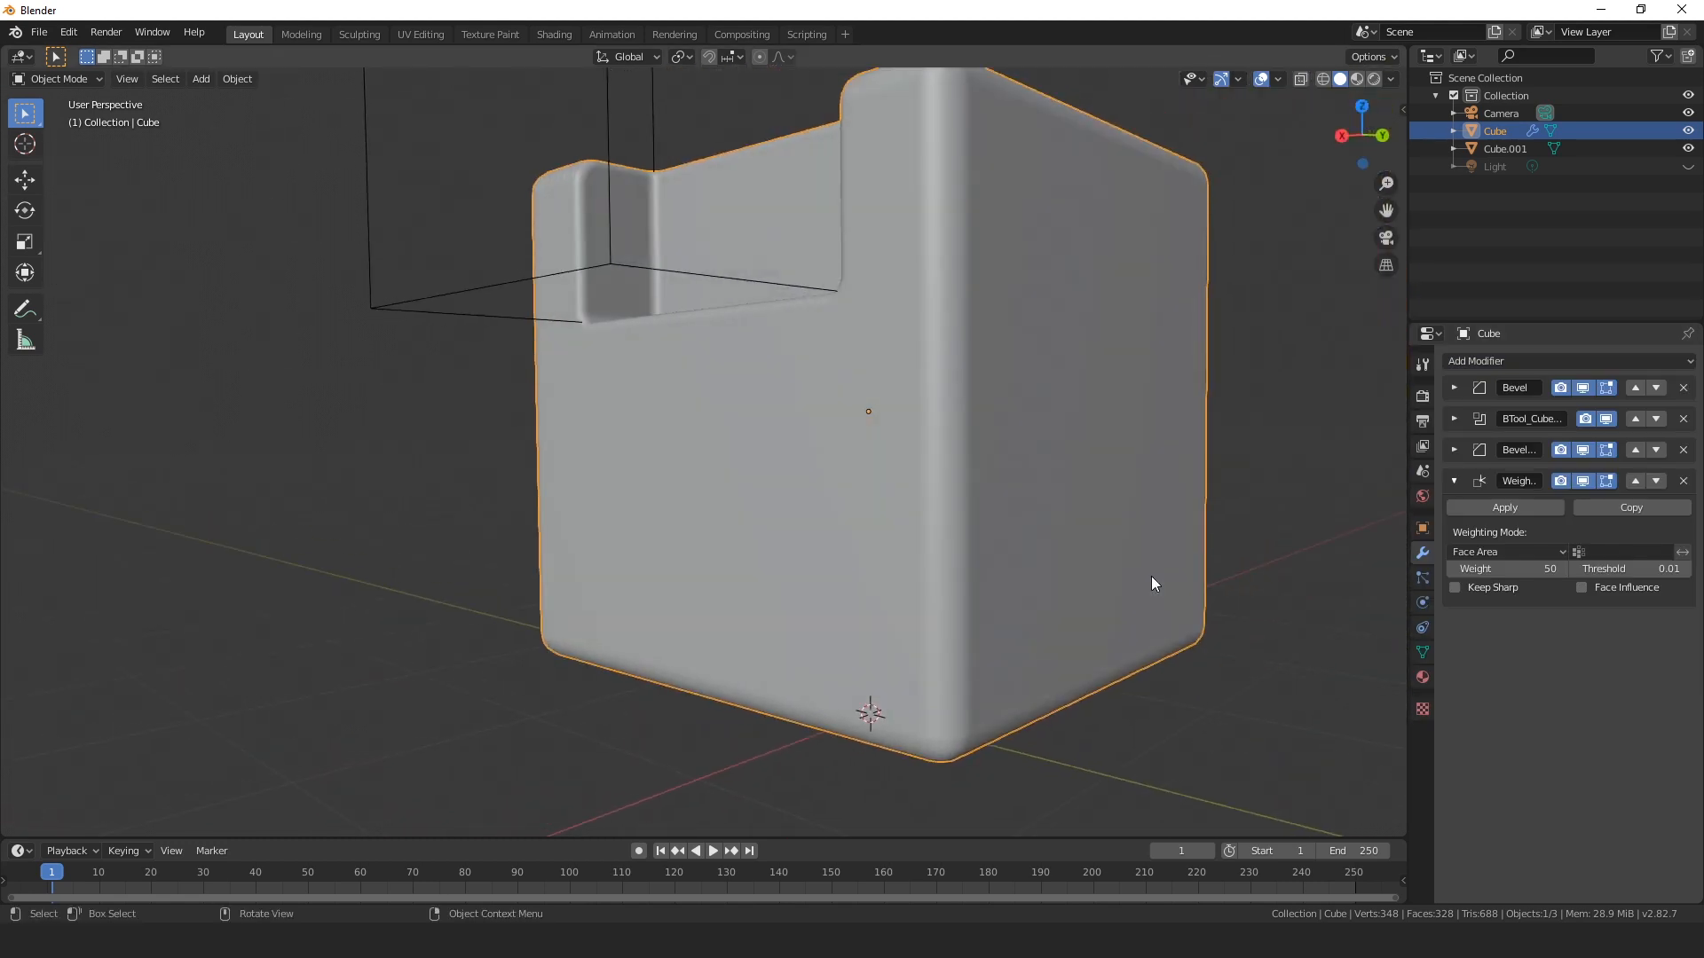
click(1456, 480)
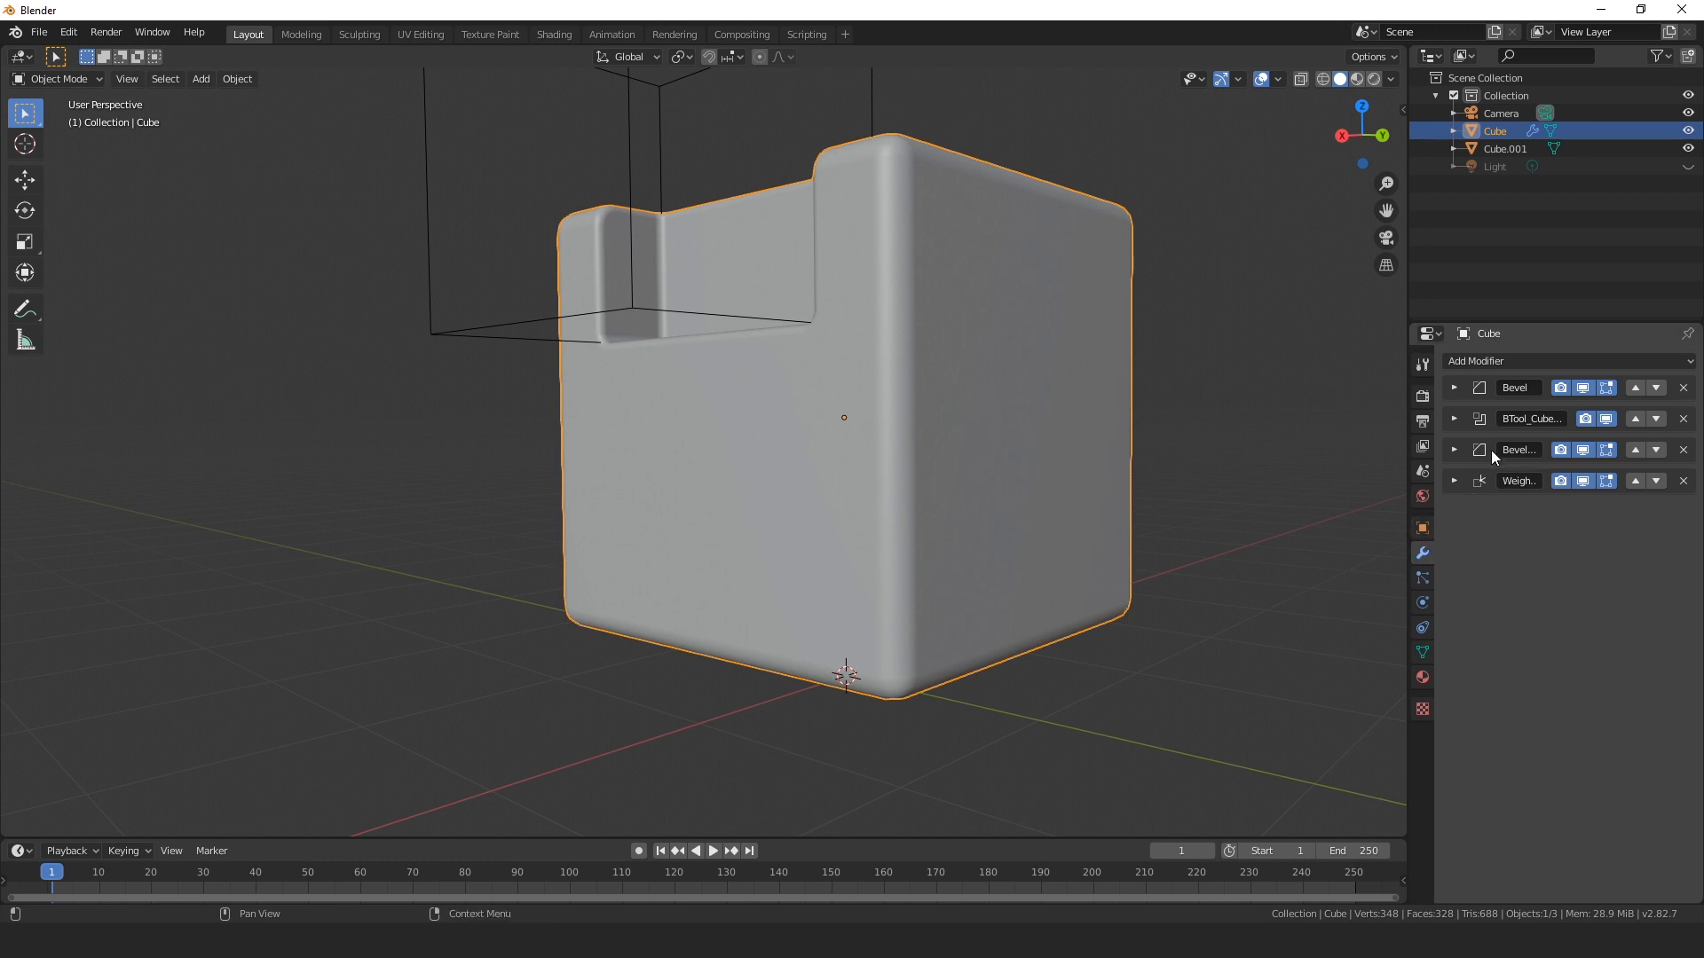
Select the cutter cube and move it about 0.13 m along the global X axis, partly out of the notched cube.
scroll(874, 362, down, 3)
middle_drag(893, 356, 646, 486)
scroll(799, 402, up, 2)
click(681, 457)
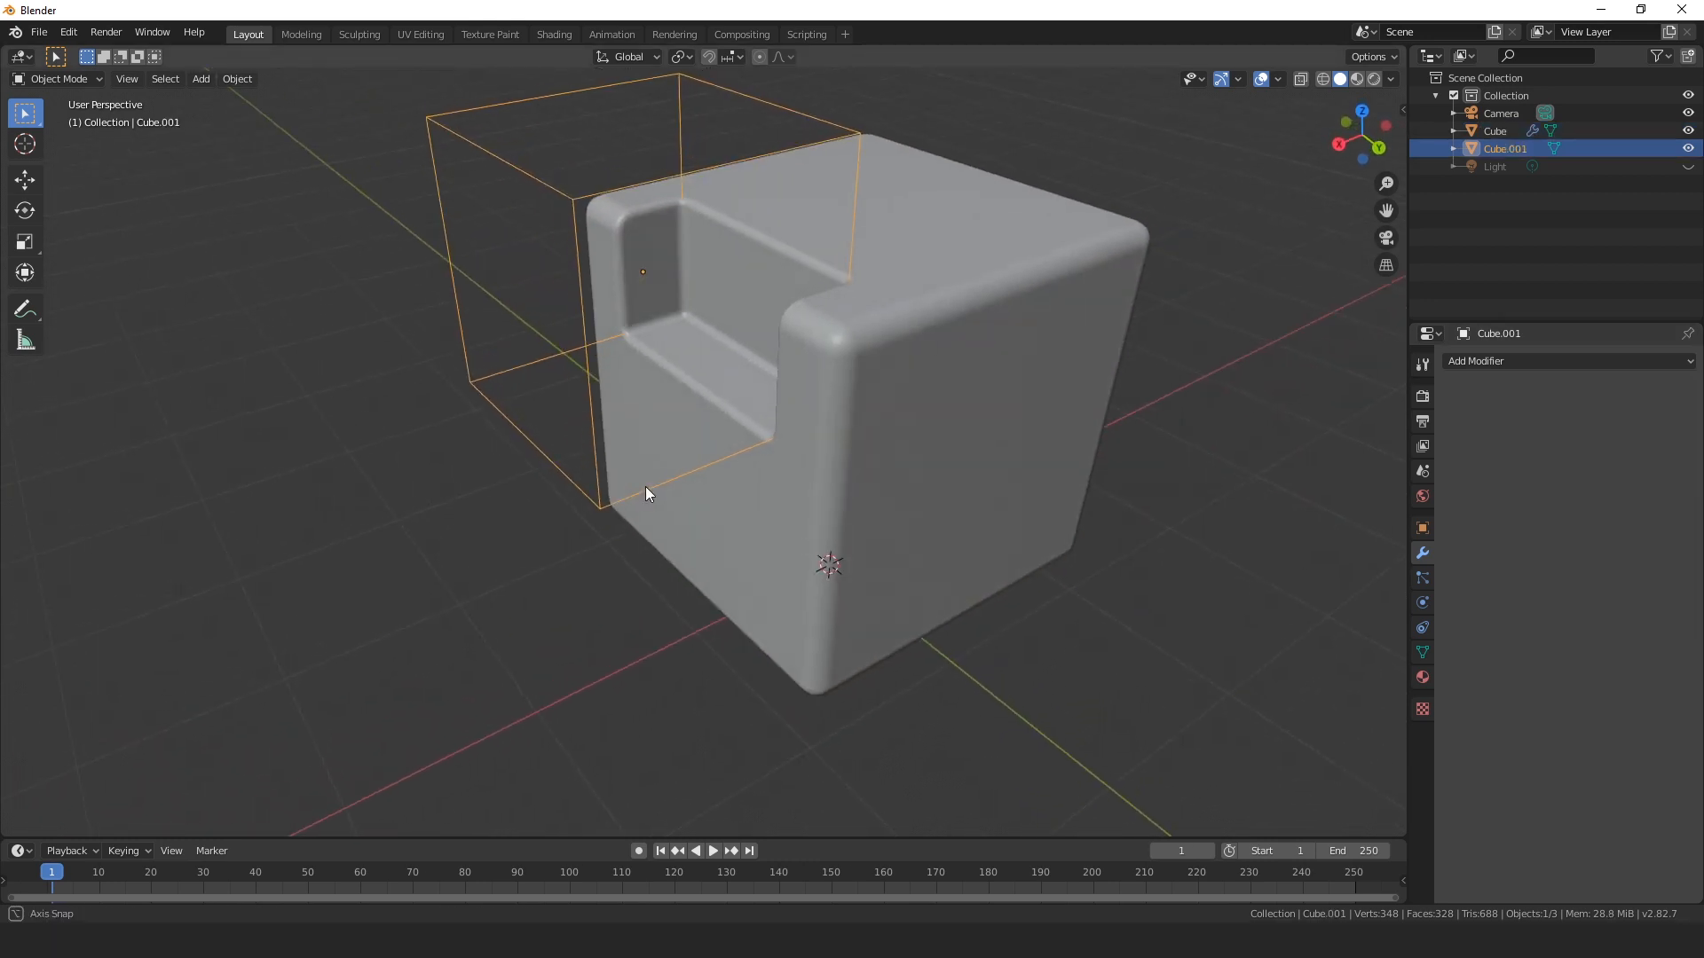
key(g)
key(x)
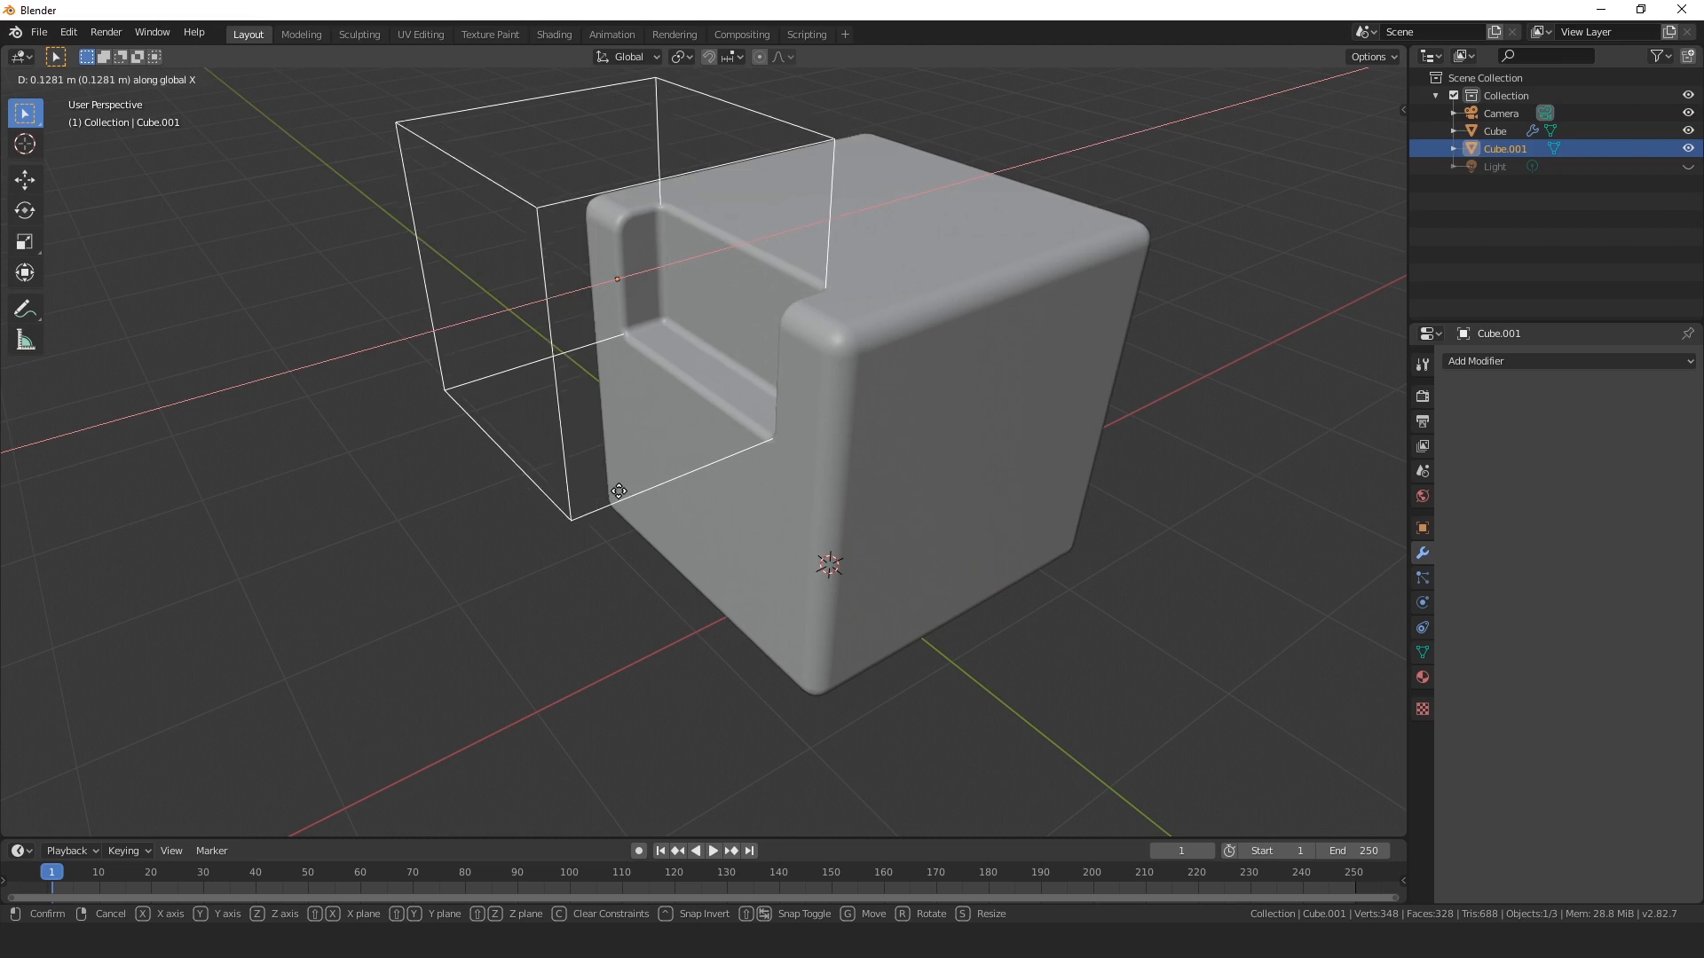
click(615, 492)
Add a mesh cylinder to the scene and rotate it 90 degrees around the X axis.
middle_drag(676, 492, 634, 505)
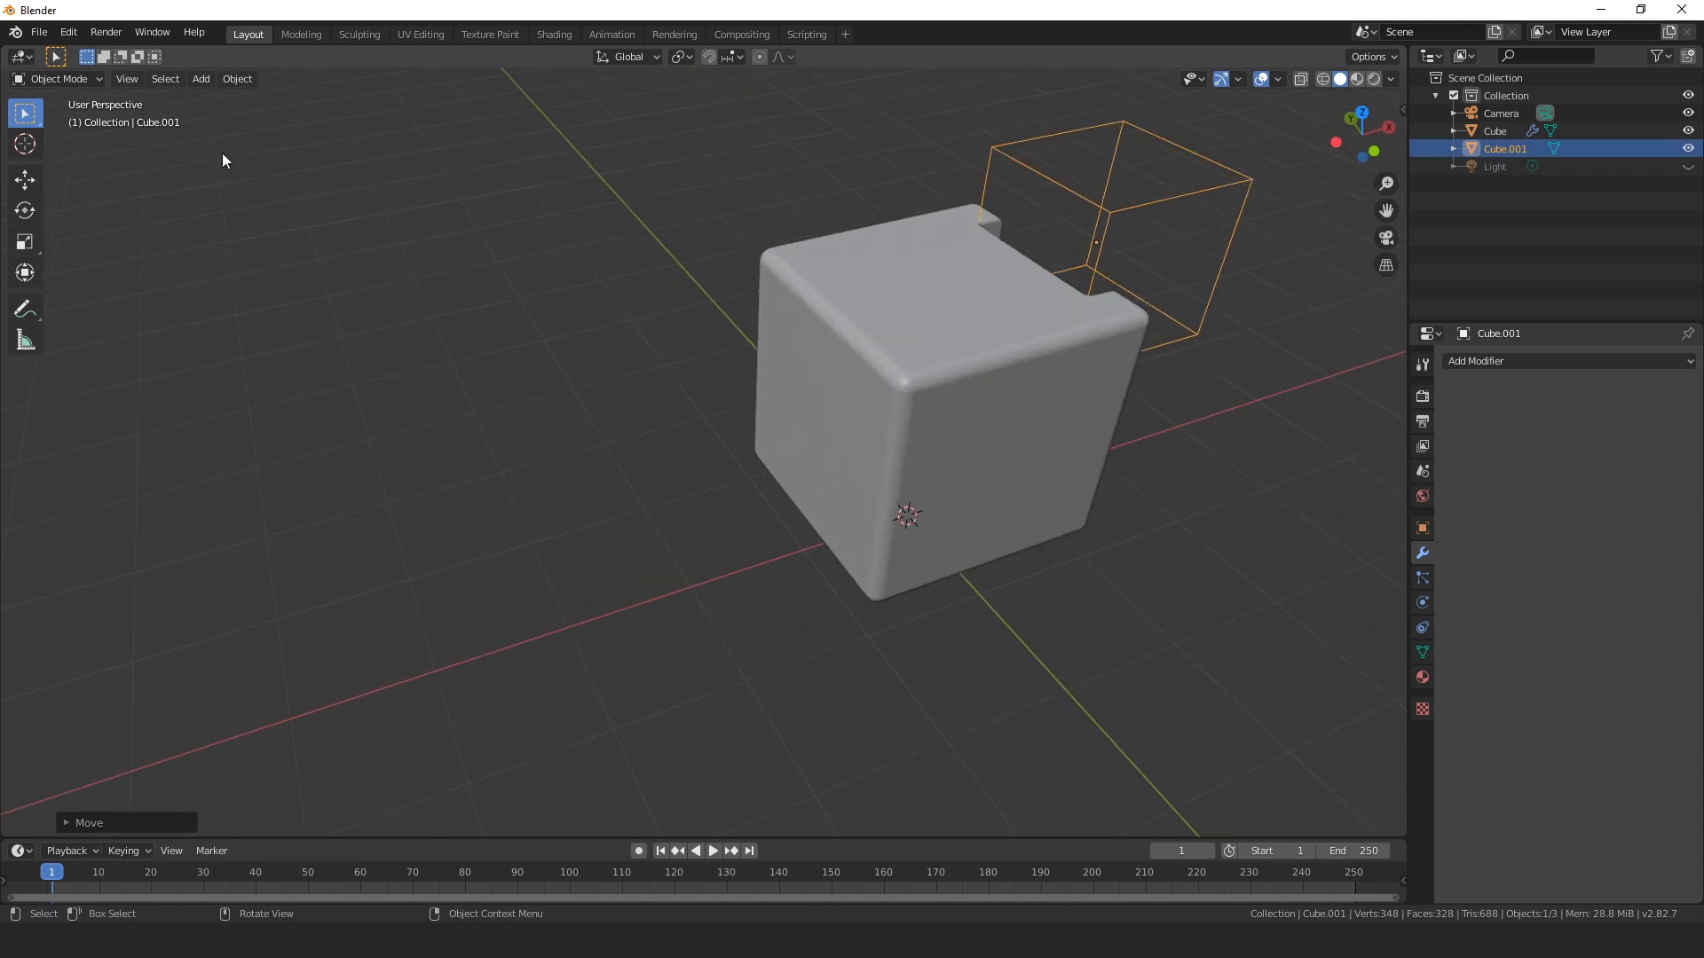
click(201, 79)
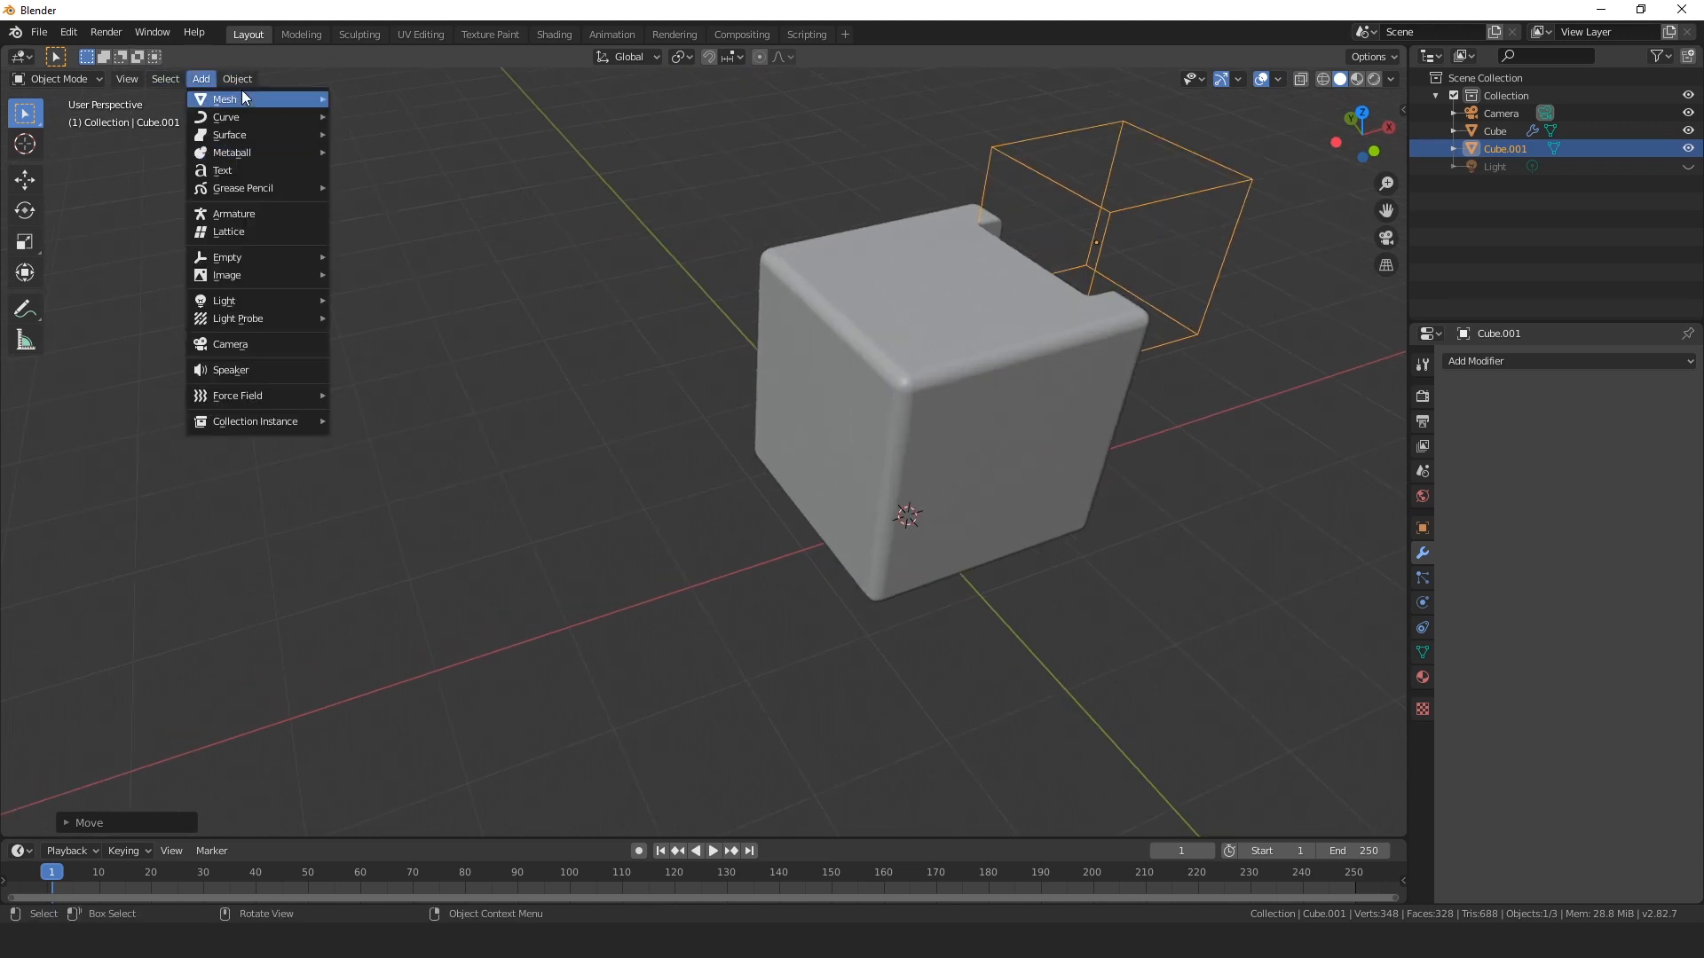
mouse_move(231, 103)
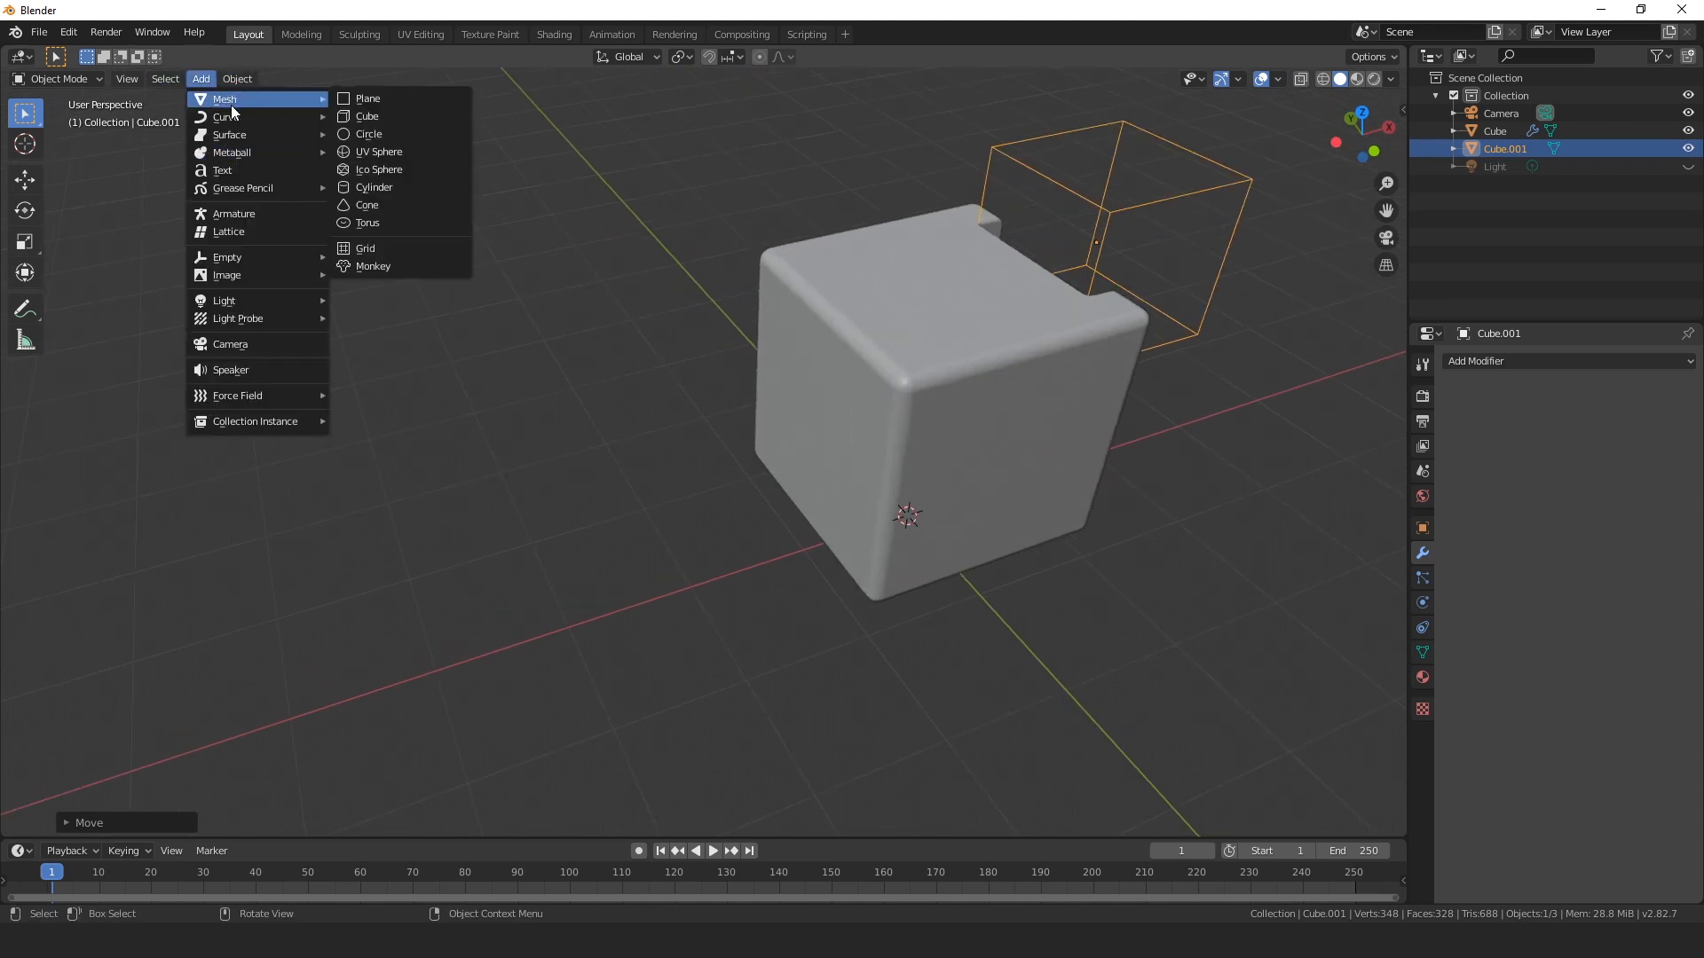
click(381, 186)
middle_drag(476, 262, 965, 504)
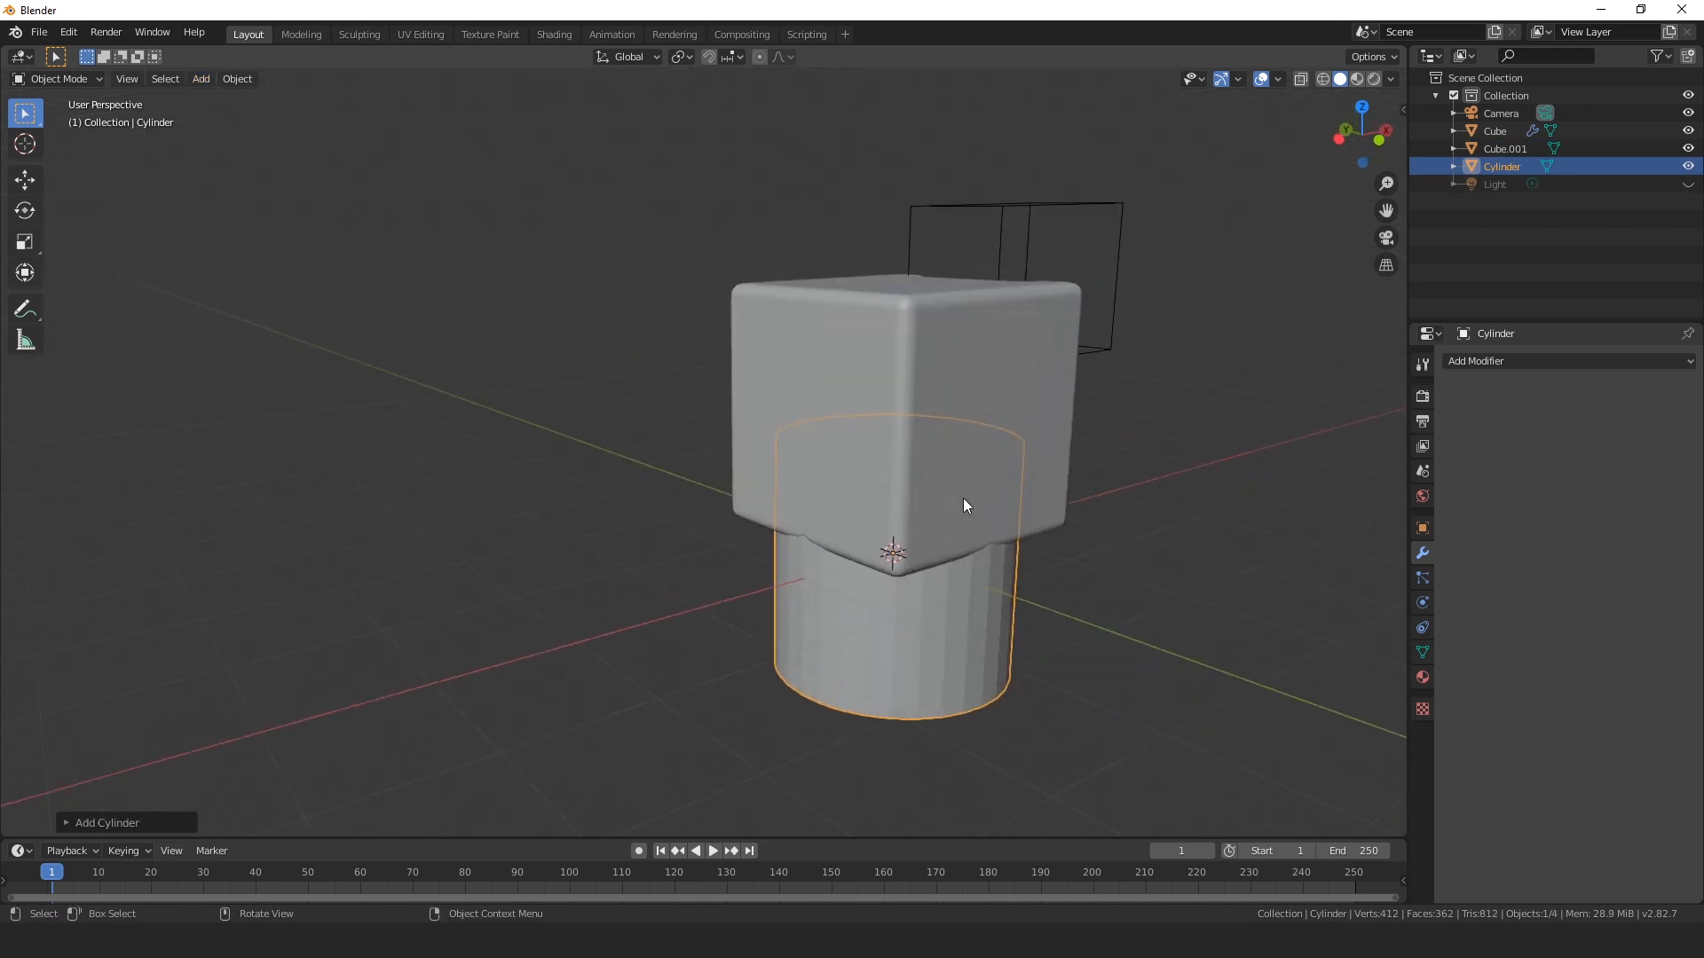
text(r)
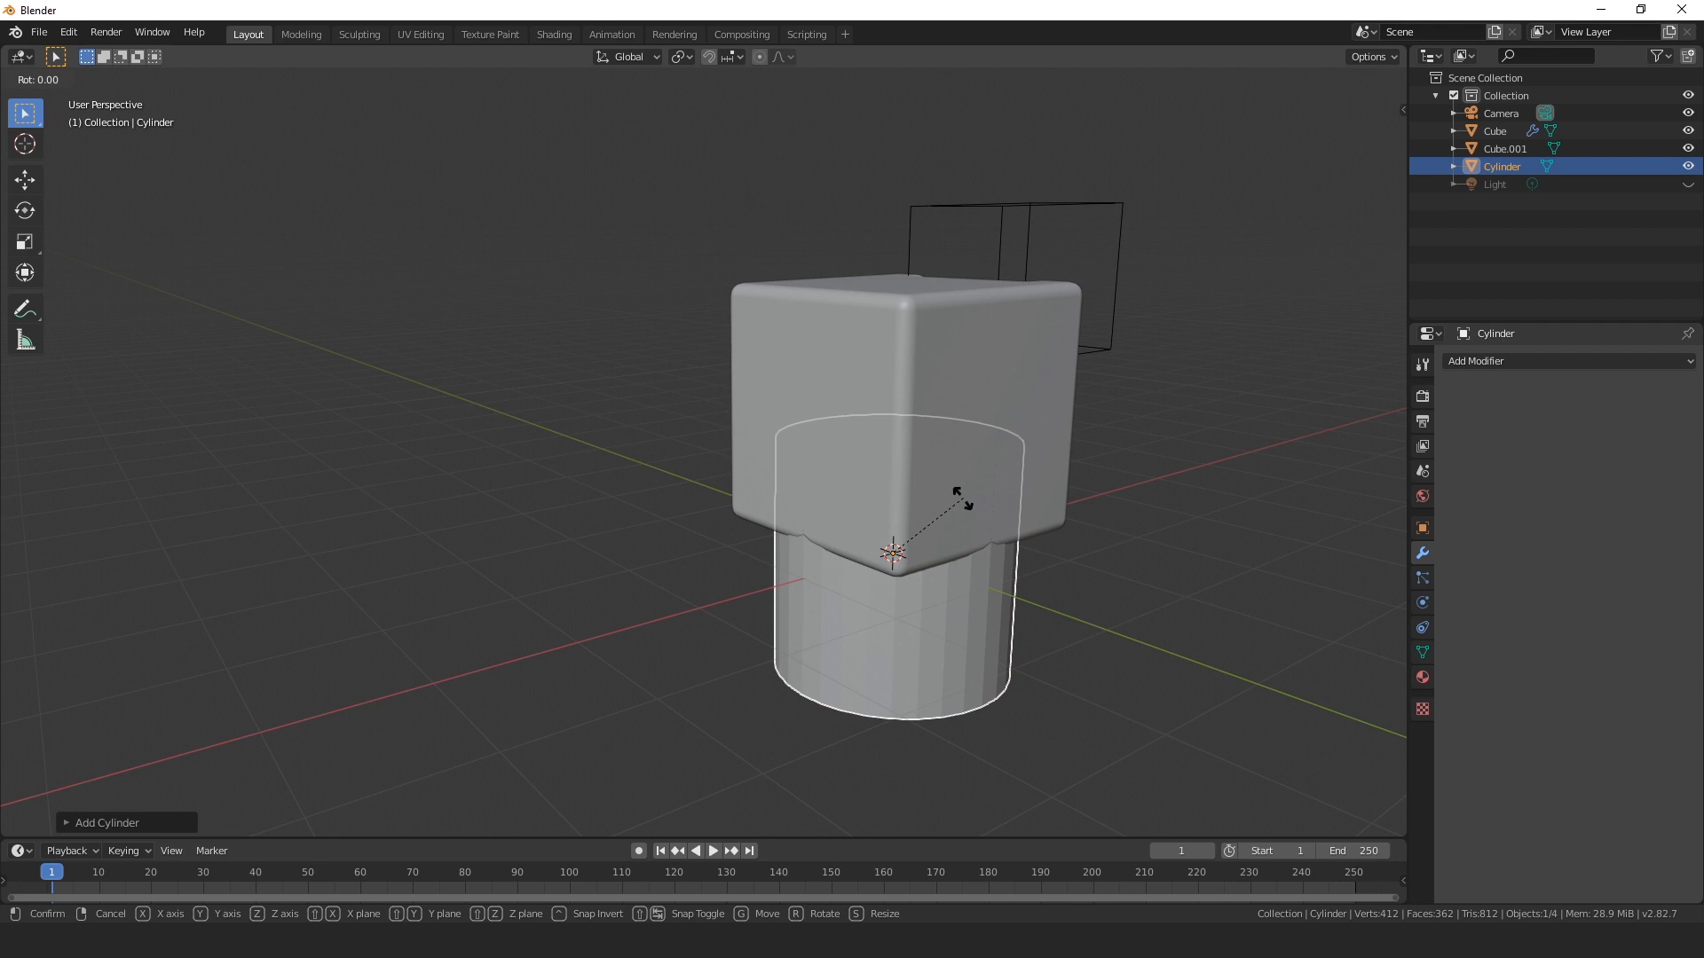
text(x90)
key(Return)
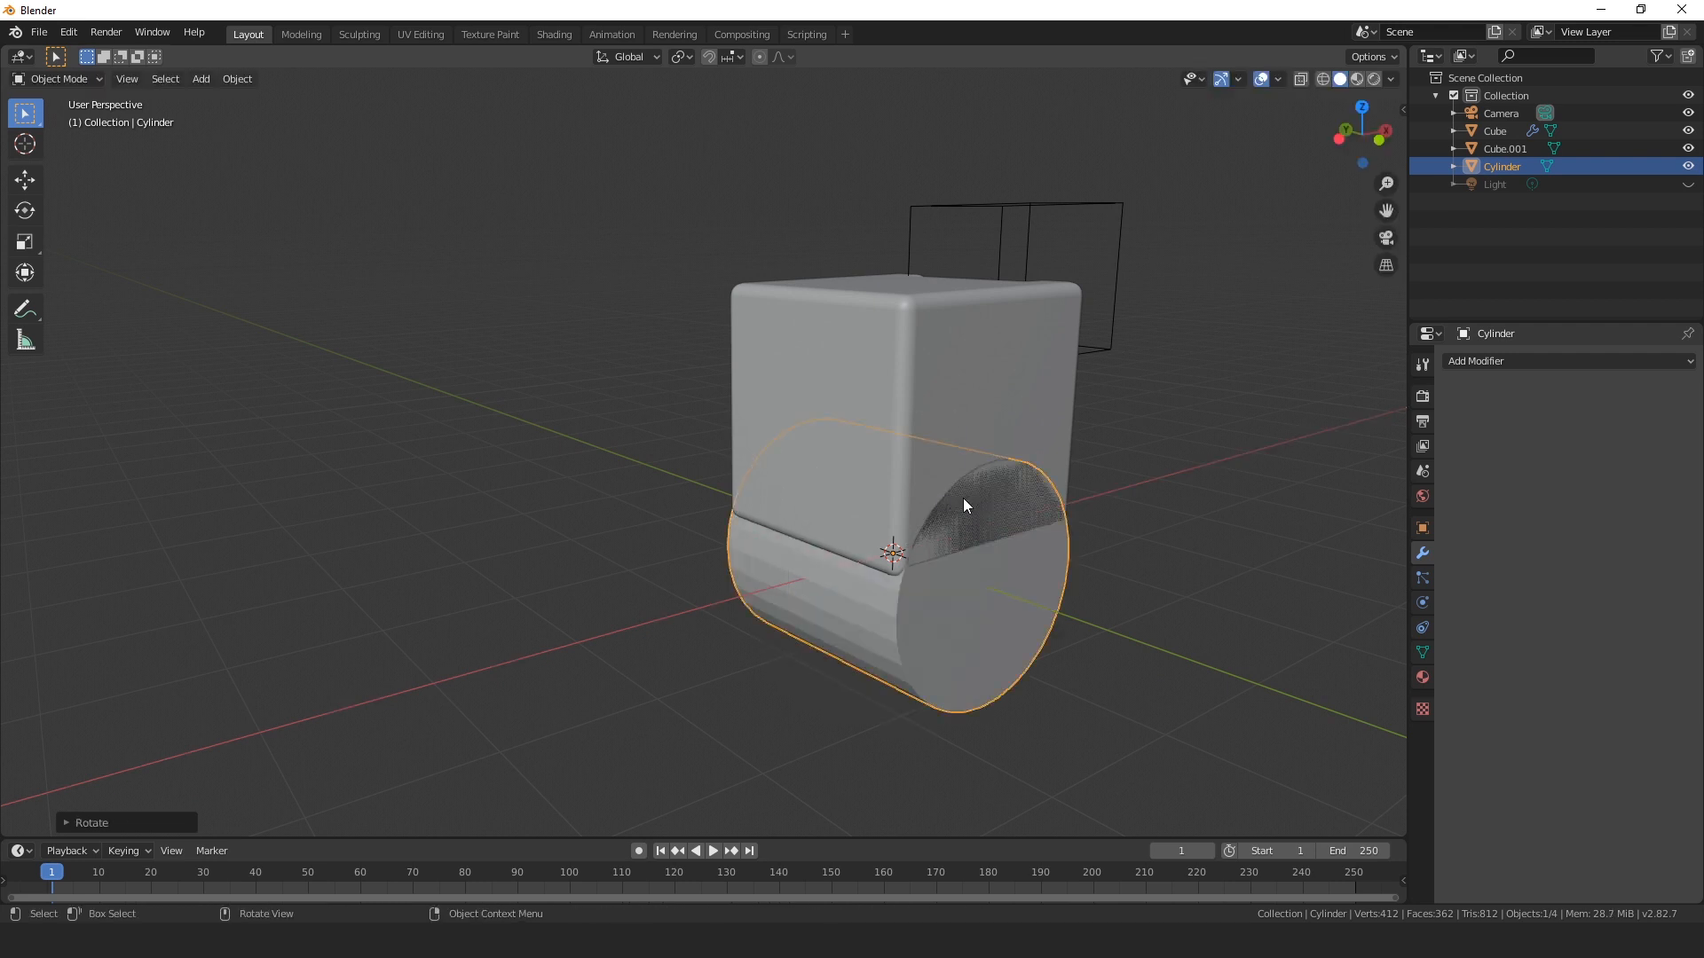
Move the cylinder along X in front of the cube and shorten it by scaling along Y.
key(g)
key(x)
click(770, 500)
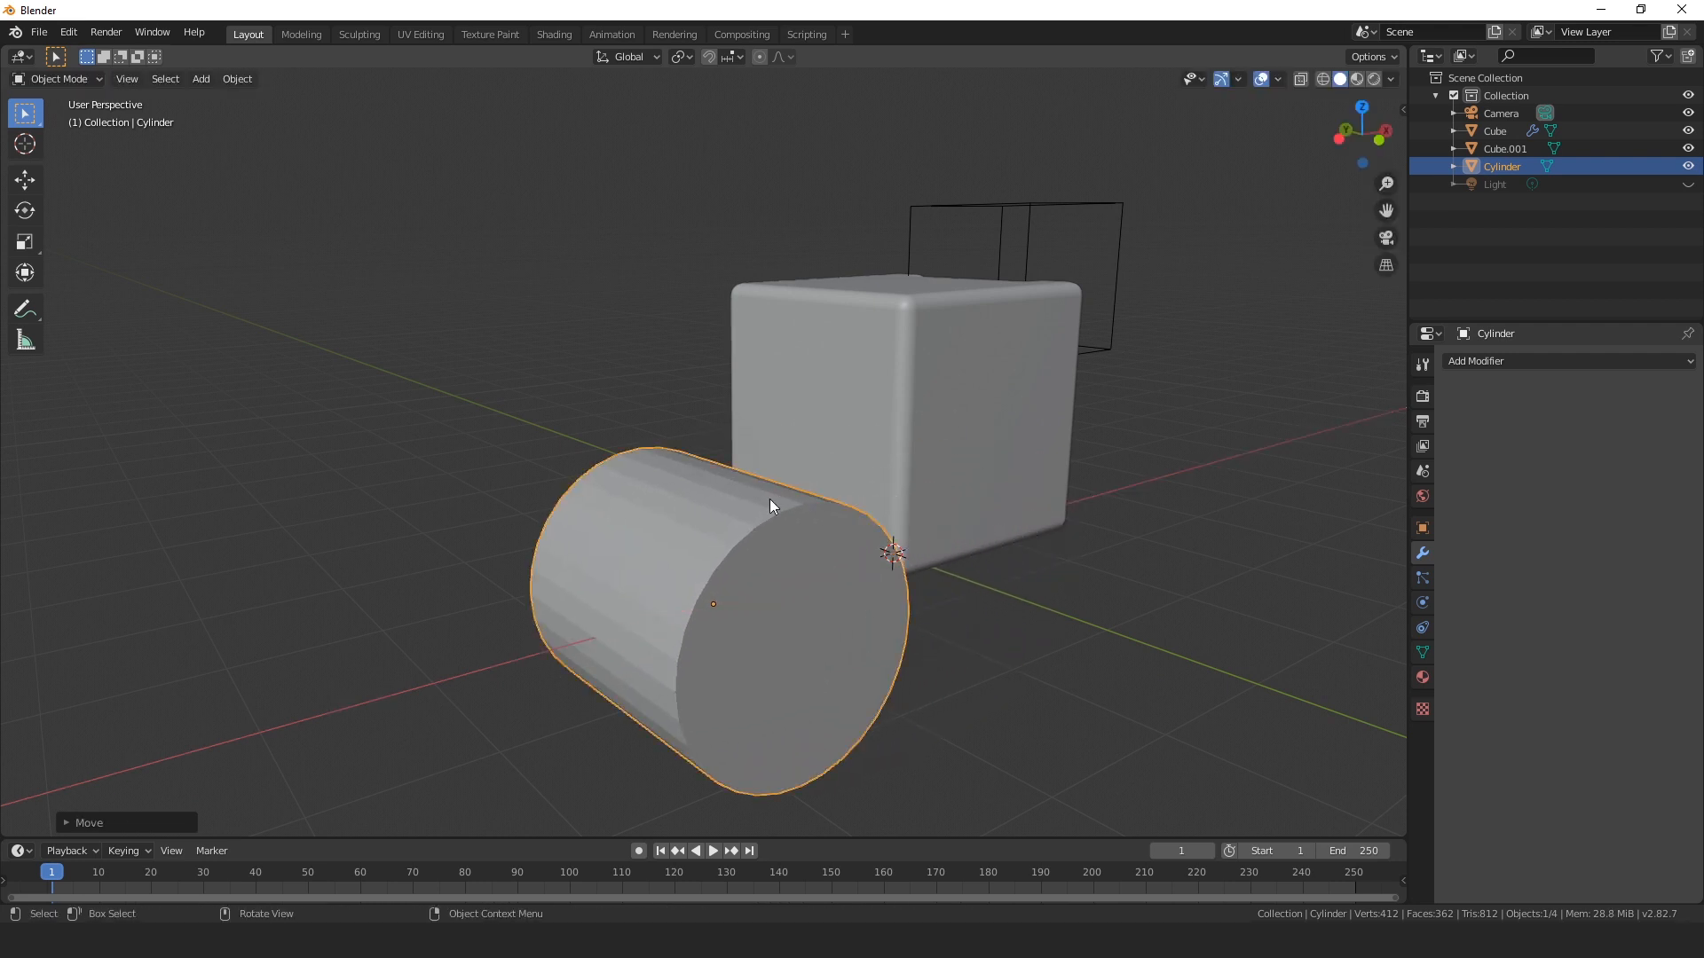
middle_drag(1058, 747, 1104, 753)
key(s)
key(y)
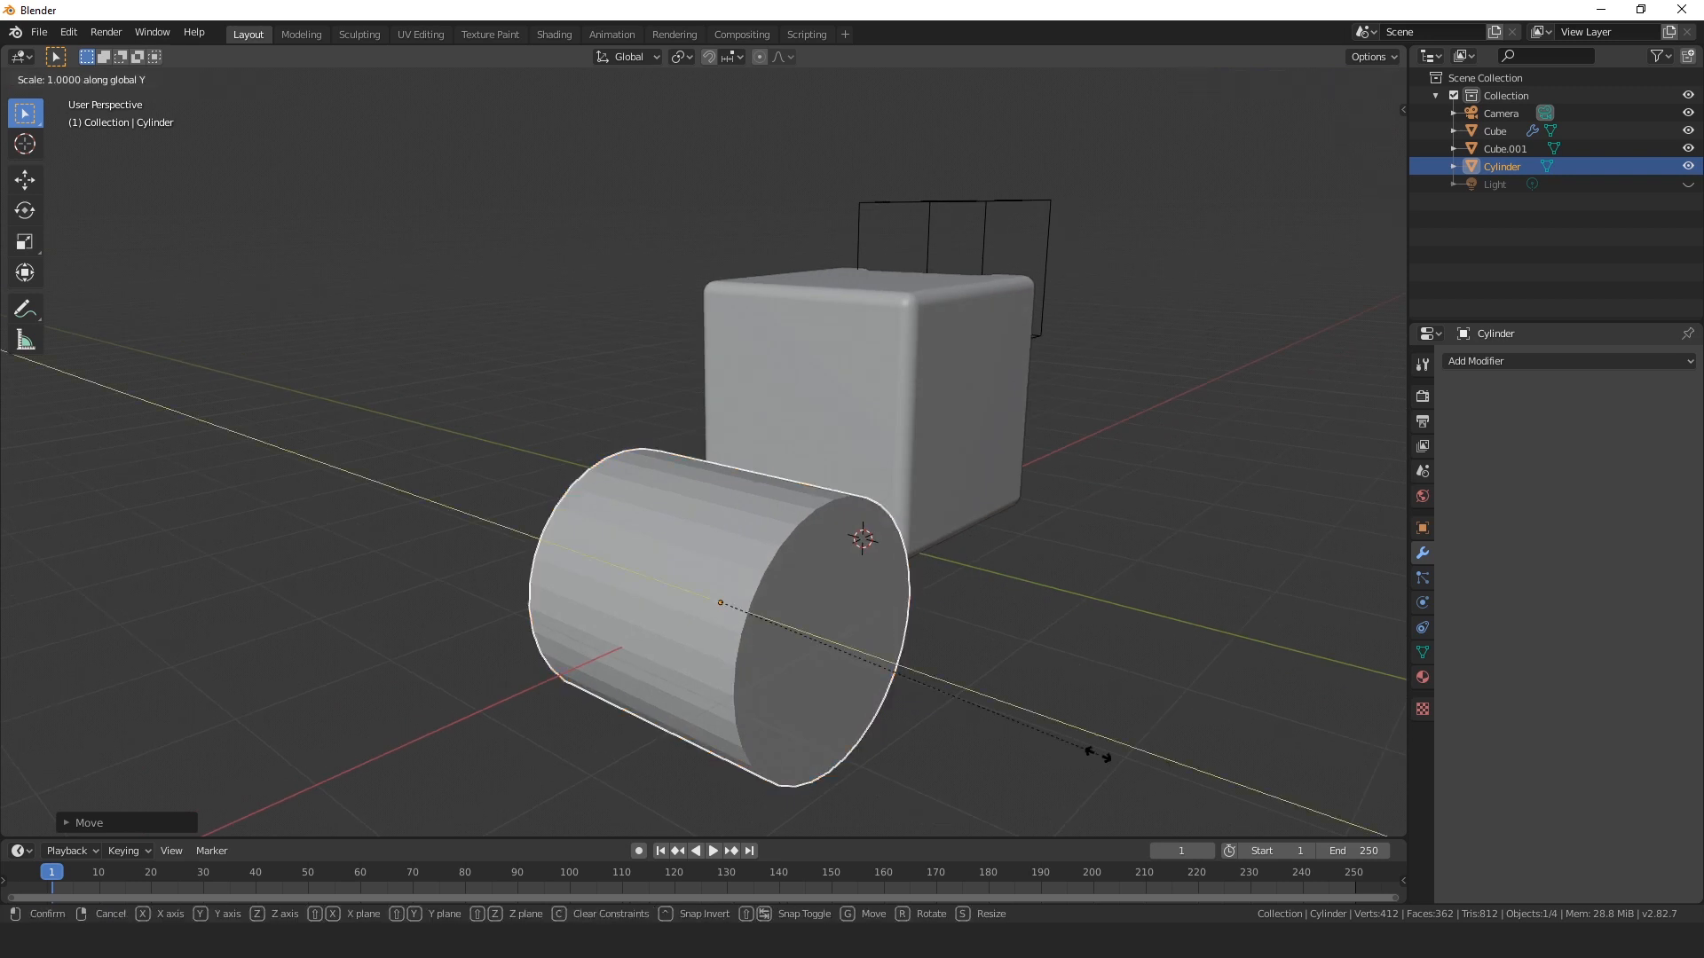
click(873, 634)
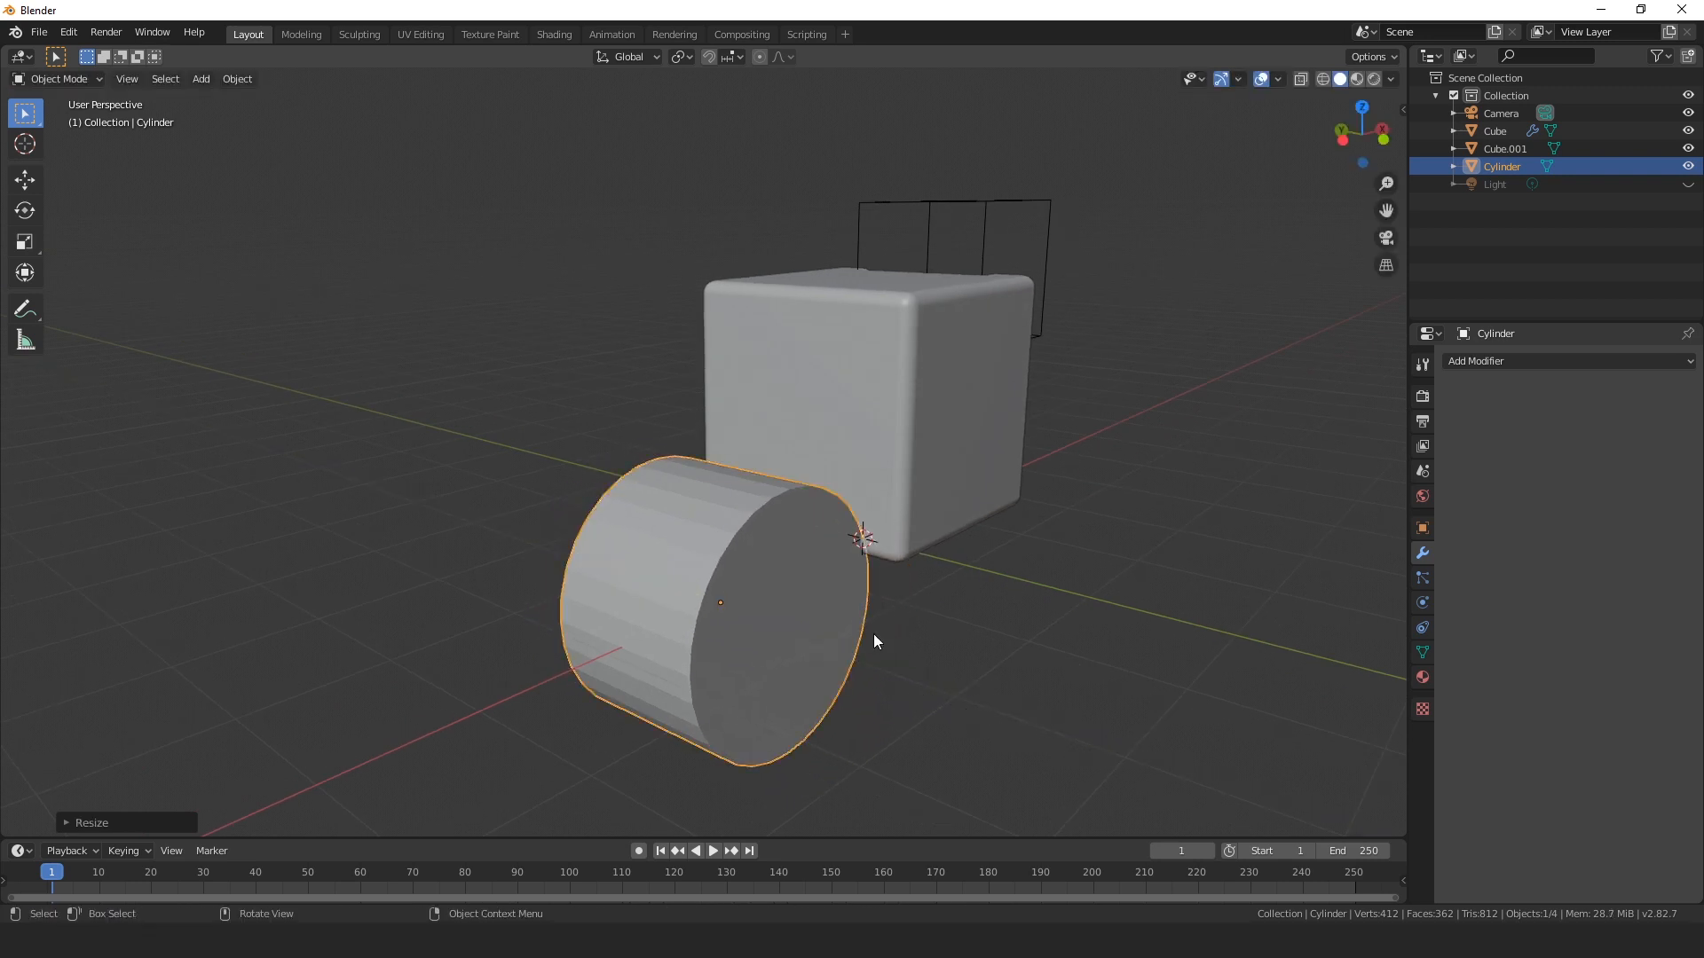
Apply smooth shading to the cylinder.
middle_drag(873, 634, 829, 491)
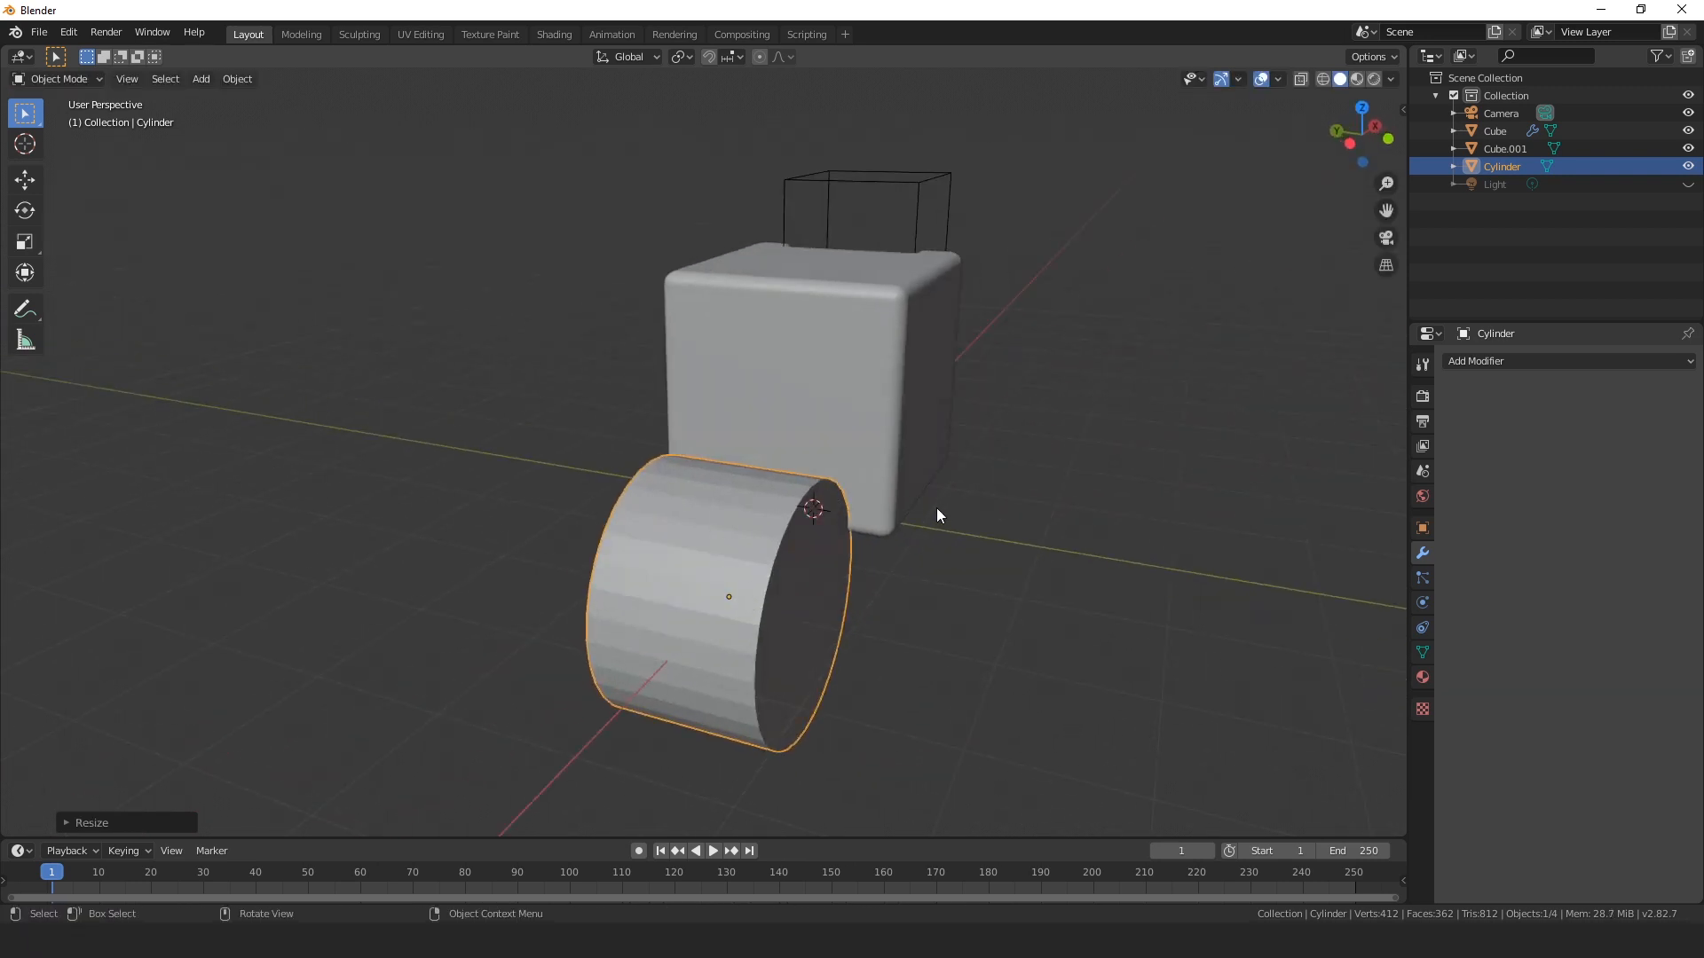
middle_drag(937, 513, 861, 536)
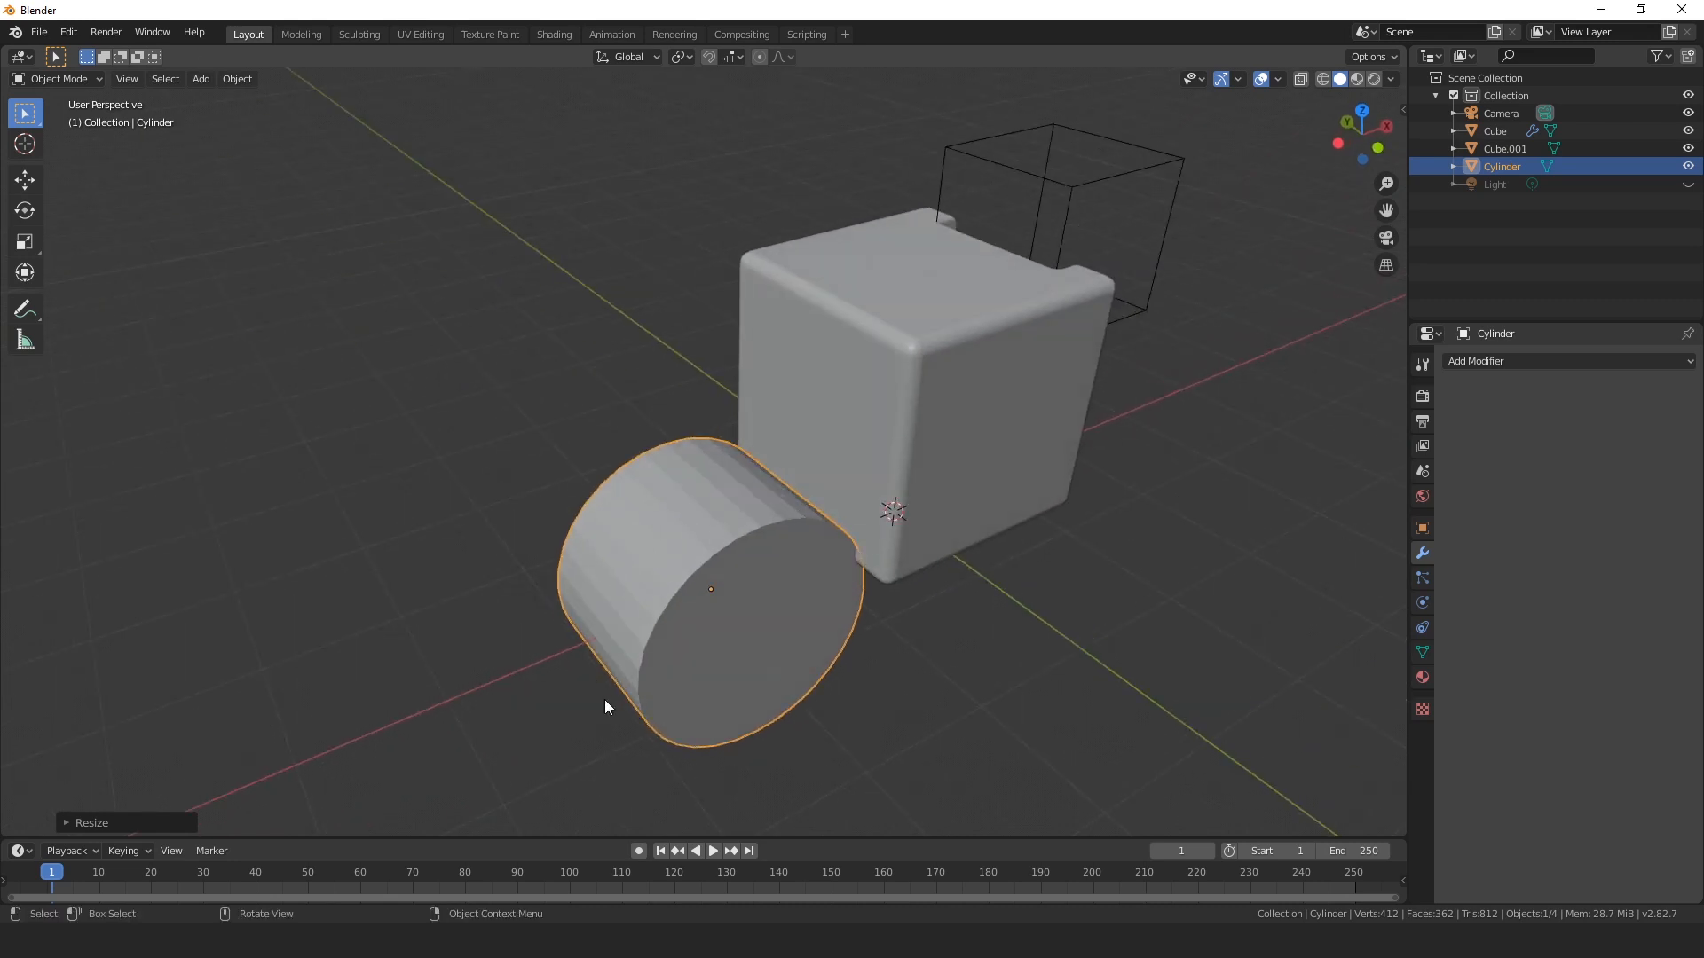
middle_drag(674, 653, 717, 566)
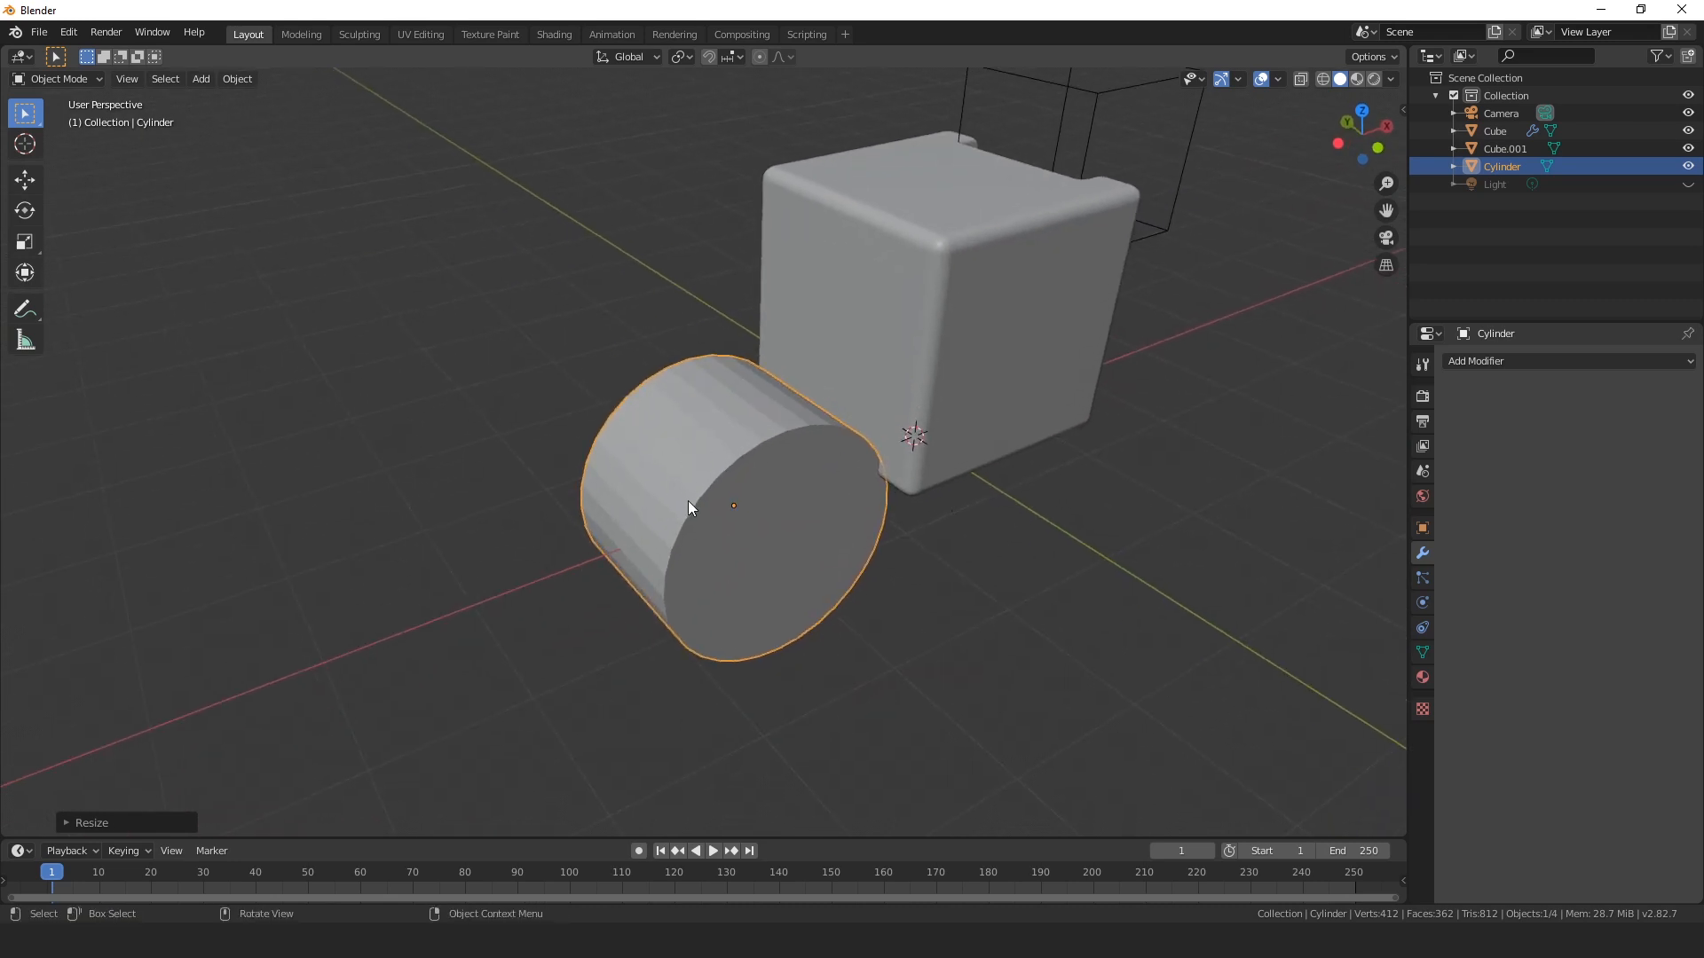
middle_drag(688, 500, 923, 485)
scroll(798, 477, up, 3)
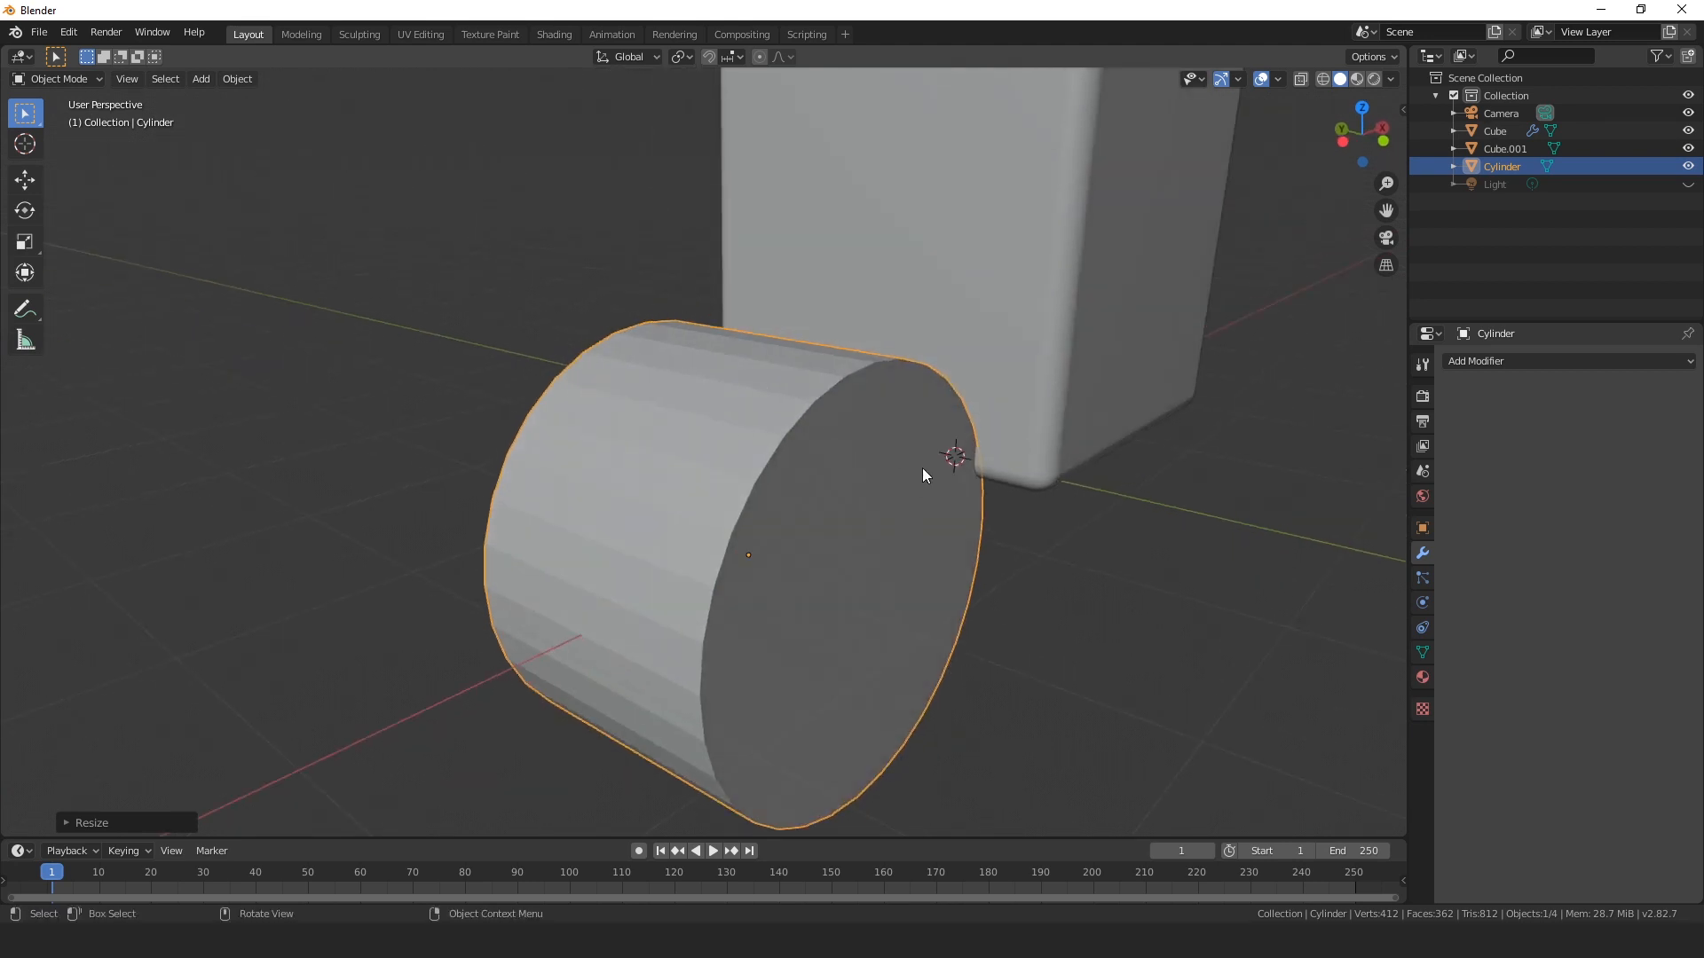
middle_drag(710, 437, 707, 461)
right_click(705, 458)
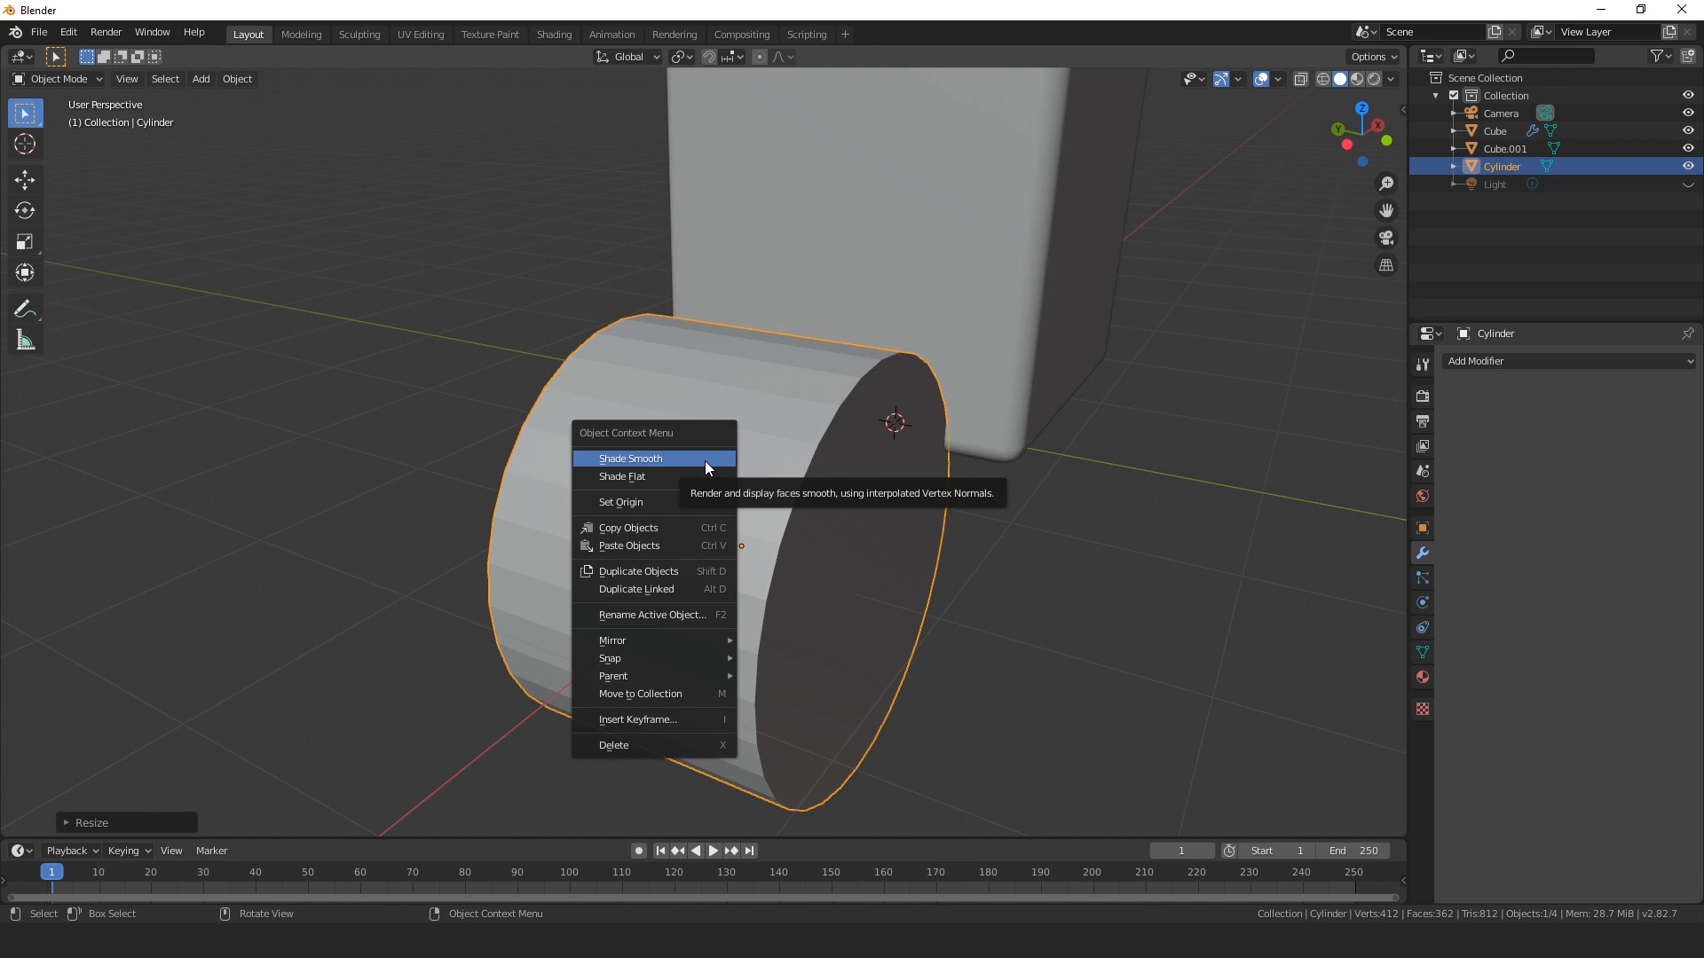
click(705, 458)
Raise the cylinder along Z until its center sits near the height of the cube's upper edge.
middle_drag(753, 440, 724, 455)
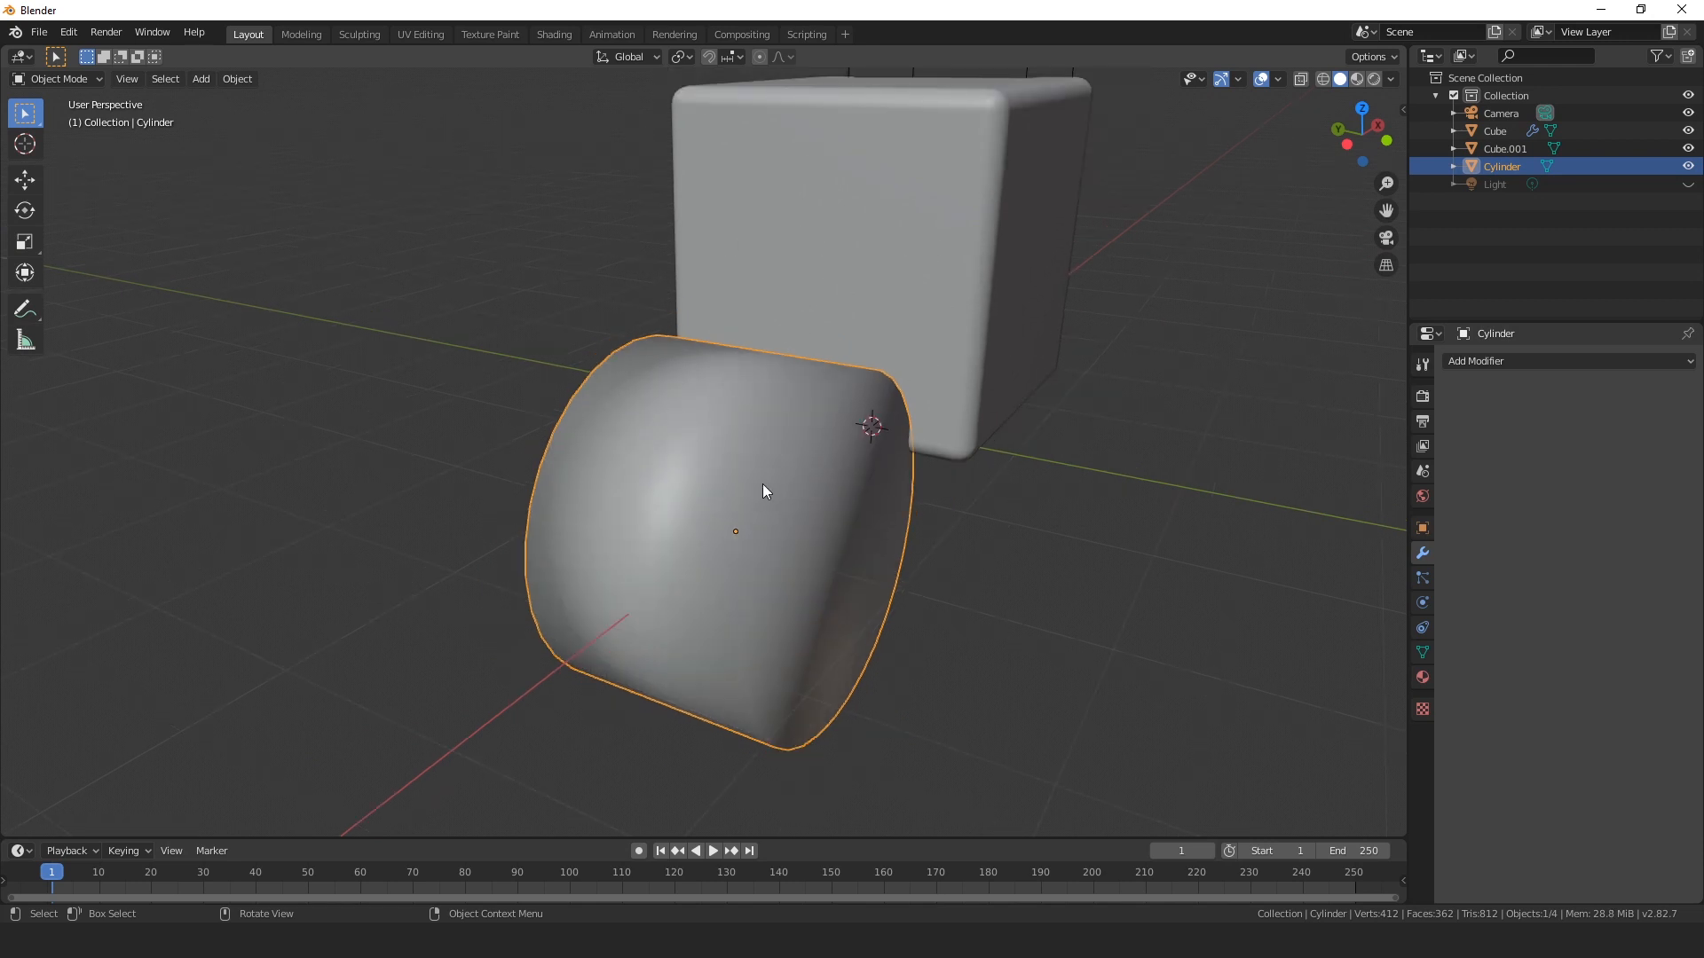
mouse_move(763, 485)
middle_down()
mouse_move(715, 482)
mouse_move(792, 493)
middle_up()
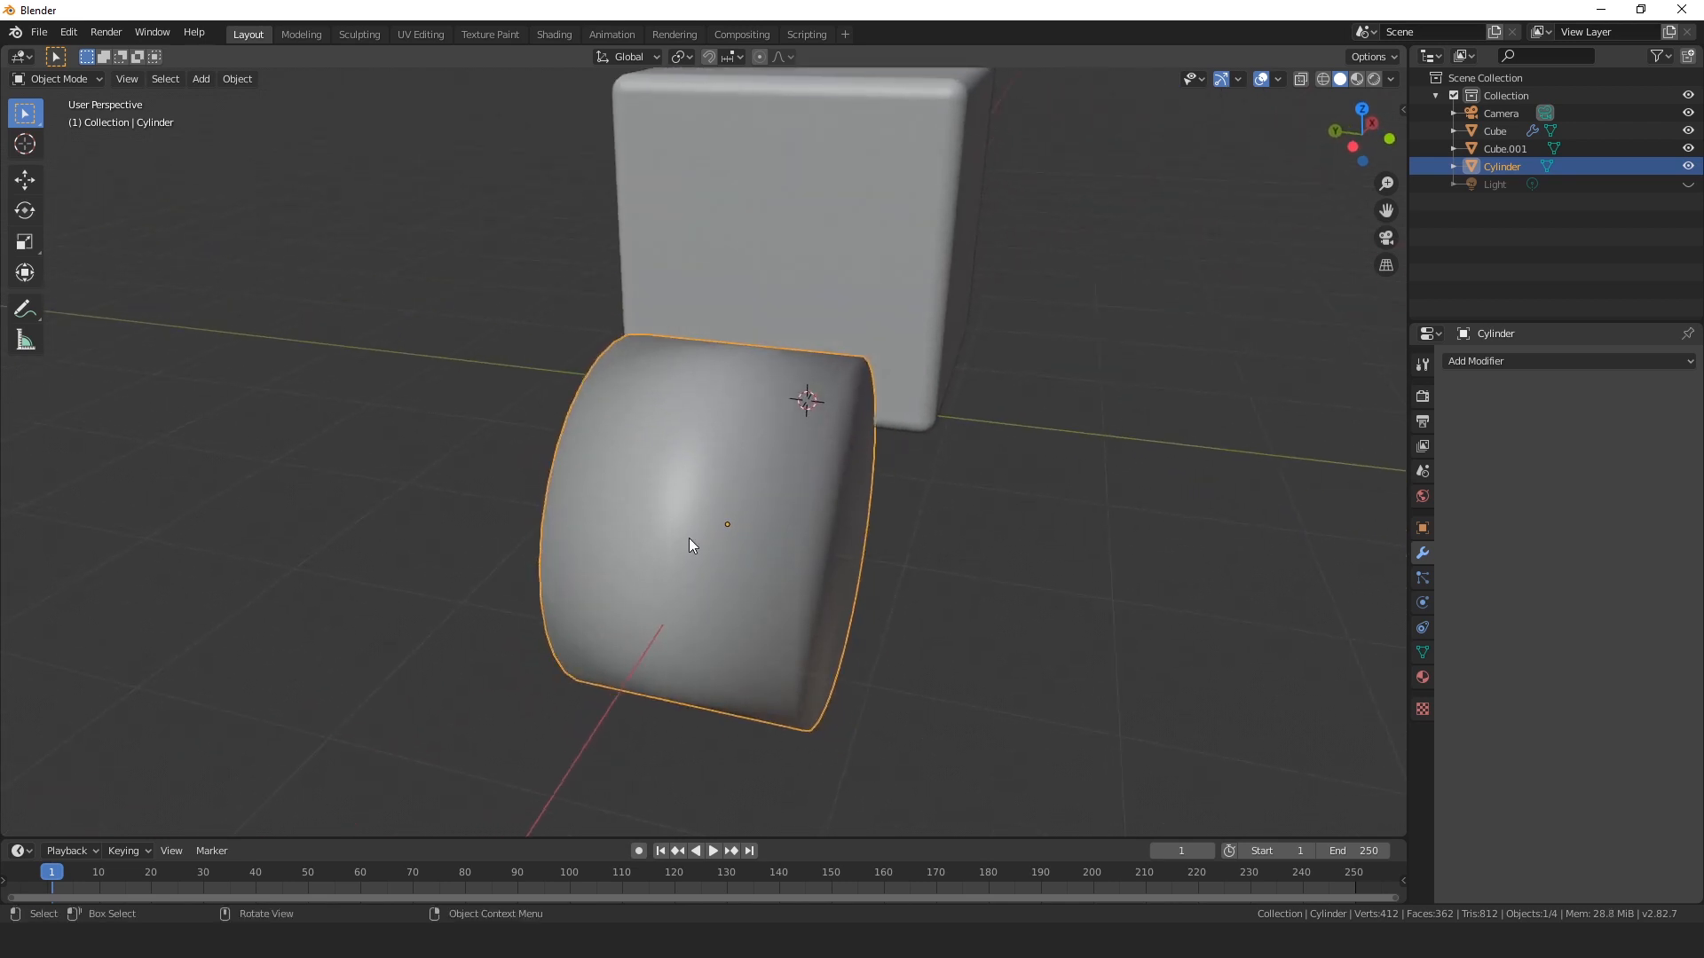
key(g)
key(z)
click(685, 189)
scroll(911, 314, down, 5)
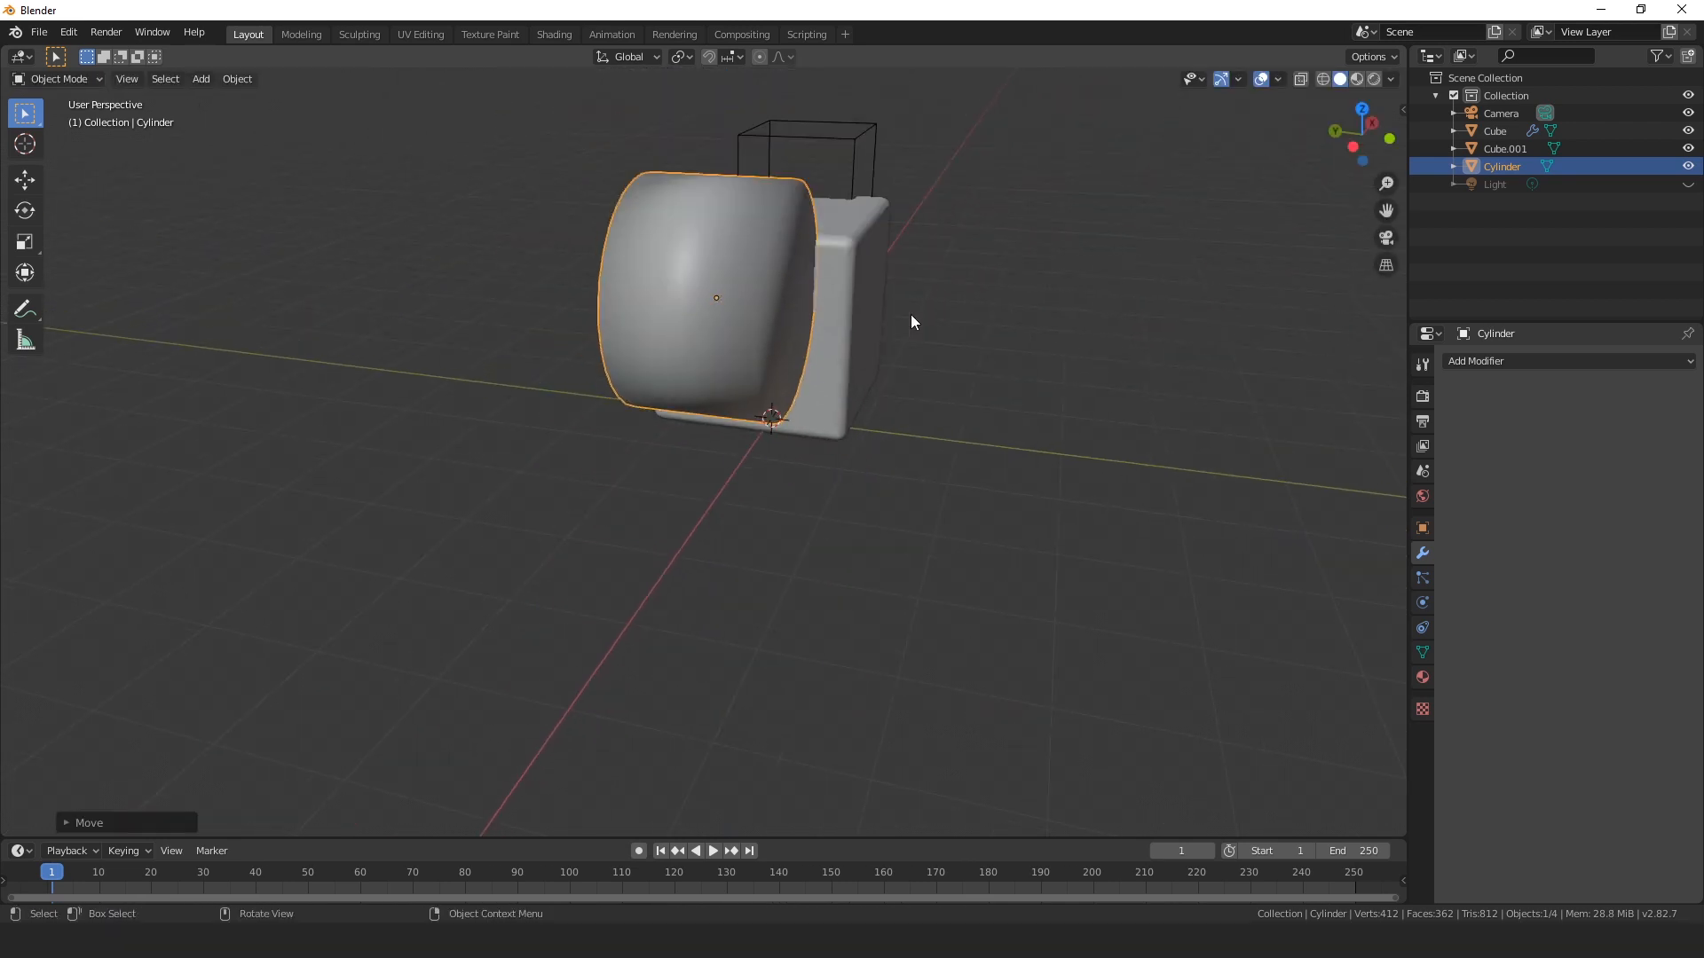
middle_drag(911, 314, 757, 482)
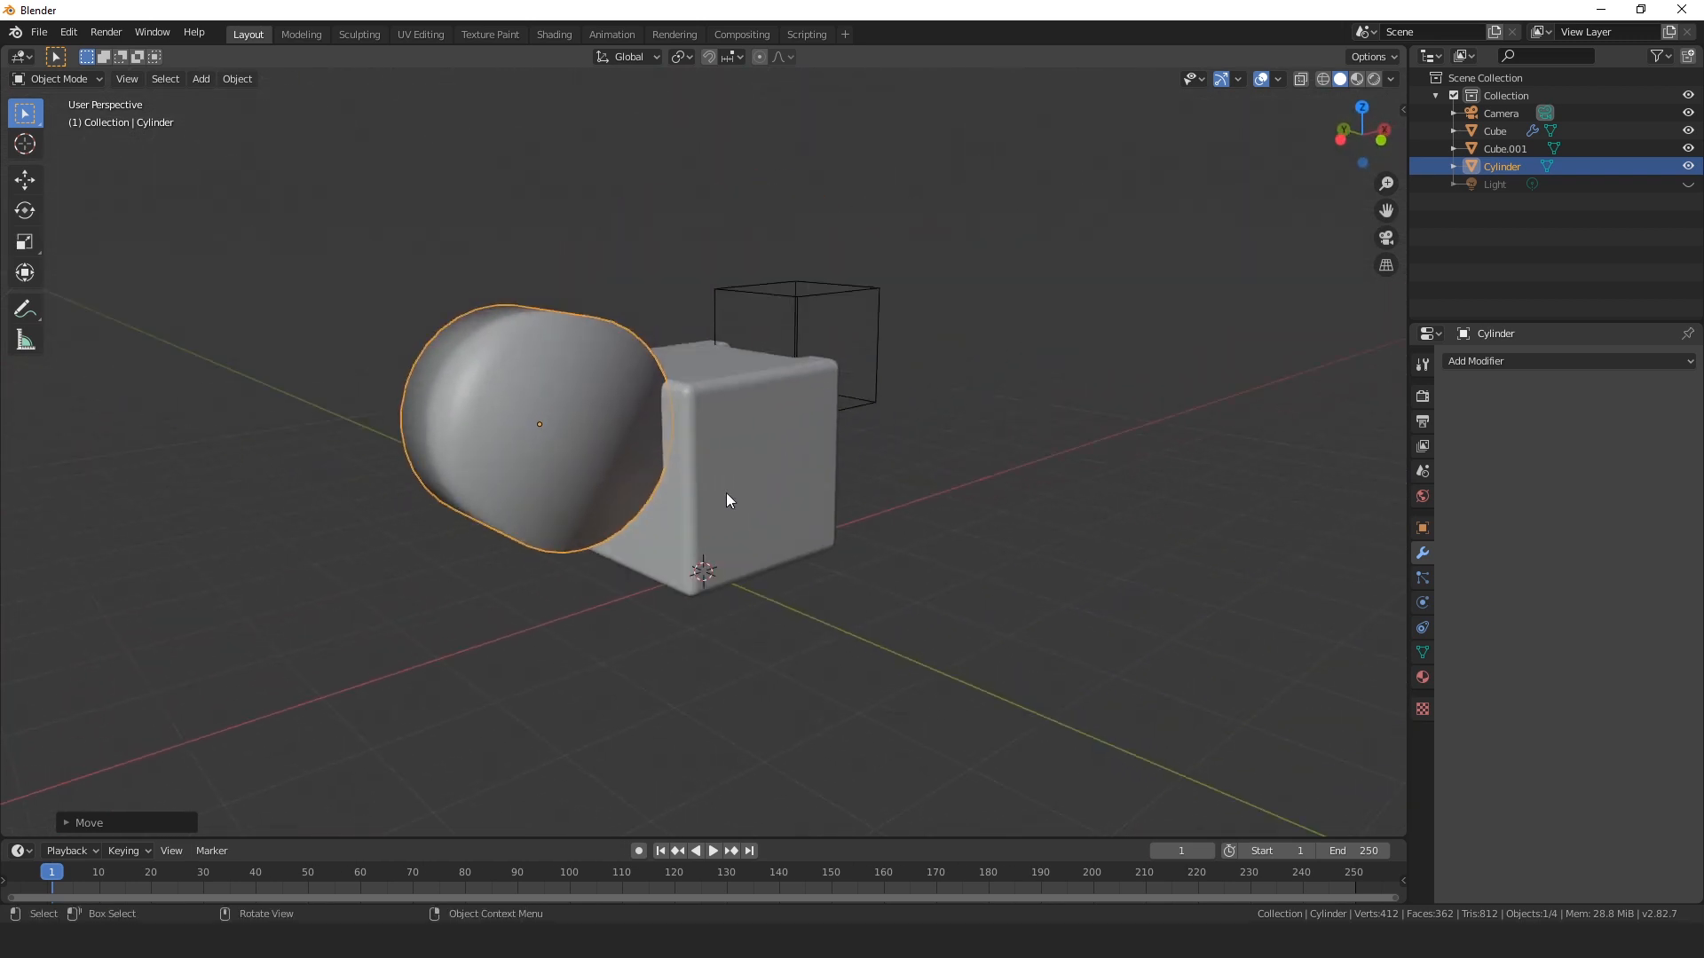
key(g)
key(z)
click(764, 454)
Move the cylinder along X so that it cuts deeper into the cube's upper front edge.
key(g)
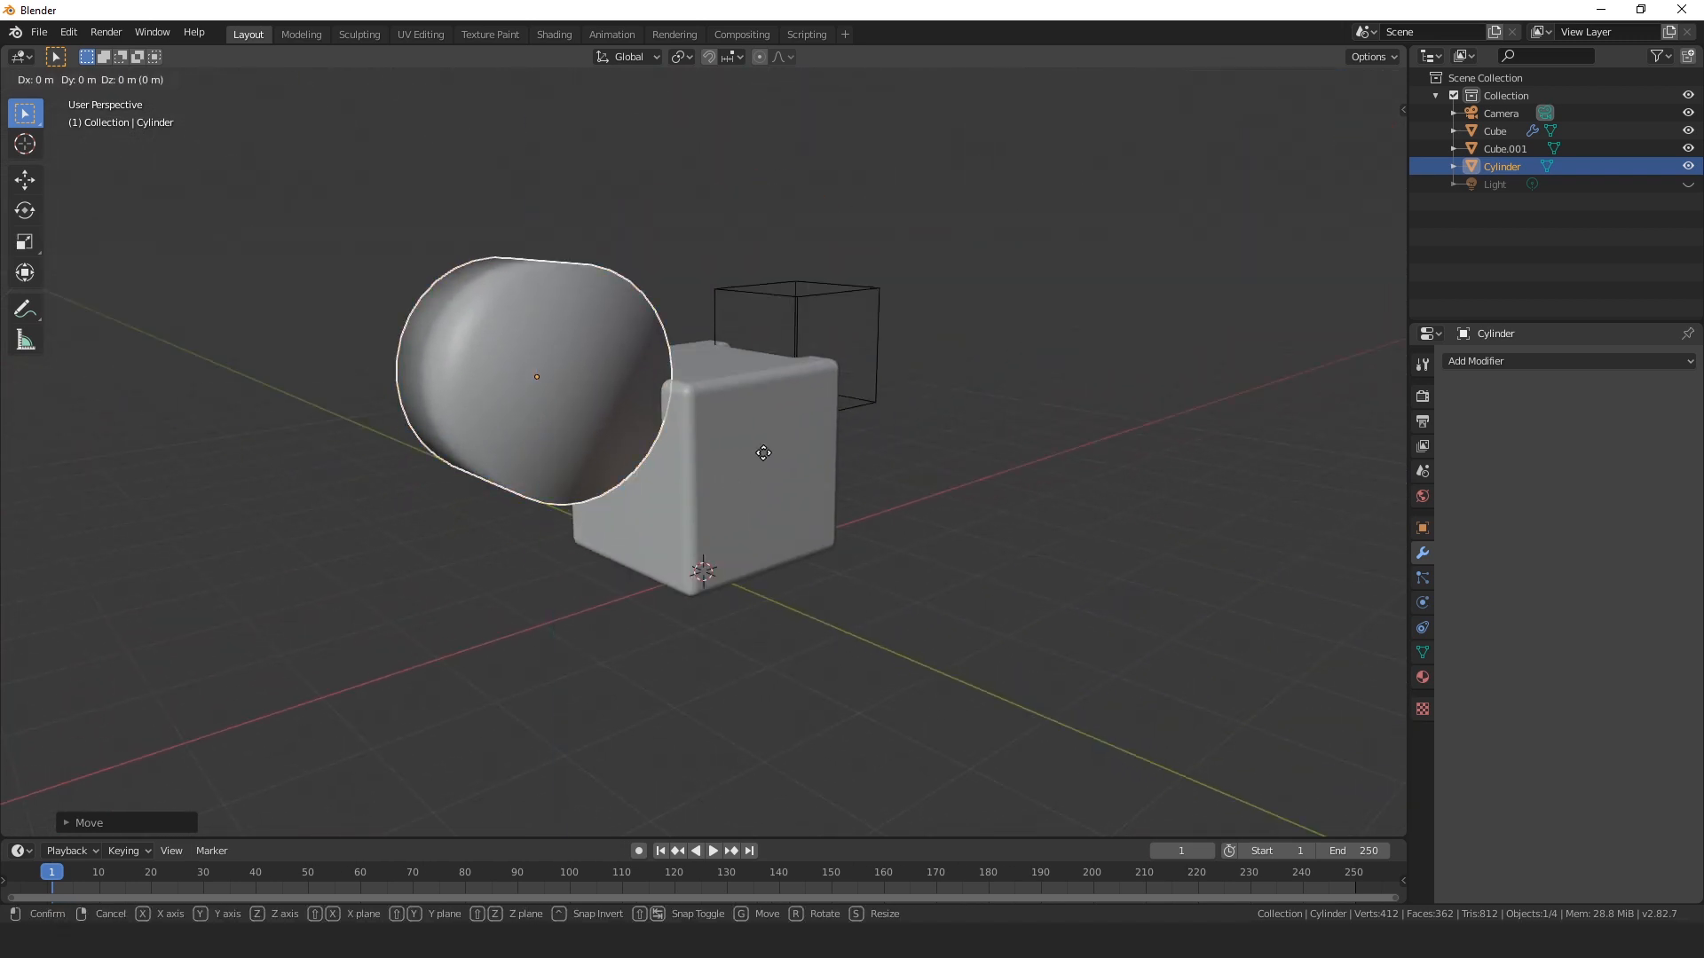
key(y)
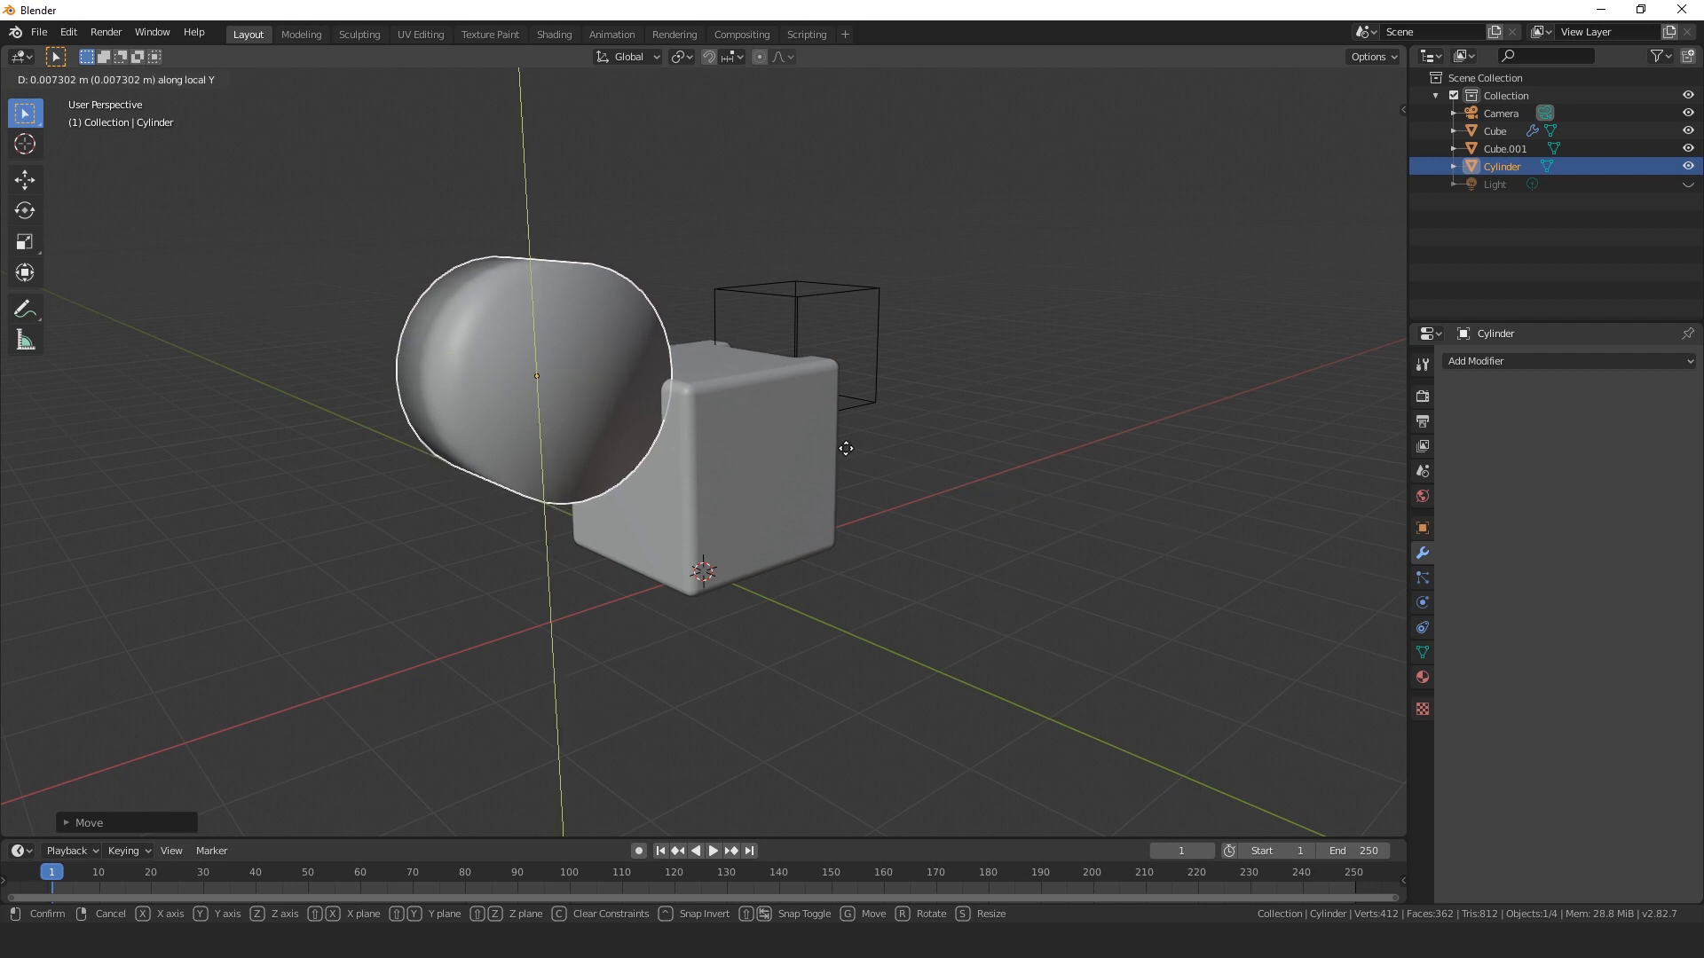
key(x)
click(804, 462)
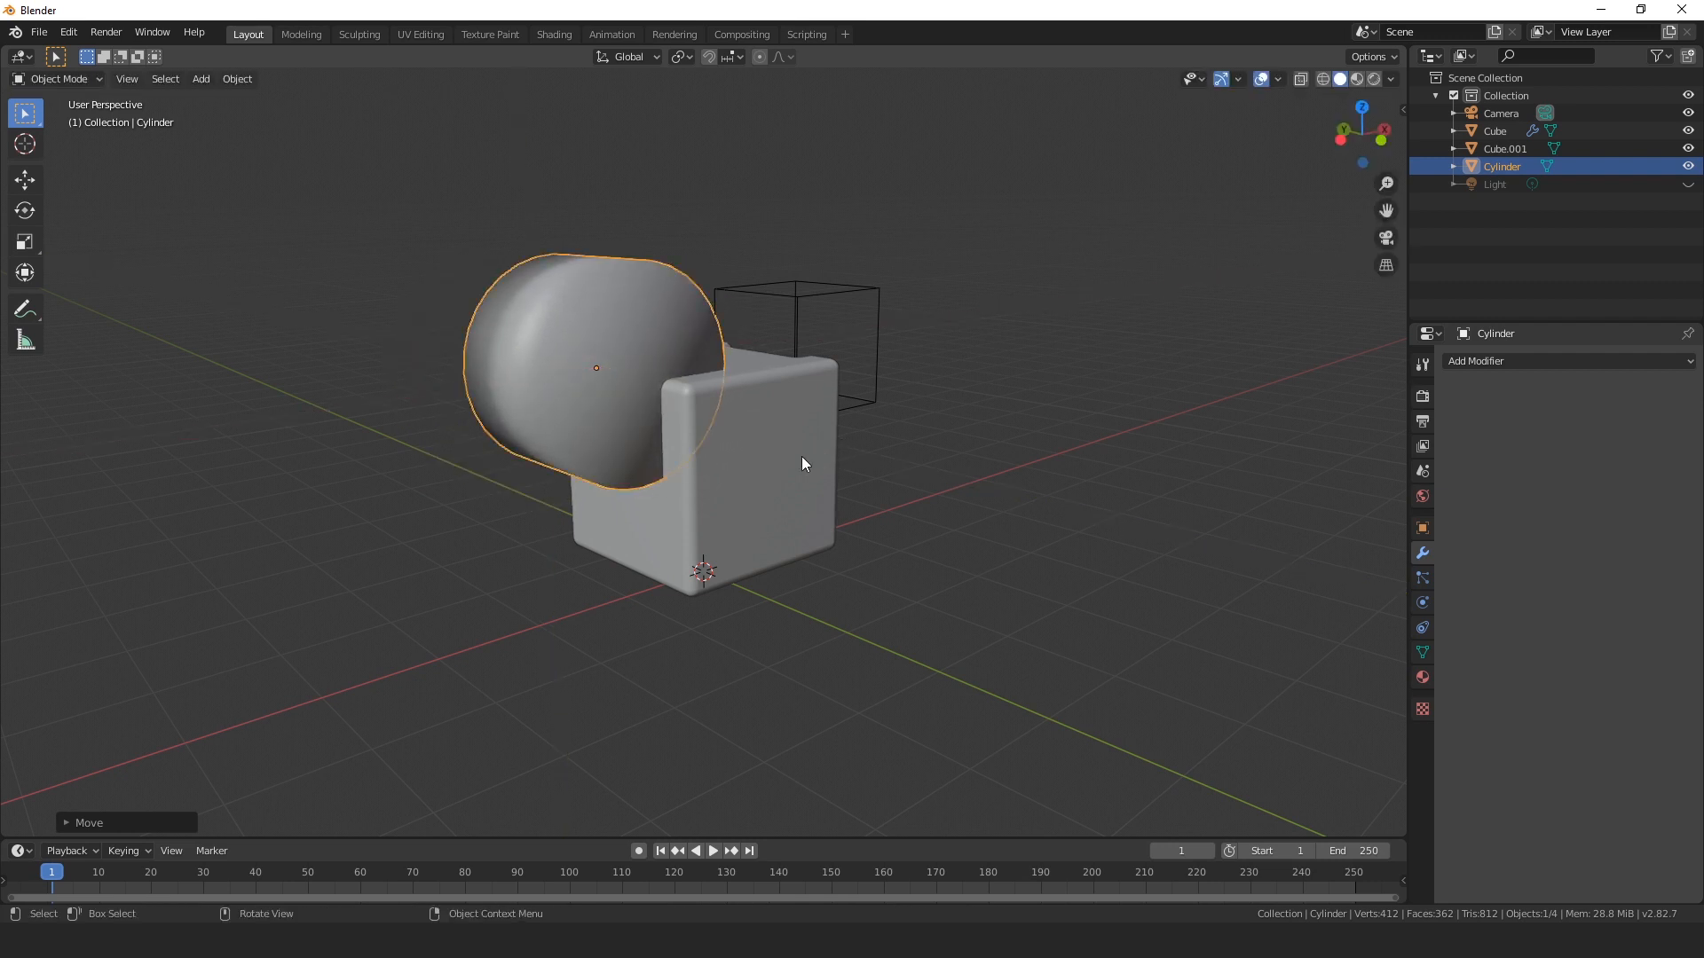
Subtract the cylinder from the cube with a Bool Tool difference brush and collapse the new boolean modifier's settings.
middle_drag(573, 306, 607, 329)
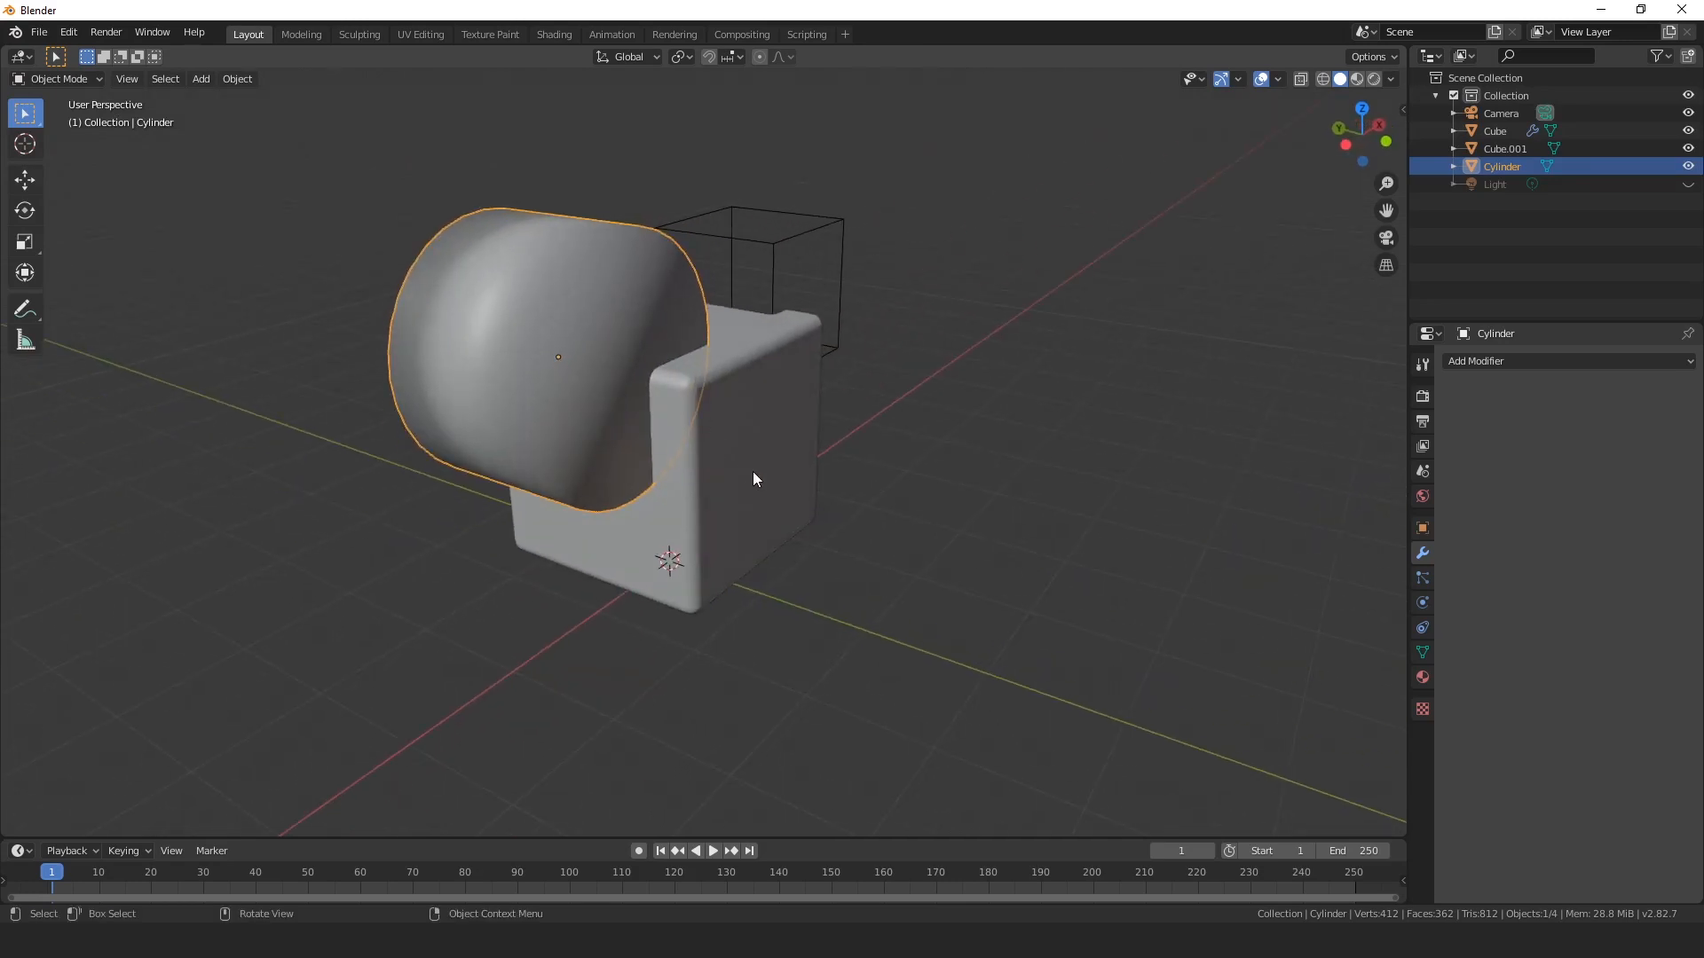
shift+click(774, 396)
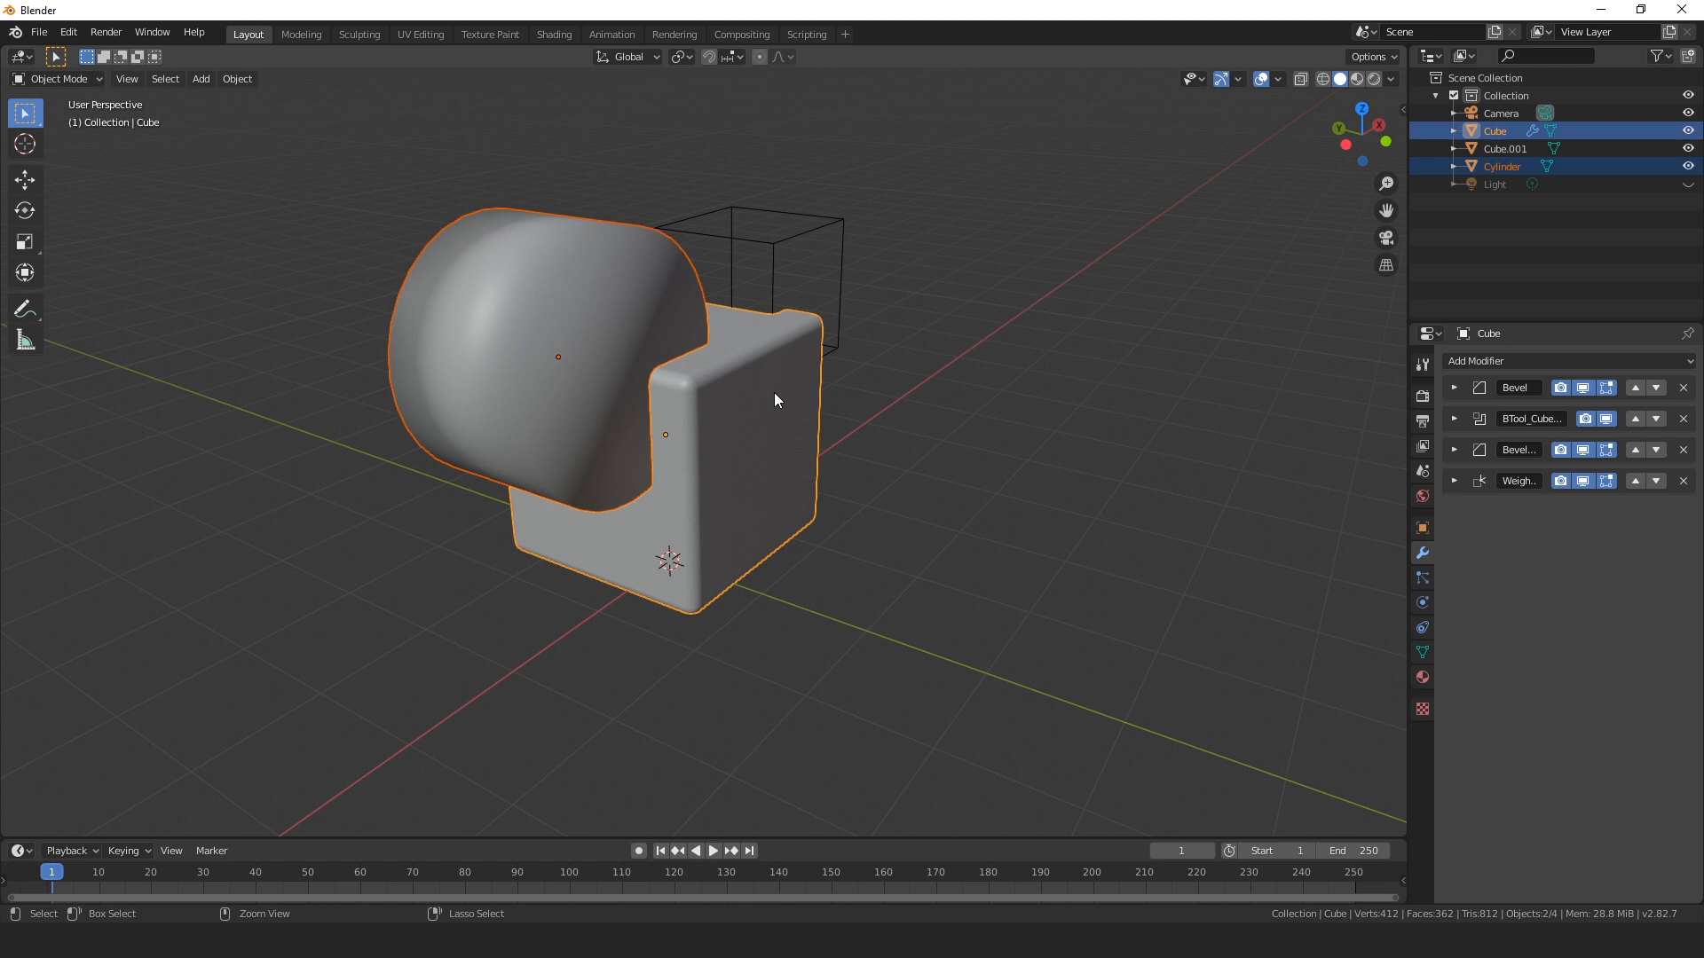
key(ctrl+KP_Subtract)
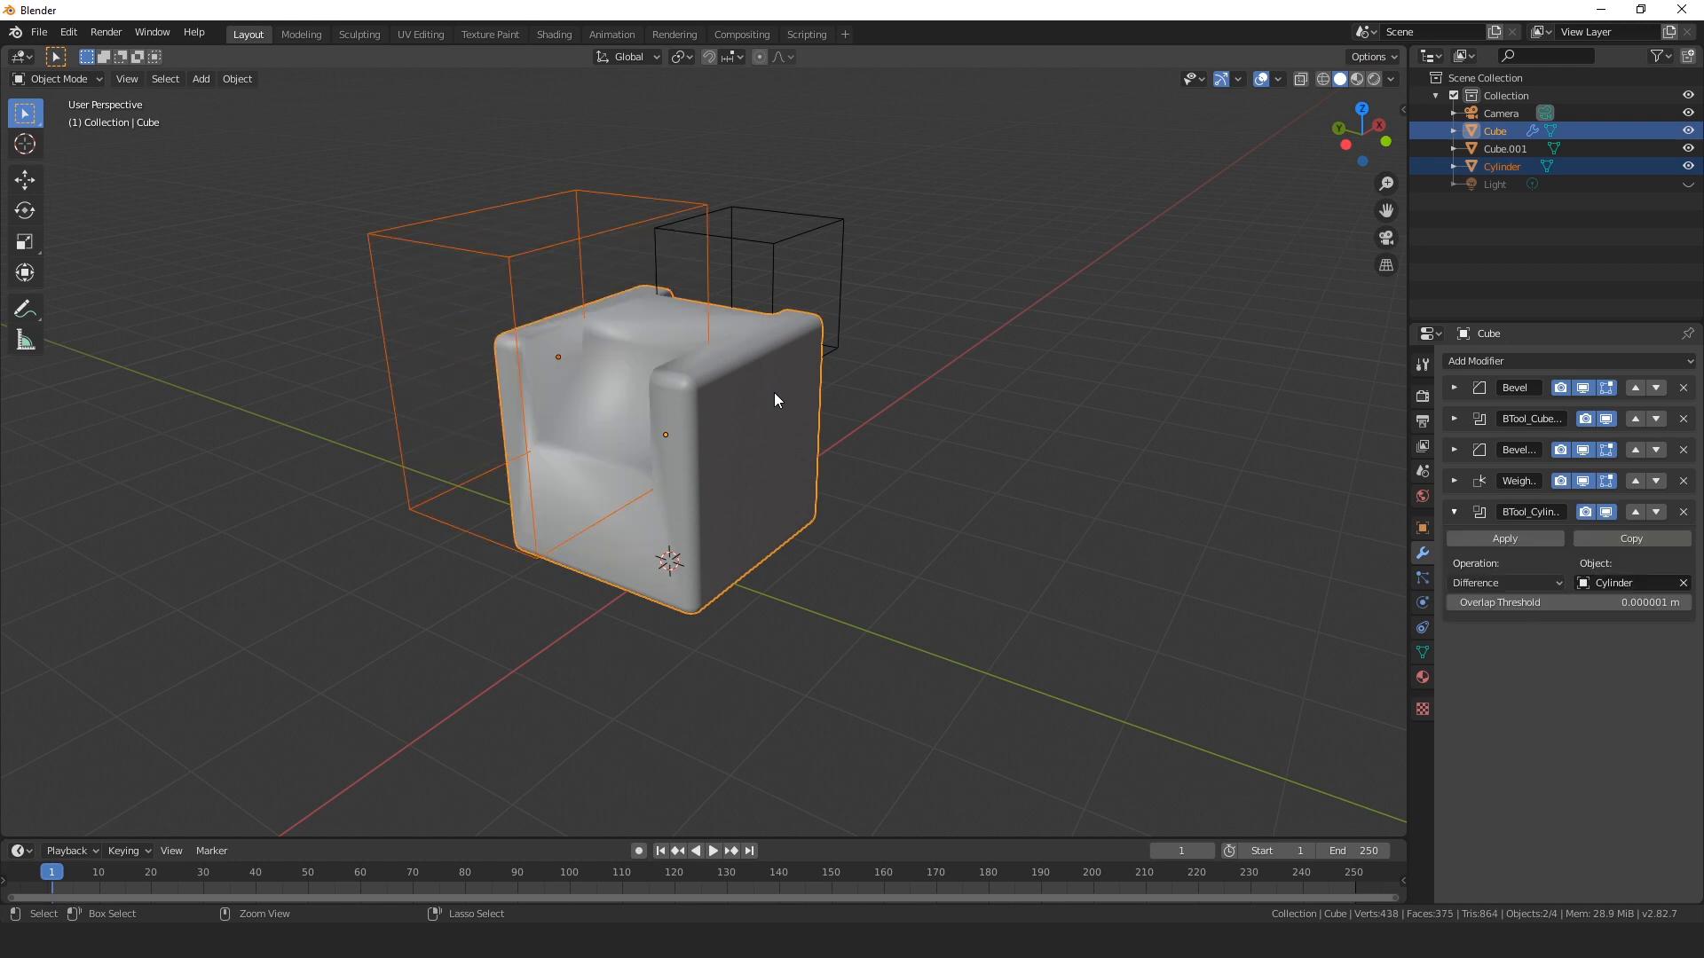
middle_drag(749, 391, 802, 452)
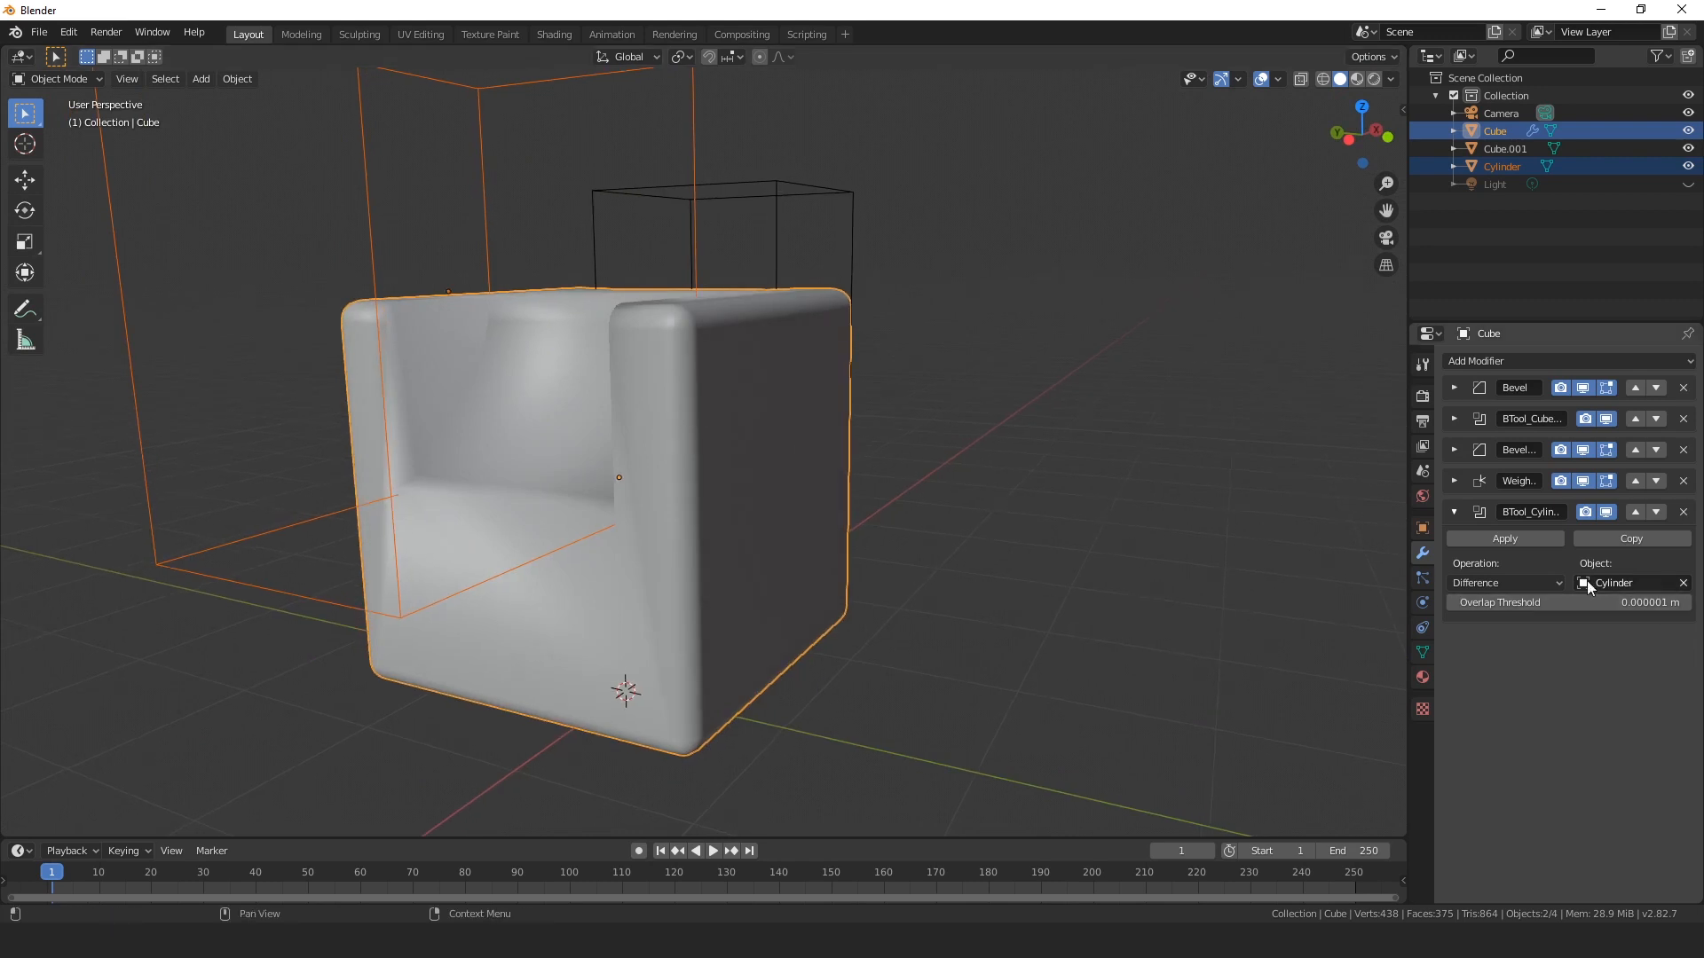
click(1454, 513)
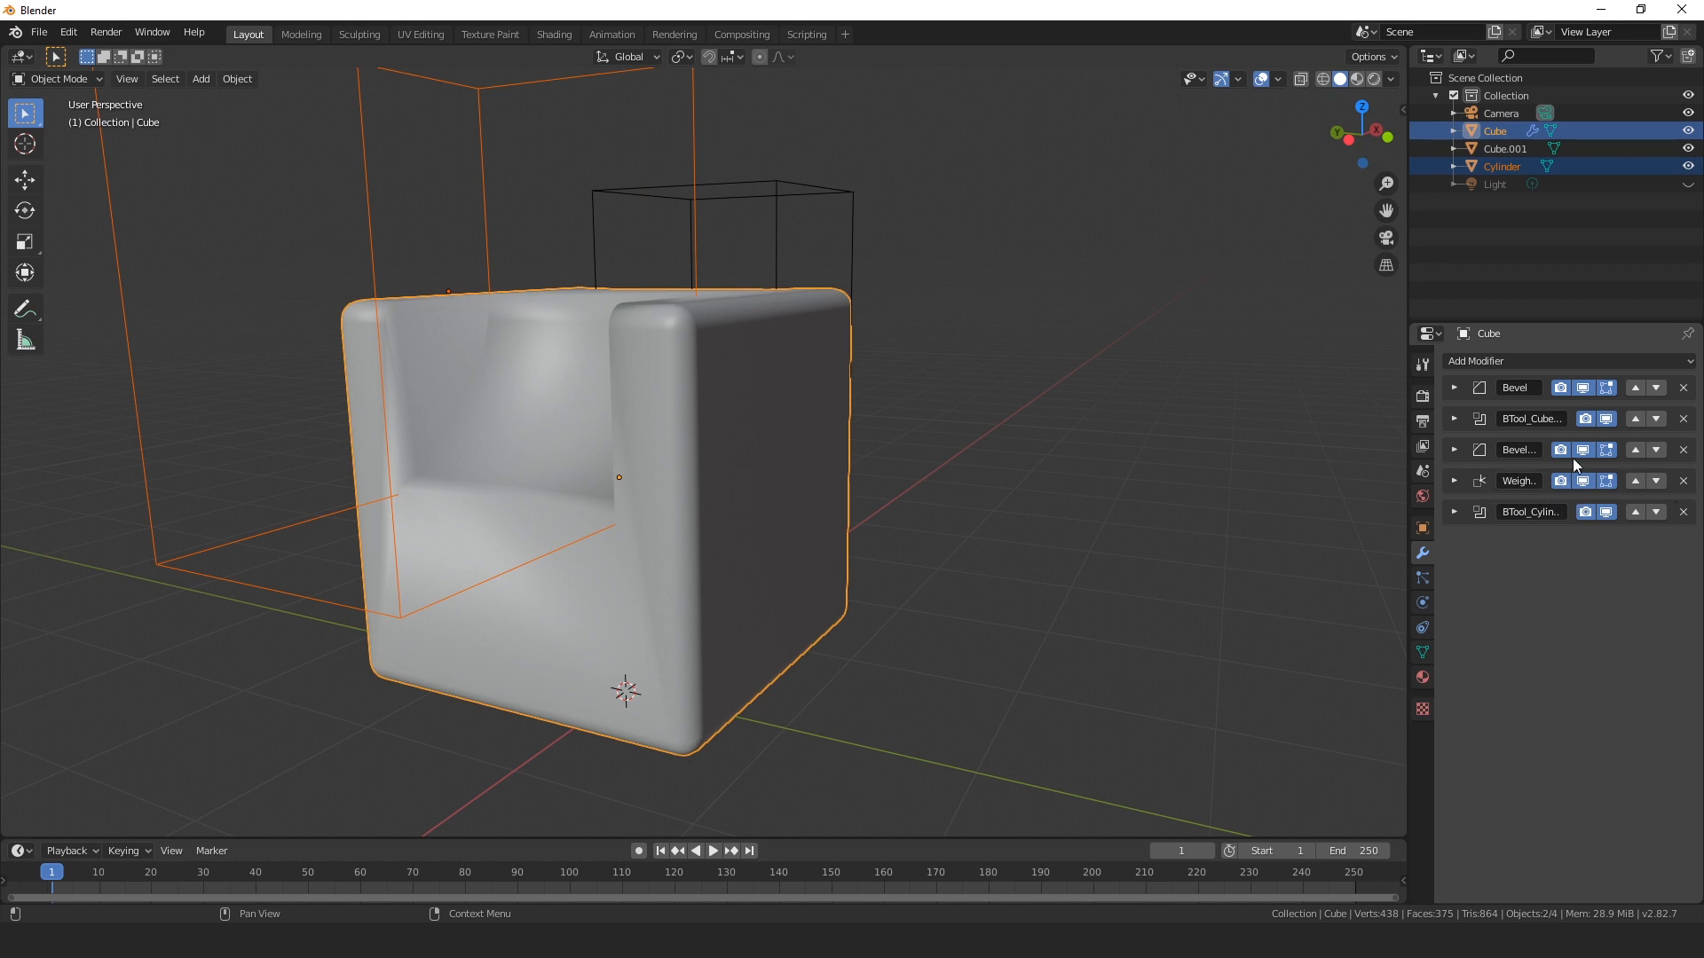
Move the cylinder's boolean modifier up the stack to sit directly before the second Bevel.
middle_drag(475, 428, 1074, 495)
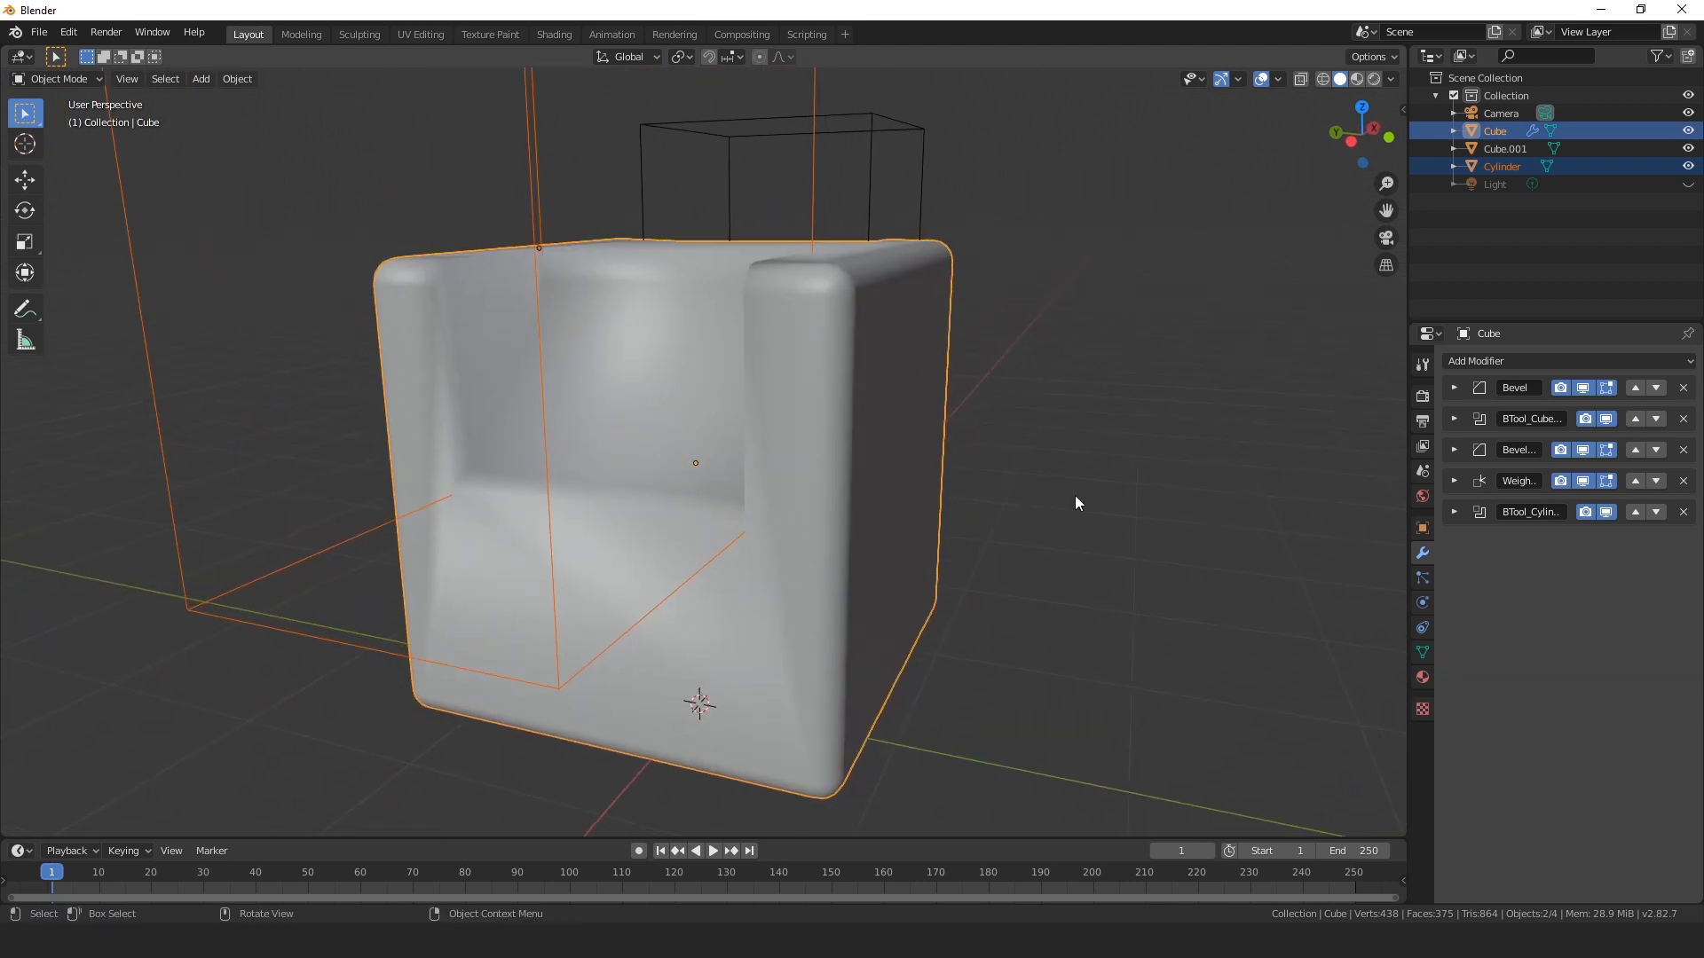
click(1636, 512)
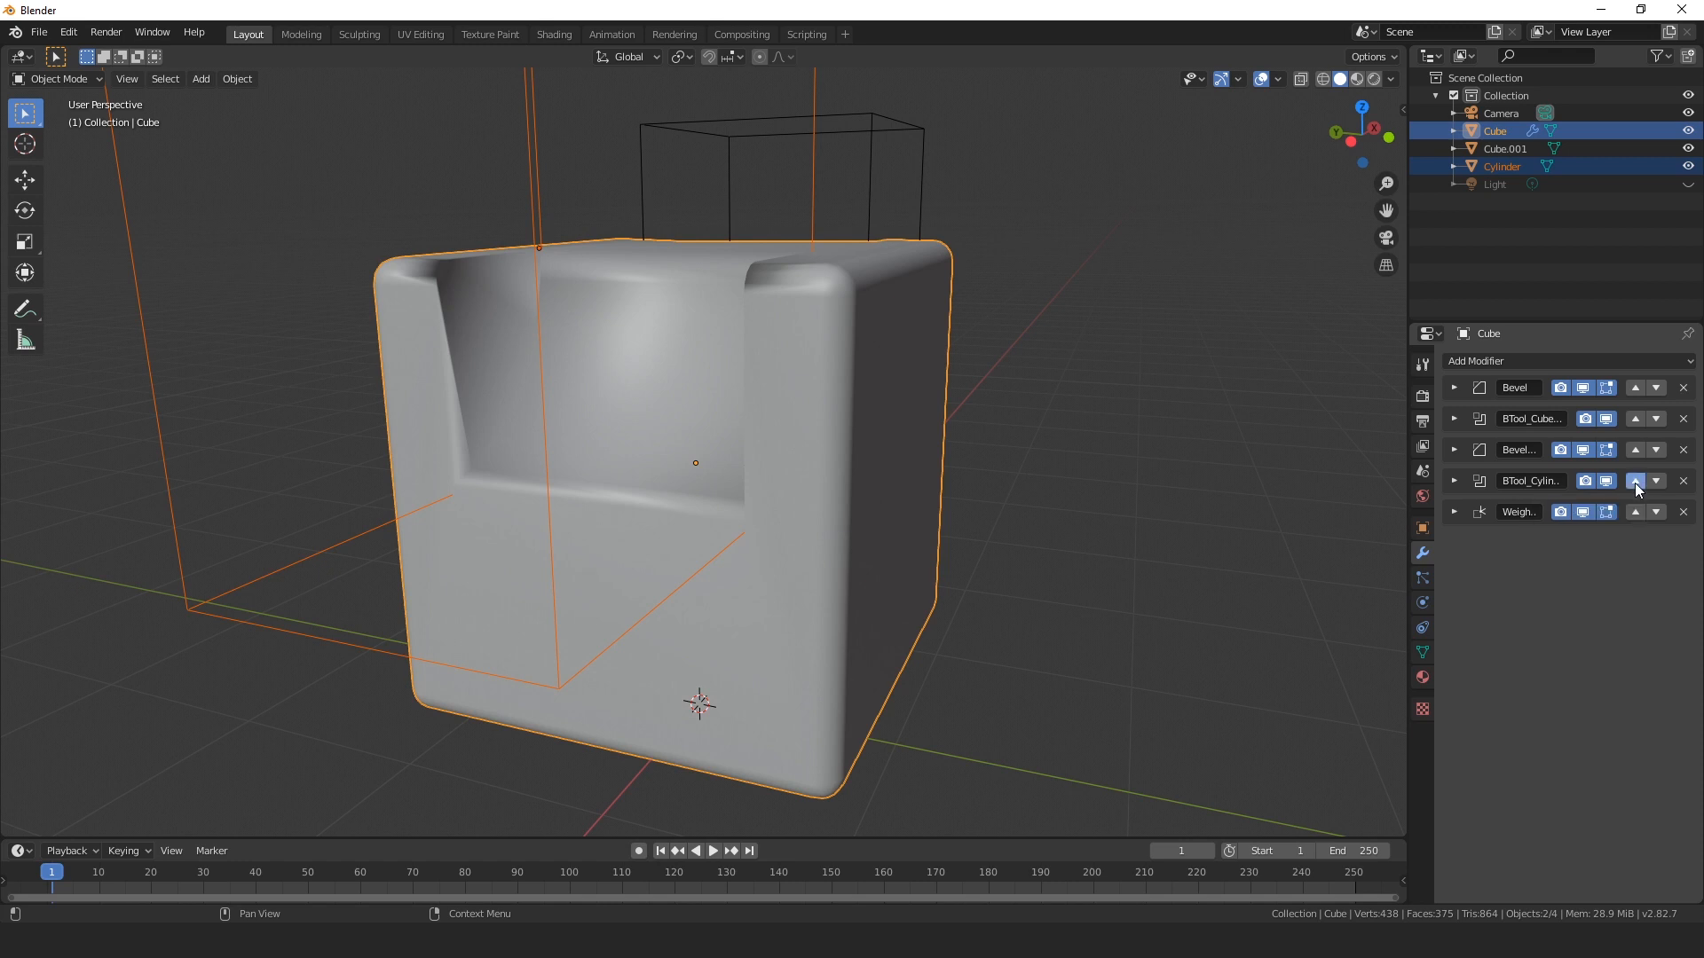
click(1635, 482)
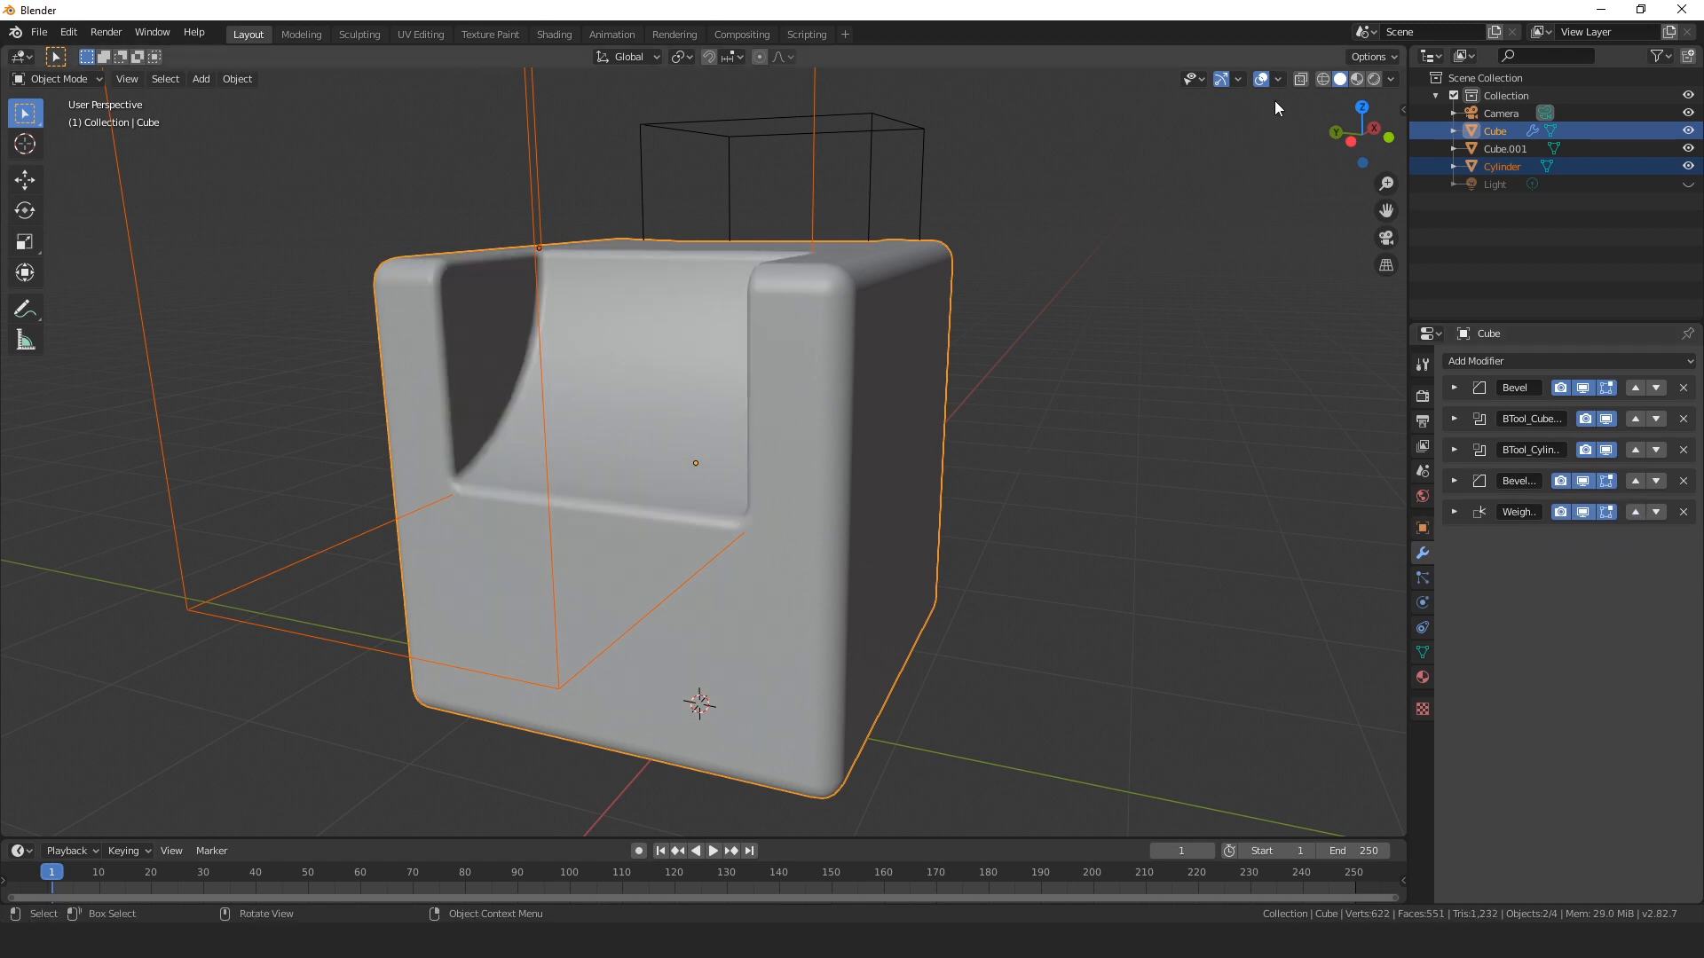
Turn on the wireframe overlay in the viewport and select only the cube to inspect its bevelled cylindrical cut.
click(1239, 80)
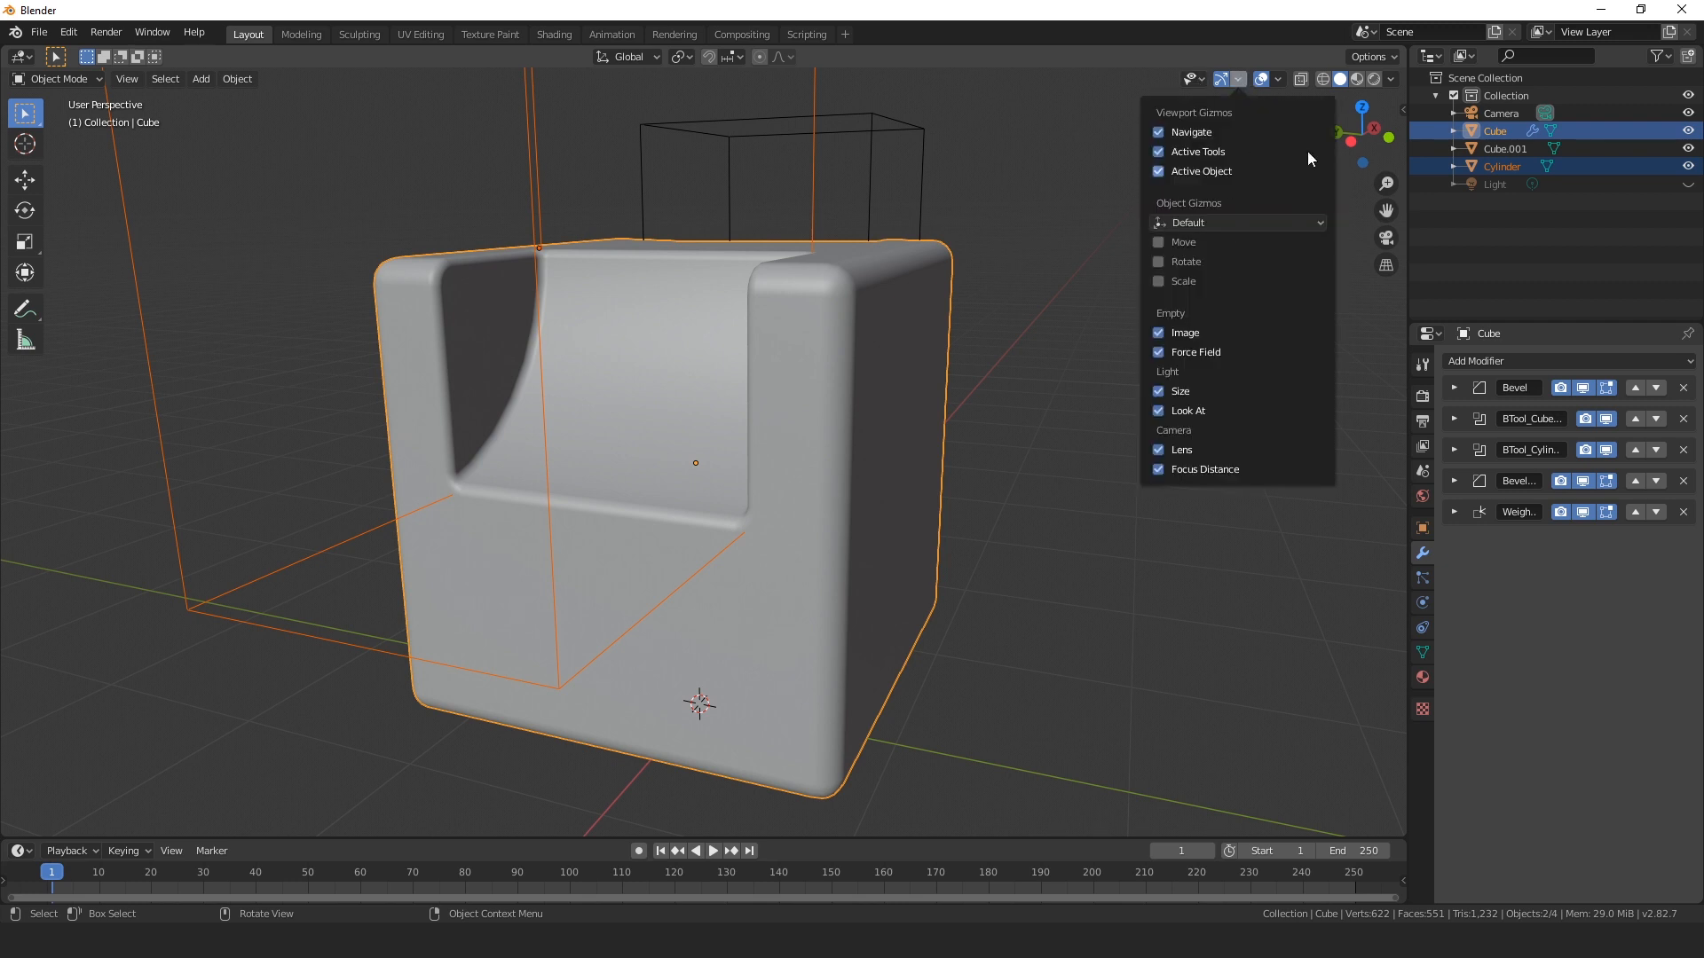
click(1279, 80)
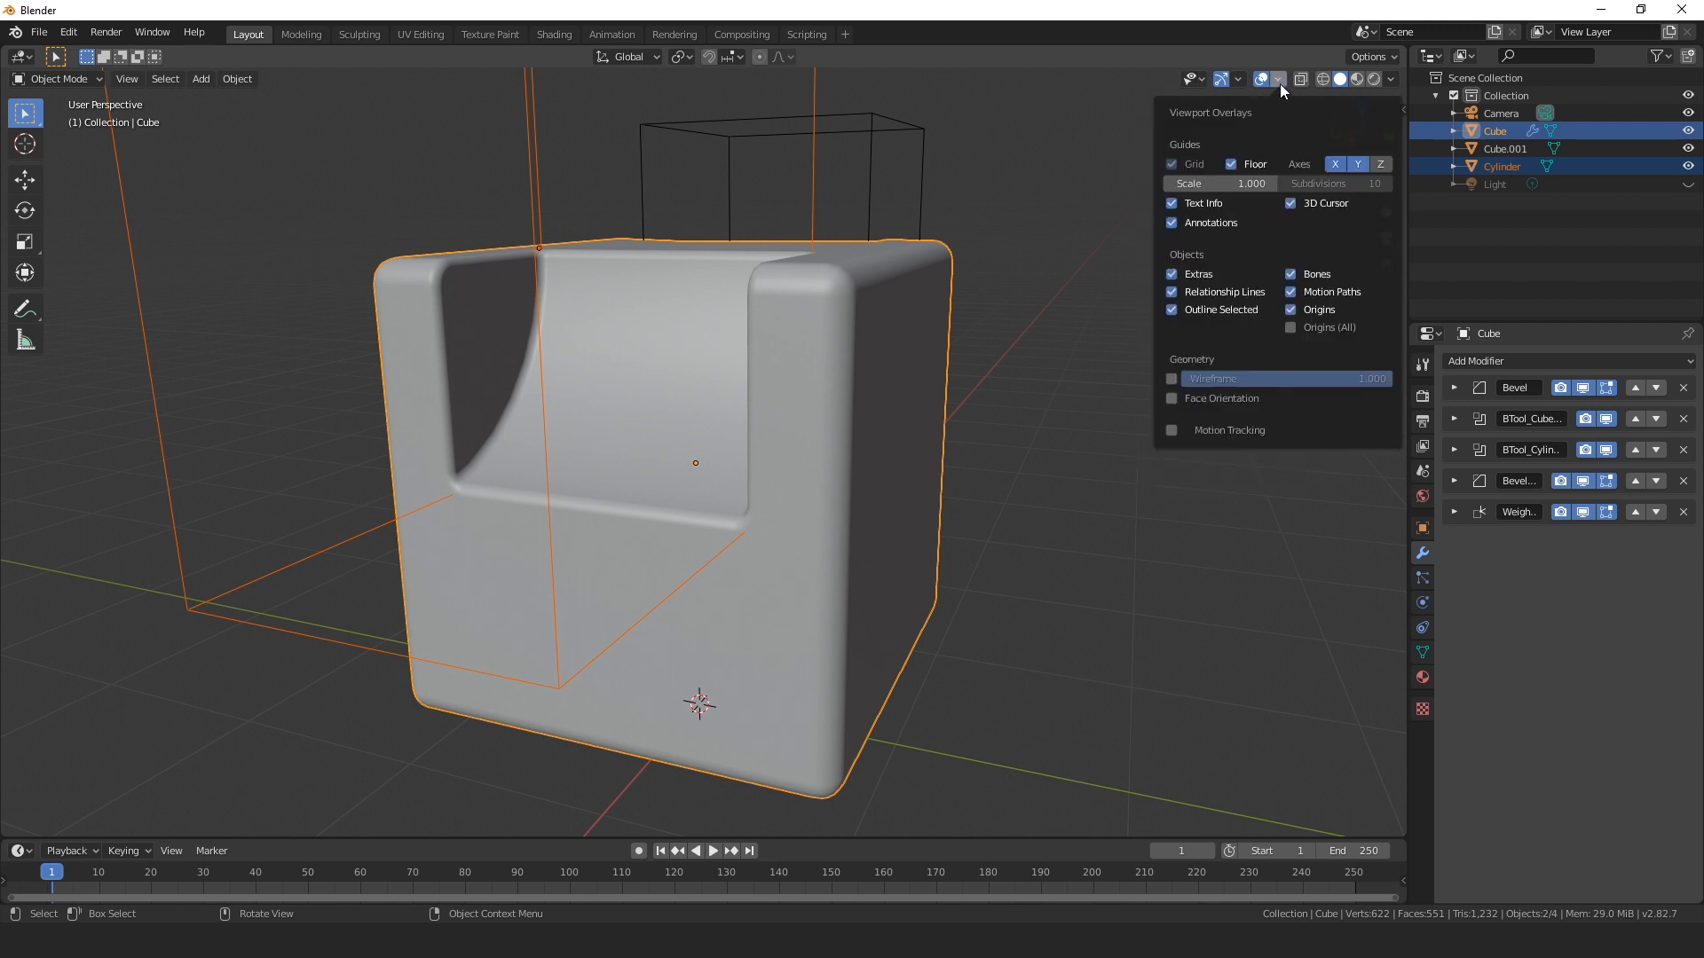
click(1172, 379)
scroll(742, 429, up, 4)
middle_drag(821, 434, 730, 461)
scroll(730, 461, down, 2)
click(745, 464)
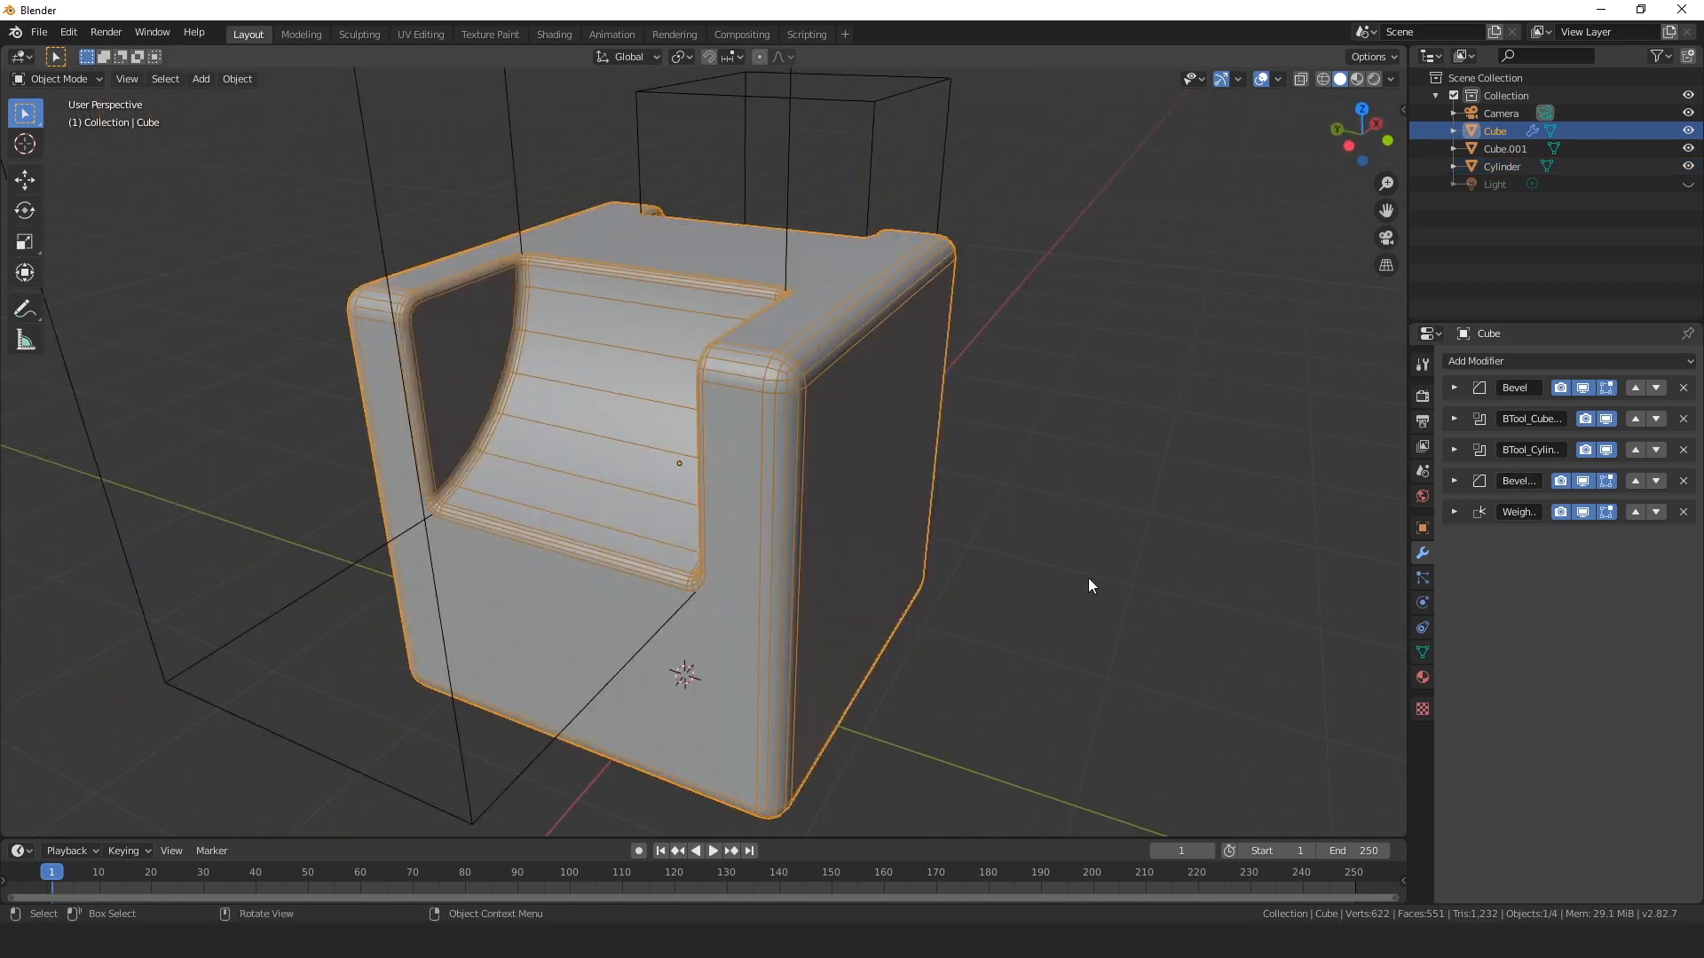
scroll(1142, 575, down, 4)
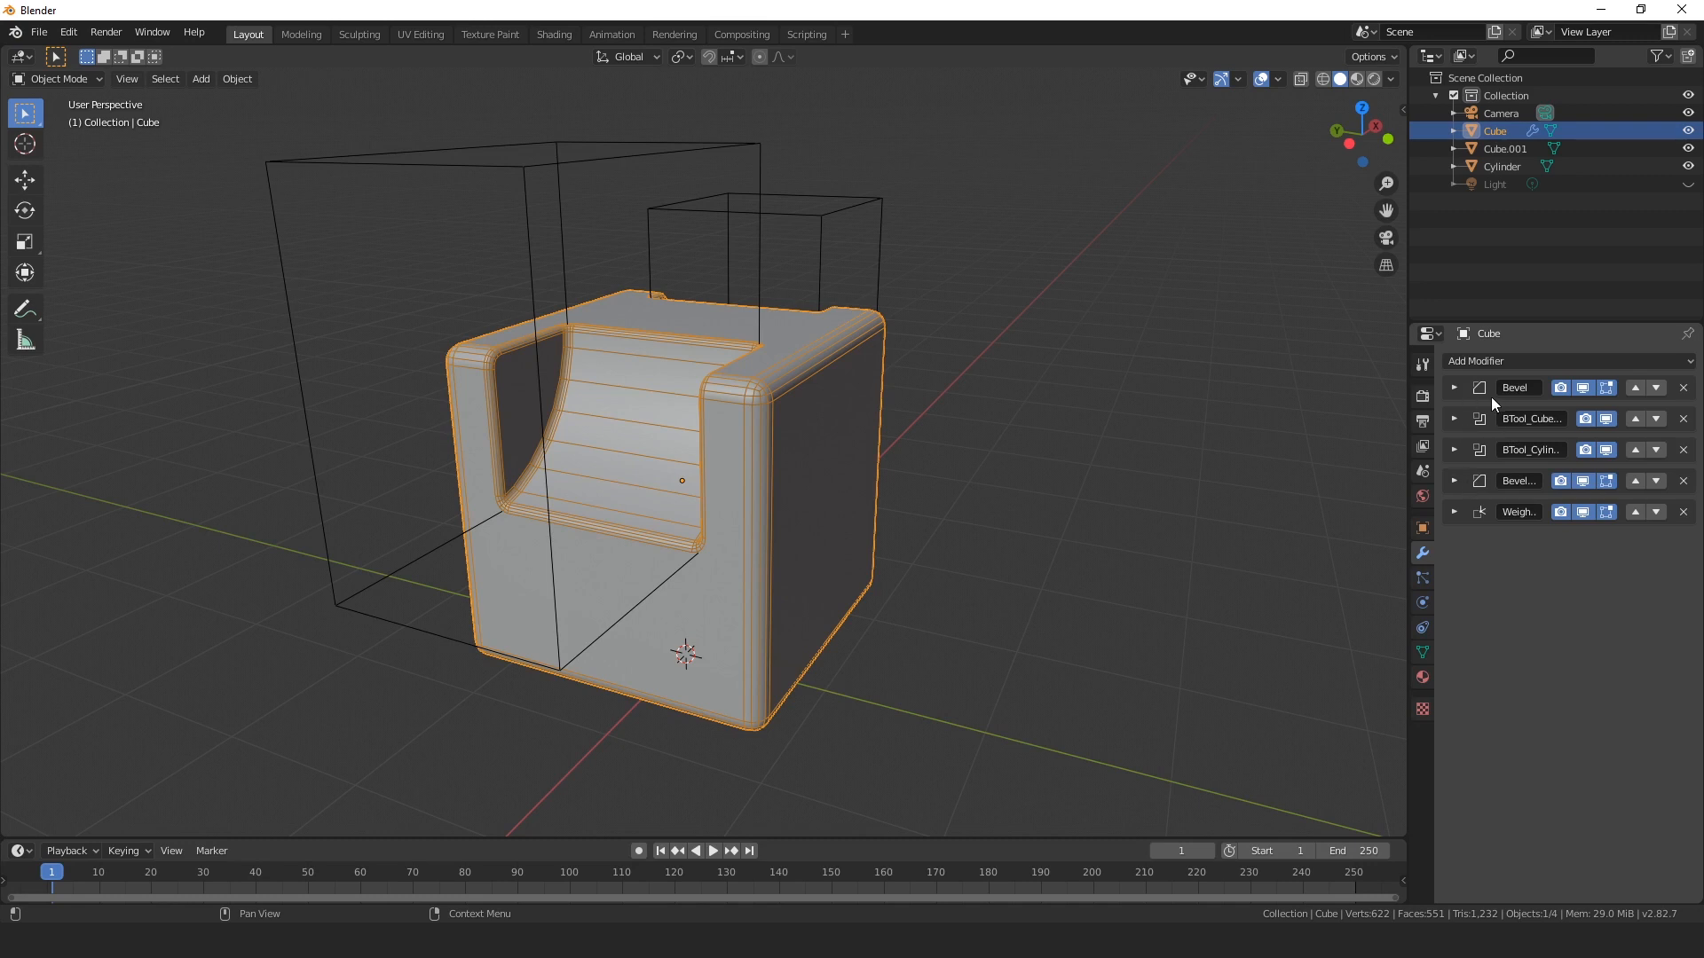
Adjust the first Bevel modifier's Offset to 0.095 m and collapse its settings.
click(1454, 387)
mouse_move(1653, 438)
mouse_down()
mouse_move(1677, 438)
mouse_move(1650, 438)
mouse_up()
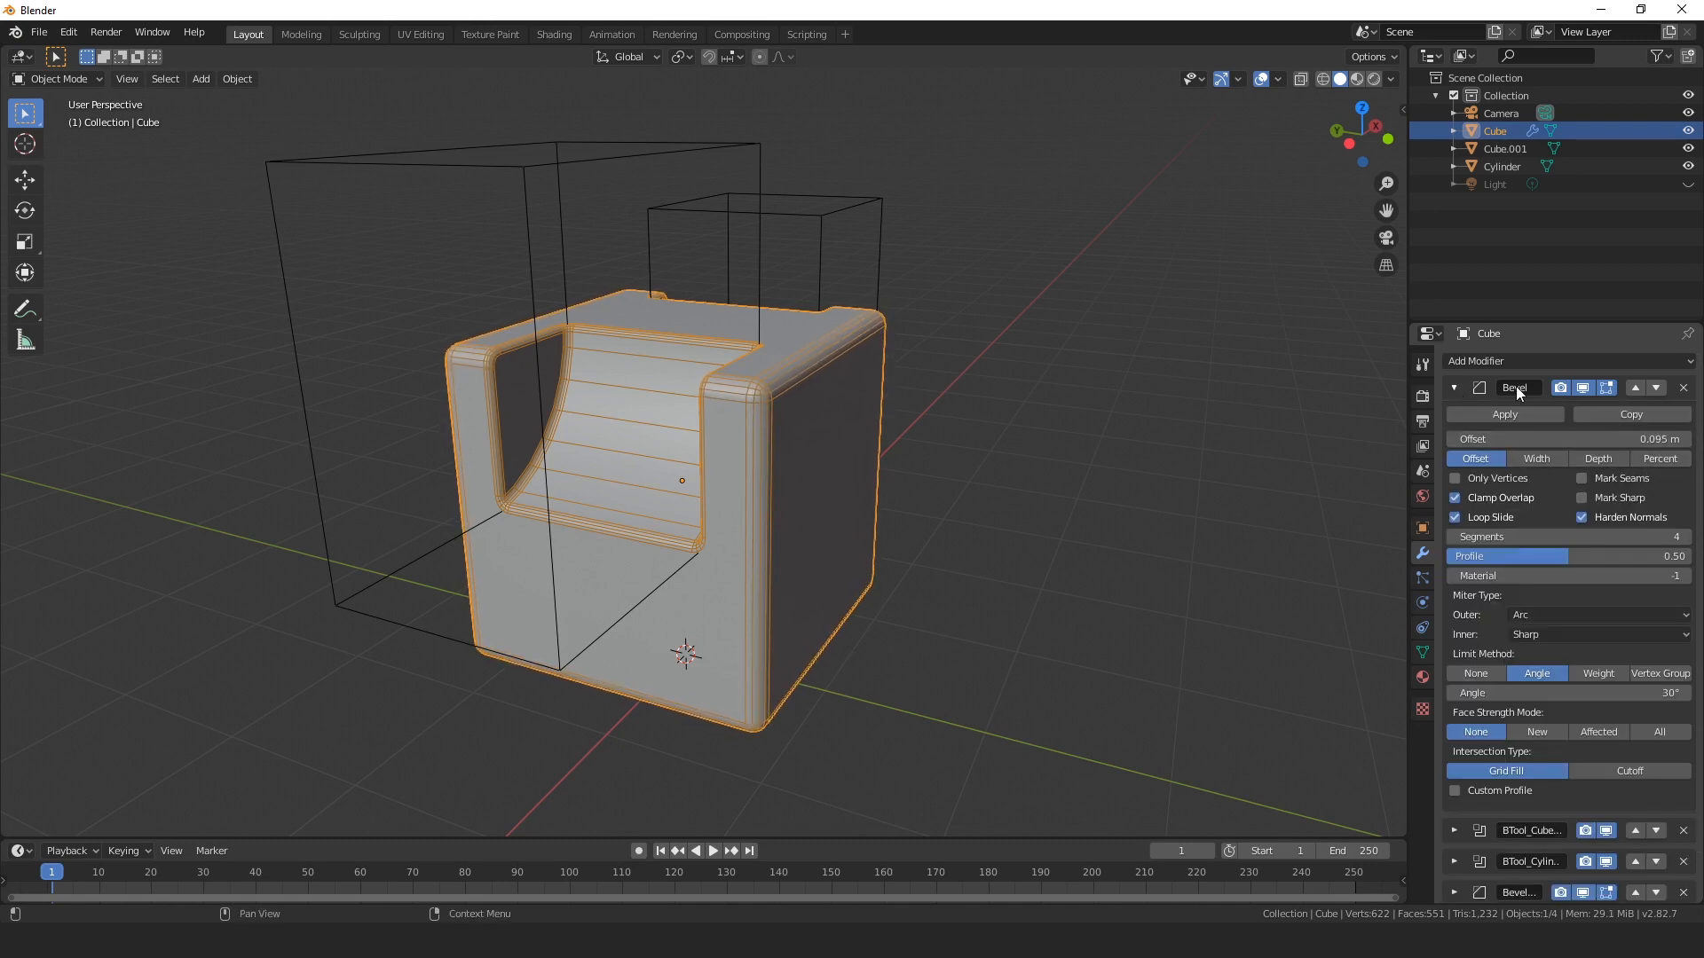
click(1454, 387)
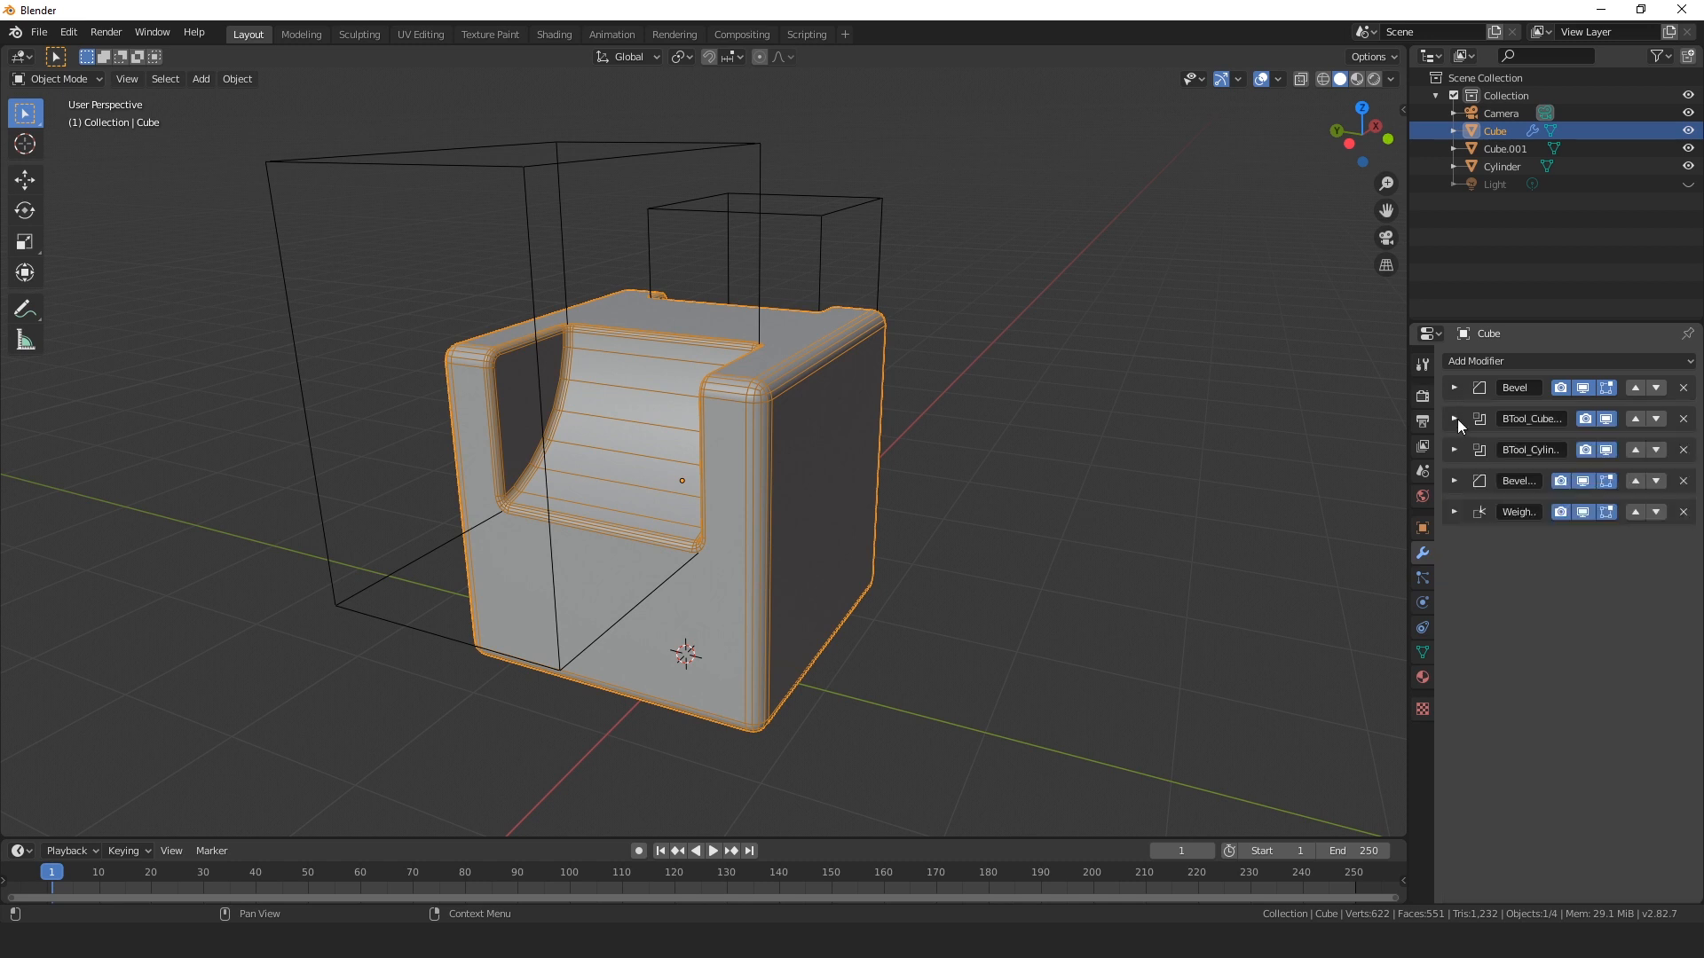
Set the second Bevel modifier's Offset to 0.044 m and check the cube's rounded edges.
click(1455, 480)
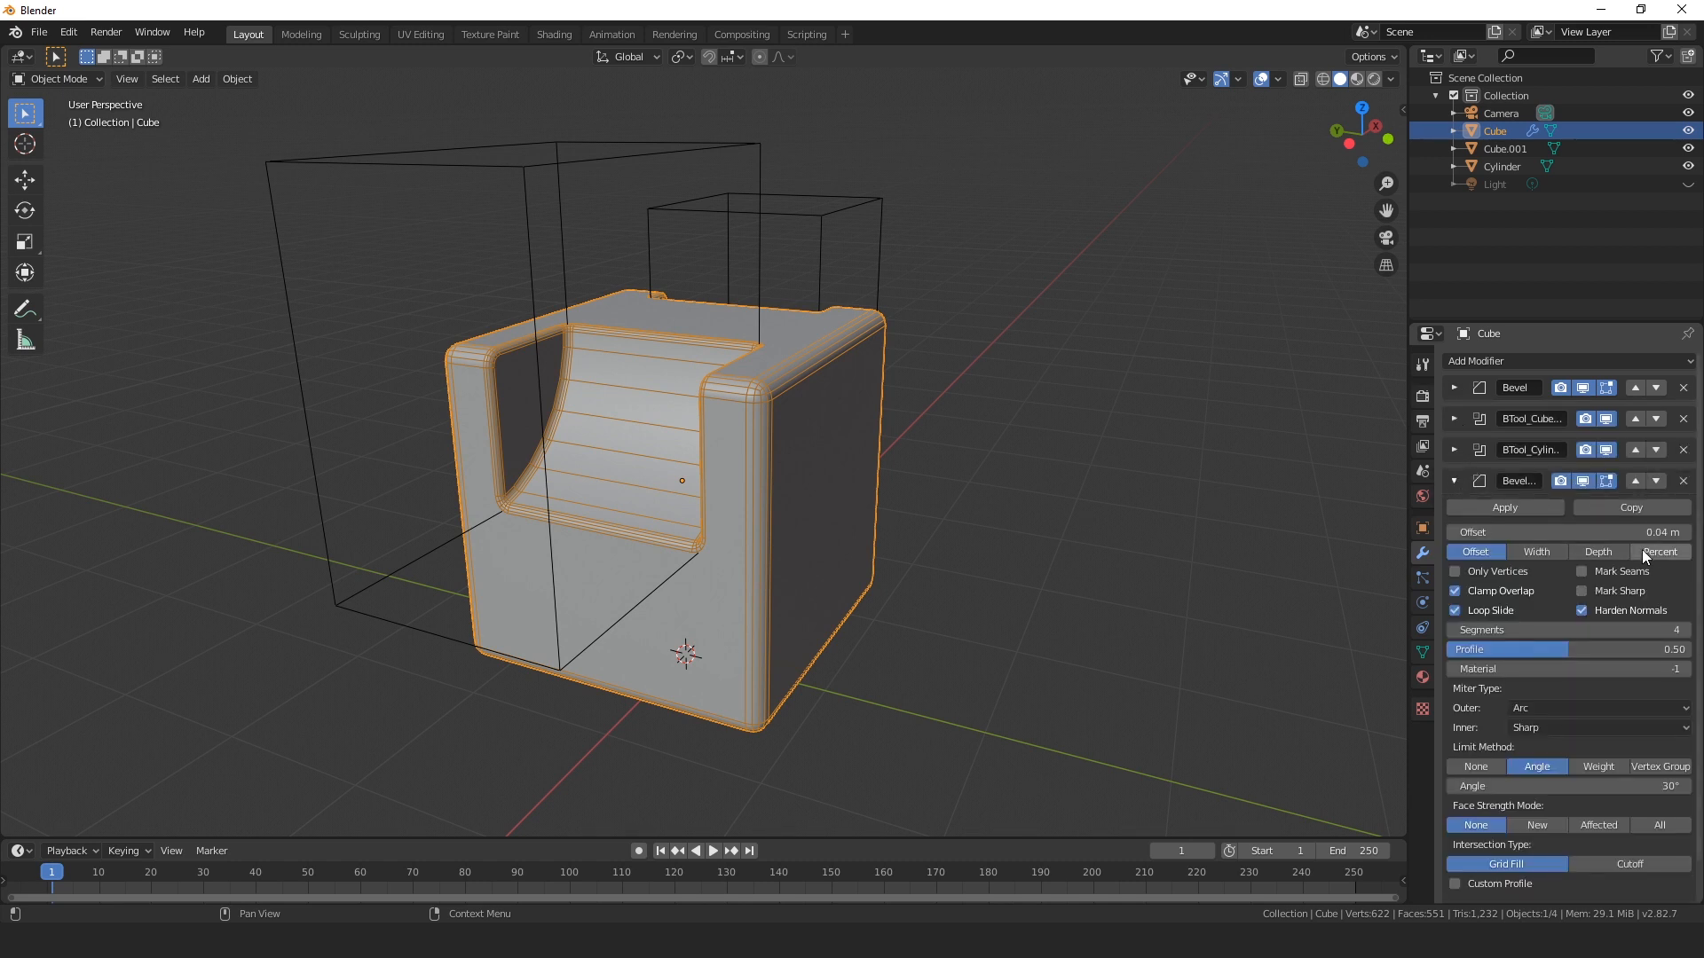
mouse_move(1655, 531)
mouse_down()
mouse_move(1640, 530)
mouse_move(1667, 530)
mouse_up()
scroll(870, 534, up, 4)
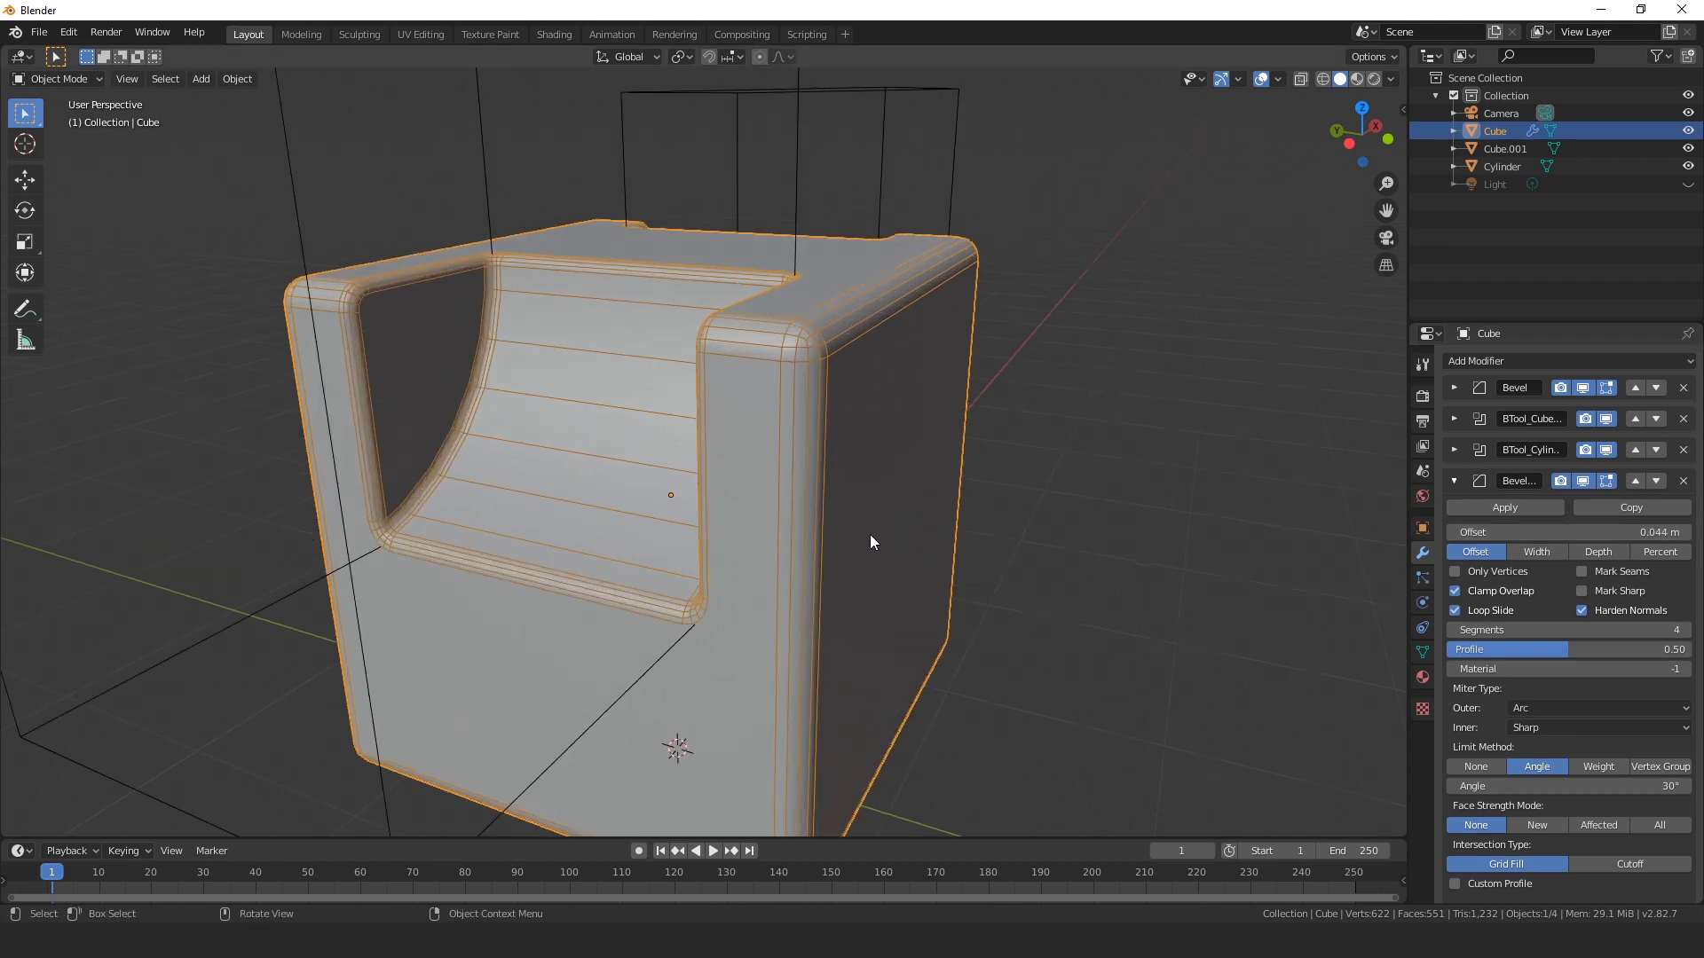
middle_drag(870, 534, 764, 332)
scroll(843, 494, down, 1)
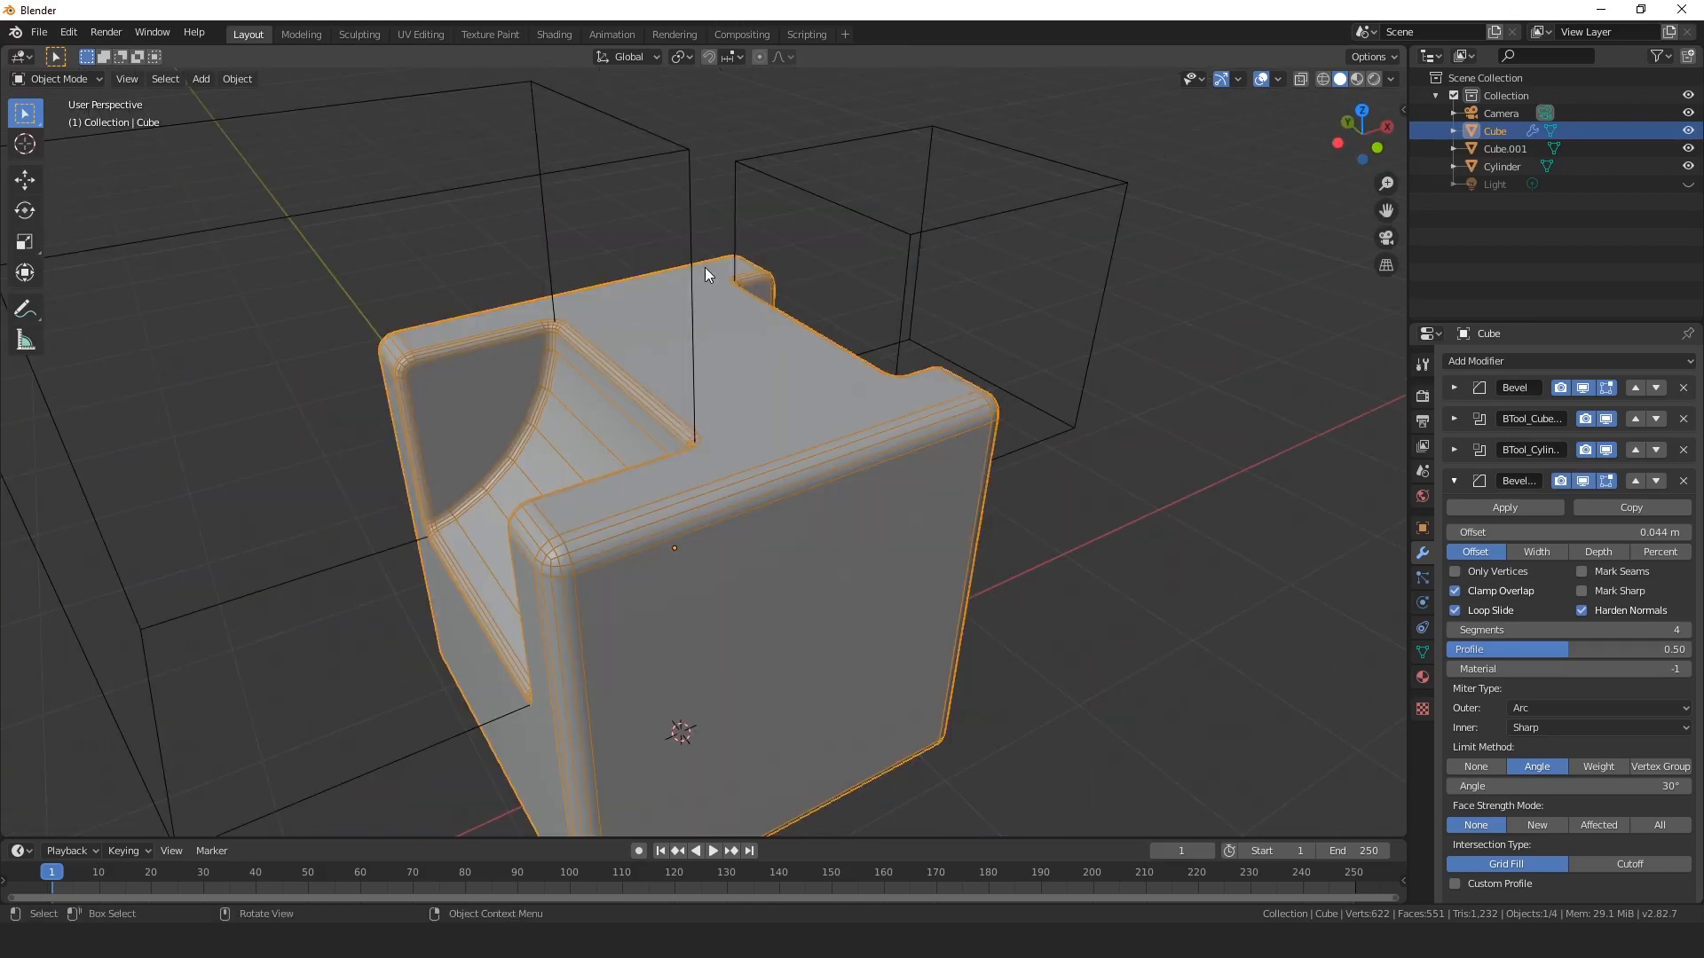
middle_drag(742, 373, 802, 399)
scroll(803, 403, down, 1)
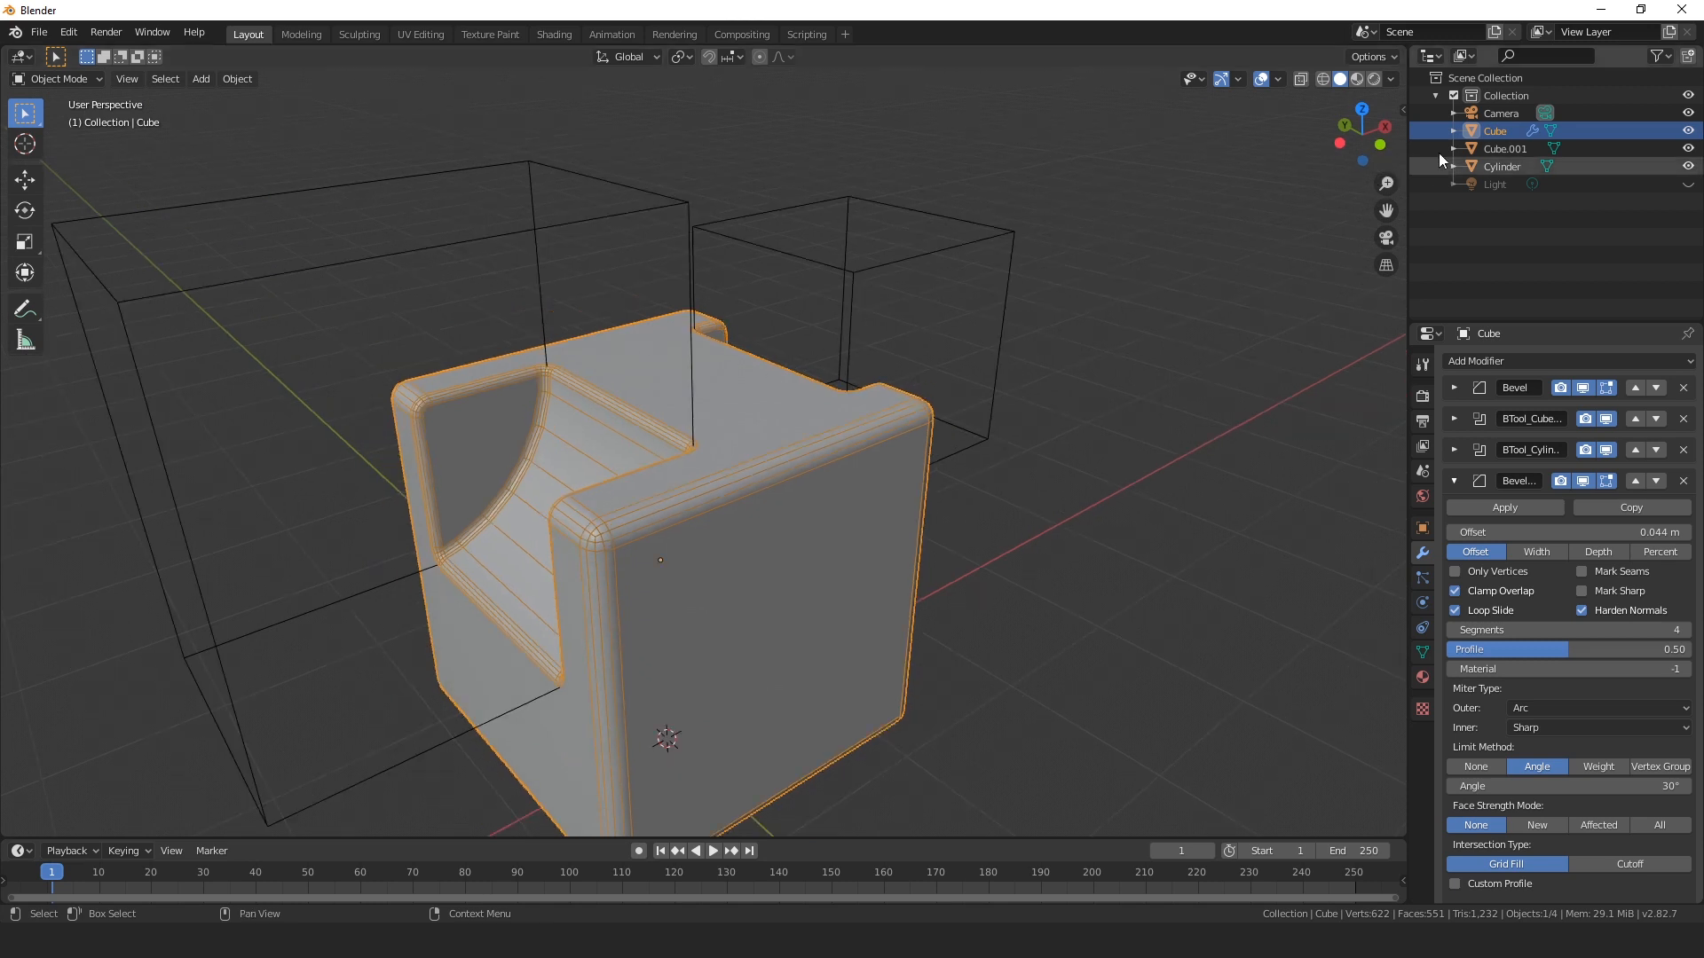
Create a new collection, place it directly under the Scene Collection, and rename it Cutter.
click(1498, 101)
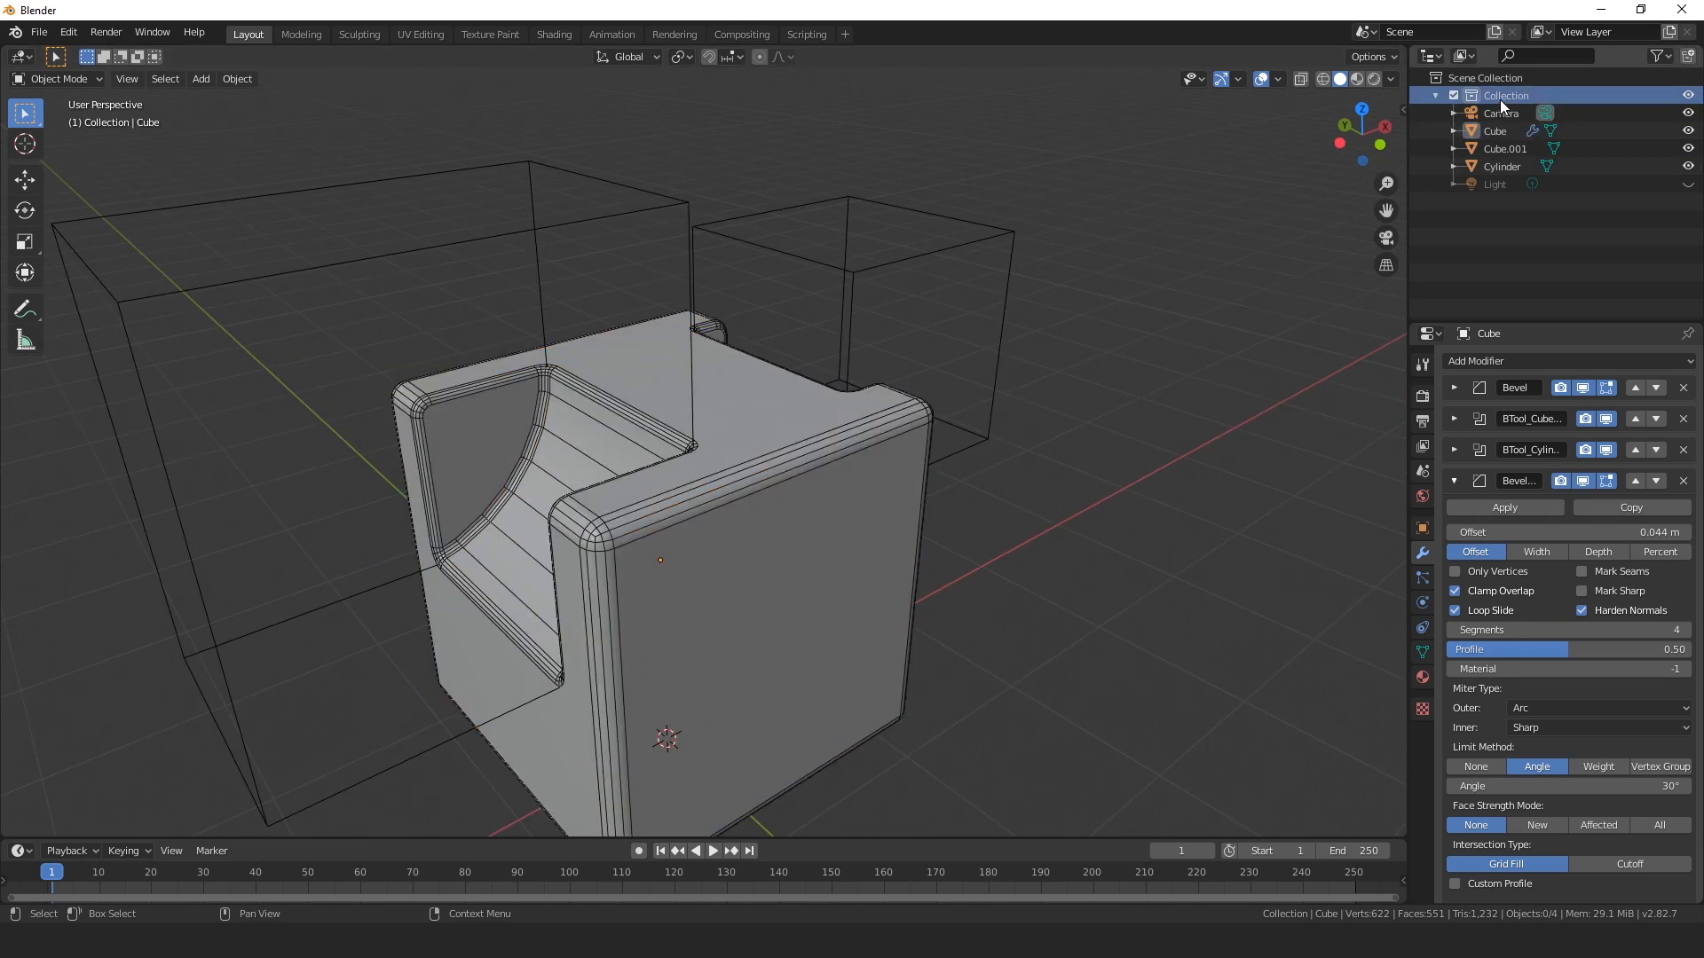
right_click(1500, 100)
click(1499, 99)
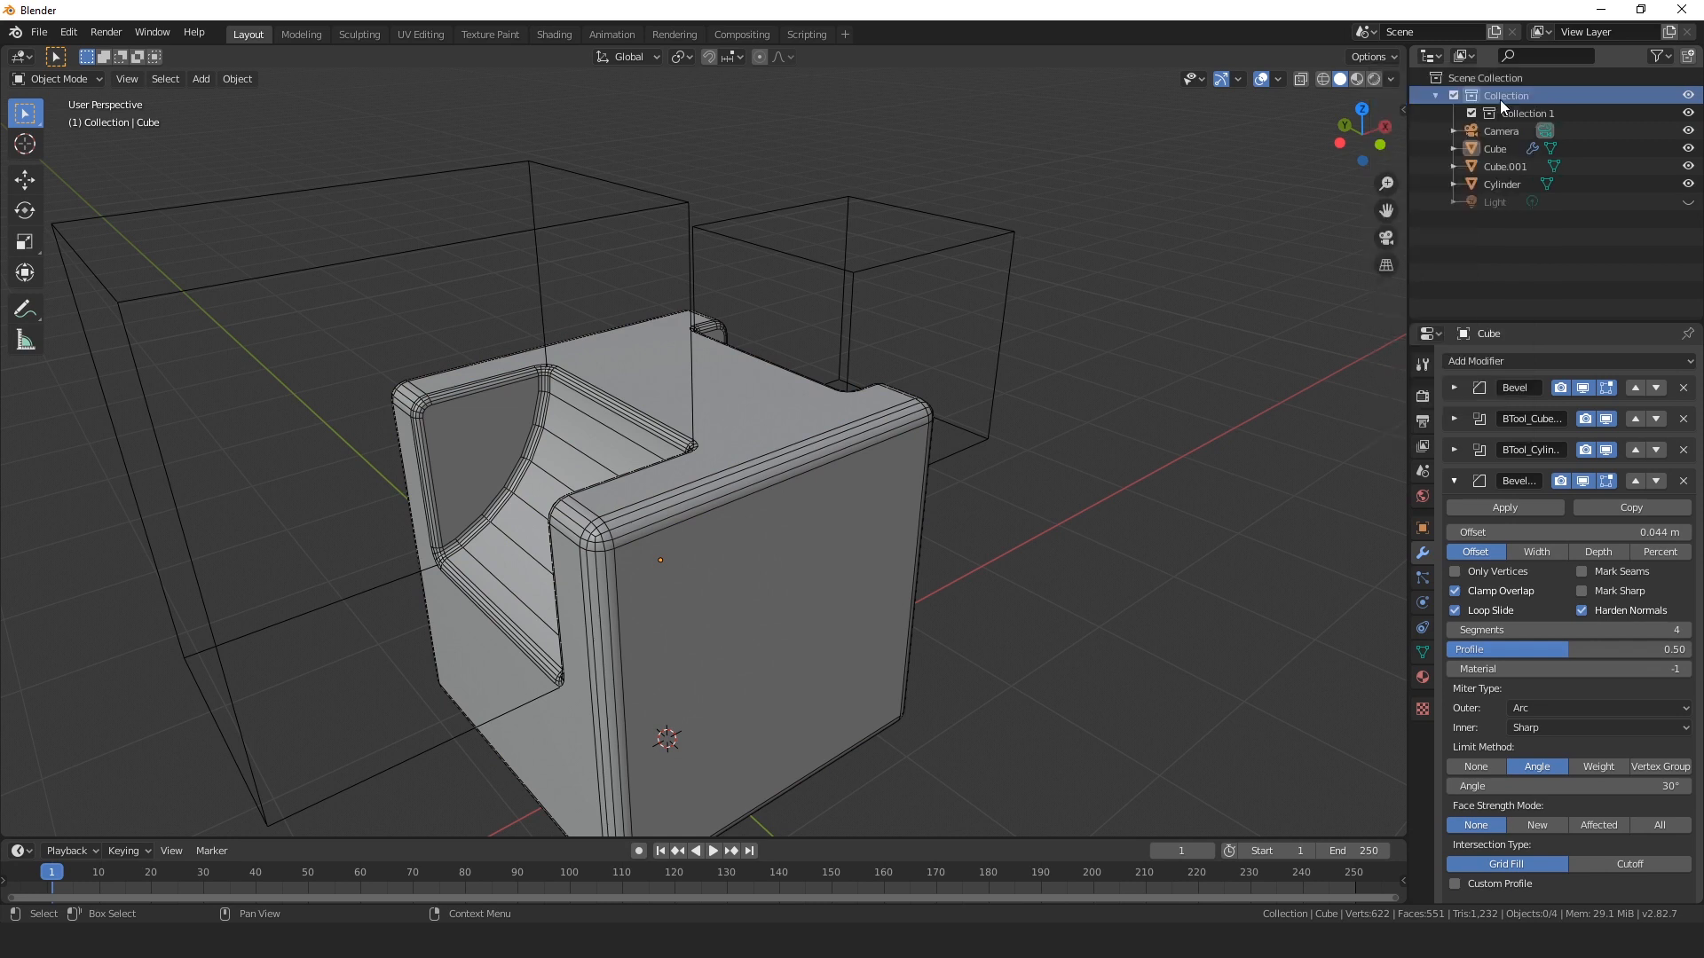
drag(1510, 115, 1503, 239)
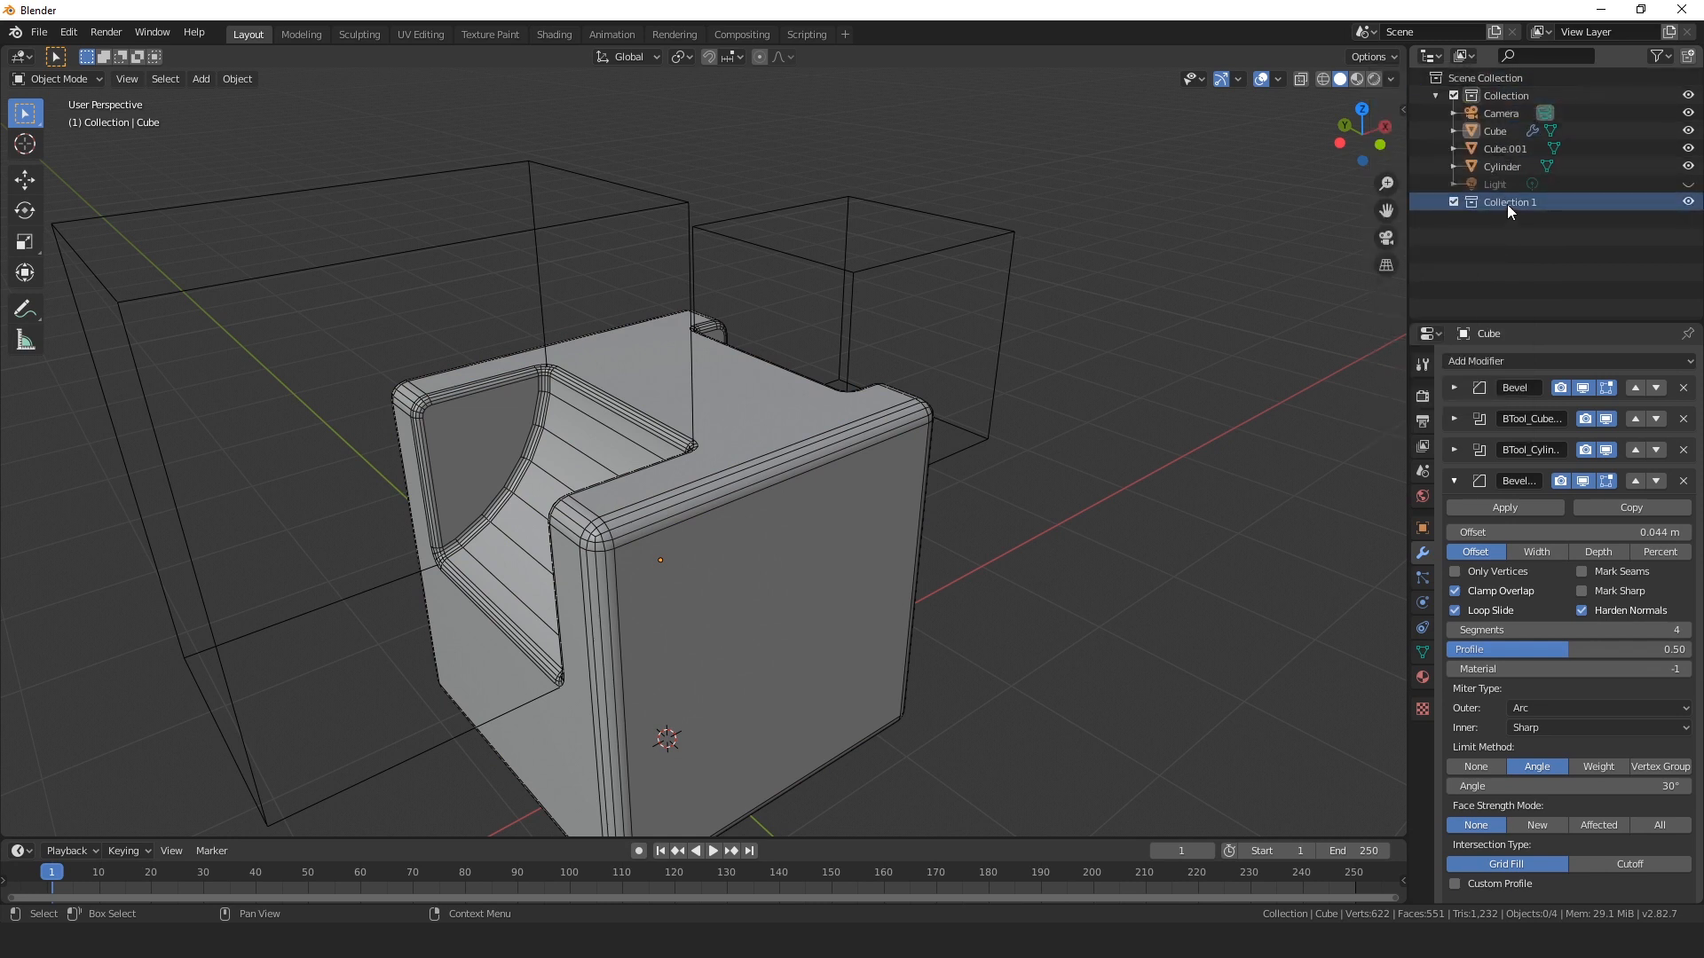
double_click(1507, 203)
text(C)
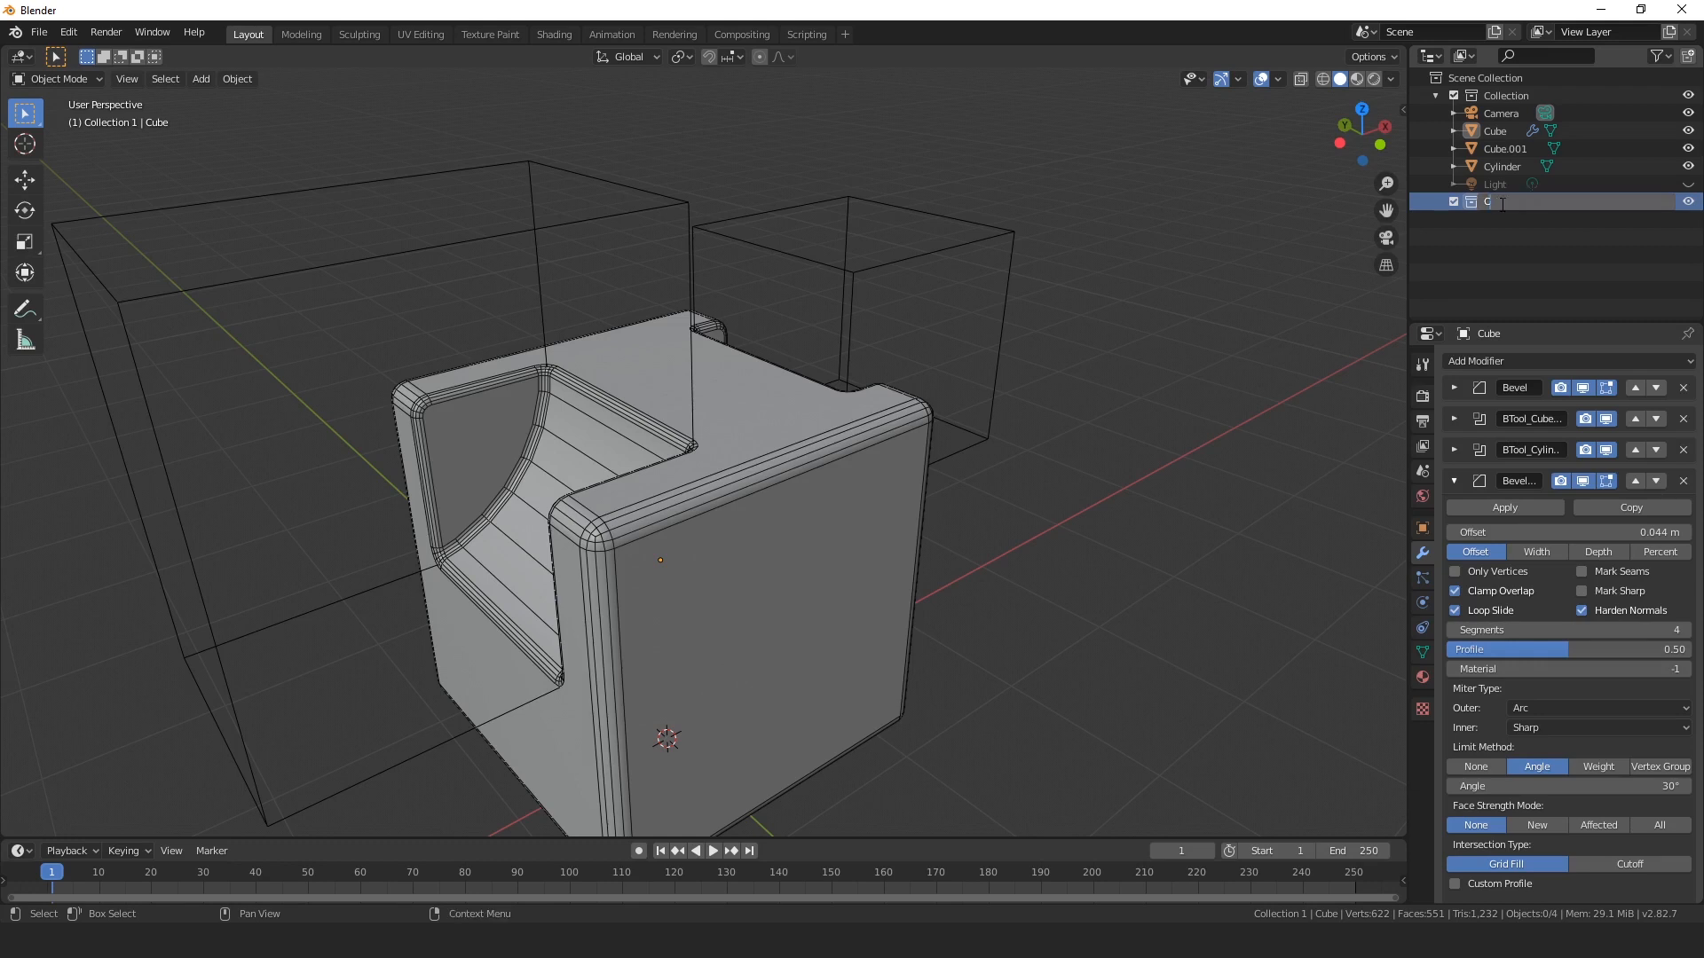
text(utter)
key(Return)
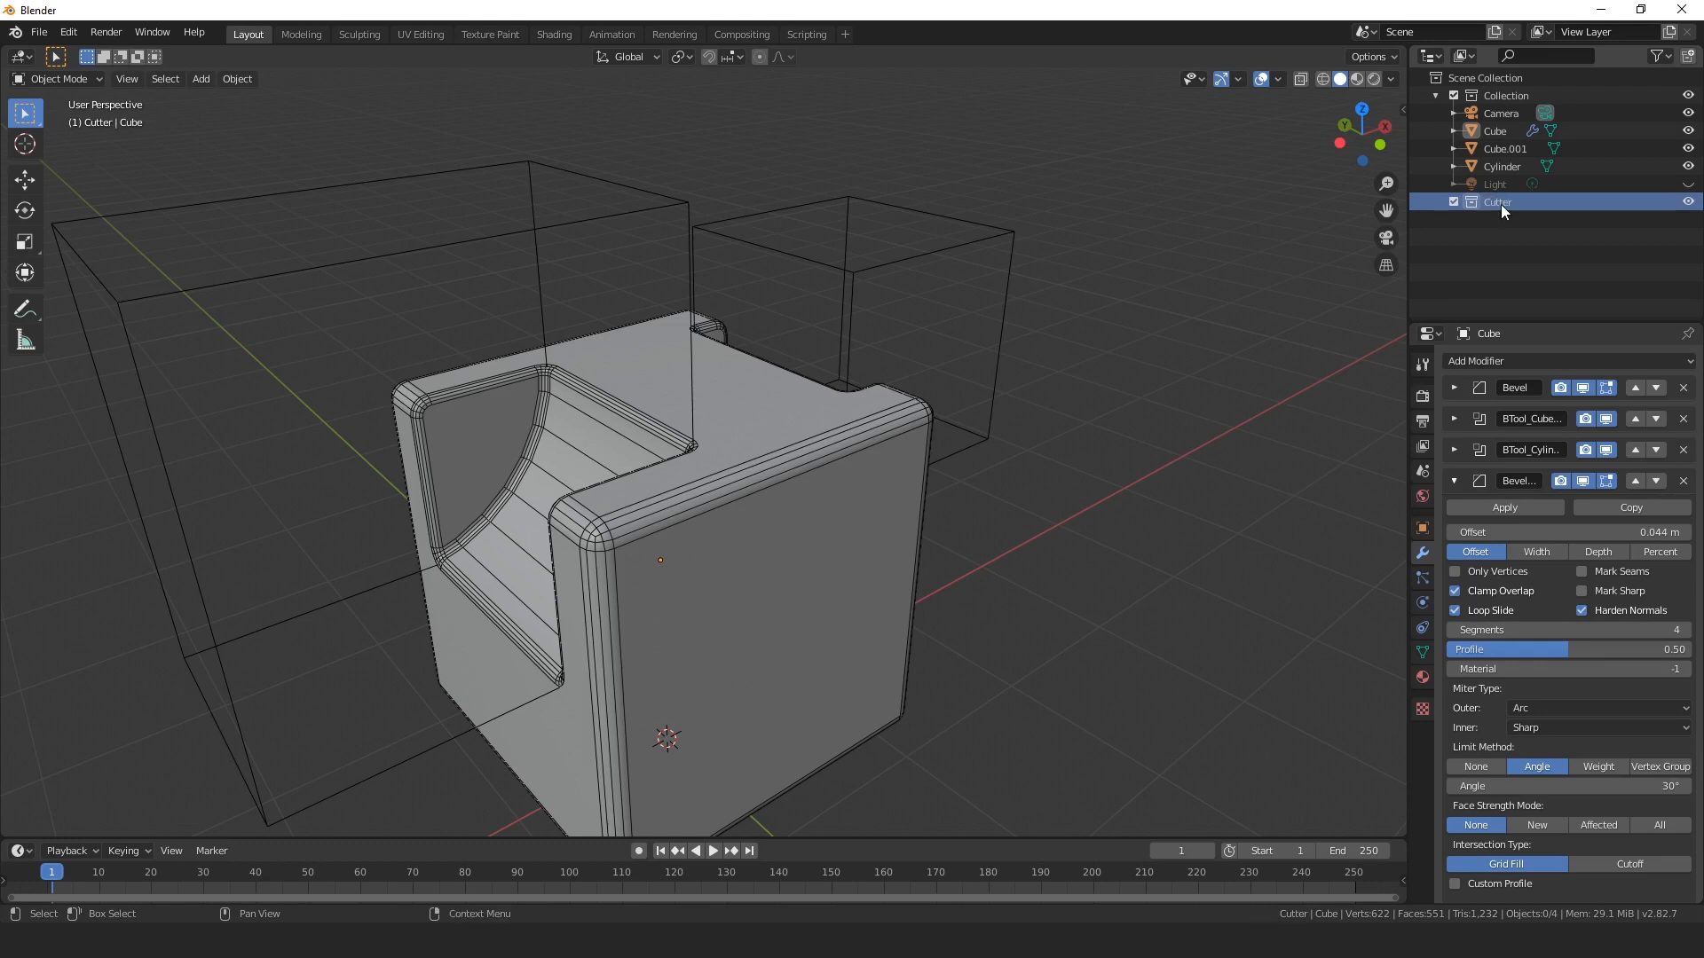
Exclude the Cutter collection from the view layer and move the box cutter Cube.001 into it.
click(1454, 203)
scroll(832, 338, down, 1)
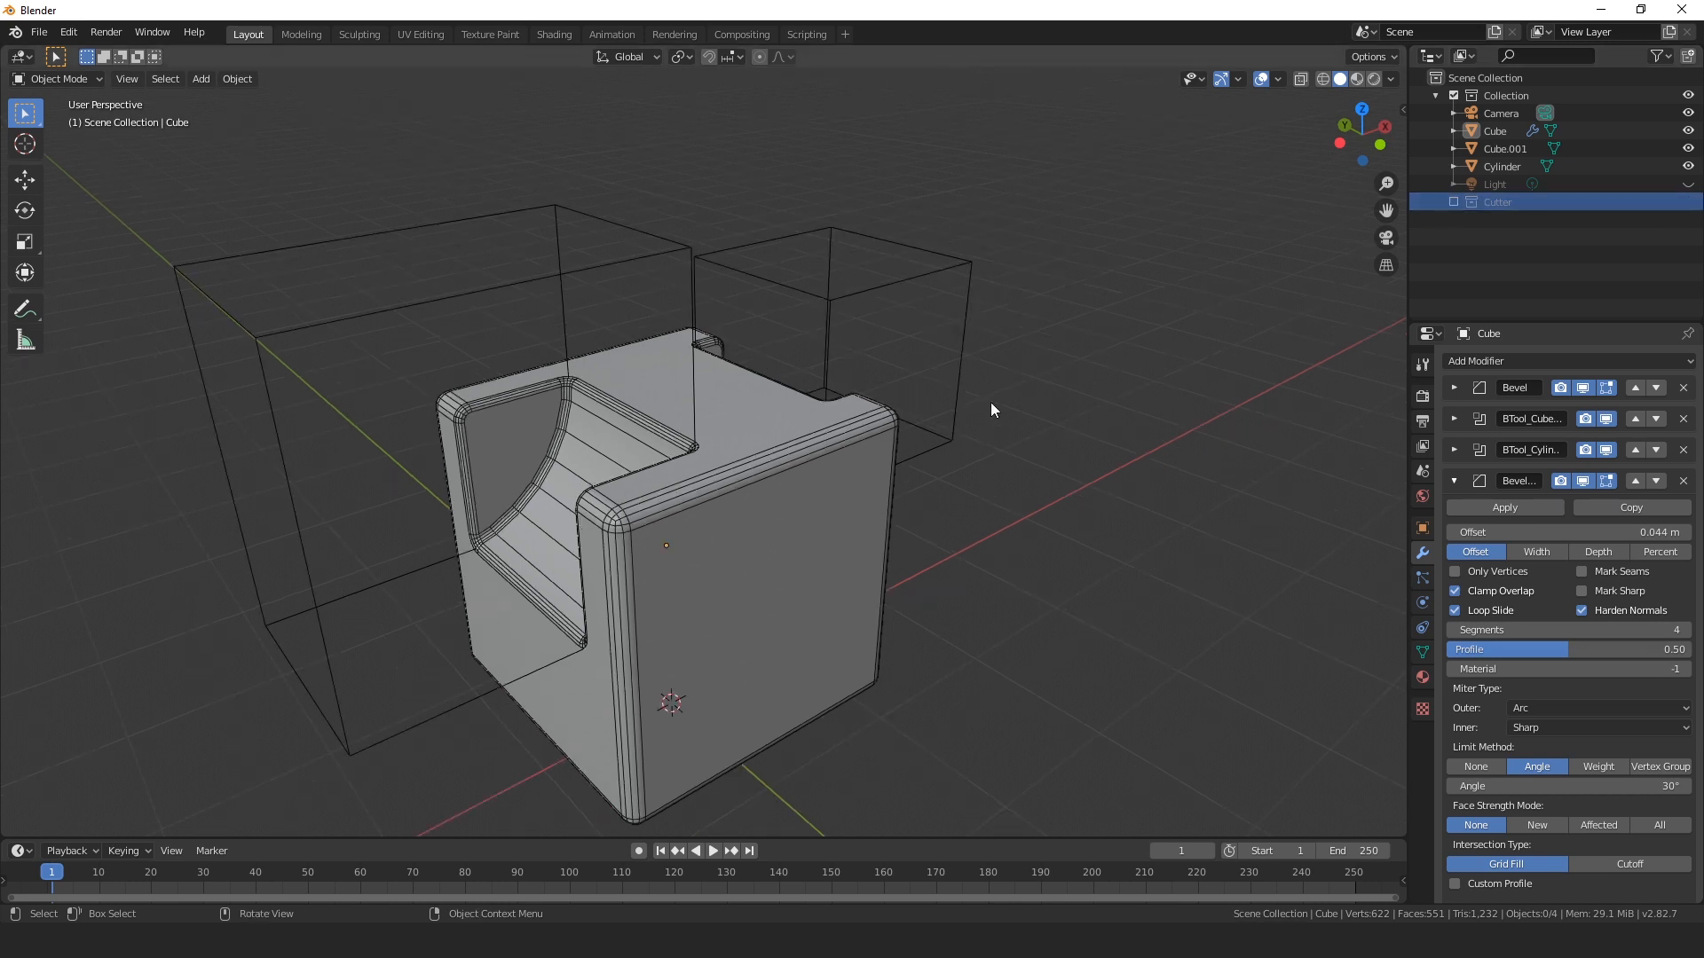
middle_drag(1014, 422, 1056, 523)
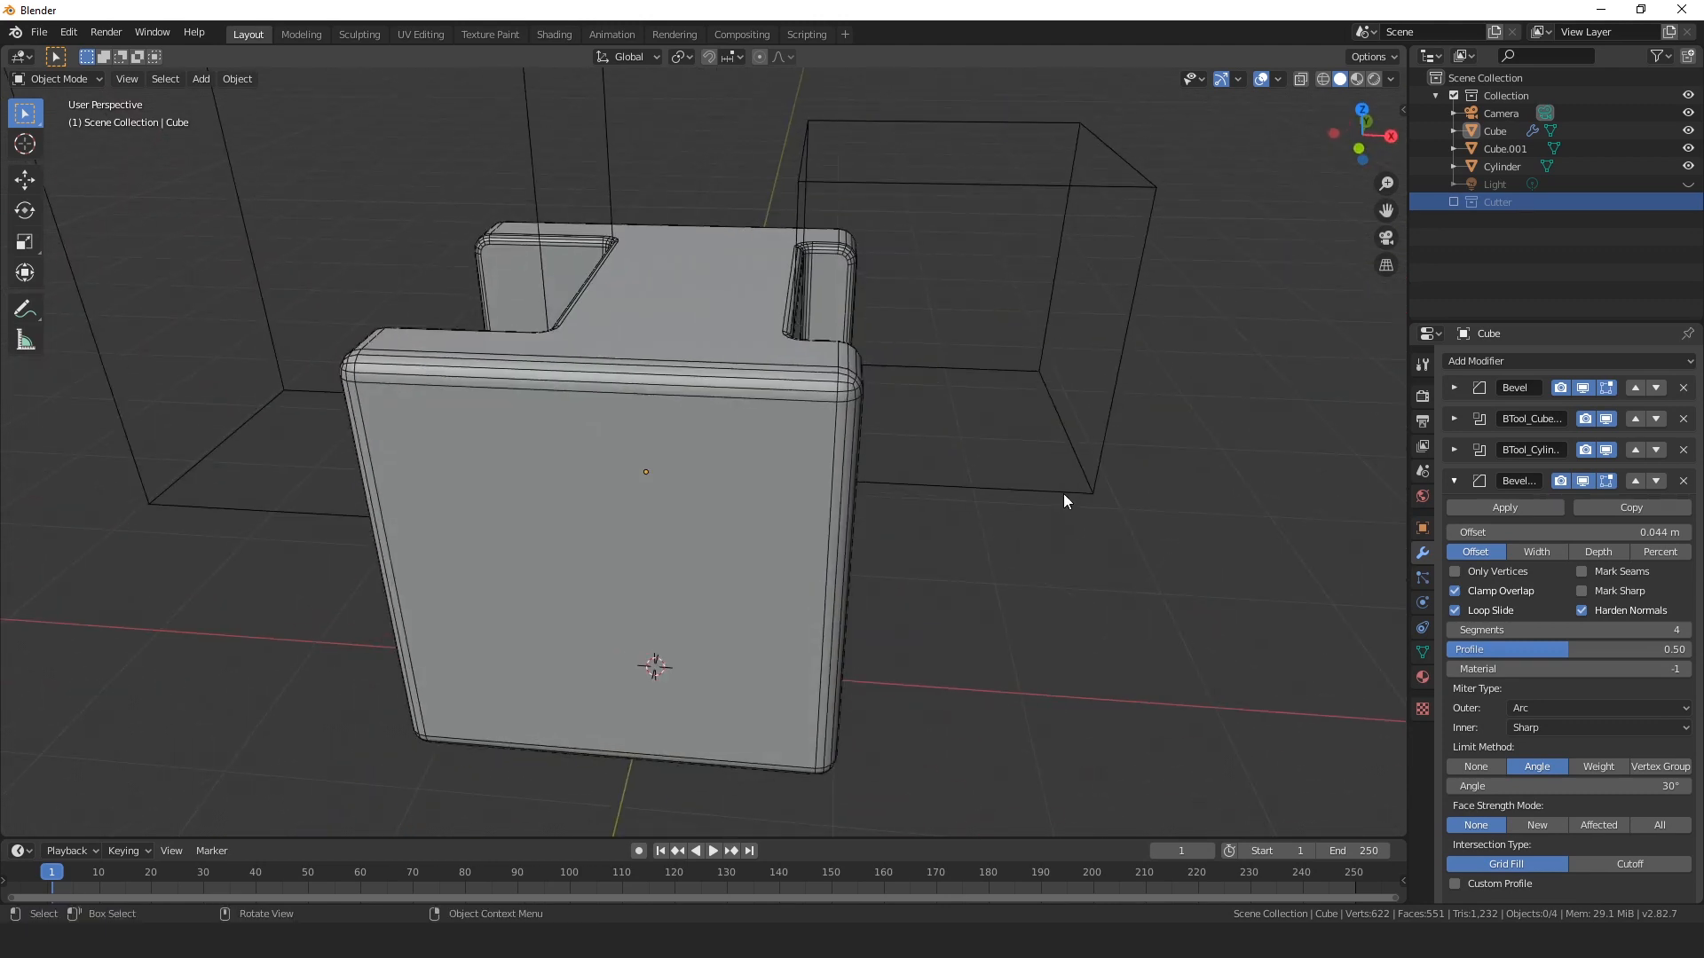
click(1063, 499)
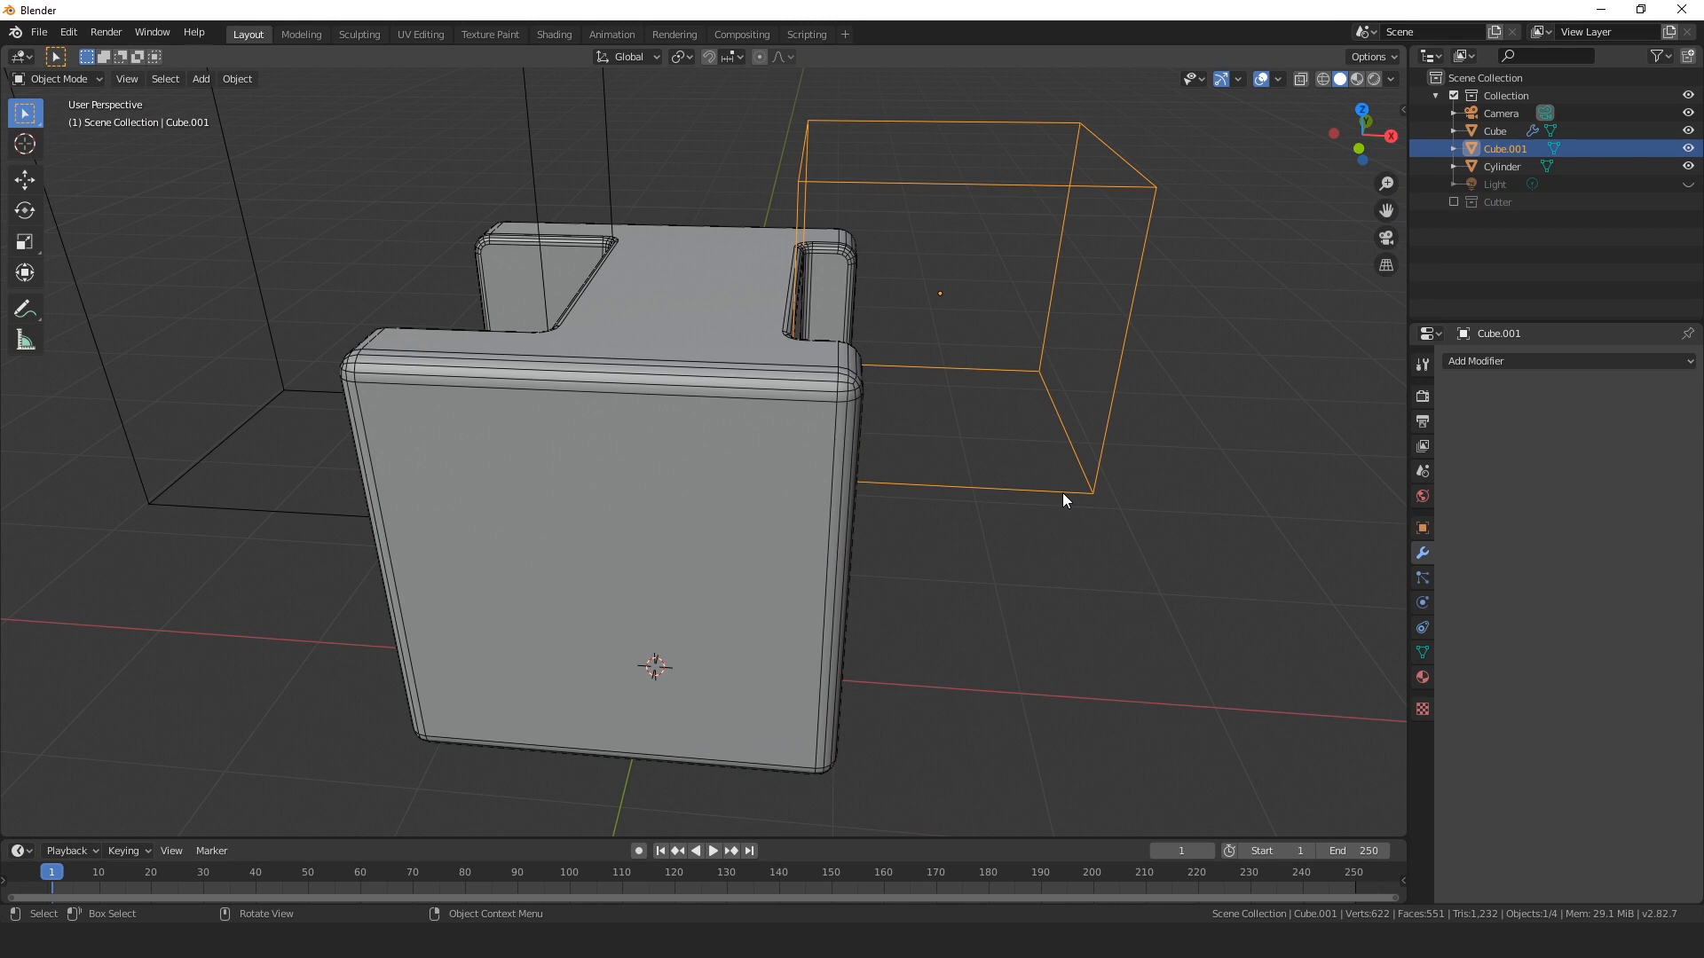
key(m)
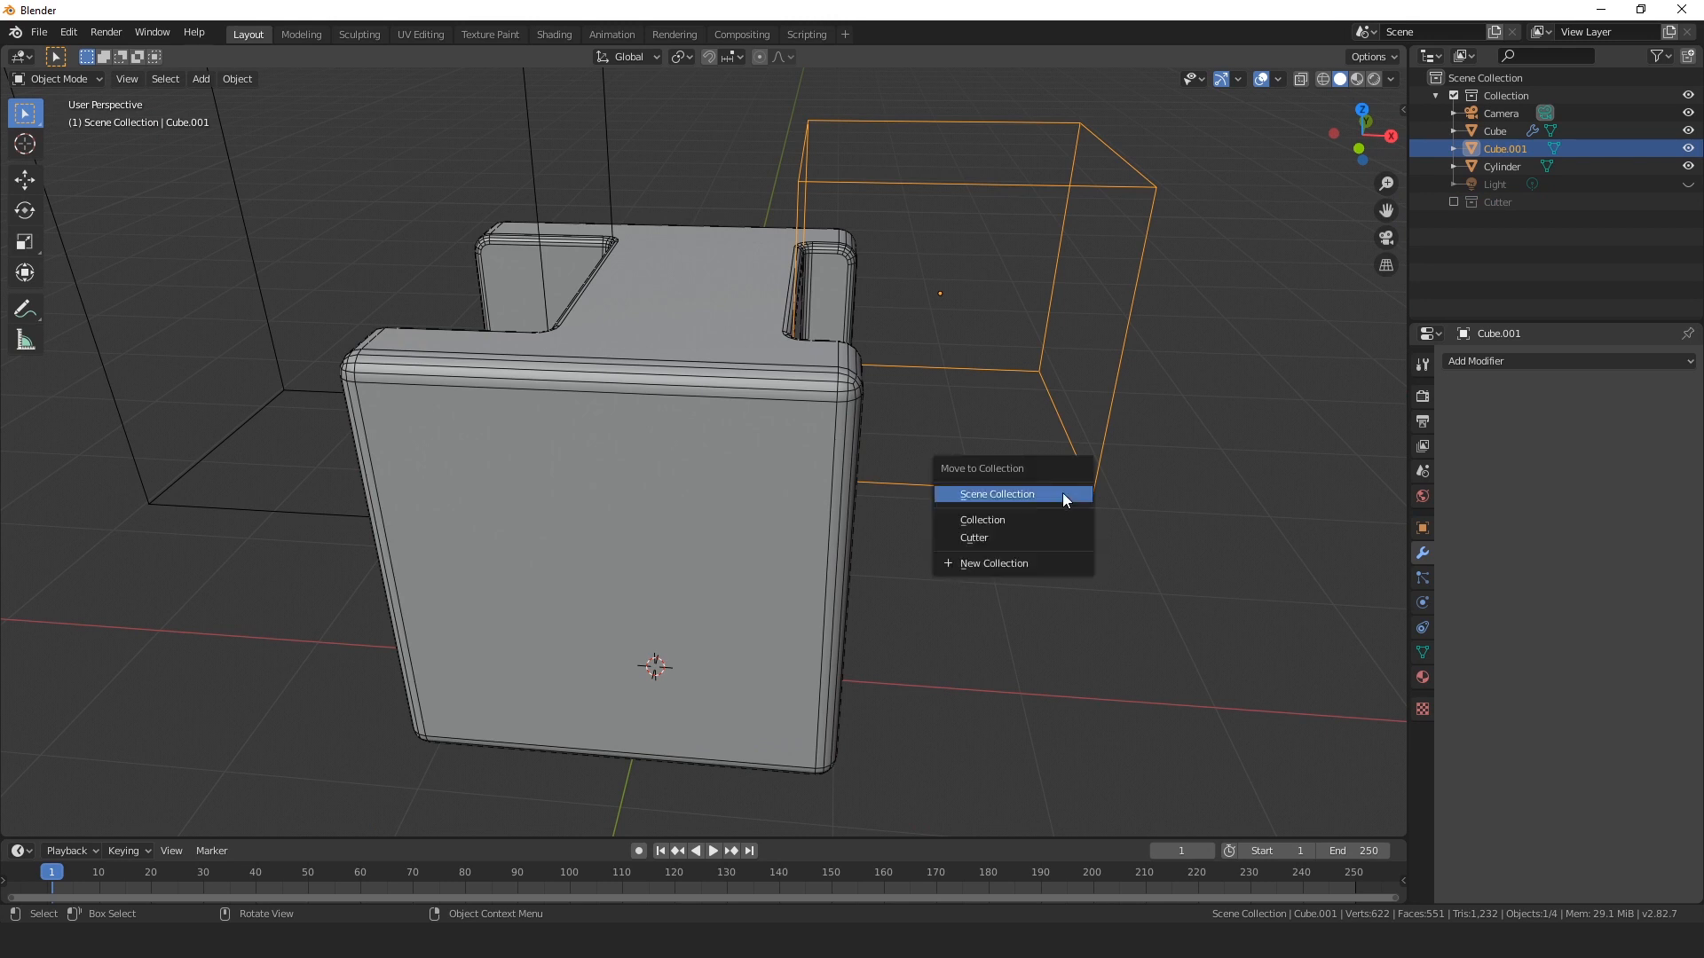
click(994, 537)
scroll(662, 476, down, 2)
middle_drag(664, 484, 564, 487)
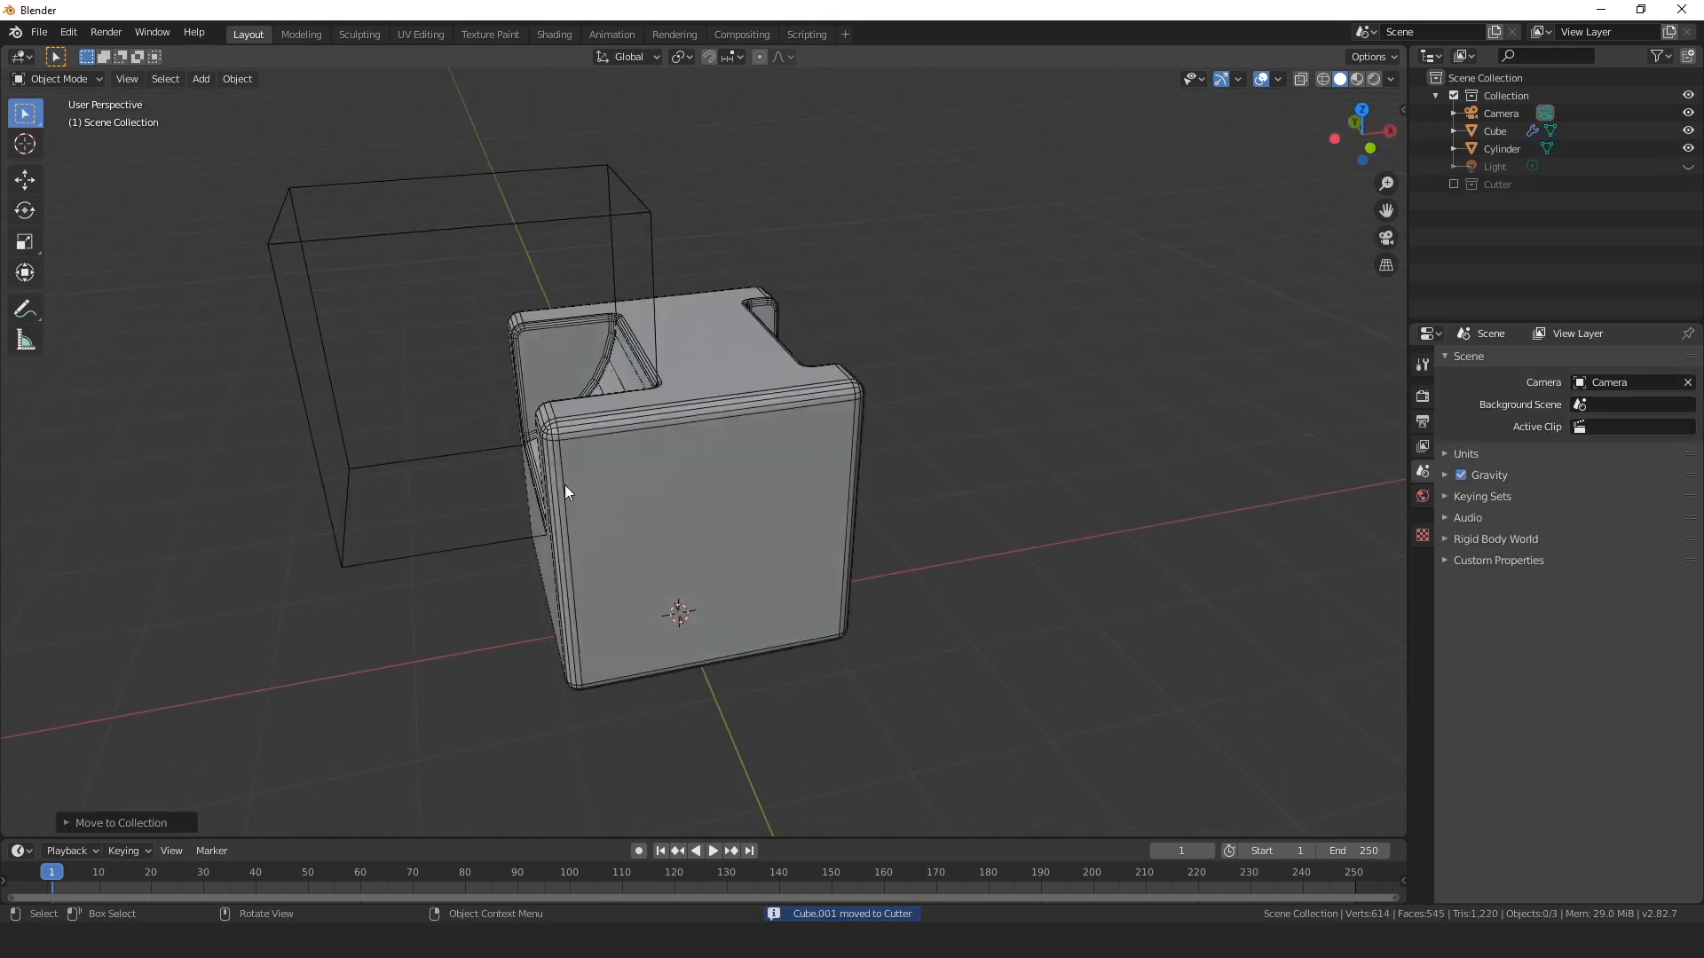
Move the large cylinder cutter into the Cutter collection.
click(441, 556)
key(m)
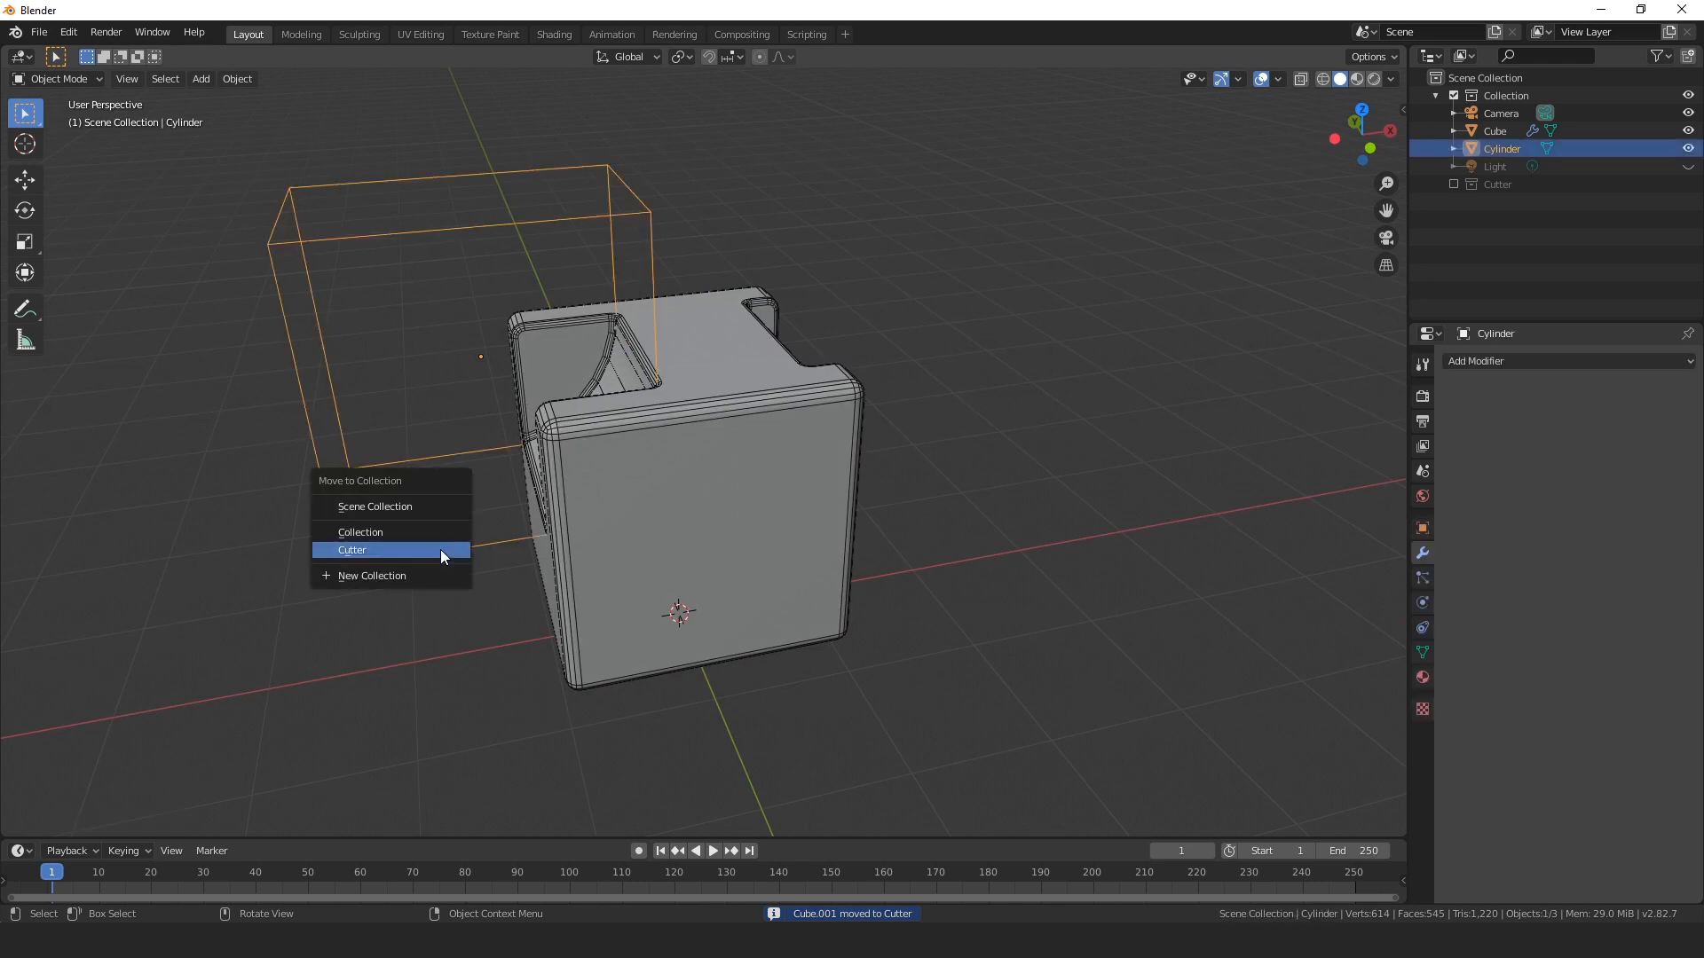
click(440, 550)
middle_drag(440, 541, 1067, 436)
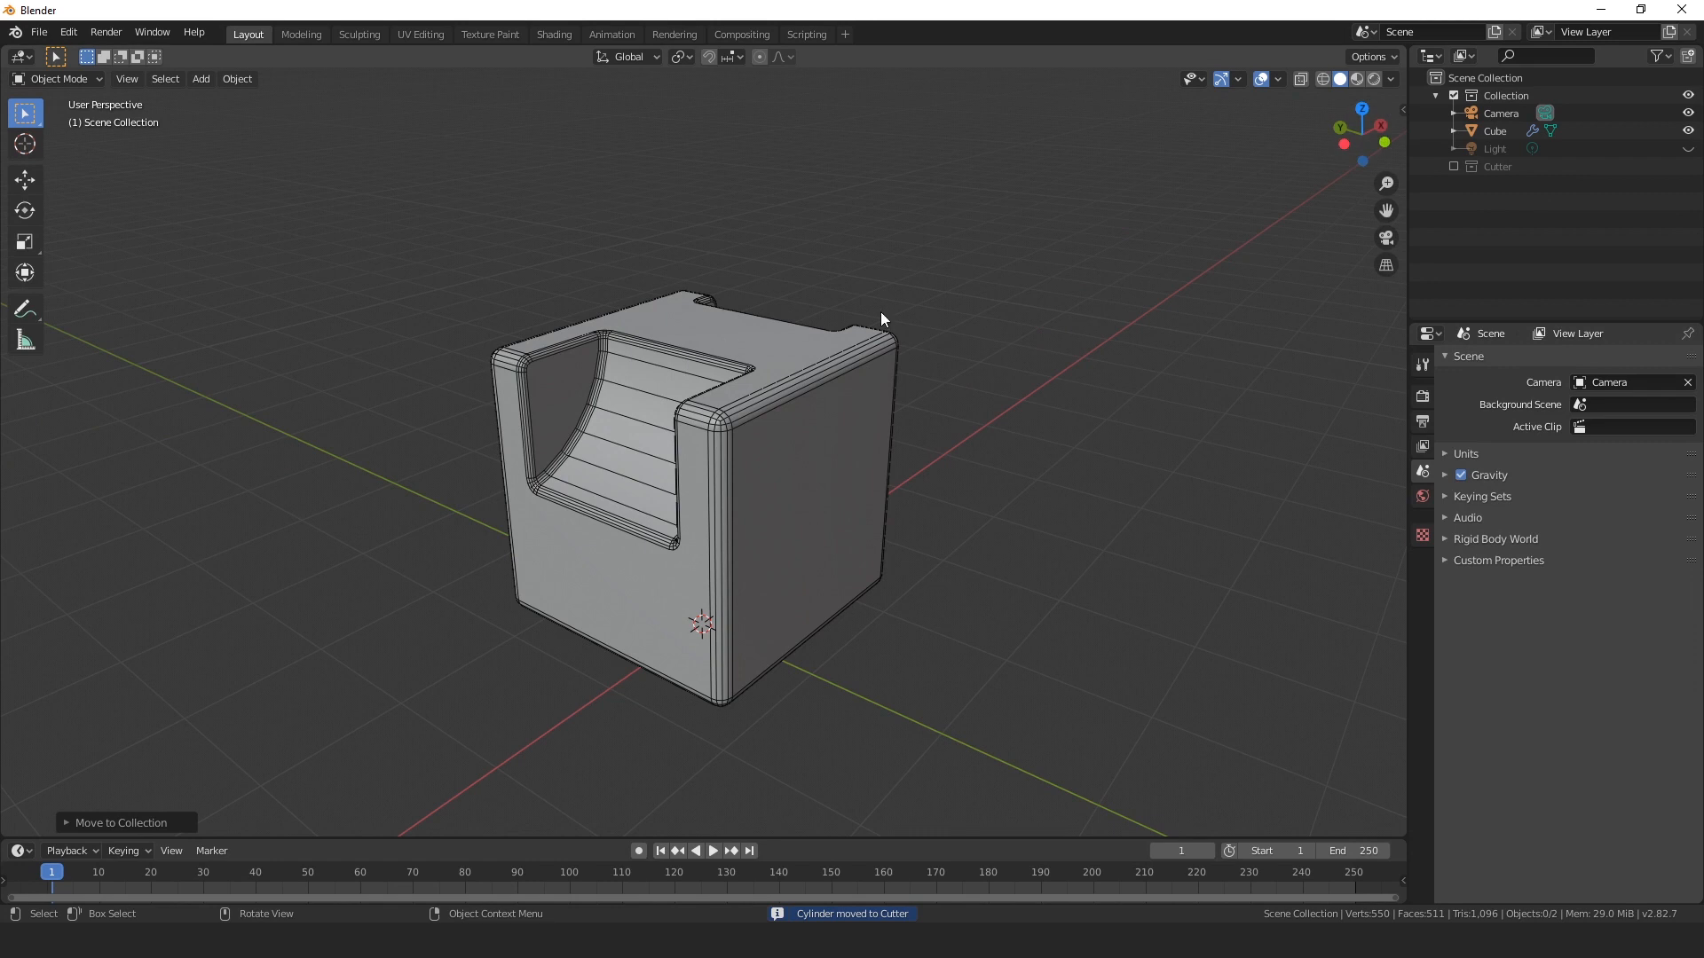
Re-enable the Cutter collection to check both cutters, exclude it again, and look over the cube.
click(1455, 167)
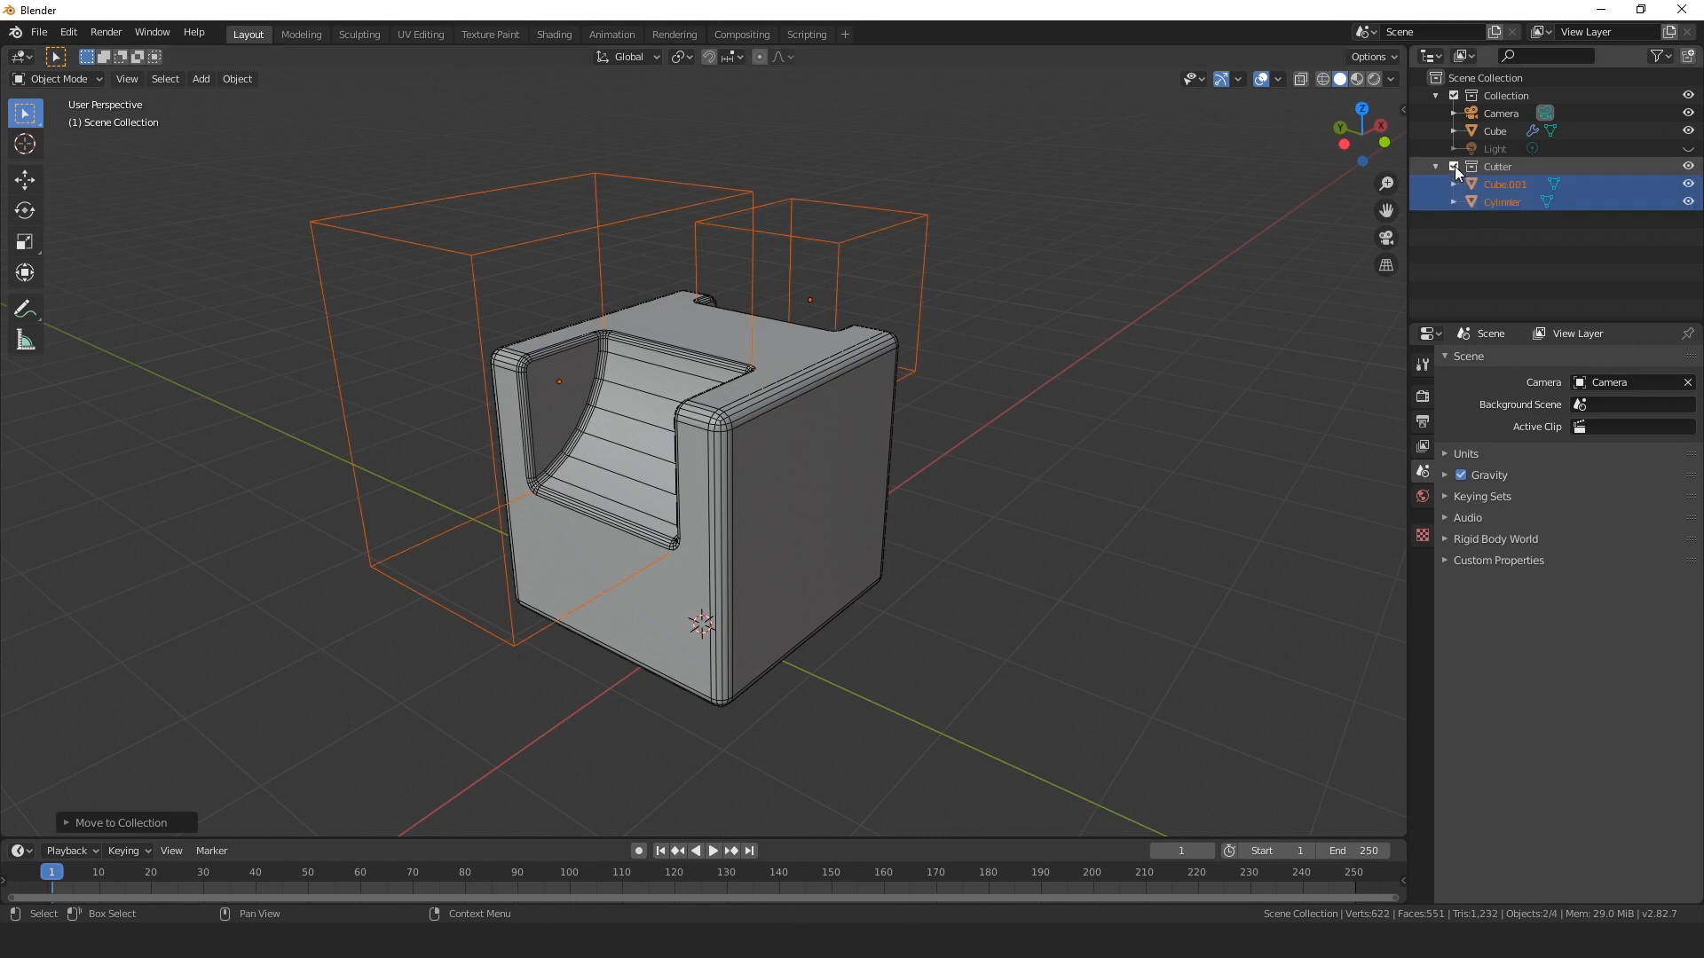
click(1455, 167)
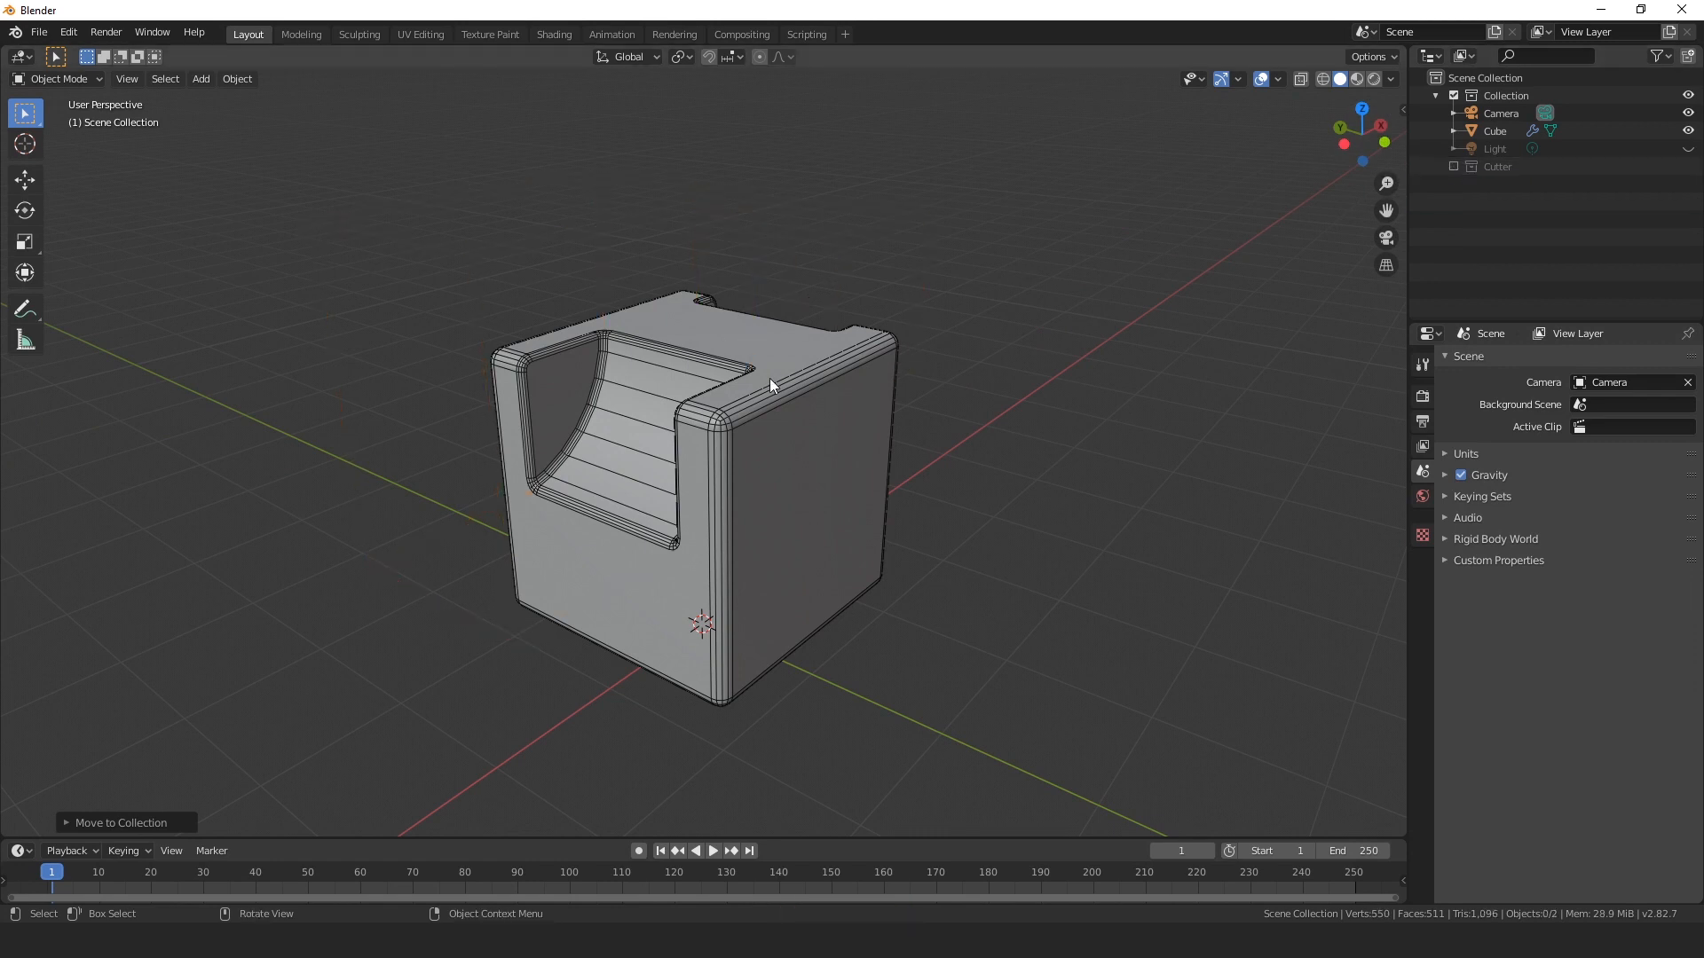
middle_drag(769, 378, 765, 422)
scroll(745, 399, up, 3)
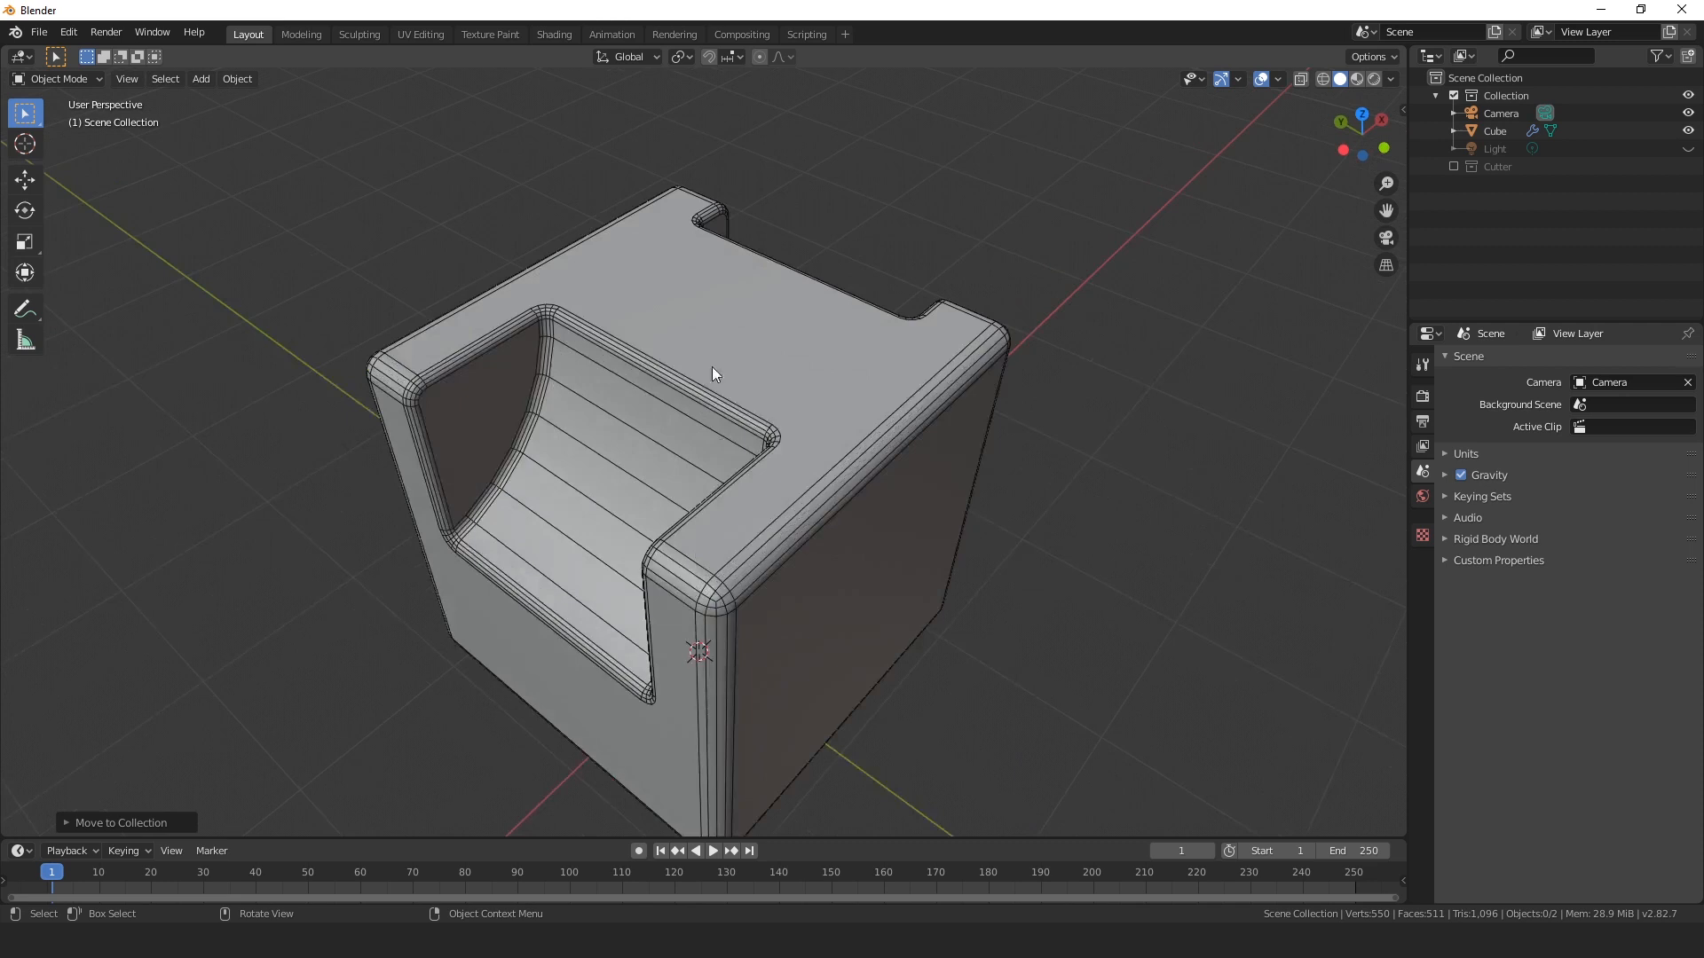
Add a mesh cylinder and raise it along Z until it rises above the cube.
click(201, 79)
mouse_move(213, 102)
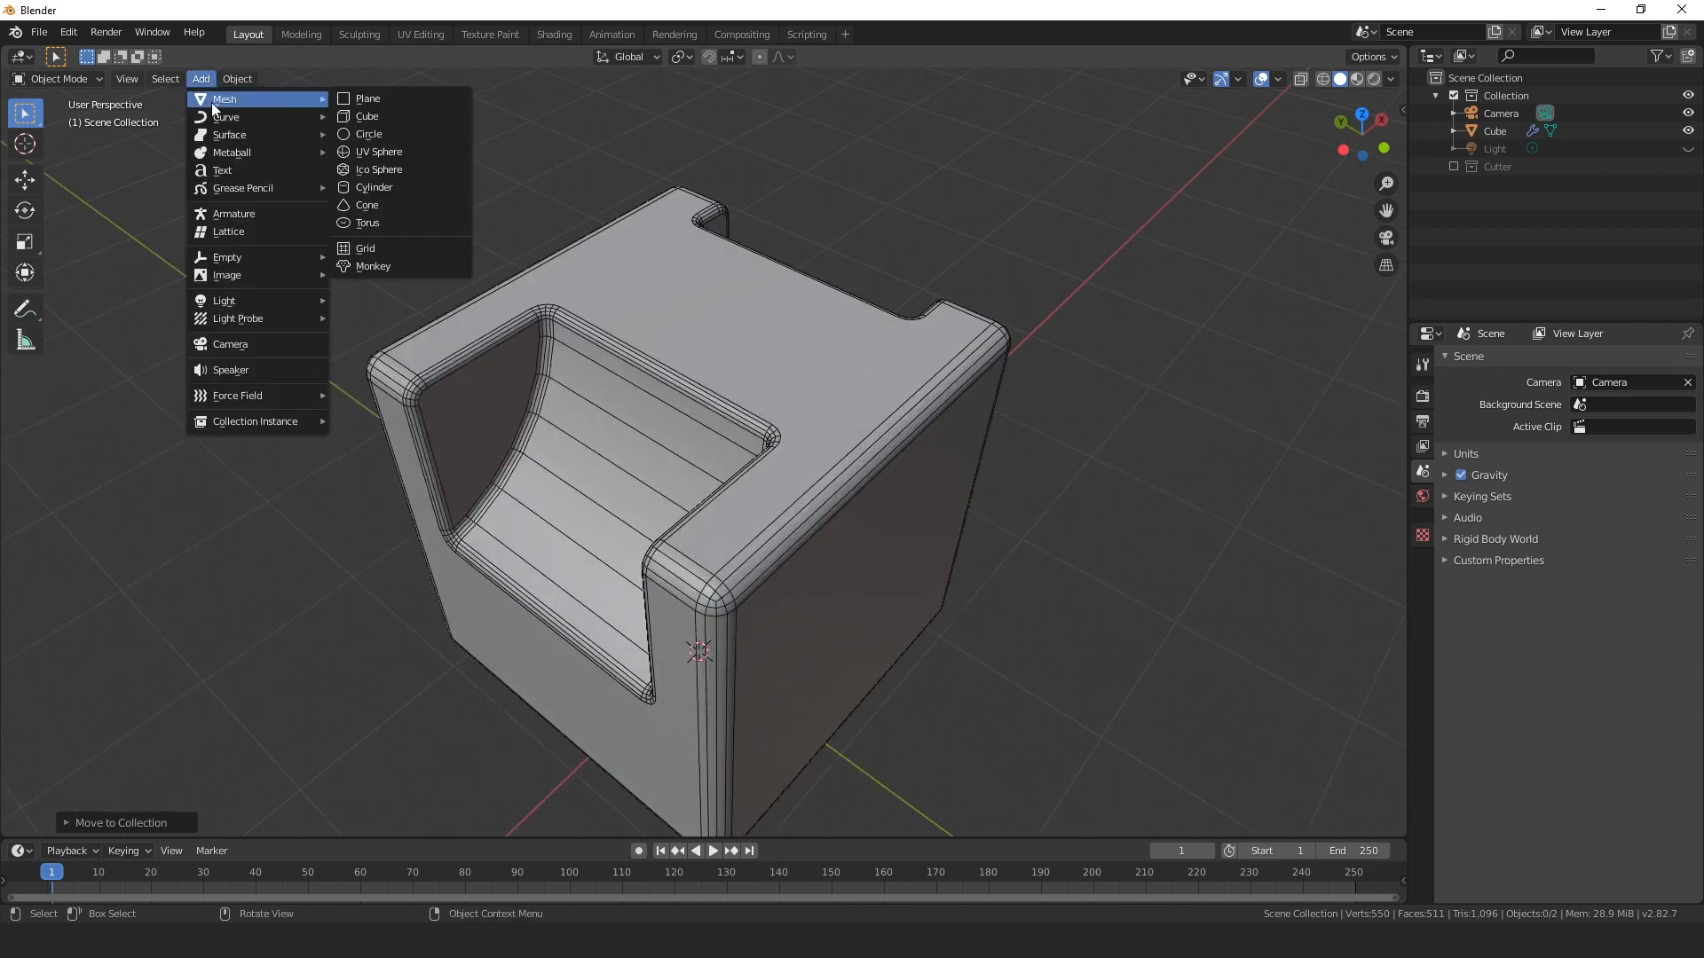
click(394, 189)
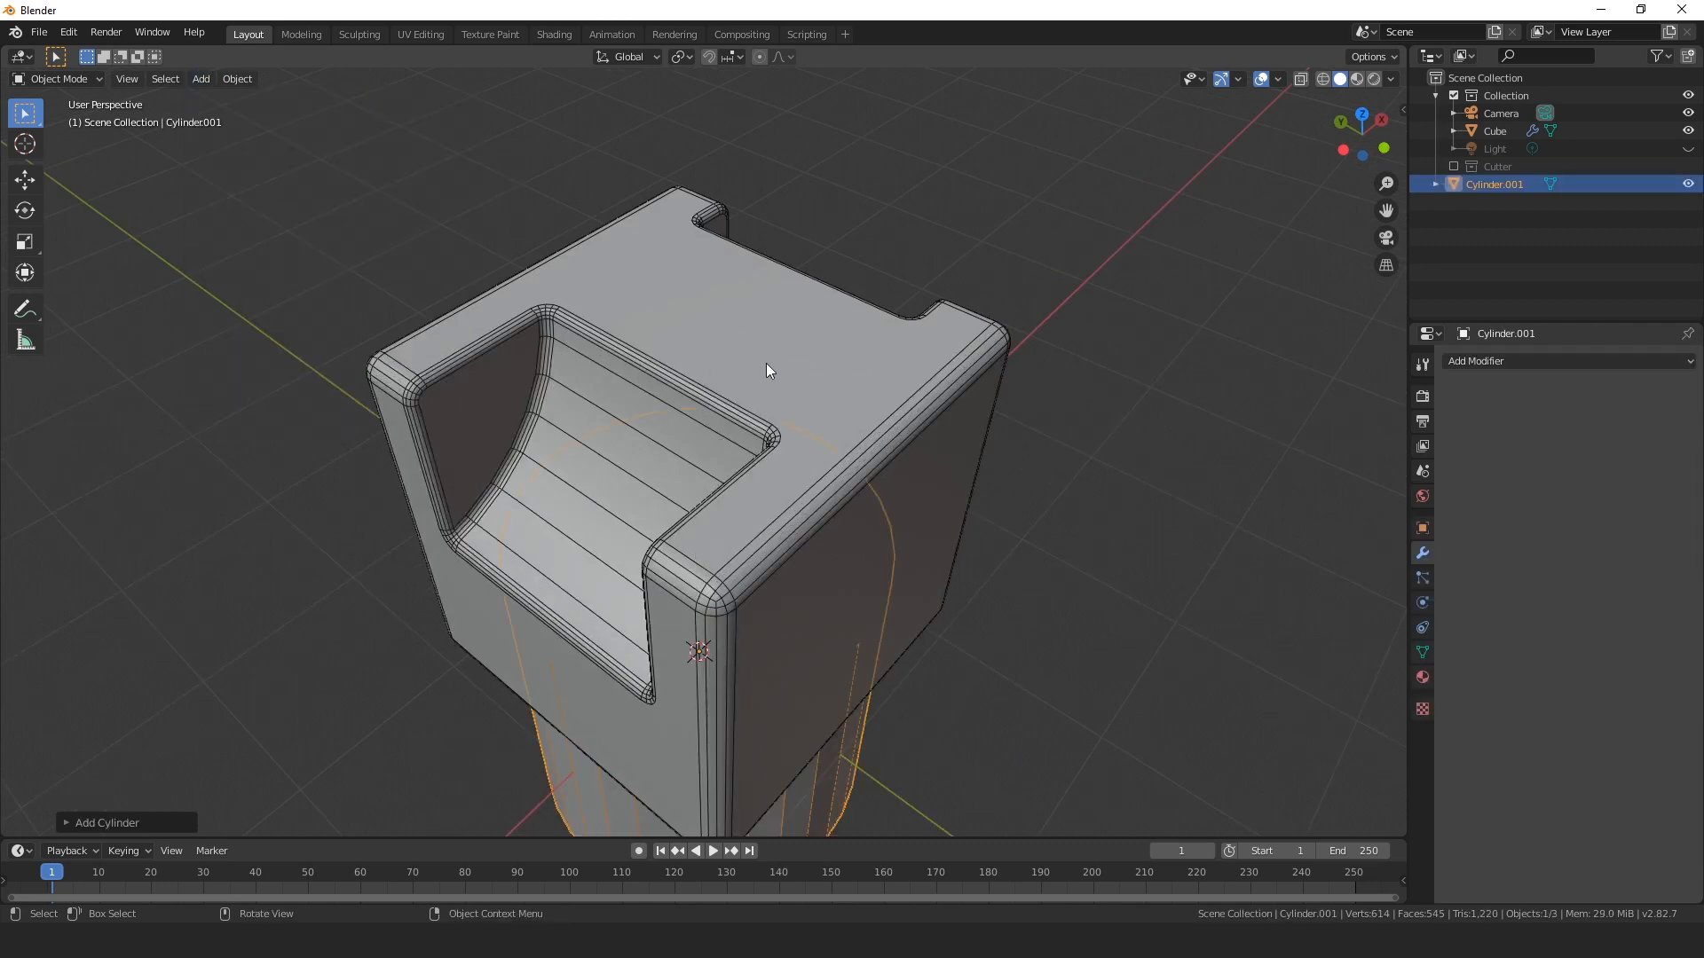
key(g)
key(z)
click(647, 721)
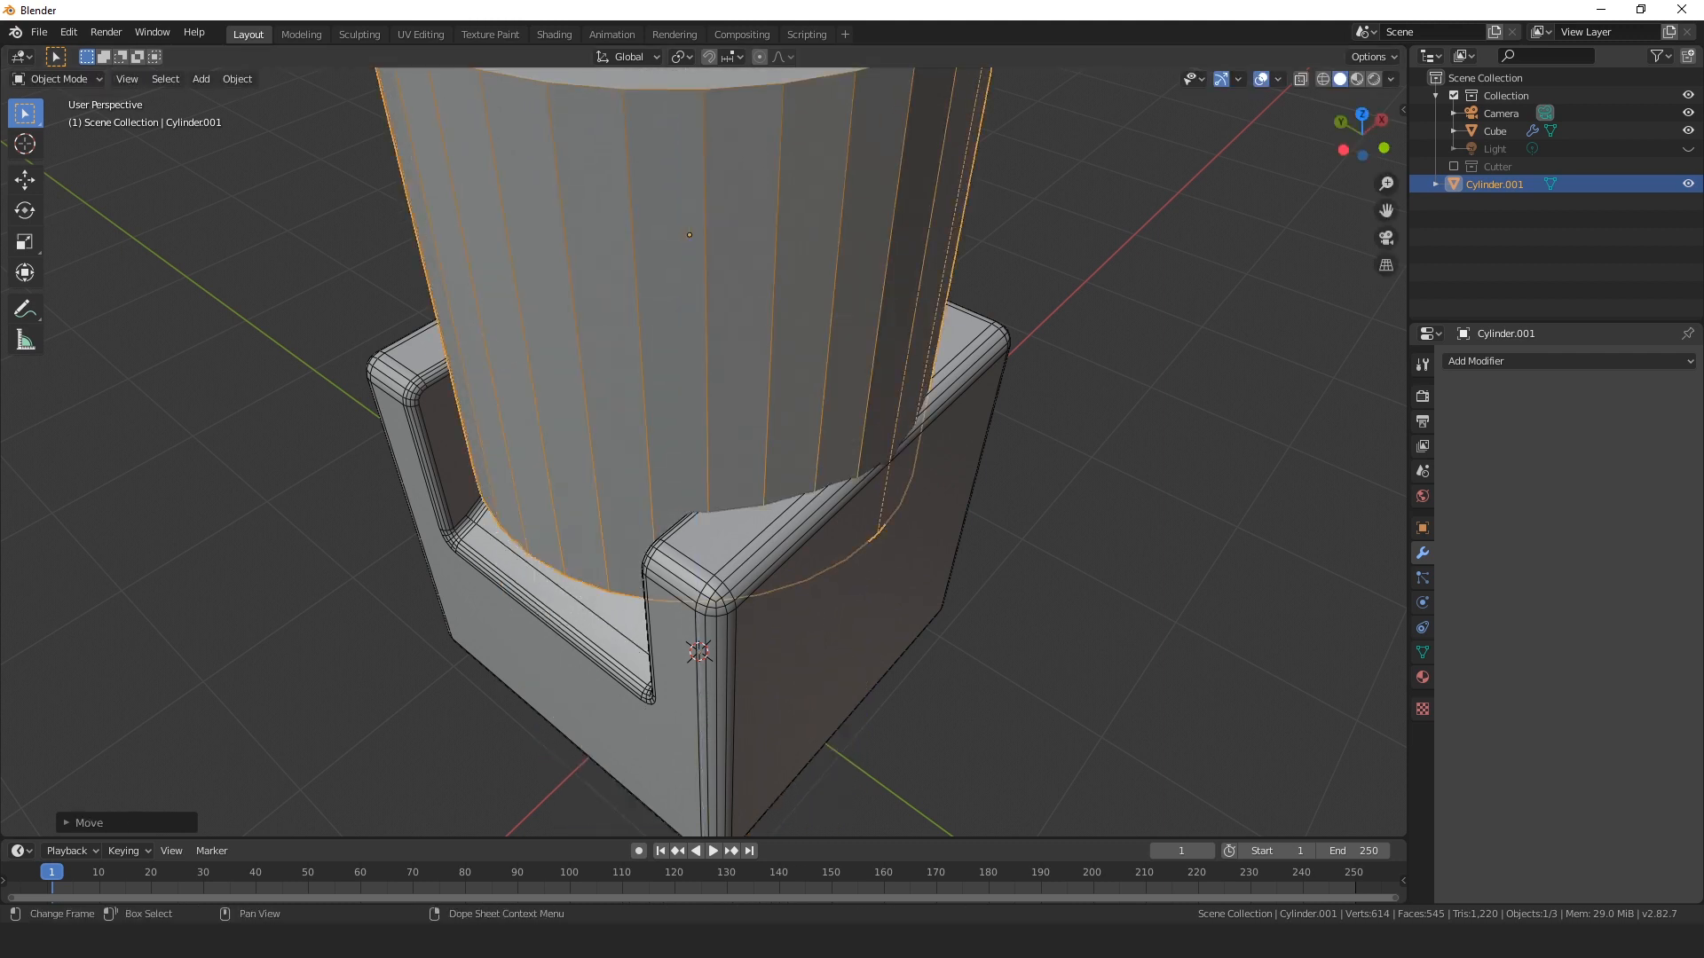
Scale the new cylinder down uniformly and lower it along Z into the cube's top face.
key(s)
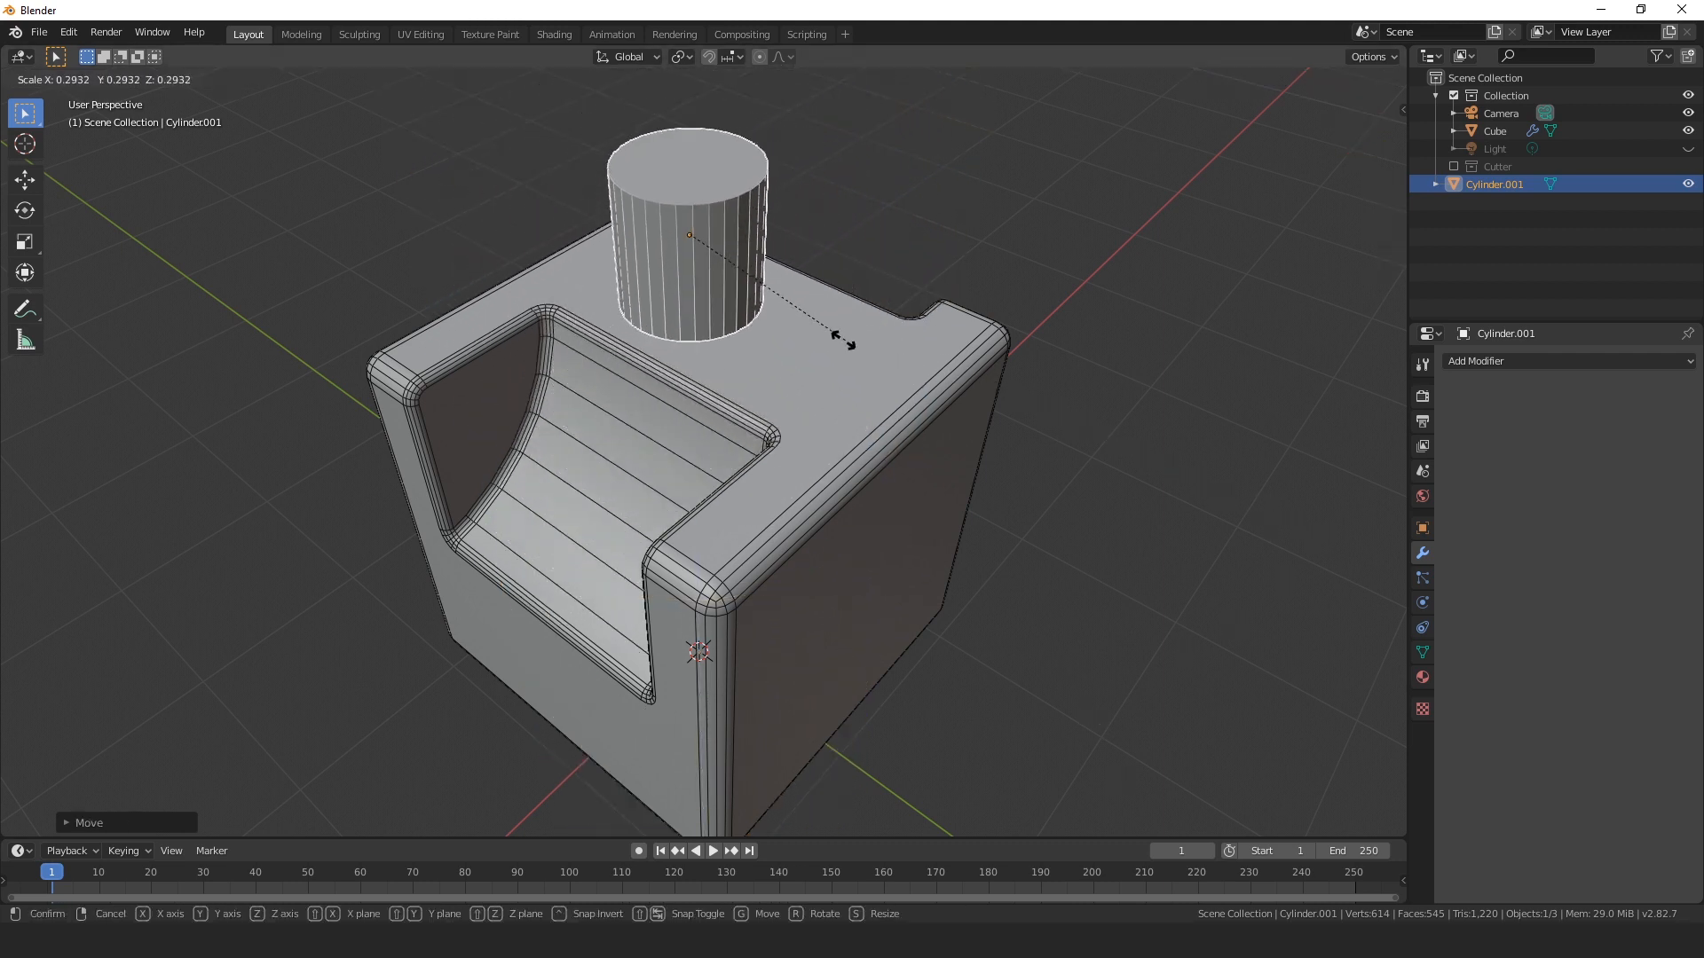
click(781, 287)
middle_drag(940, 364, 817, 401)
key(g)
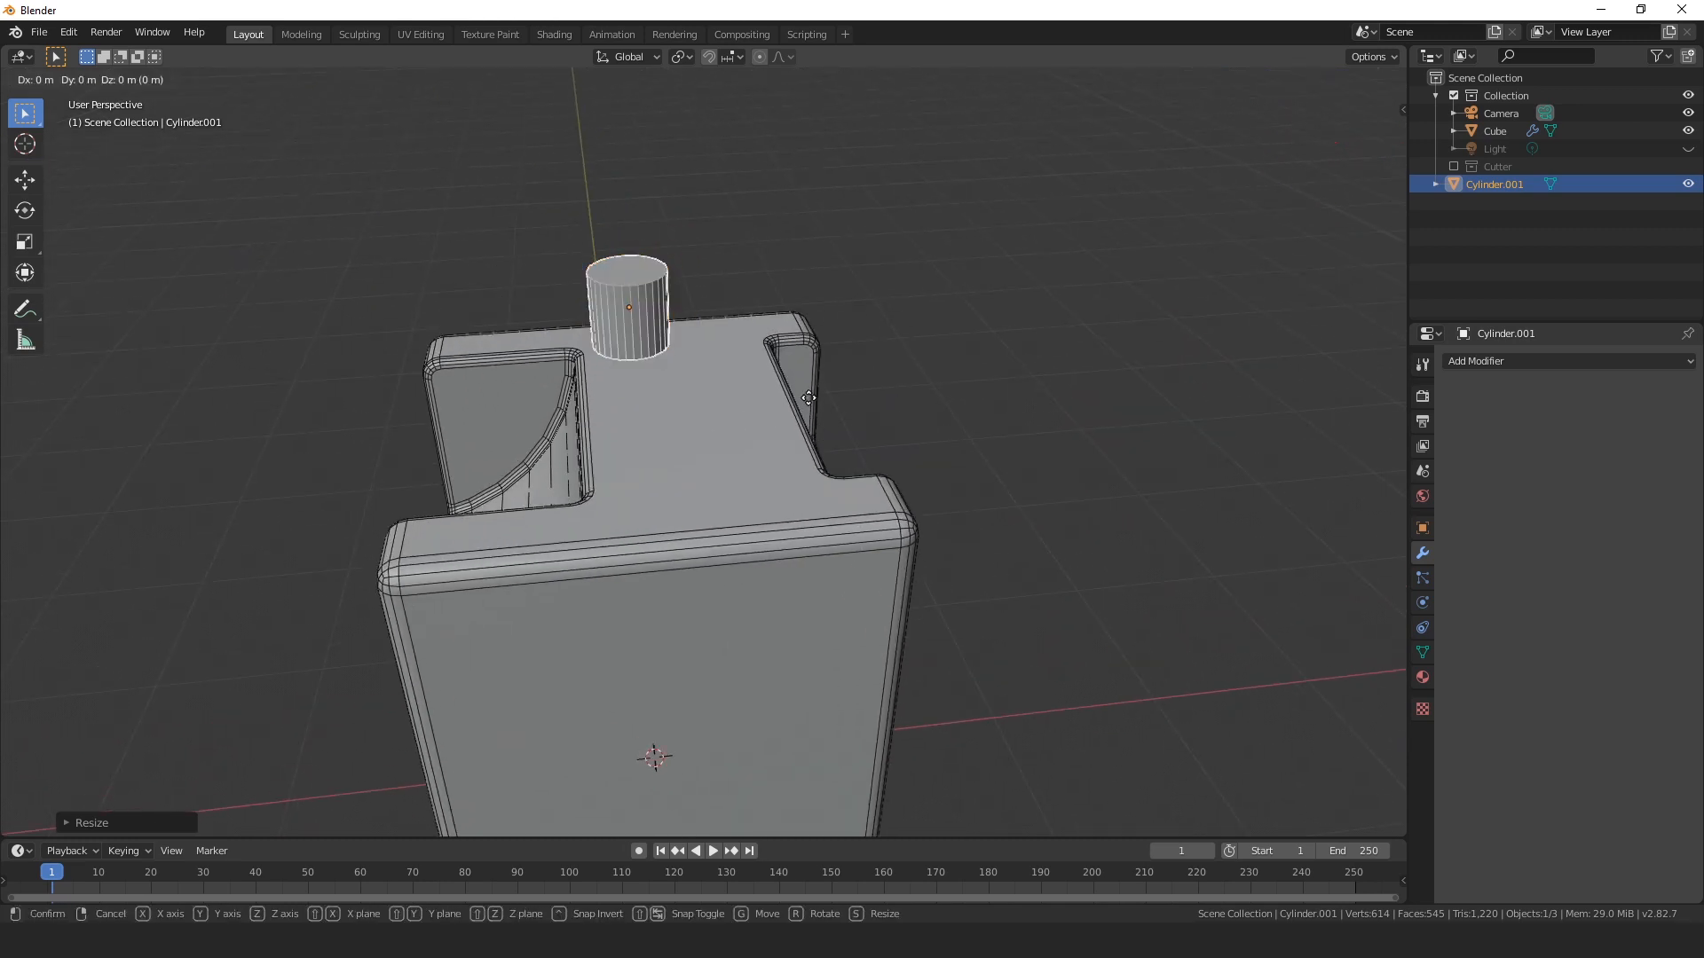
key(z)
click(814, 492)
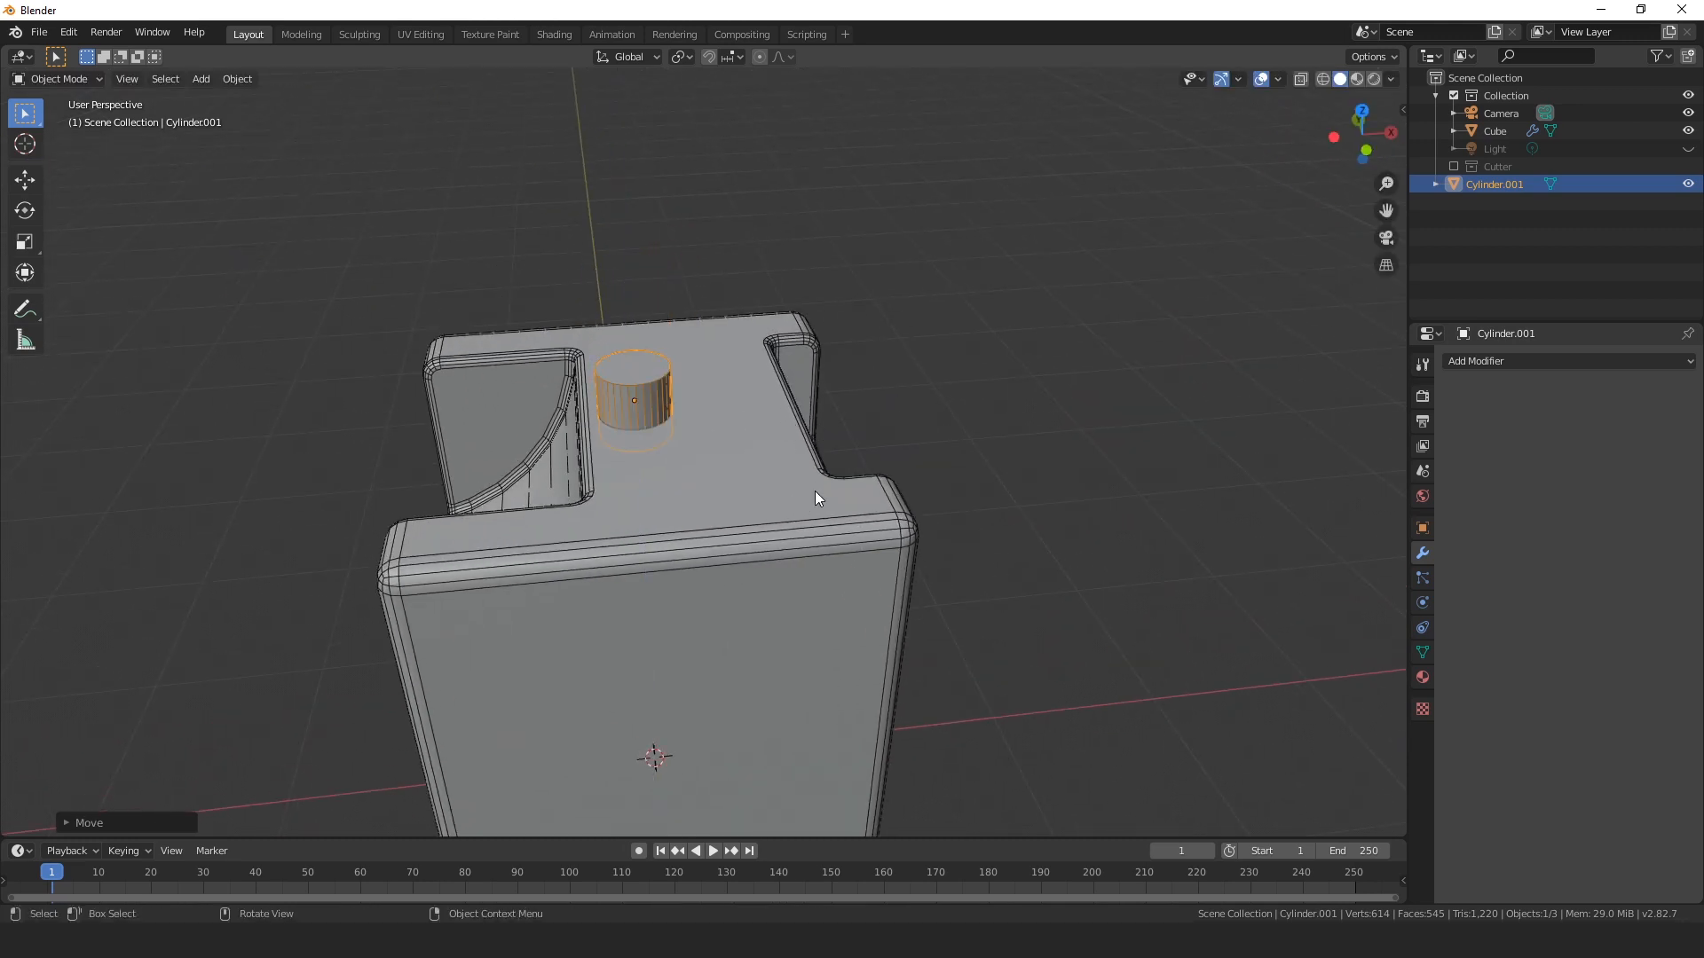
Move the small cylinder along X between the two cuts and raise it slightly along Z above the top face.
key(g)
key(x)
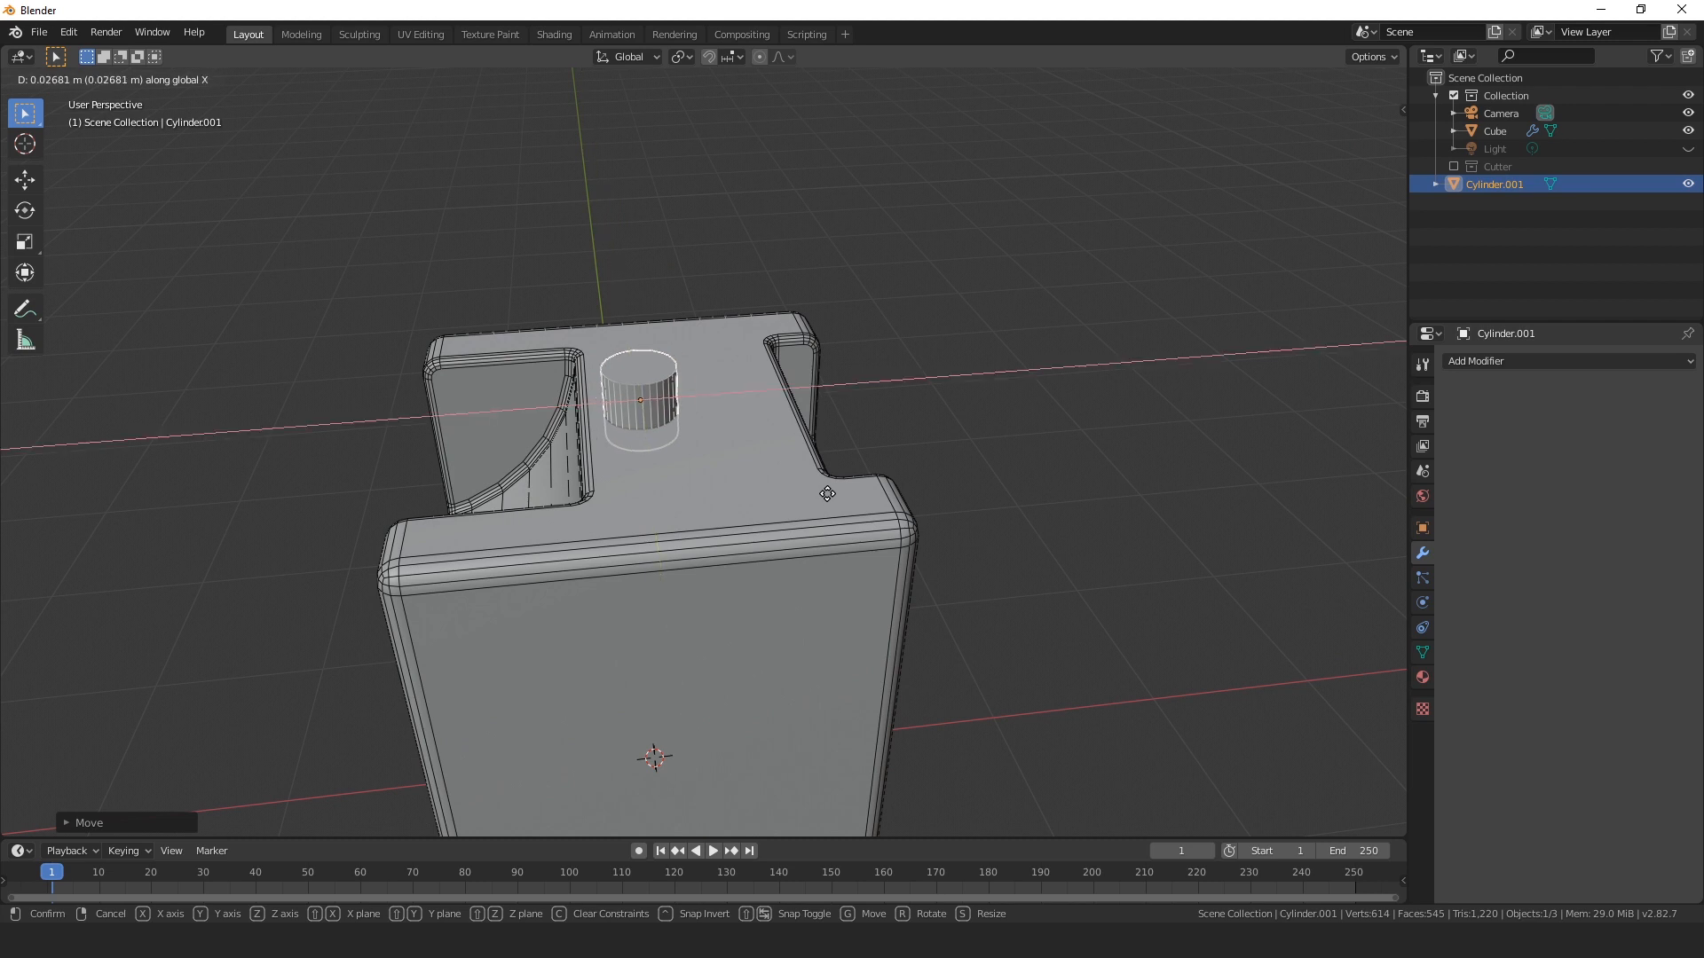
click(865, 502)
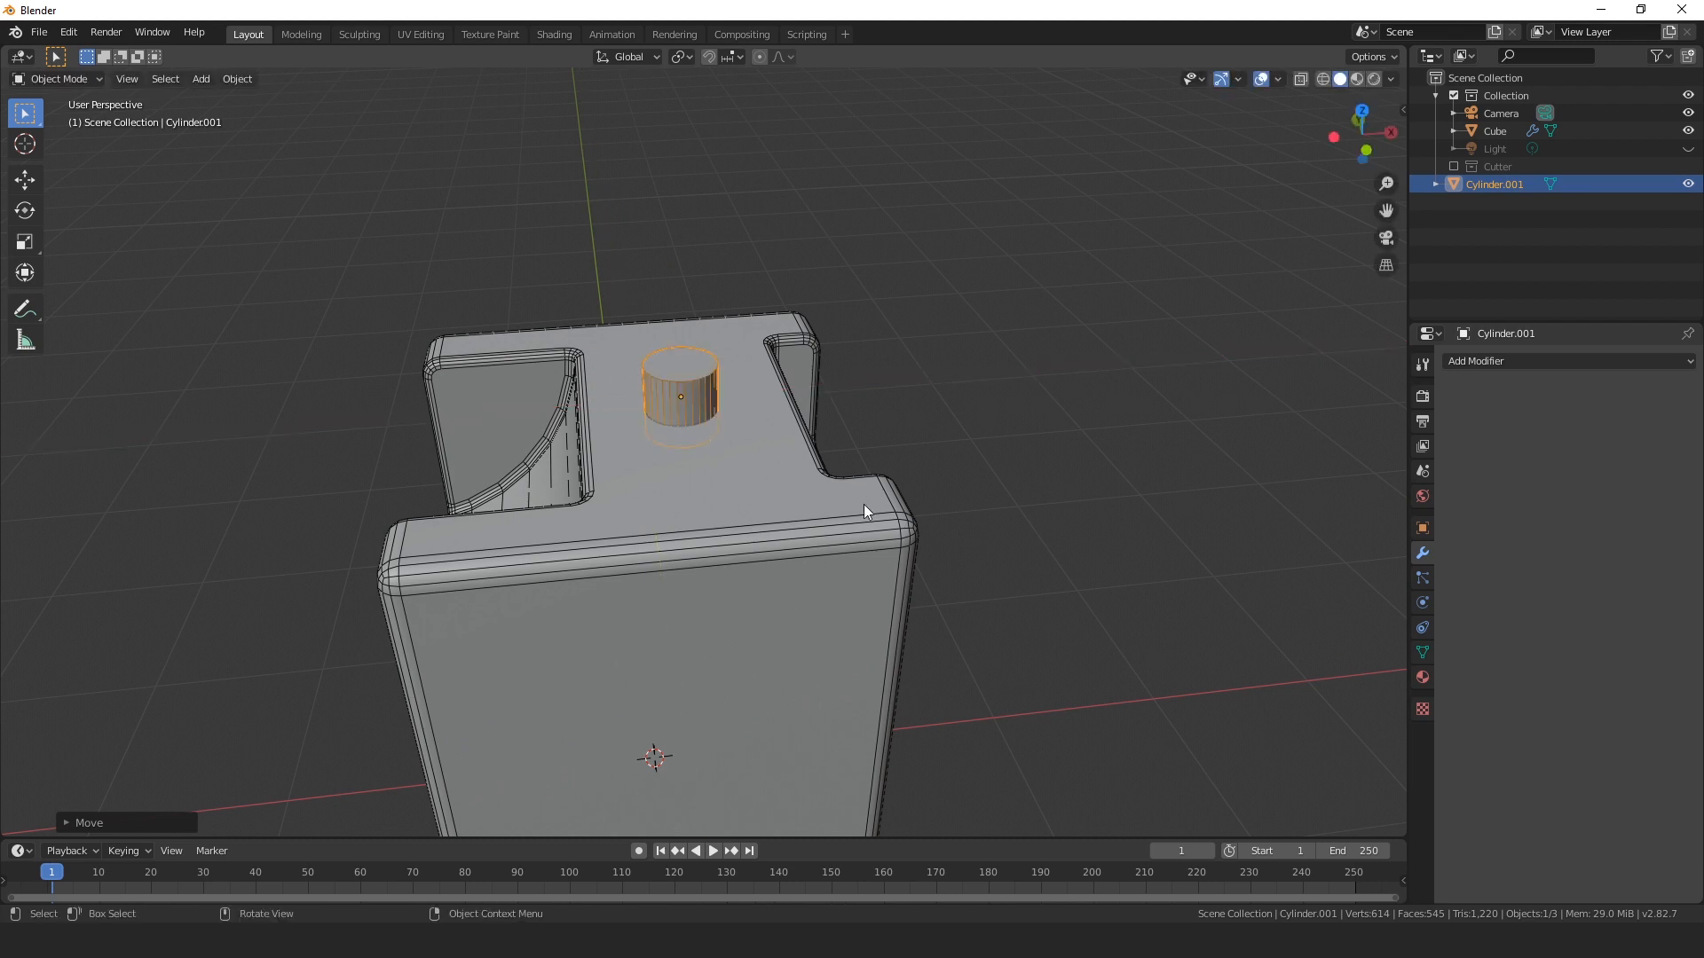
middle_drag(864, 504, 781, 470)
key(g)
key(z)
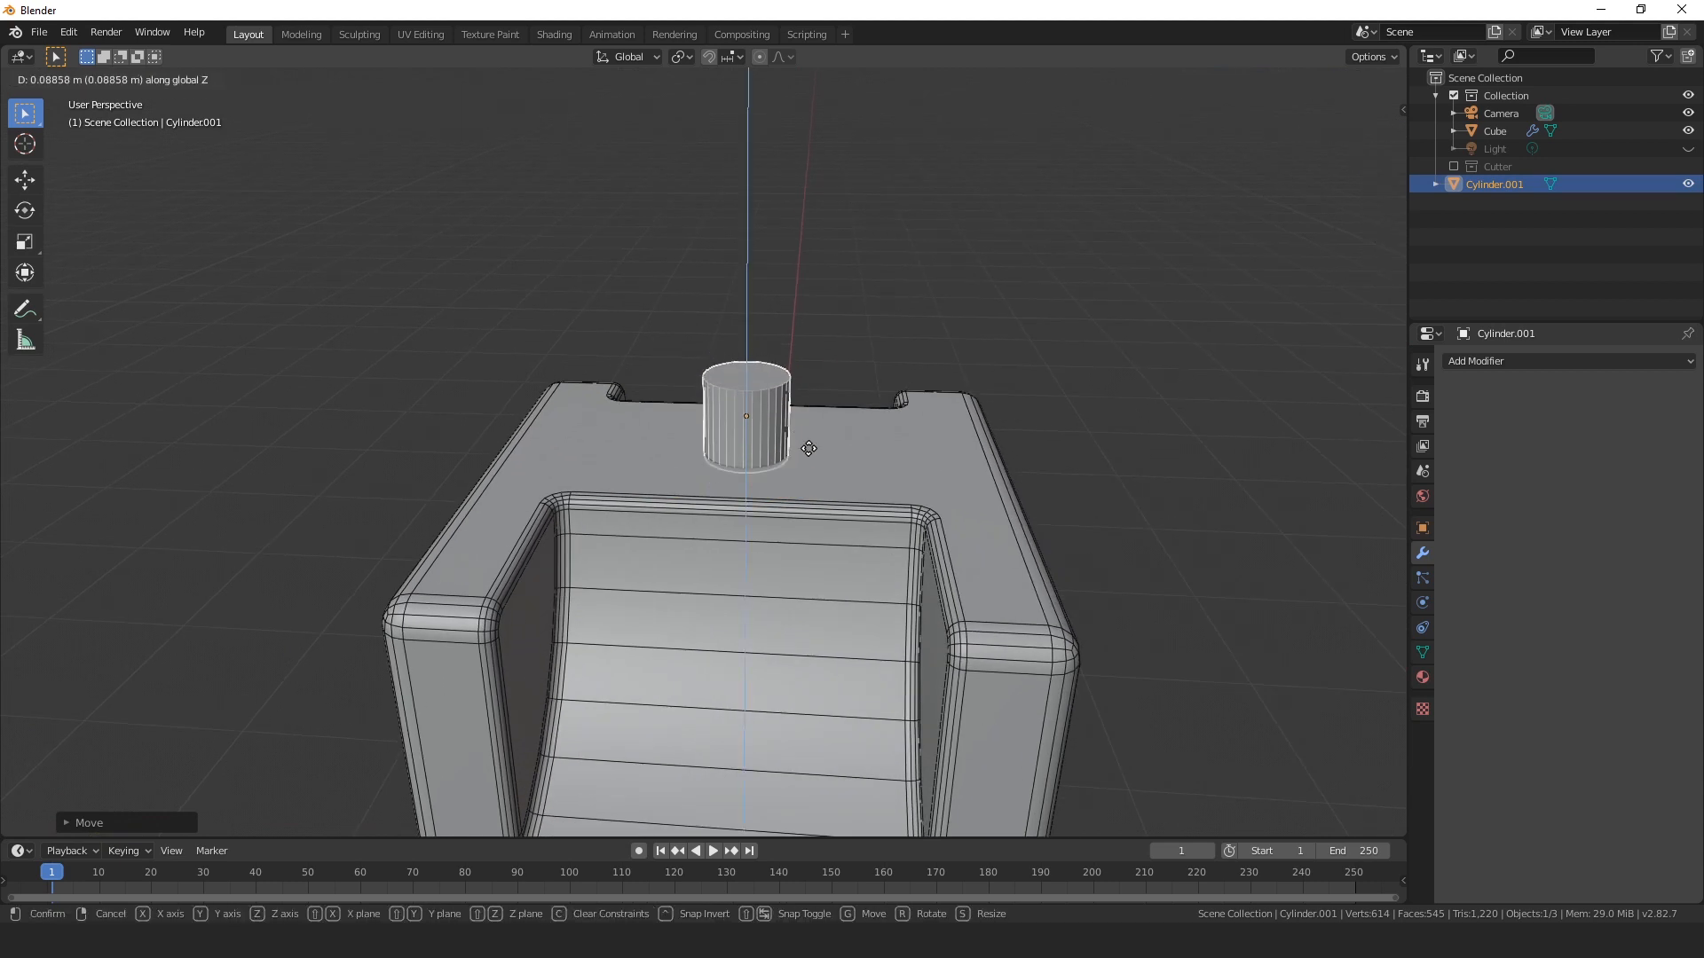
click(856, 419)
Try to apply Shade Smooth to the small cylinder.
key(alt+a)
right_click(736, 419)
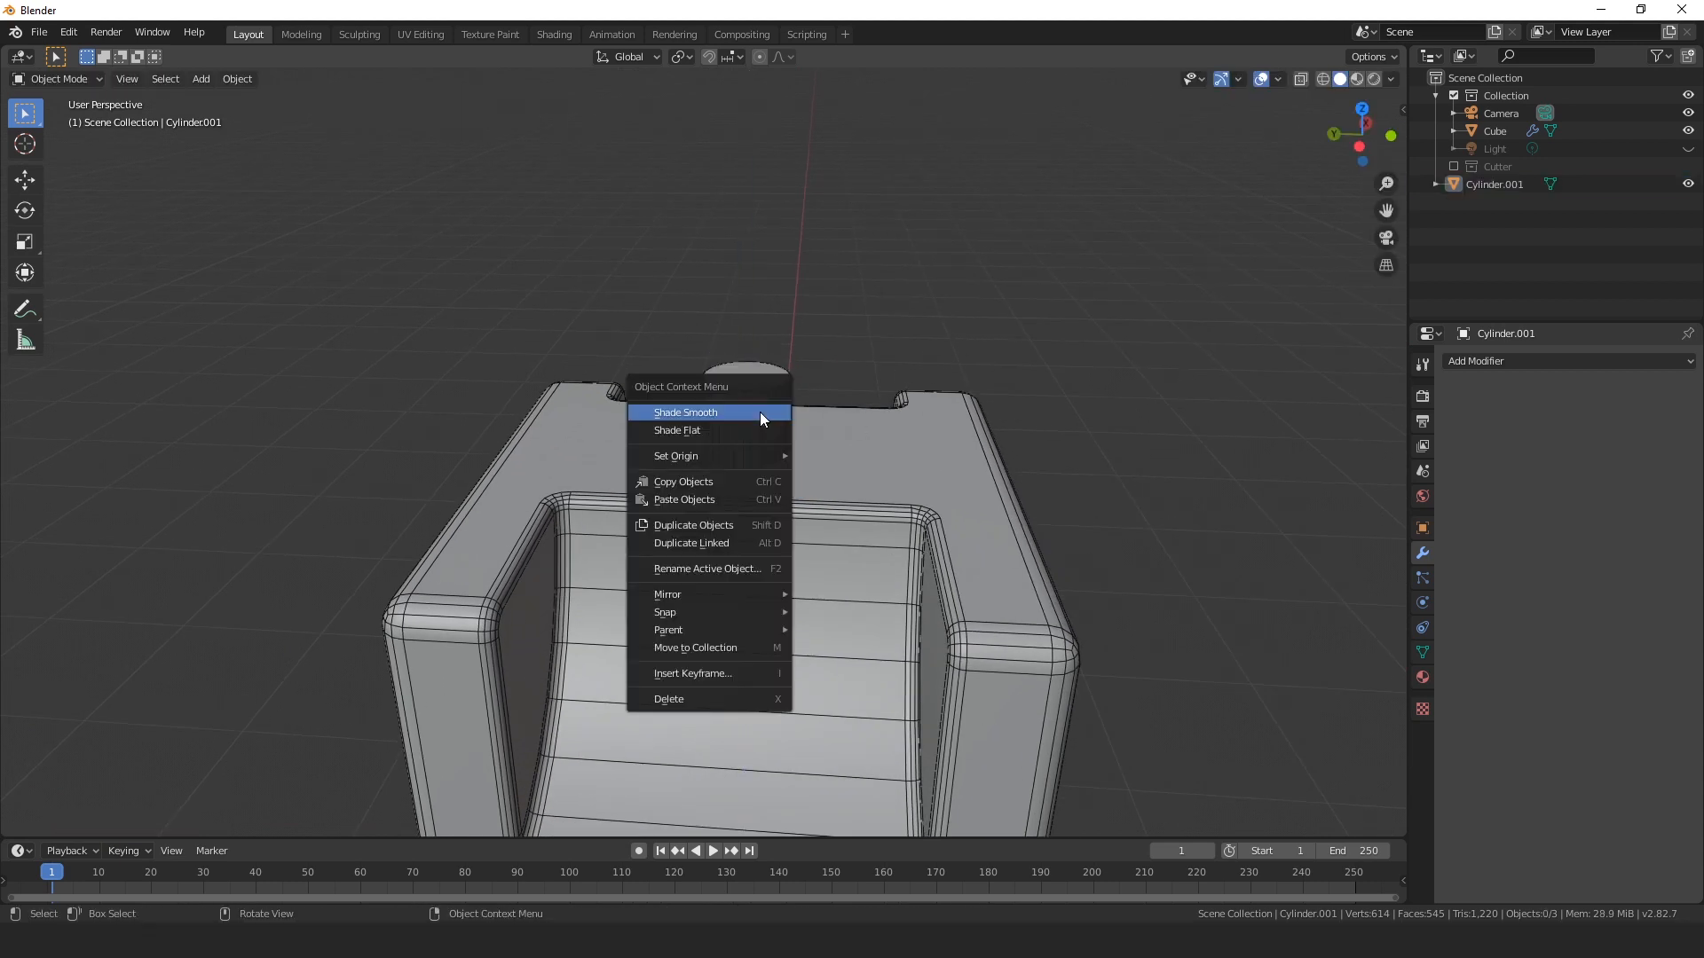
click(760, 412)
scroll(760, 417, up, 5)
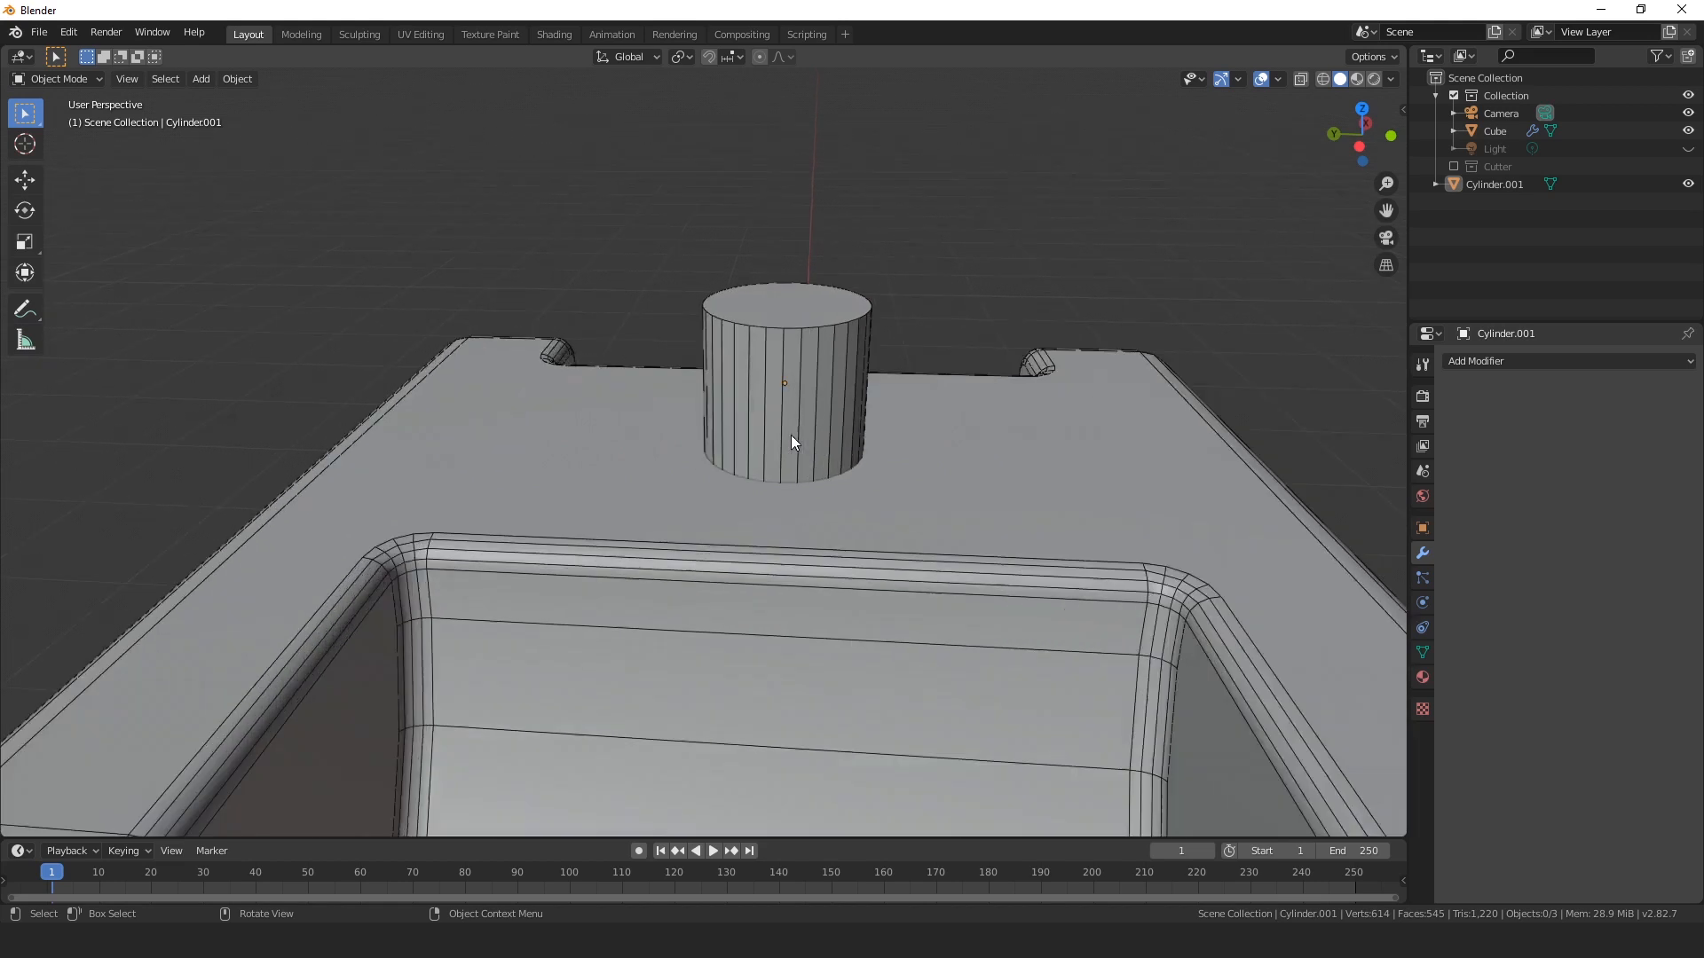
Turn off the wireframe overlay and shade the small cylinder on the cube's top smooth.
click(1276, 80)
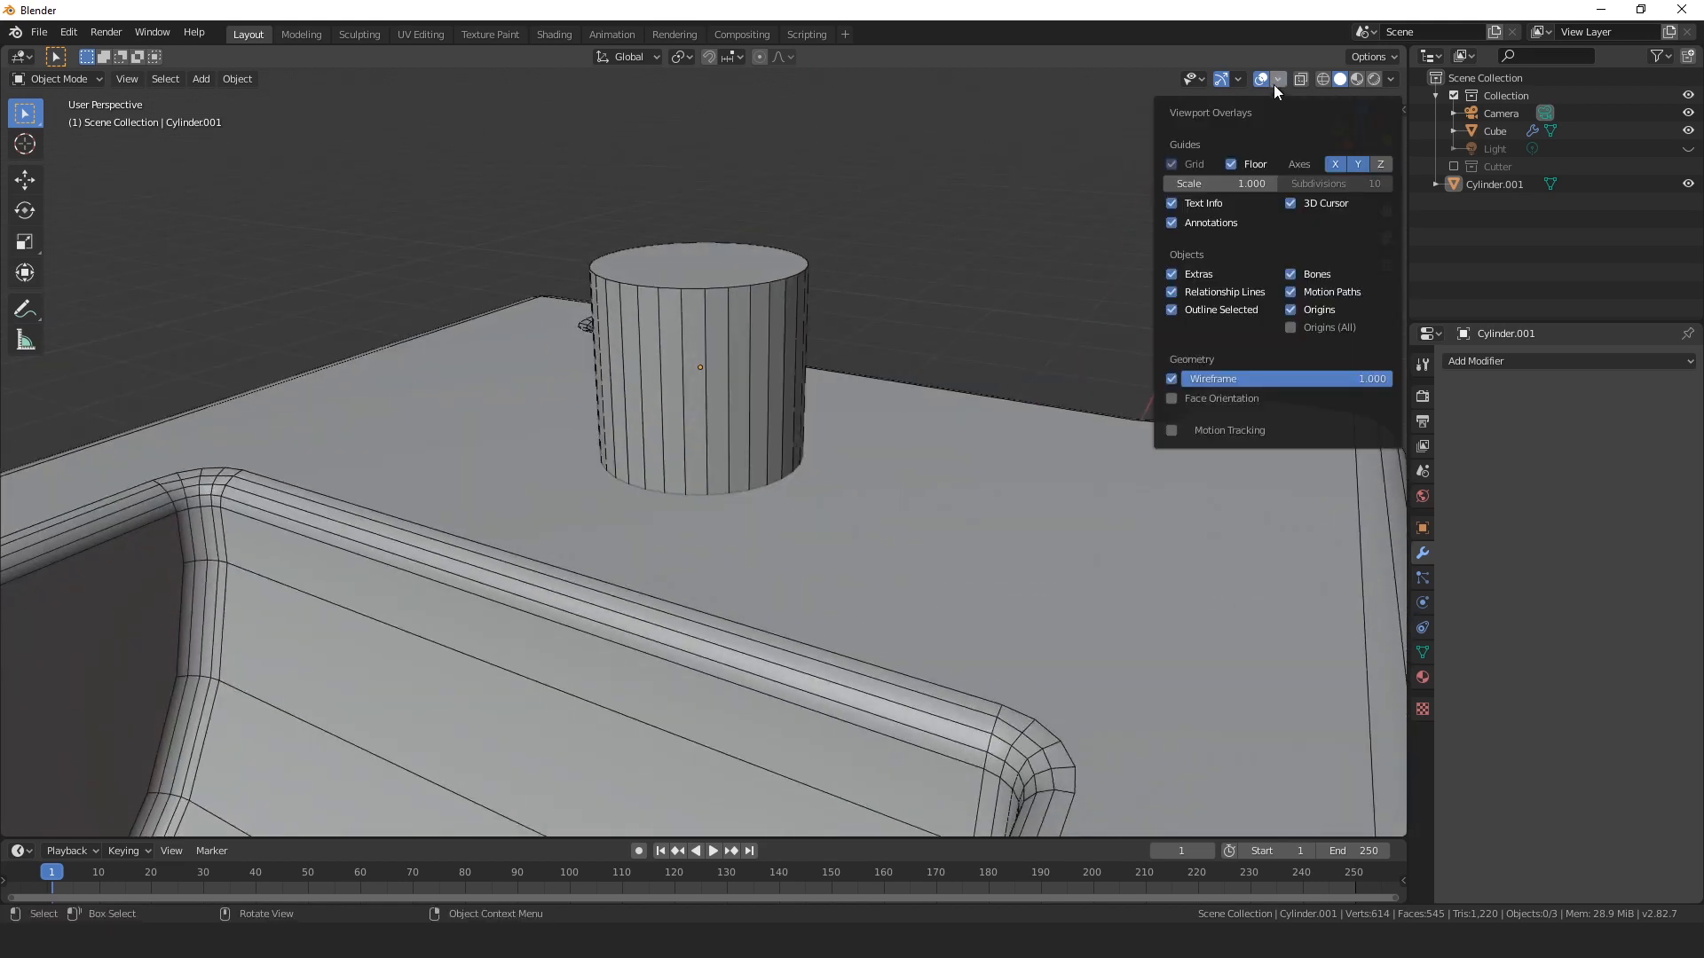
click(1173, 379)
click(717, 342)
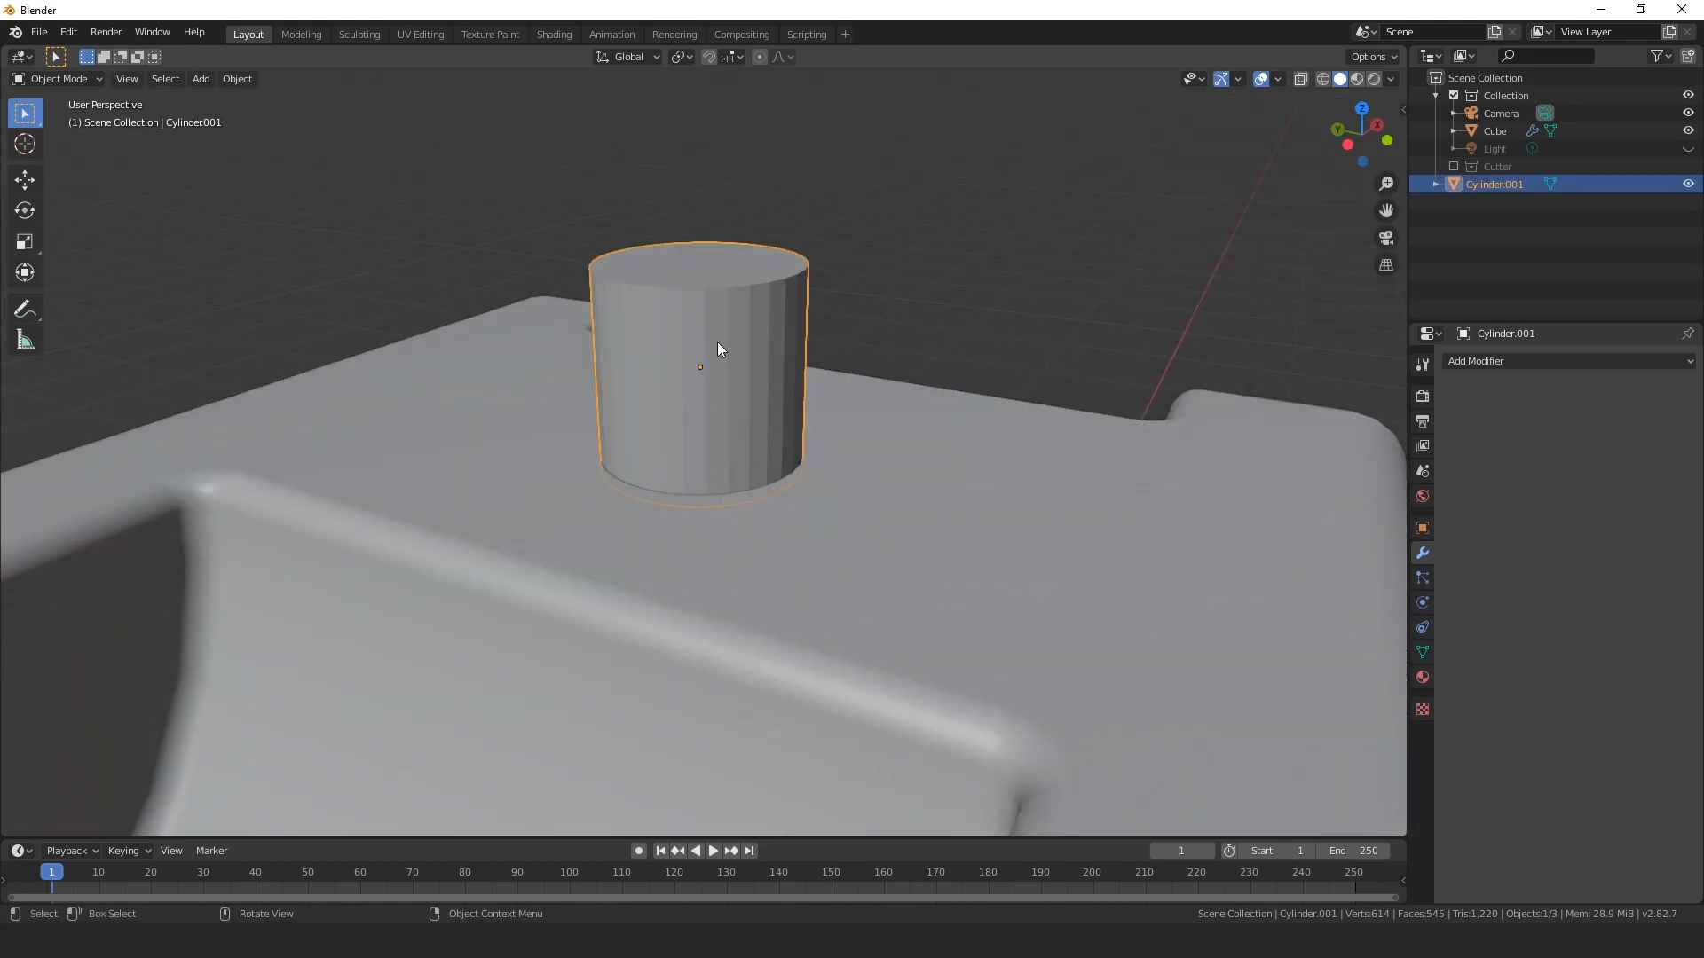
right_click(717, 342)
click(717, 343)
middle_drag(717, 343, 749, 344)
scroll(805, 476, up, 2)
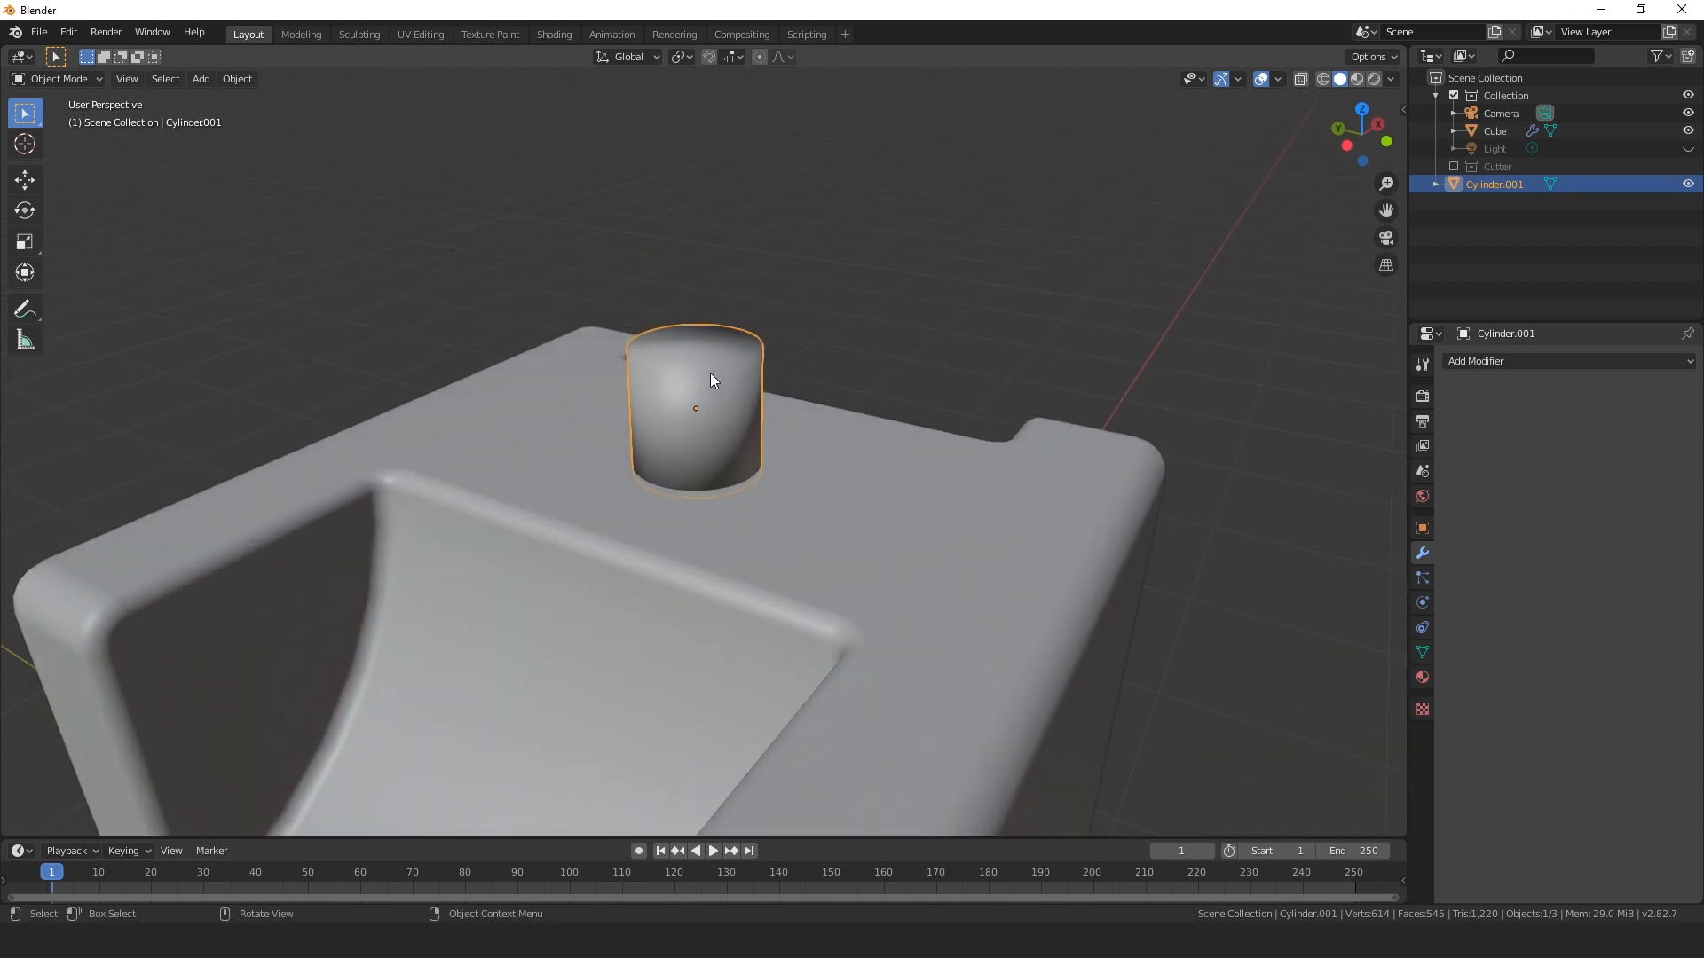
Subtract the small cylinder from the cube with a non-destructive boolean difference, using the cube as the active object.
shift+click(870, 509)
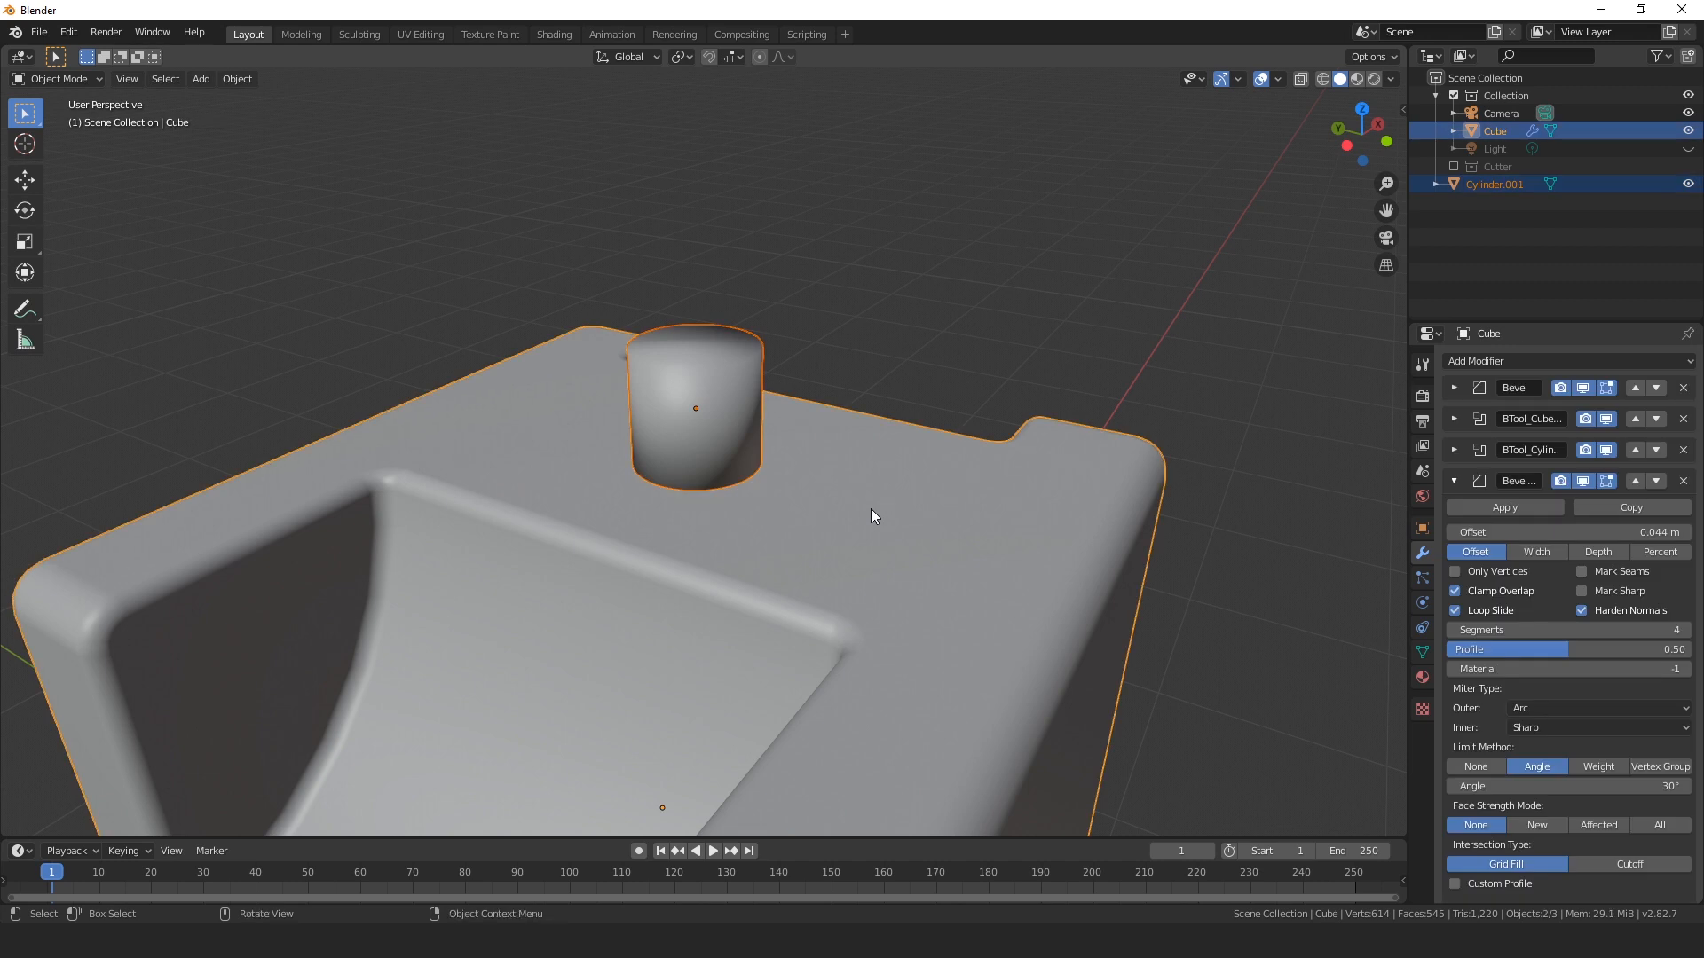
key(ctrl+minus)
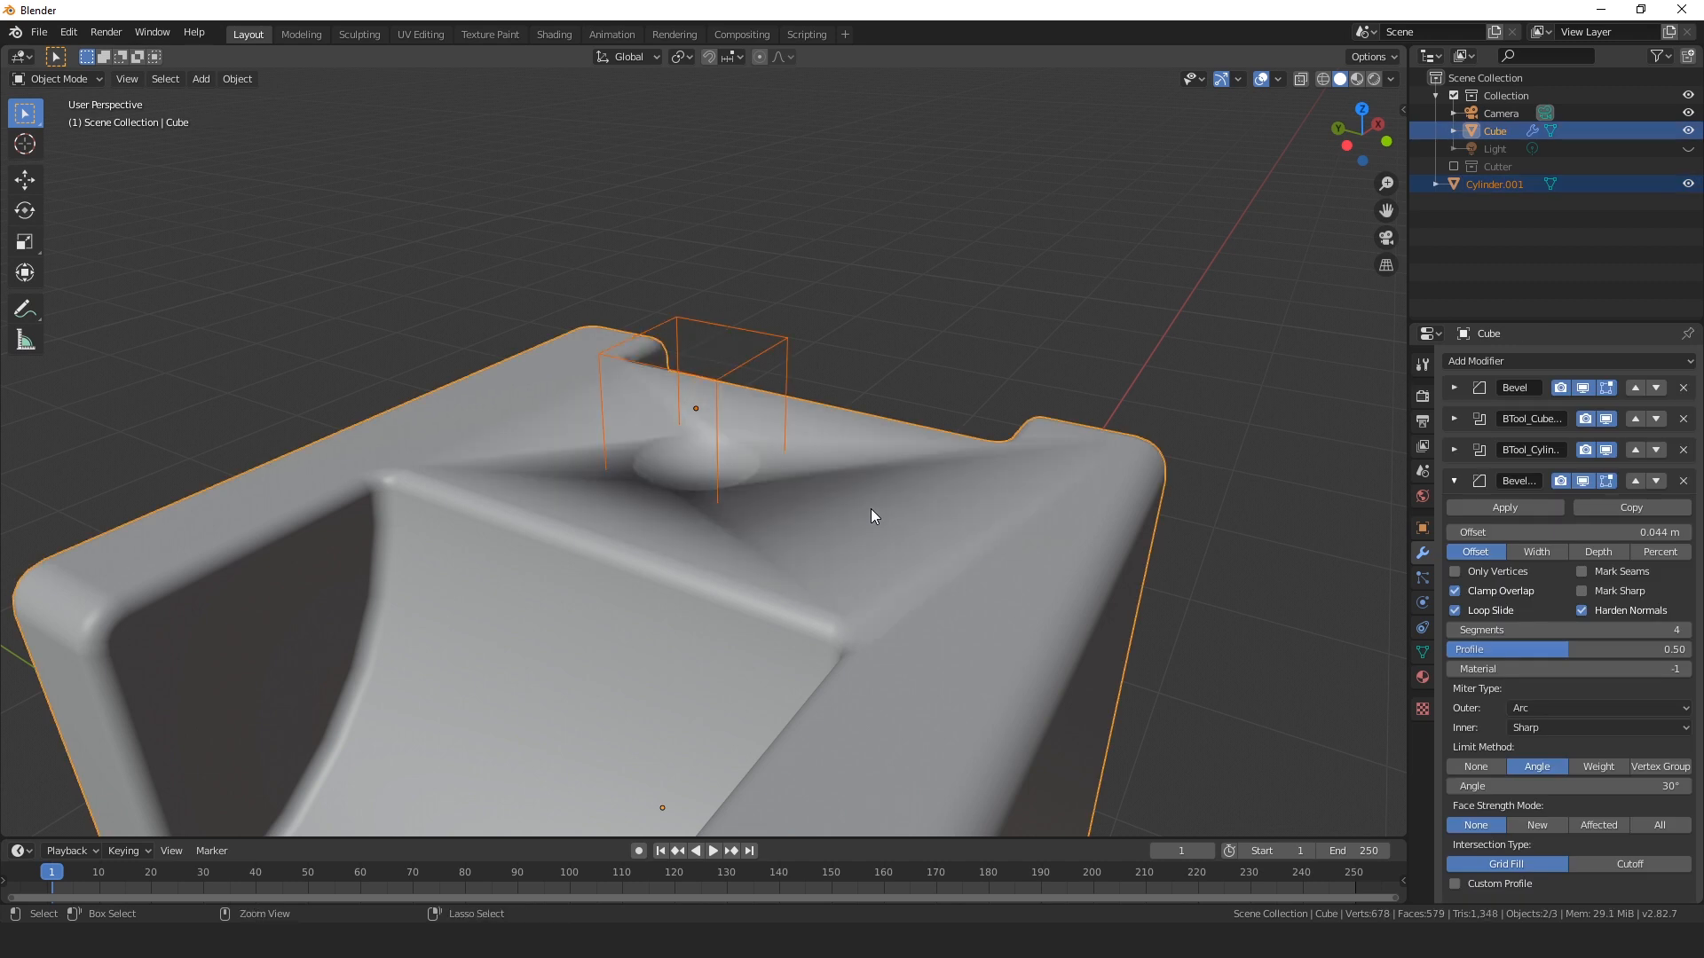
middle_drag(881, 570, 781, 513)
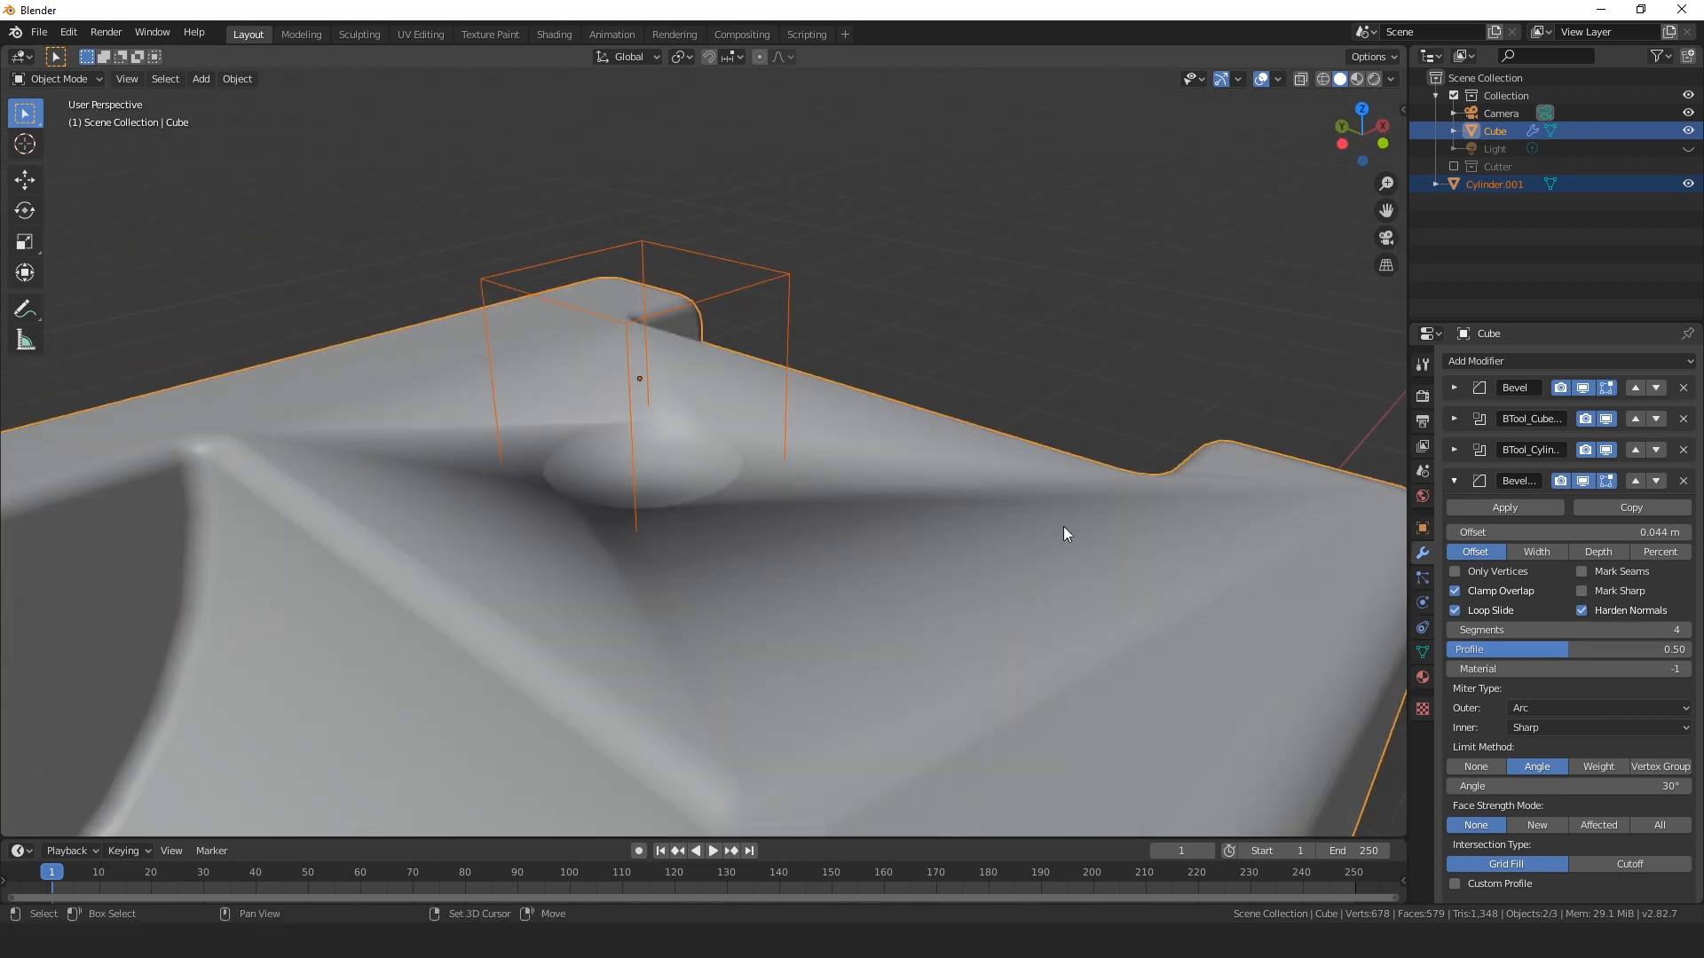
Collapse the cube's expanded modifiers and move the new cylinder boolean above the Weighted Normal and the second Bevel modifier.
click(940, 523)
scroll(1152, 647, down, 5)
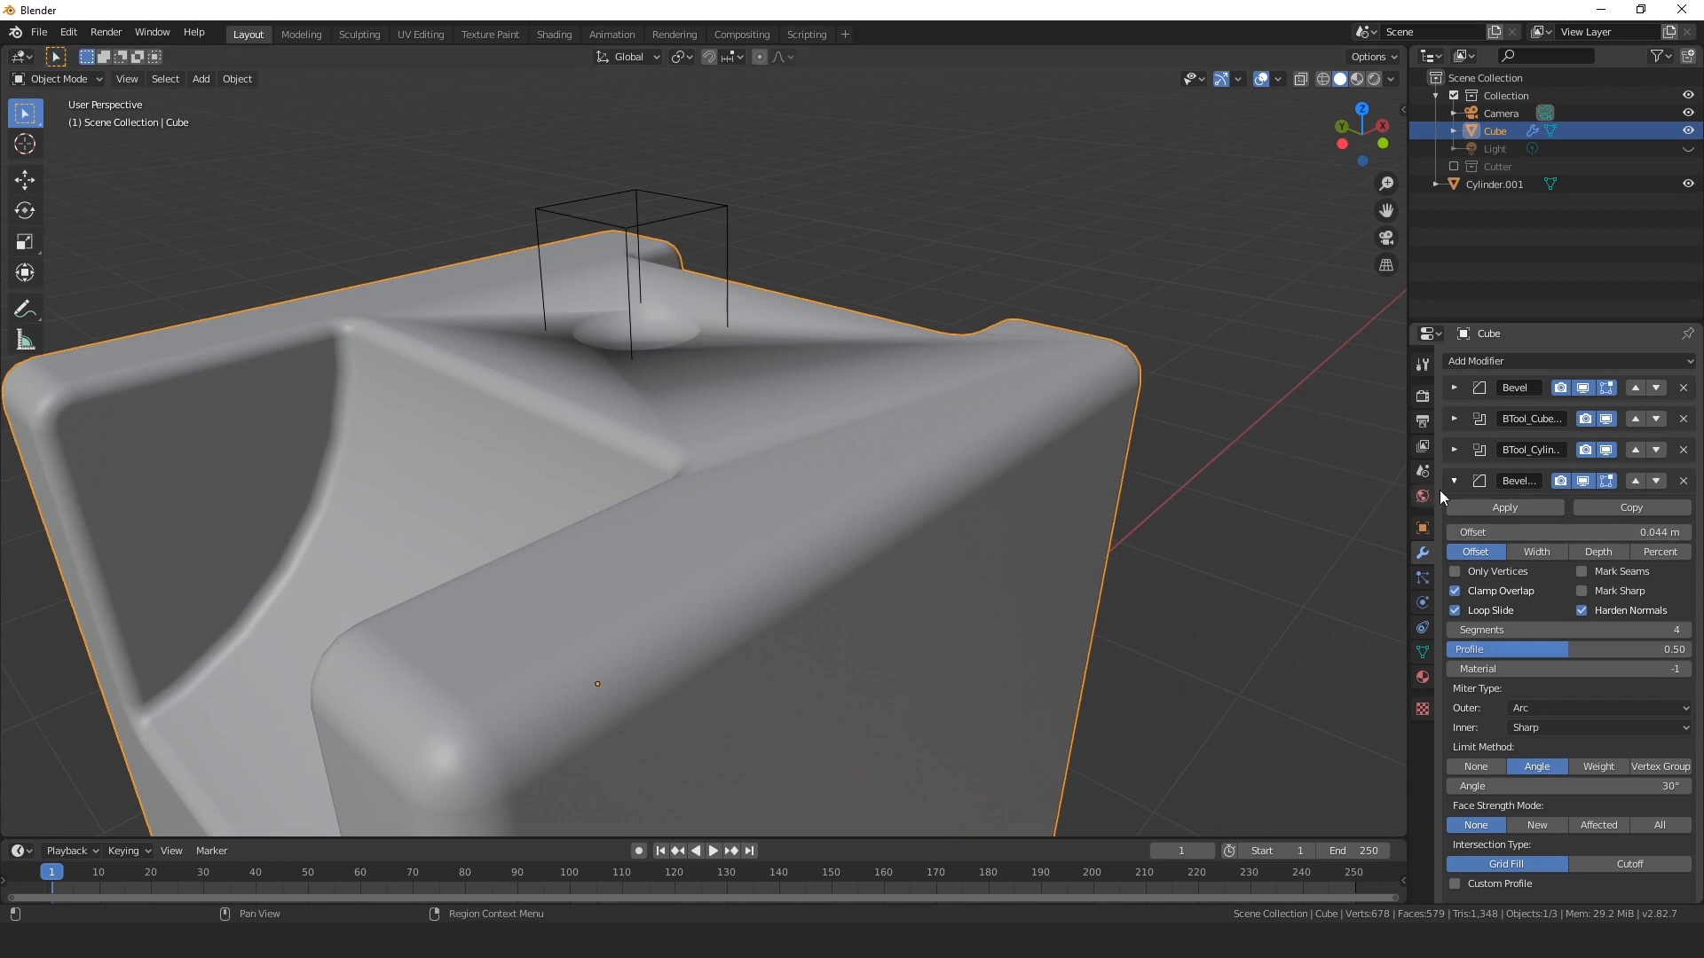
click(1453, 481)
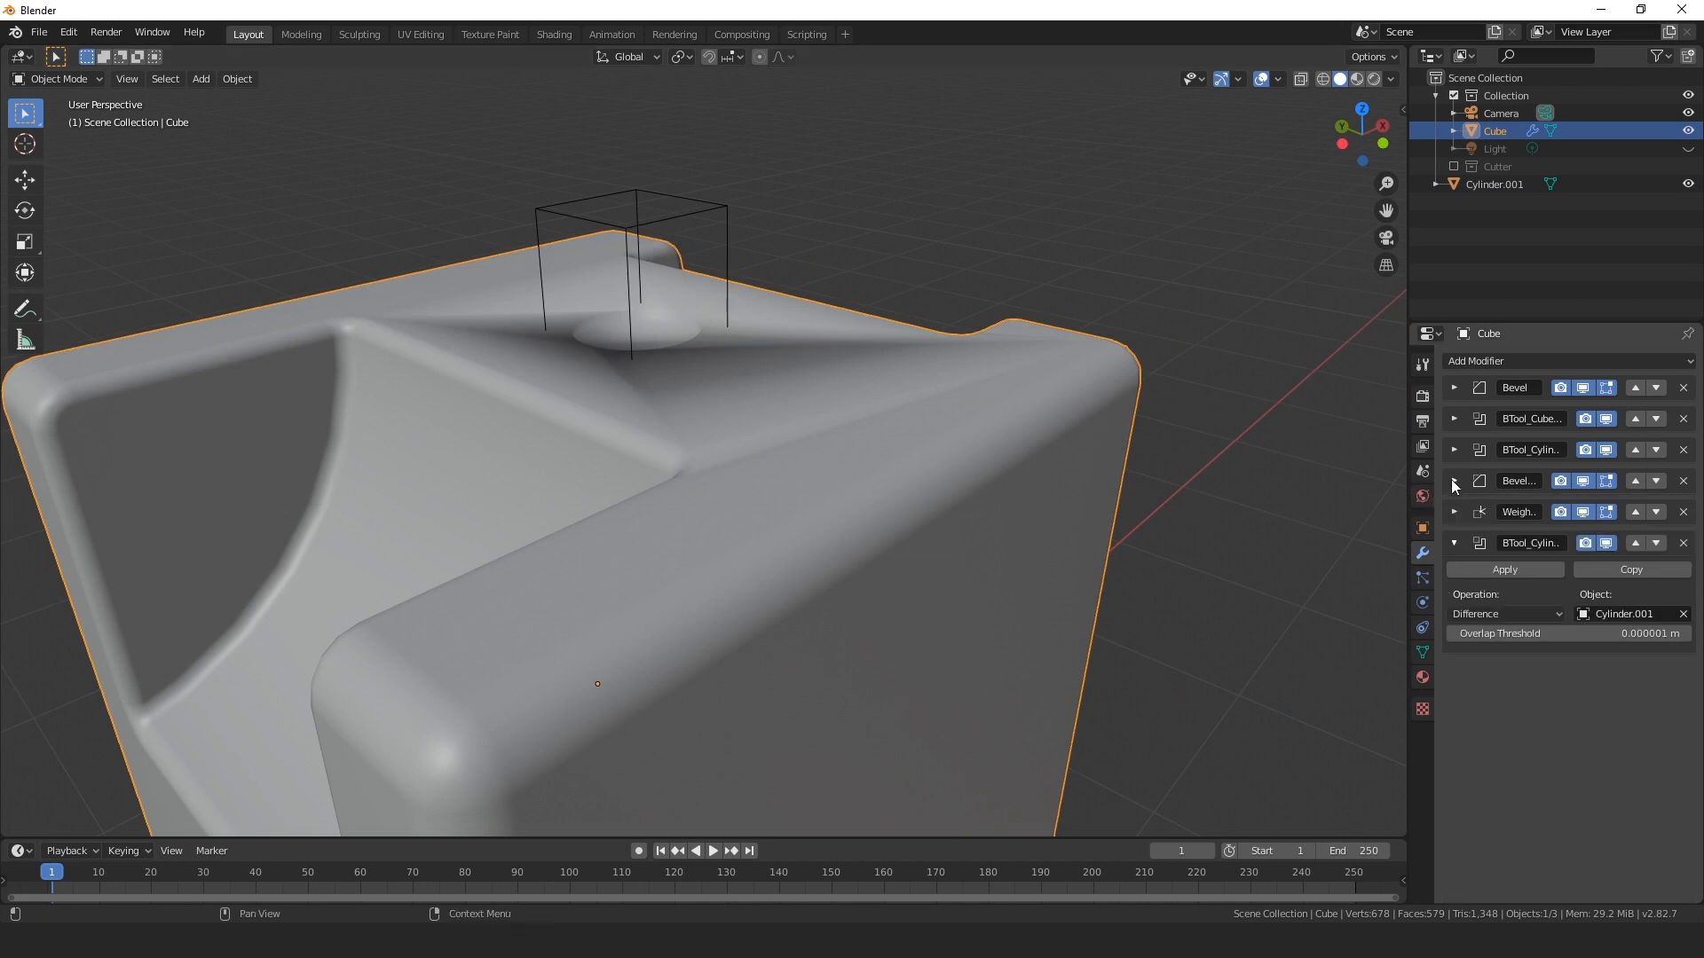
click(1453, 543)
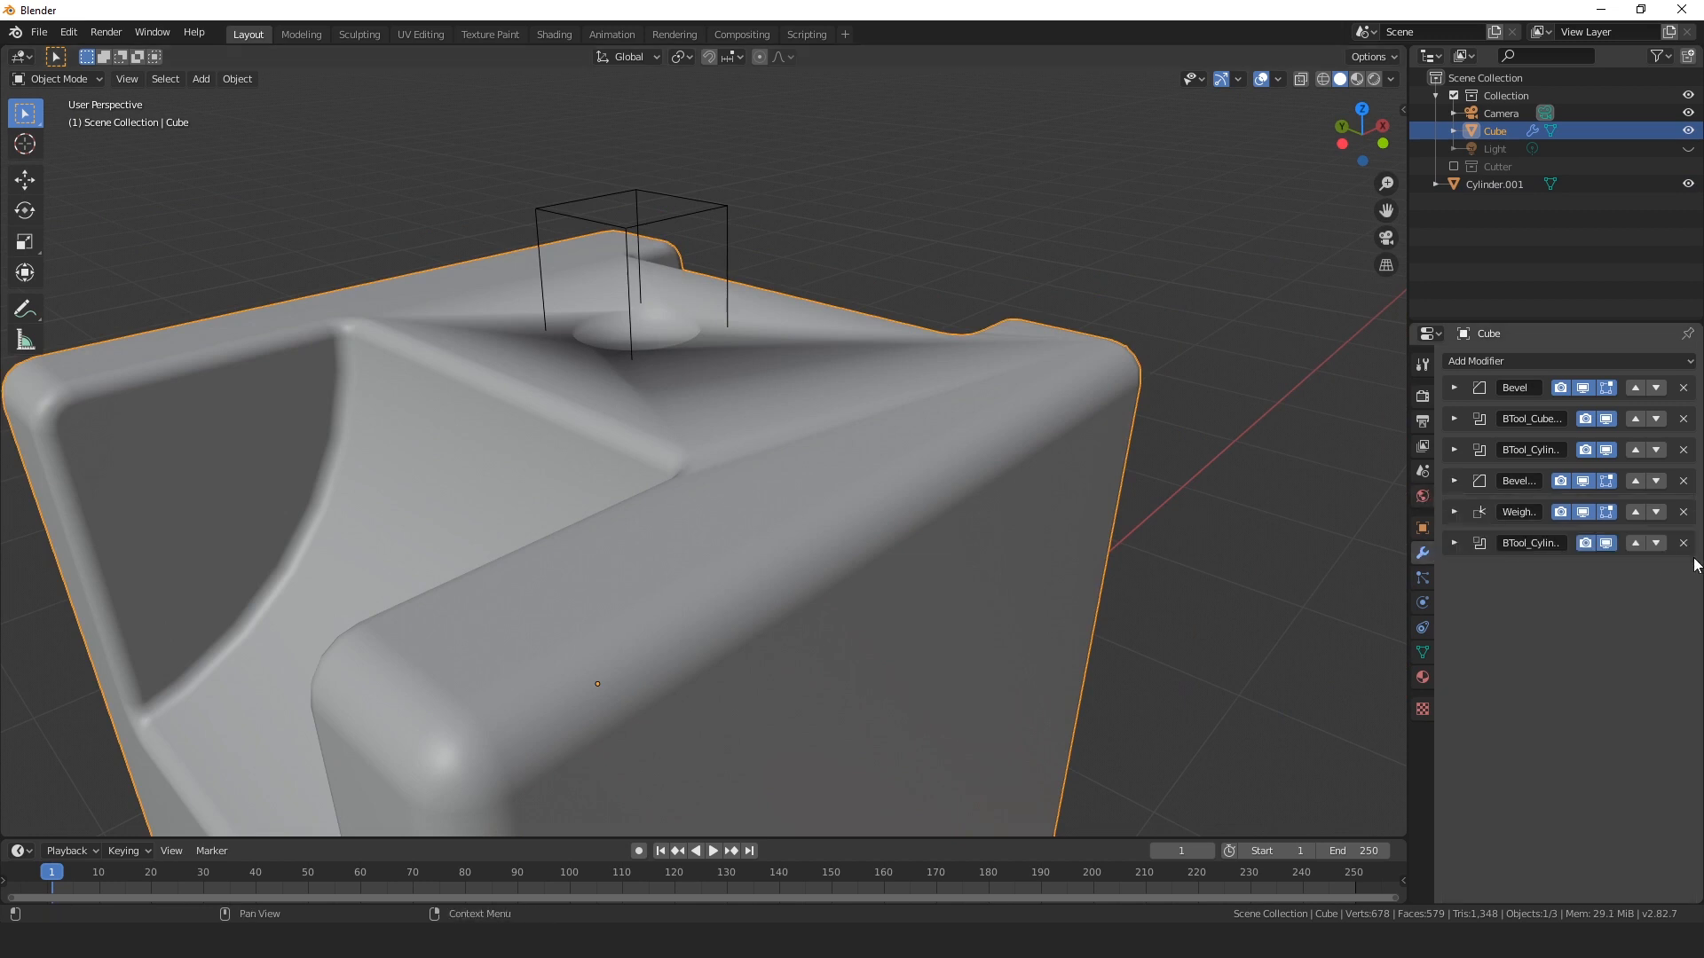
click(1635, 544)
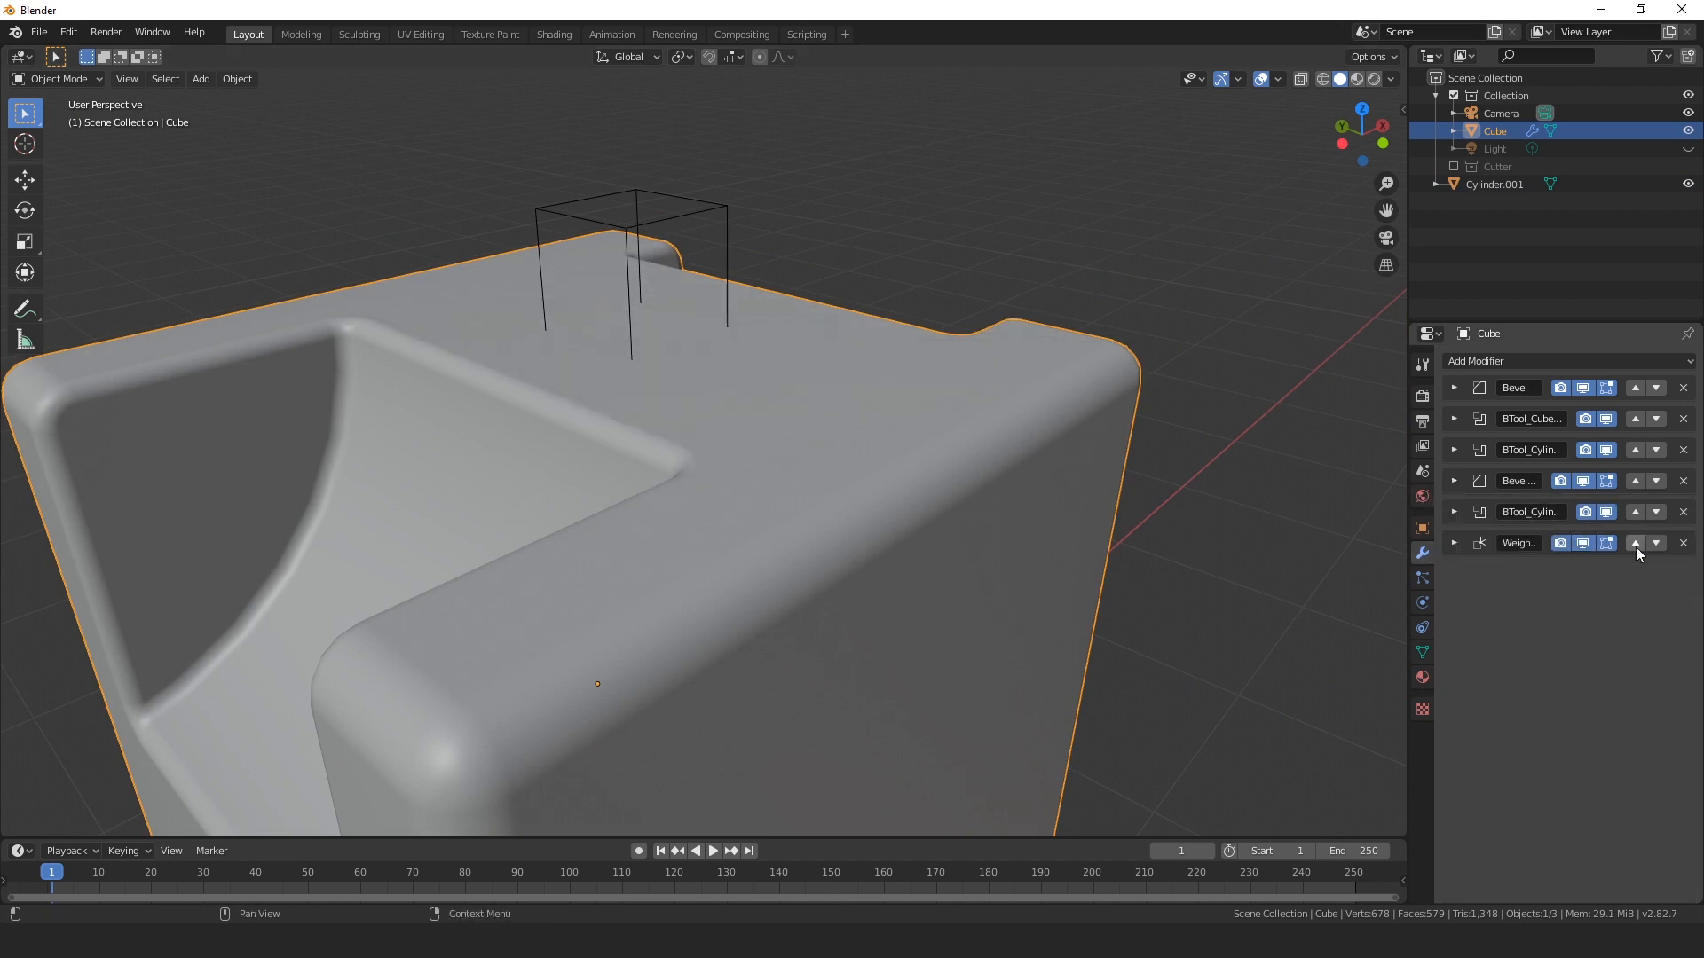
click(1635, 512)
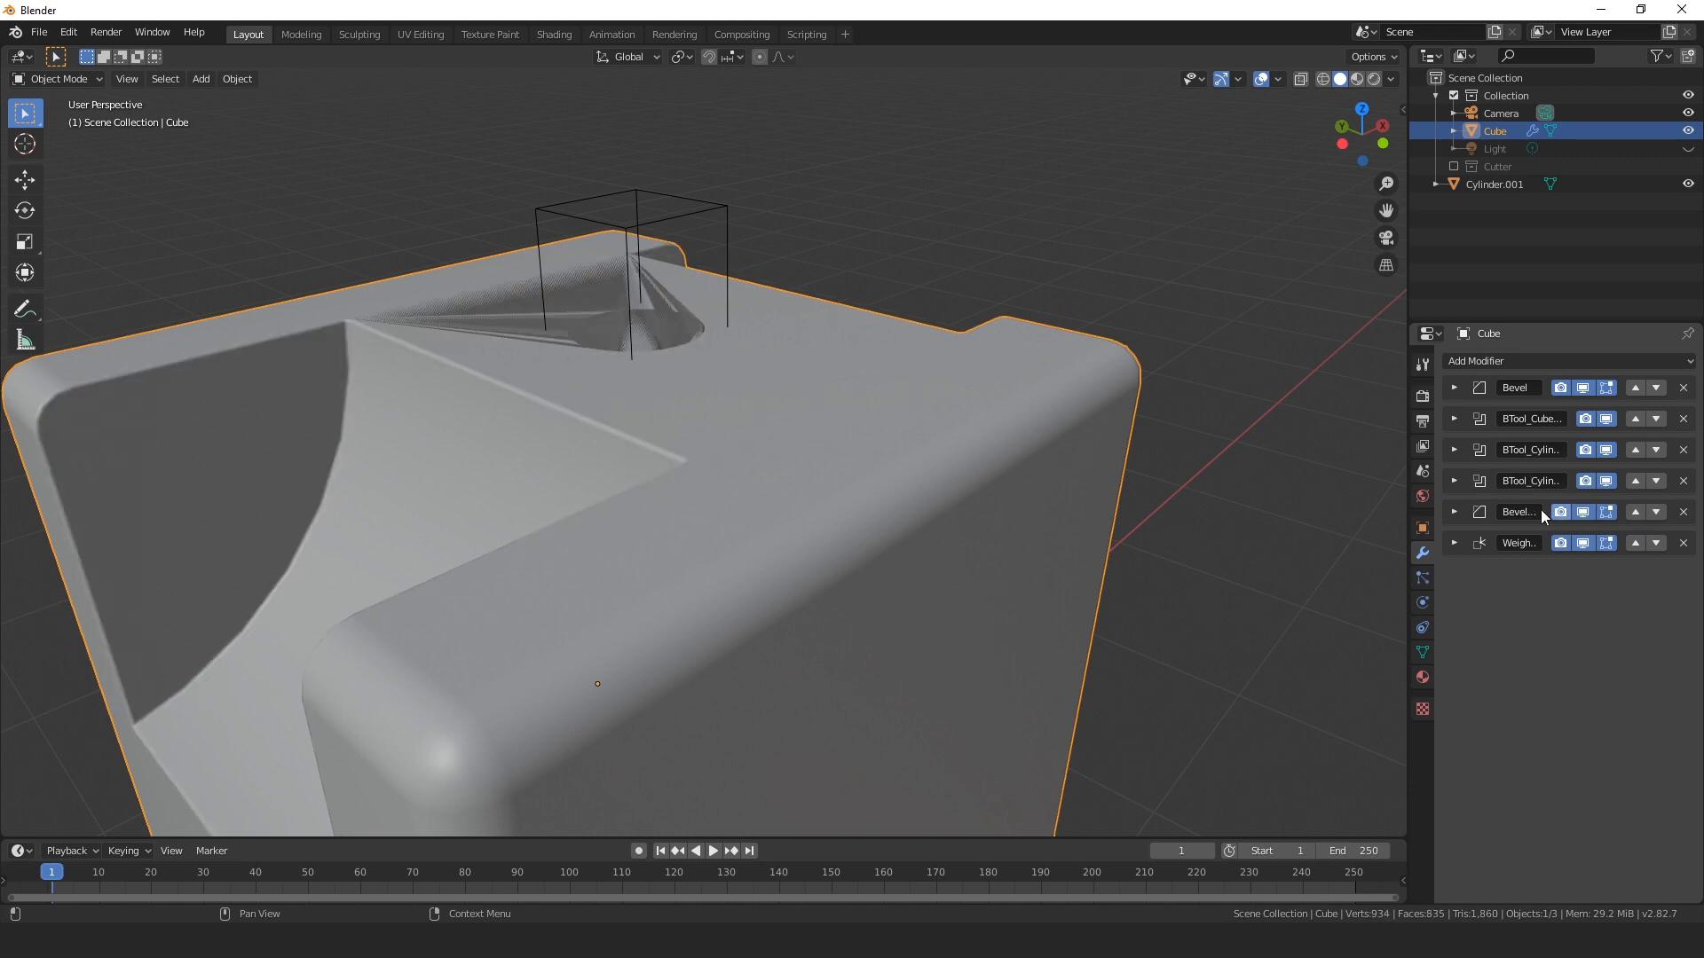
Turn on the wireframe overlay to show the cube's mesh edges around the new round cut.
middle_drag(790, 264, 695, 277)
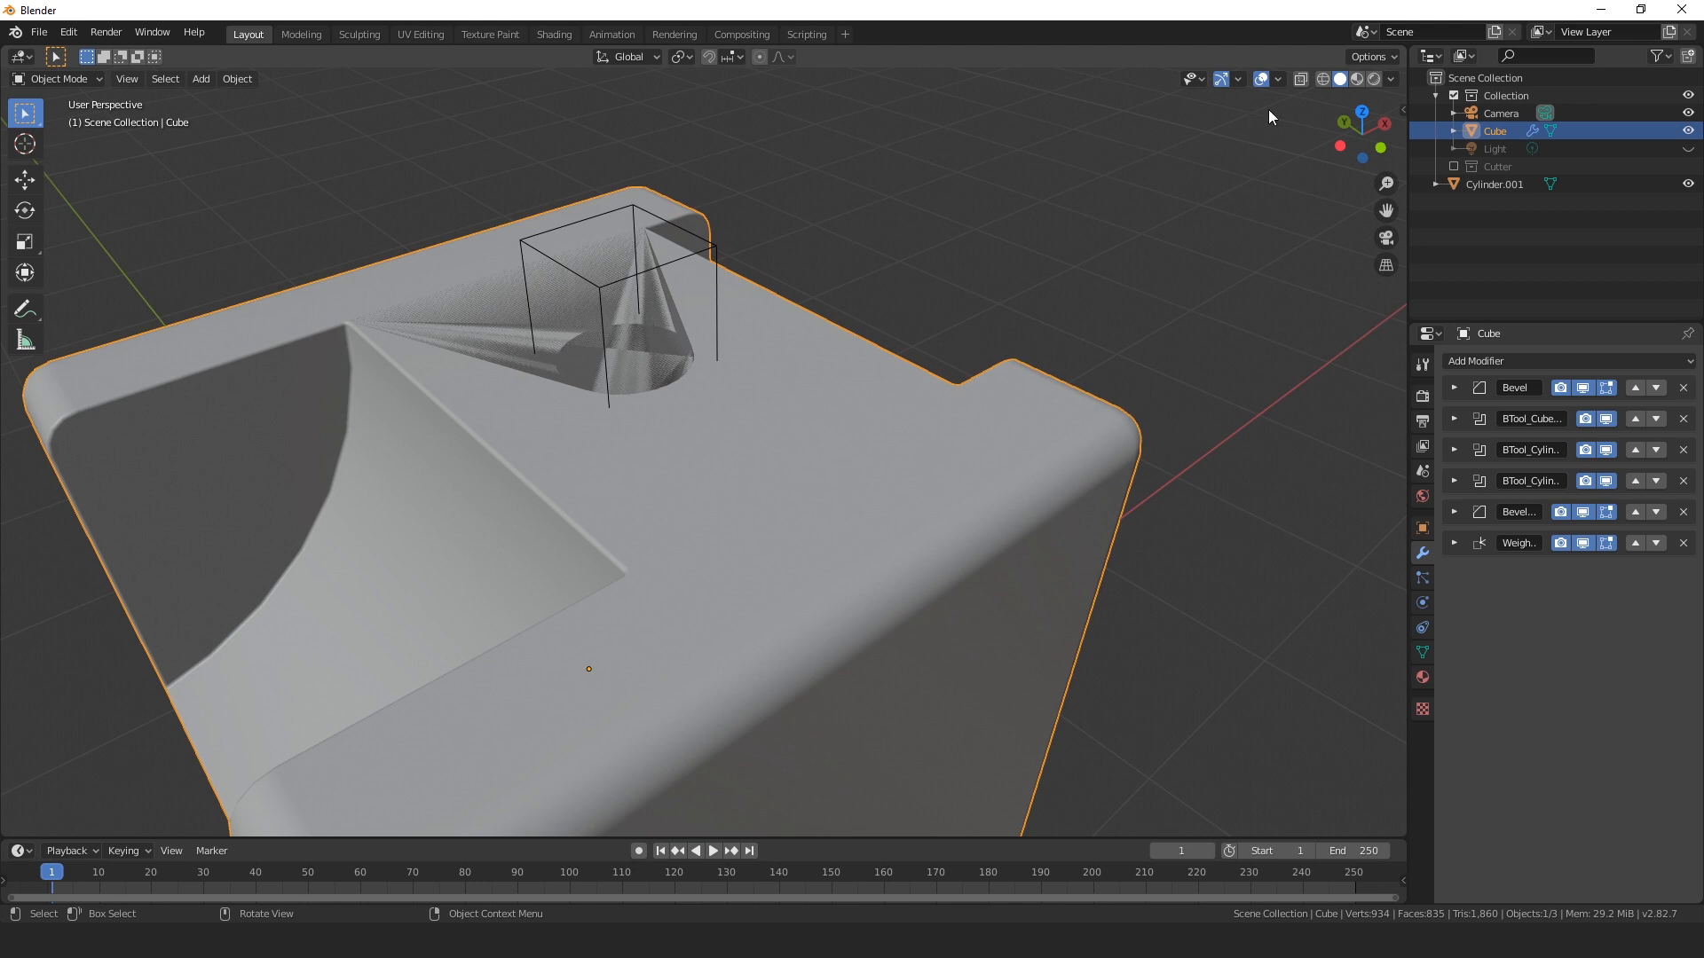
click(1284, 78)
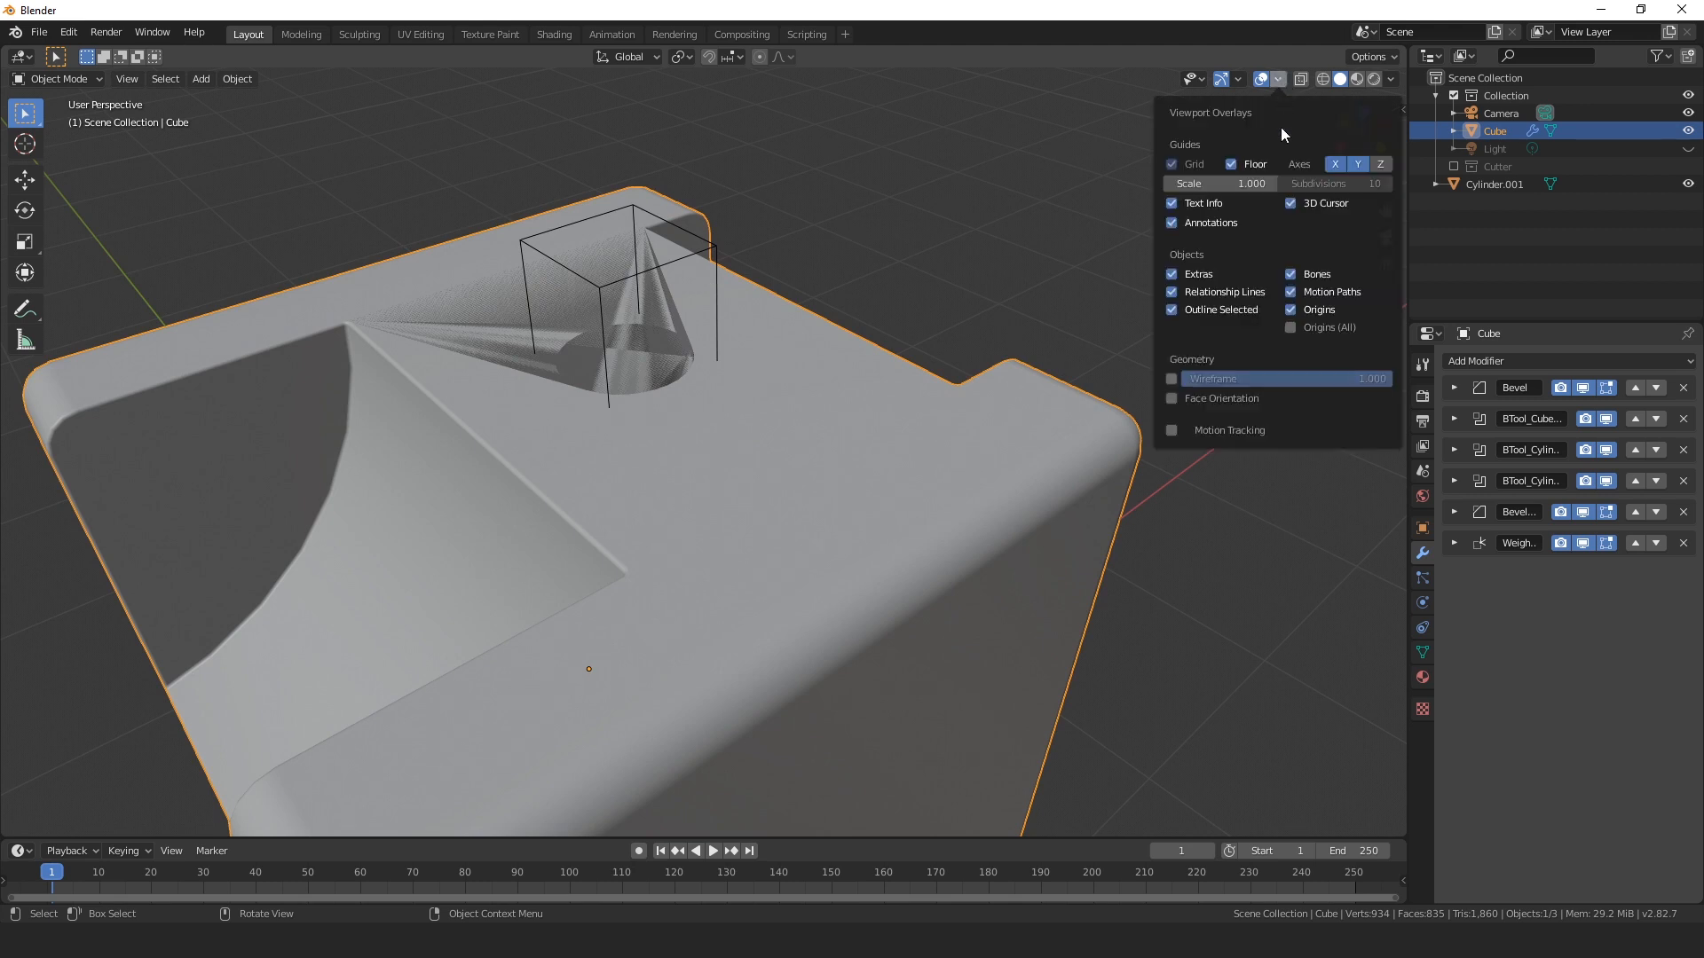
click(1172, 379)
Examine the edges and shading around the round cut and towards the neighbouring cut corners on the cube's top face.
scroll(950, 338, up, 5)
middle_drag(699, 286, 712, 339)
scroll(706, 343, up, 3)
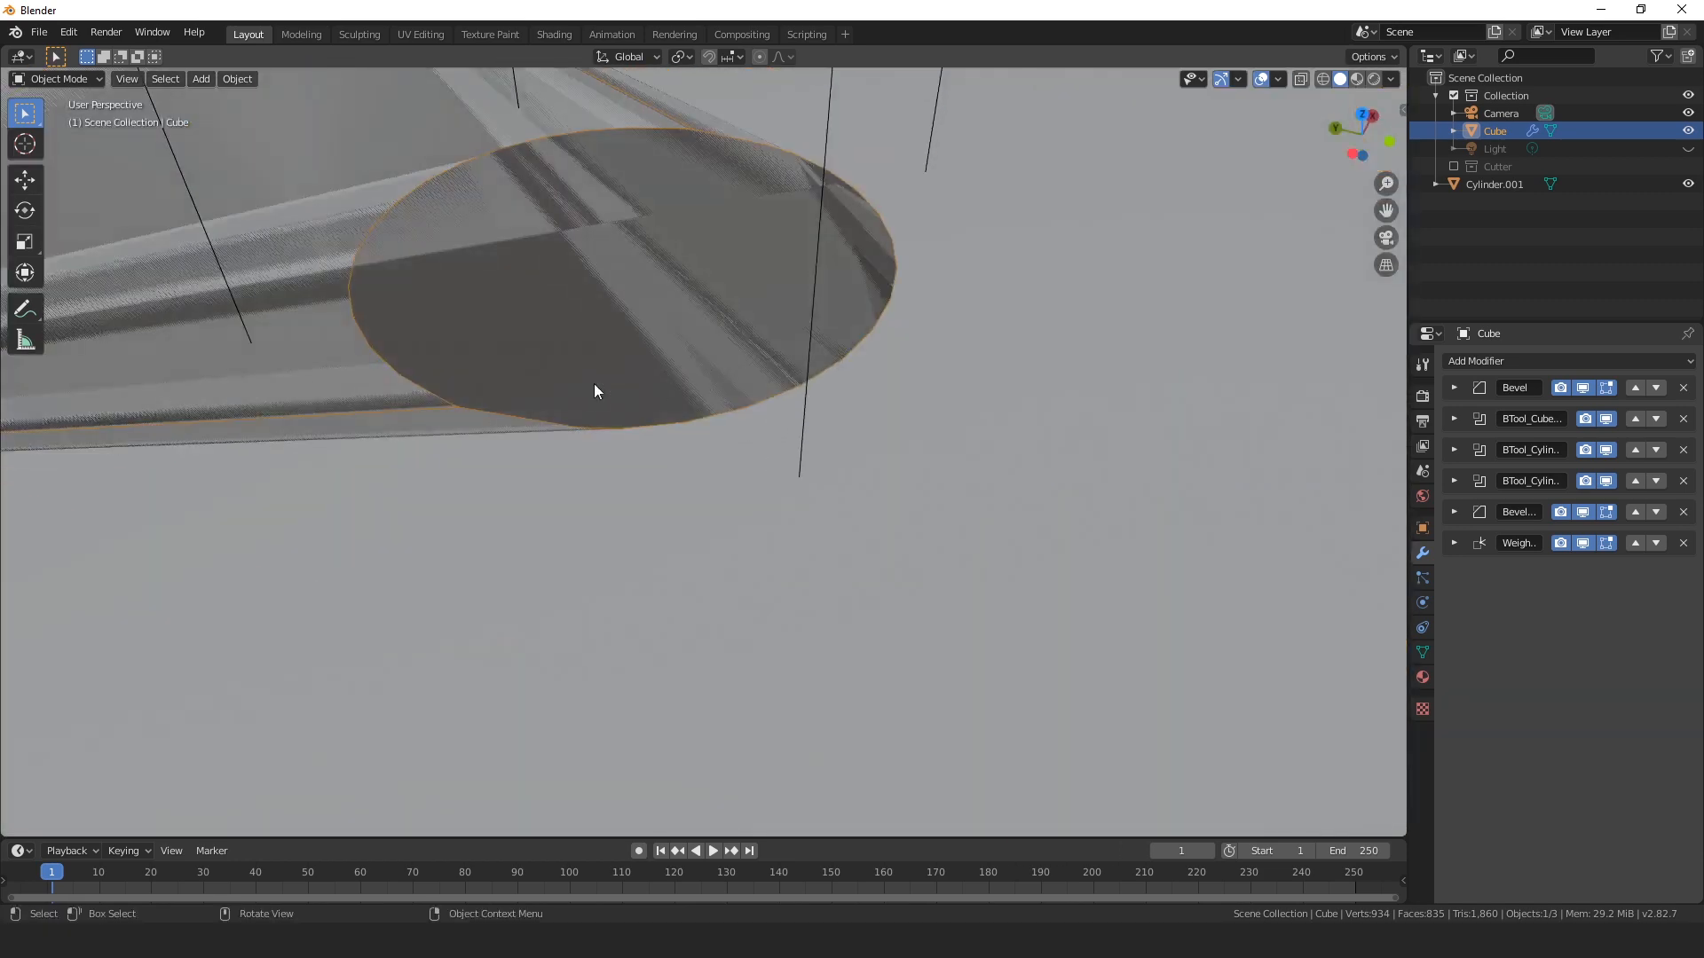
middle_drag(529, 378, 538, 391)
scroll(663, 469, up, 4)
scroll(662, 471, down, 6)
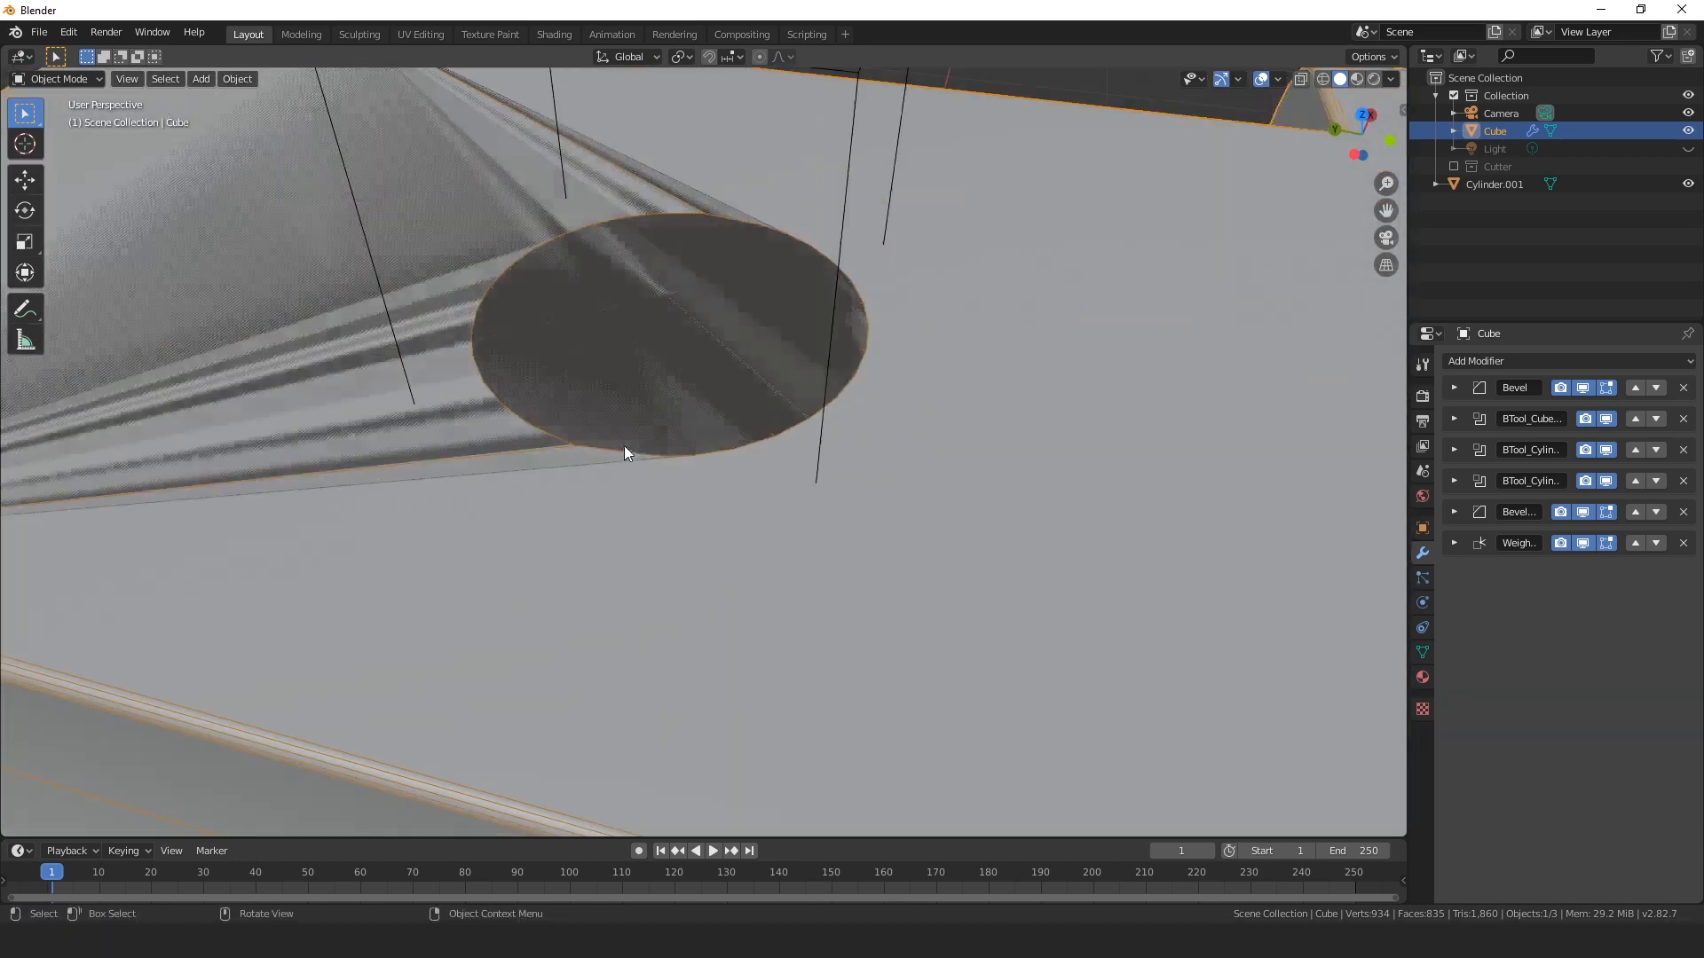
scroll(680, 440, down, 5)
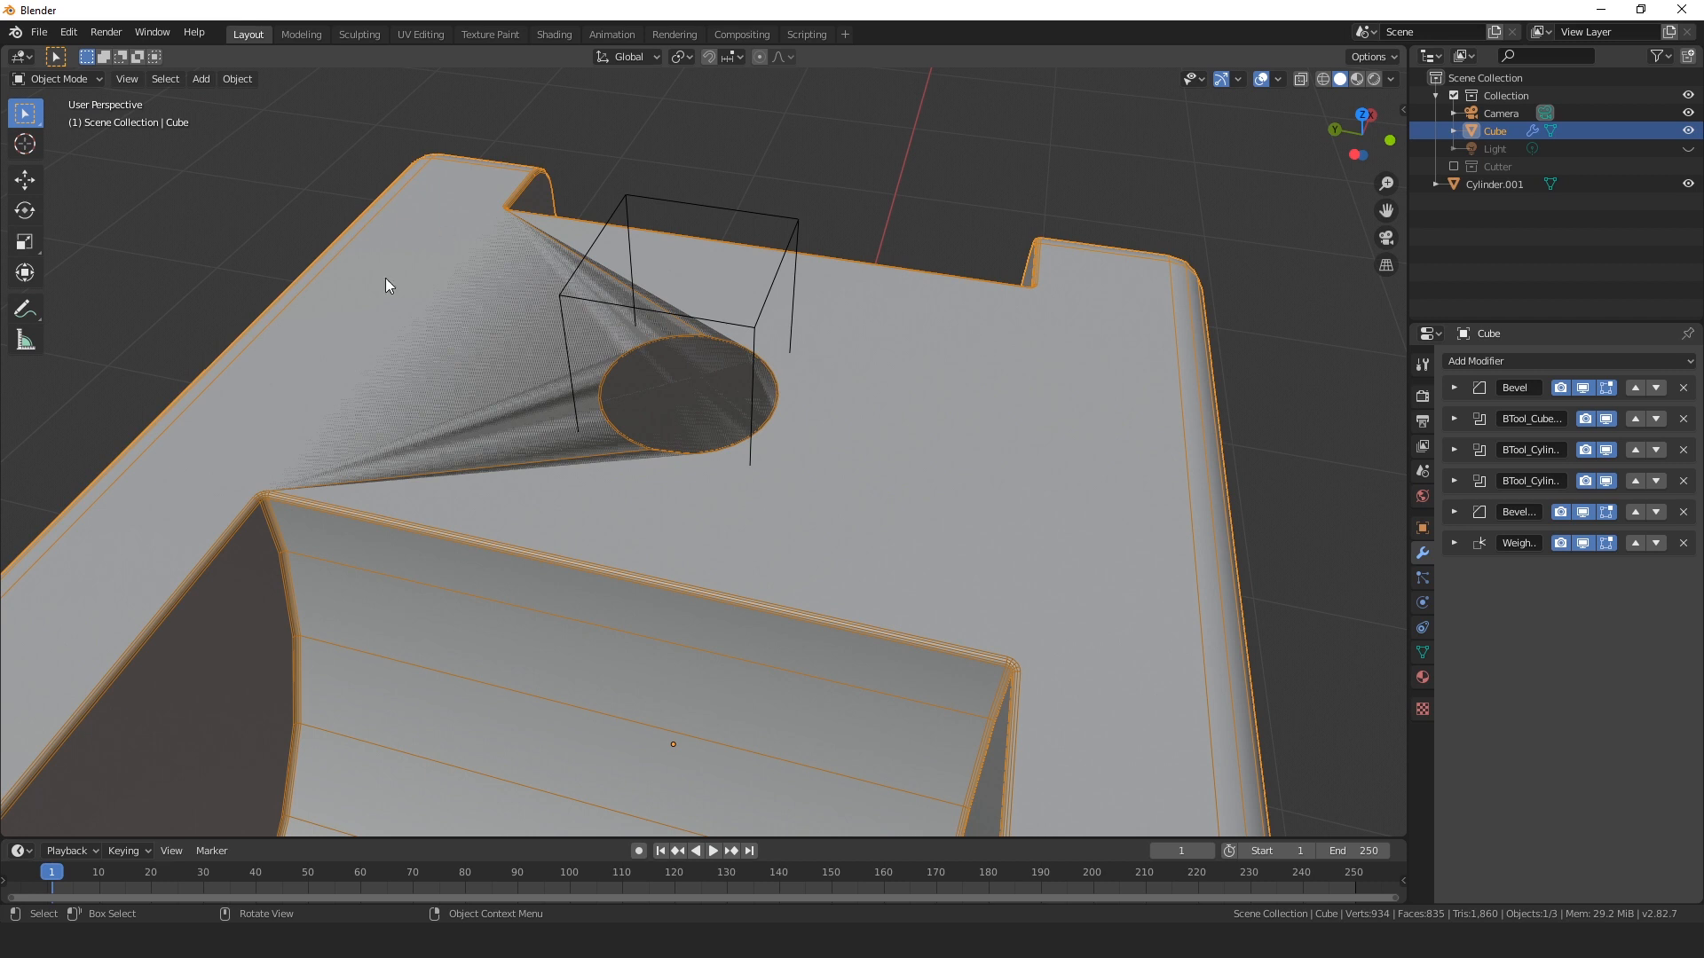
scroll(1045, 471, down, 3)
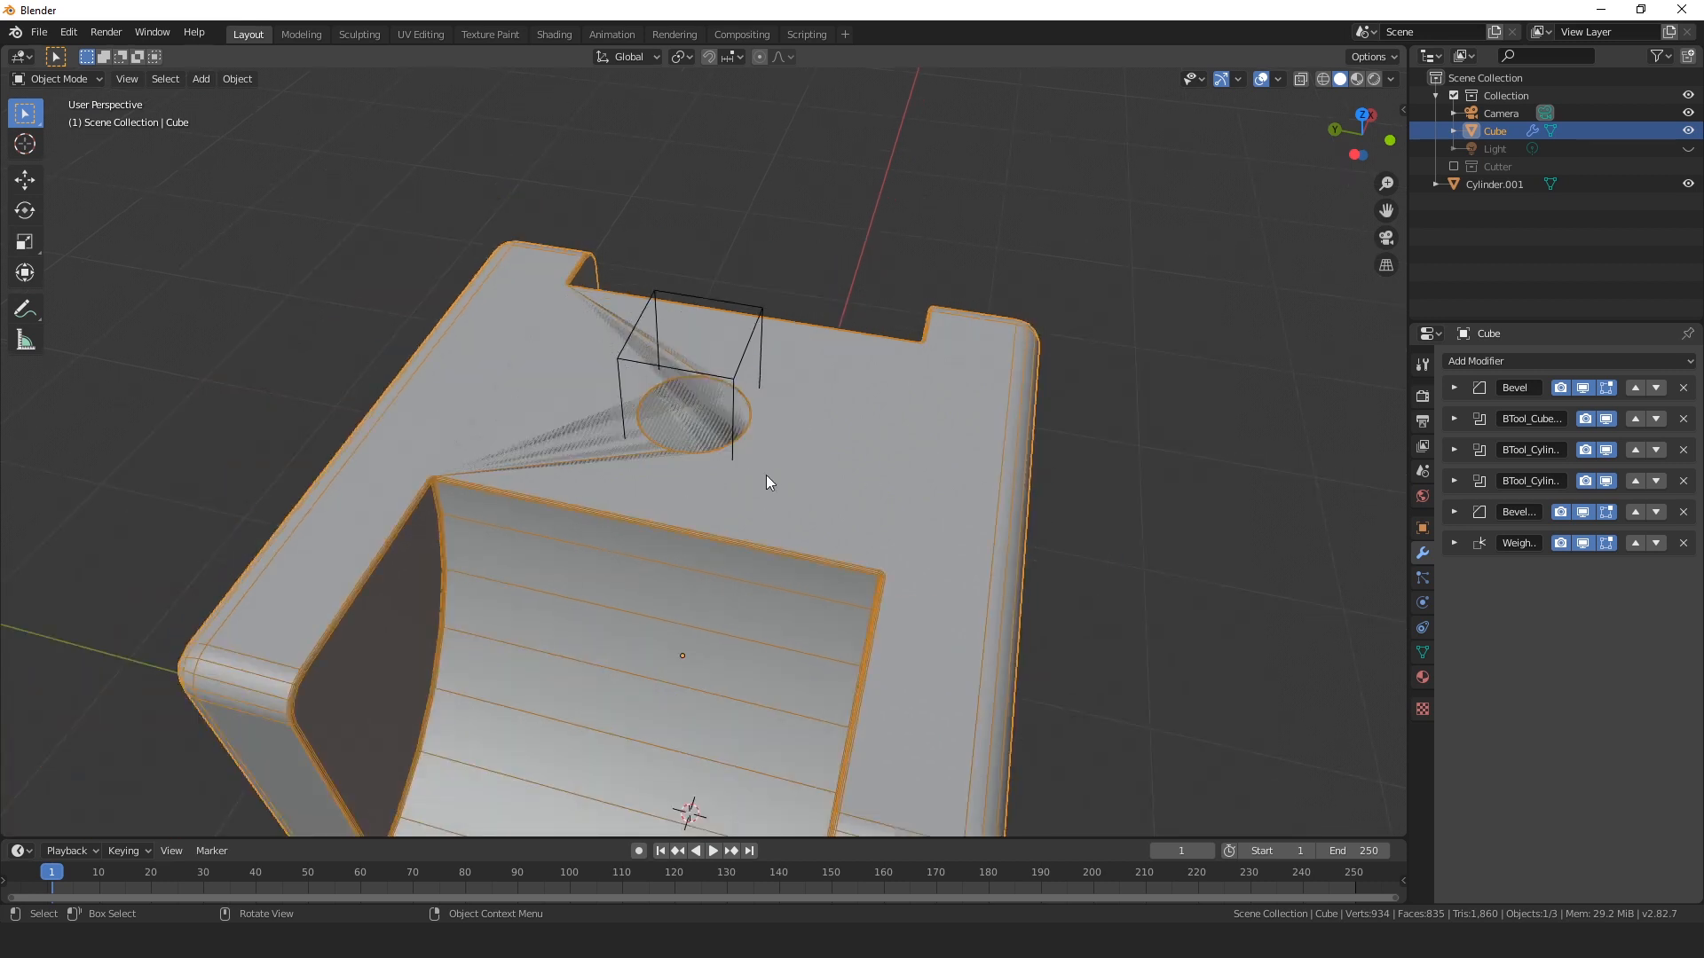
middle_drag(854, 396, 795, 458)
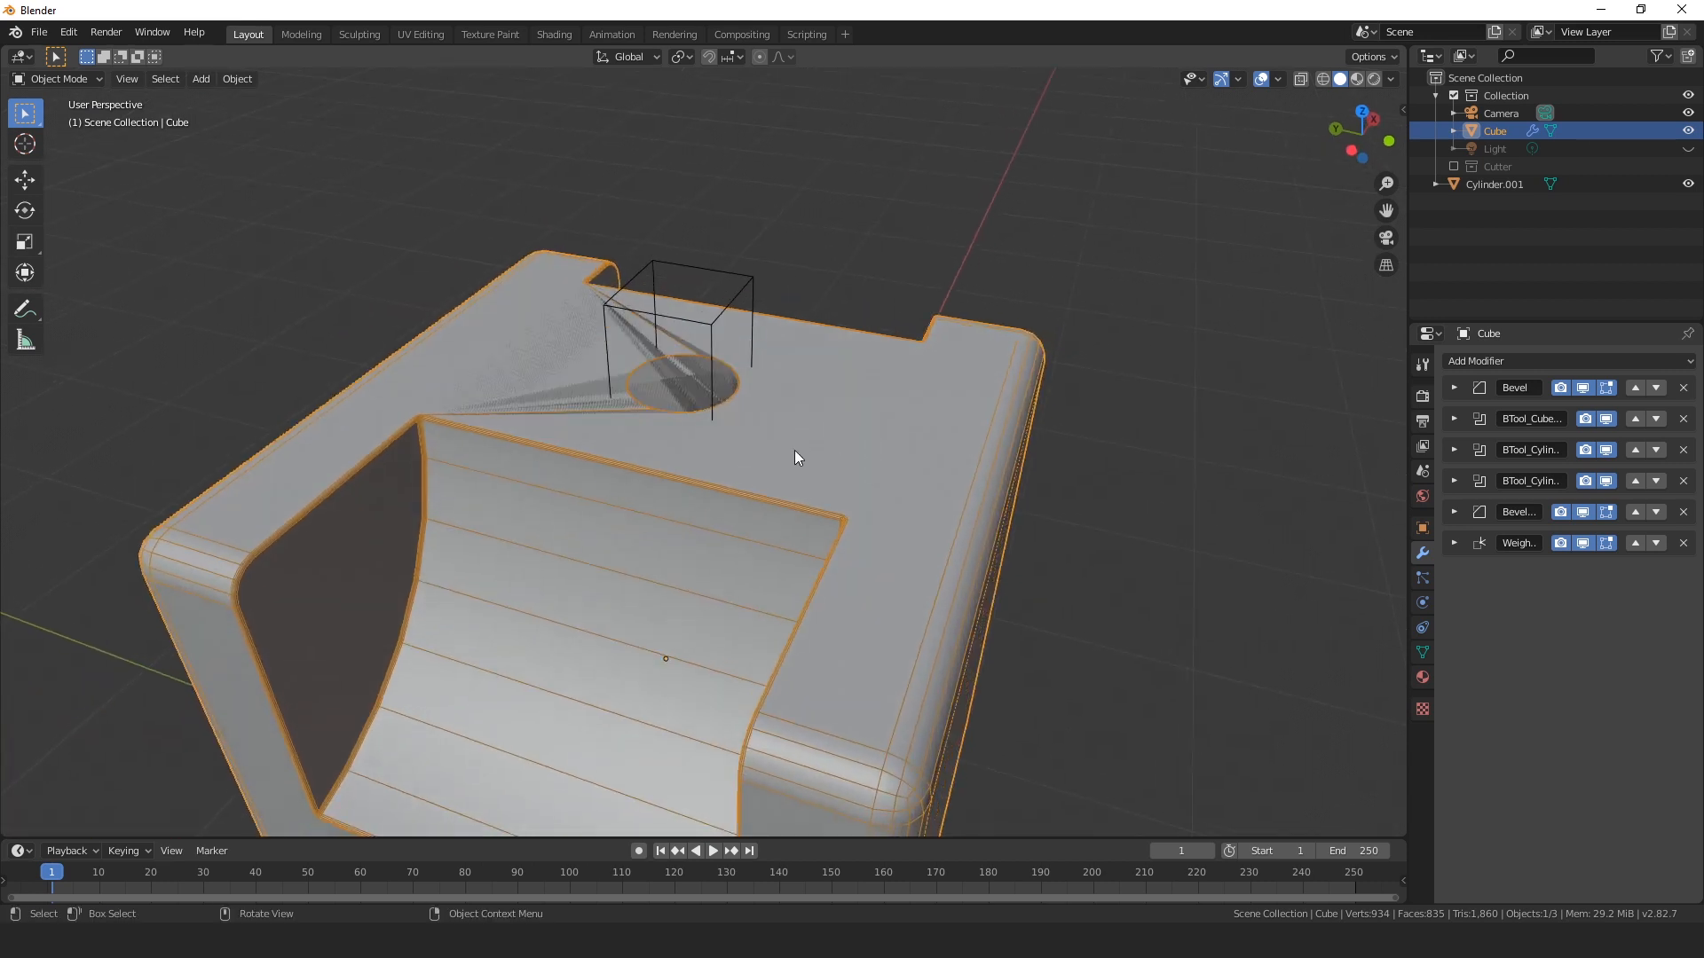
Move the small cylinder cutter about 0.52 m along Y, onto the line between the two cuts' corners.
click(720, 311)
scroll(774, 369, up, 5)
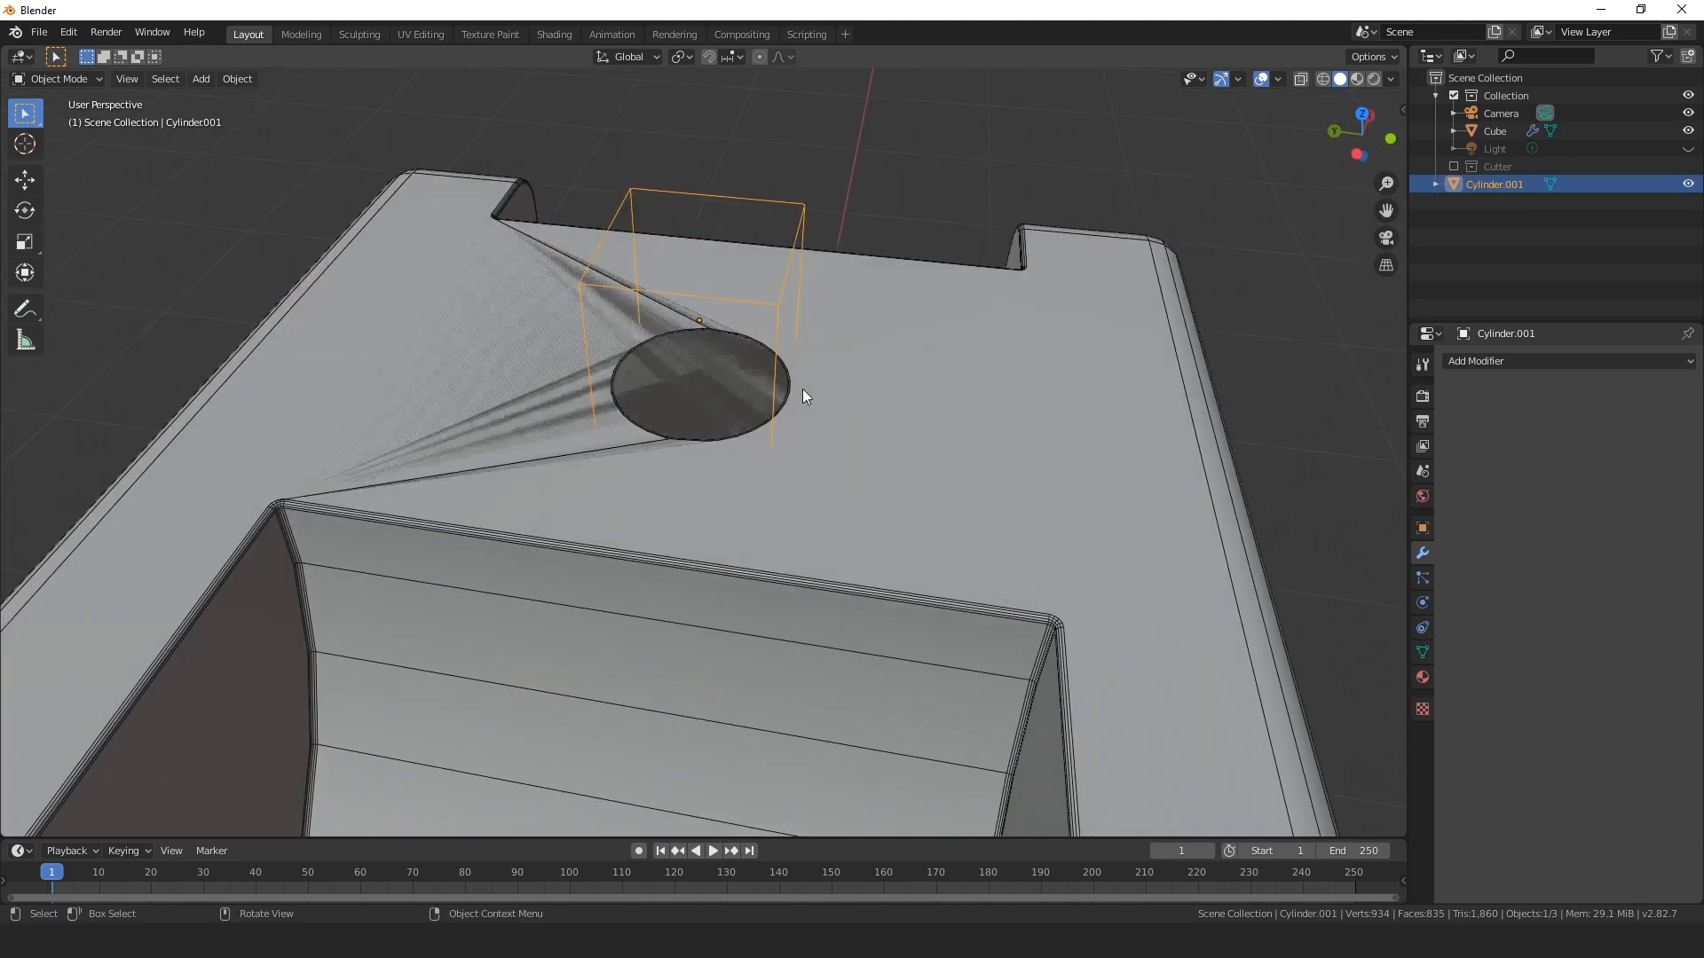
key(g)
key(y)
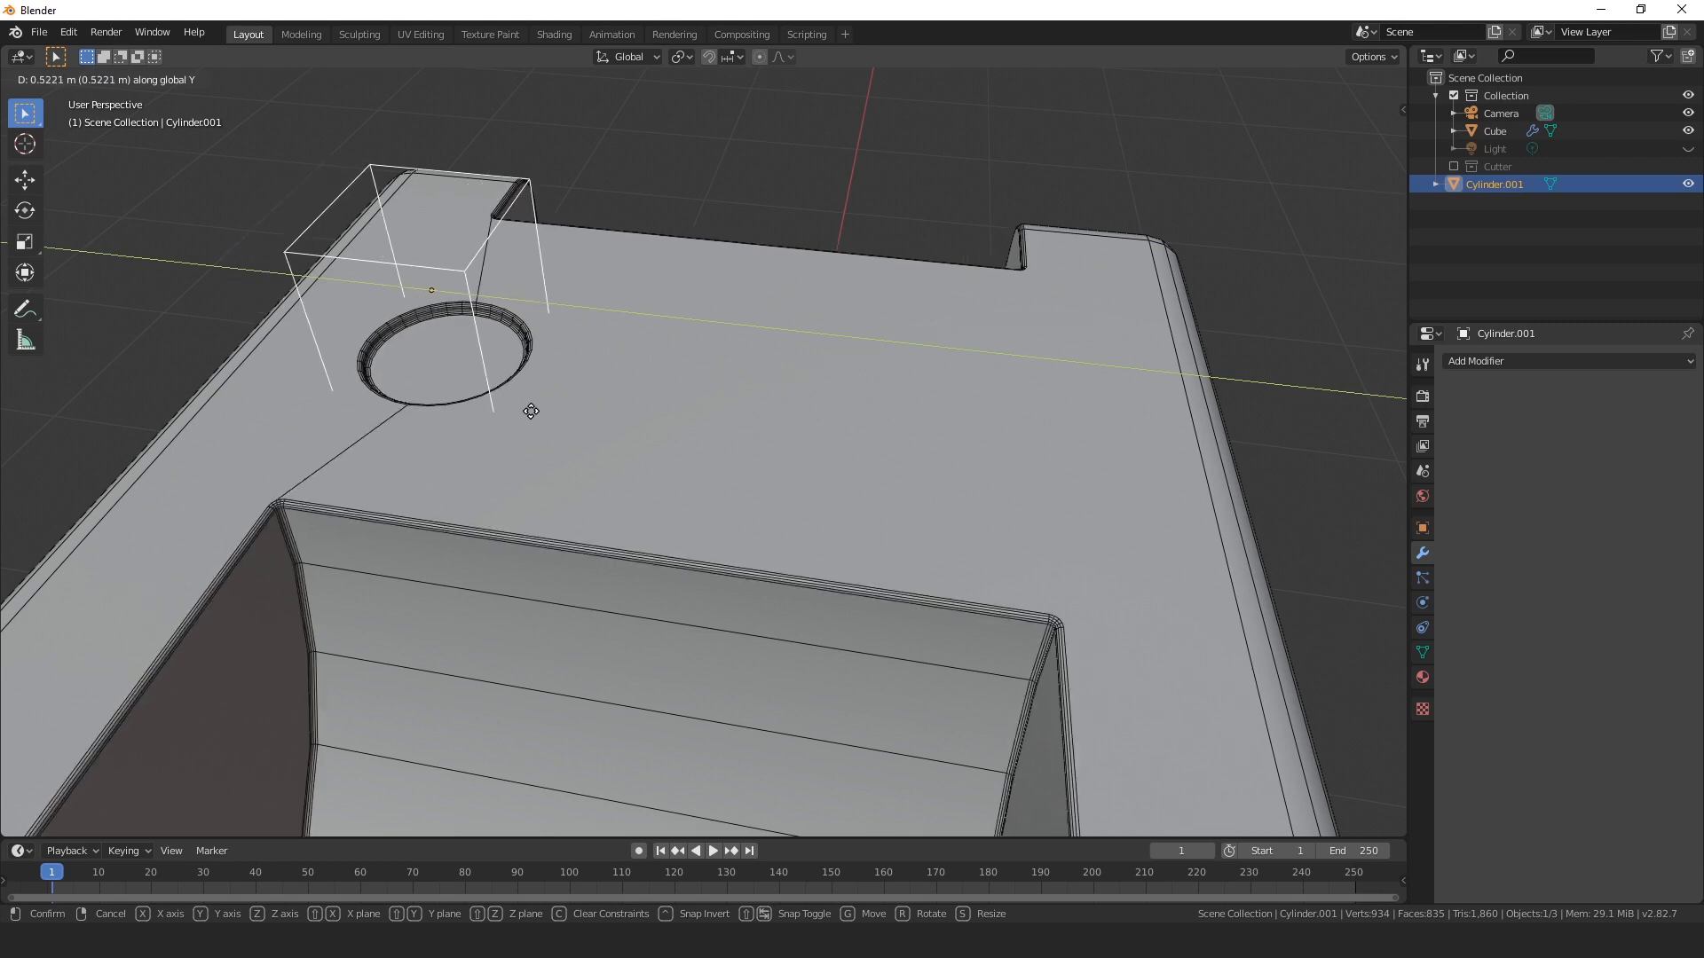
click(531, 411)
Move the small cylinder cutter back along Y by about -0.53 m, towards the middle of the cube's top face.
scroll(541, 373, up, 6)
scroll(596, 335, down, 4)
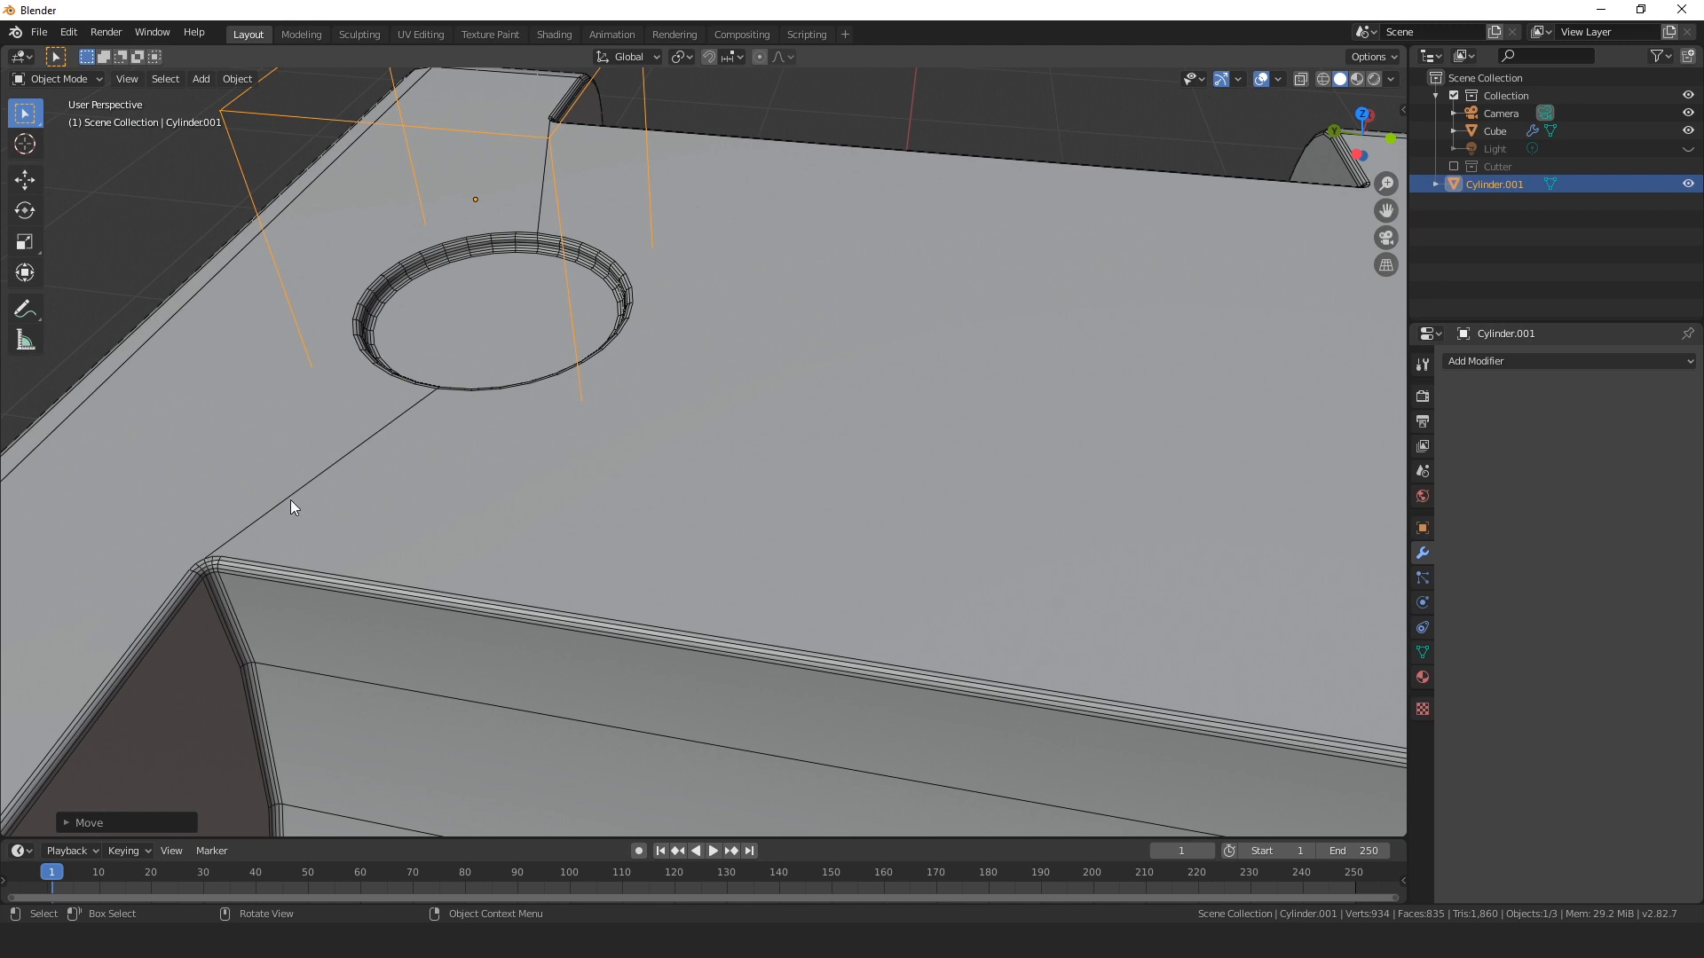
middle_drag(654, 240, 628, 286)
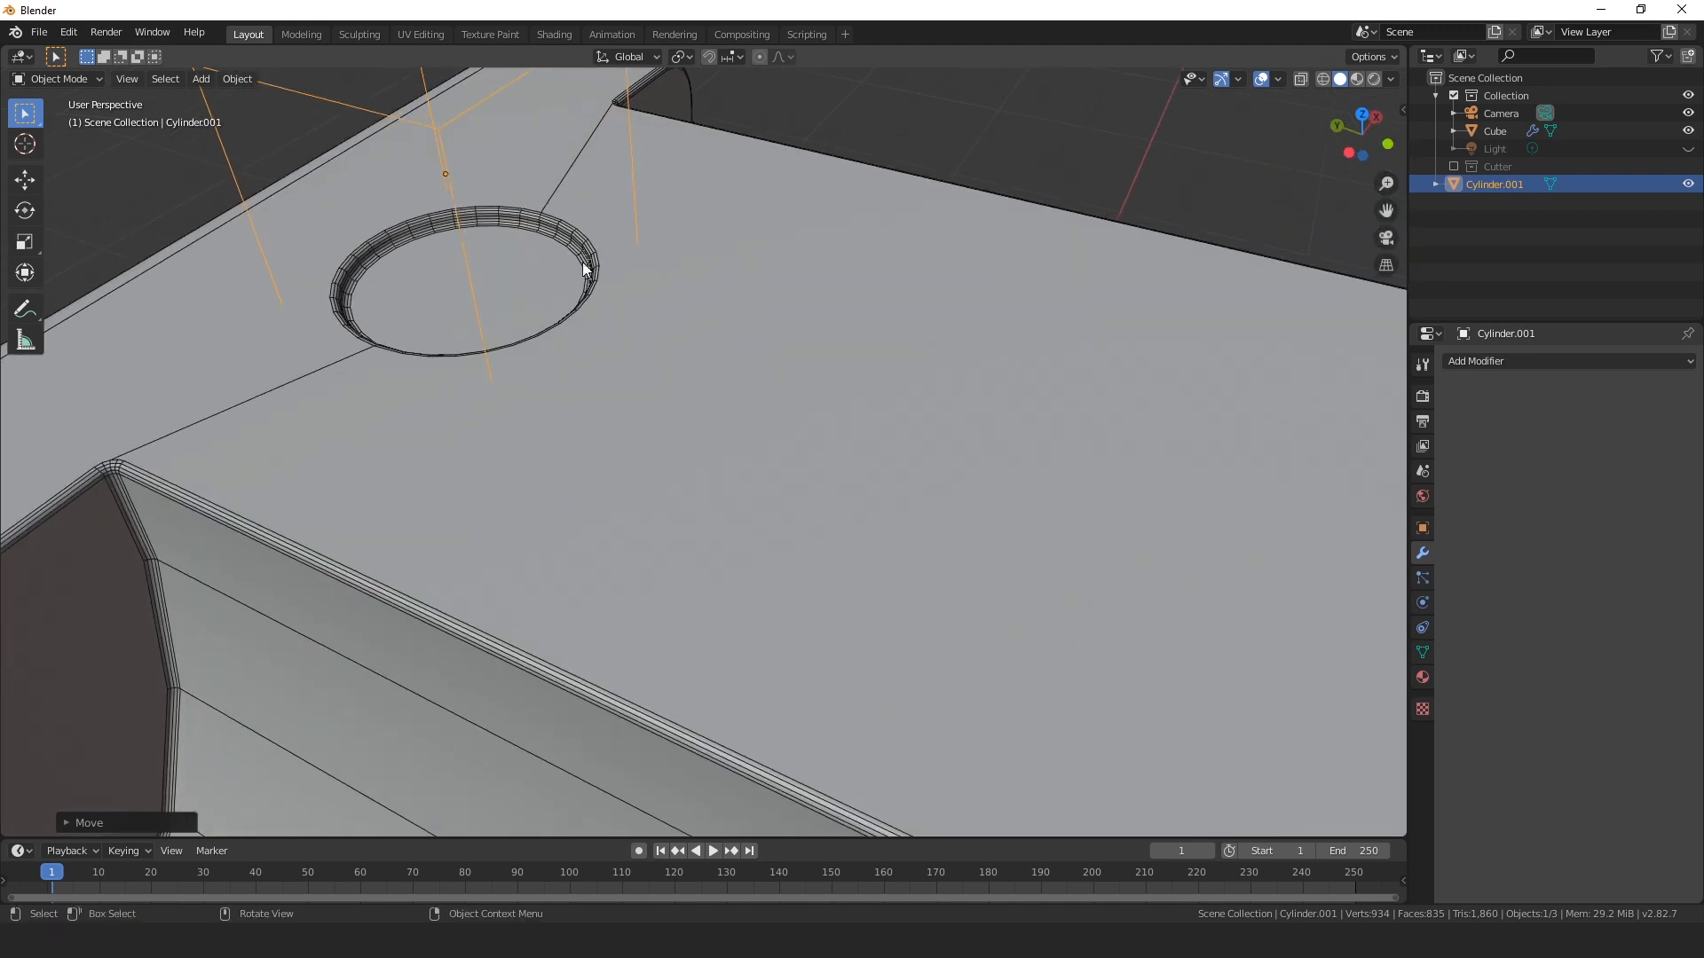
scroll(729, 297, down, 3)
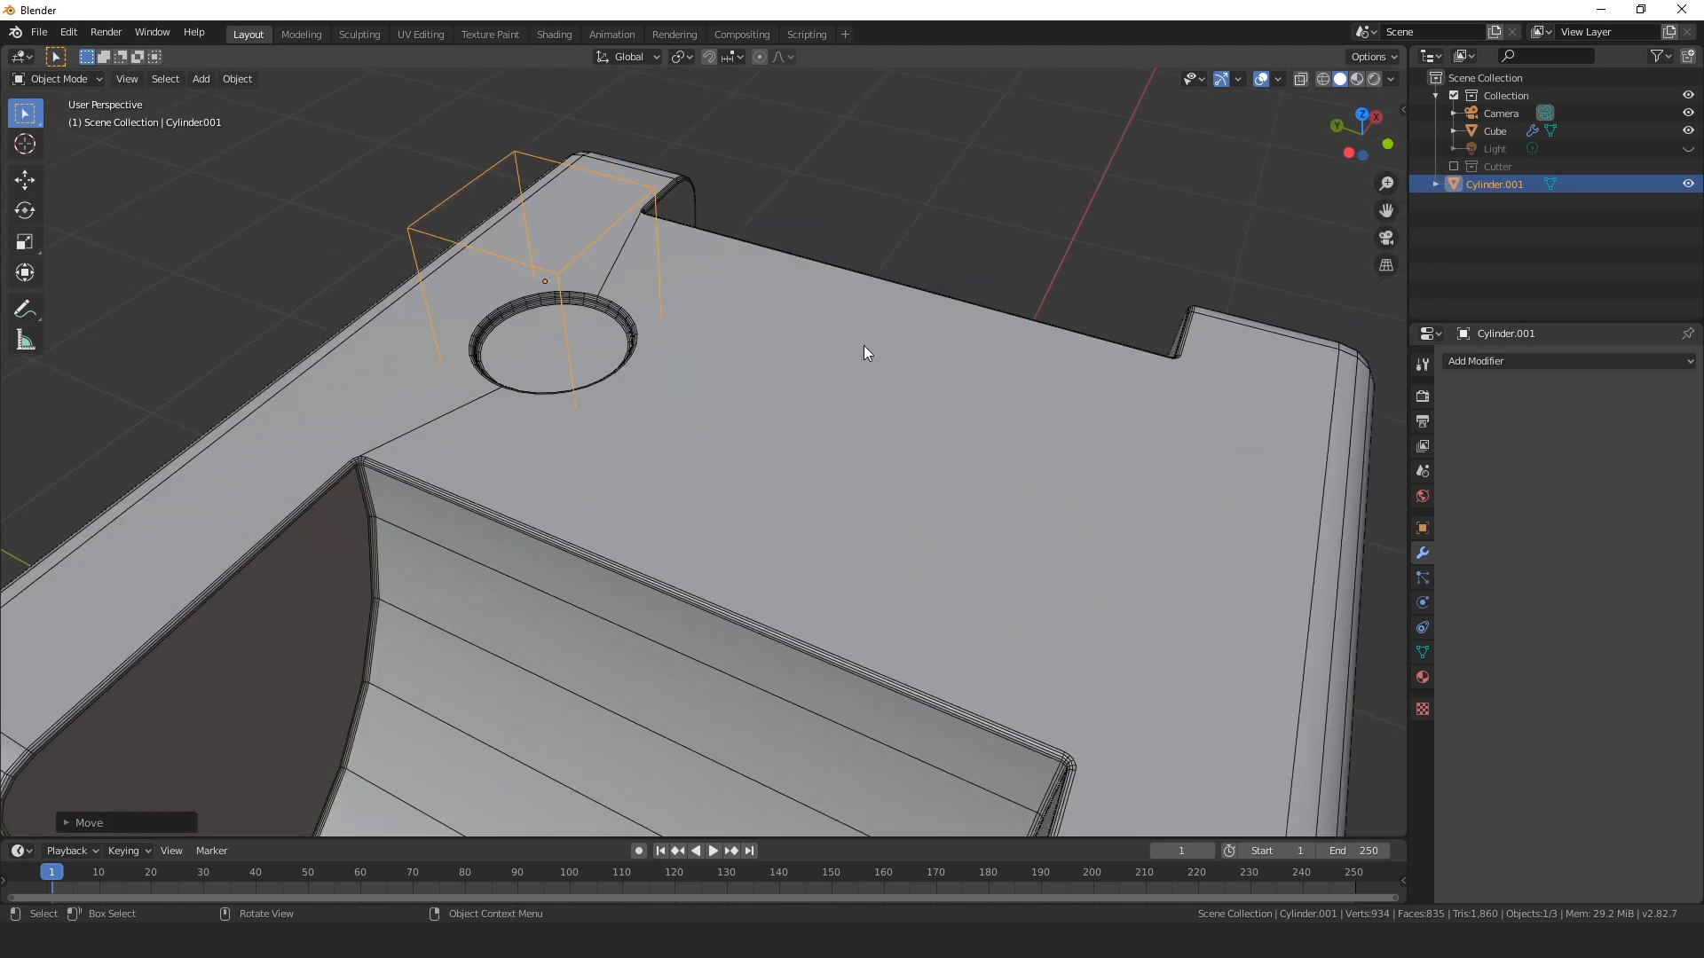
middle_drag(816, 380, 893, 367)
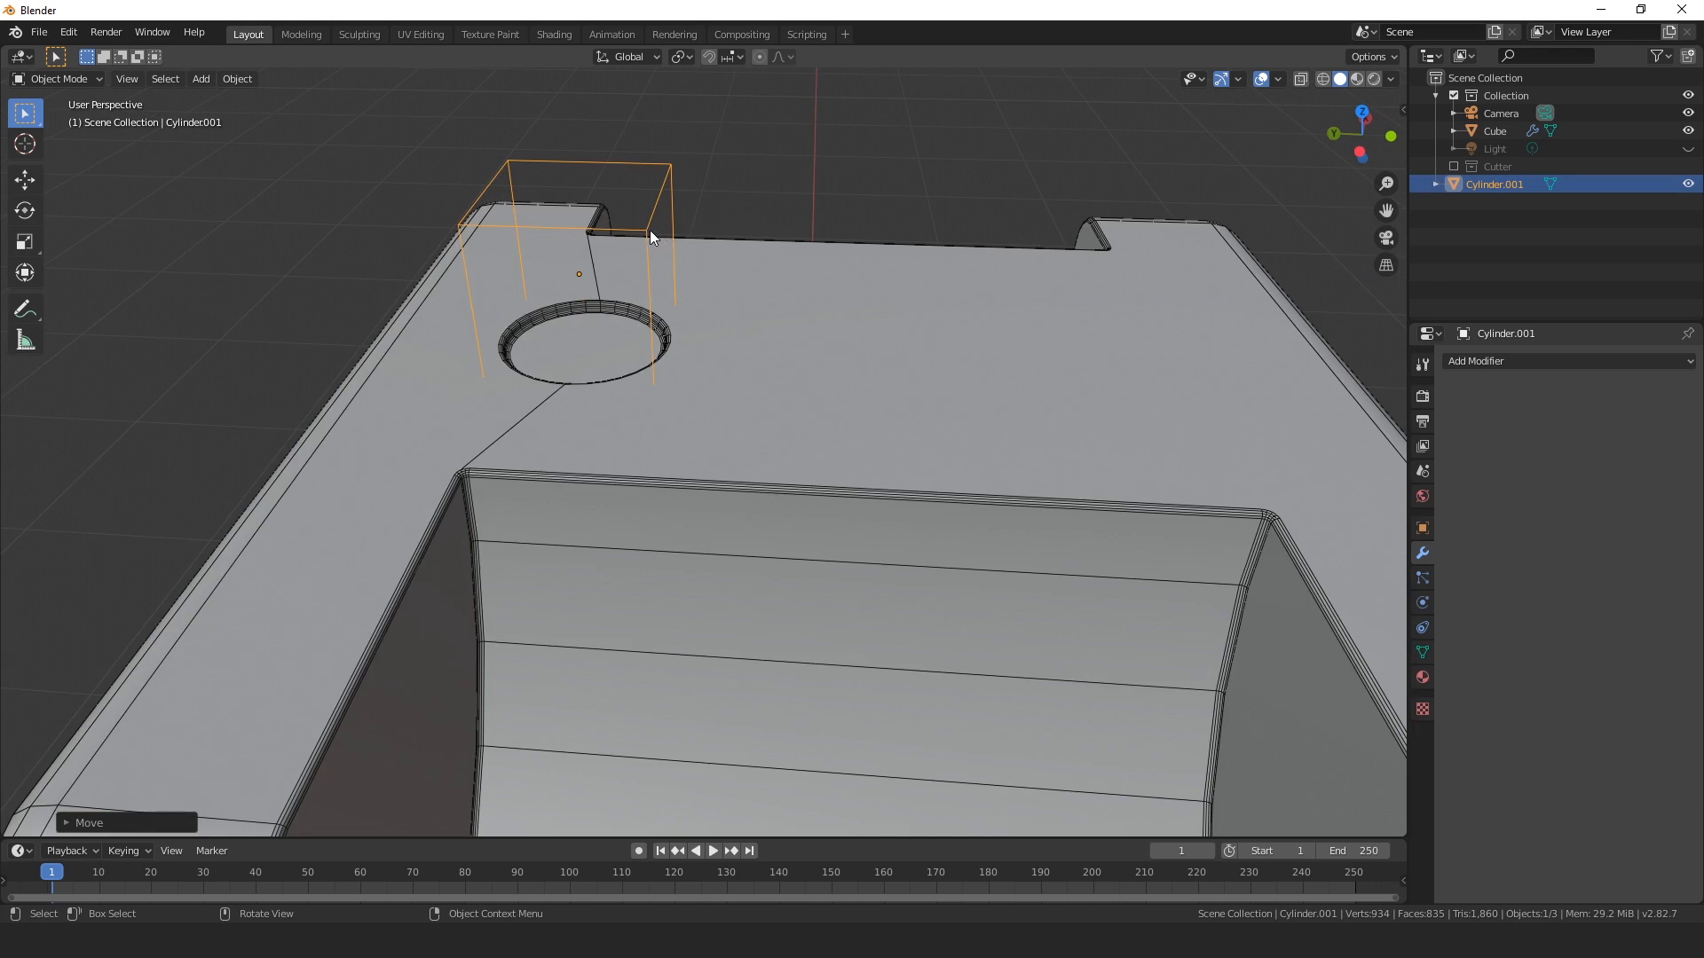
key(g)
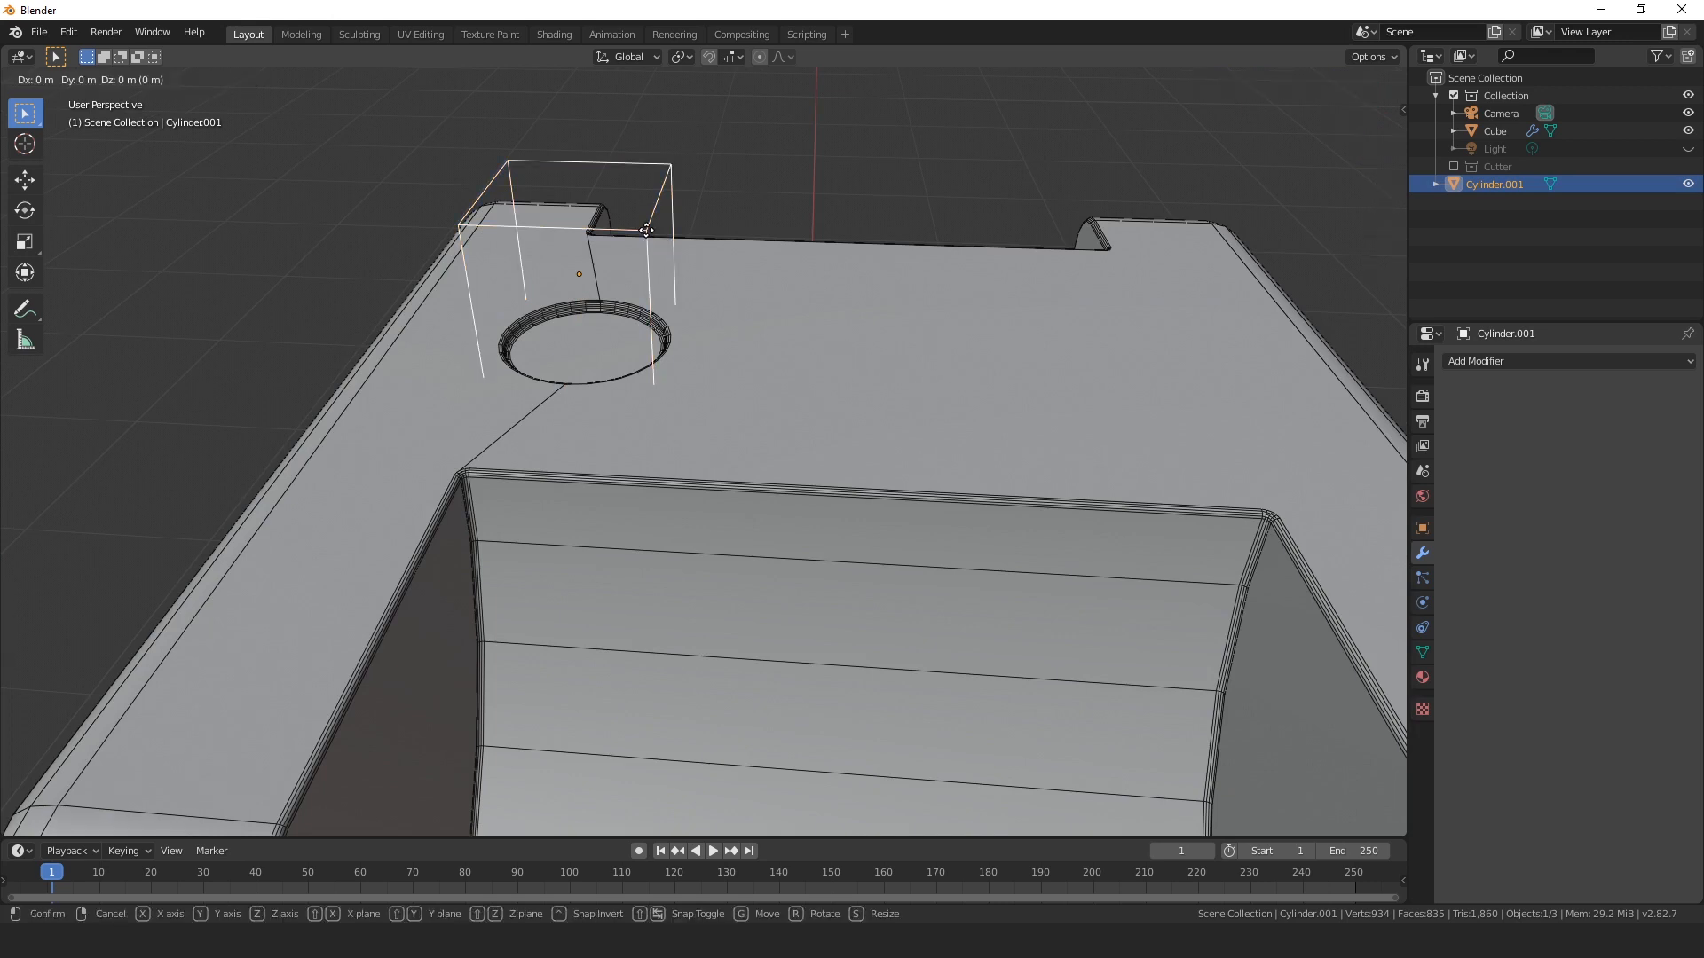
key(x)
key(y)
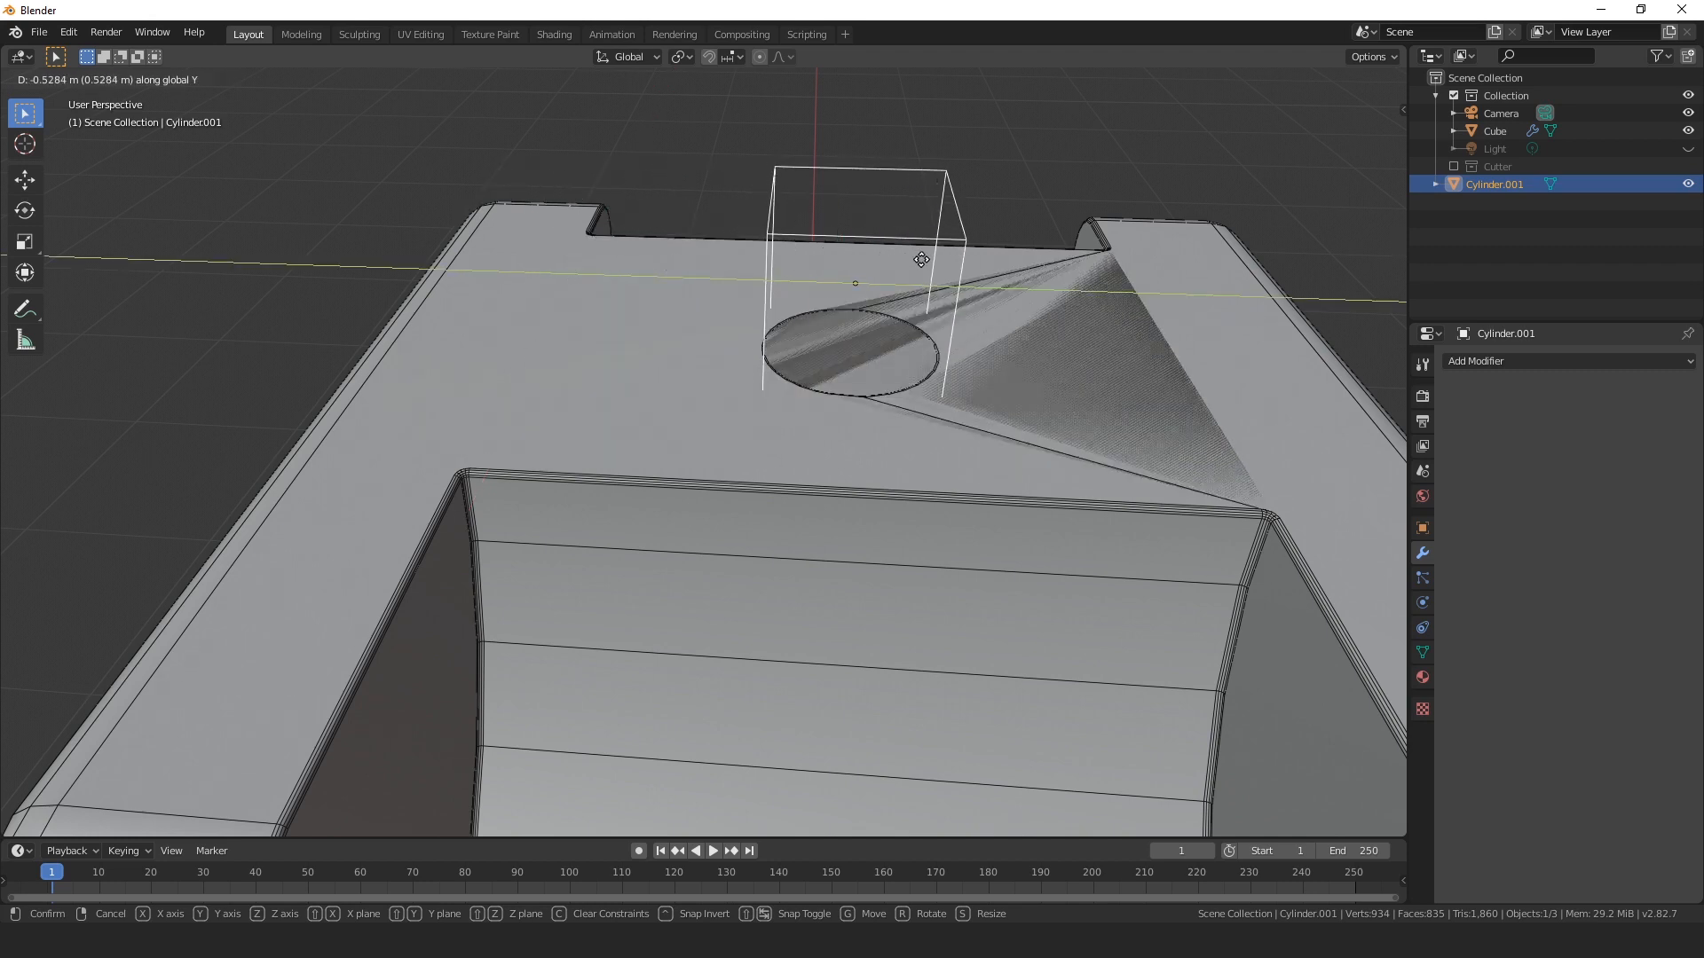
click(911, 261)
Add one loop cut lengthwise around the cube's base mesh, slid by about 0.21 so that it runs through the round cut.
middle_drag(911, 261, 751, 360)
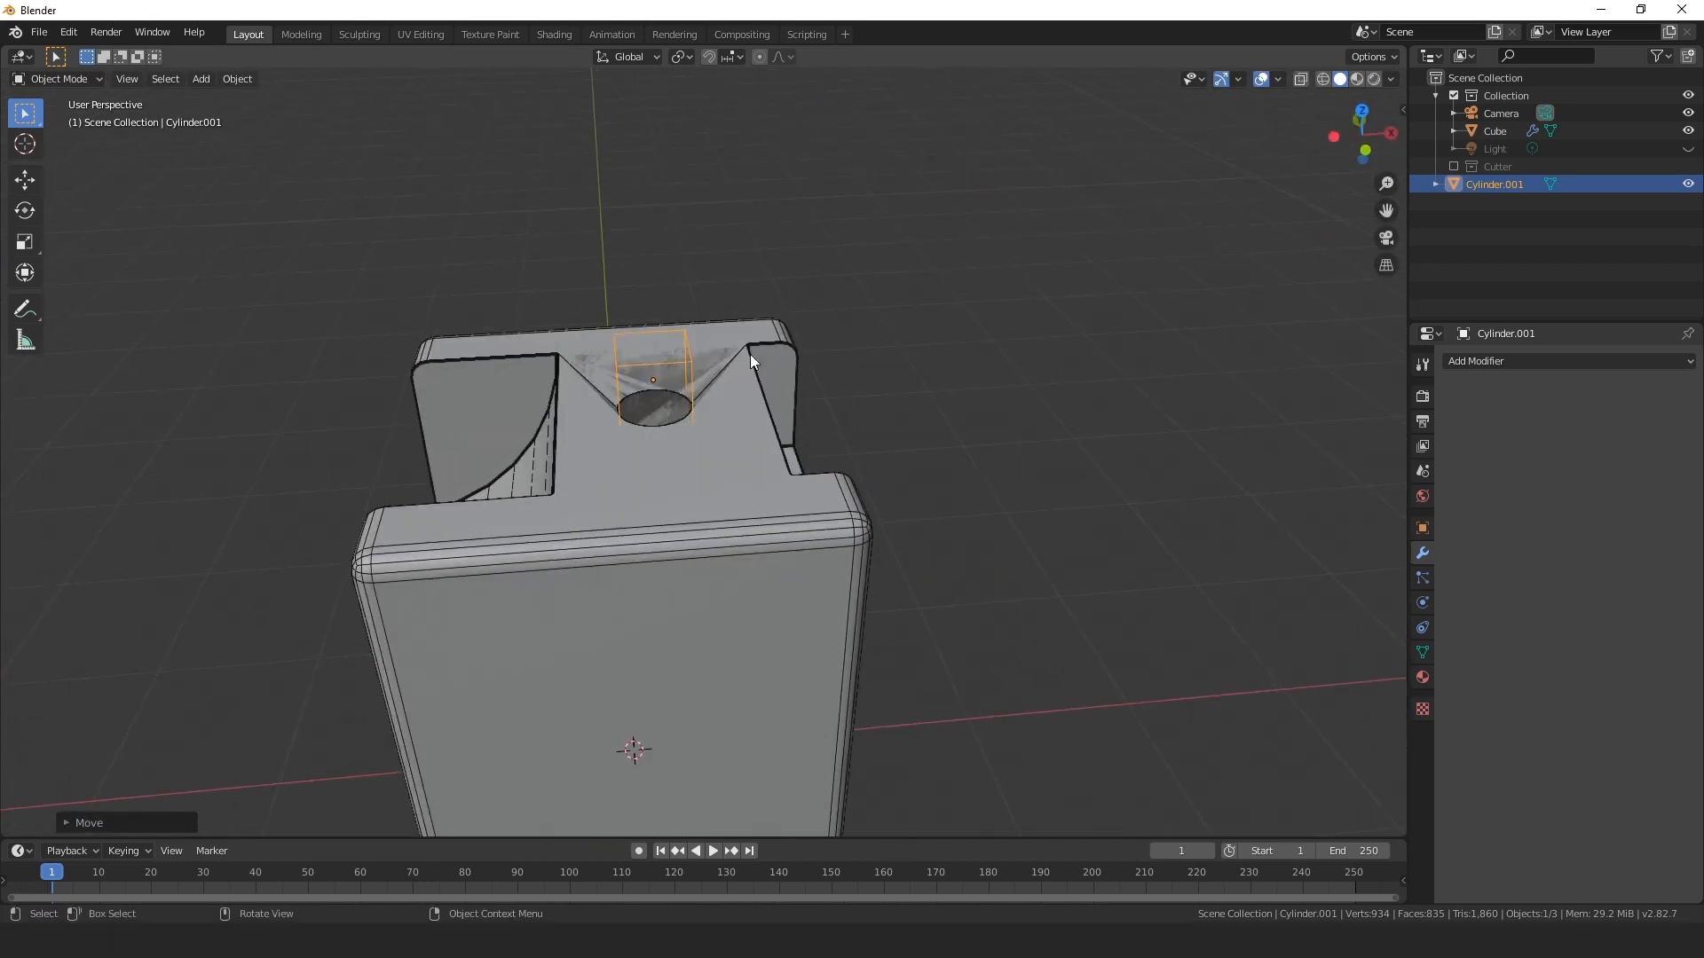
click(667, 544)
key(Tab)
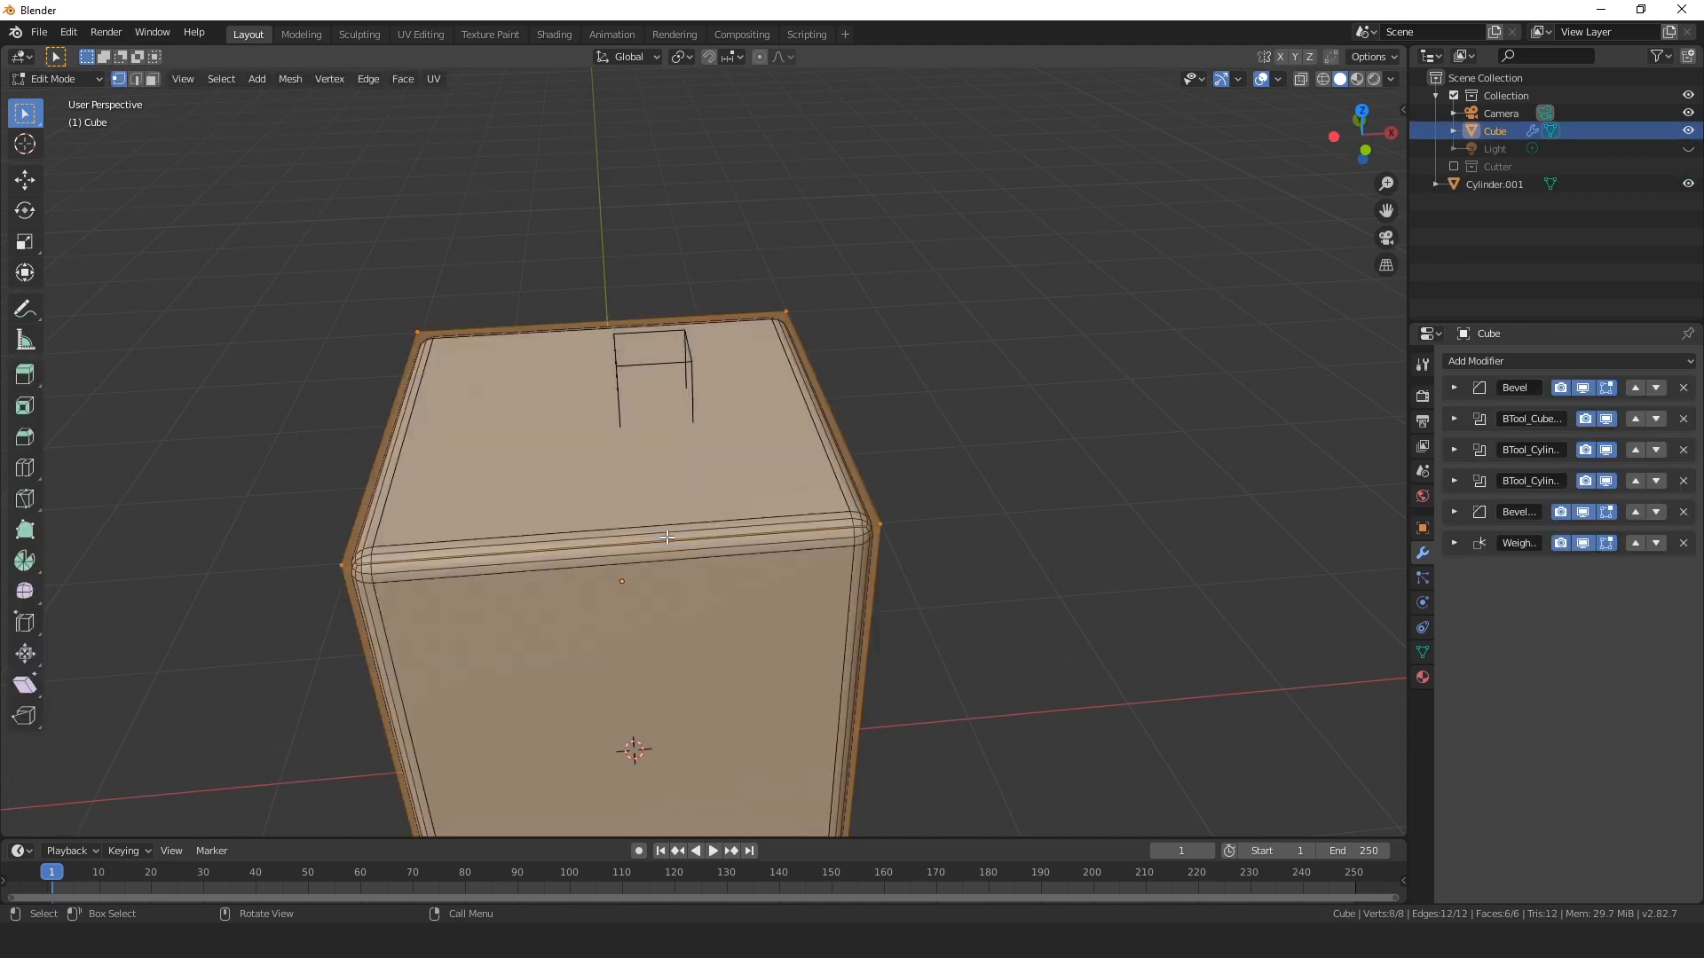
key(ctrl+r)
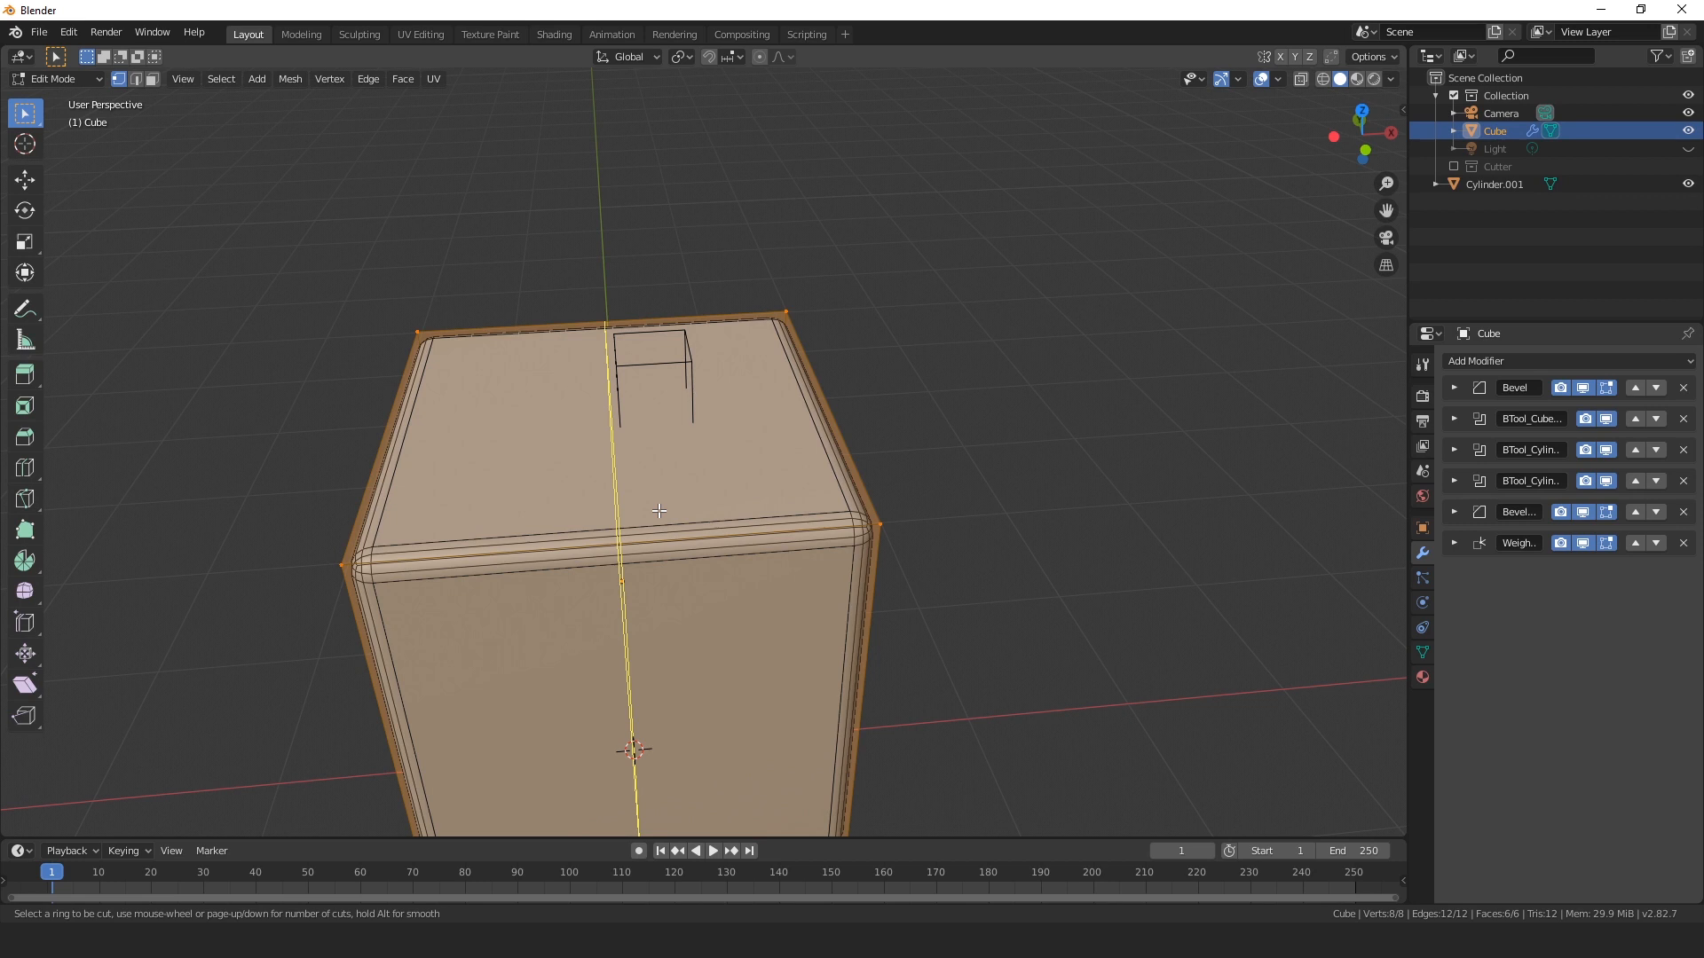
click(659, 511)
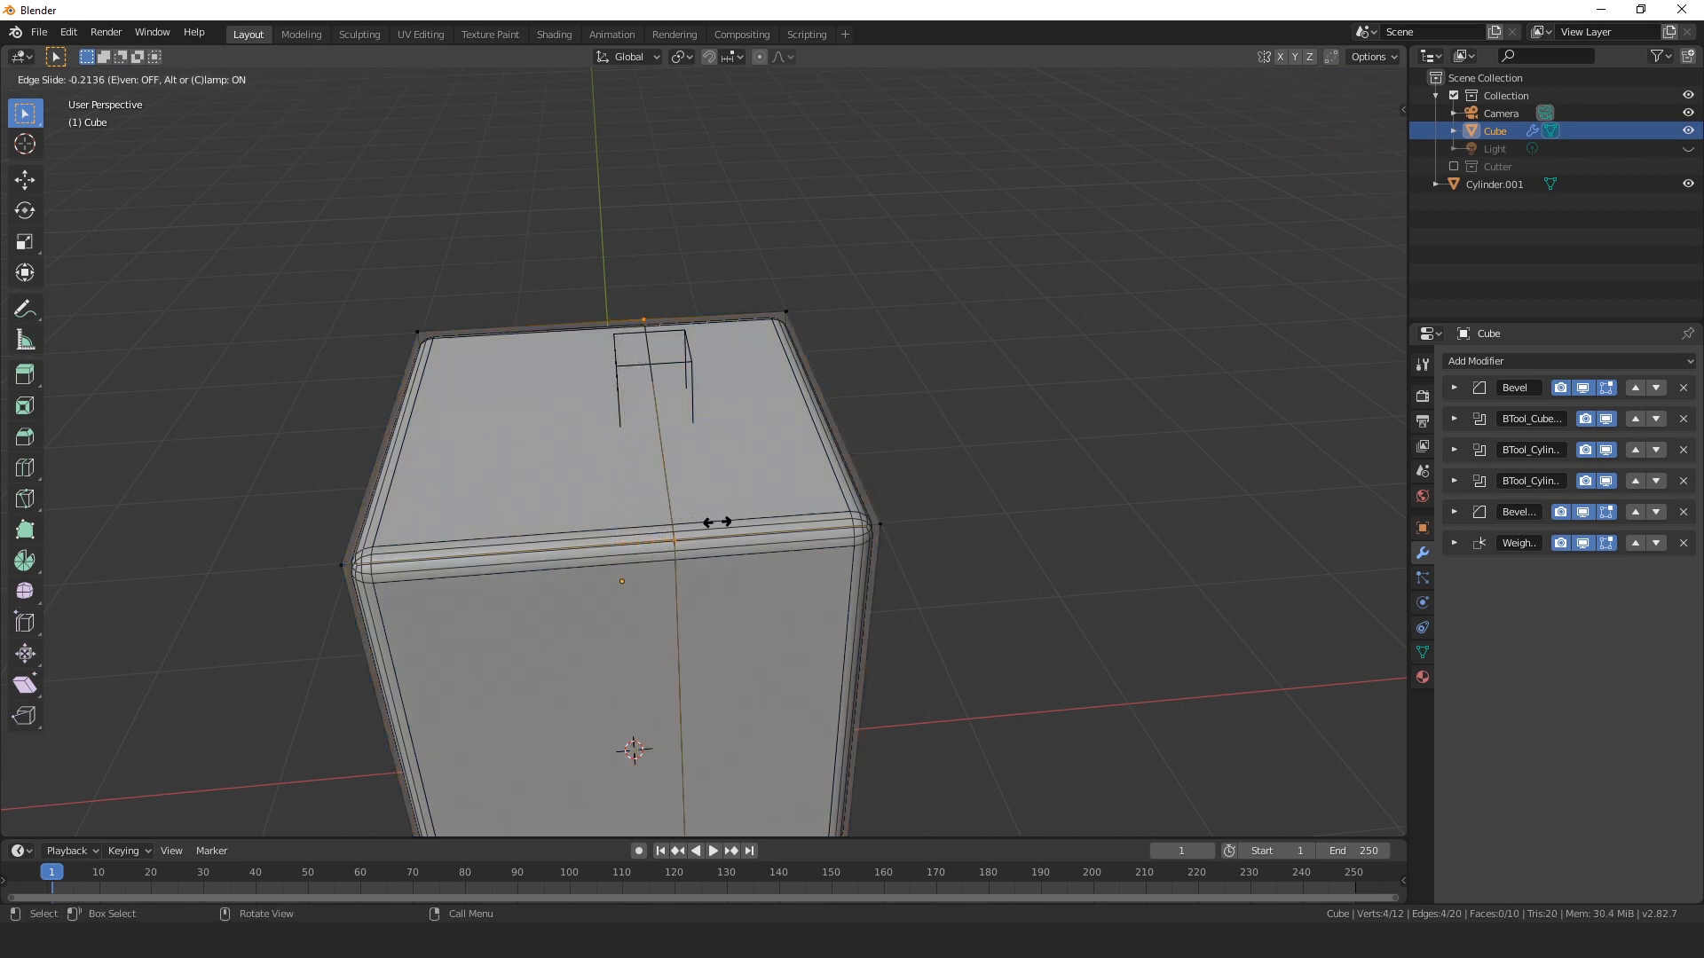
click(717, 522)
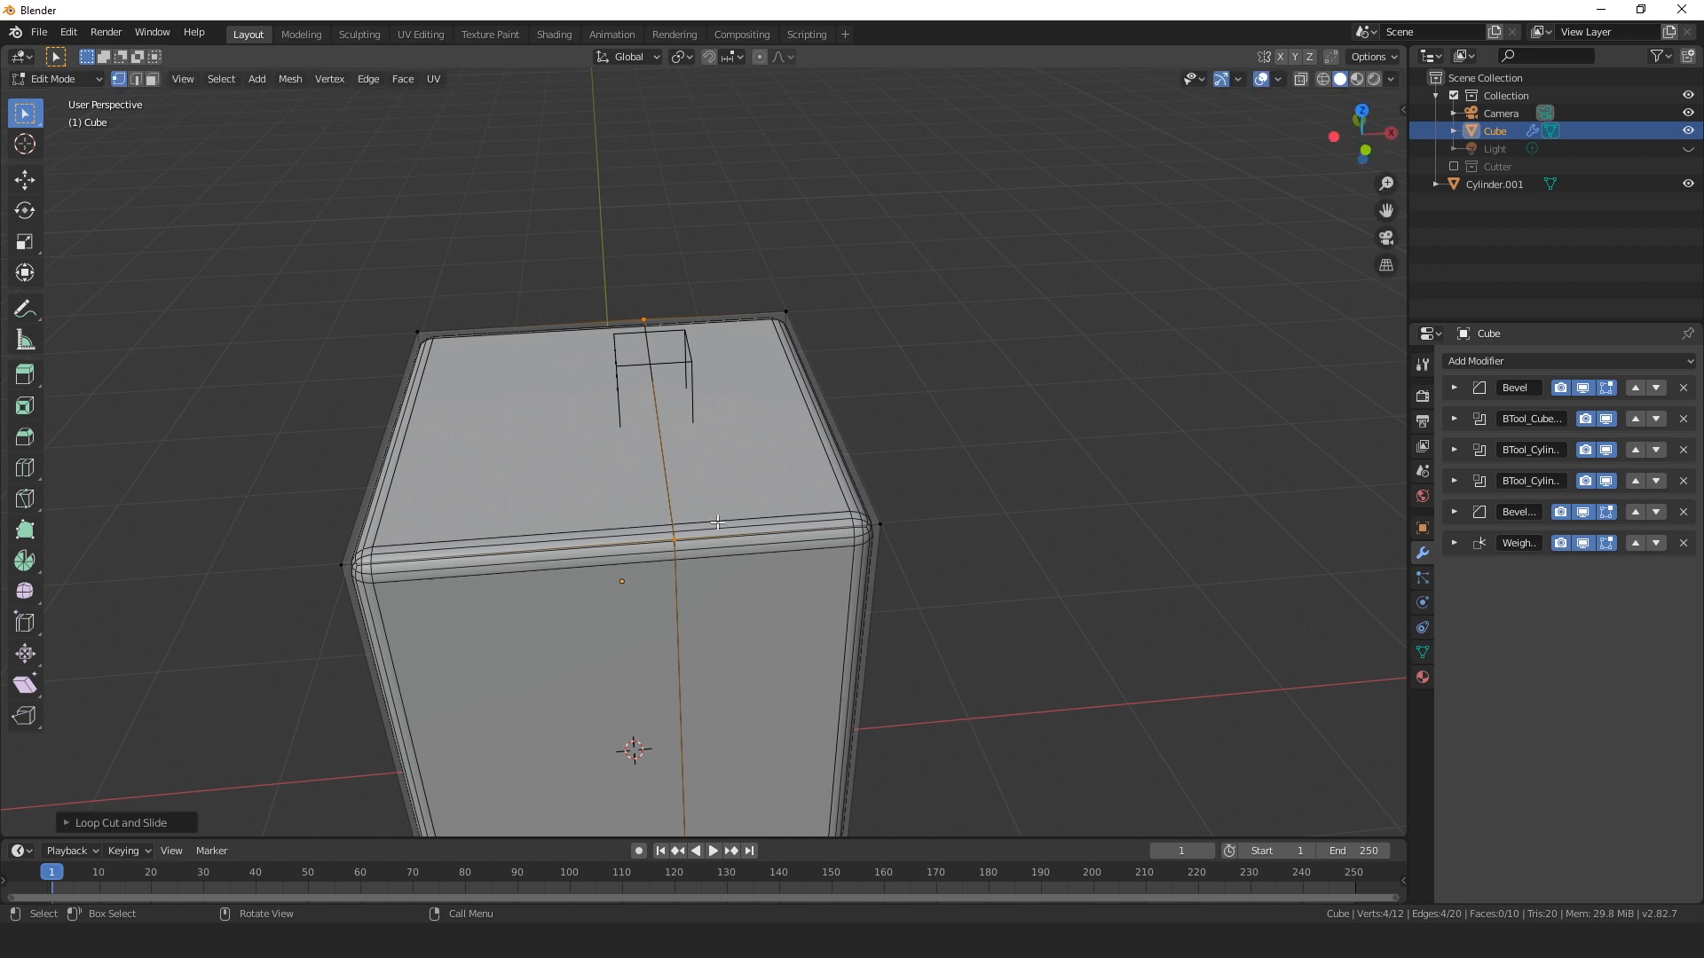
key(Tab)
click(923, 327)
scroll(625, 353, up, 6)
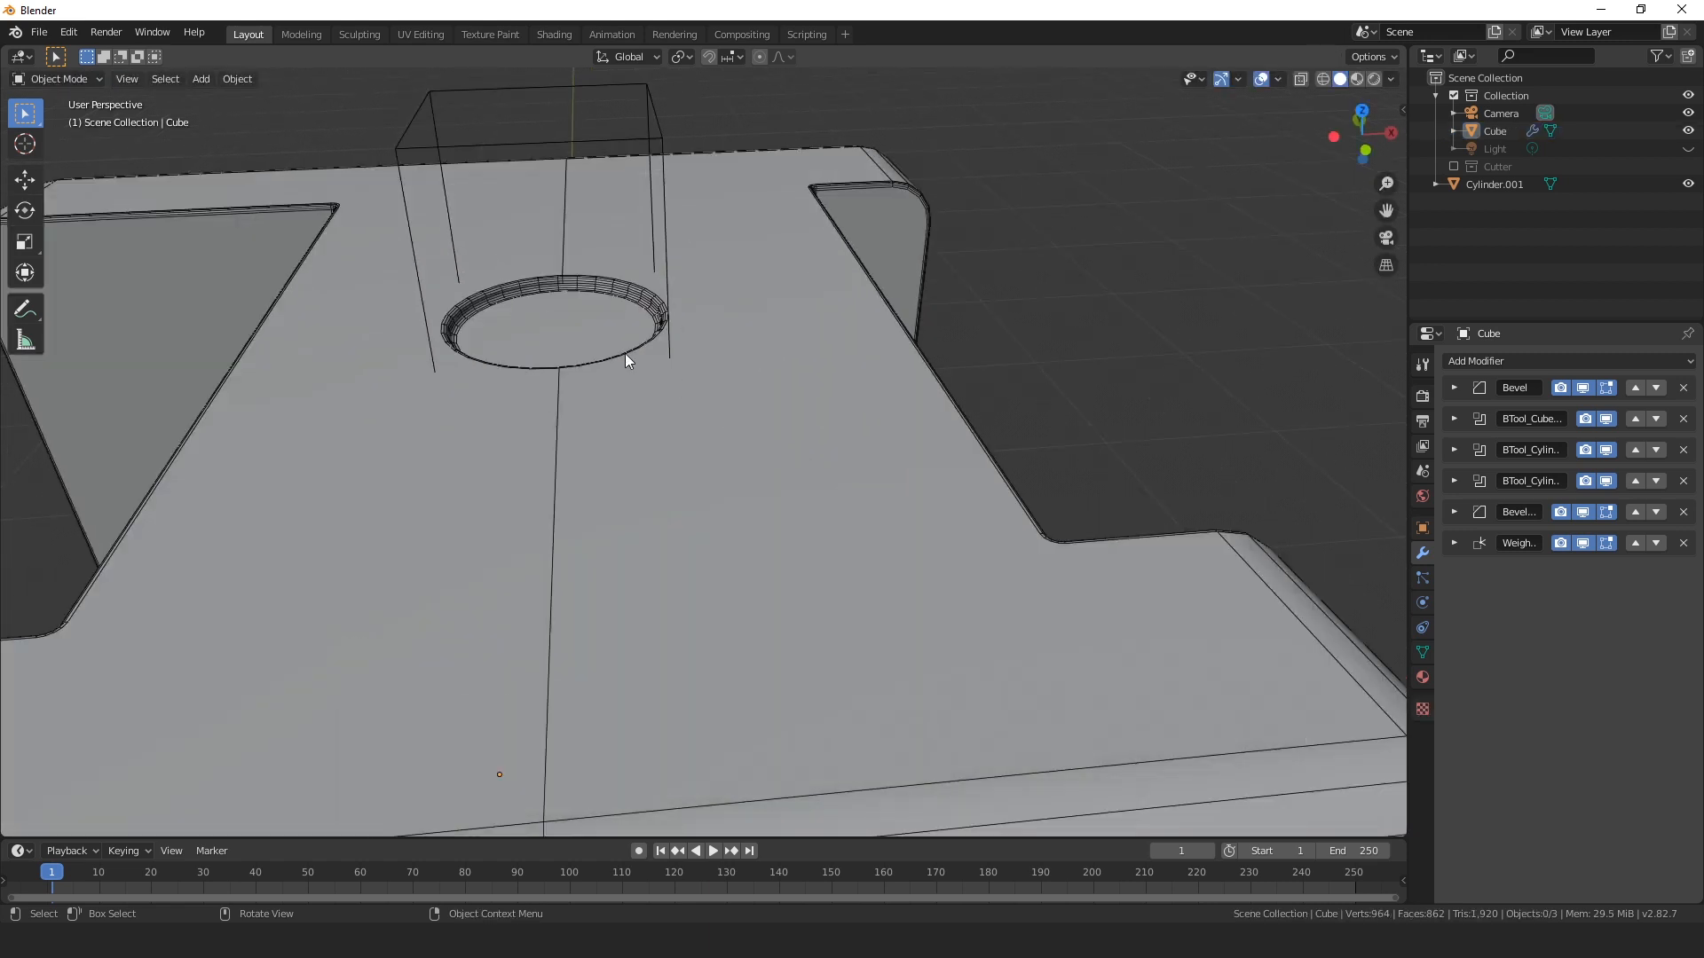
middle_drag(594, 305, 806, 328)
middle_drag(925, 342, 913, 308)
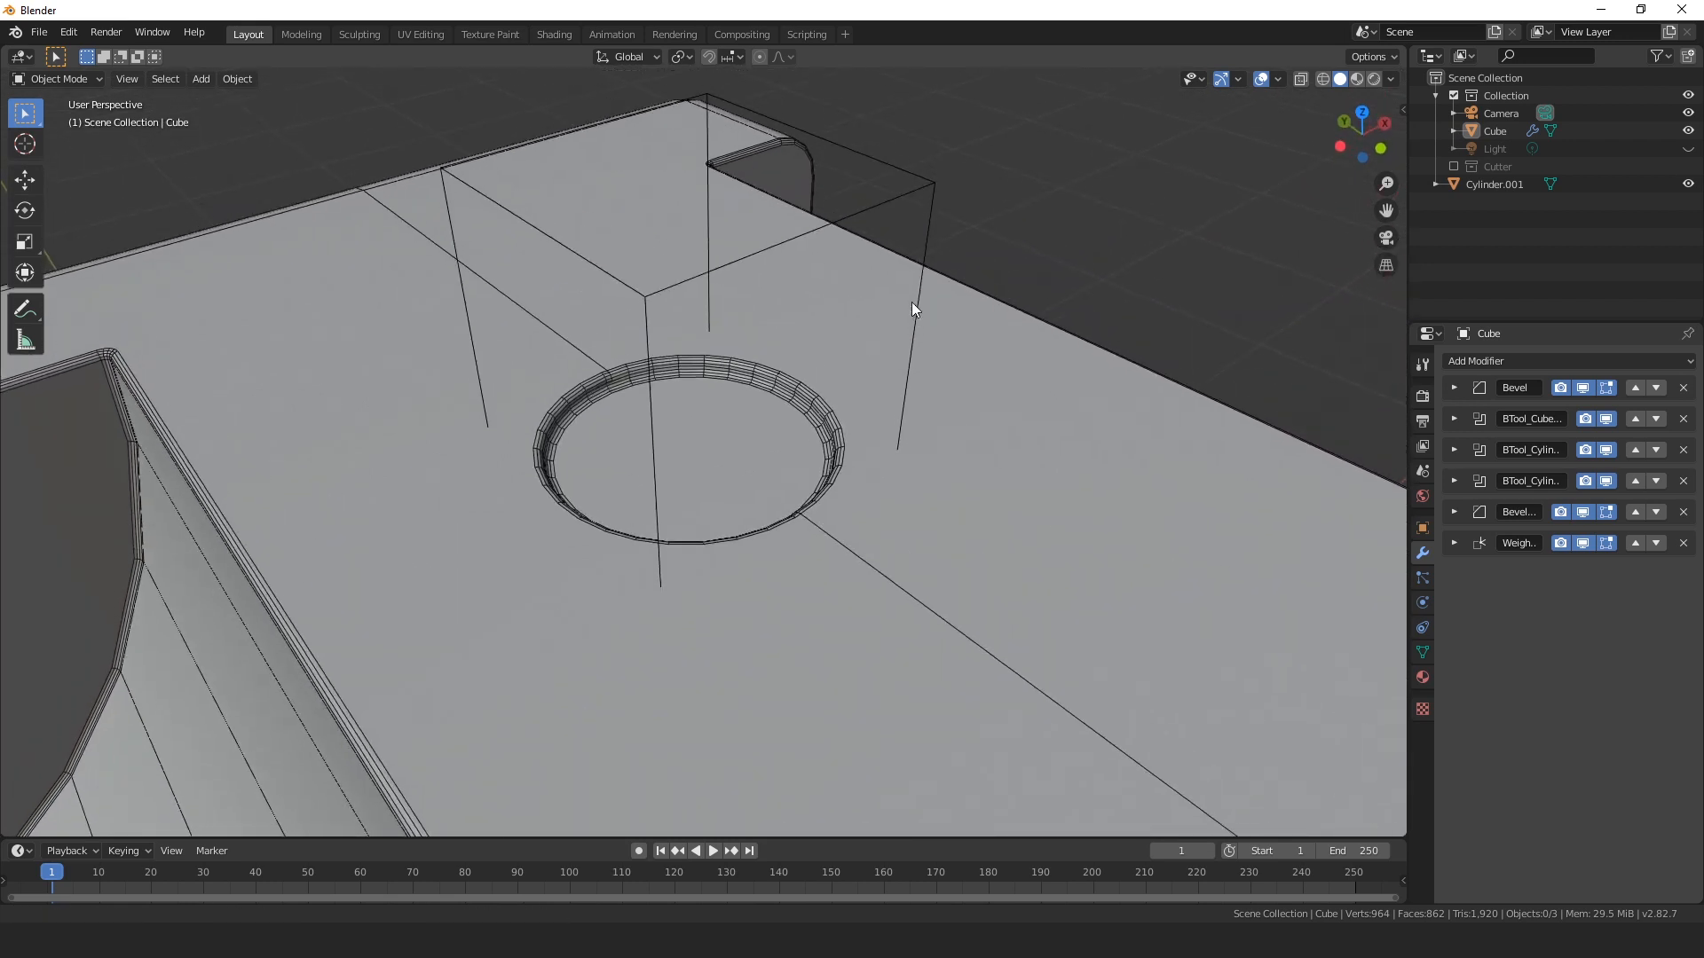
click(722, 267)
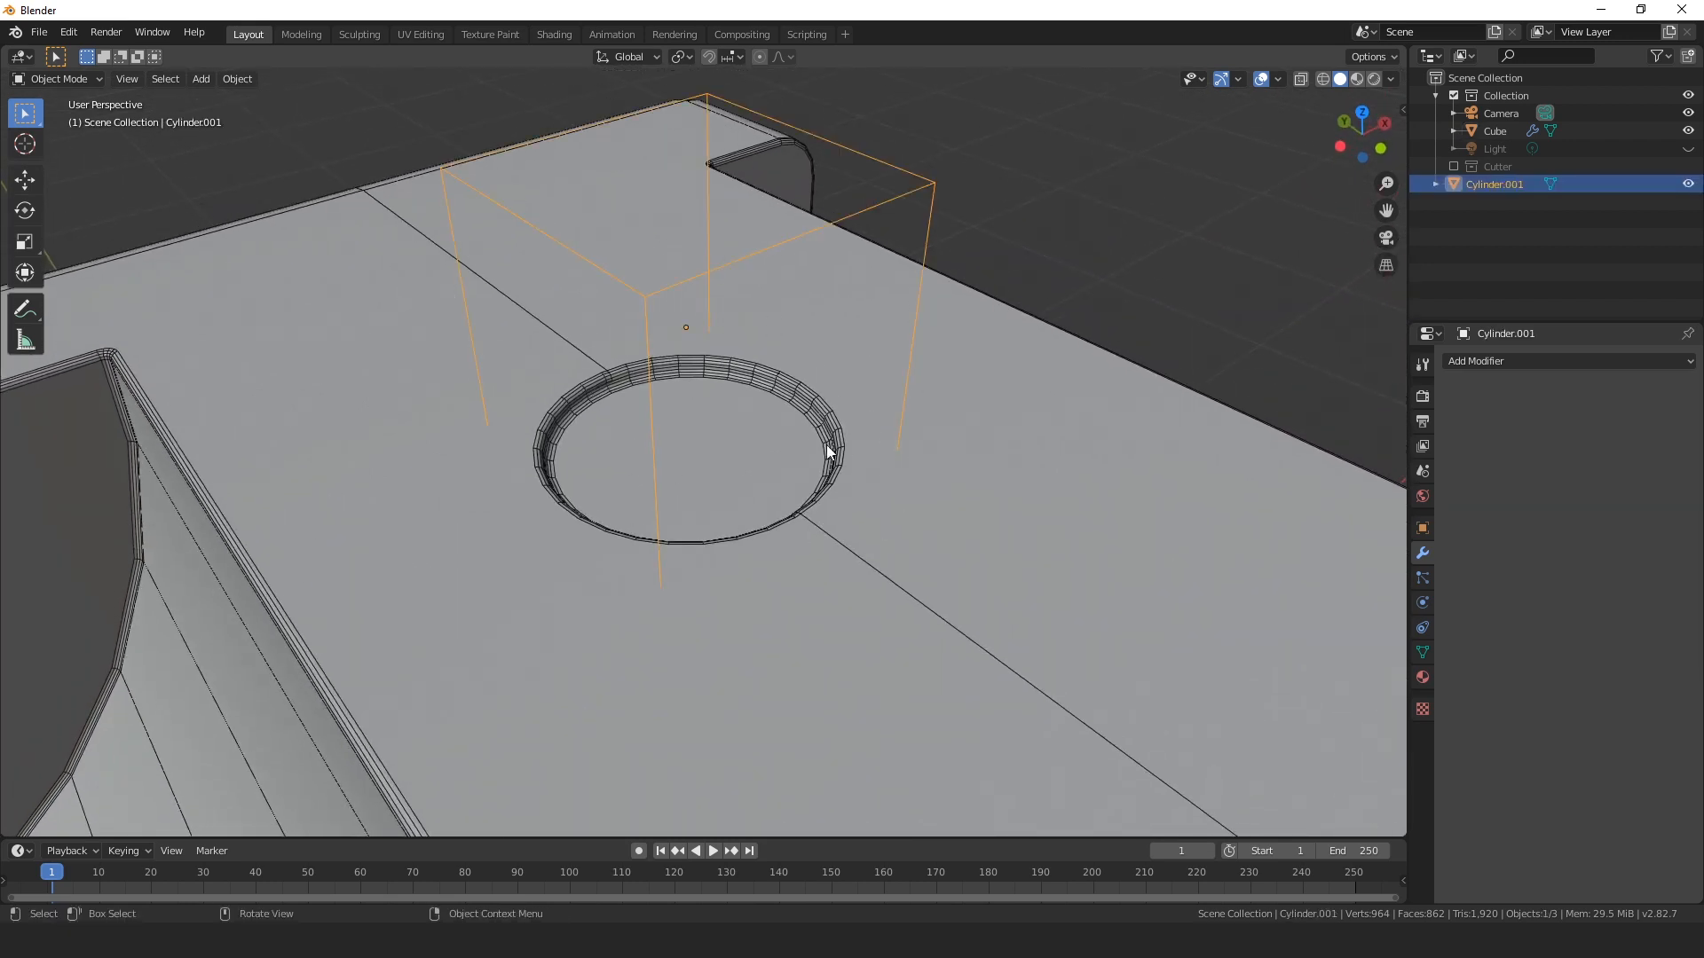
middle_drag(776, 390, 811, 388)
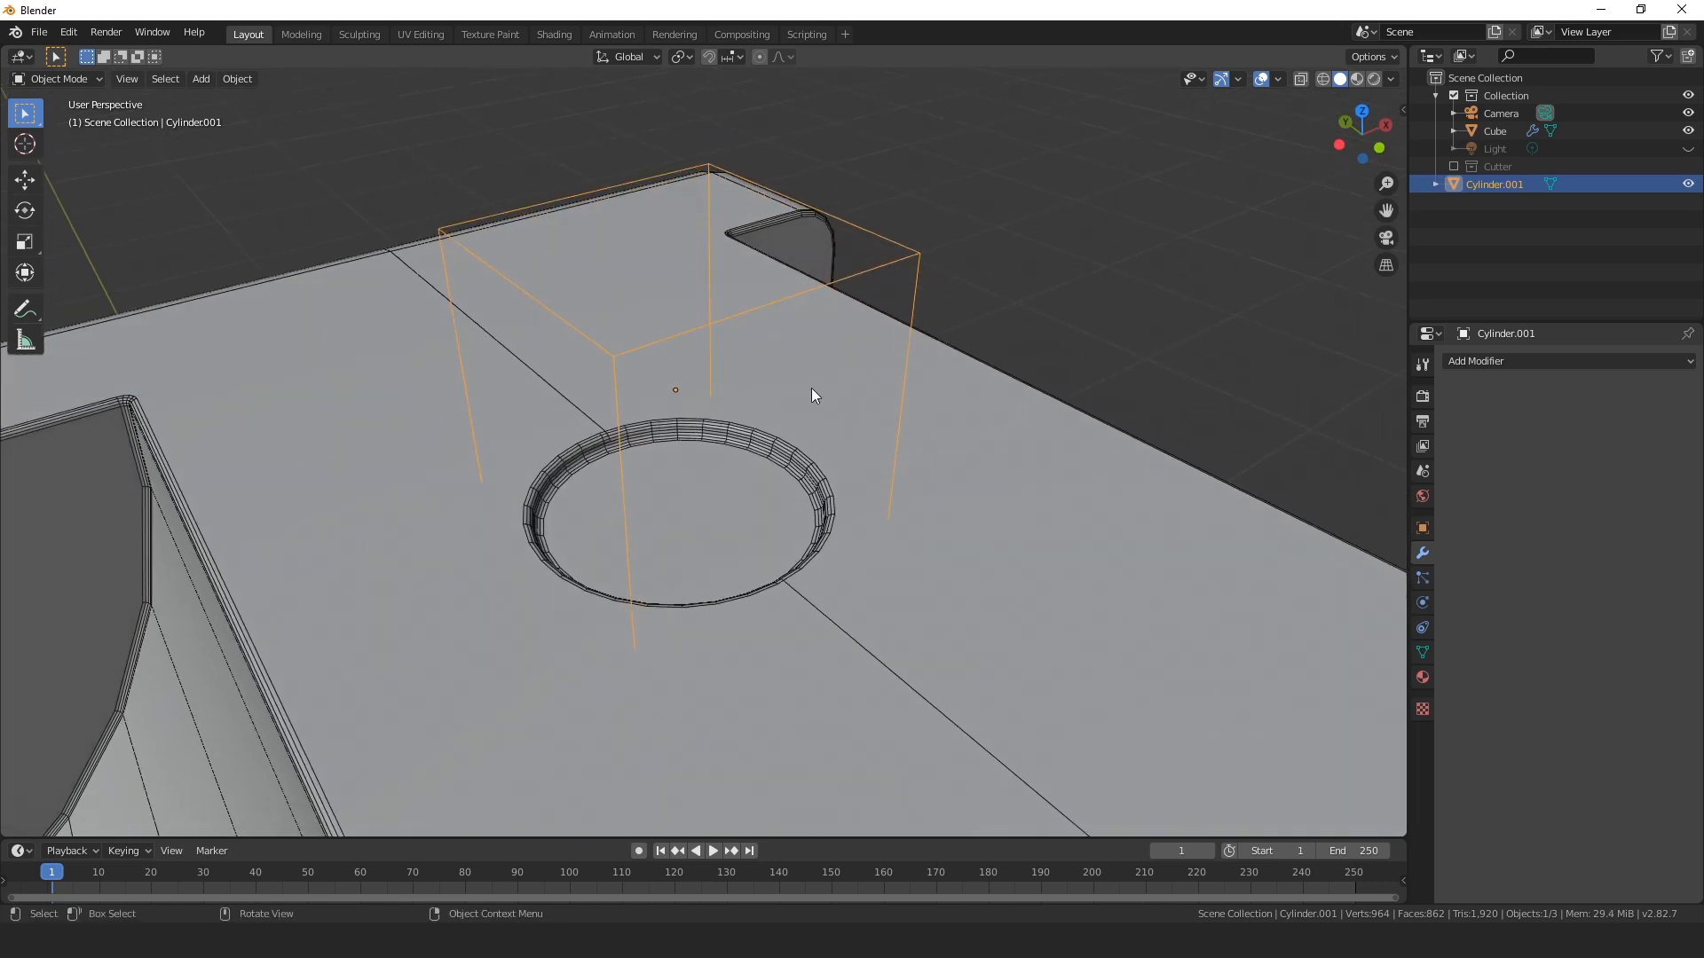
click(749, 305)
key(g)
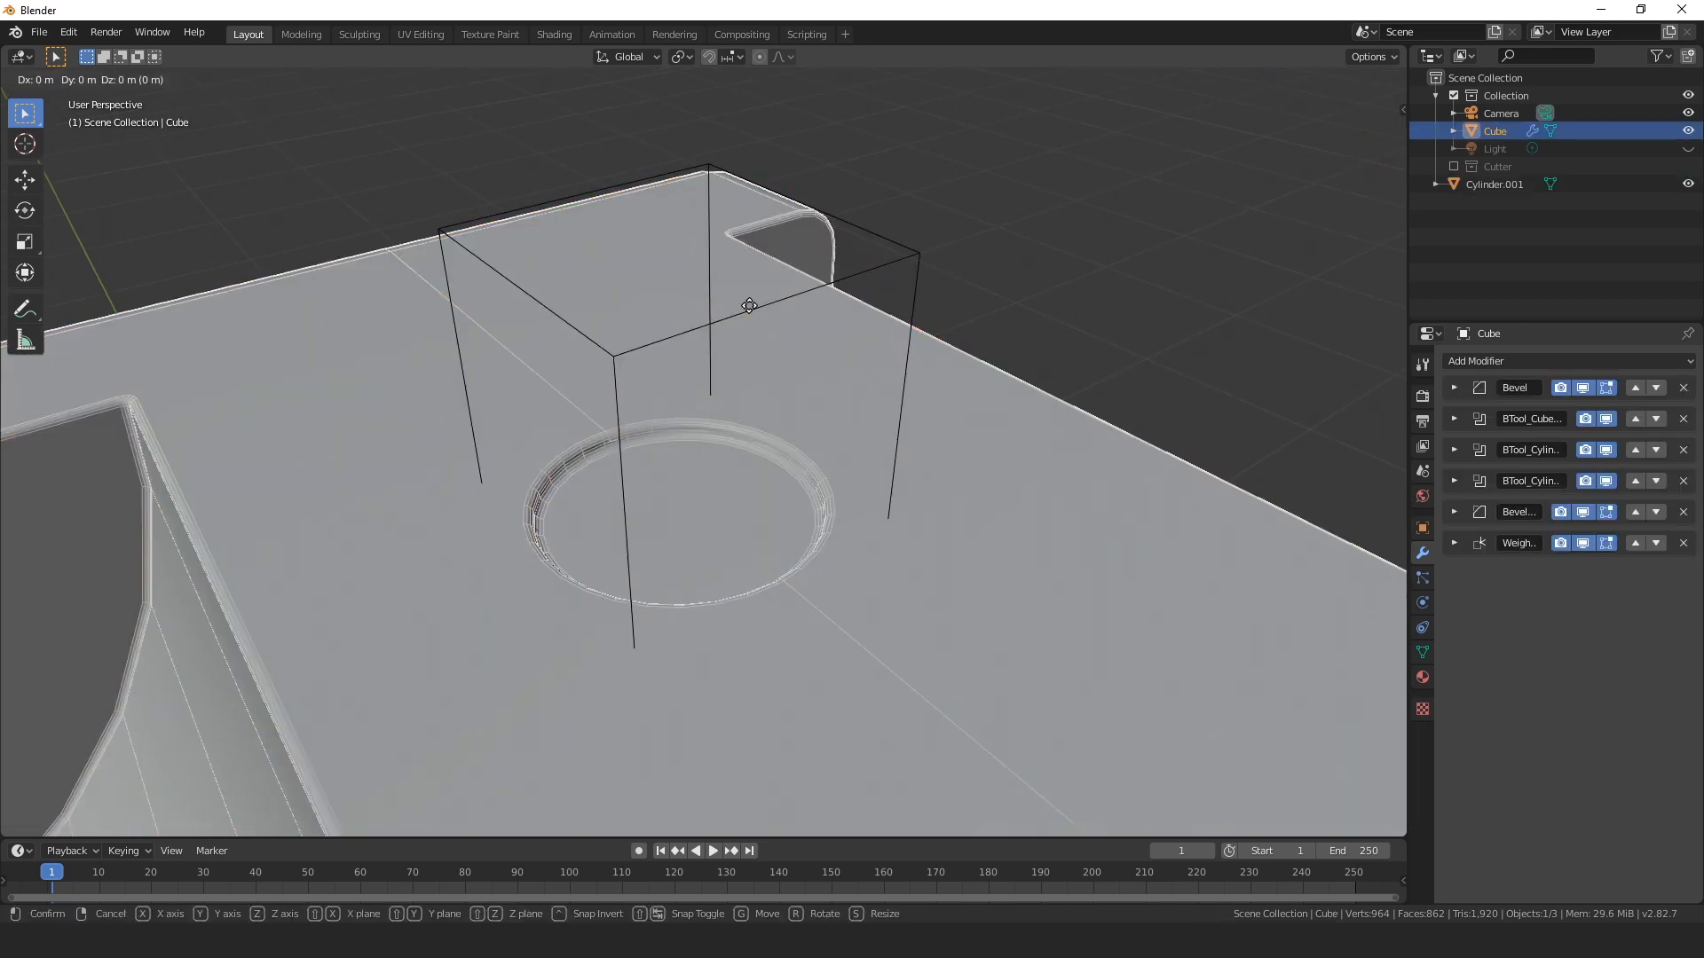
right_click(751, 306)
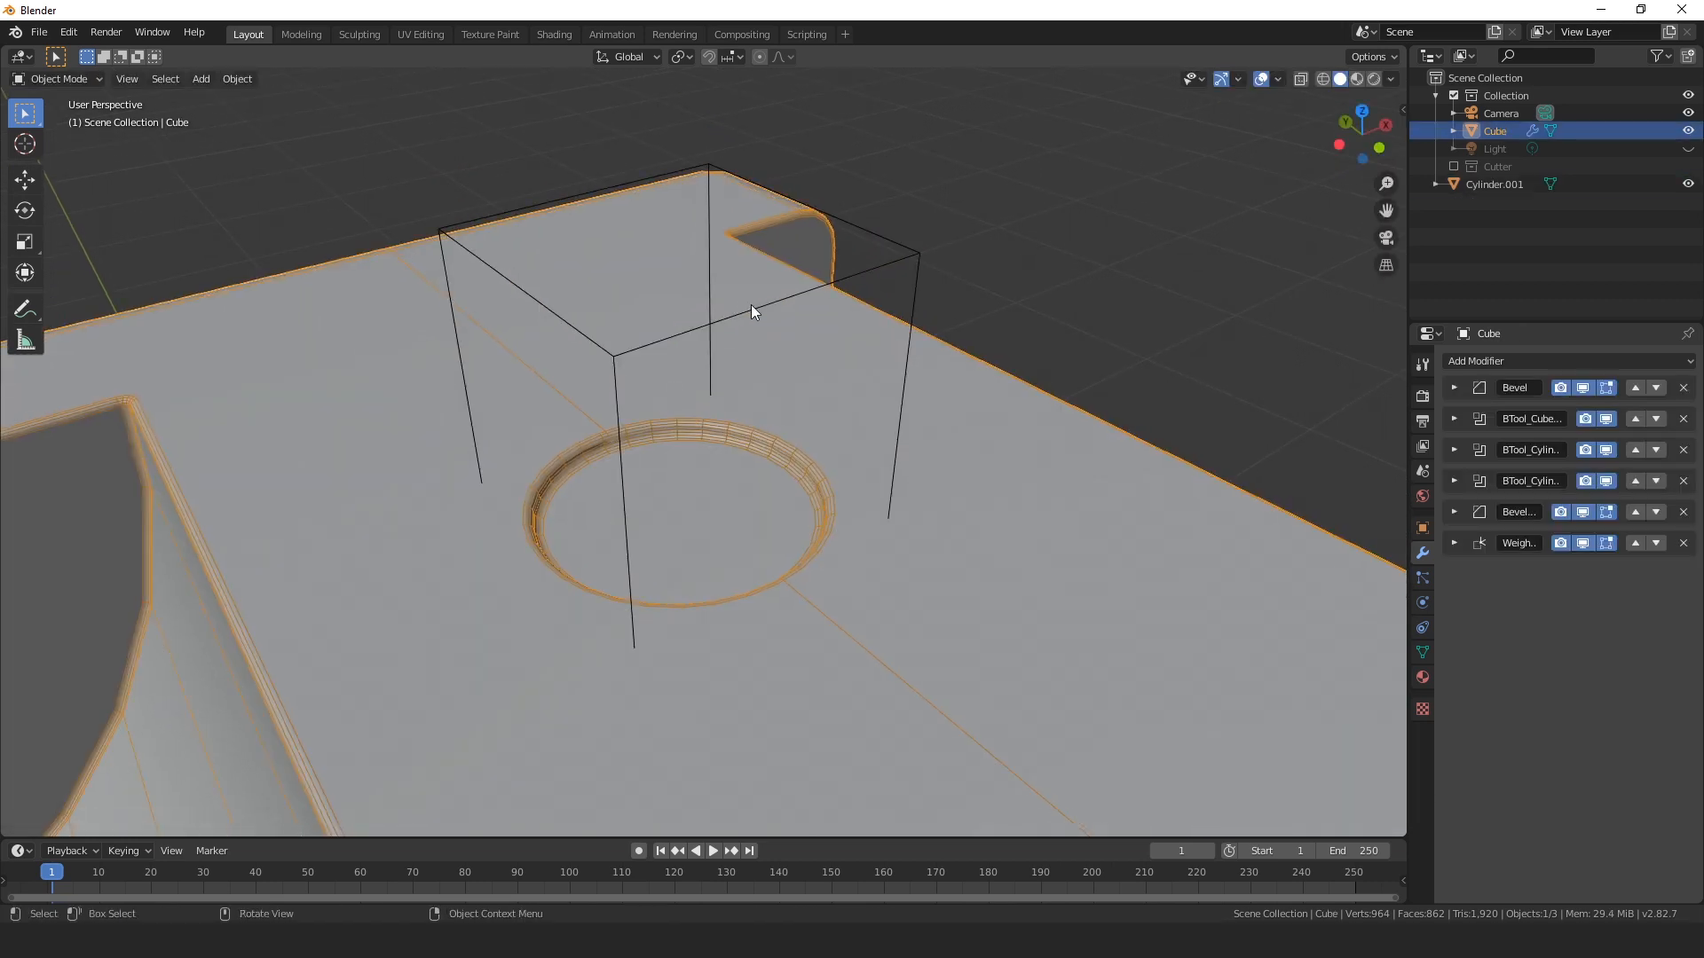
Lower the small cylinder cutter about 0.1 m along Z so that it cuts deeper into the cube's top face.
click(770, 305)
key(g)
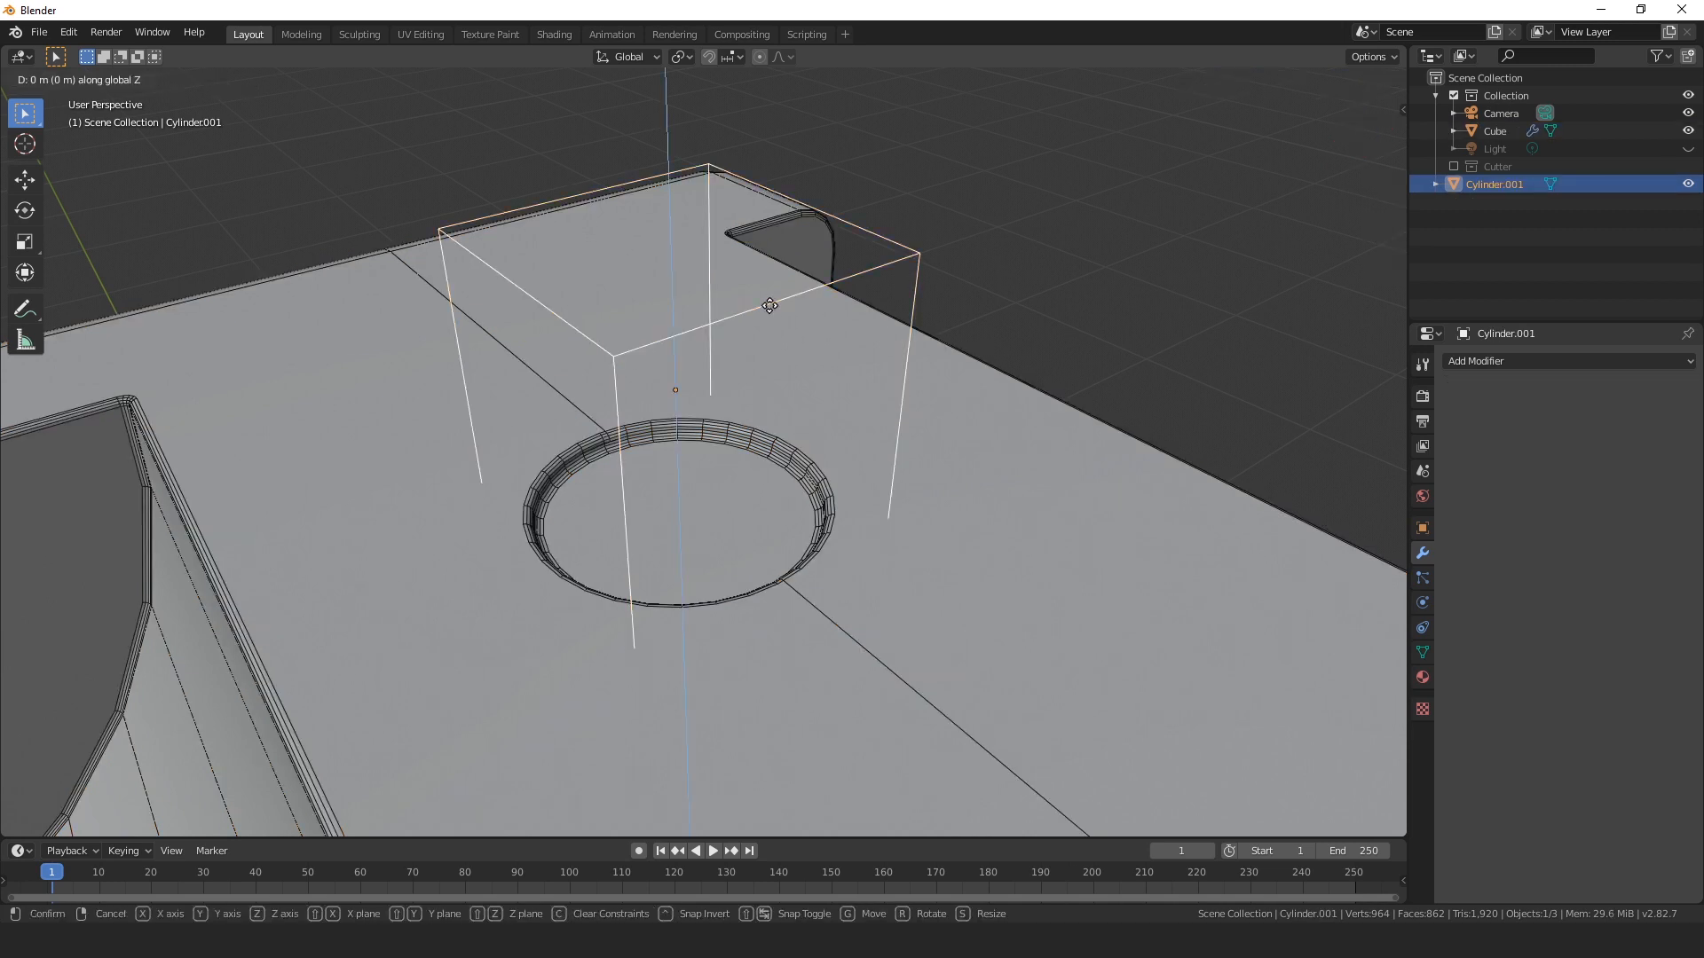
key(z)
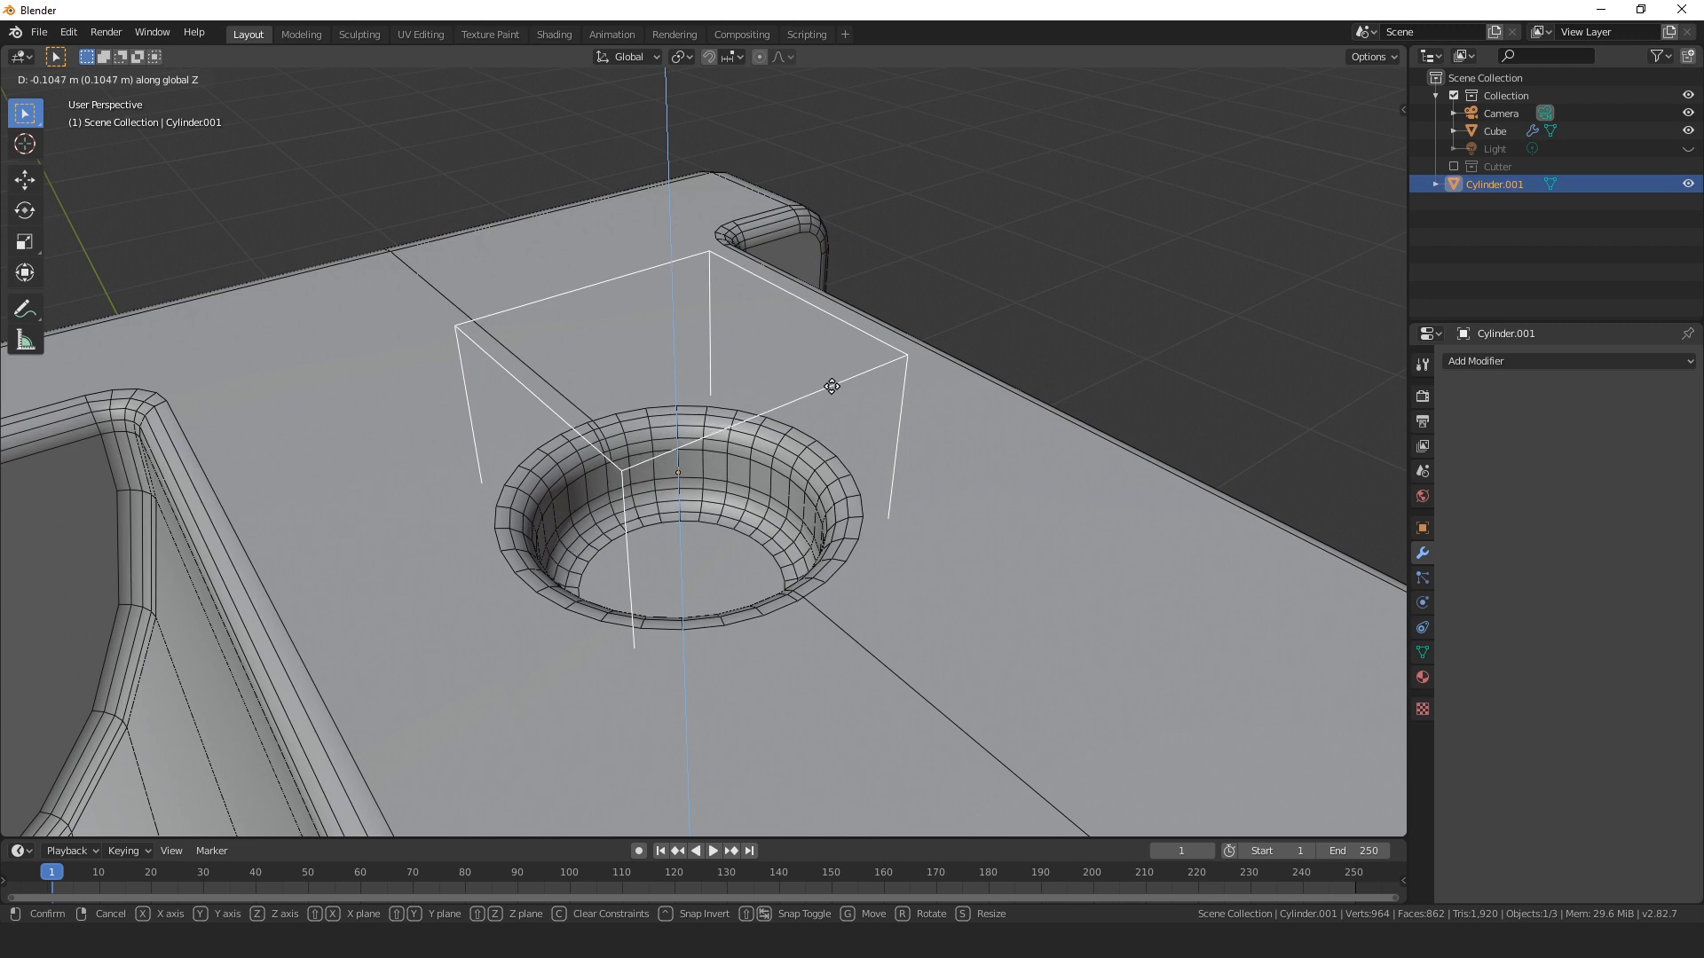
click(832, 386)
Examine the bevelled rim of the round hole, especially where the added edge loop meets it.
scroll(827, 380, down, 4)
mouse_move(827, 380)
middle_down()
mouse_move(790, 353)
mouse_move(850, 396)
mouse_move(834, 390)
middle_up()
scroll(835, 391, up, 2)
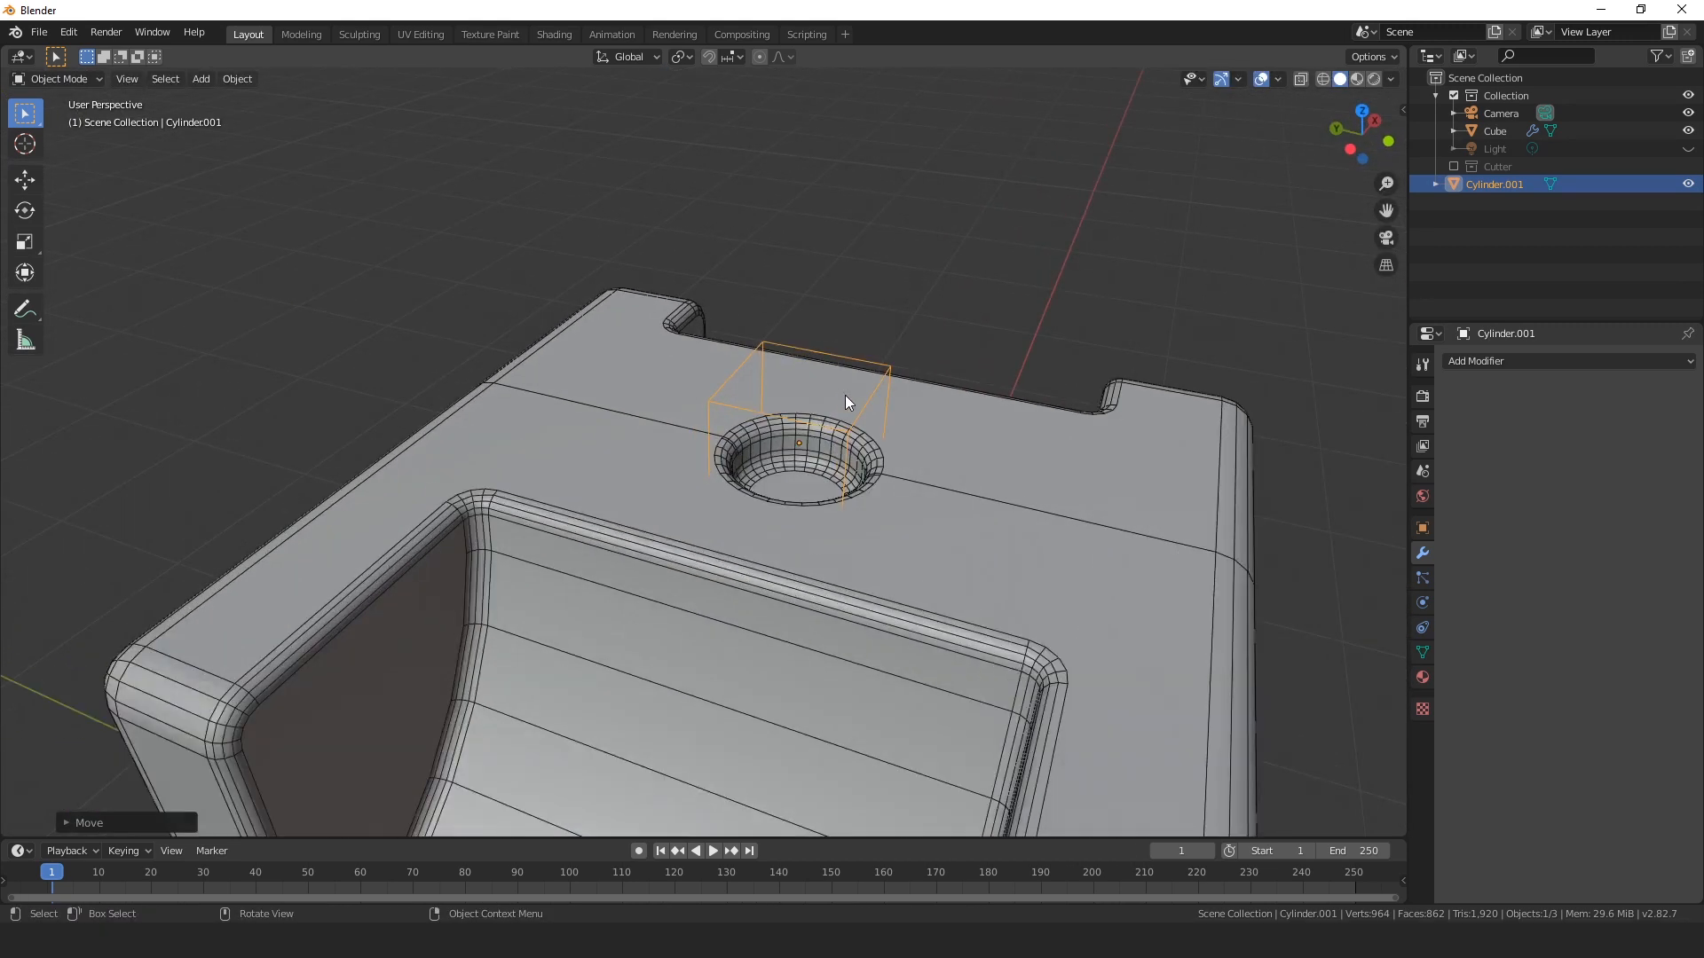
scroll(881, 429, up, 3)
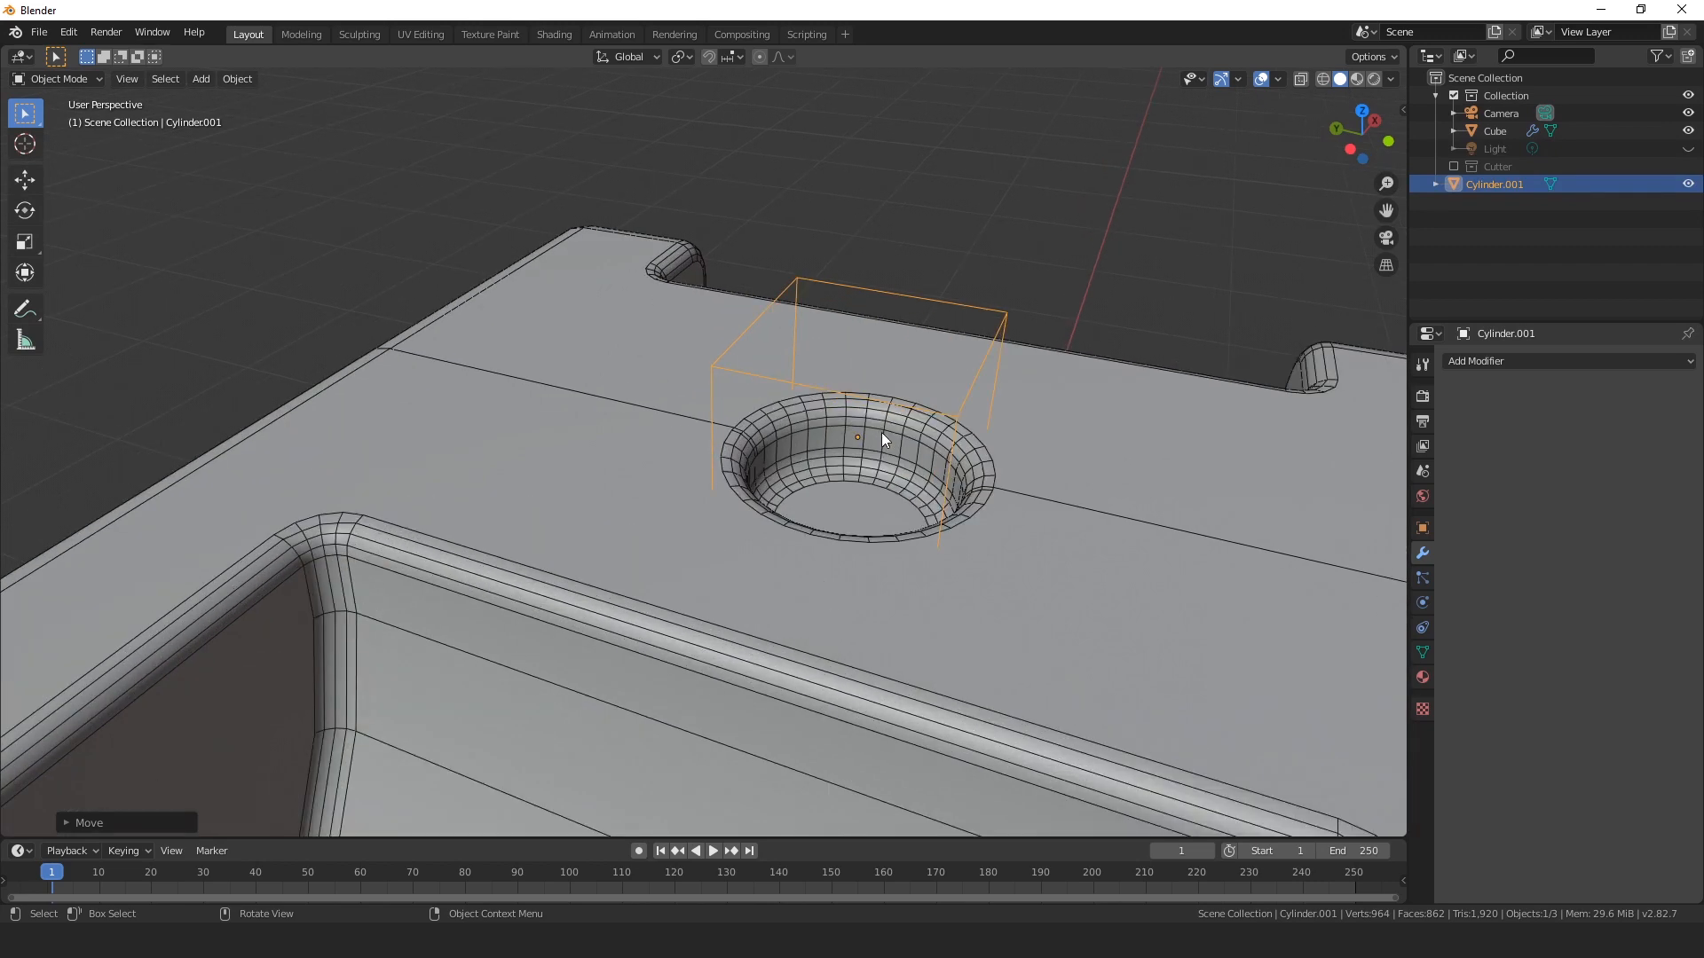
middle_drag(880, 430, 763, 423)
scroll(627, 421, up, 5)
middle_drag(627, 421, 595, 392)
scroll(601, 396, up, 3)
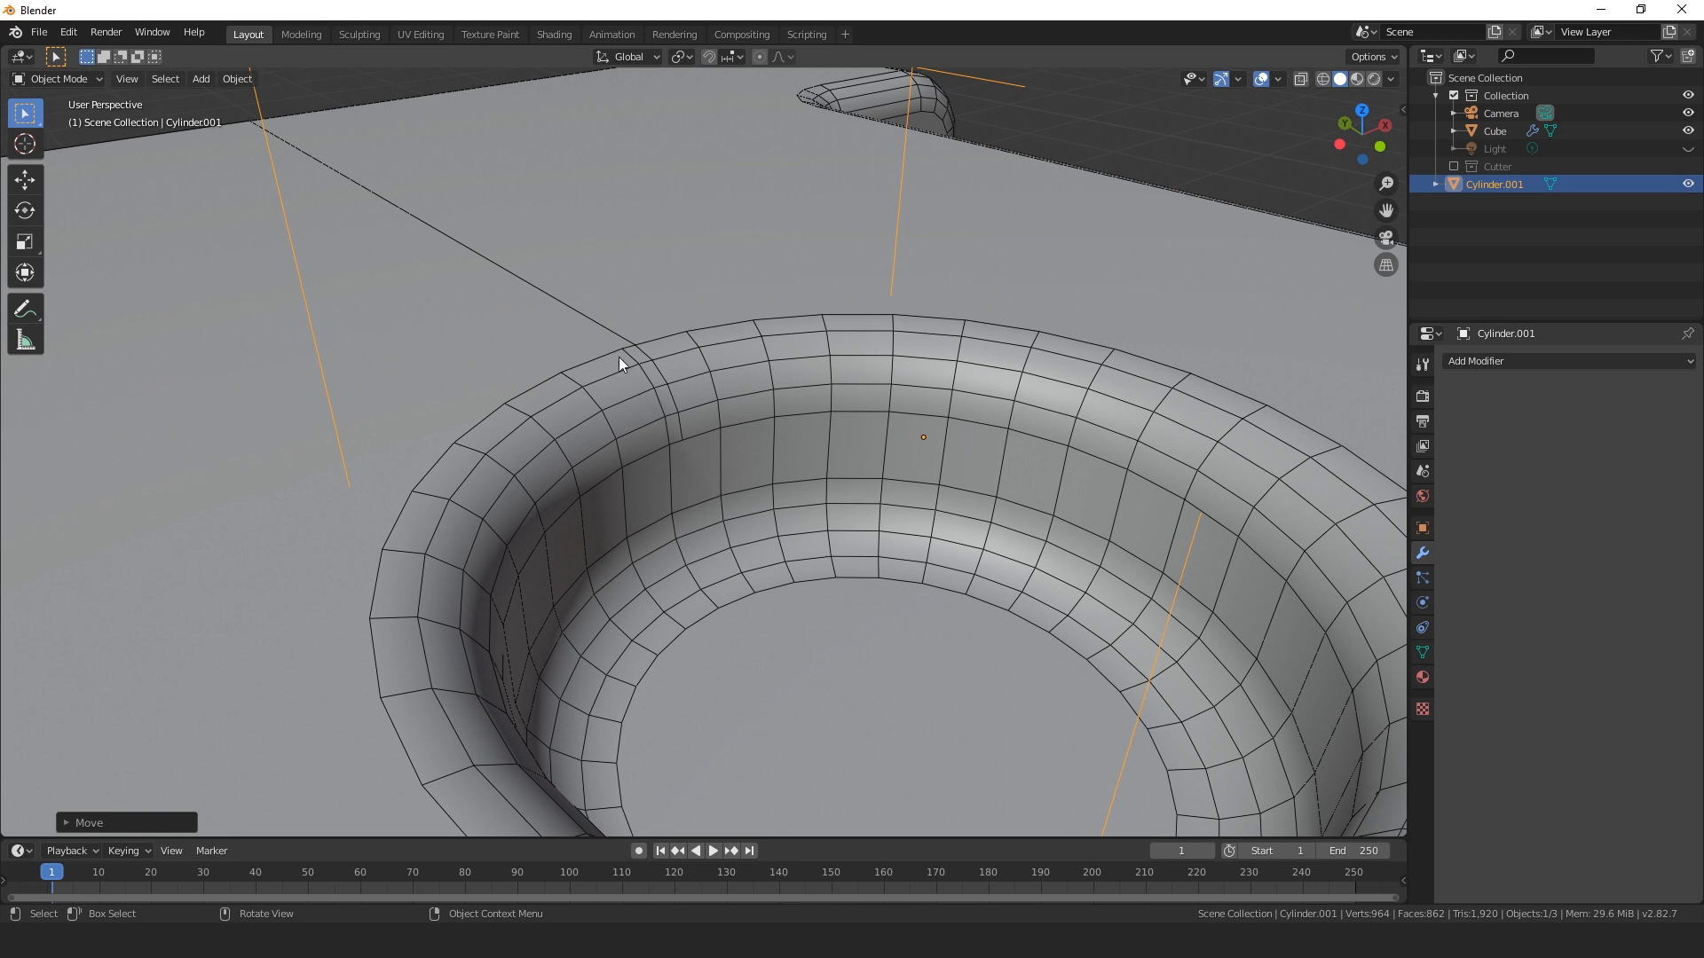
scroll(619, 357, down, 4)
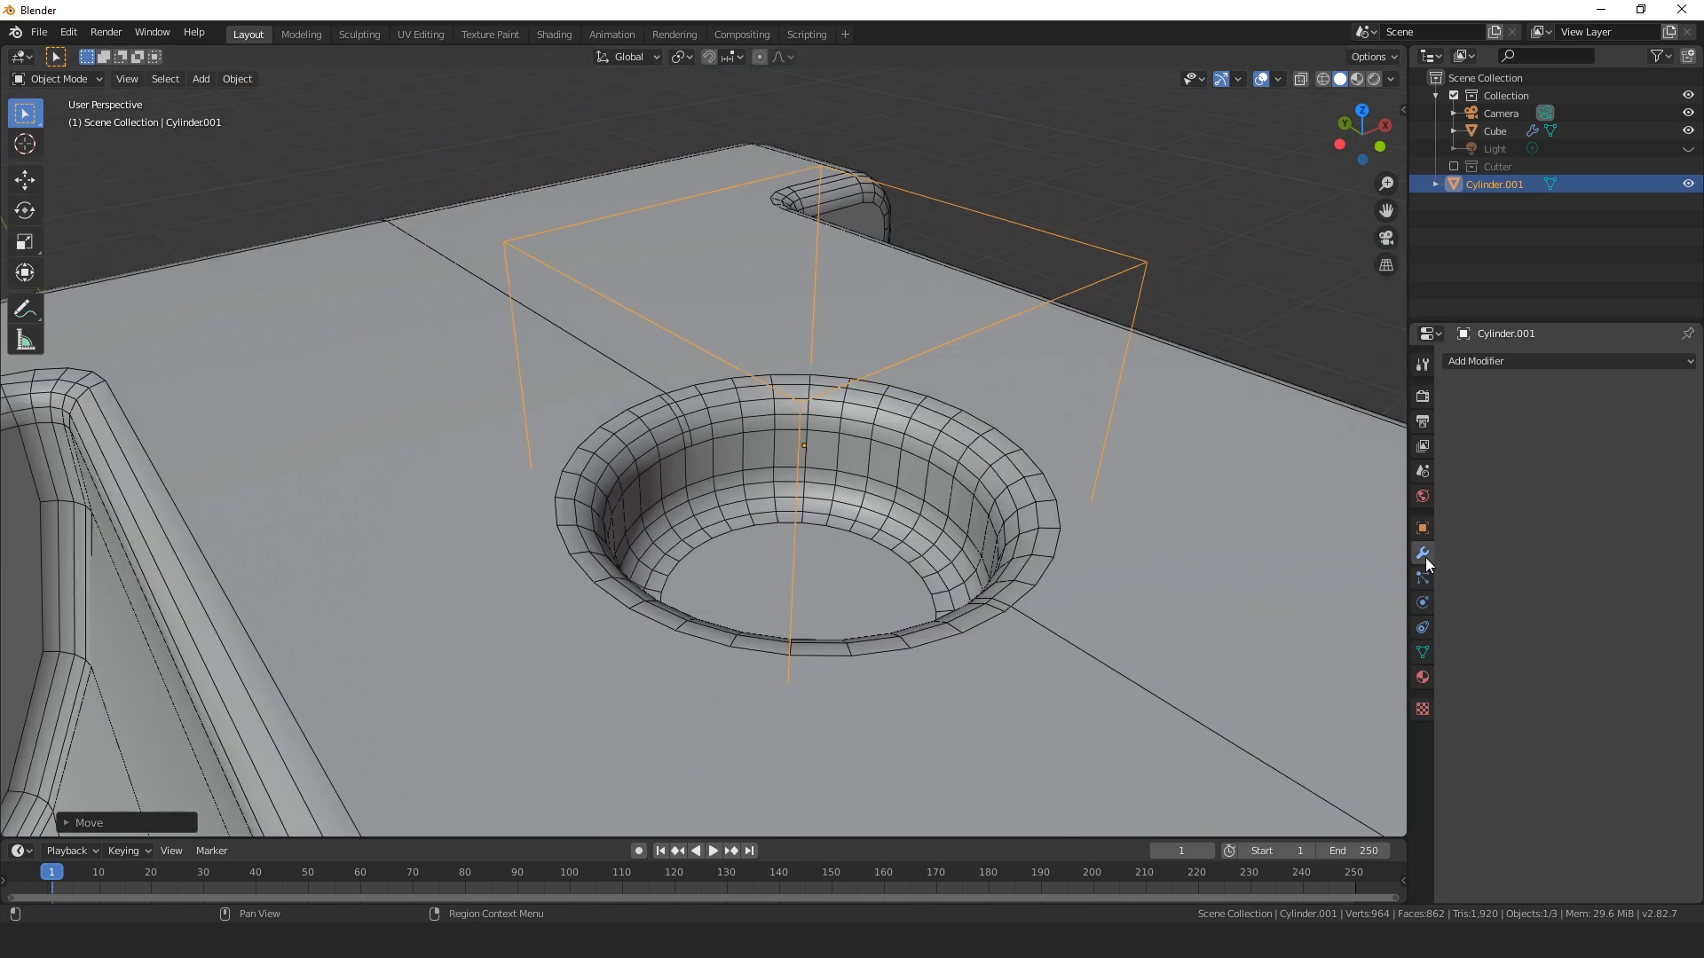
Add a Weld modifier to the cube and place it directly before the second Bevel modifier in the stack.
click(1152, 542)
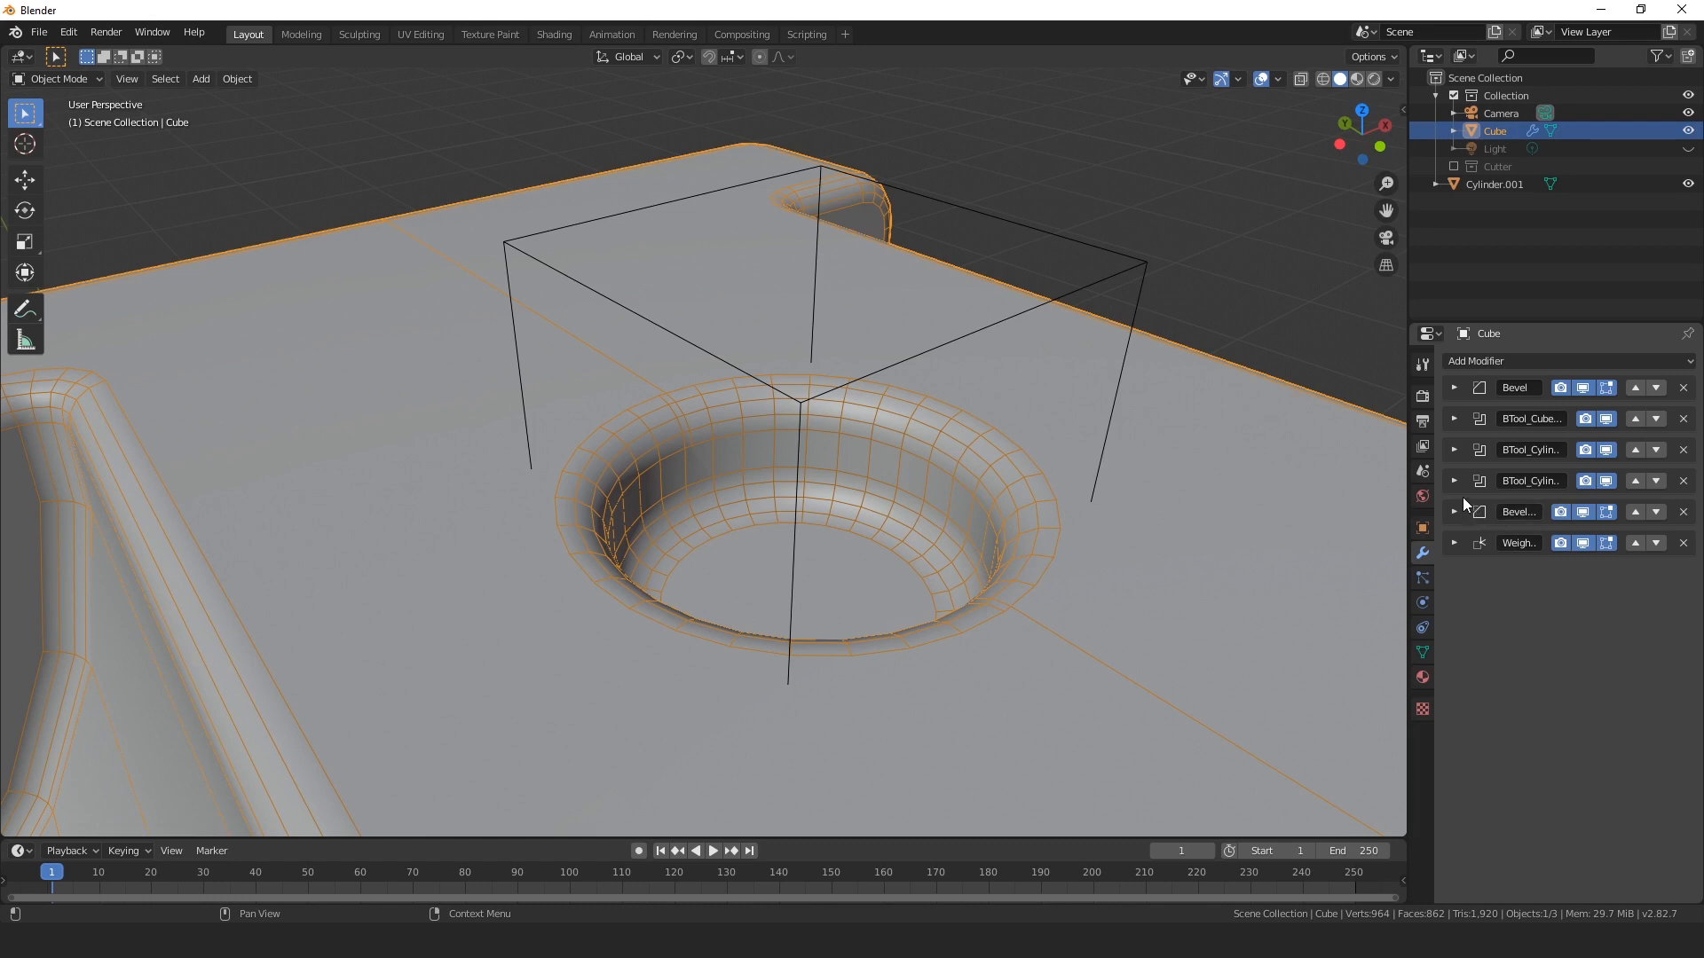
click(1501, 361)
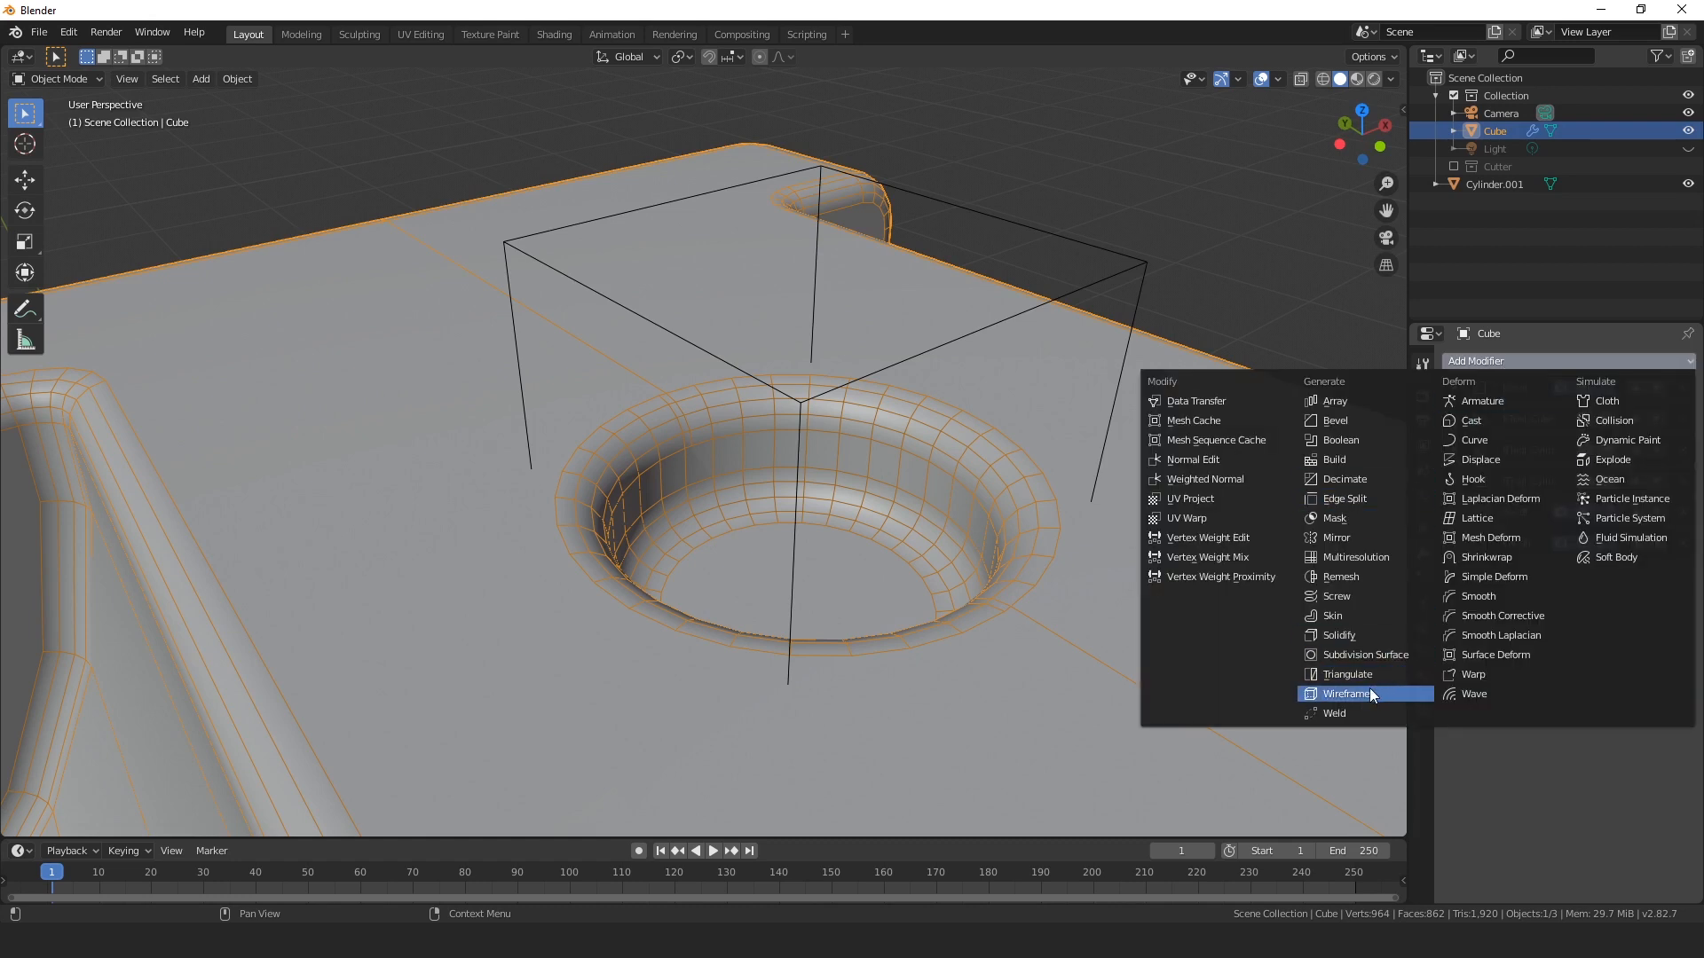
click(1344, 712)
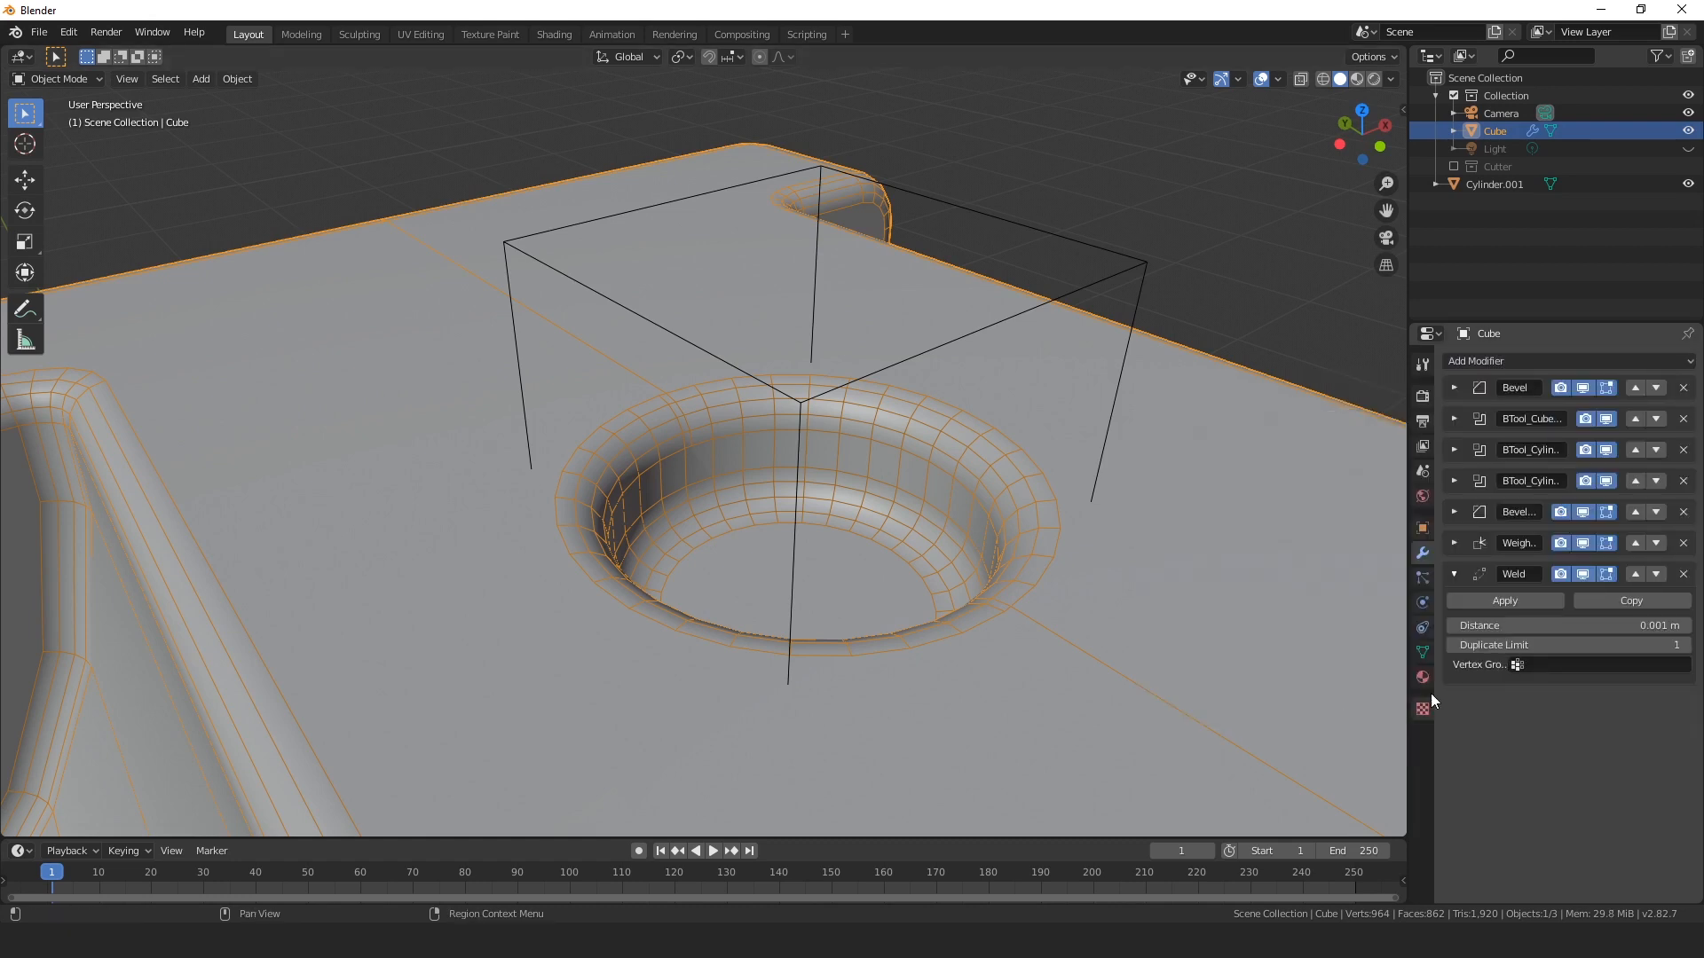
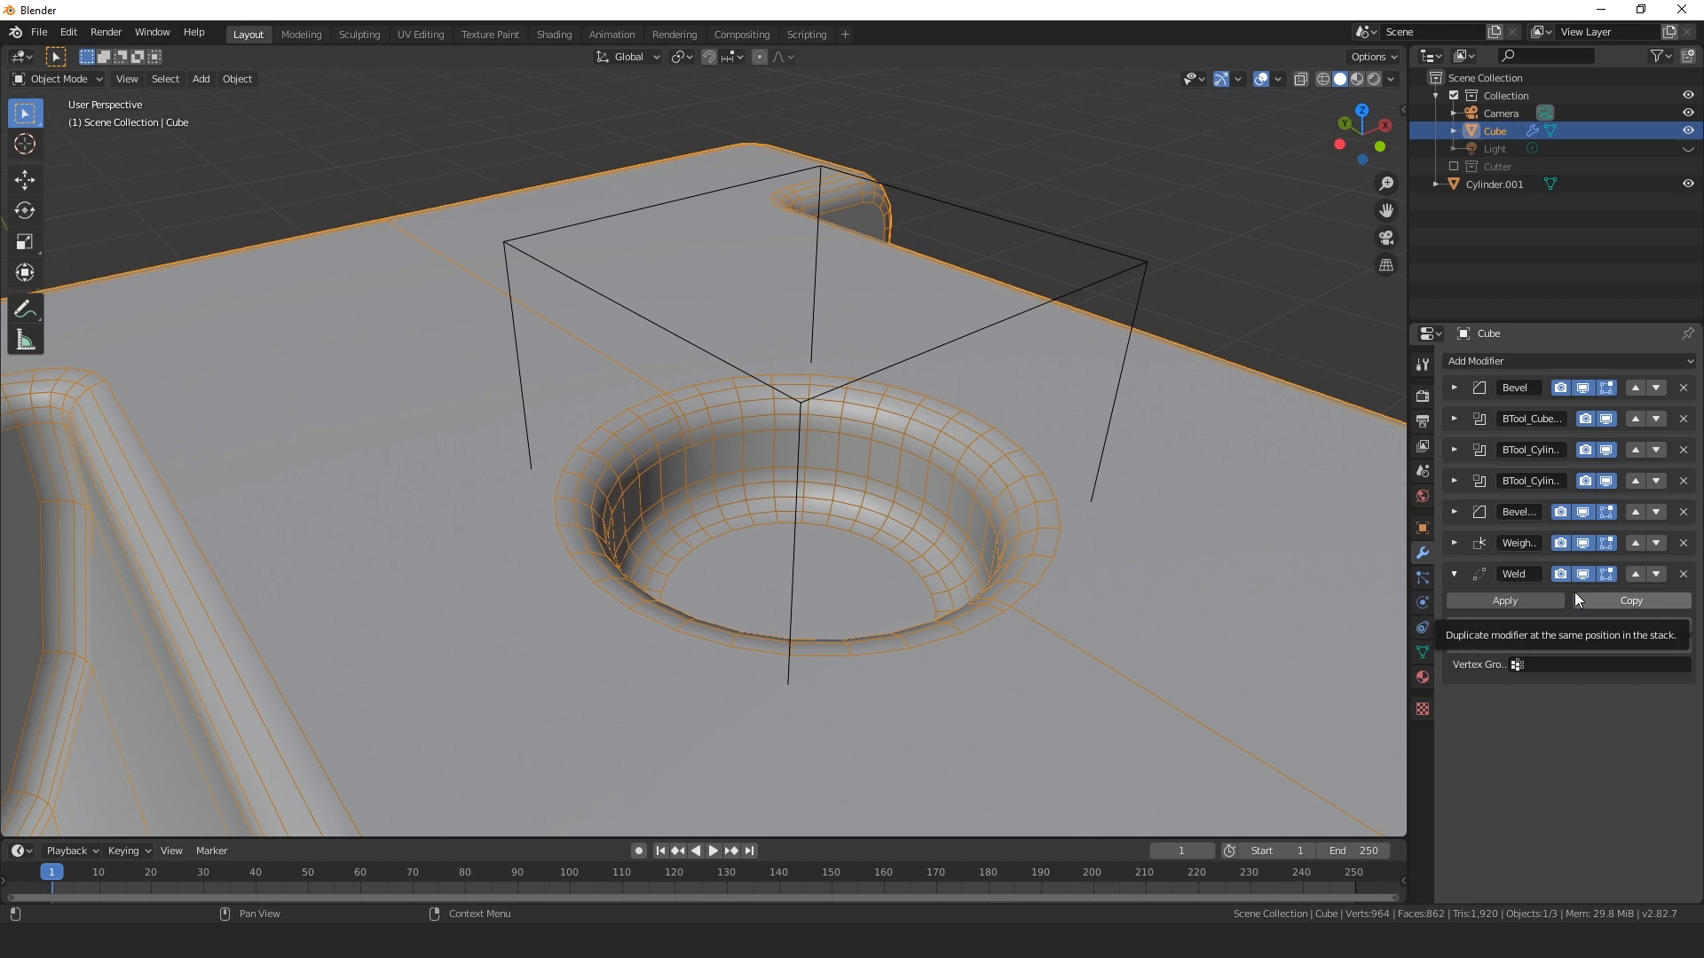
click(1455, 575)
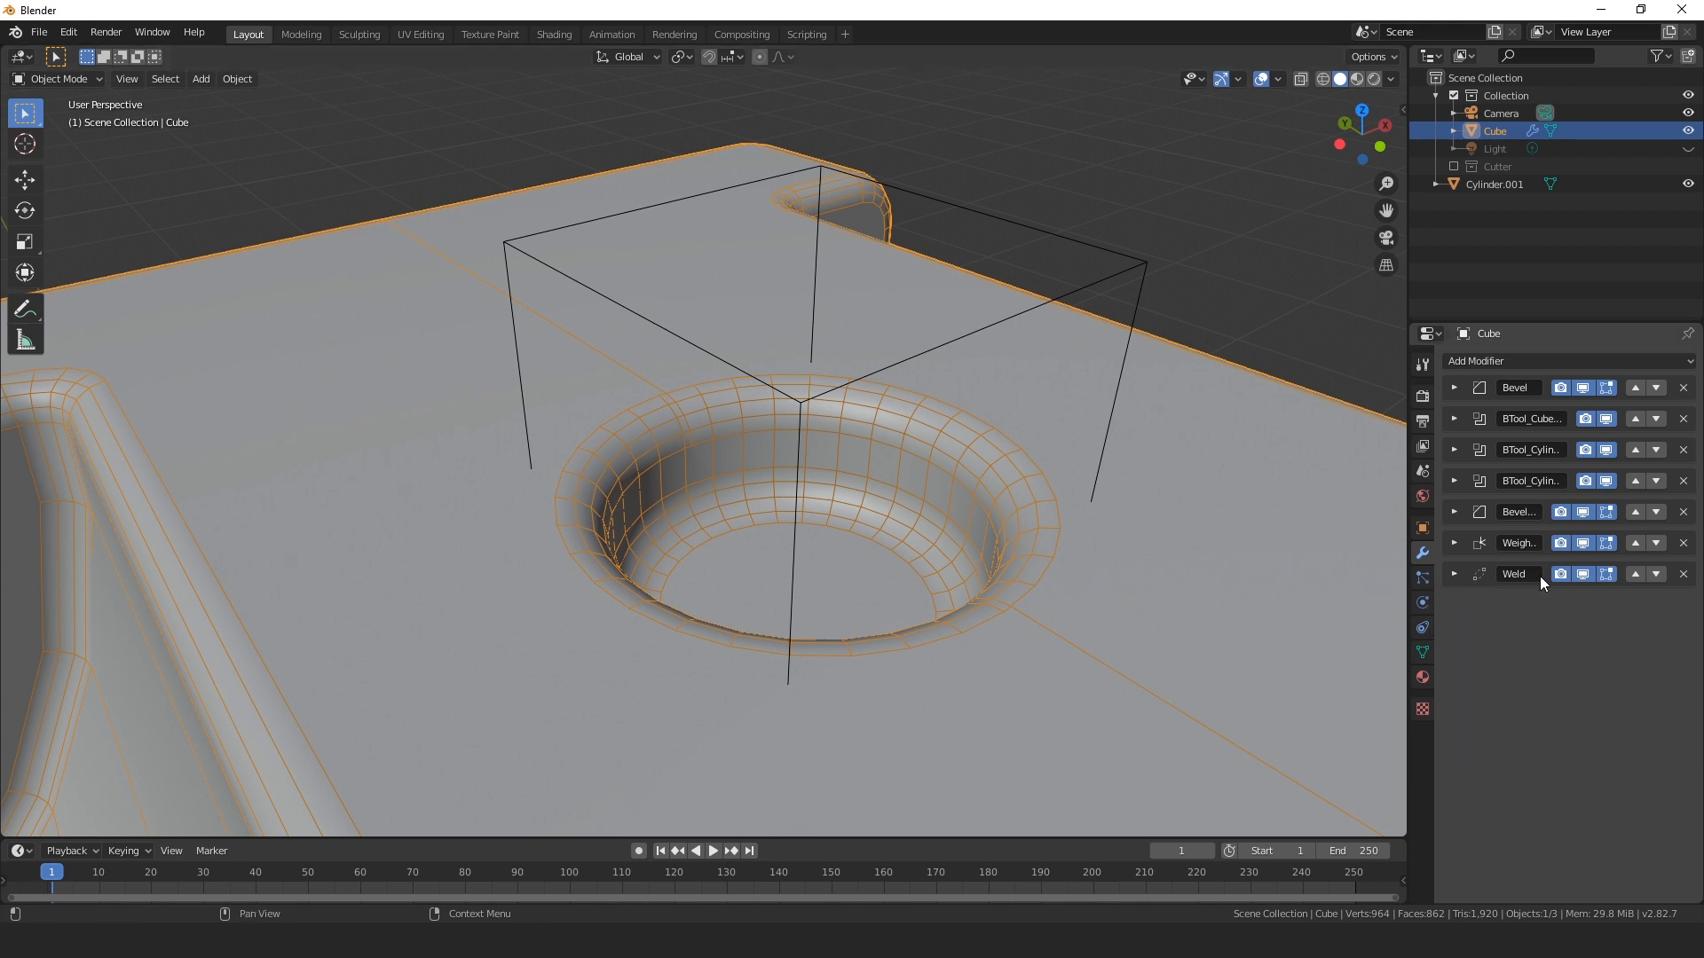
click(1636, 574)
click(1636, 544)
Set the Weld modifier's merge distance to 0.0089 m and check the edges around the round hole.
click(1454, 512)
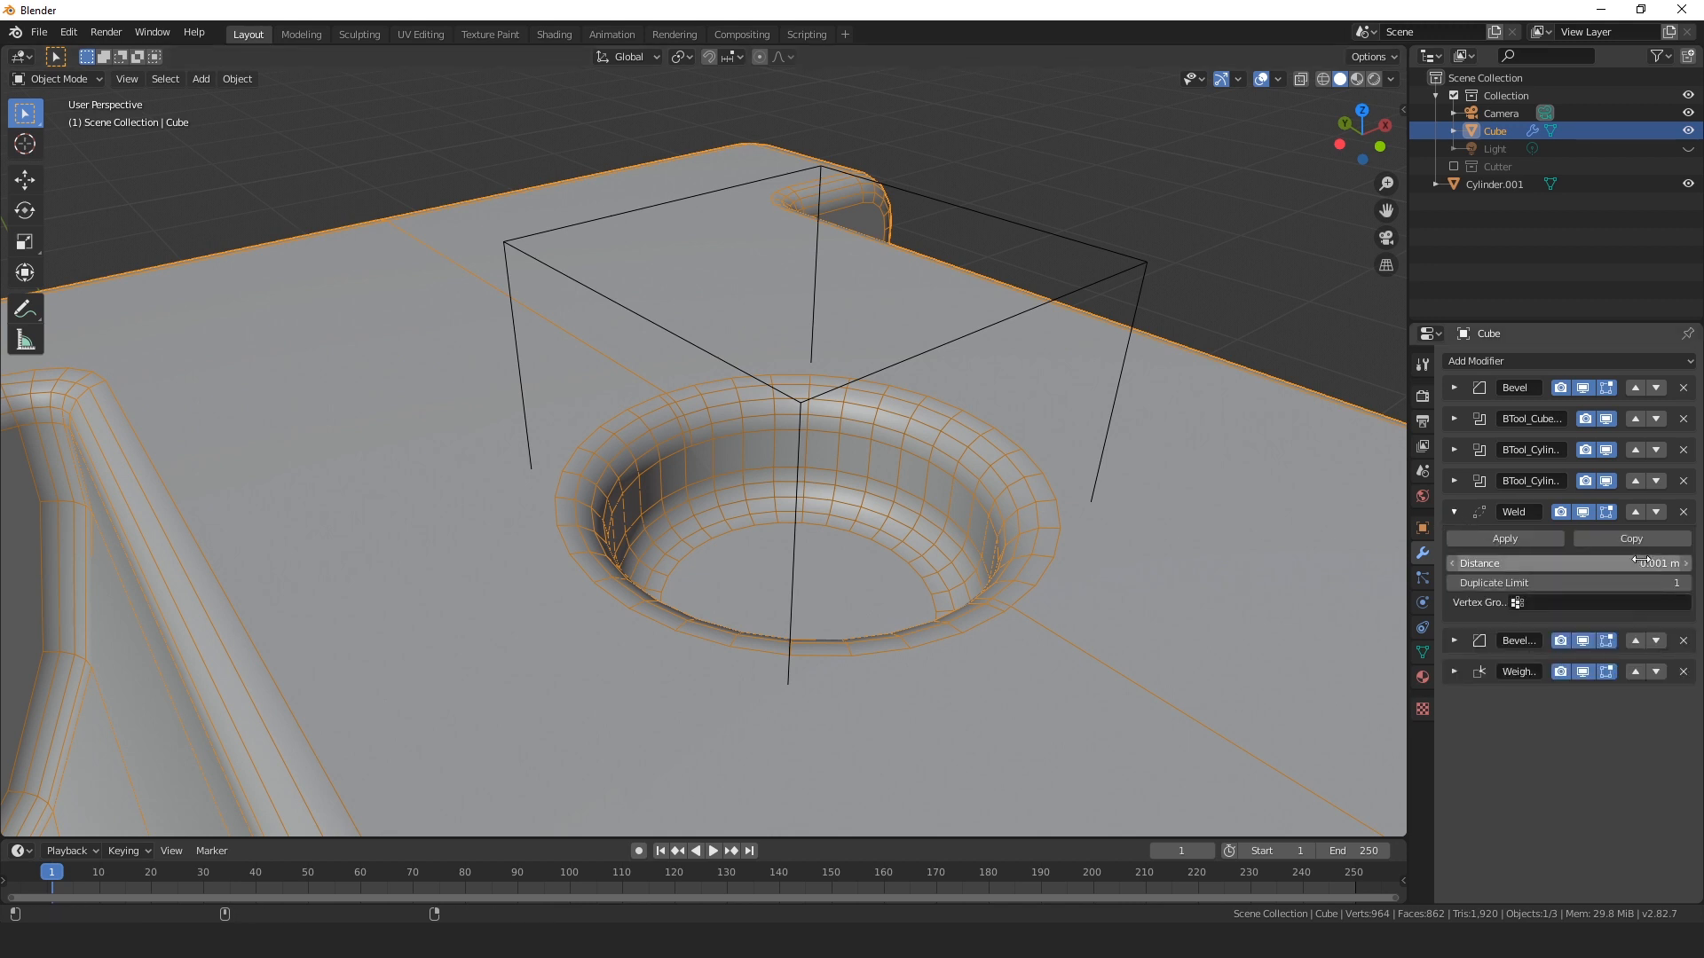
drag(1568, 563, 1621, 563)
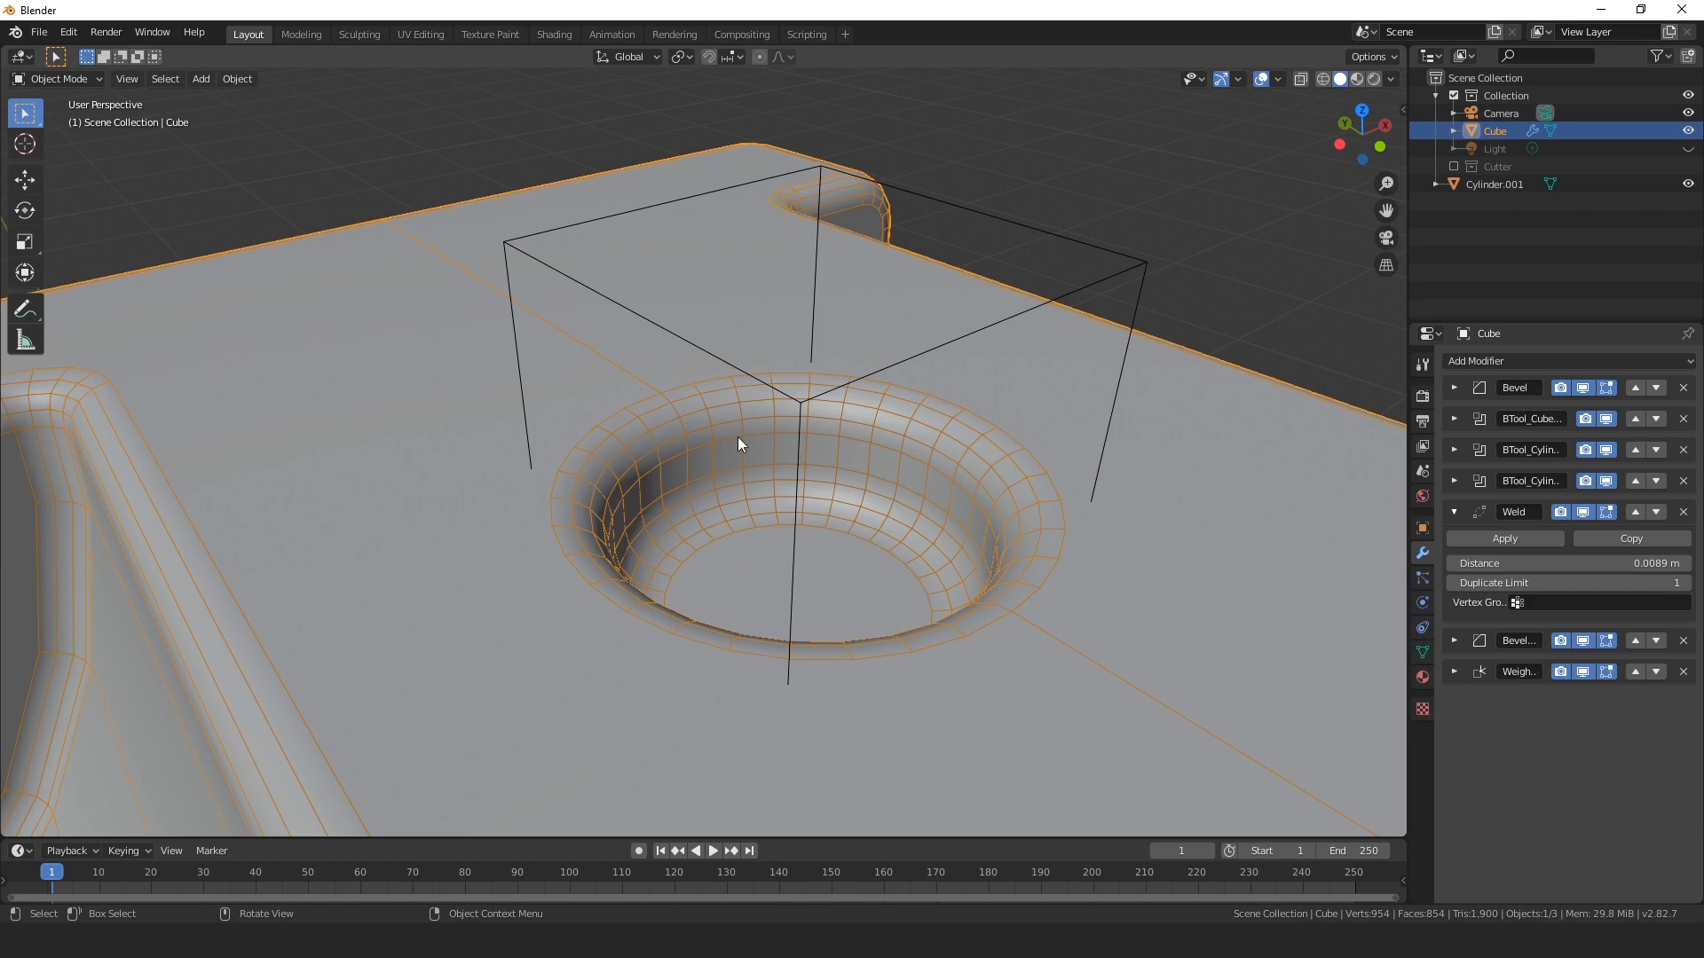
scroll(679, 391, down, 6)
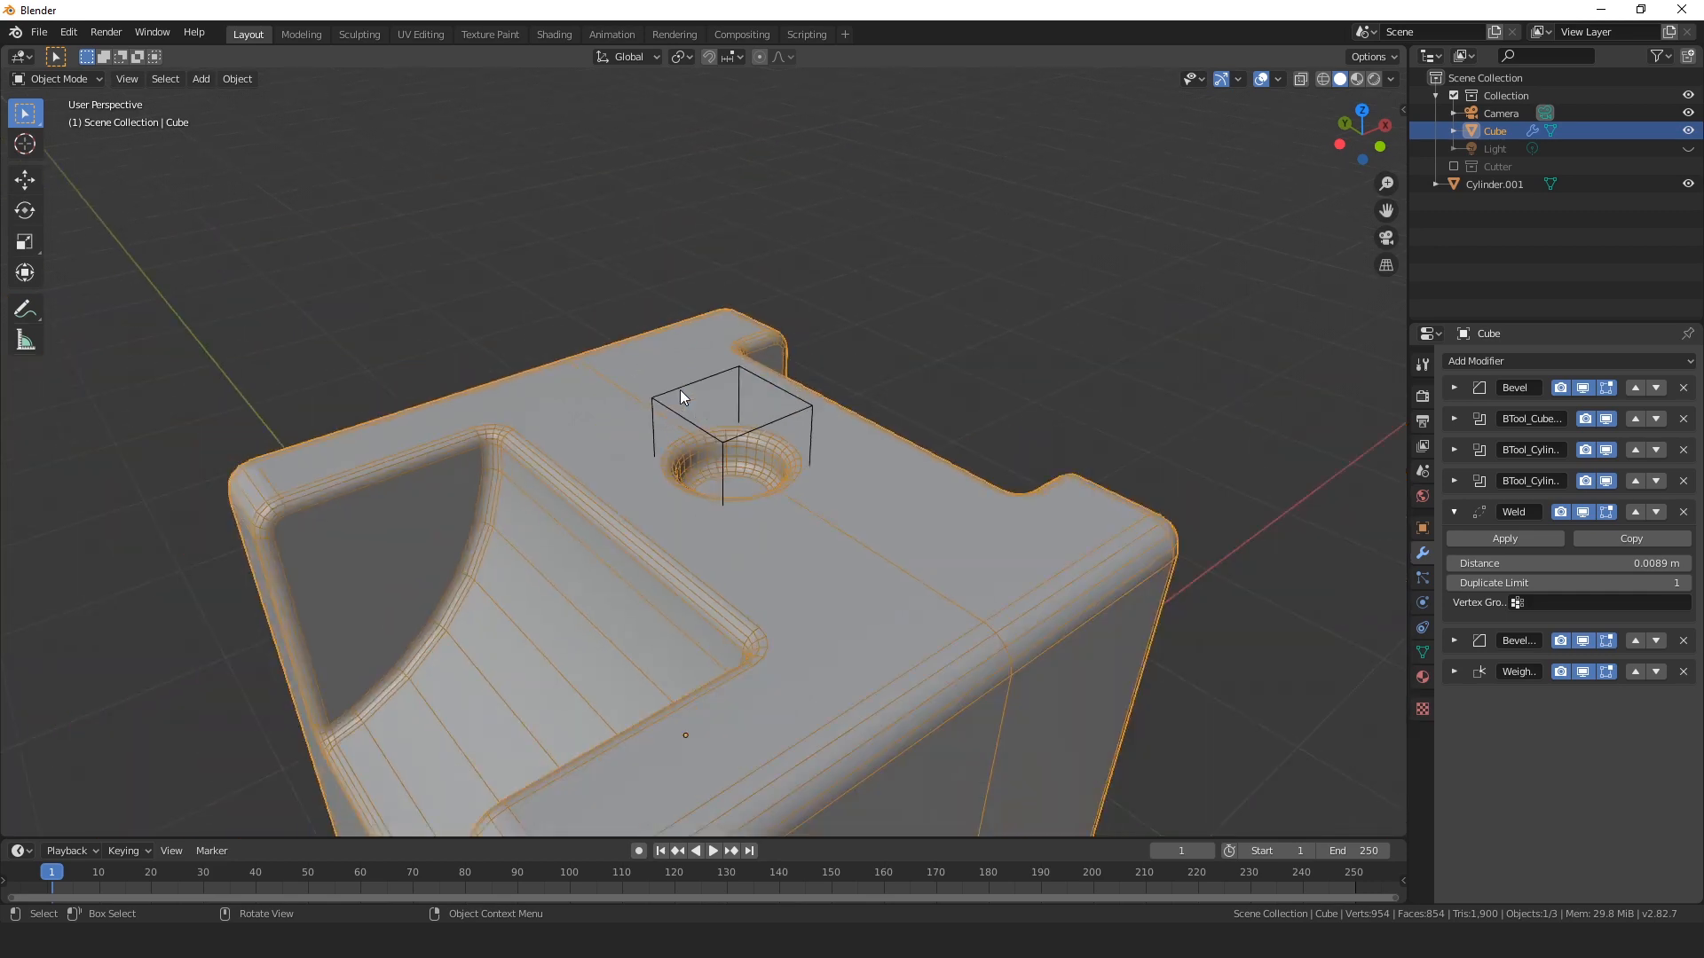
scroll(727, 471, up, 4)
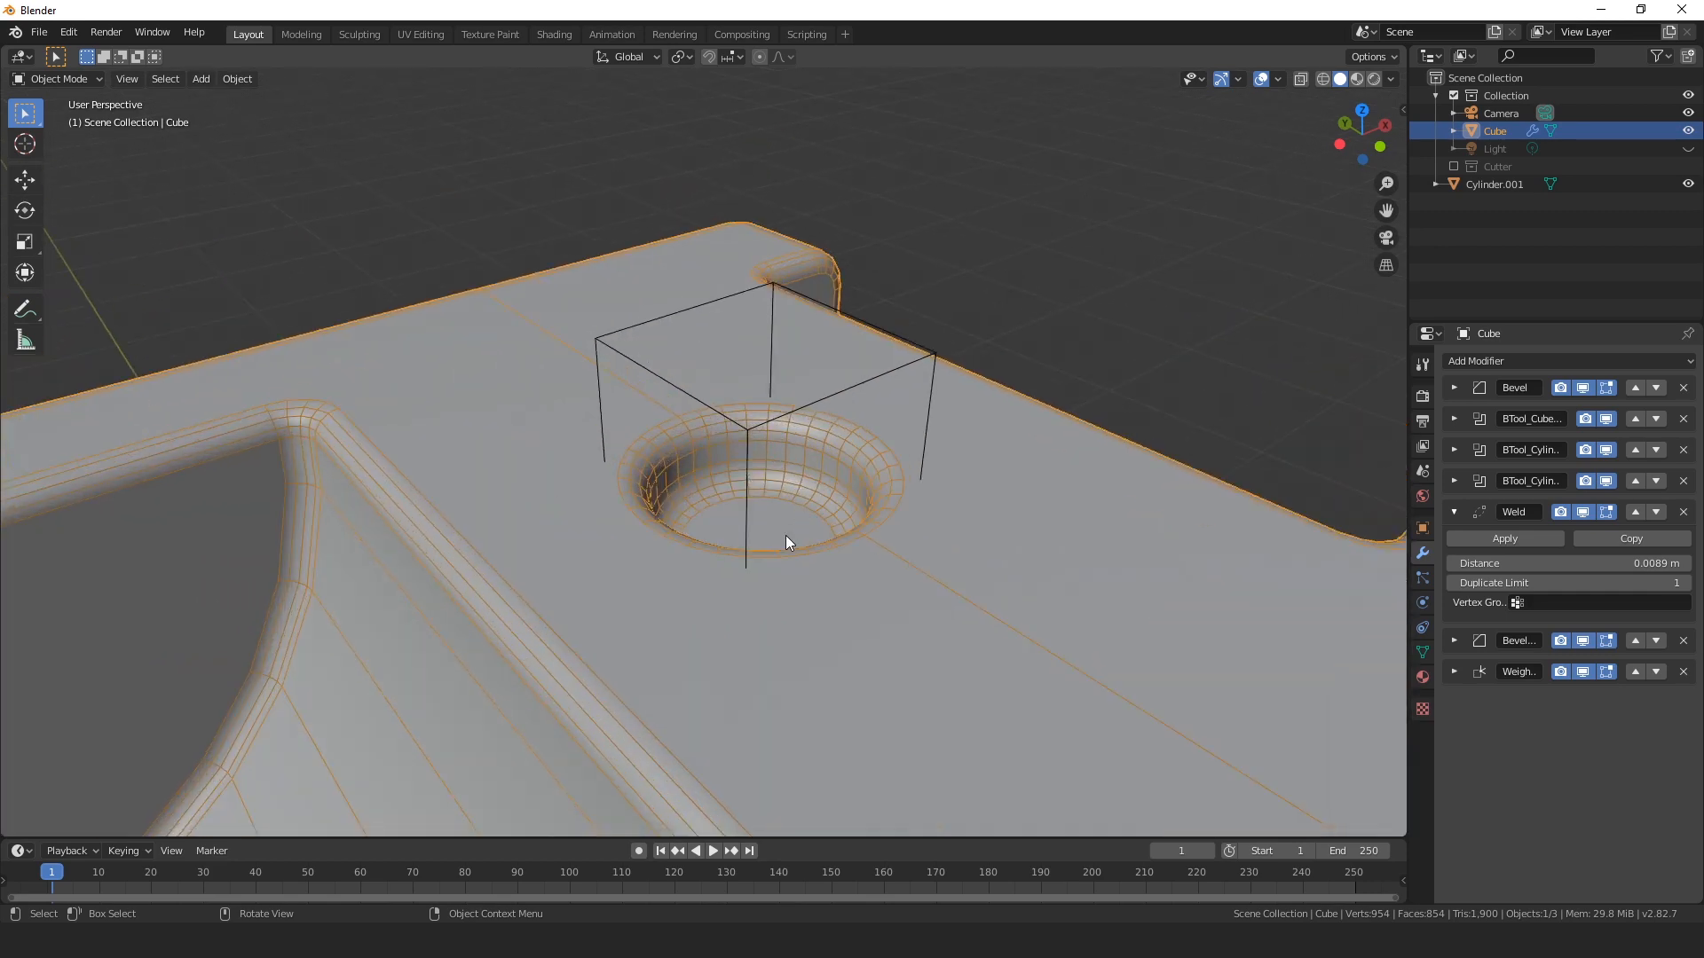
scroll(785, 535, up, 2)
middle_drag(833, 526, 826, 489)
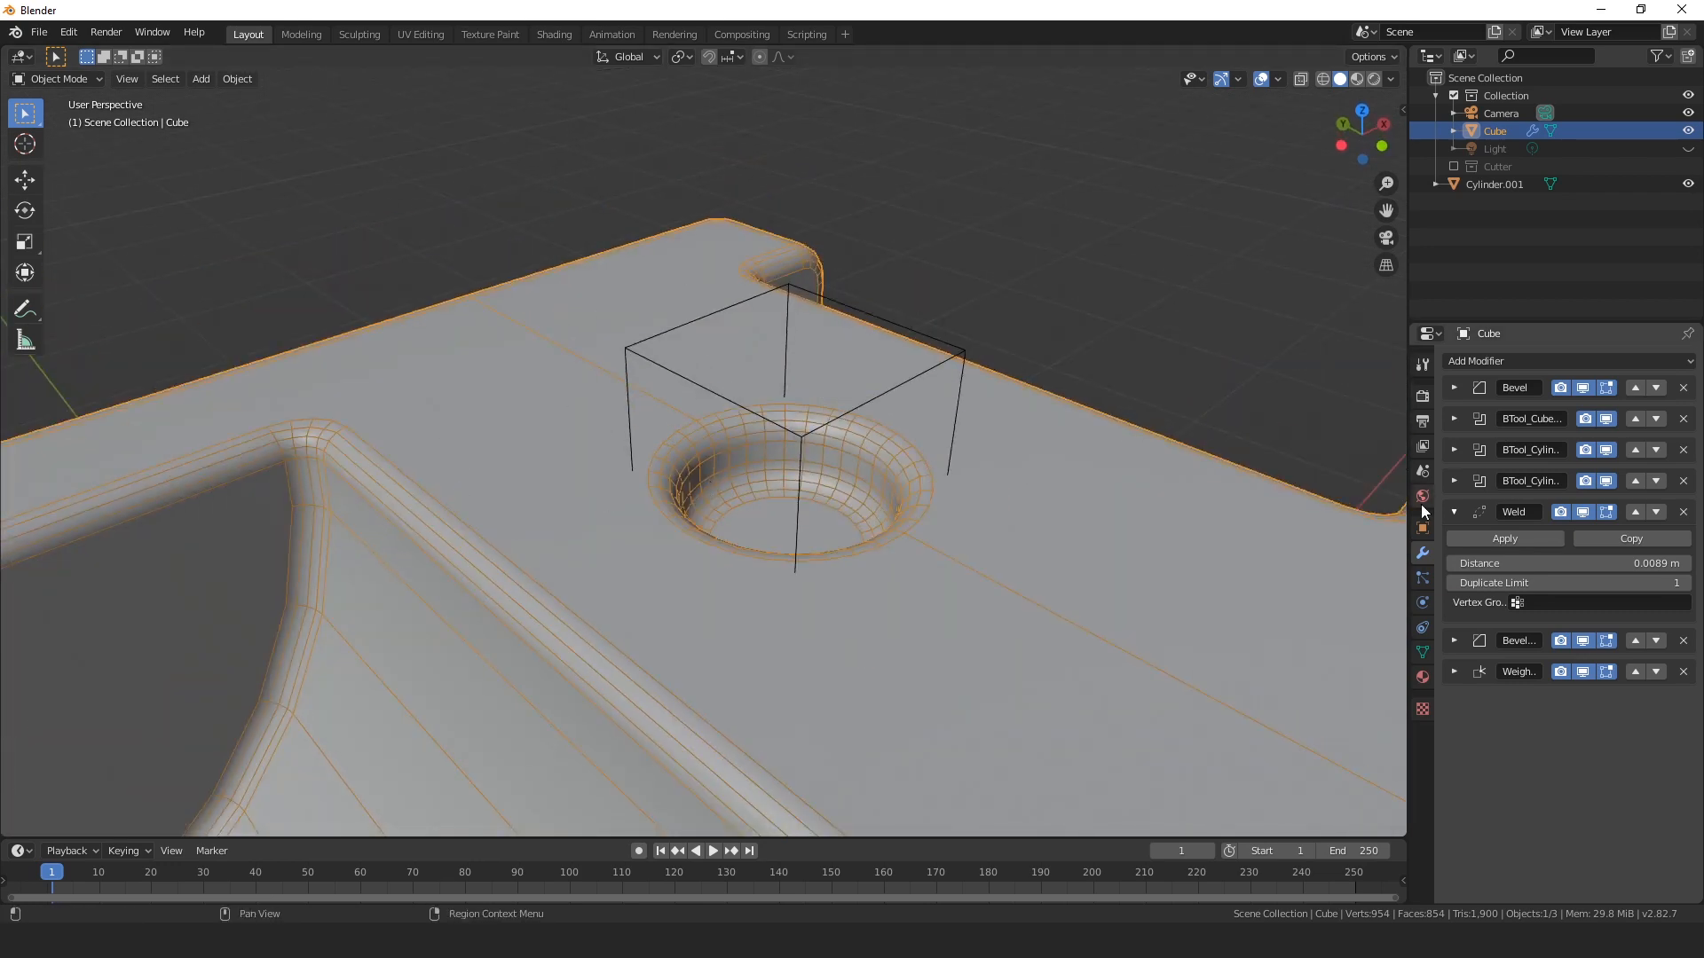
click(1452, 512)
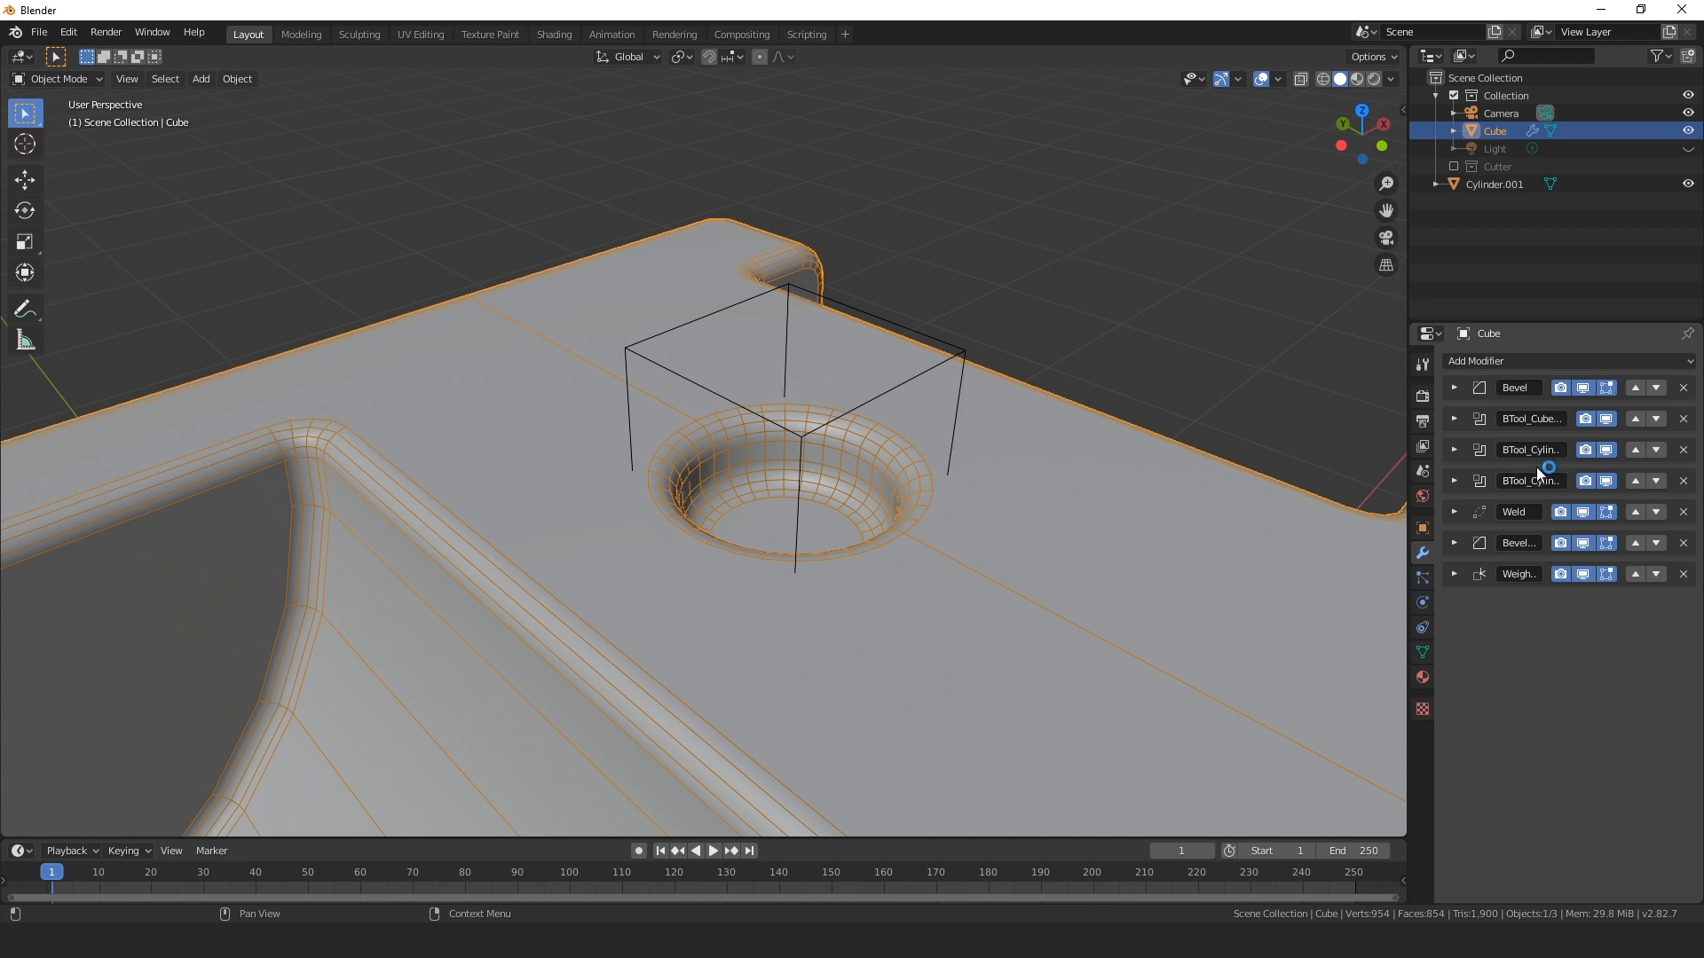
Move the cube's second Bevel modifier up two places, ahead of the last cylinder boolean.
click(932, 360)
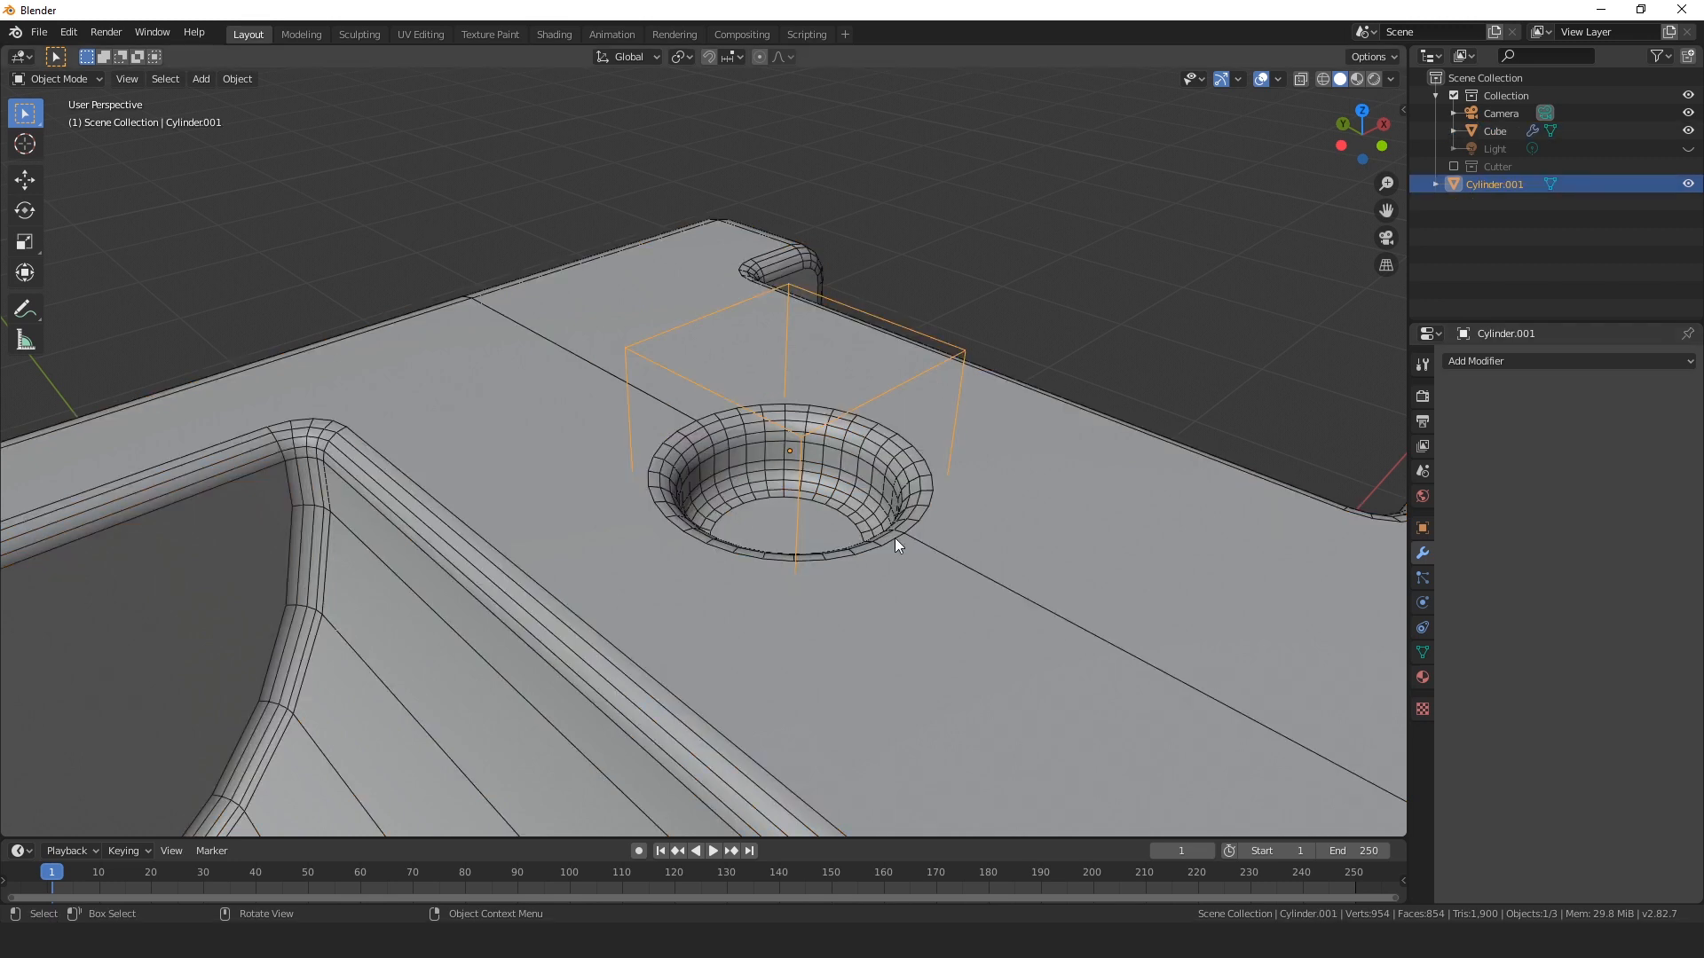
click(1073, 532)
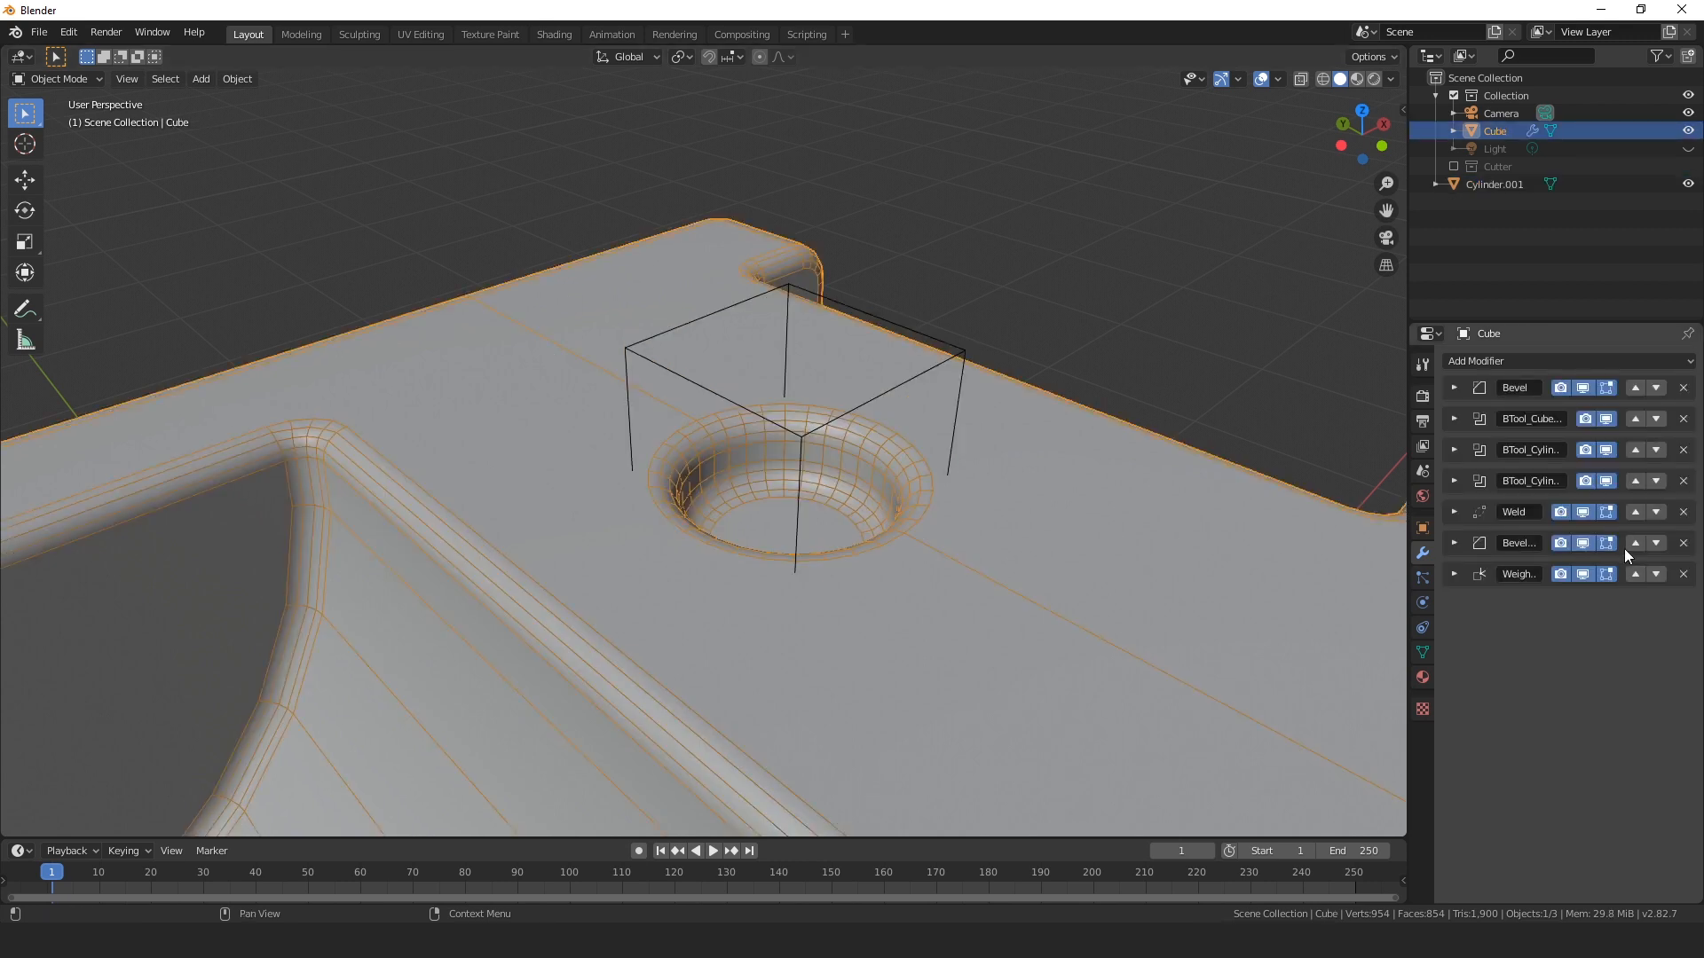
click(1633, 543)
click(1635, 512)
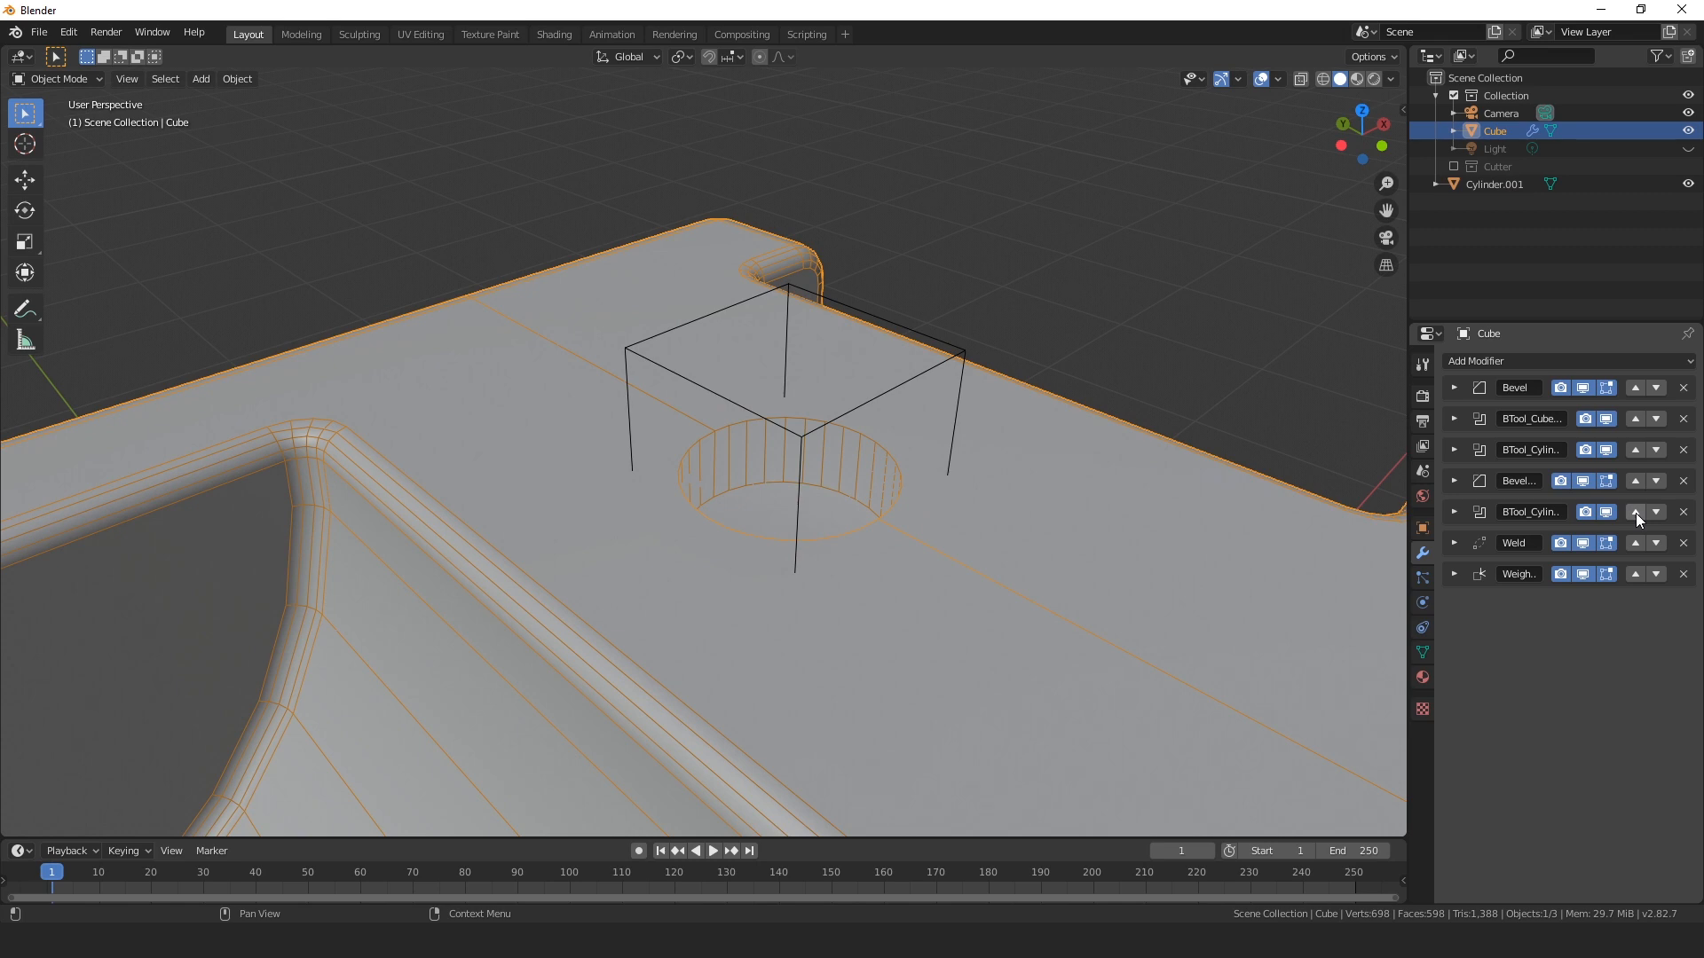
Add a third Bevel modifier at the end of the cube's stack and limit it by angle.
scroll(971, 422, down, 5)
middle_drag(907, 494, 923, 442)
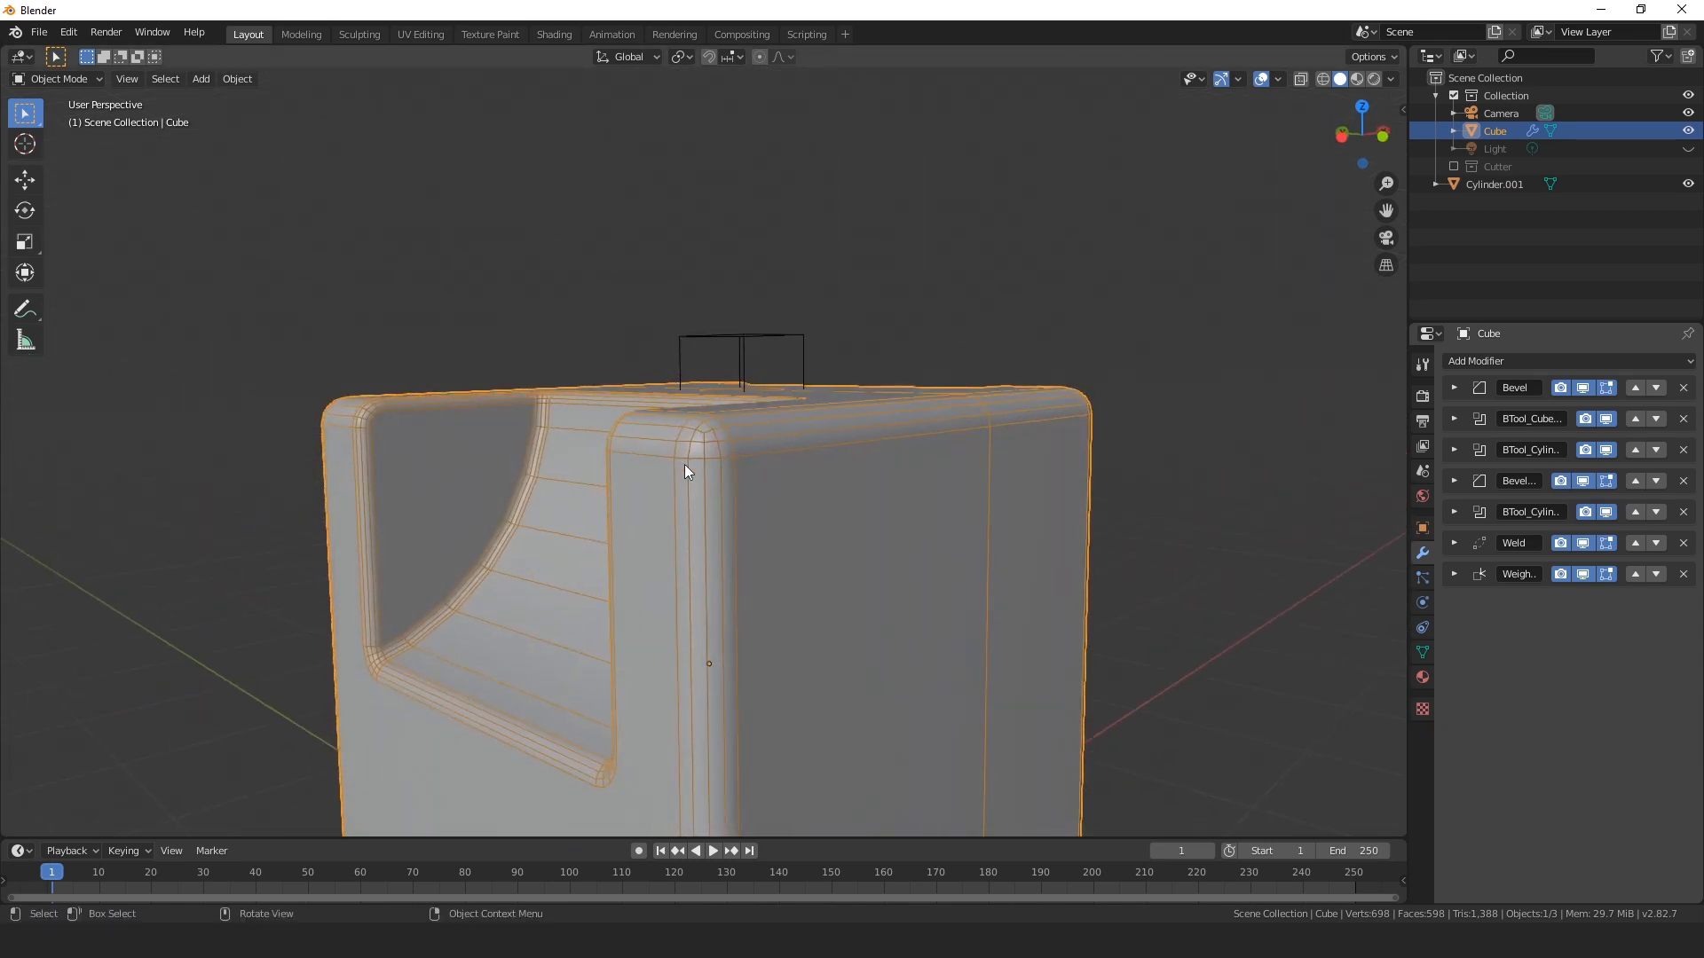
middle_drag(657, 706, 565, 520)
scroll(565, 519, up, 2)
middle_drag(403, 454, 780, 469)
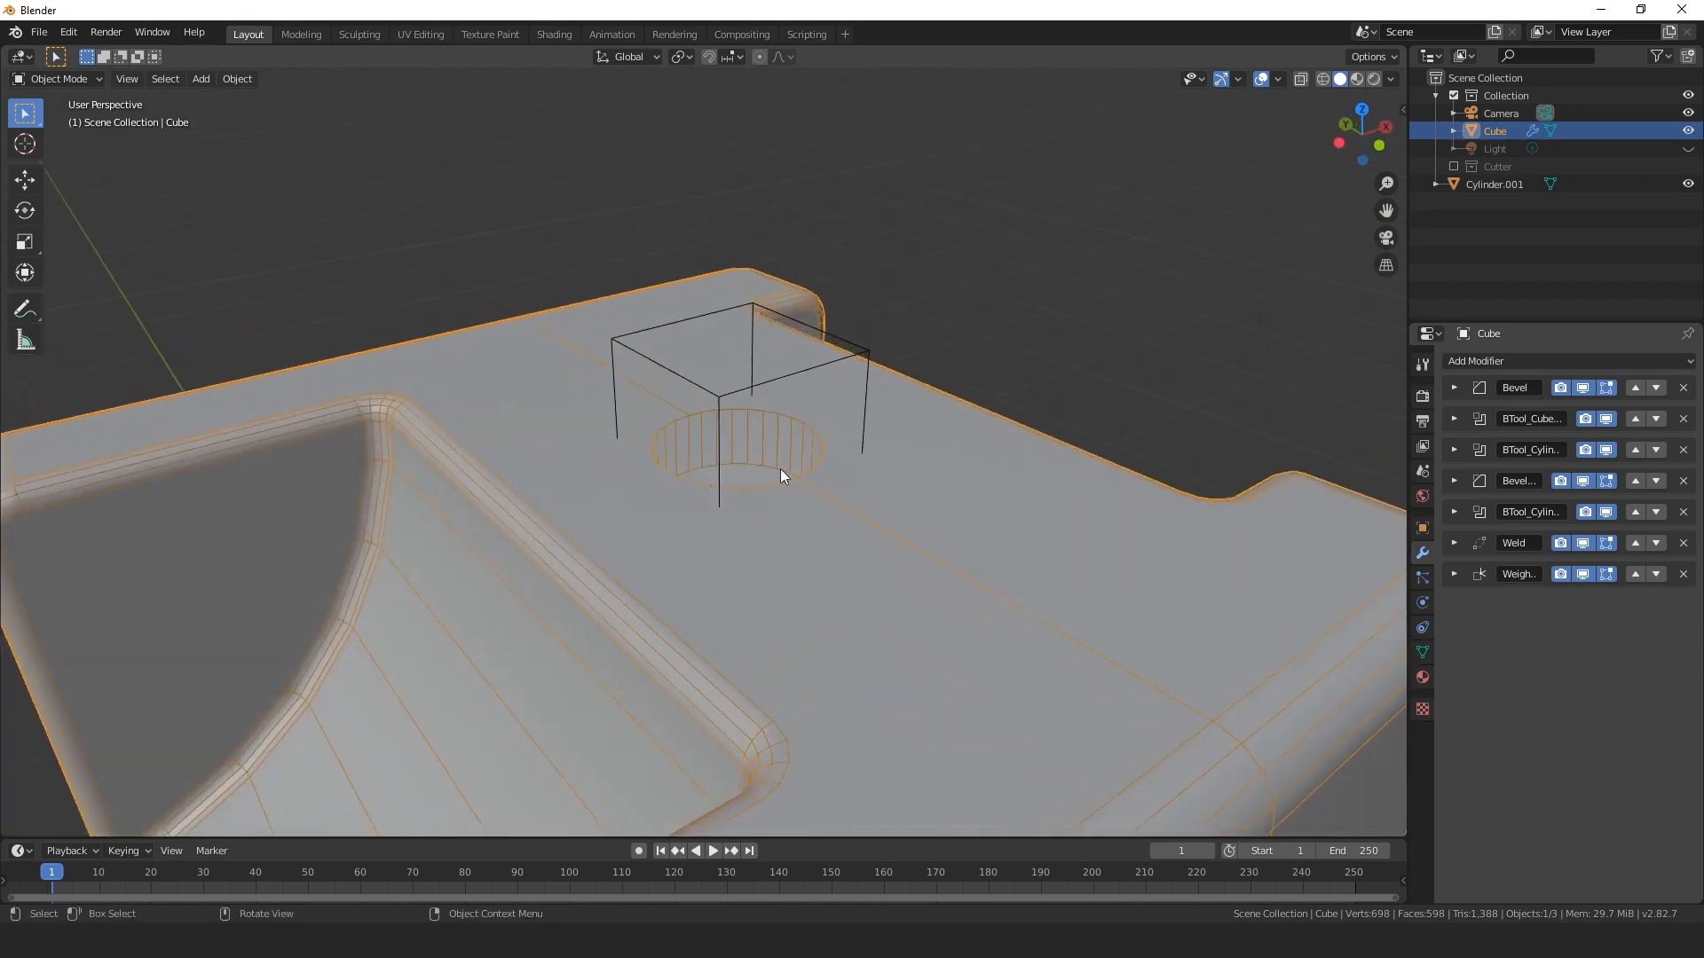
scroll(801, 447, up, 5)
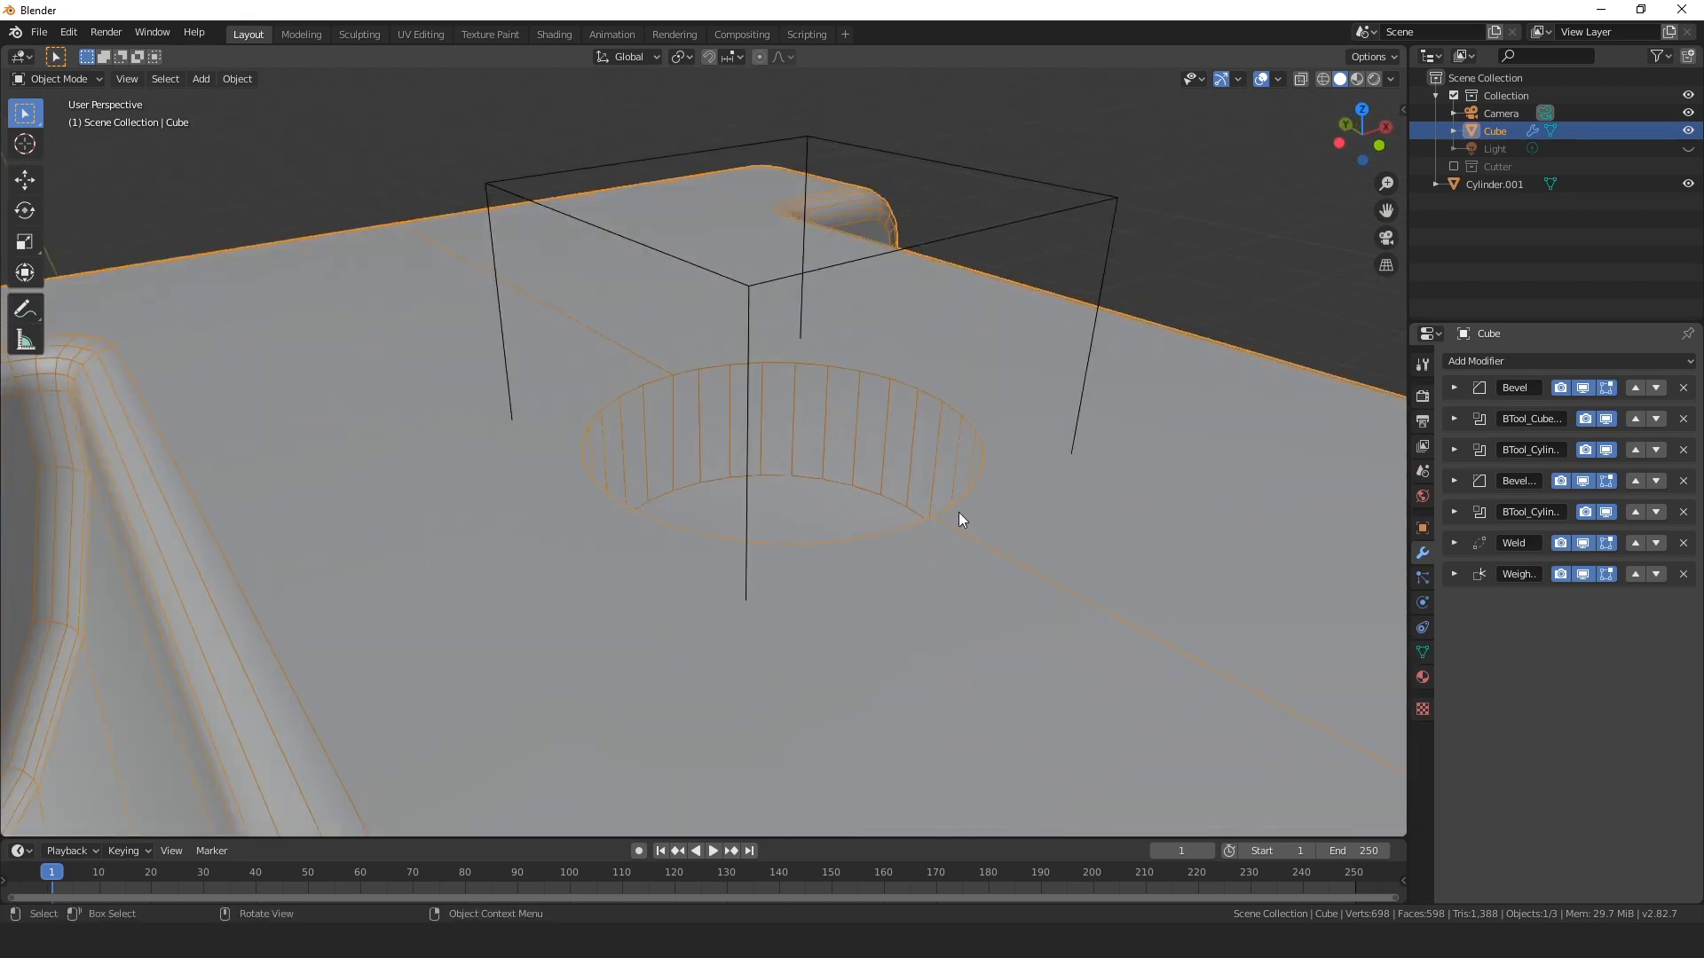
click(1493, 364)
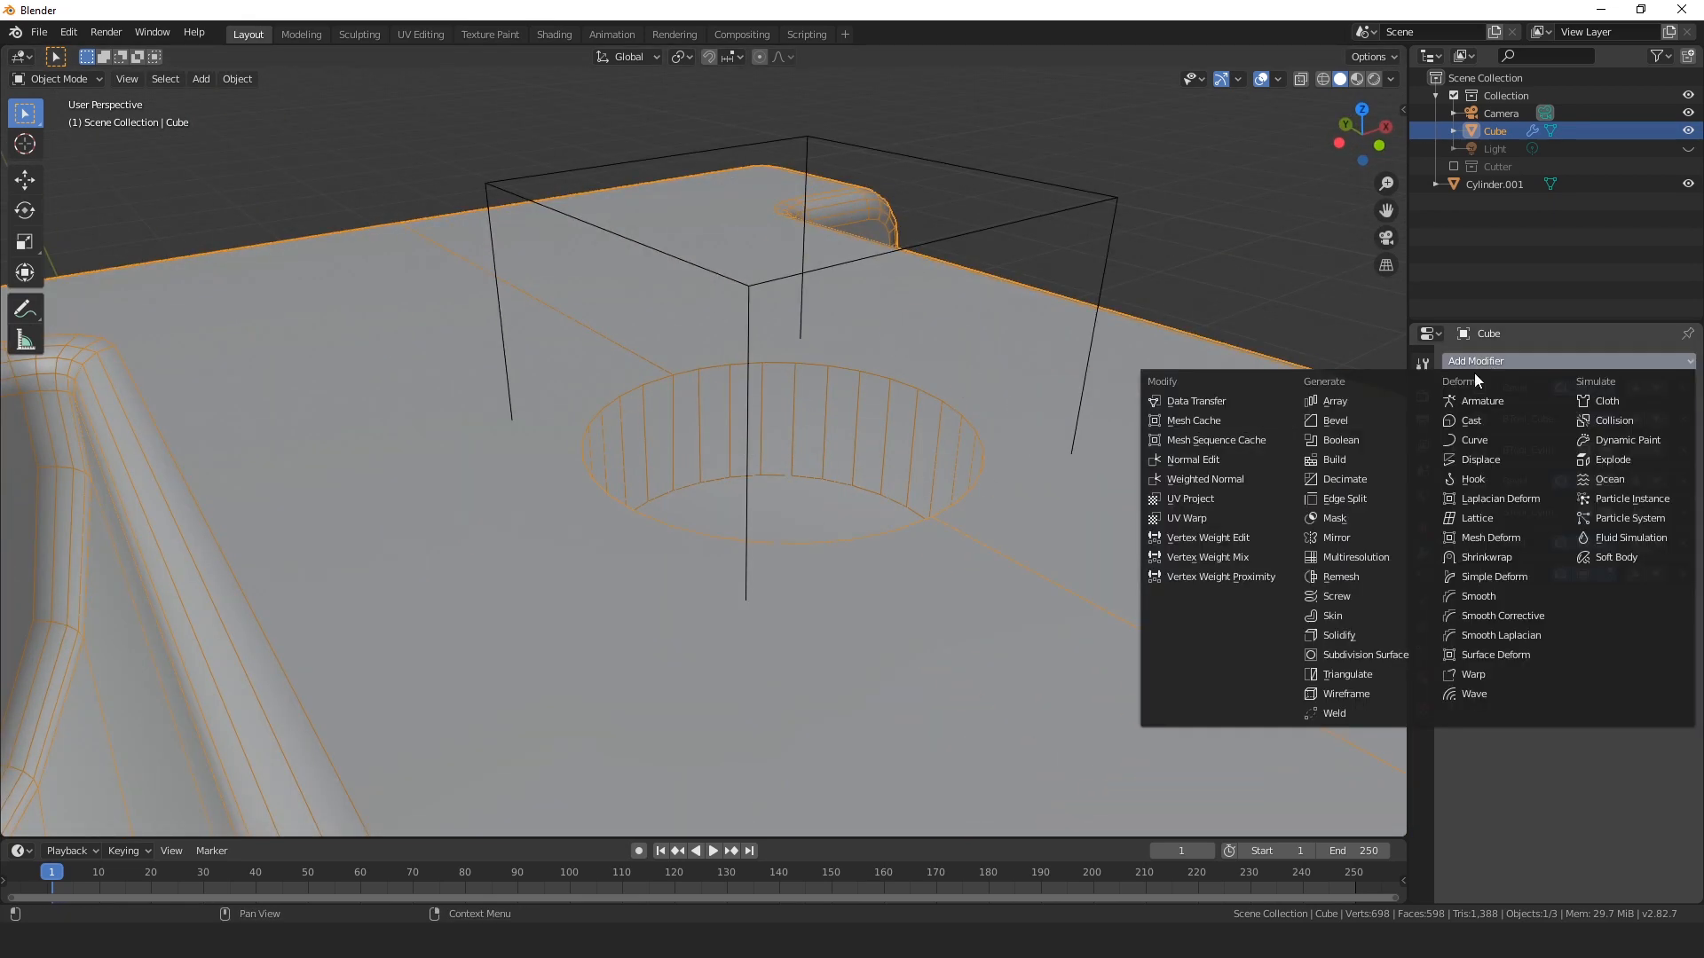
click(1355, 423)
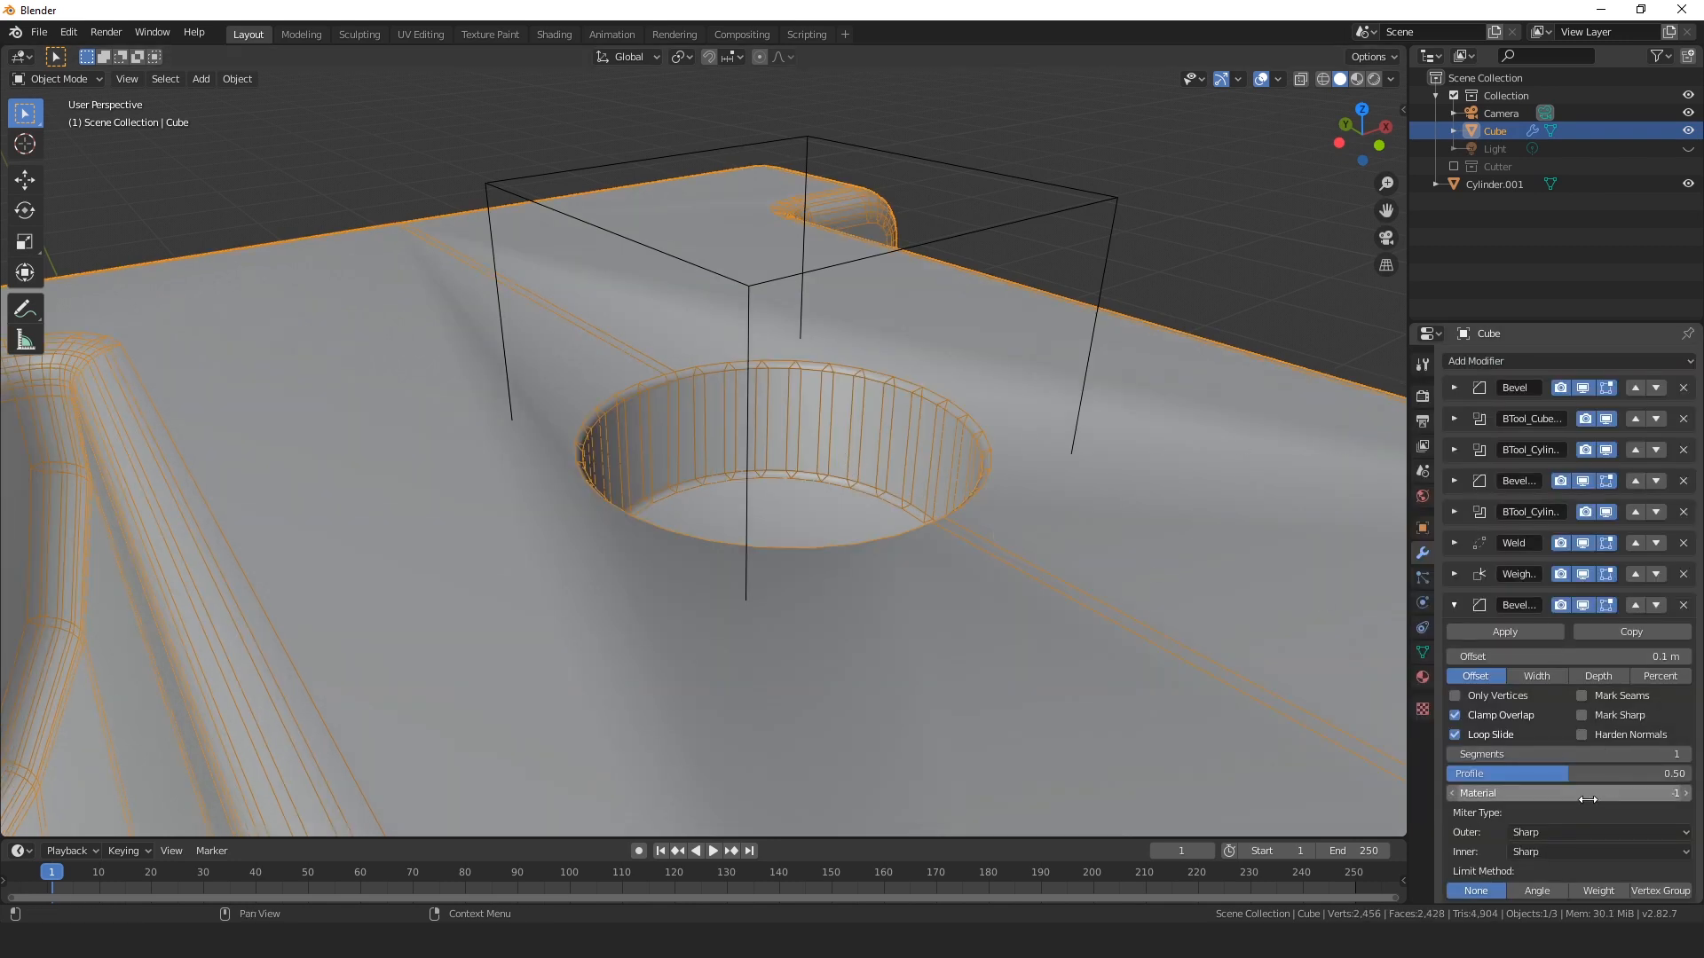
scroll(1602, 746, down, 3)
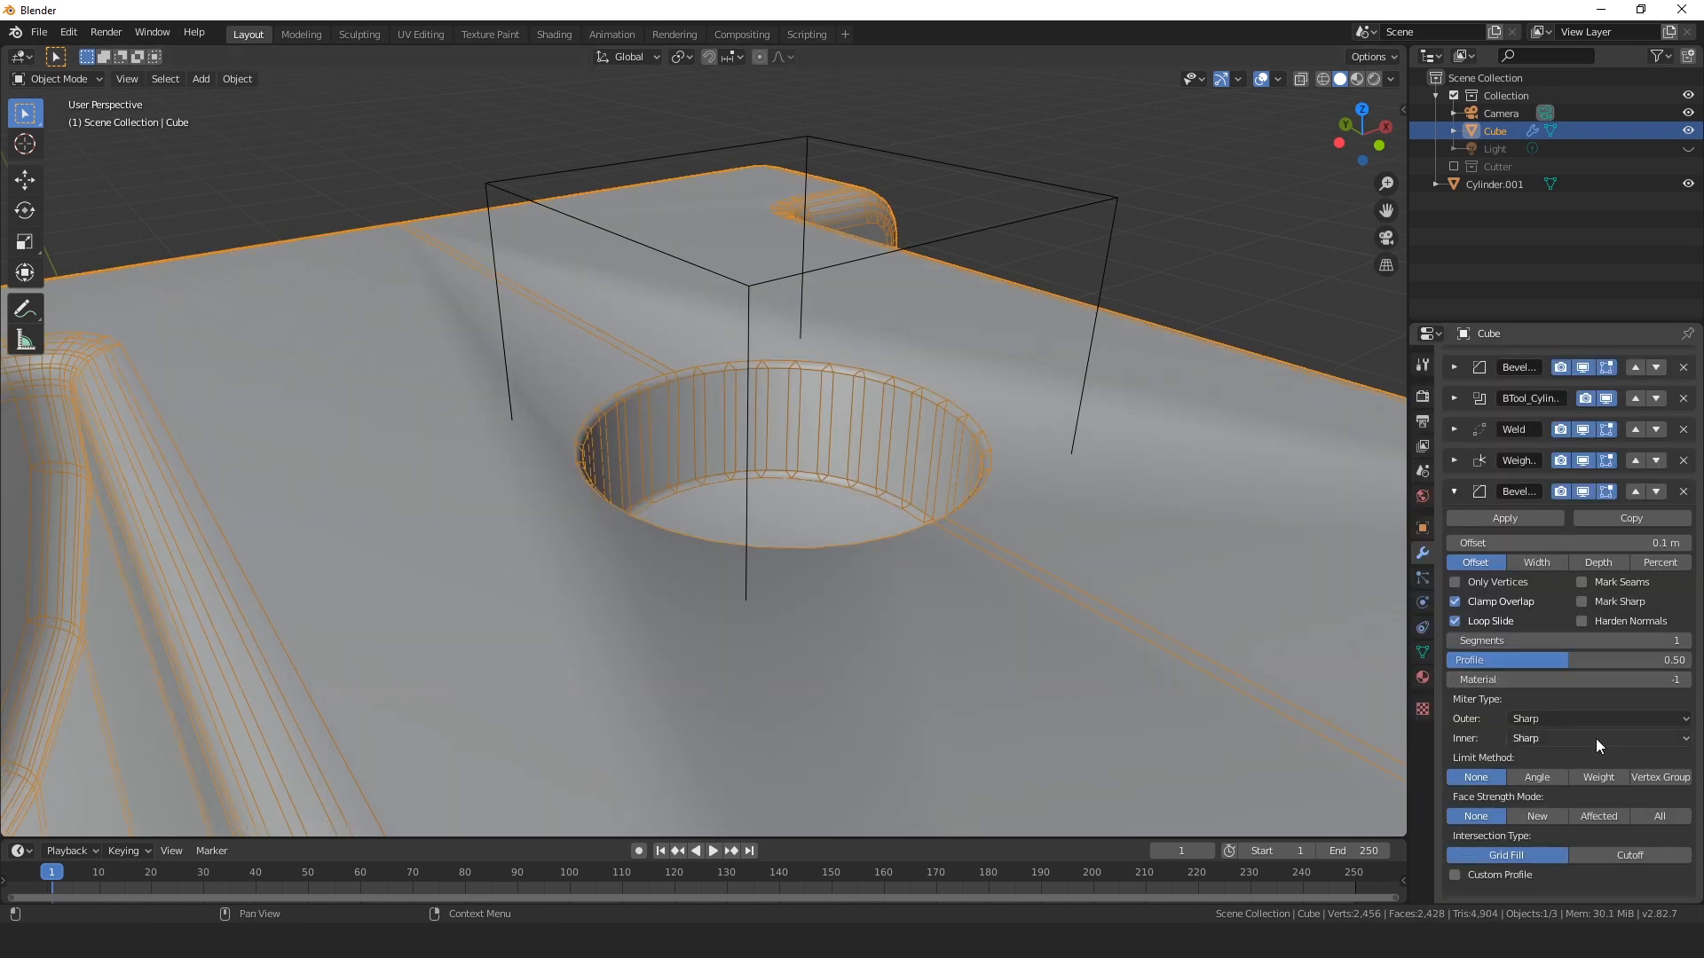
click(1540, 775)
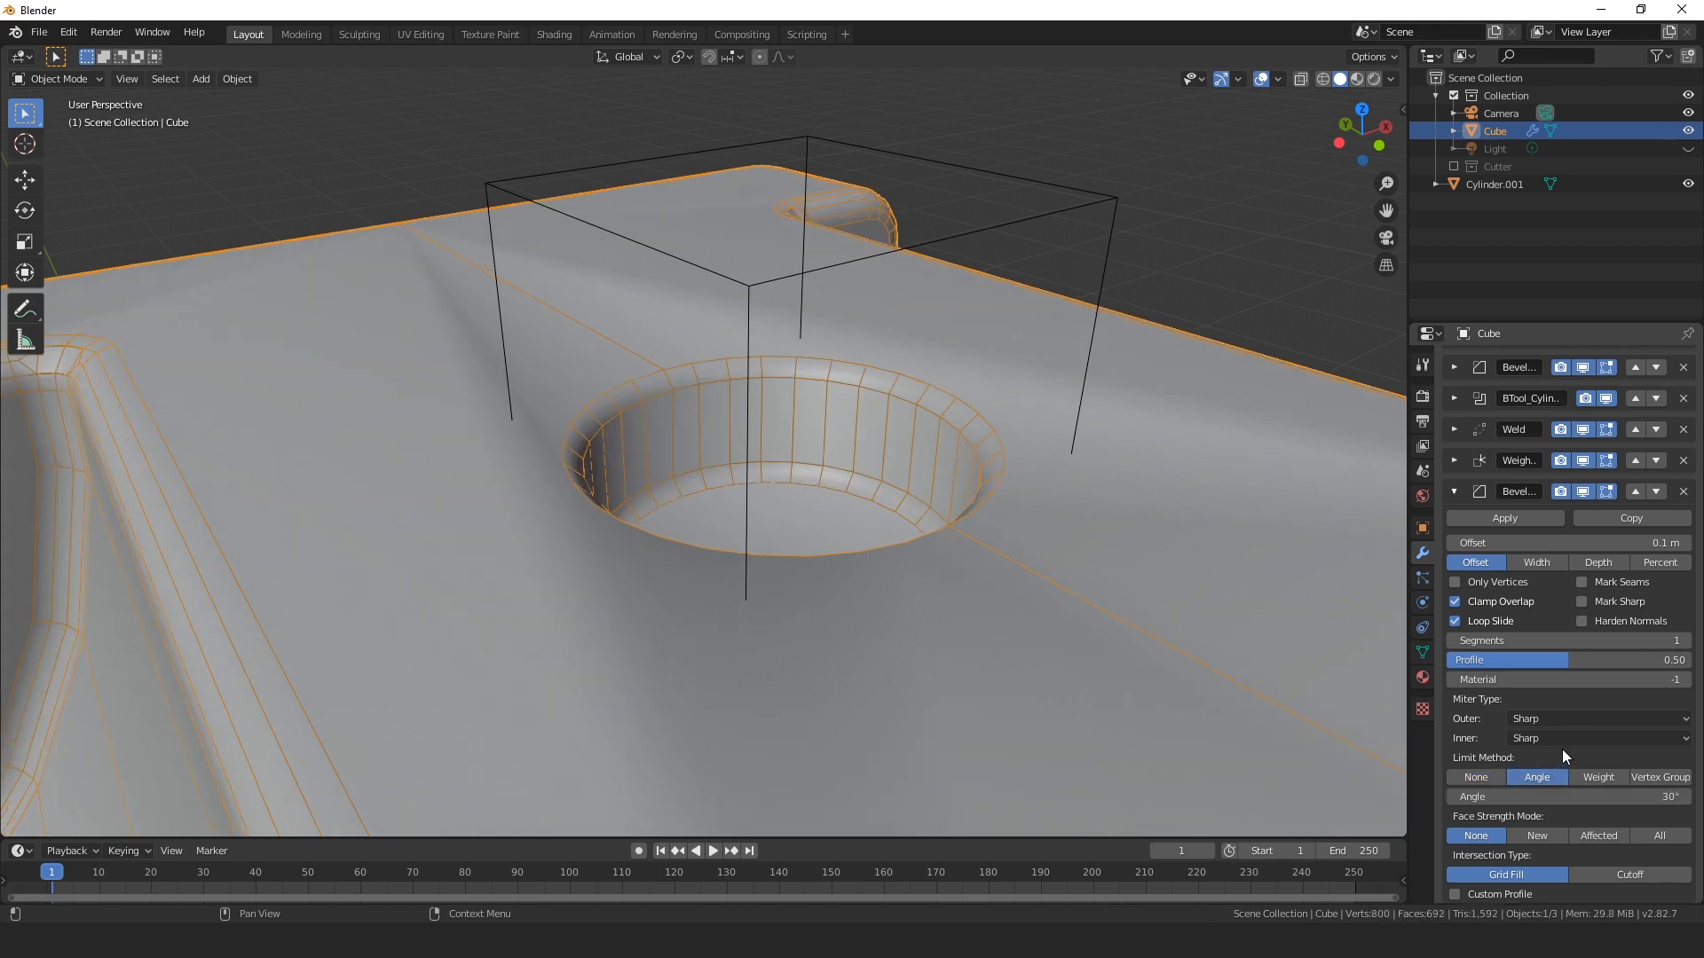
Give the new Bevel modifier an Arc outer miter, hardened normals and 4 segments.
click(1558, 717)
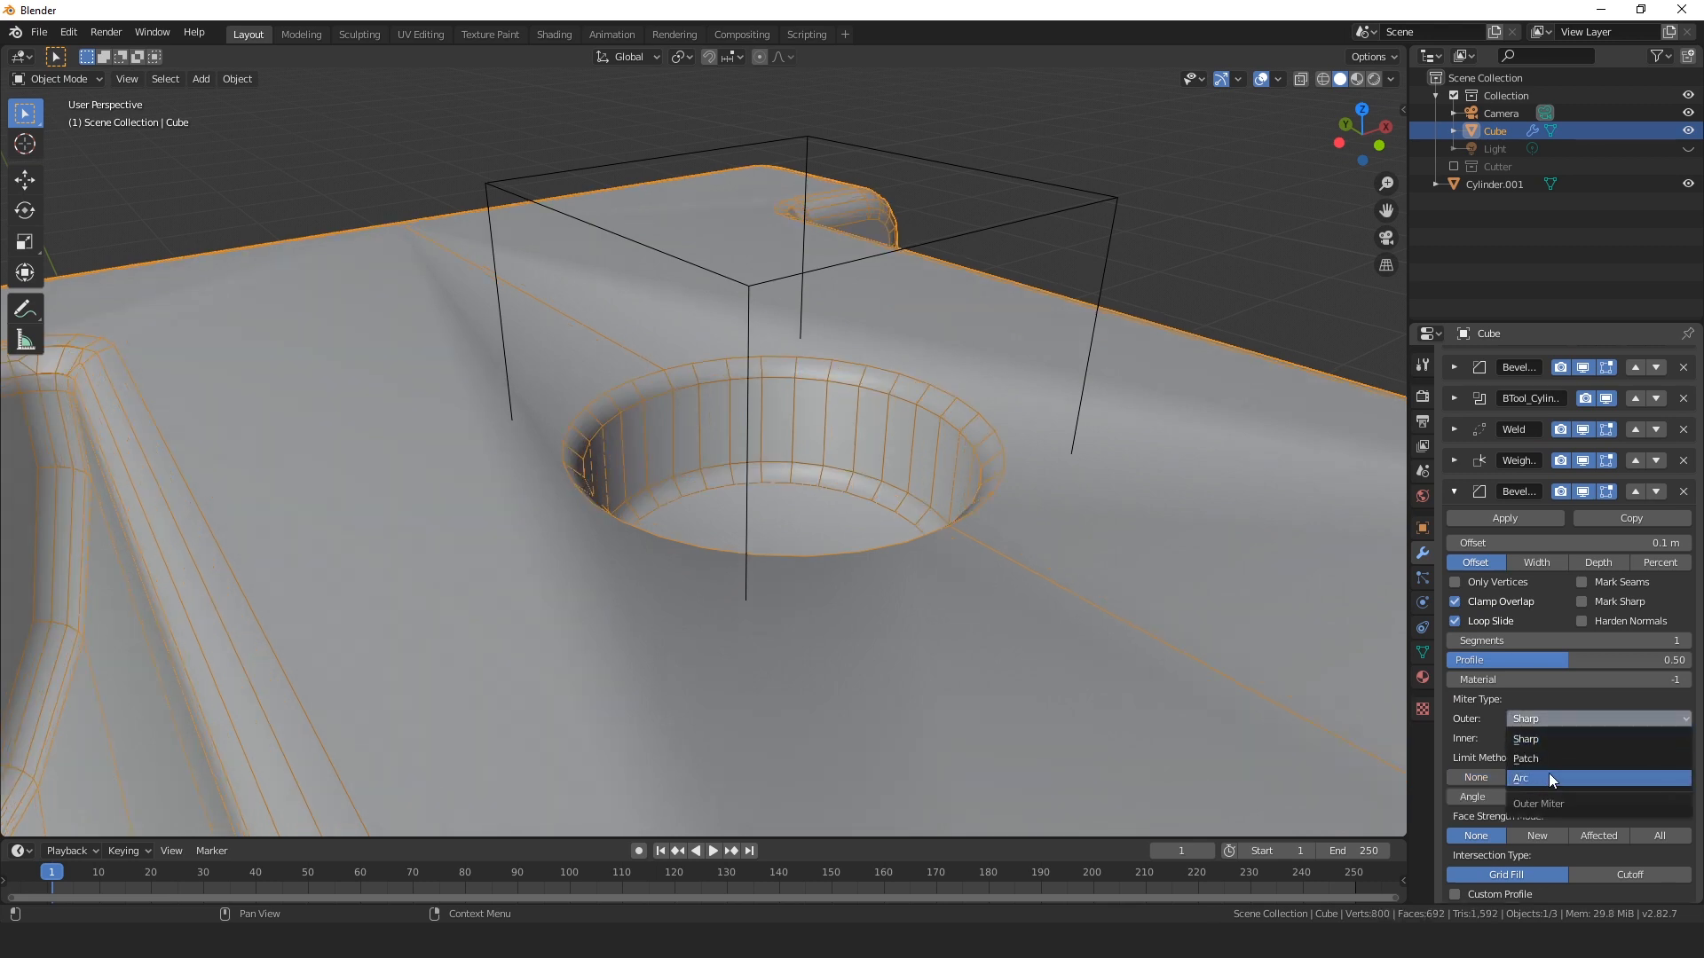
click(1548, 775)
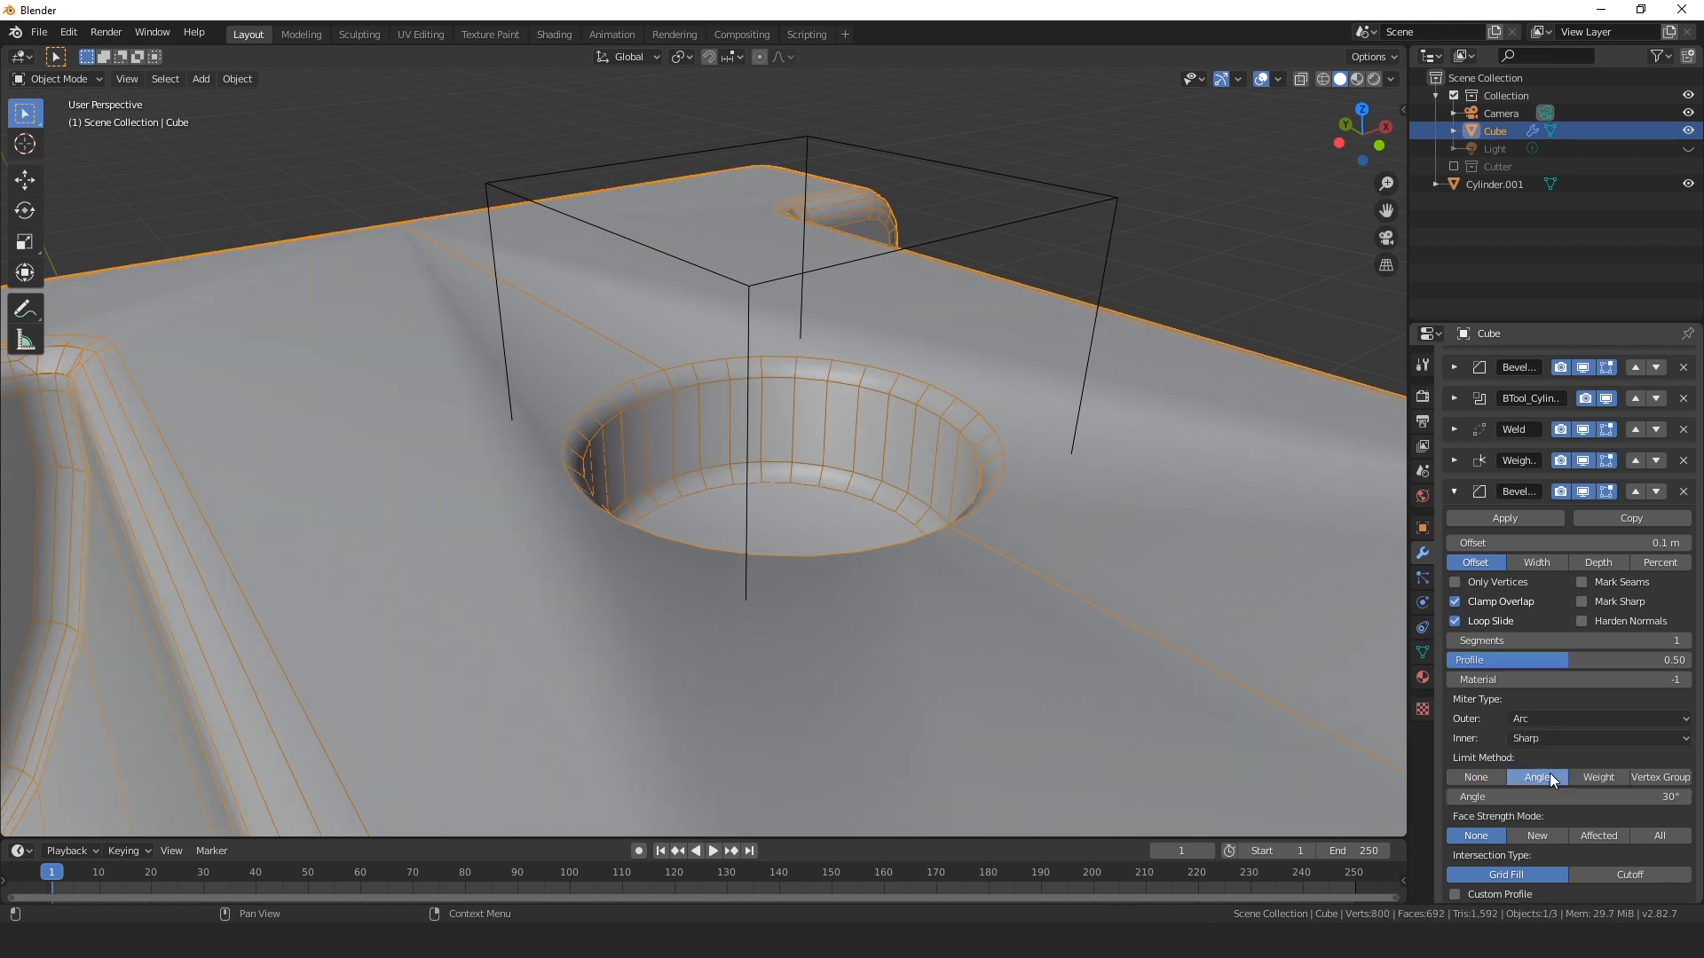
click(1583, 622)
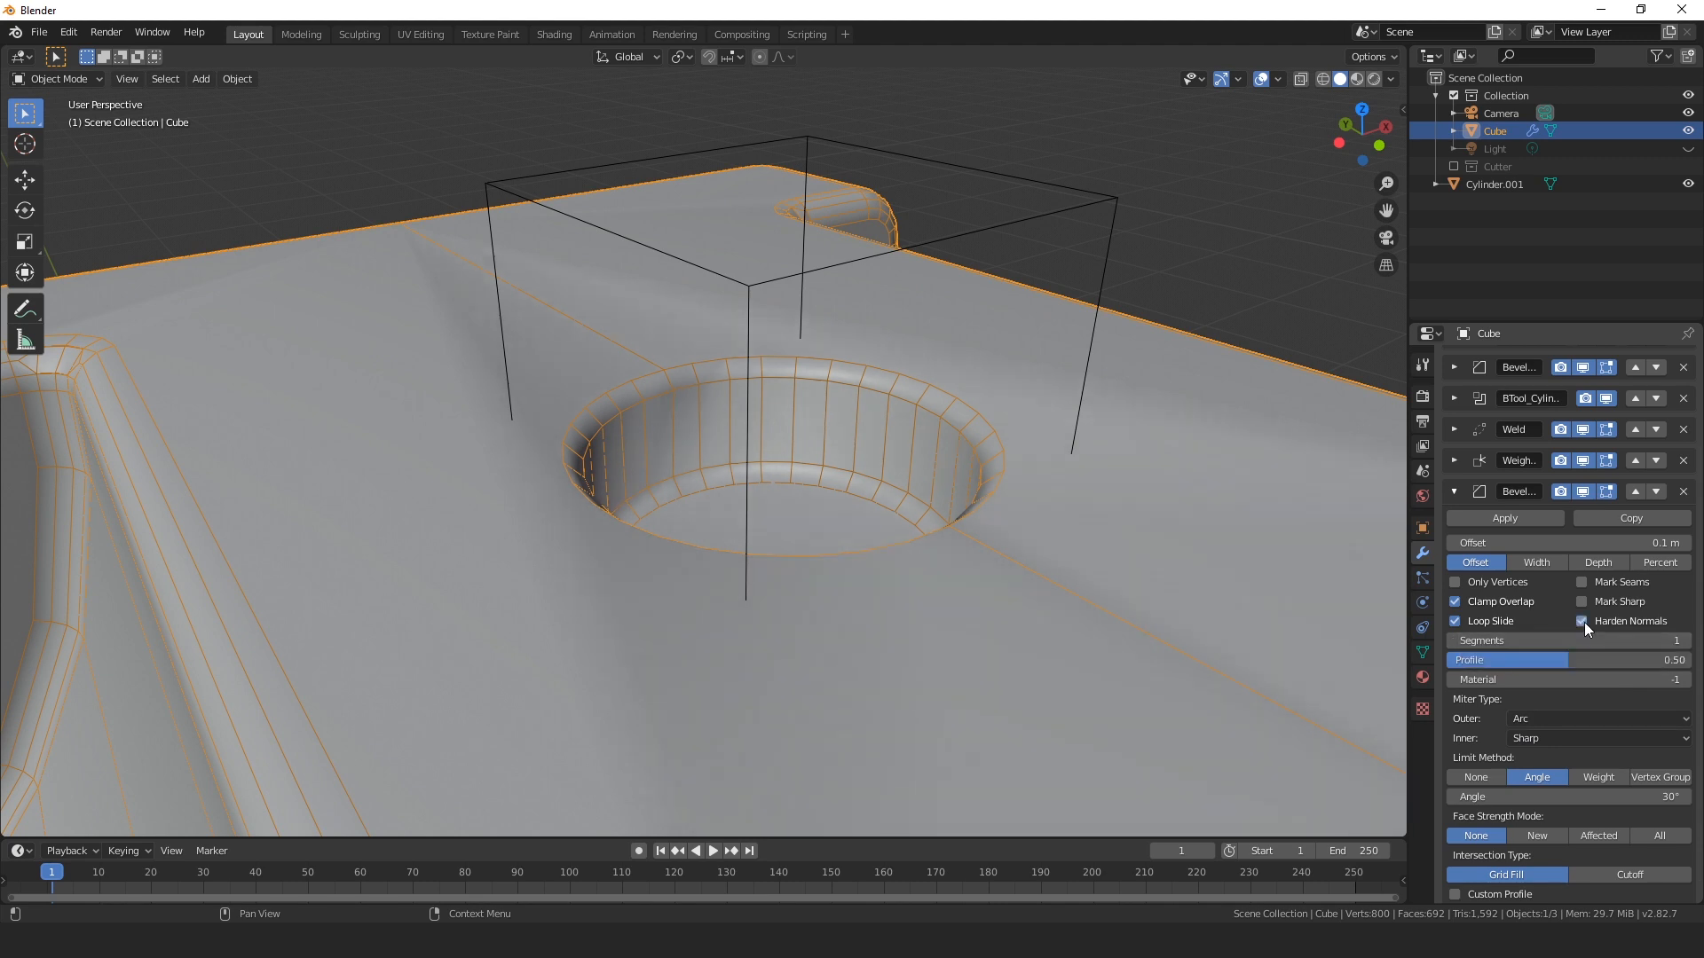
click(1684, 645)
click(1685, 645)
click(1684, 645)
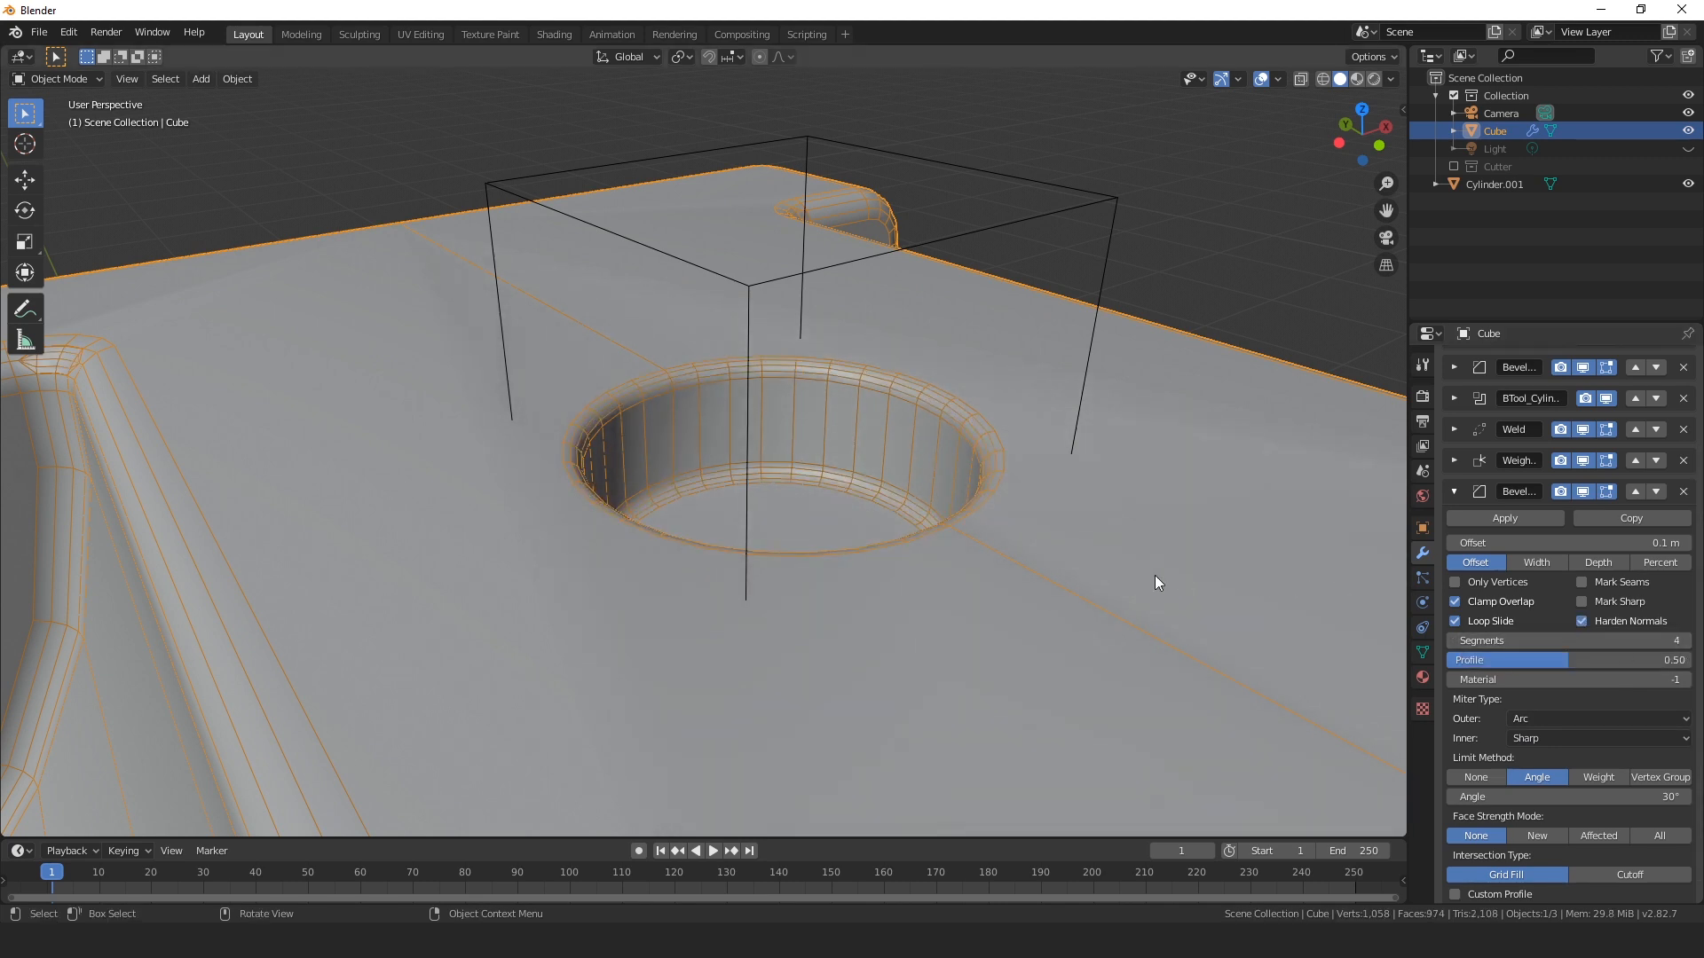
Reduce the new Bevel modifier's offset to 0.01 m.
scroll(1019, 551, down, 3)
scroll(1029, 551, up, 1)
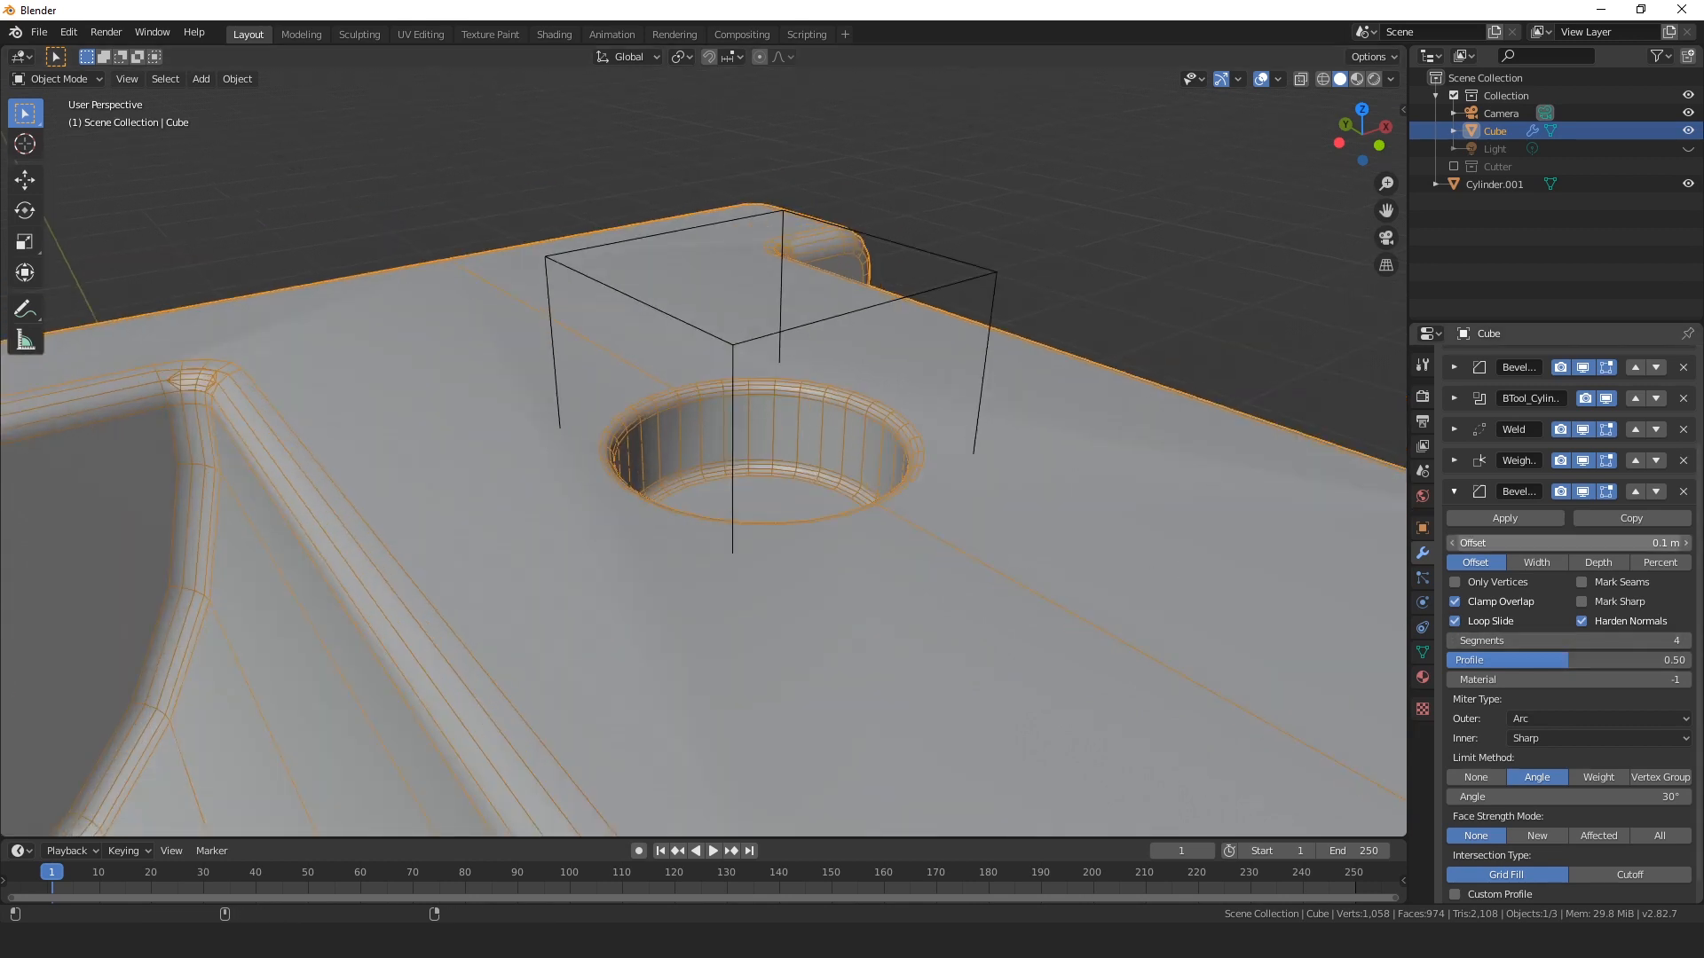
drag(1567, 543, 1530, 543)
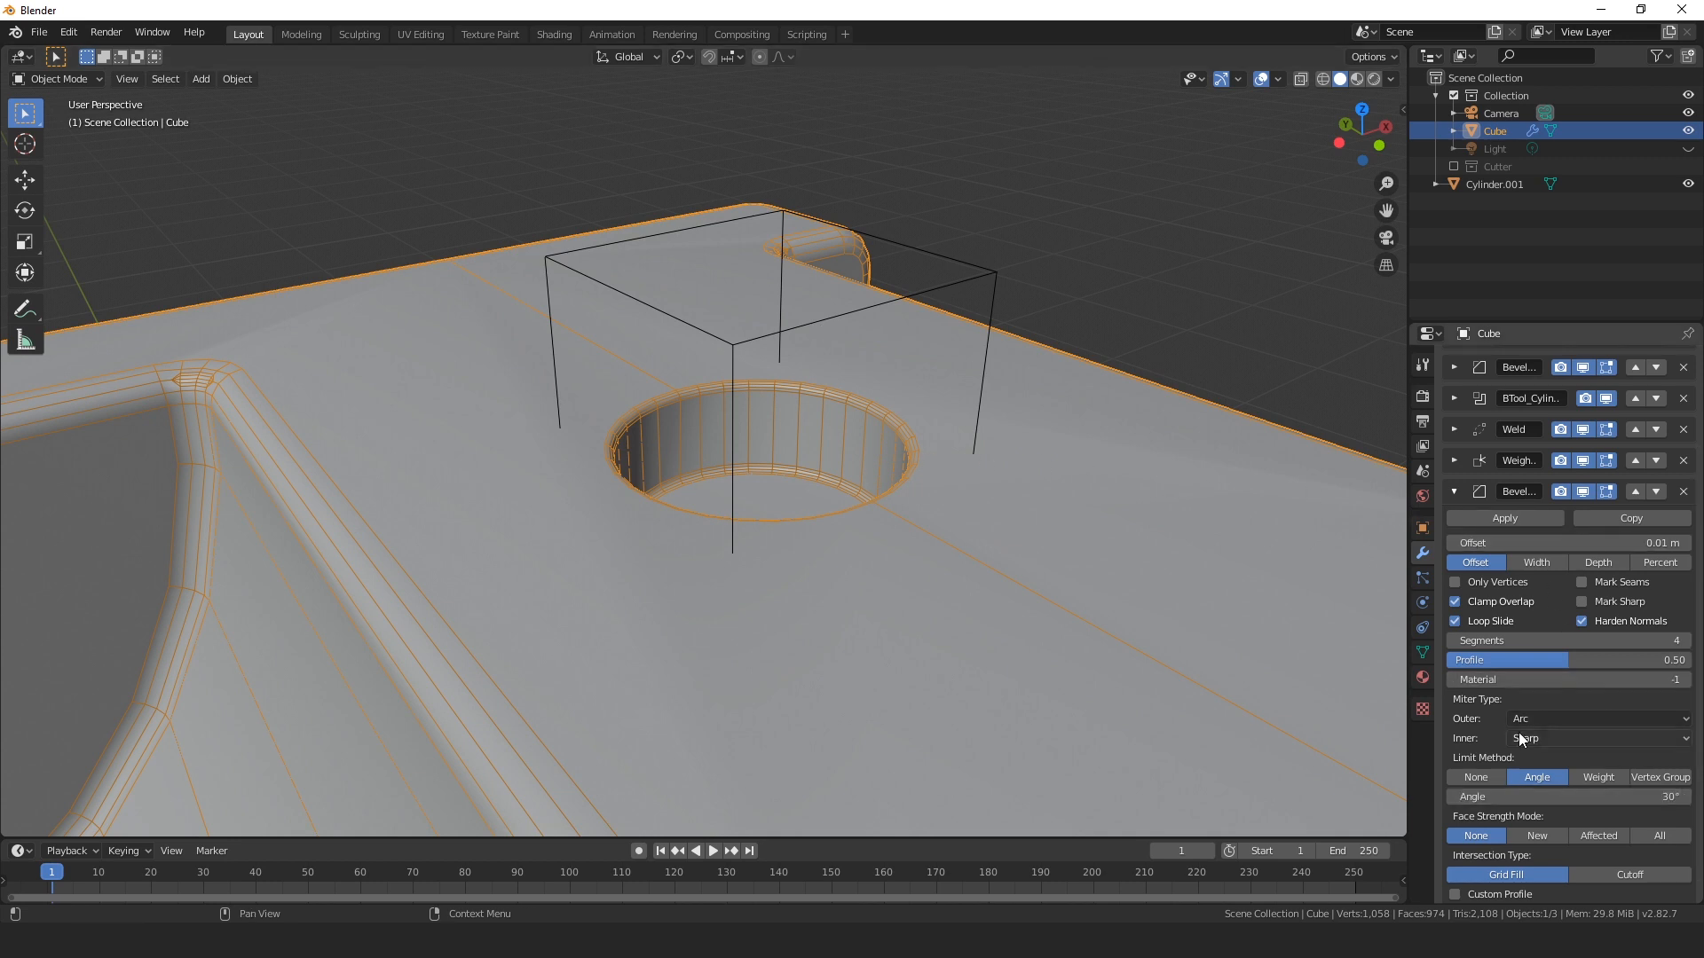
scroll(210, 450, up, 2)
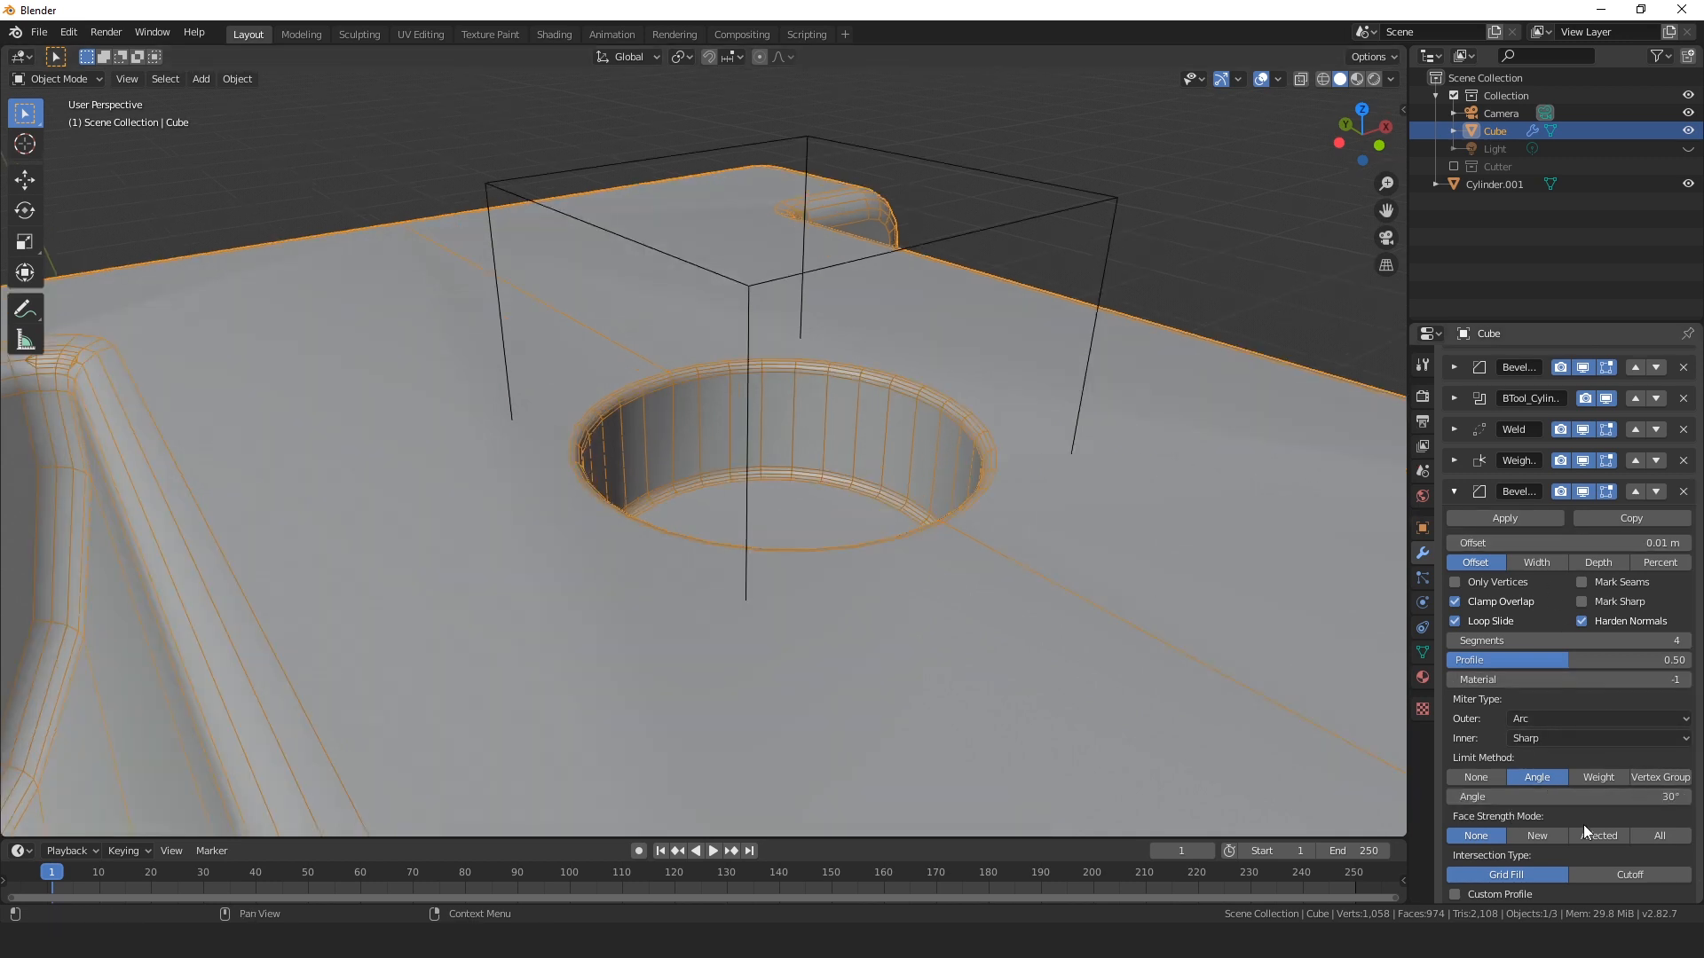
scroll(1625, 775, down, 1)
scroll(1471, 594, up, 2)
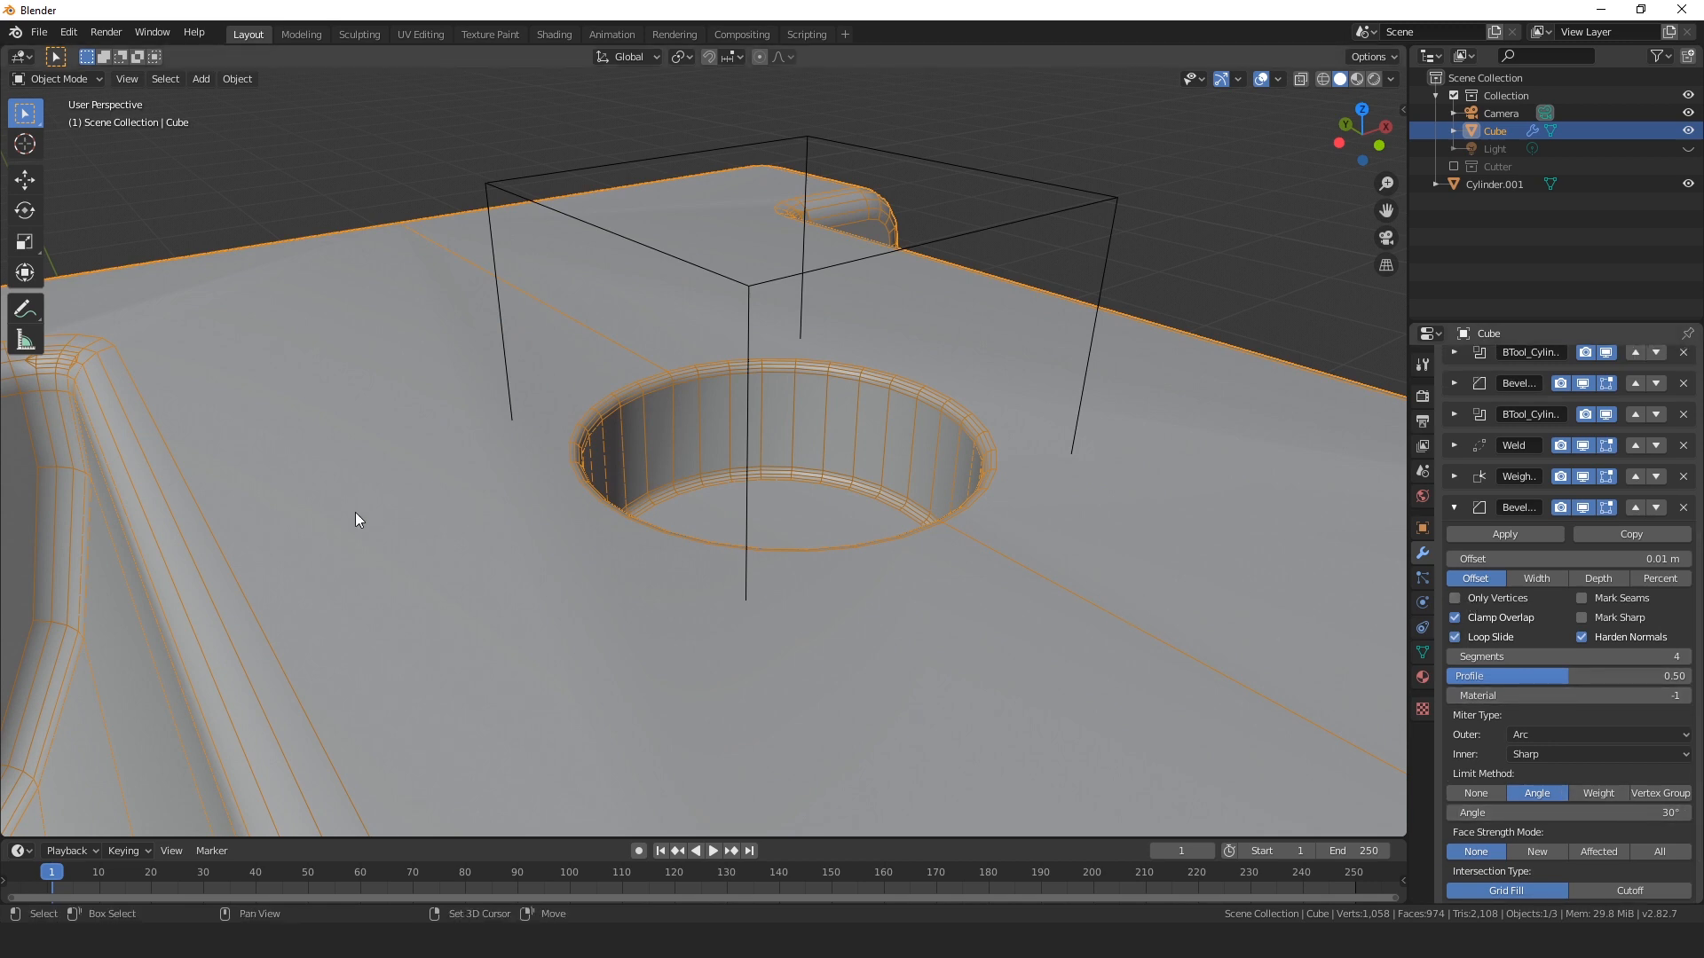
Raise the angle limit of the cube's last Bevel modifier to 33° to clean up the cutout corner.
scroll(355, 513, up, 3)
scroll(790, 525, up, 2)
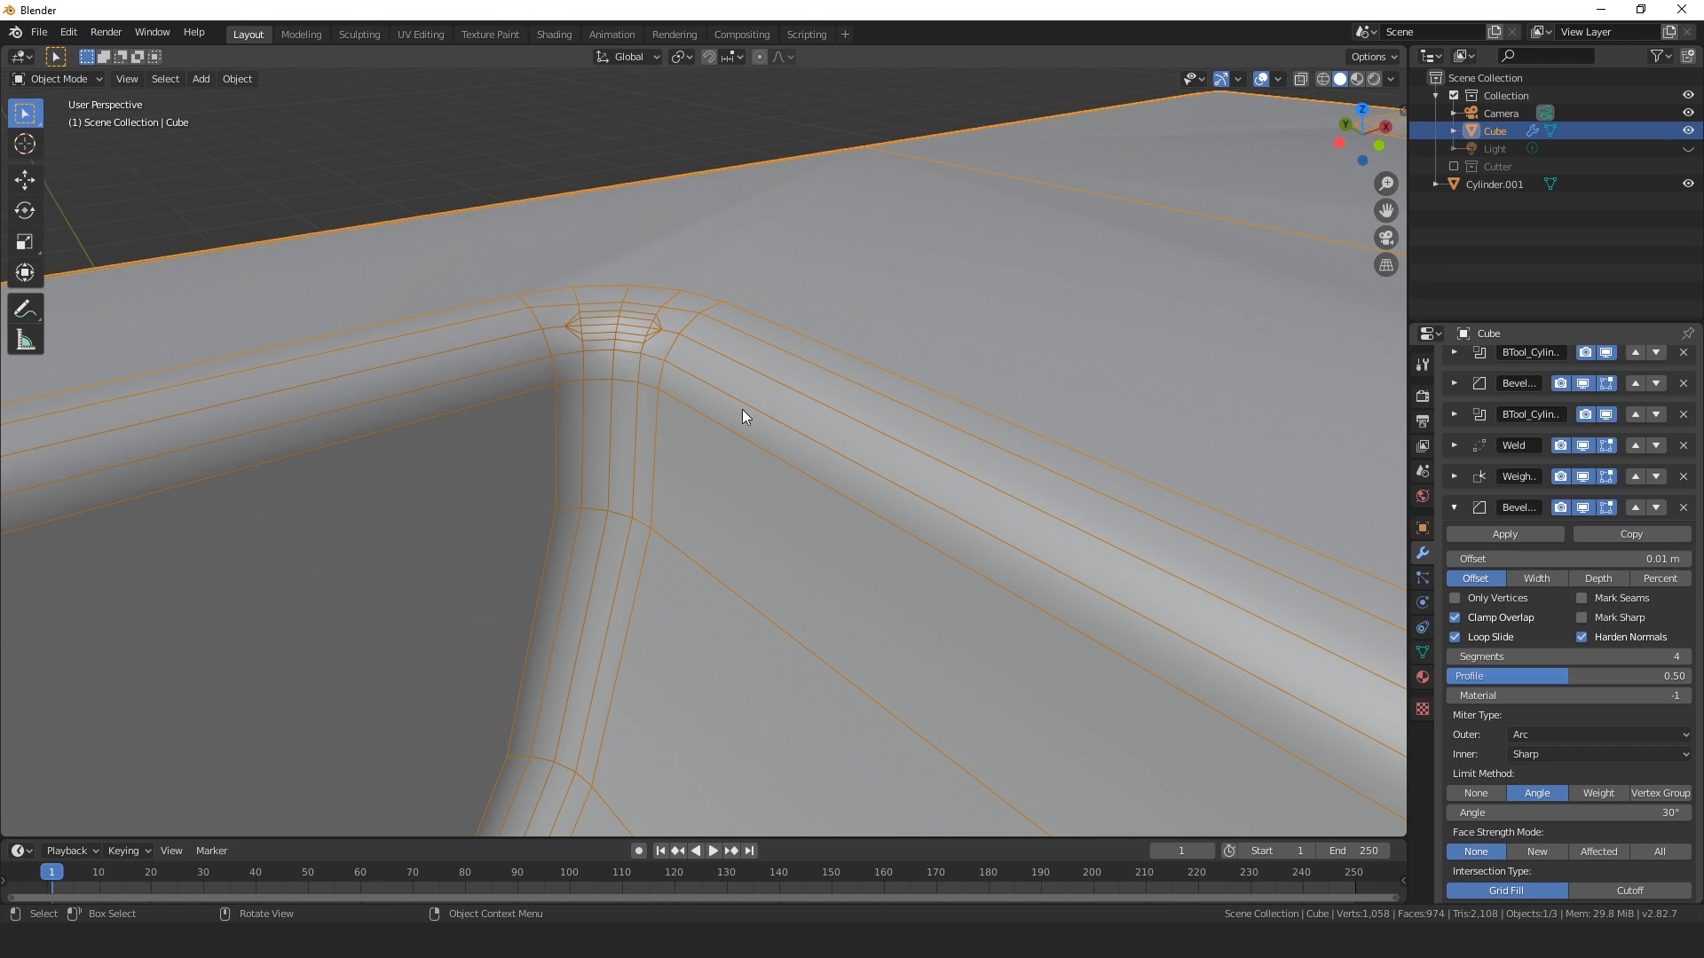
scroll(673, 397, down, 5)
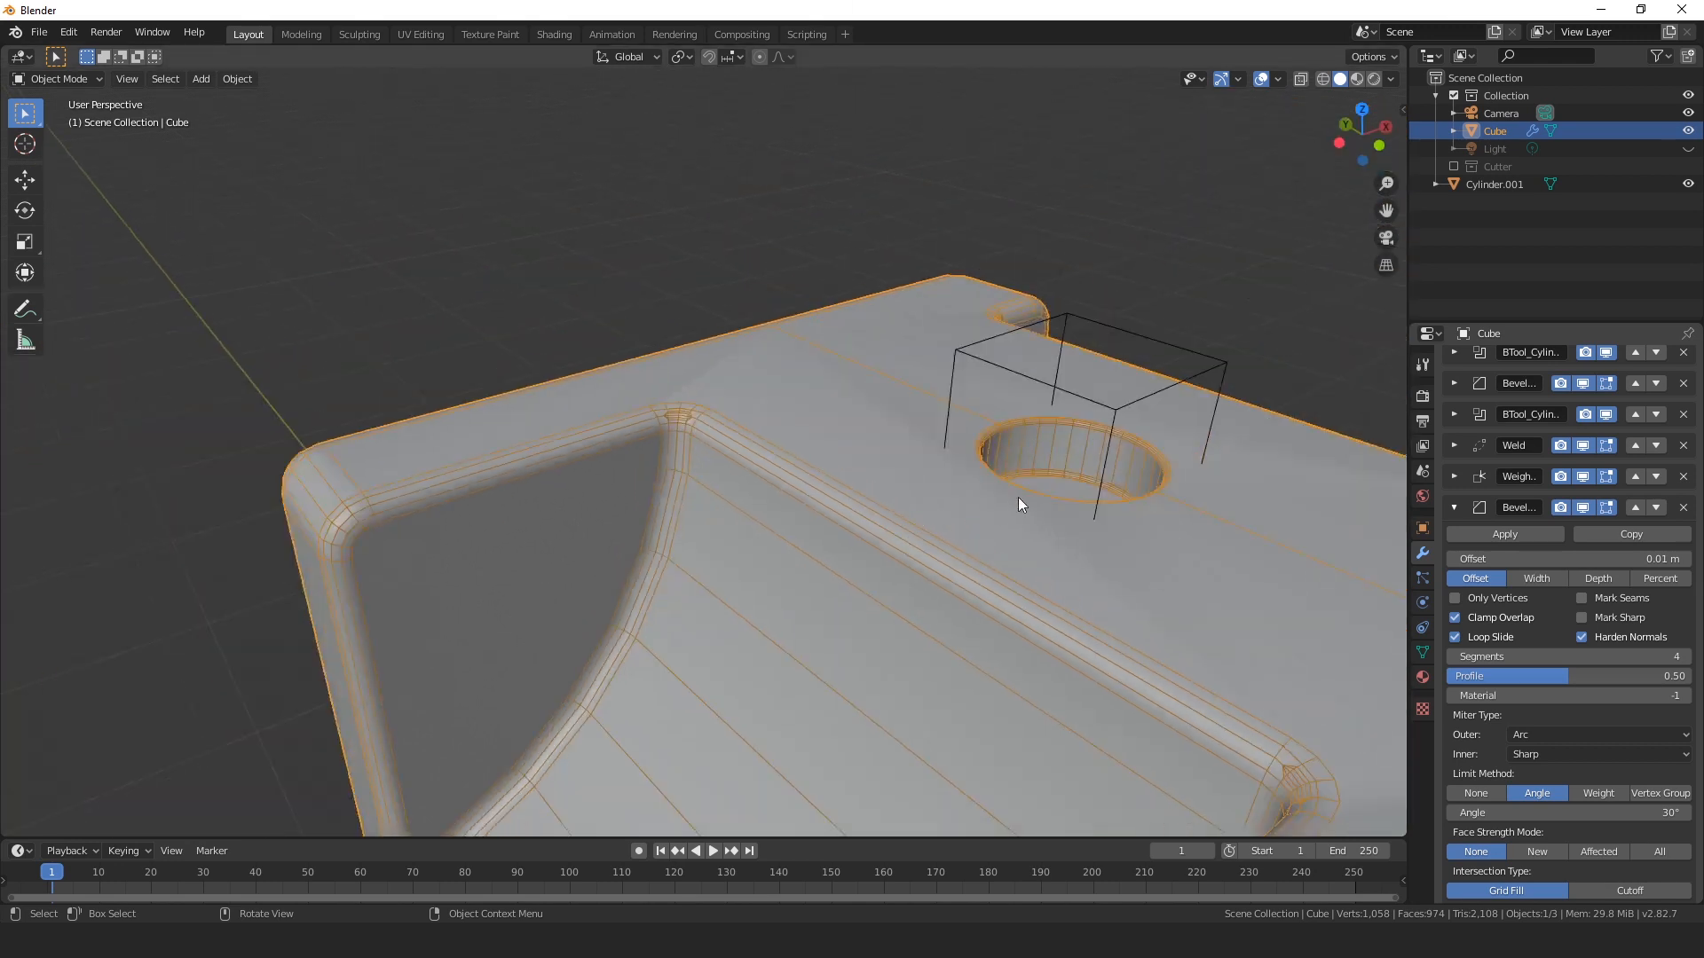
scroll(1126, 413, up, 3)
scroll(935, 438, down, 2)
scroll(935, 439, up, 2)
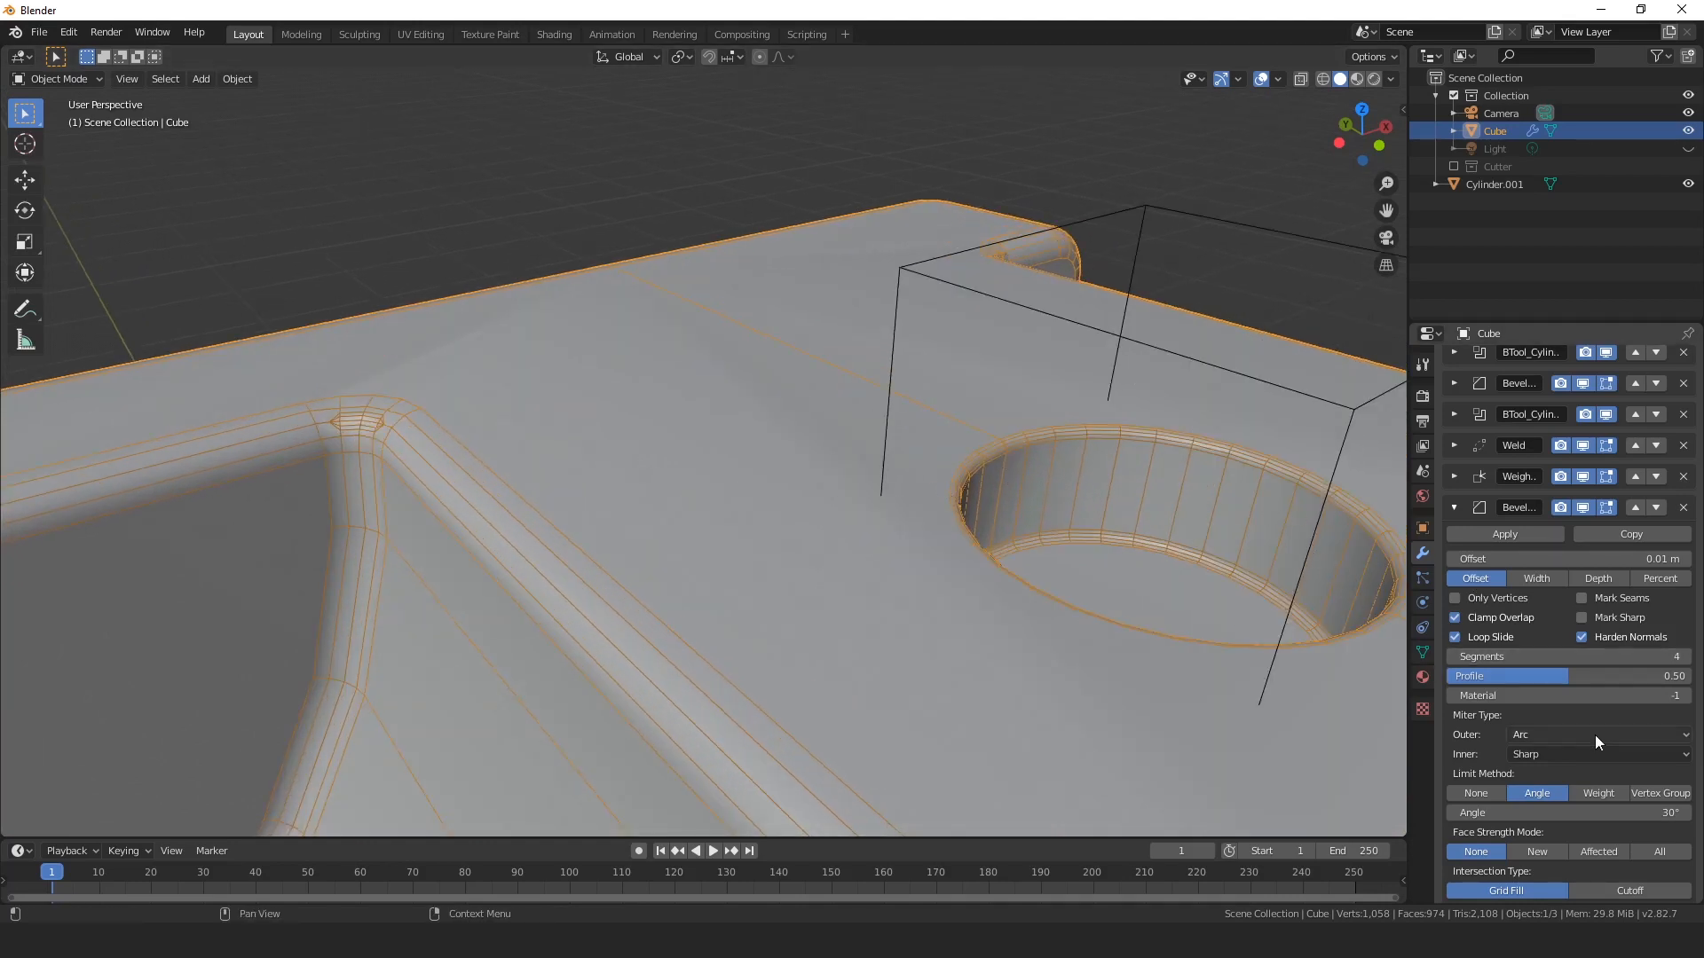
scroll(1595, 735, down, 1)
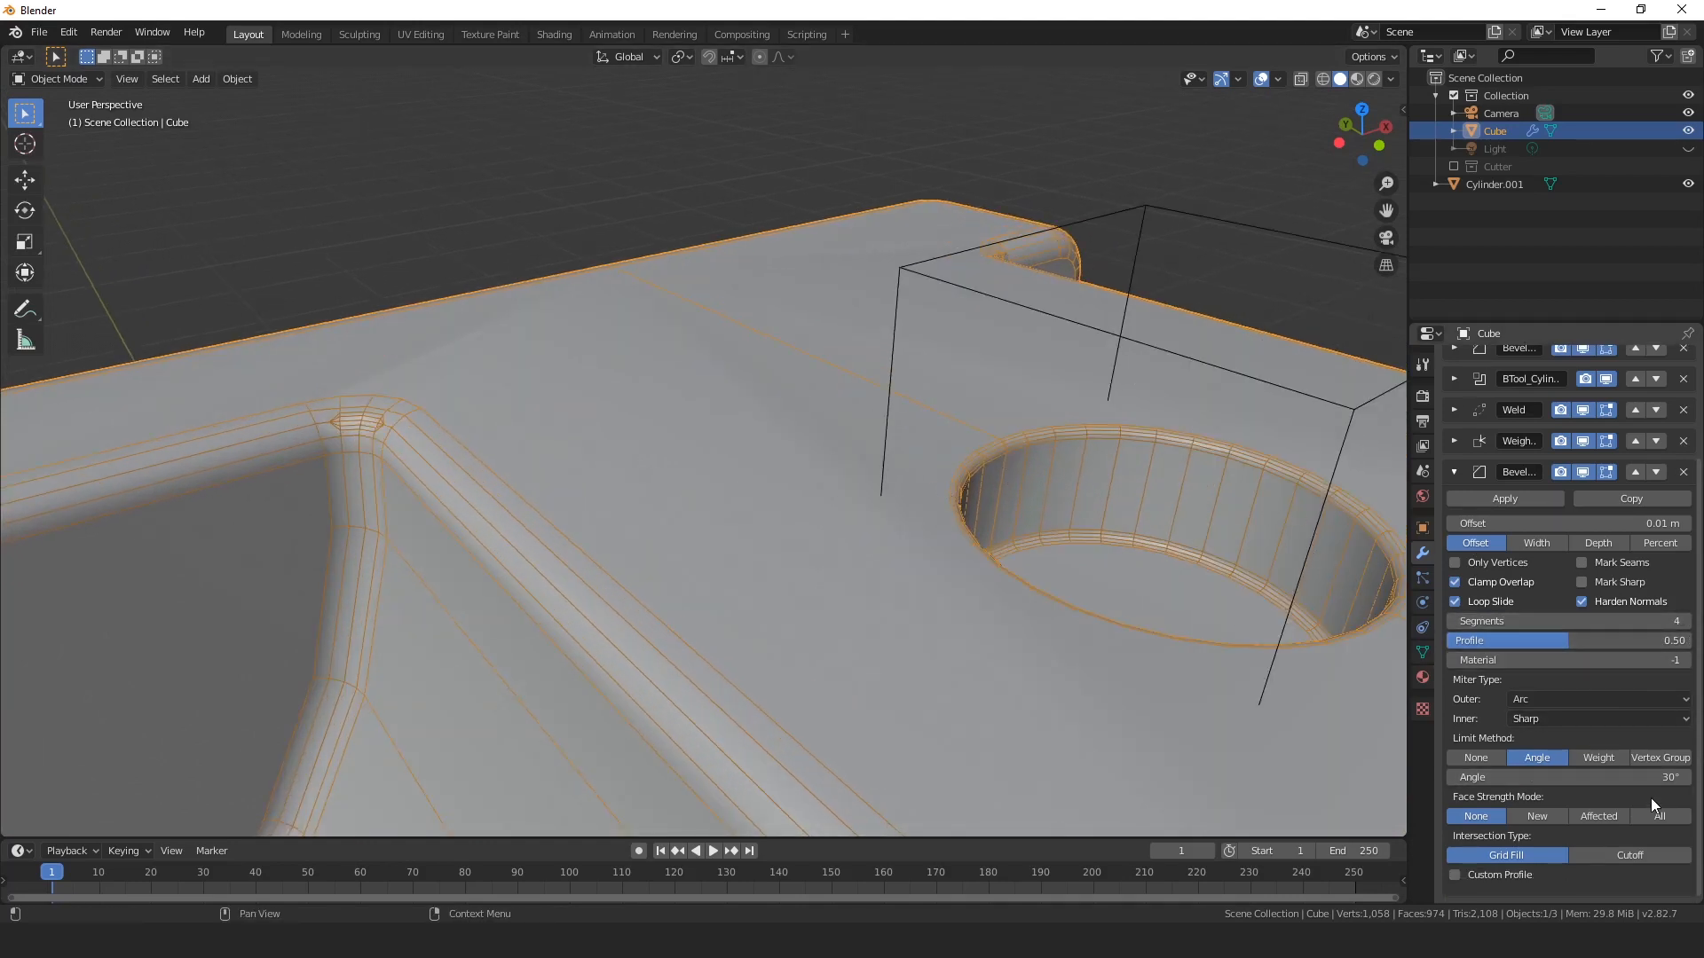
drag(1636, 774, 1656, 774)
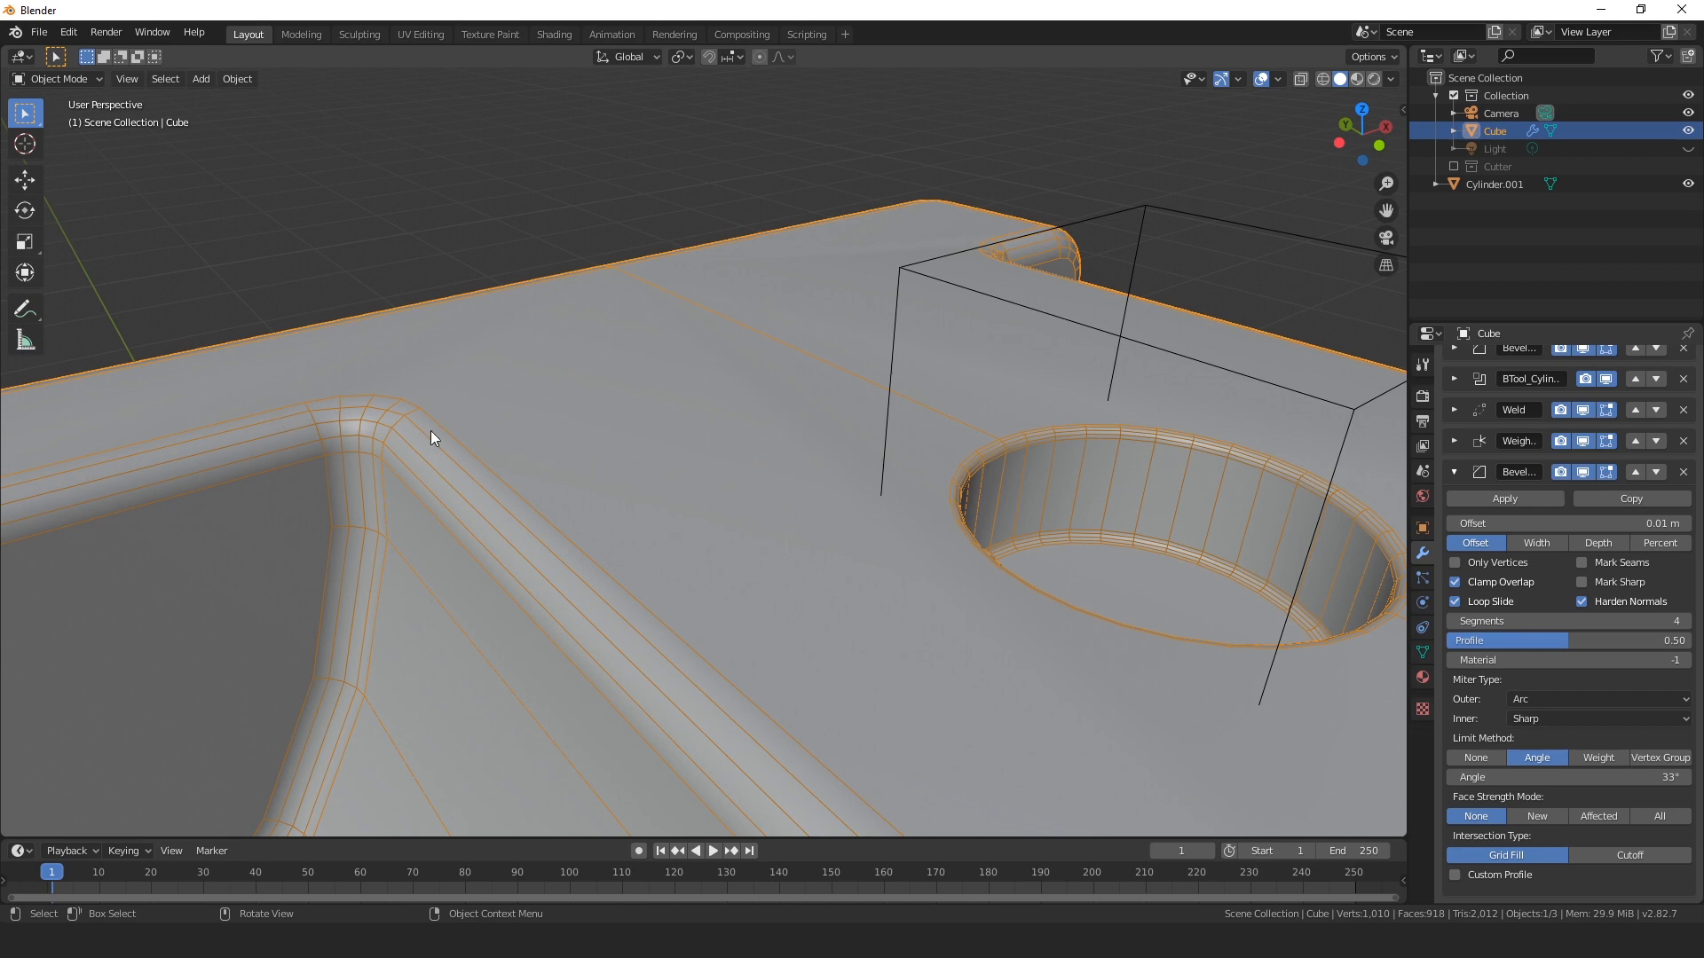
Set the offset of the cube's last Bevel modifier to 0.014 m.
scroll(431, 433, down, 9)
middle_drag(585, 705, 763, 504)
scroll(751, 673, up, 5)
scroll(1175, 508, down, 6)
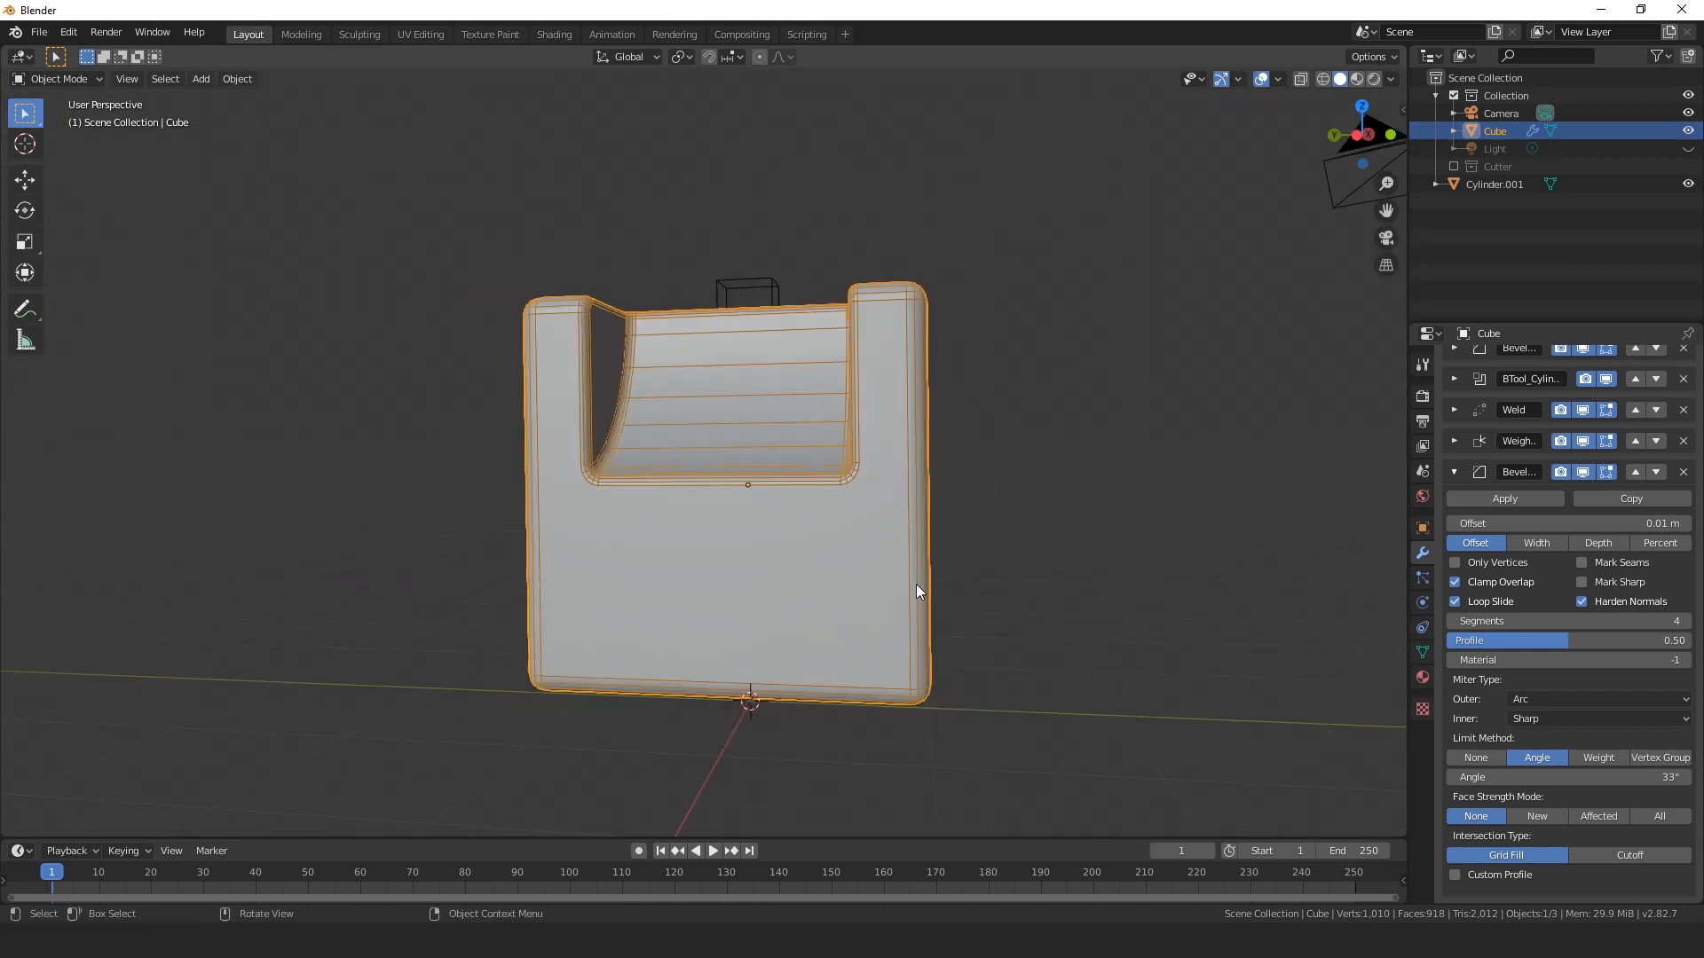
middle_drag(916, 584, 810, 586)
scroll(777, 474, up, 6)
shift+middle_drag(866, 273, 726, 598)
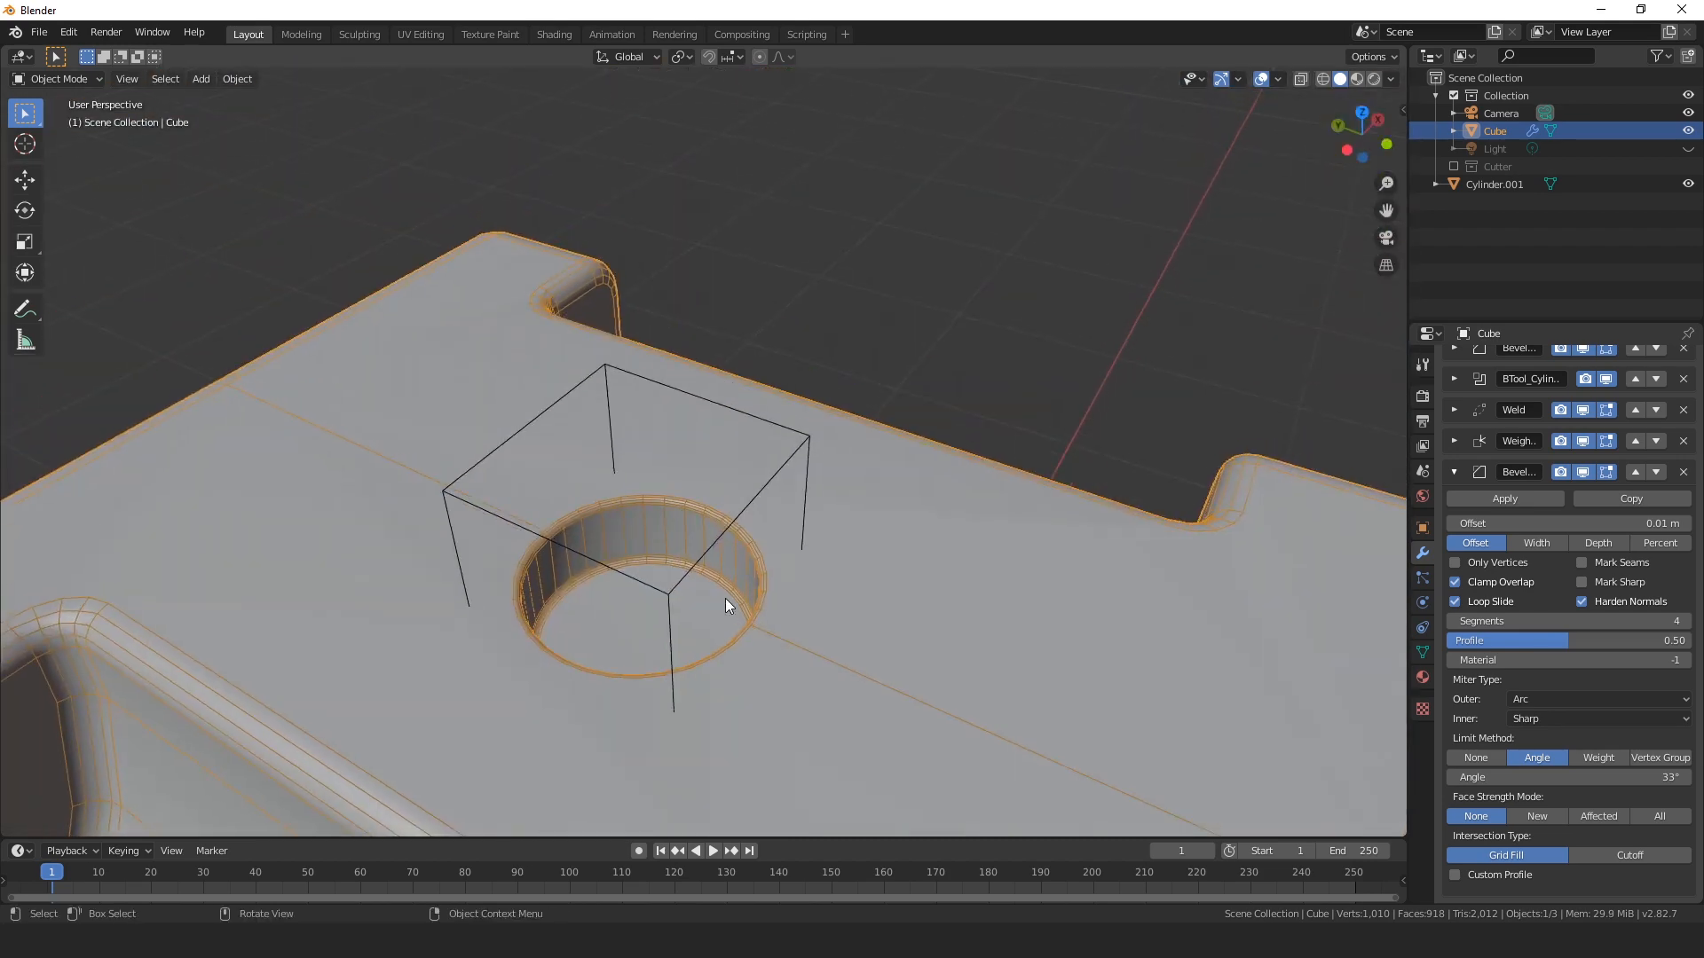
scroll(726, 598, up, 3)
middle_drag(843, 639, 882, 557)
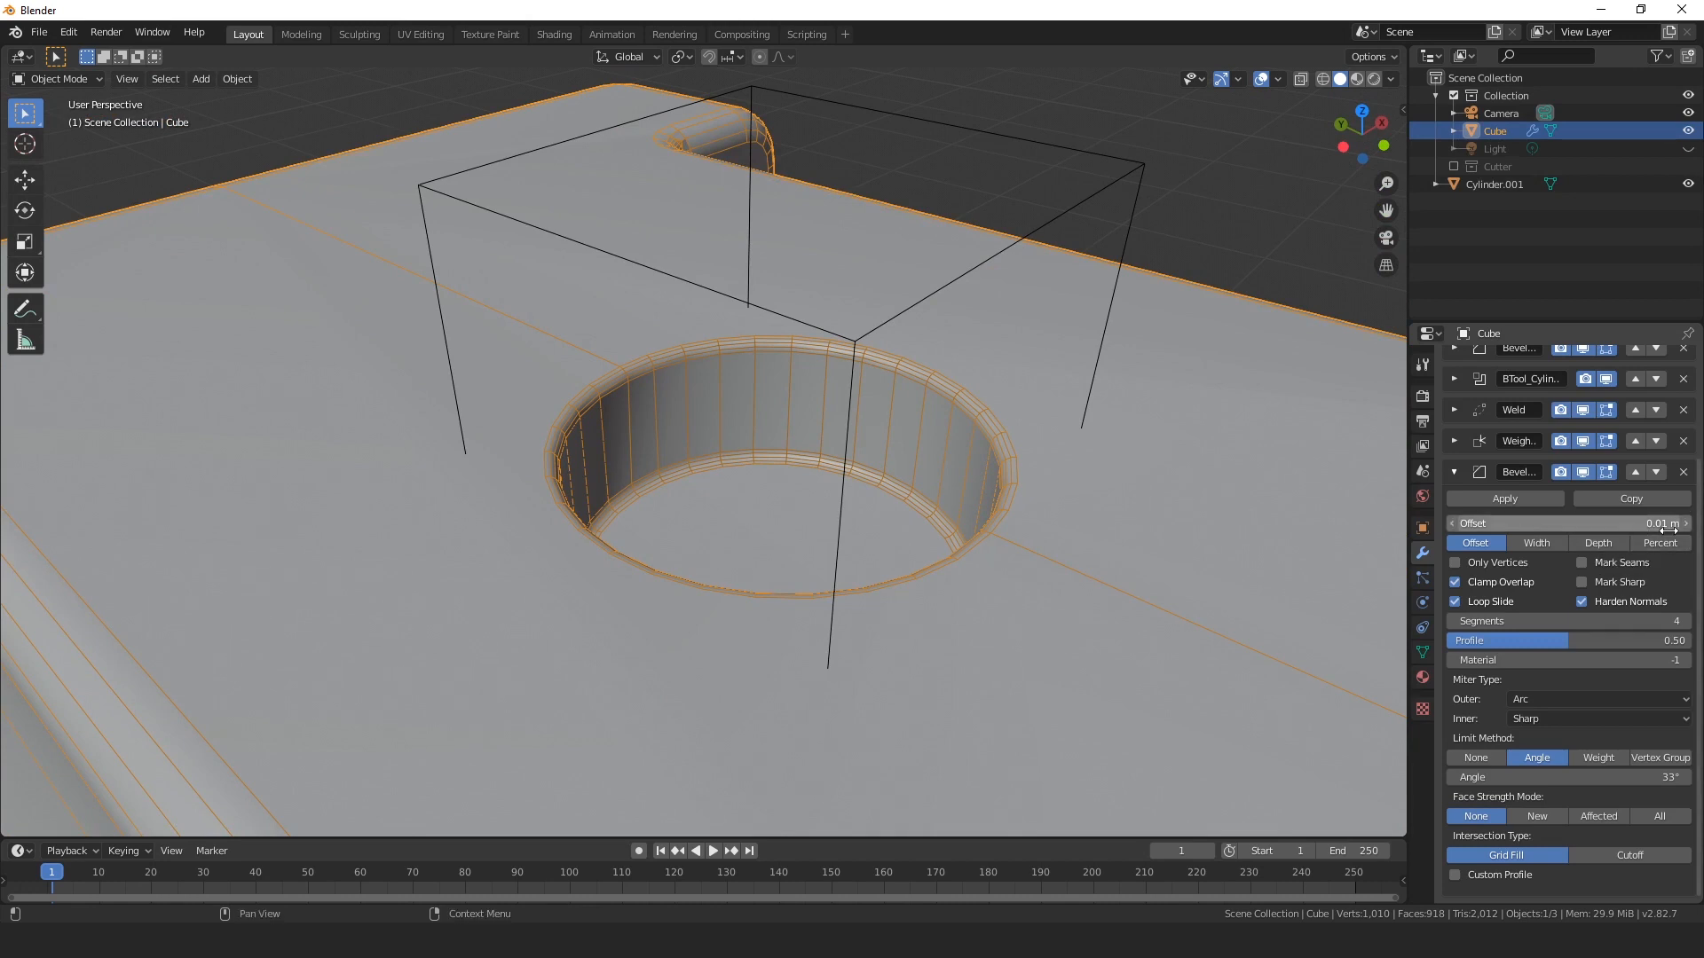
mouse_move(1663, 524)
mouse_down()
mouse_move(1641, 523)
mouse_move(1693, 524)
mouse_move(1663, 524)
mouse_up()
scroll(1082, 536, down, 3)
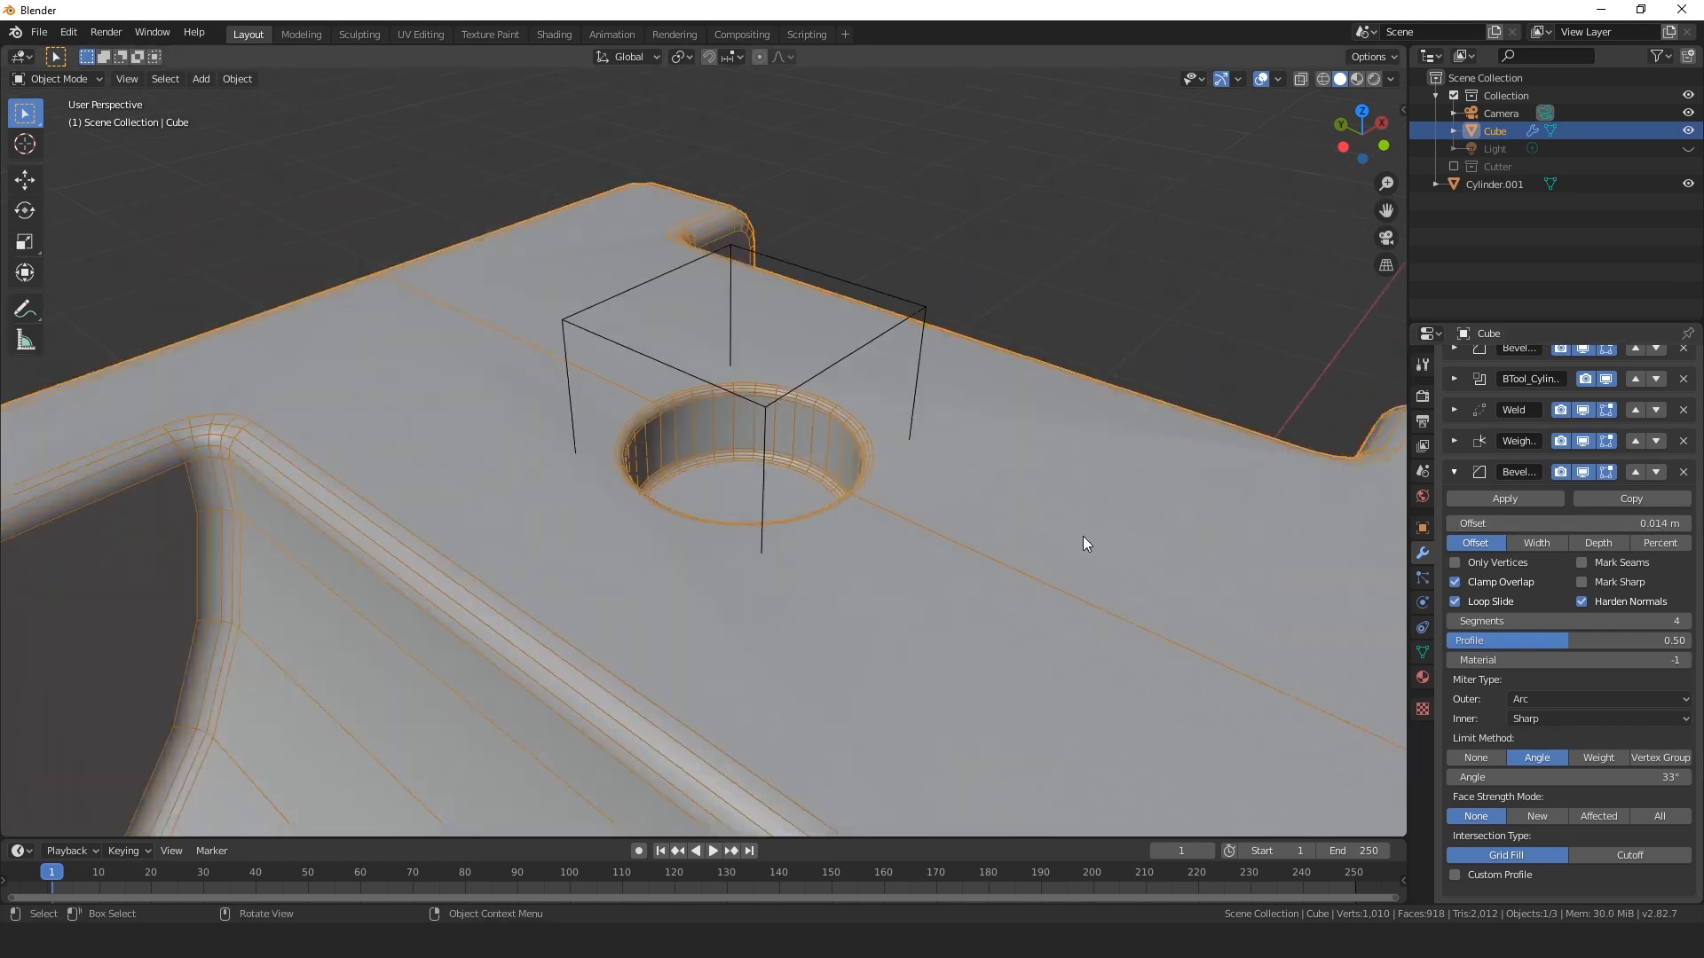
Move the cylinder cutter above the round hole into the Cutter collection.
scroll(1083, 536, down, 4)
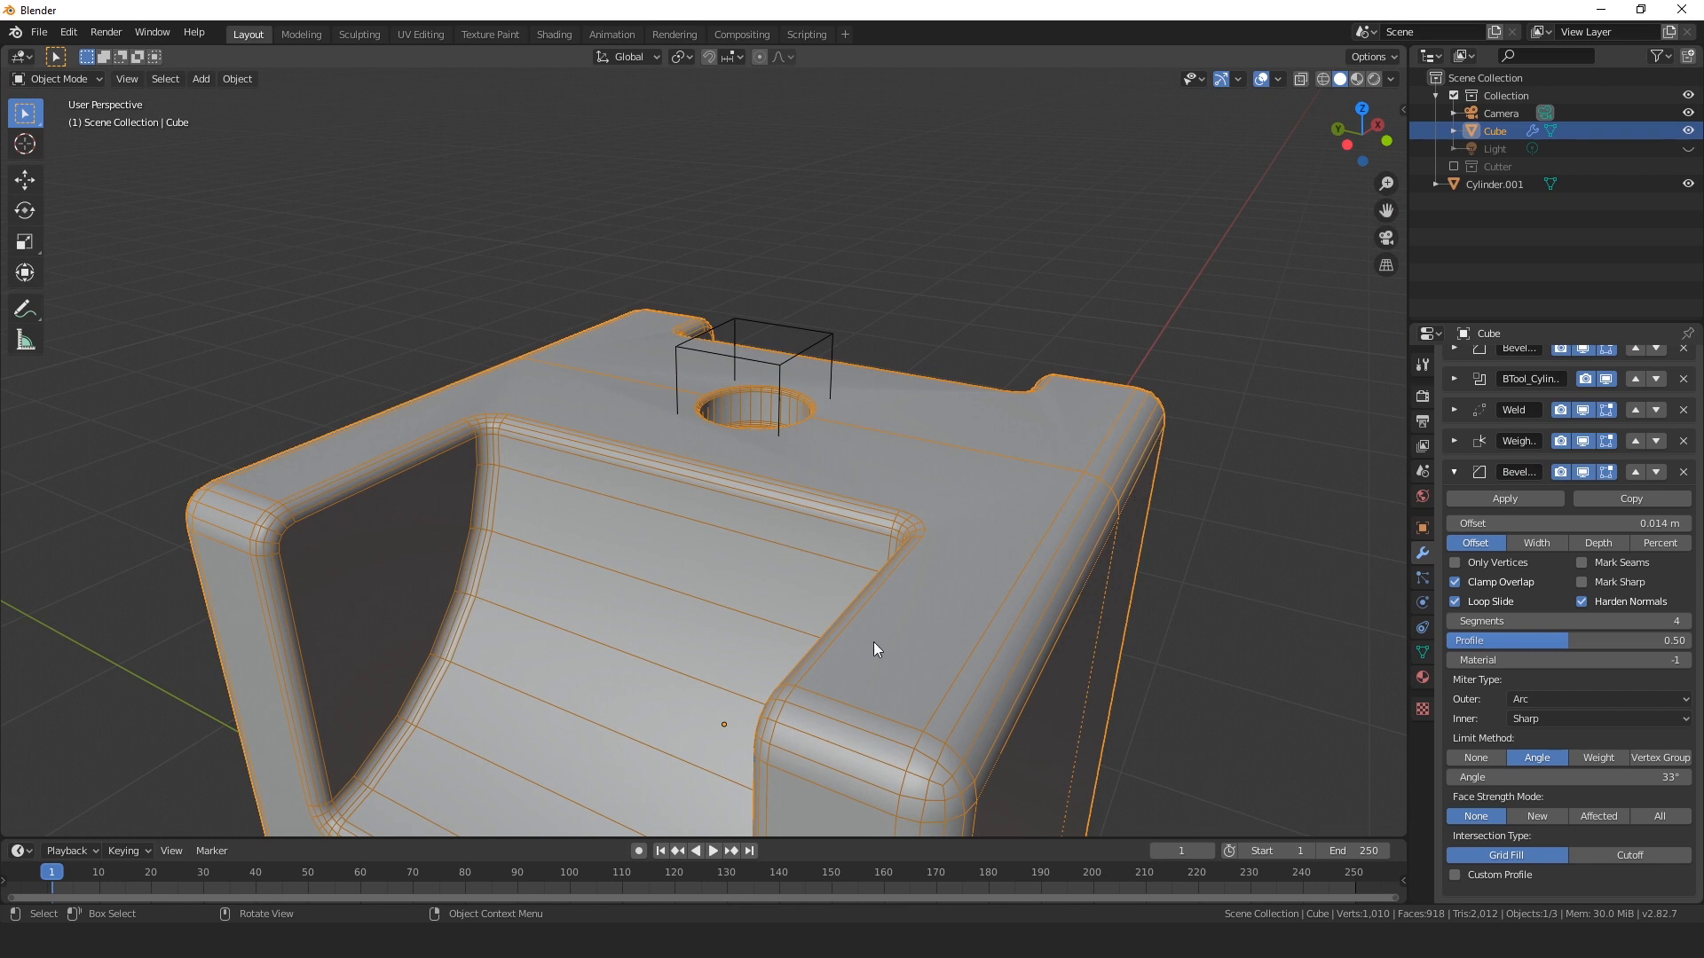
shift+middle_drag(1015, 651, 1026, 360)
scroll(1025, 359, down, 3)
middle_drag(1031, 479, 1035, 465)
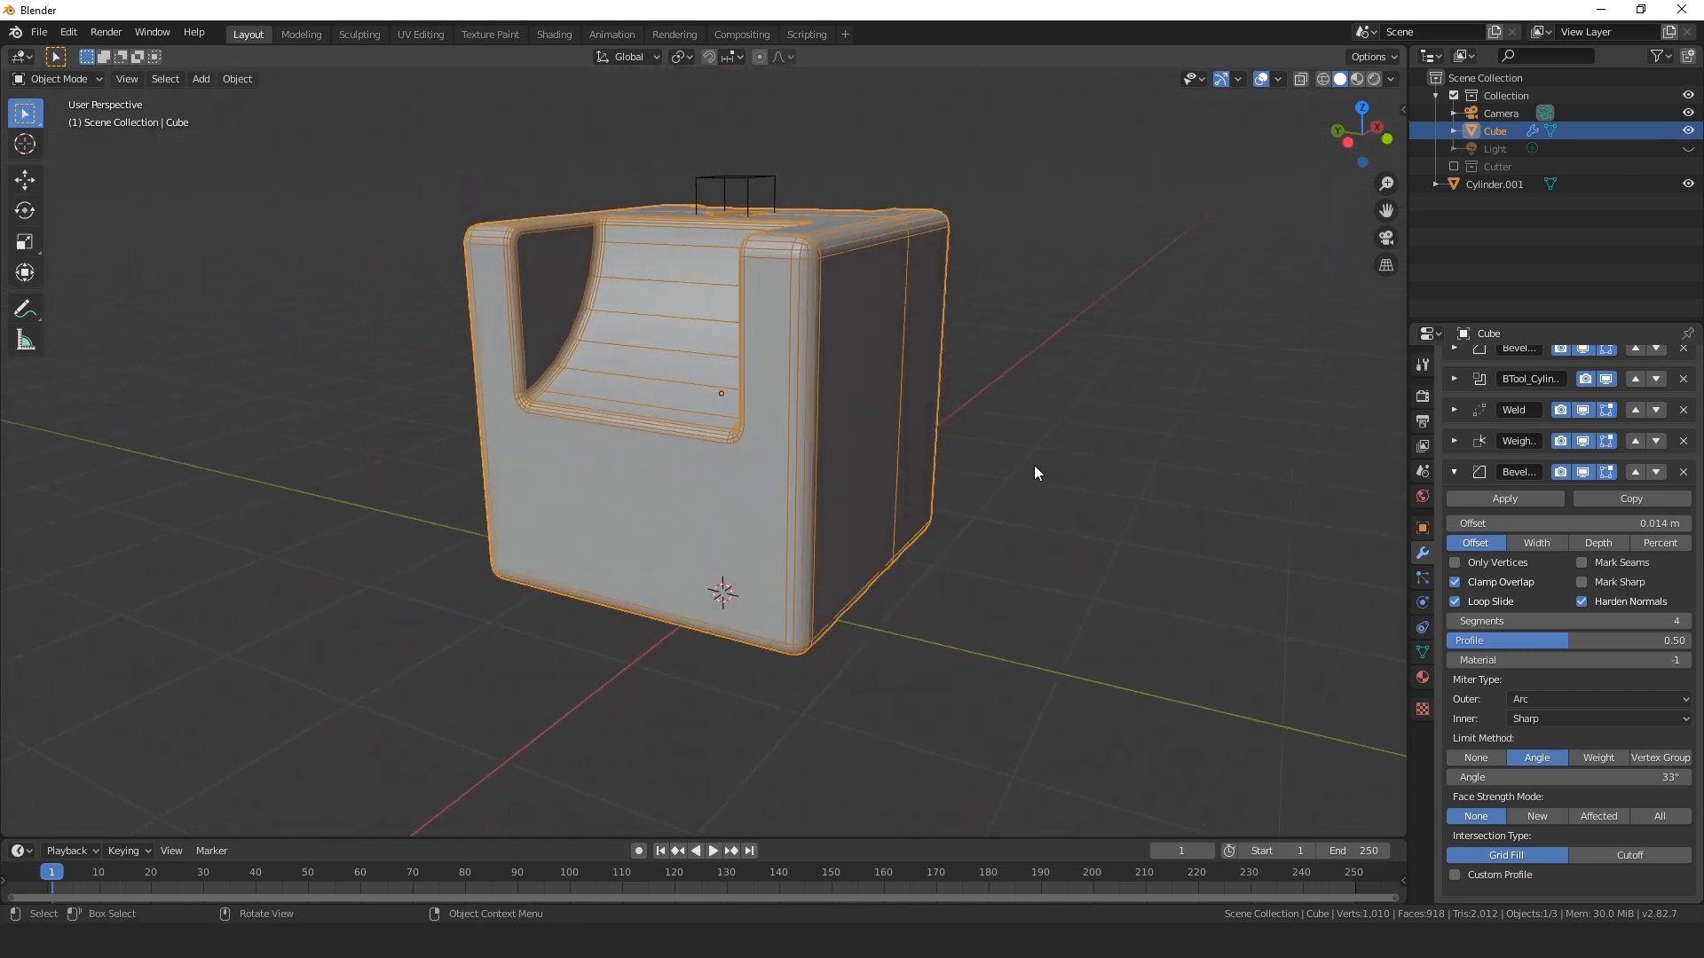
scroll(1033, 469, down, 1)
scroll(976, 408, up, 2)
shift+middle_drag(1076, 308, 1048, 442)
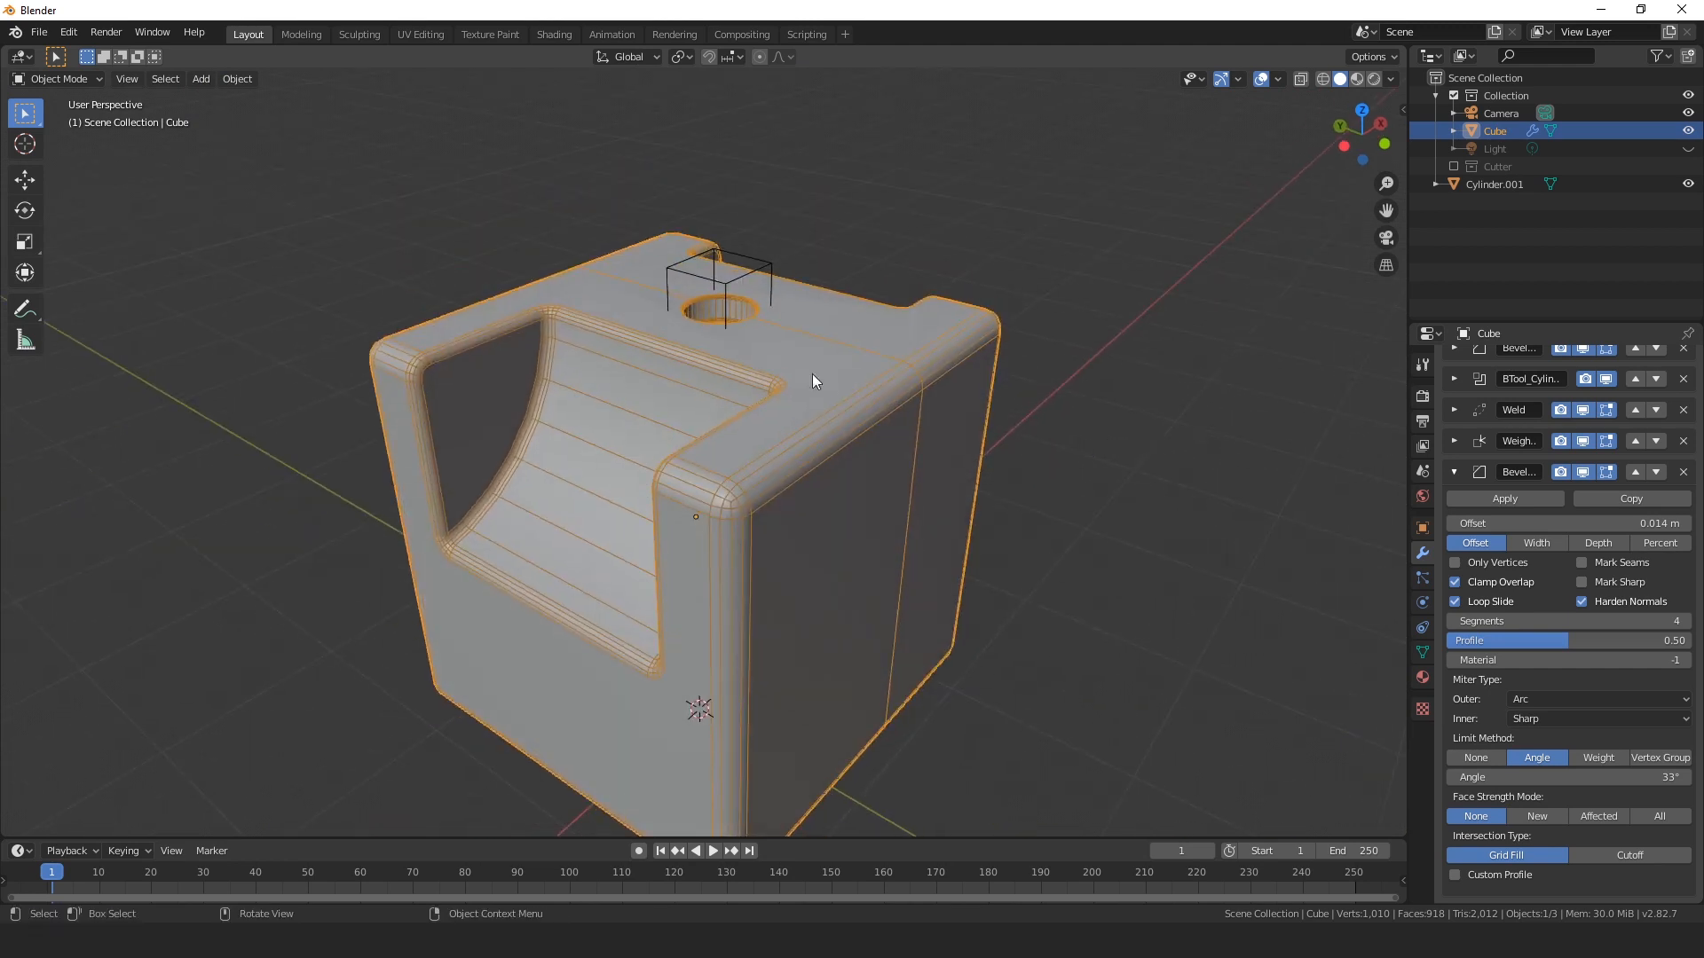
click(742, 282)
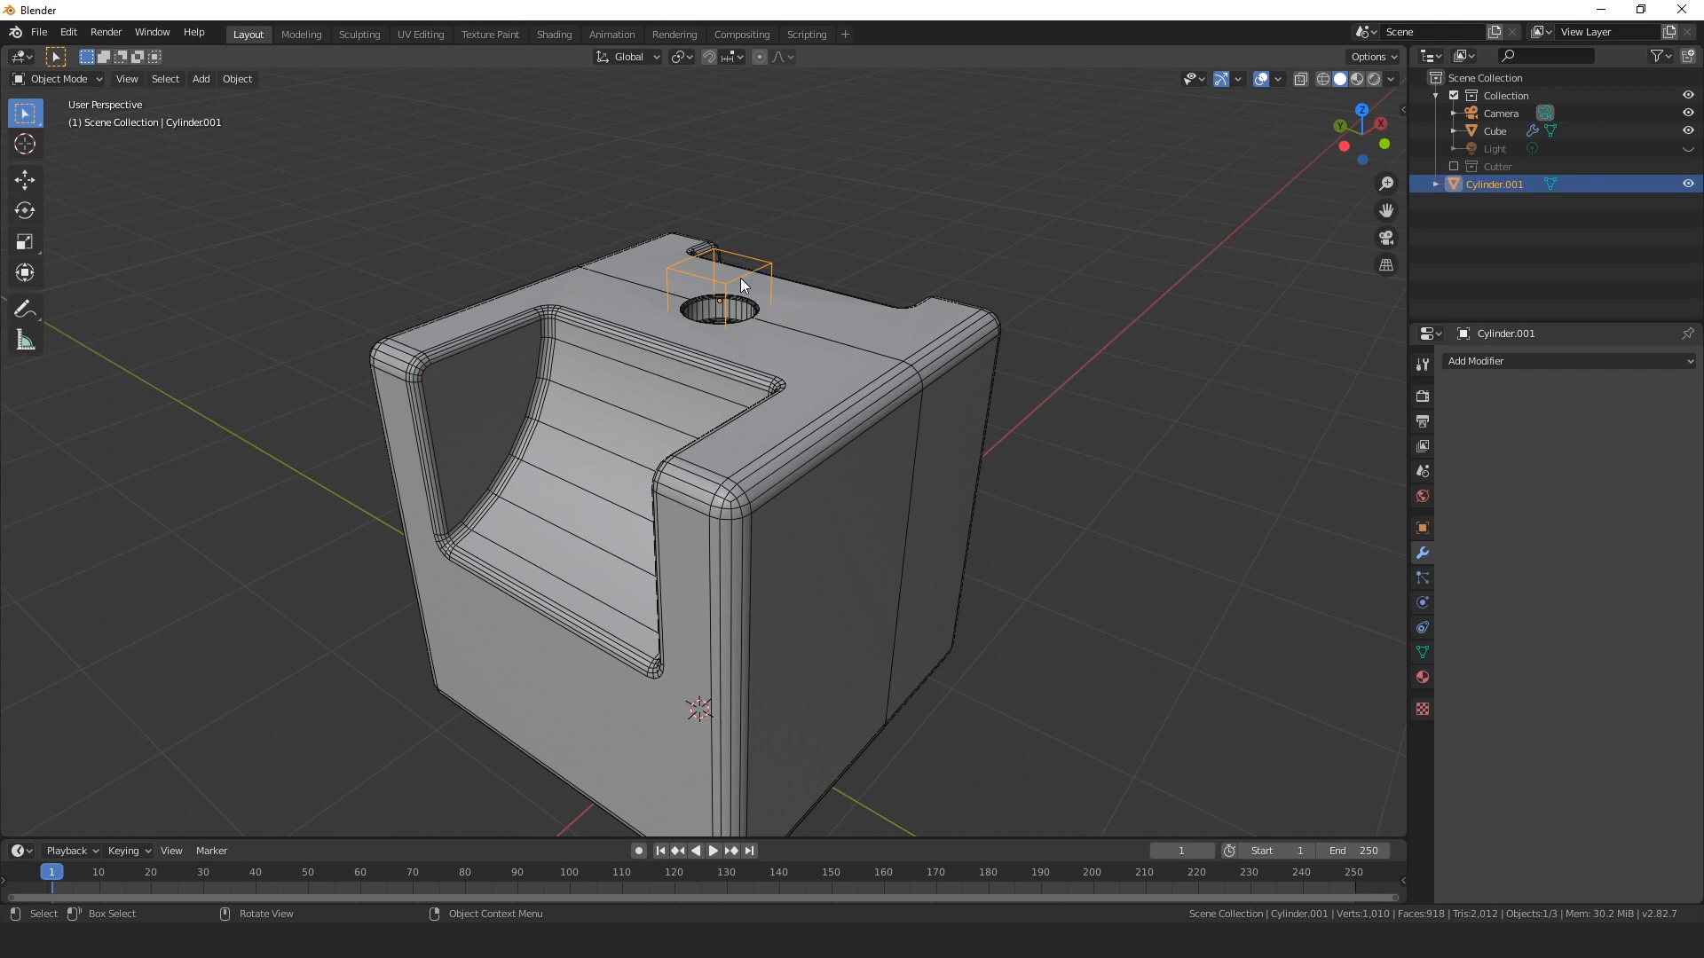
key(m)
click(740, 279)
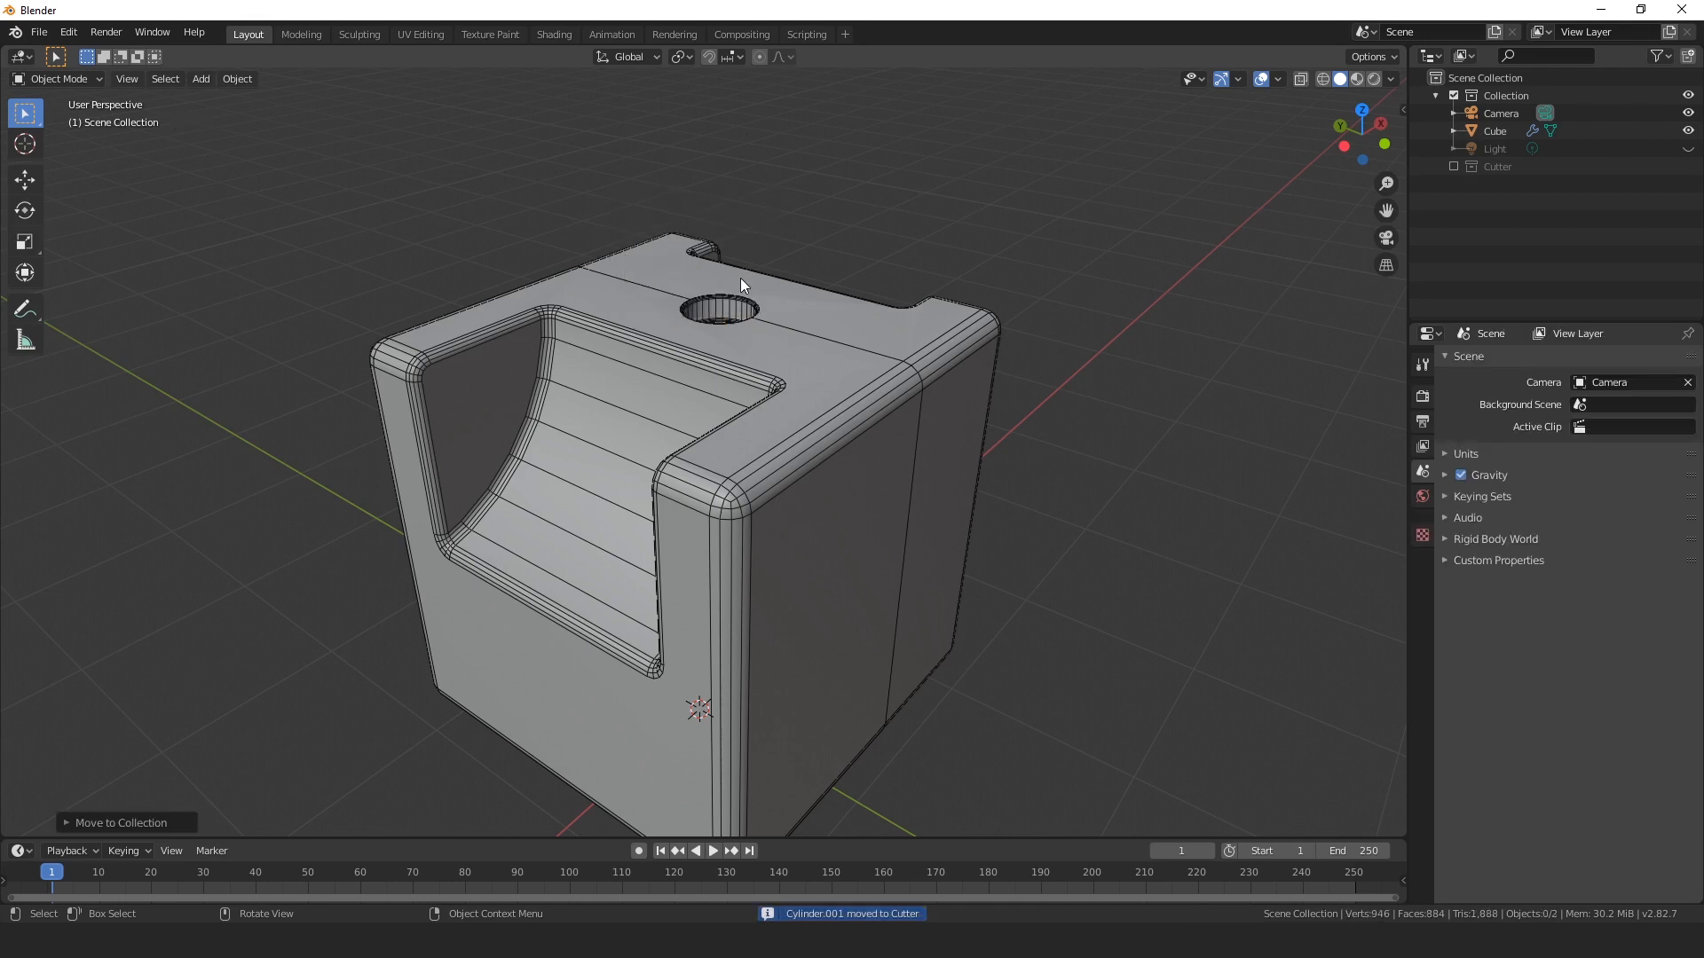
Compare the cube with and without viewport overlays, and inspect its shading from several sides with overlays off.
middle_drag(974, 570, 1055, 523)
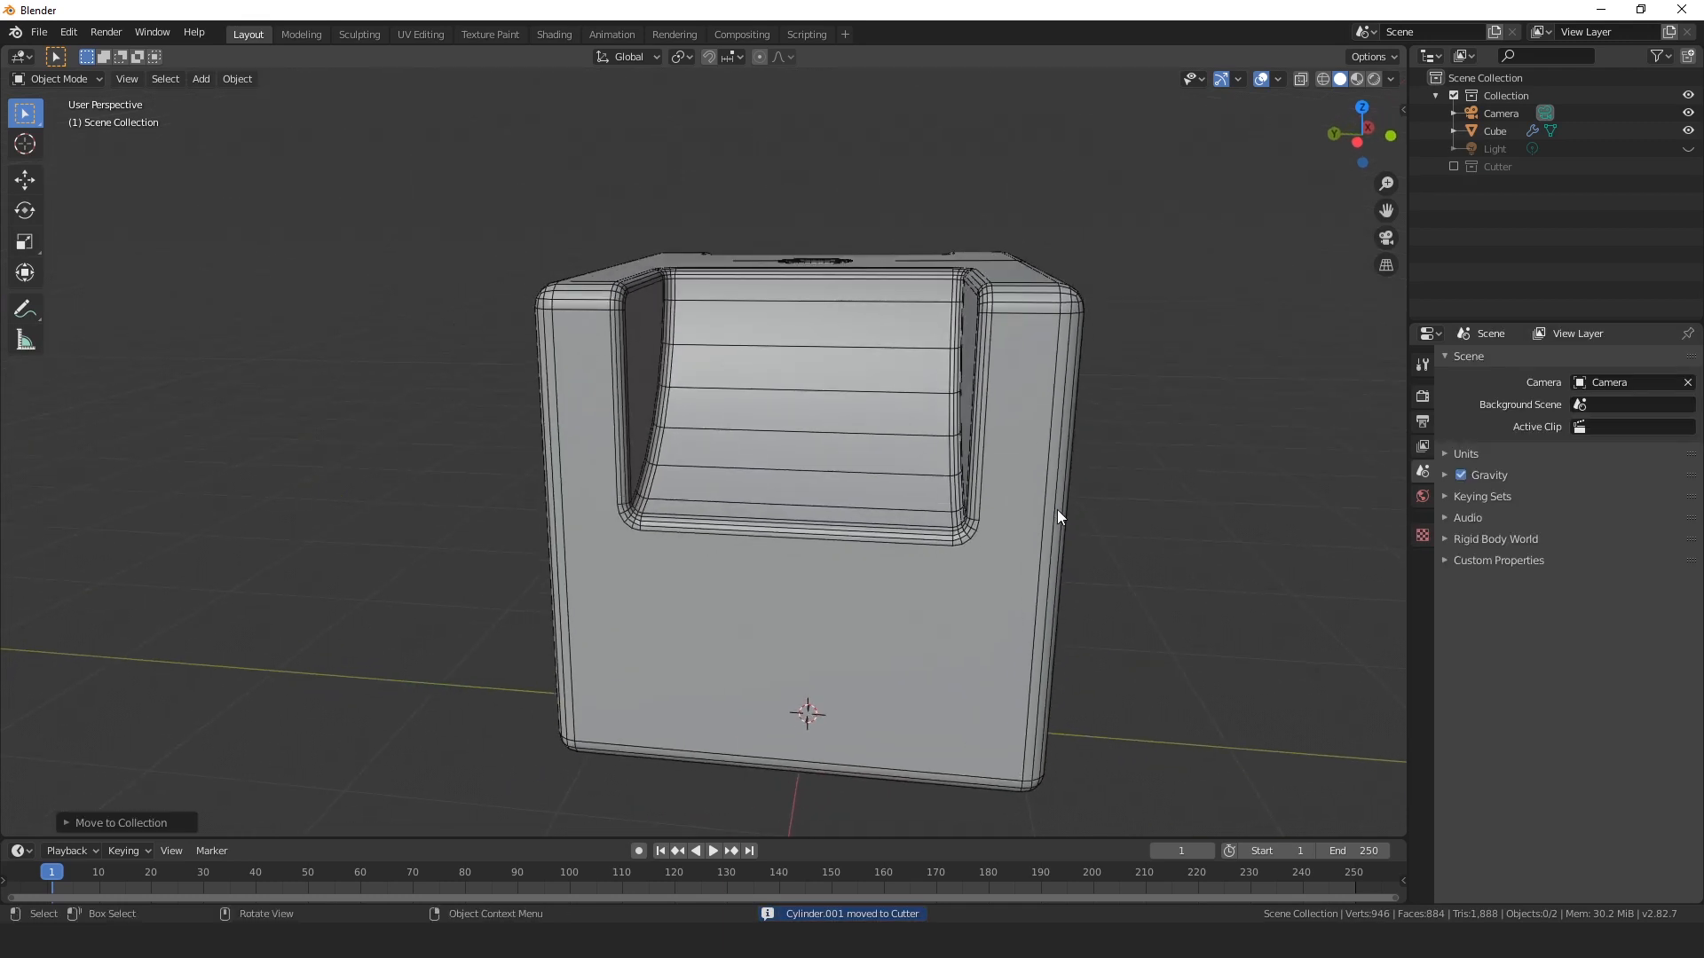
click(1261, 78)
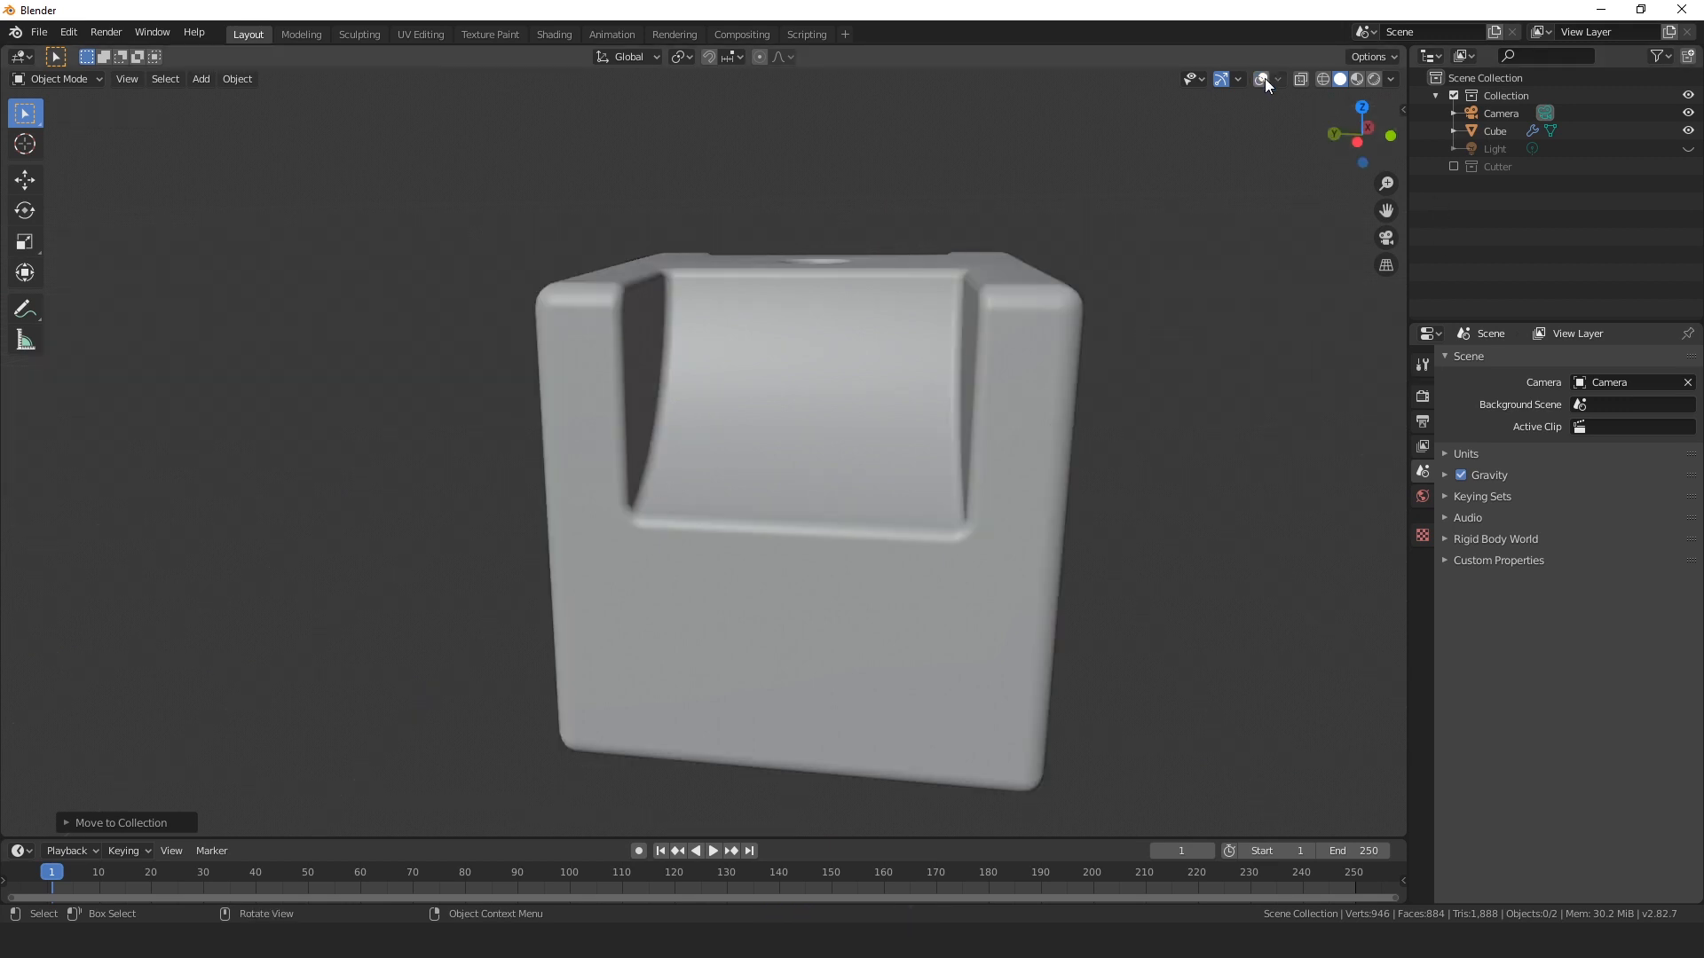
click(1261, 78)
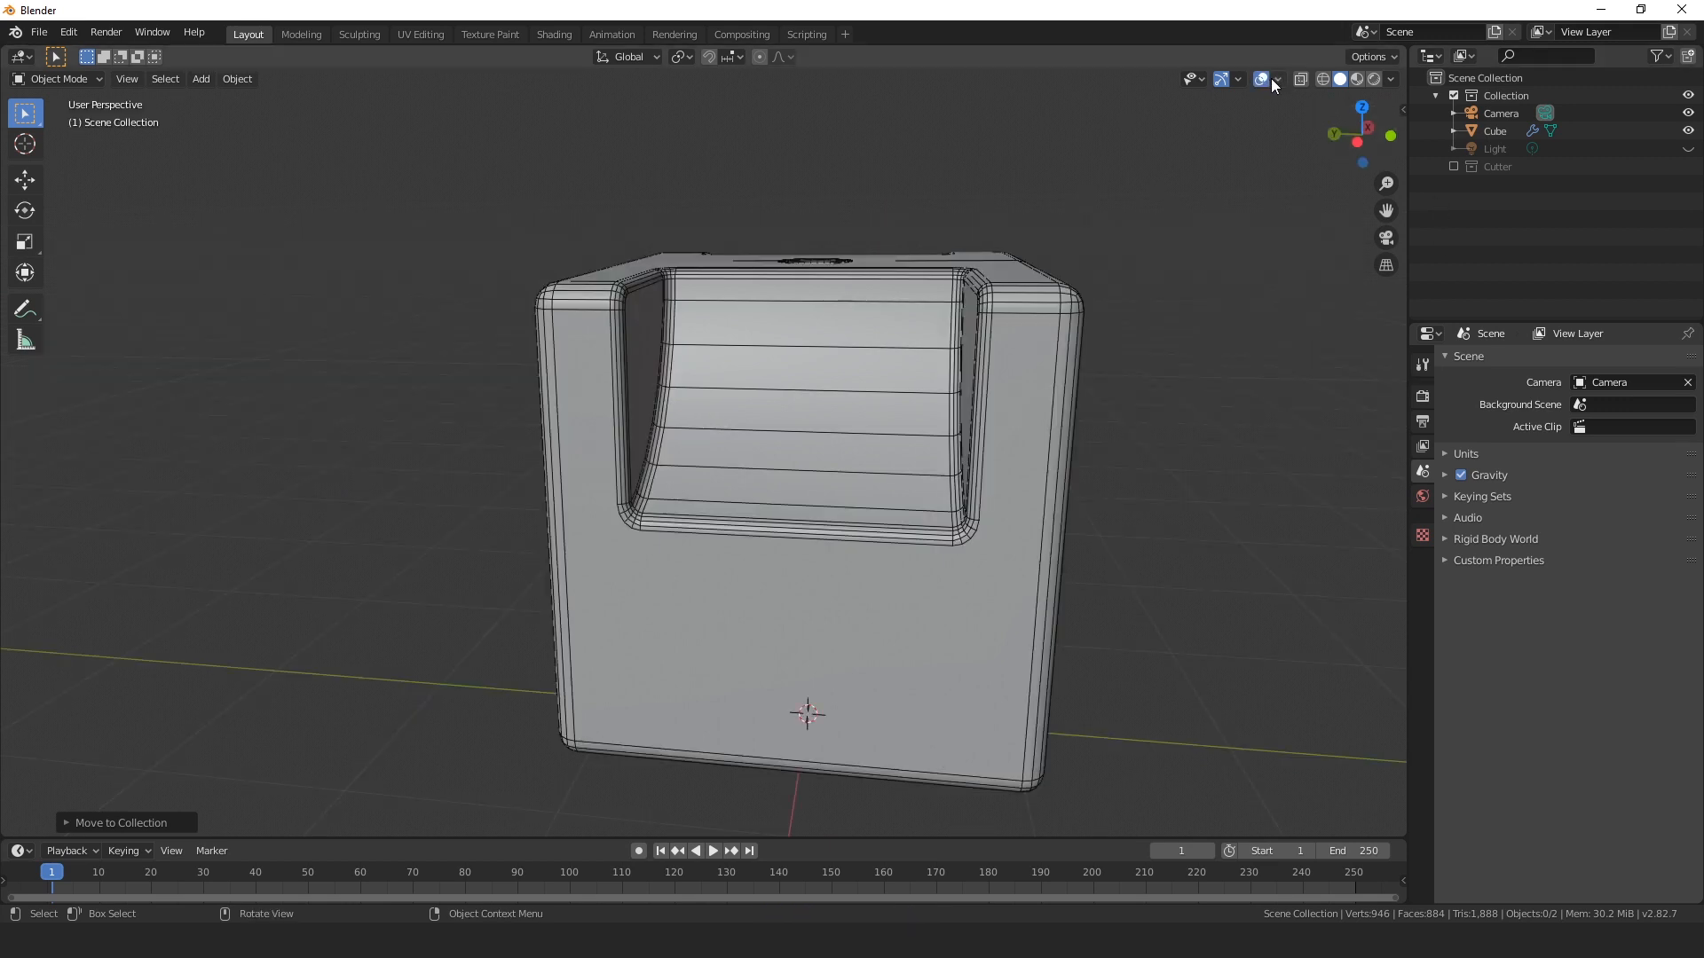
click(1261, 78)
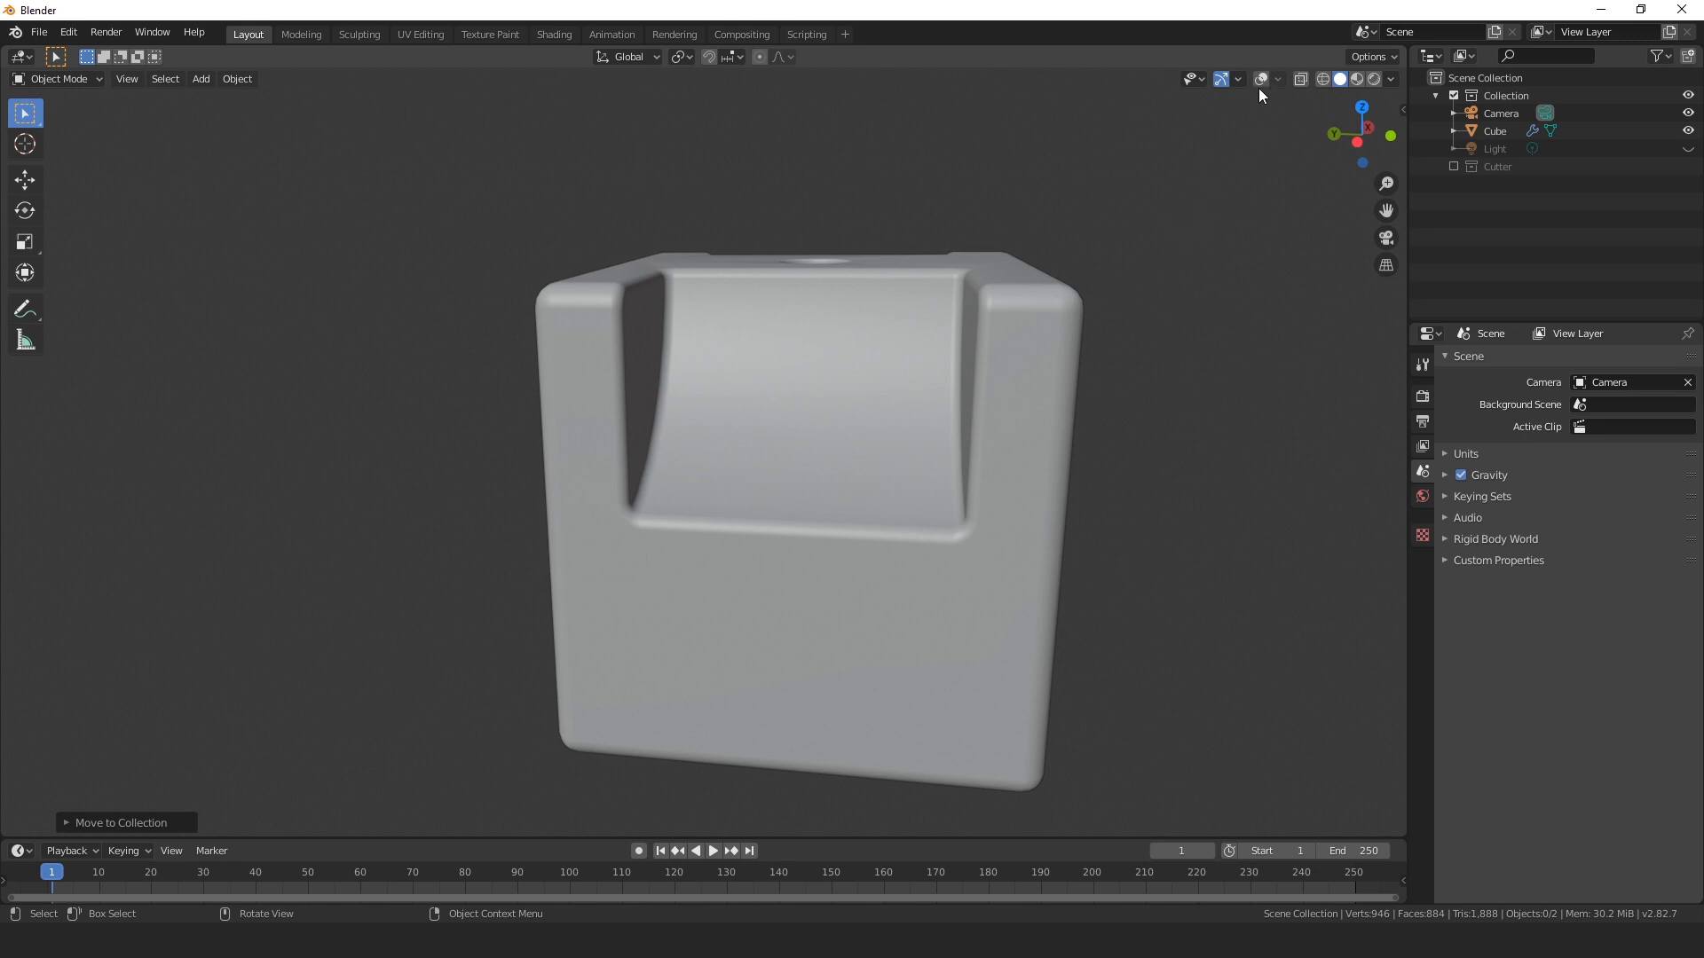
click(1261, 79)
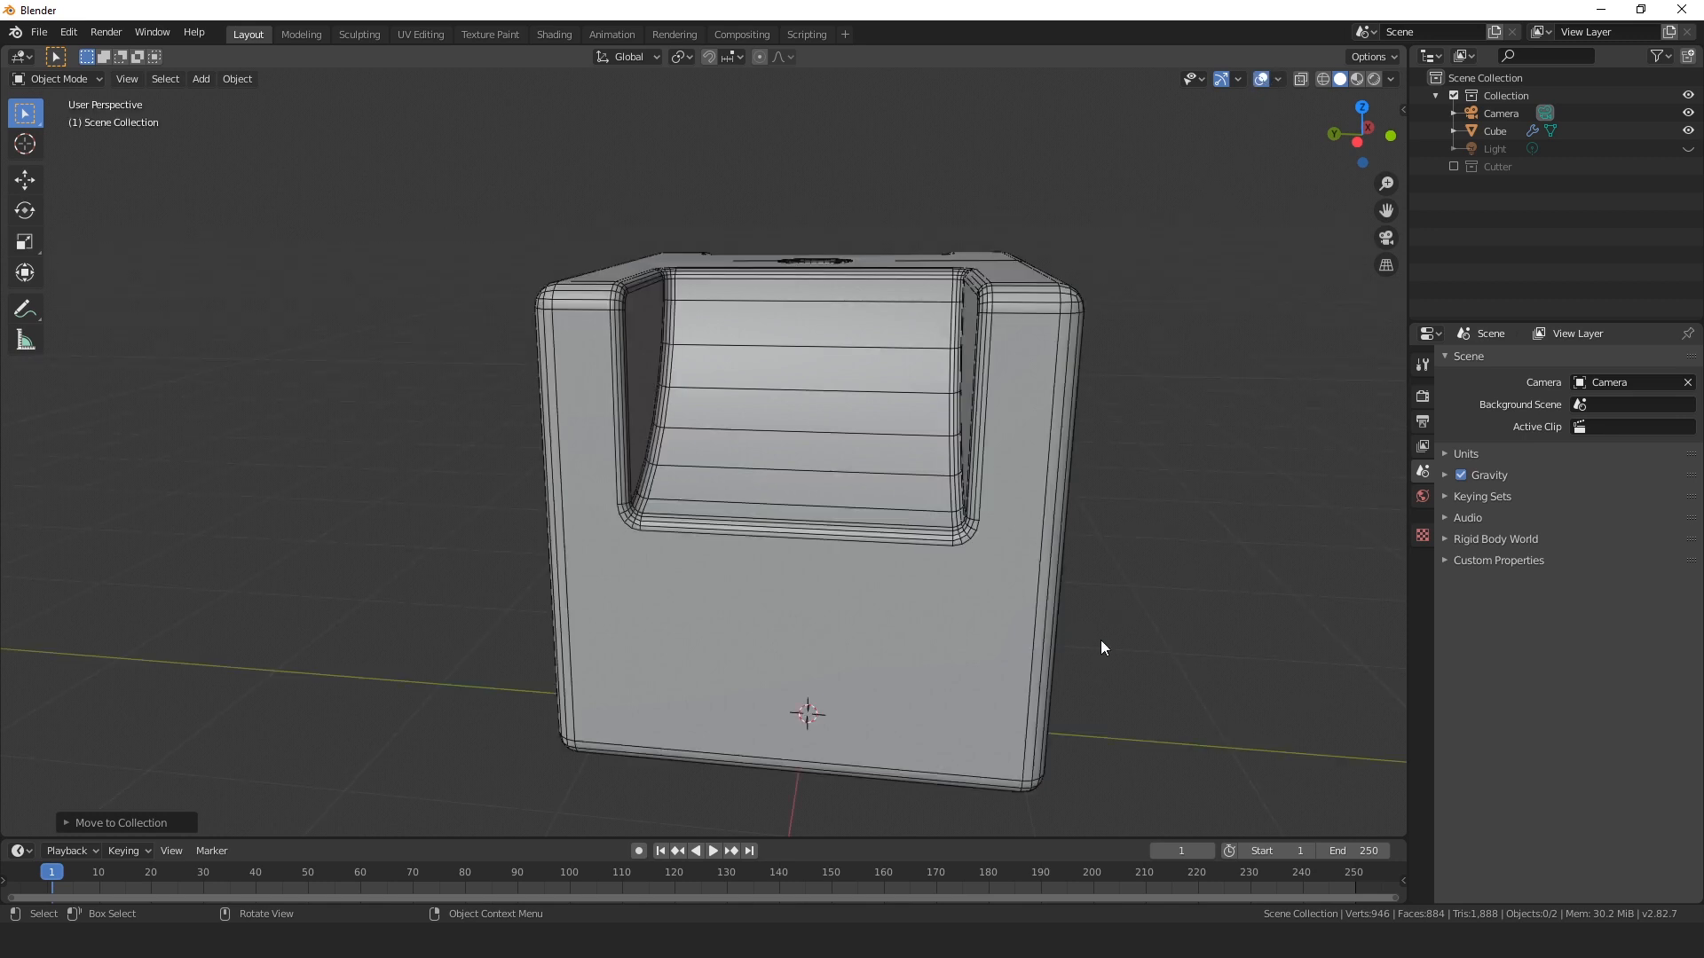
click(1261, 78)
middle_drag(1121, 327, 1026, 399)
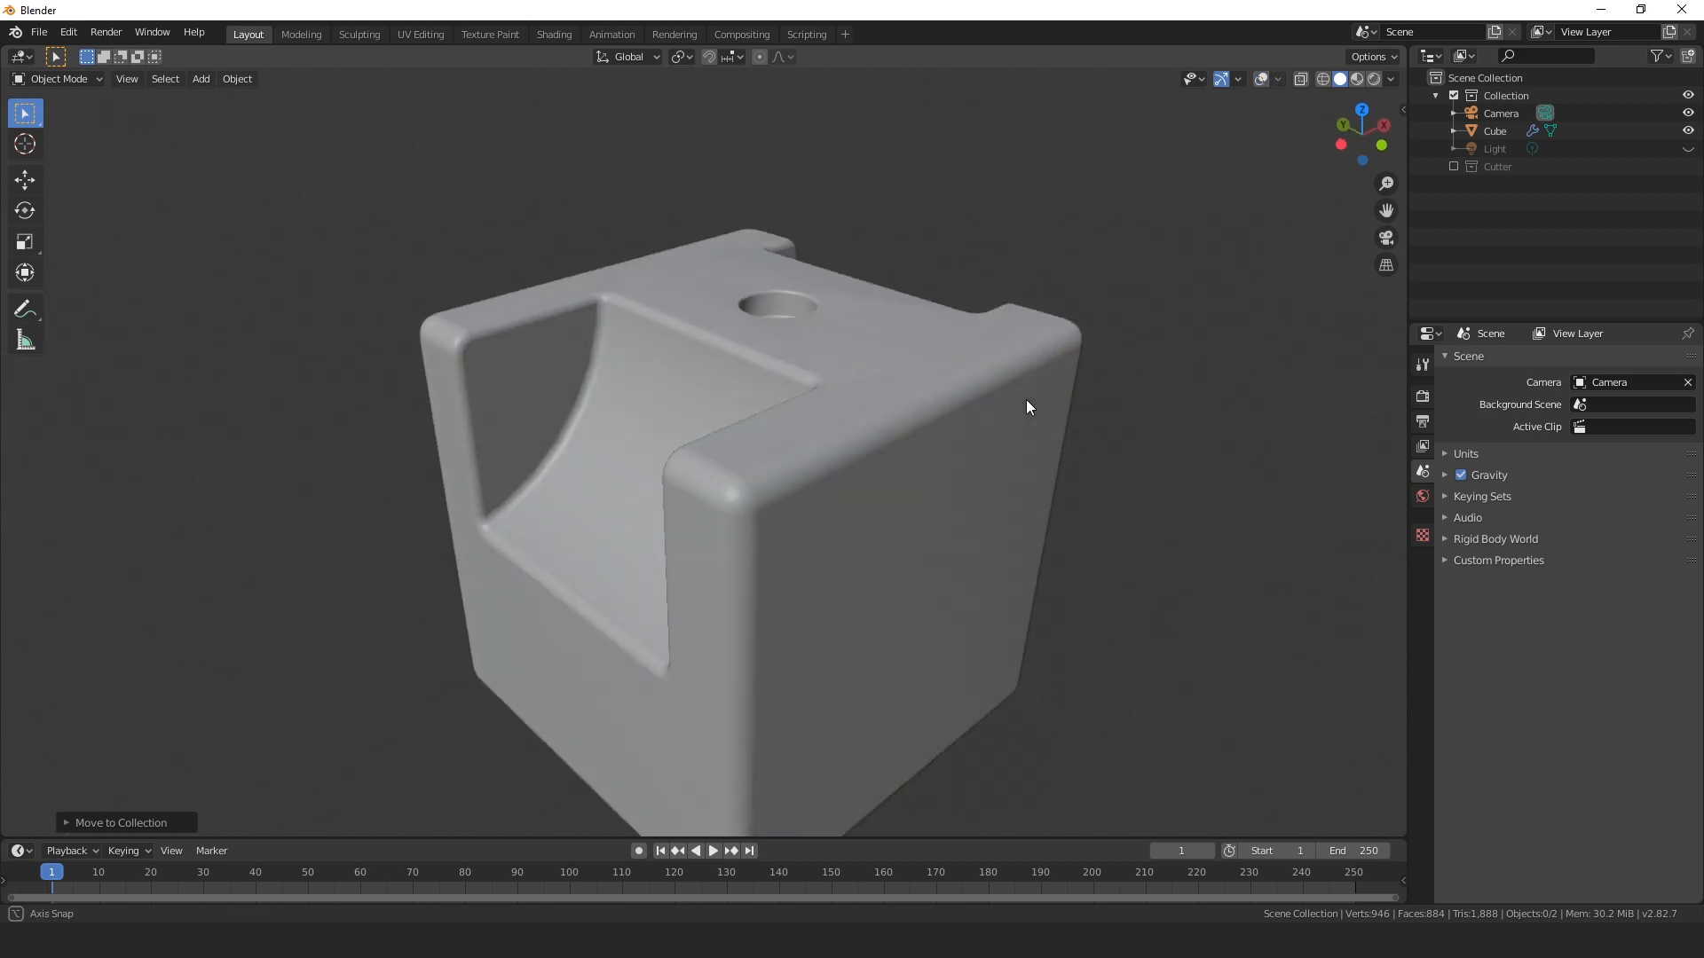
scroll(1076, 502, down, 2)
middle_drag(1075, 502, 1122, 403)
scroll(882, 422, up, 3)
Select the cube, collapse its last Bevel modifier and move the Weighted Normal modifier to the end of the stack.
click(1121, 403)
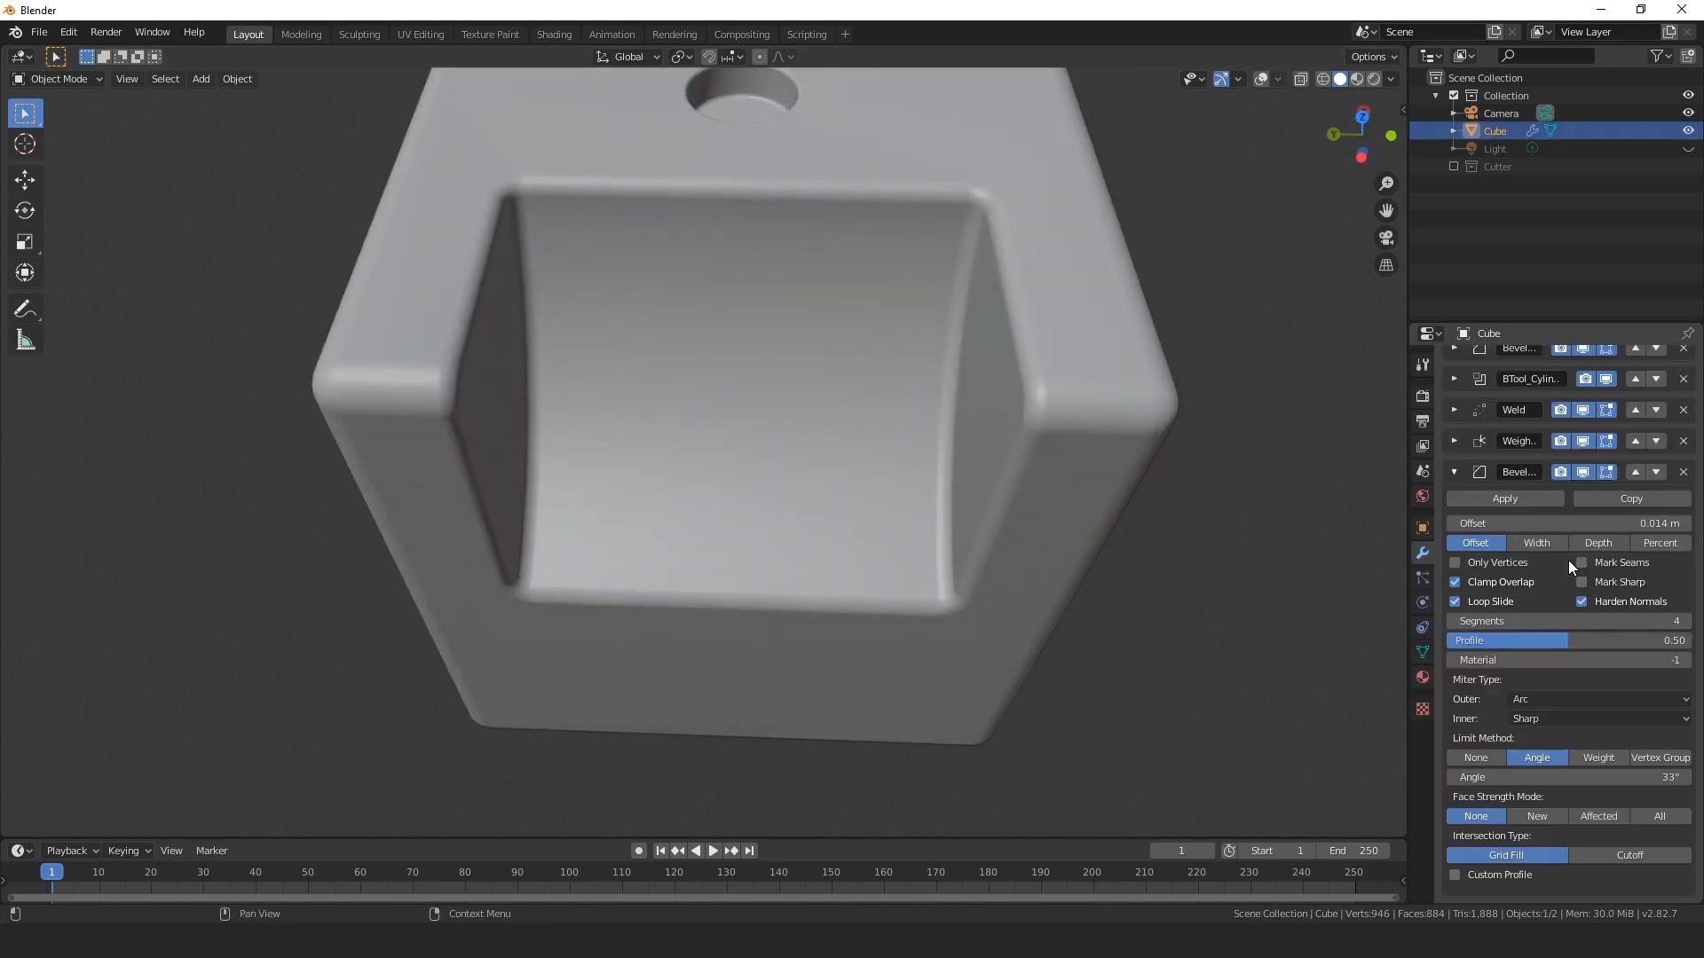
middle_drag(747, 282, 483, 293)
middle_drag(967, 298, 874, 408)
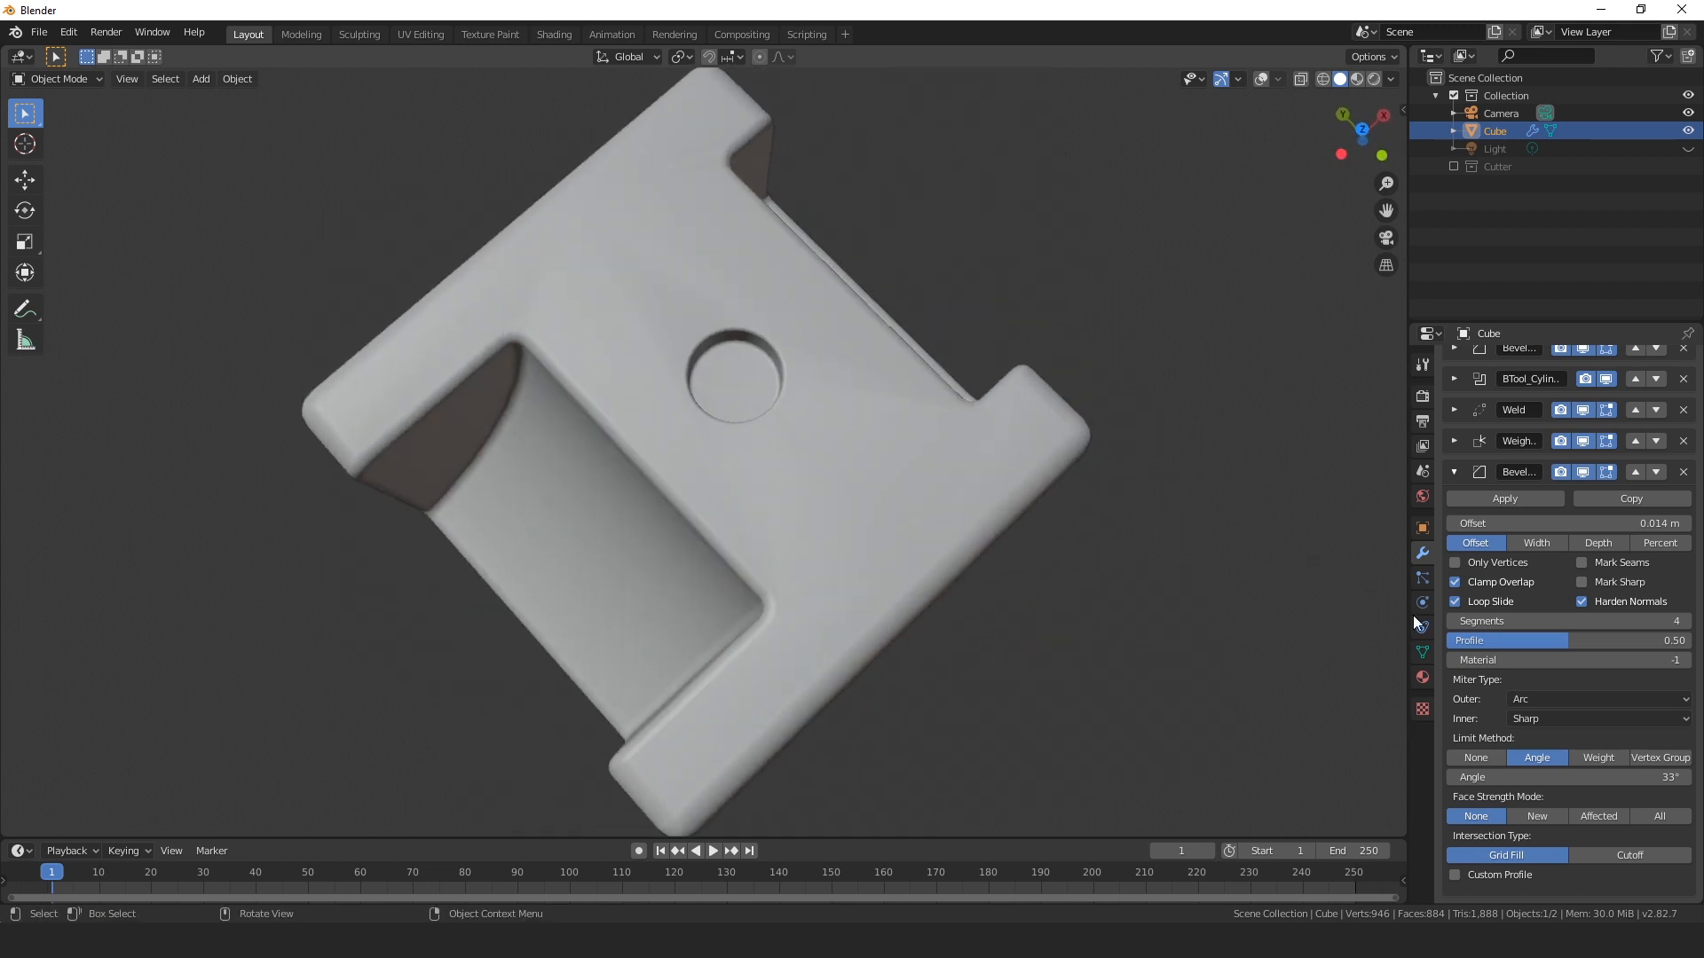
click(1454, 473)
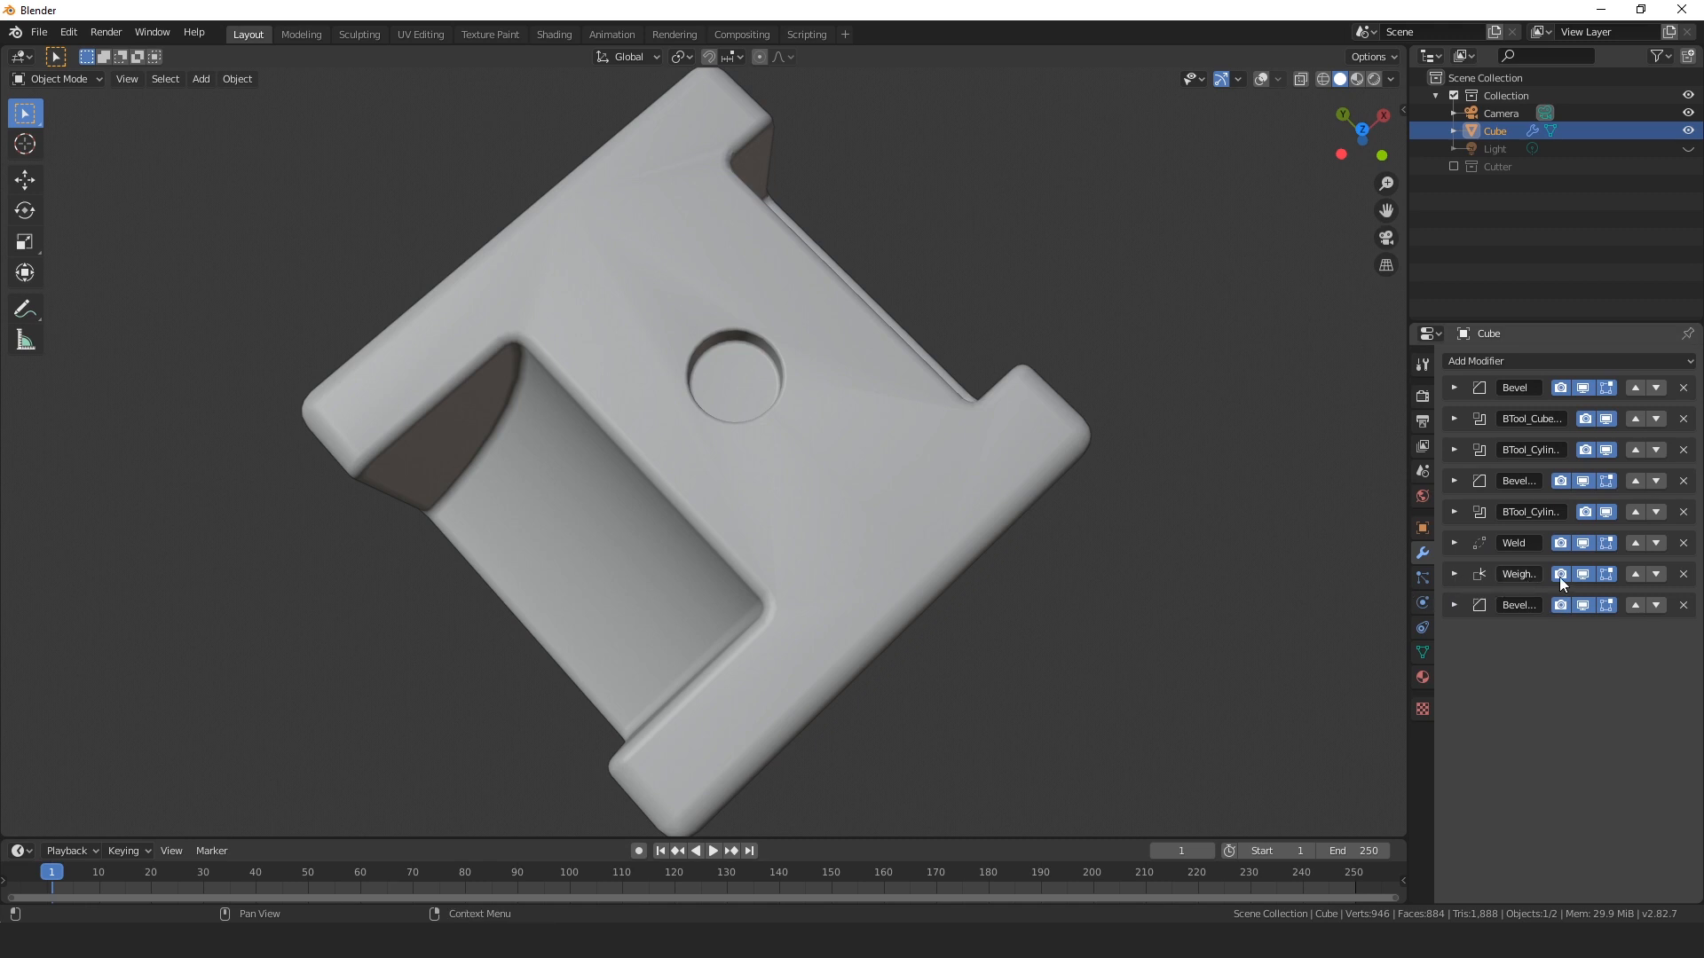
click(1656, 574)
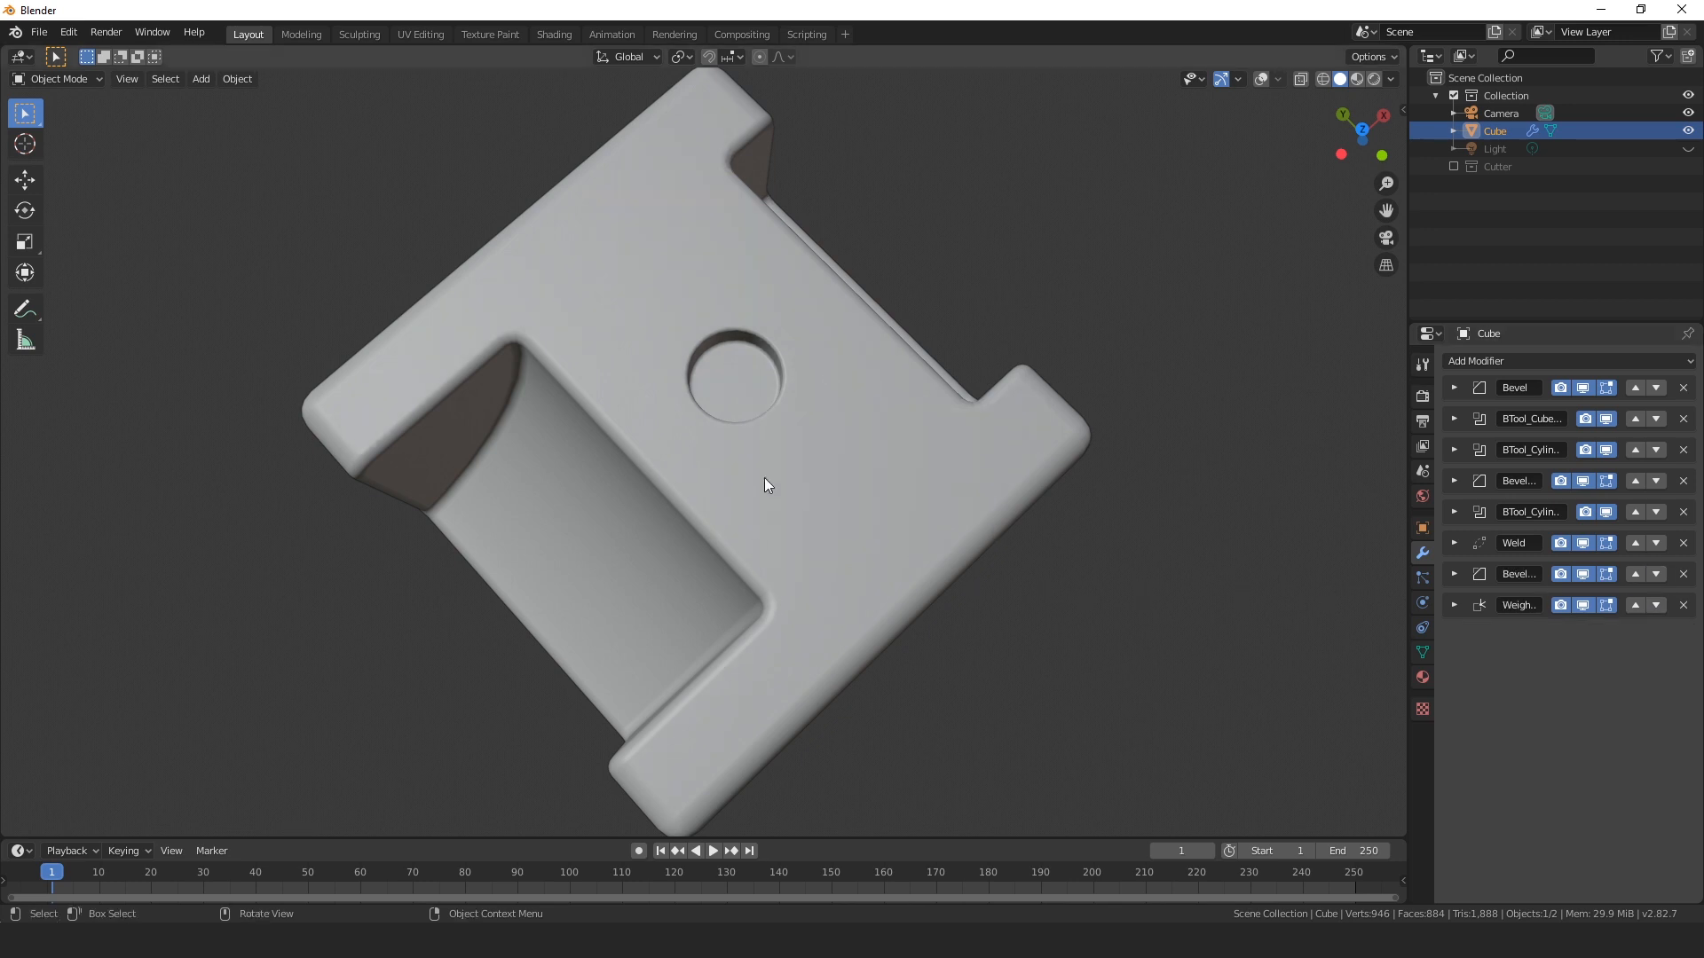
Inspect the cube's shading from the side and turn the viewport overlays back on.
middle_drag(763, 796, 860, 526)
middle_drag(1008, 260, 1050, 416)
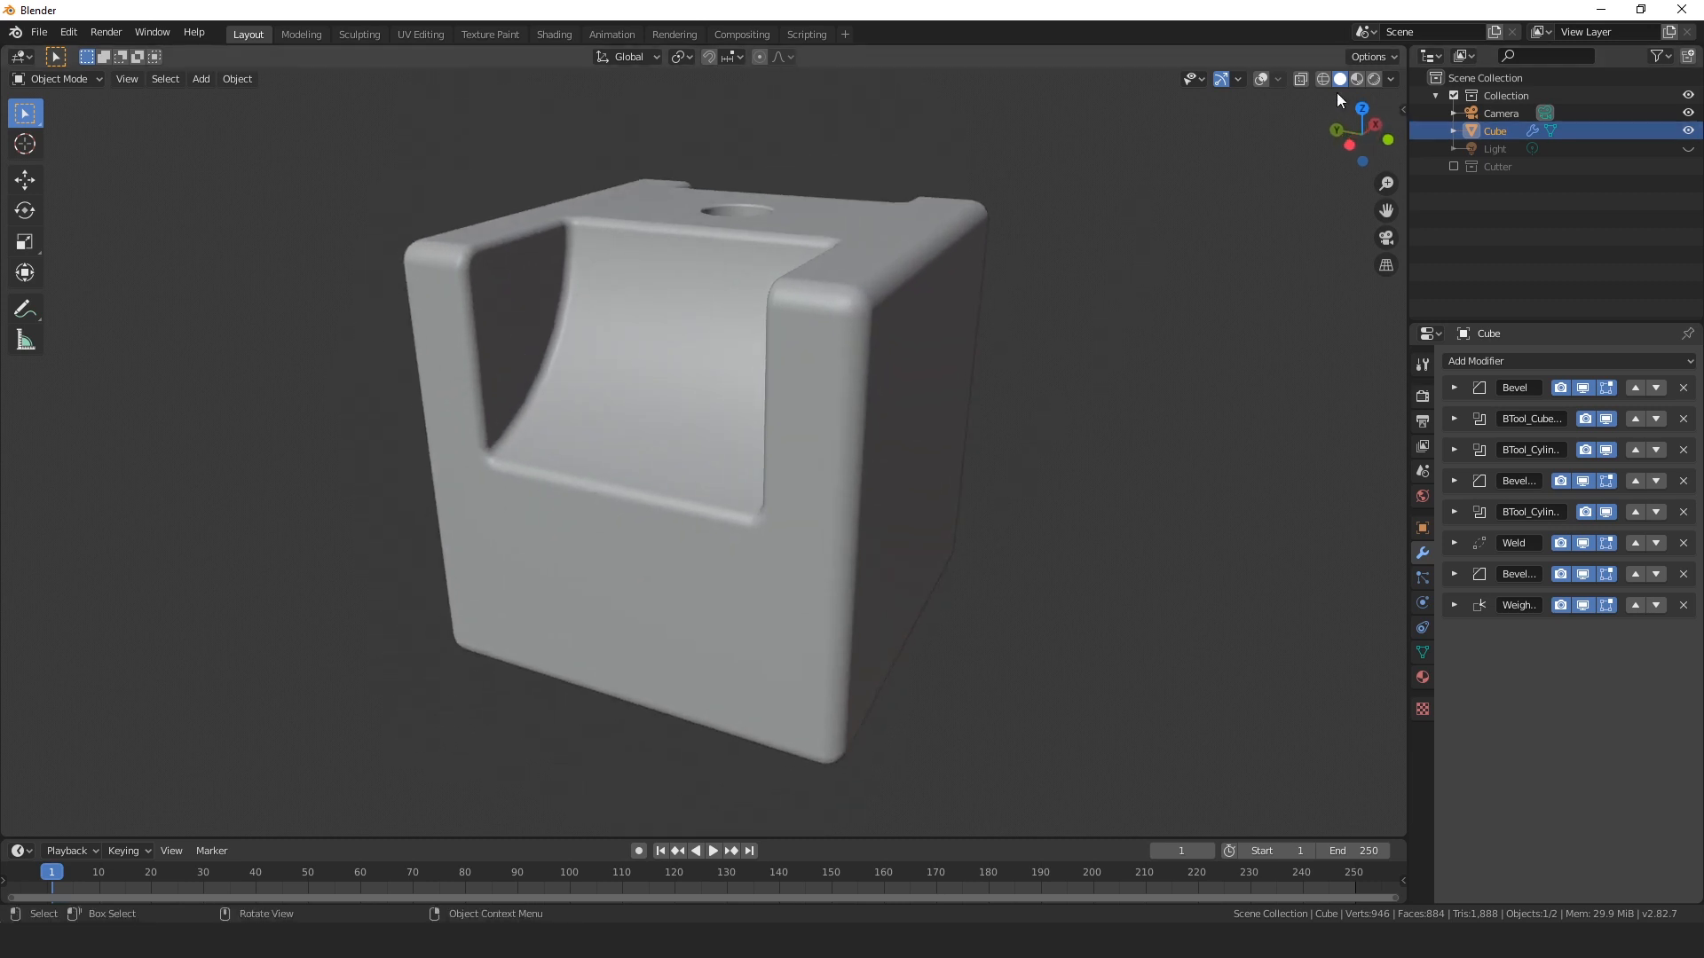
click(1261, 78)
scroll(902, 284, down, 2)
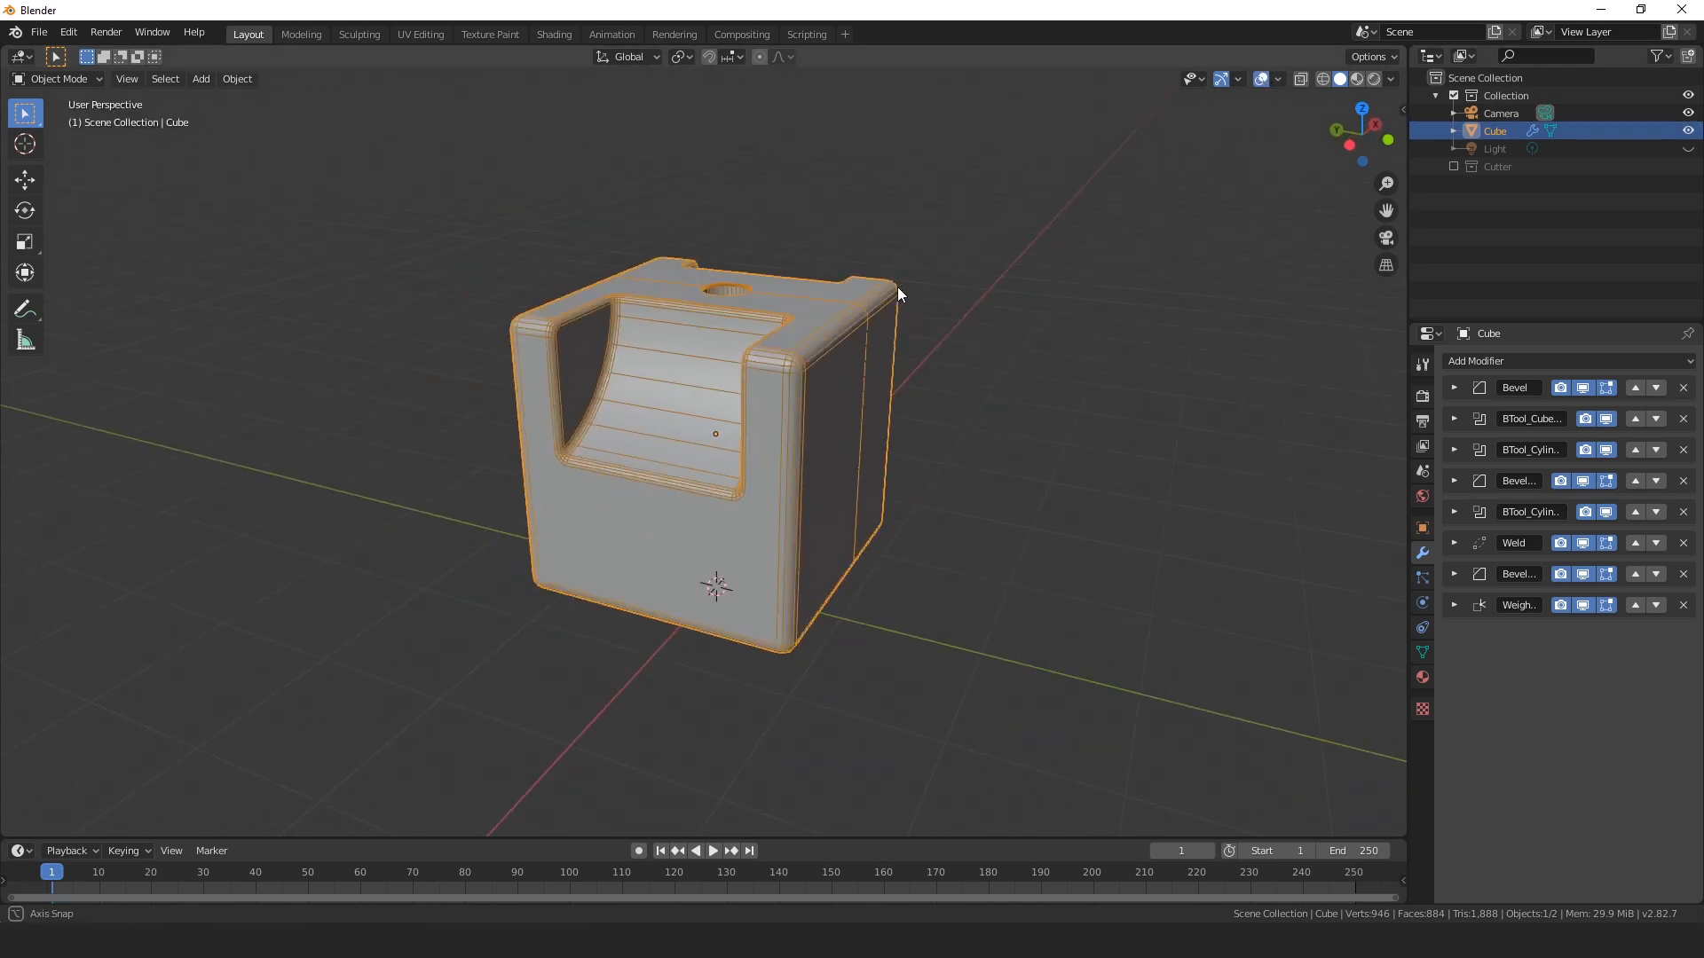
scroll(935, 349, up, 4)
scroll(919, 379, down, 2)
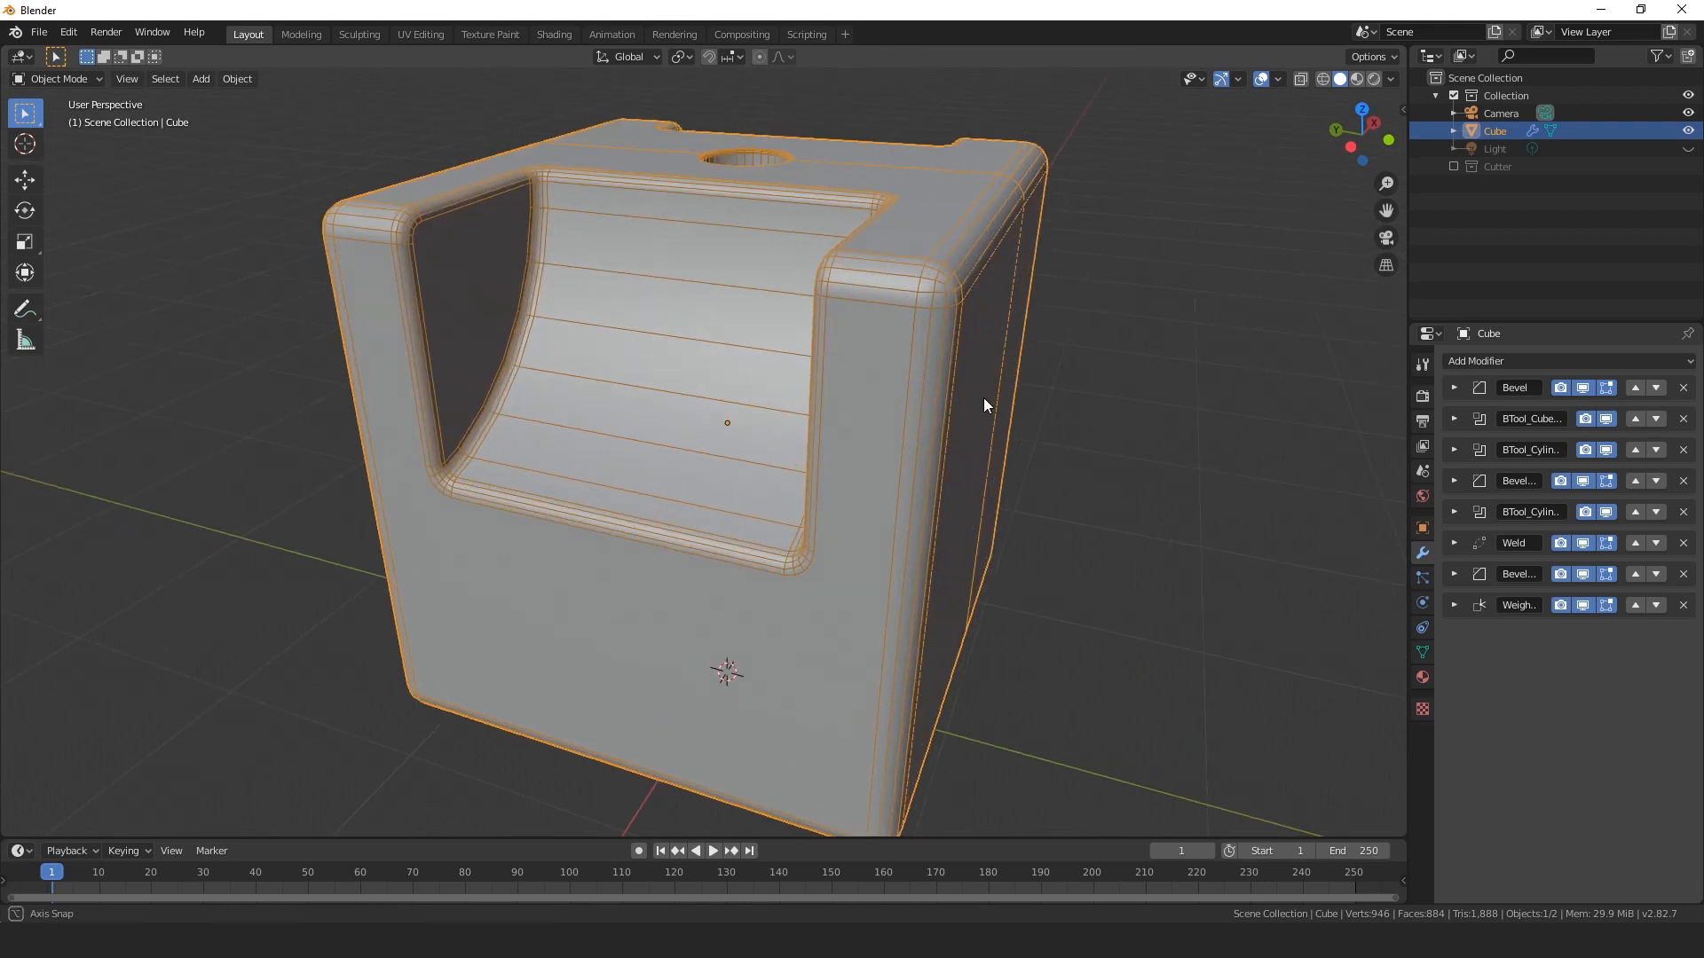
Duplicate the cube in place and hide the original.
middle_drag(915, 402, 817, 417)
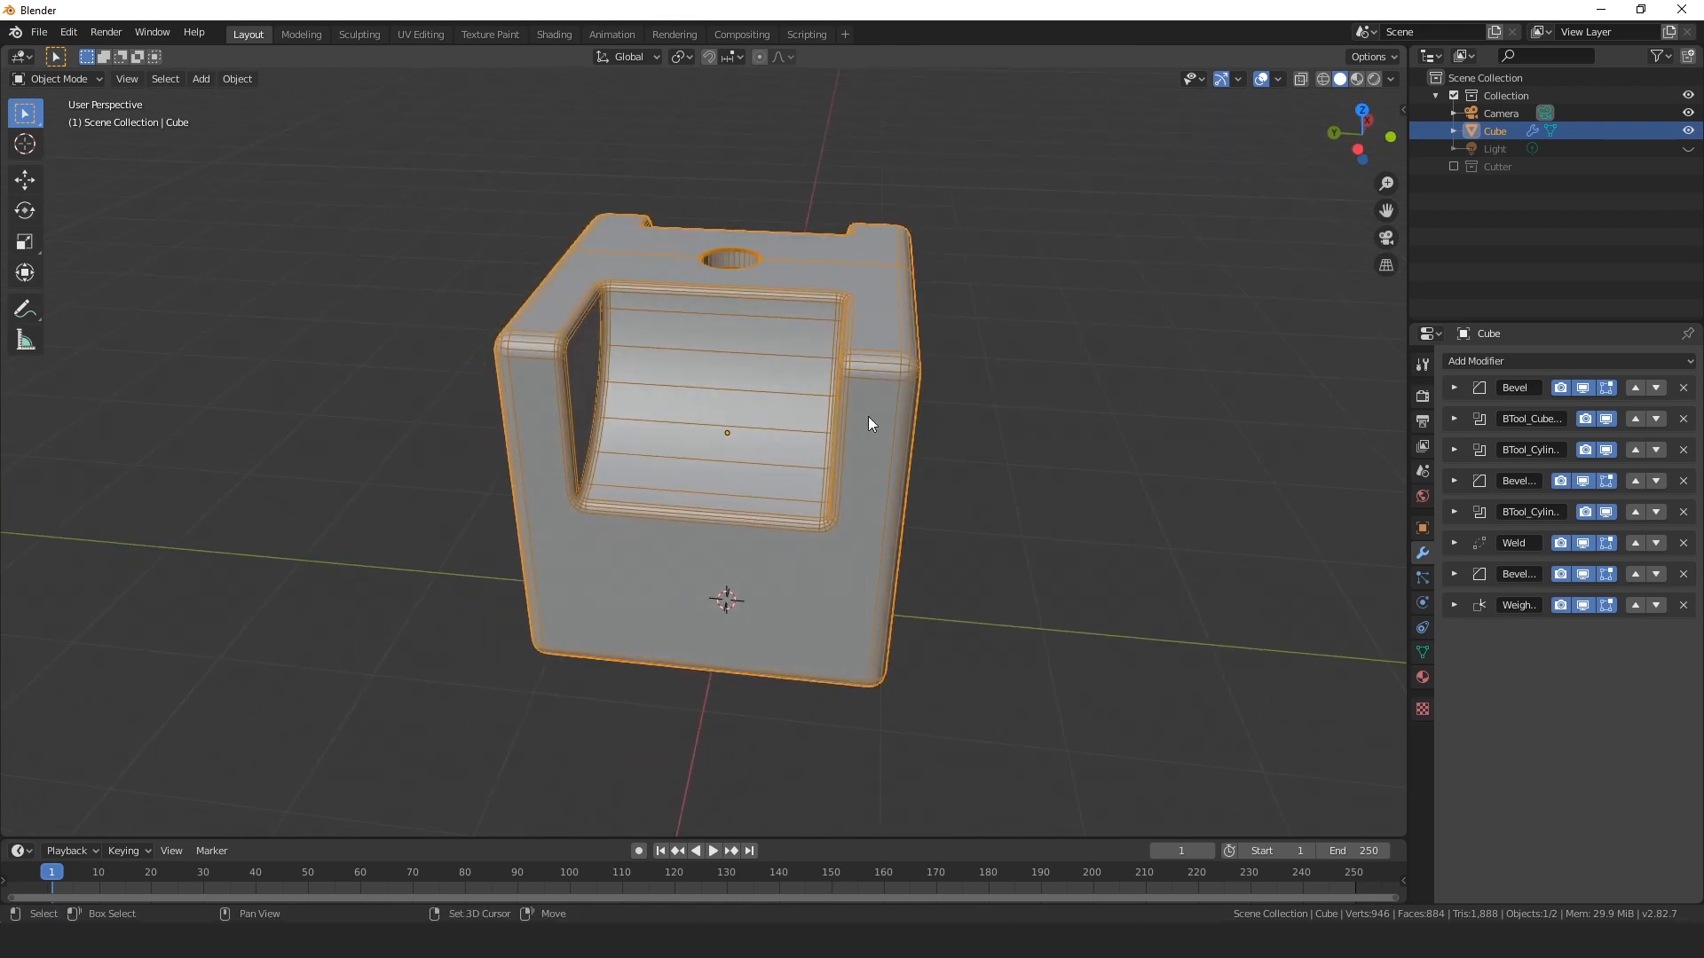
key(shift+d)
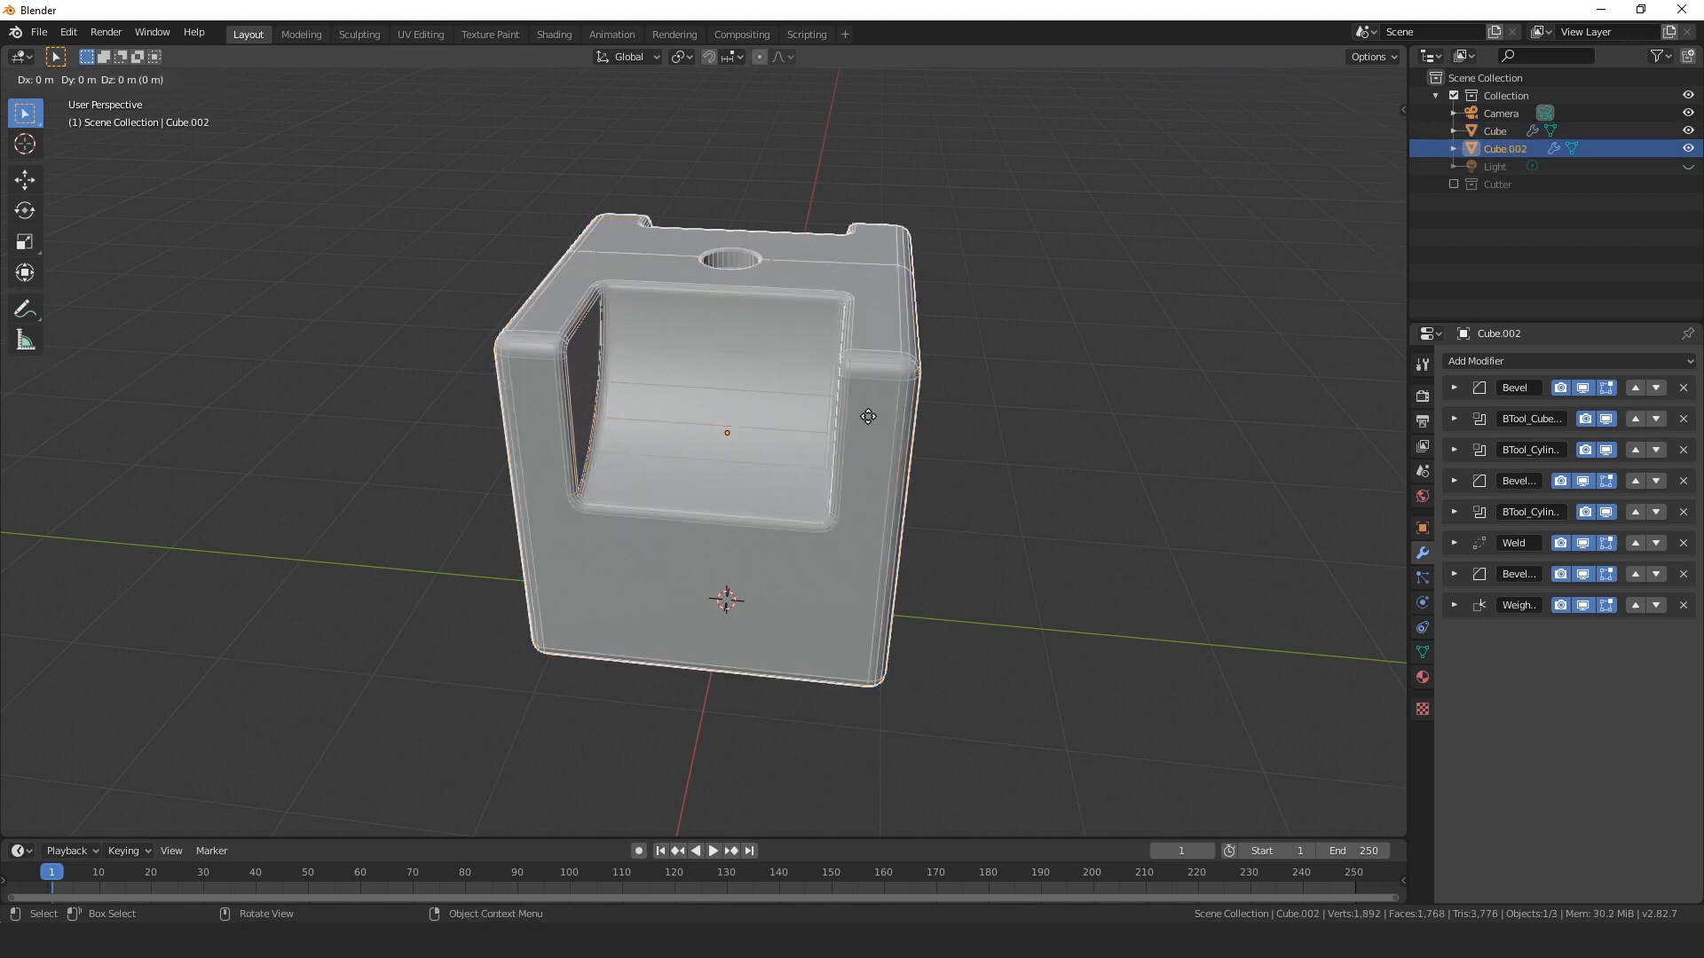
right_click(868, 423)
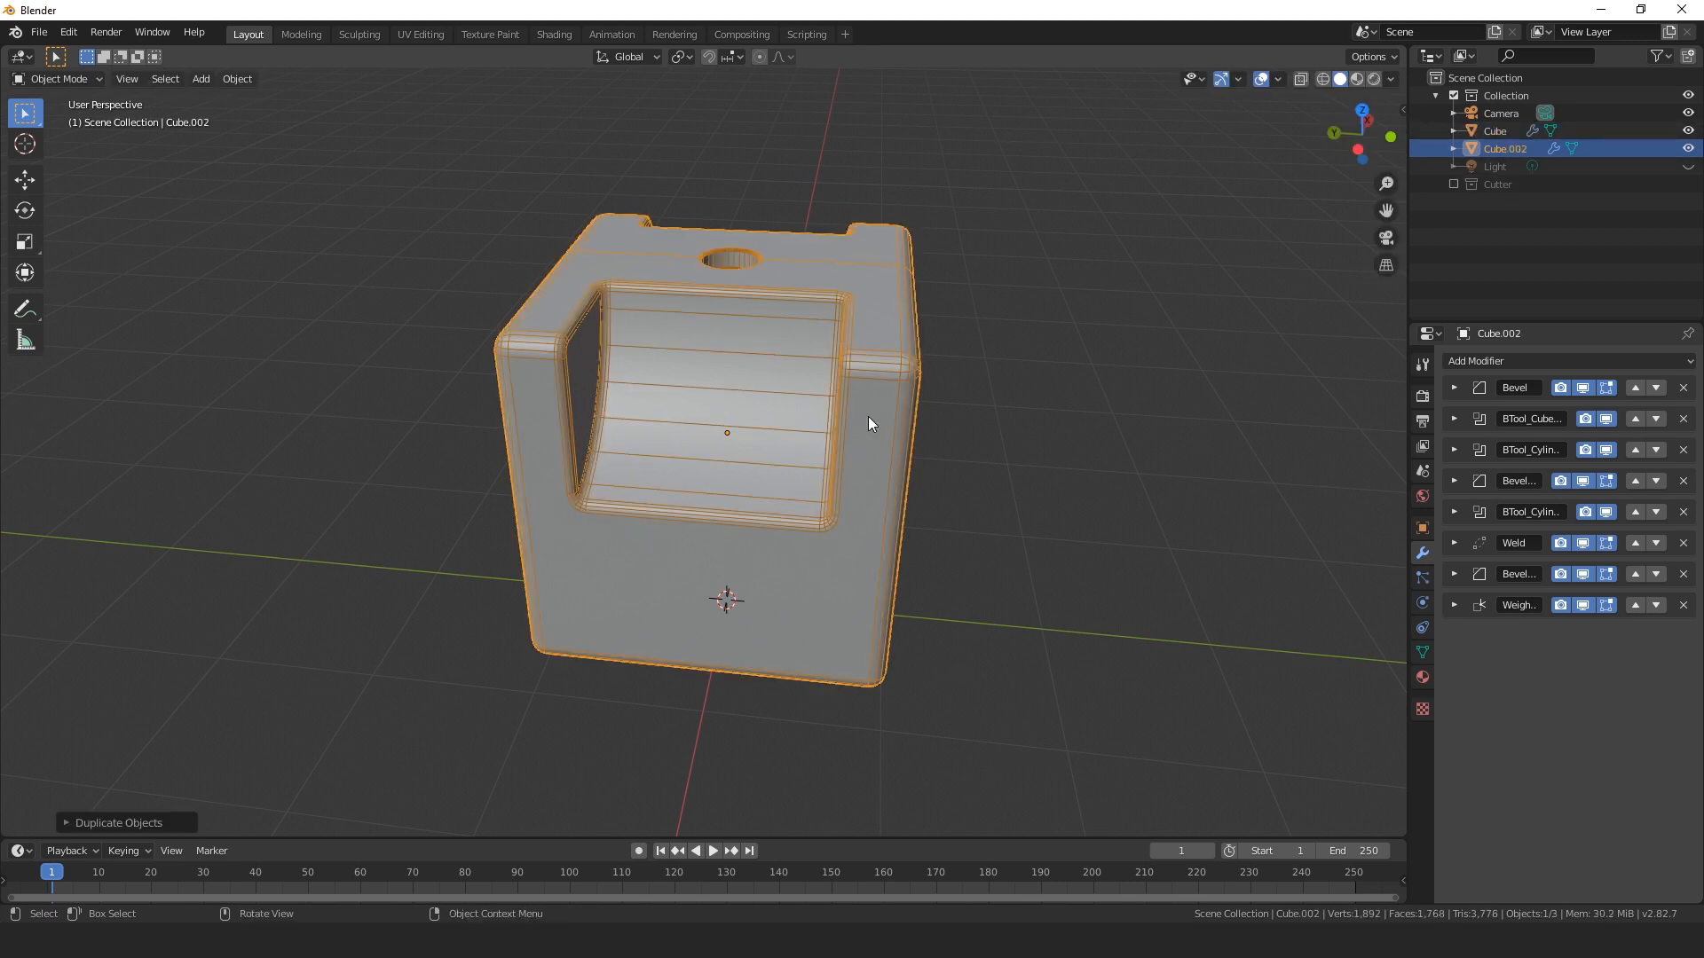
click(1689, 133)
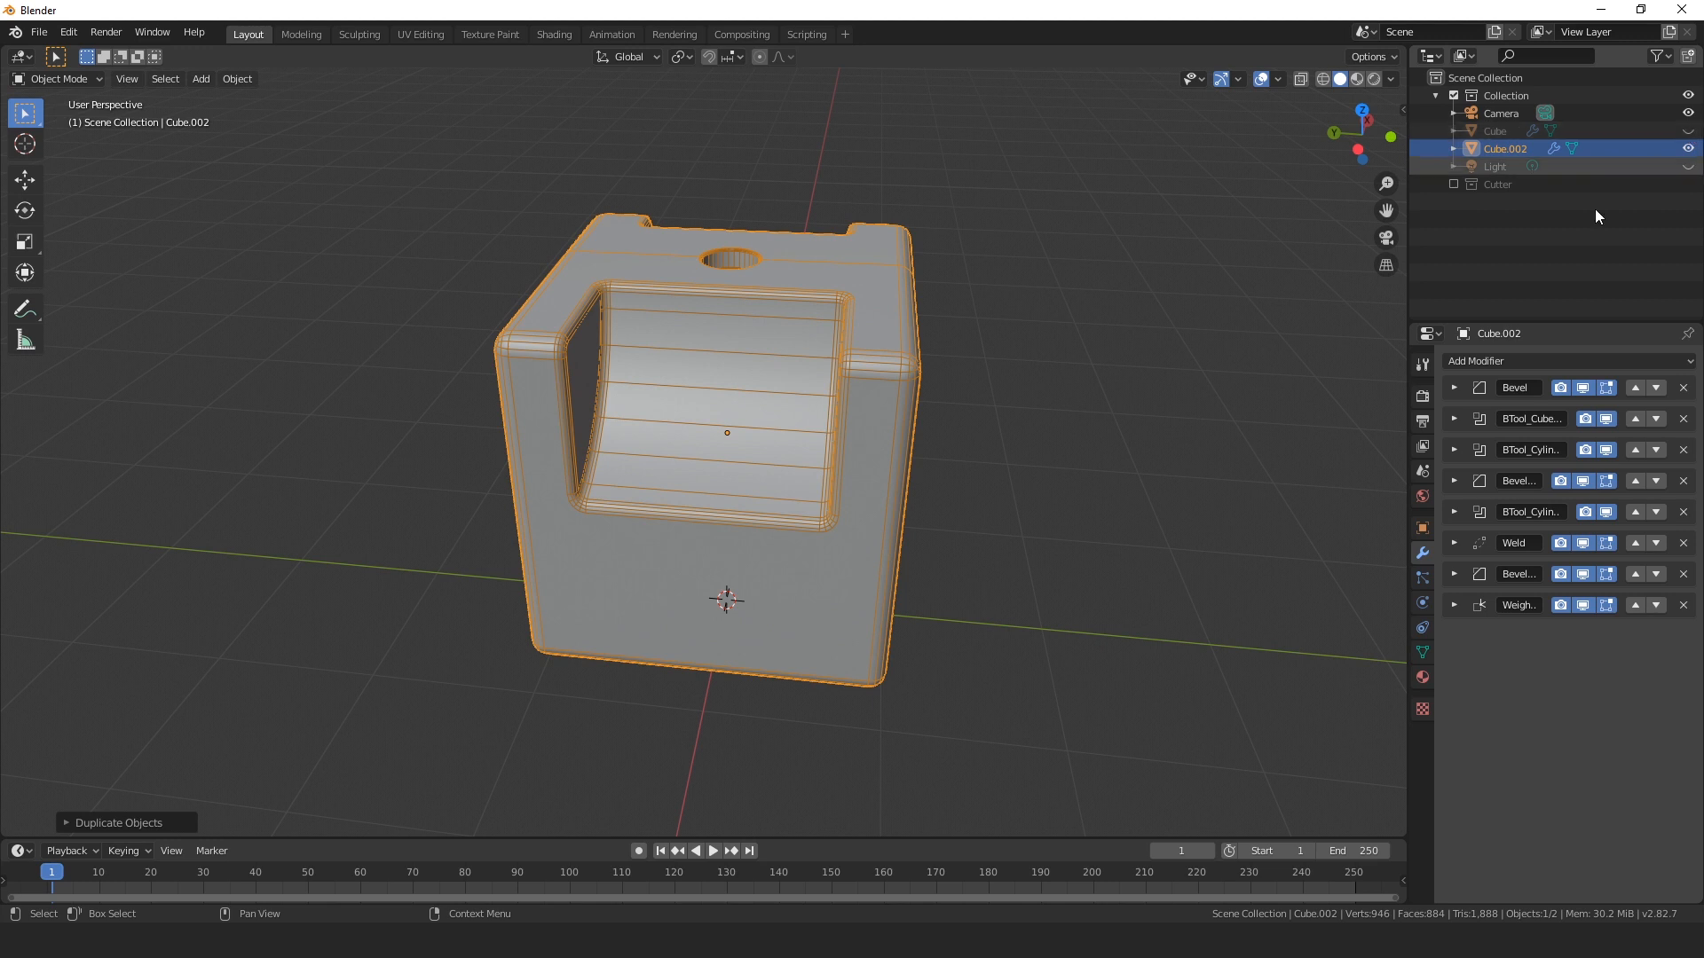
Apply the first Bevel modifier and the BTool_Cube boolean on the duplicated cube.
middle_drag(813, 456, 795, 458)
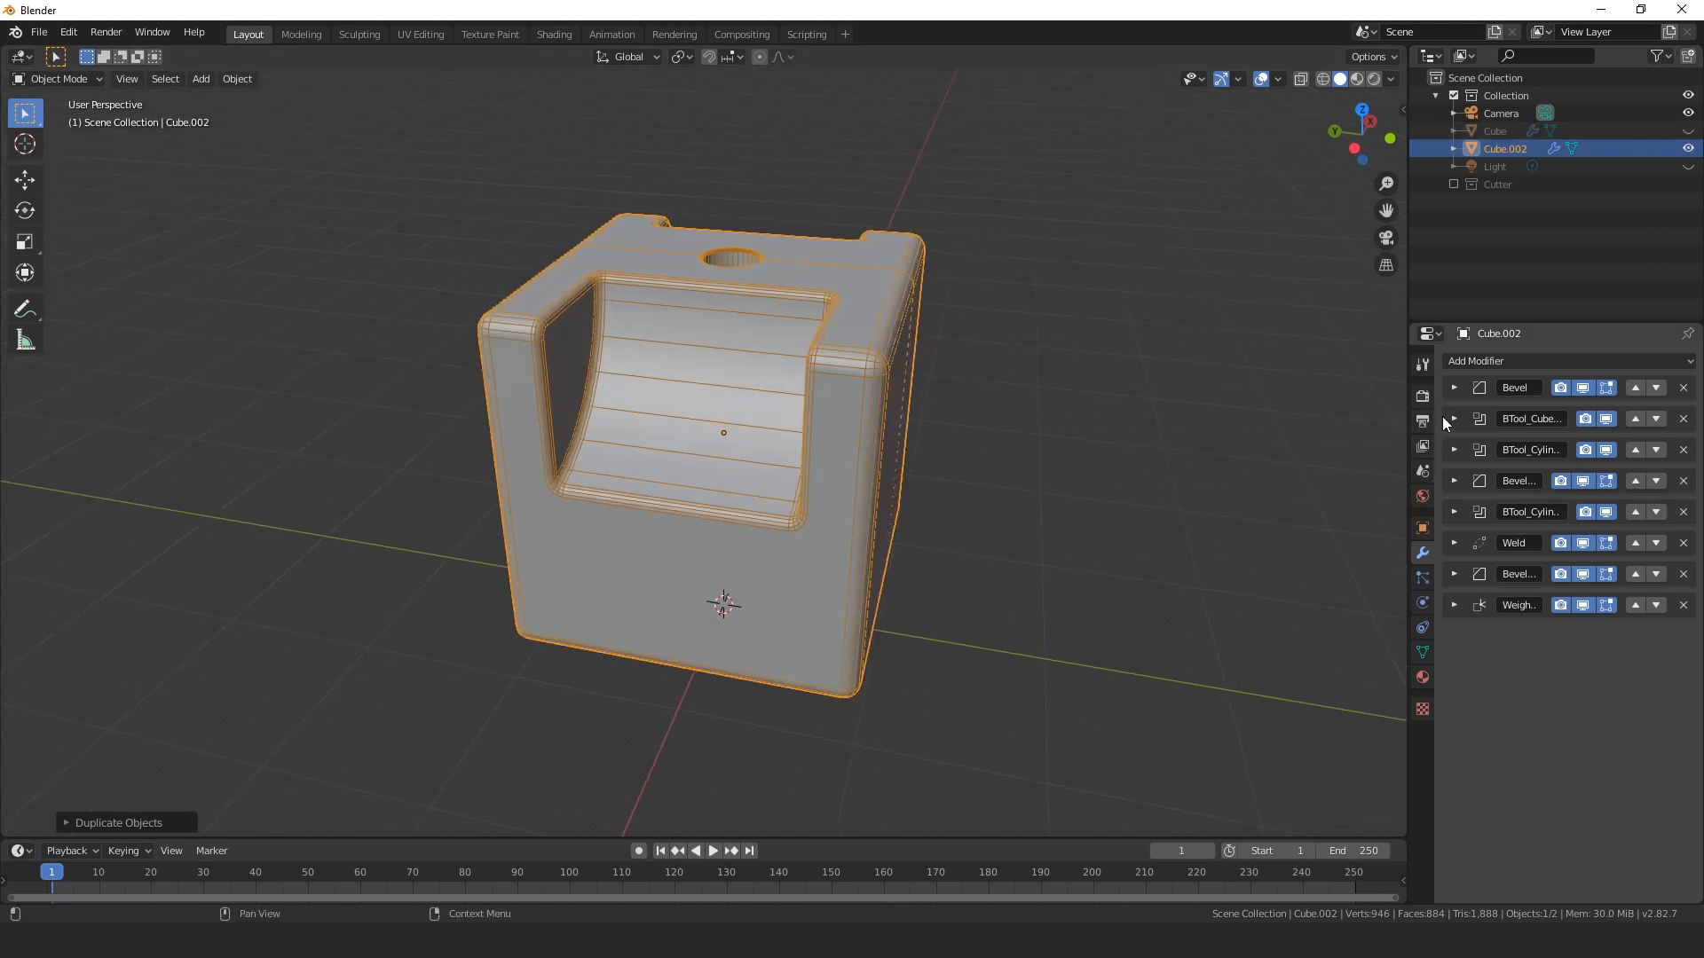
click(1453, 391)
click(1474, 408)
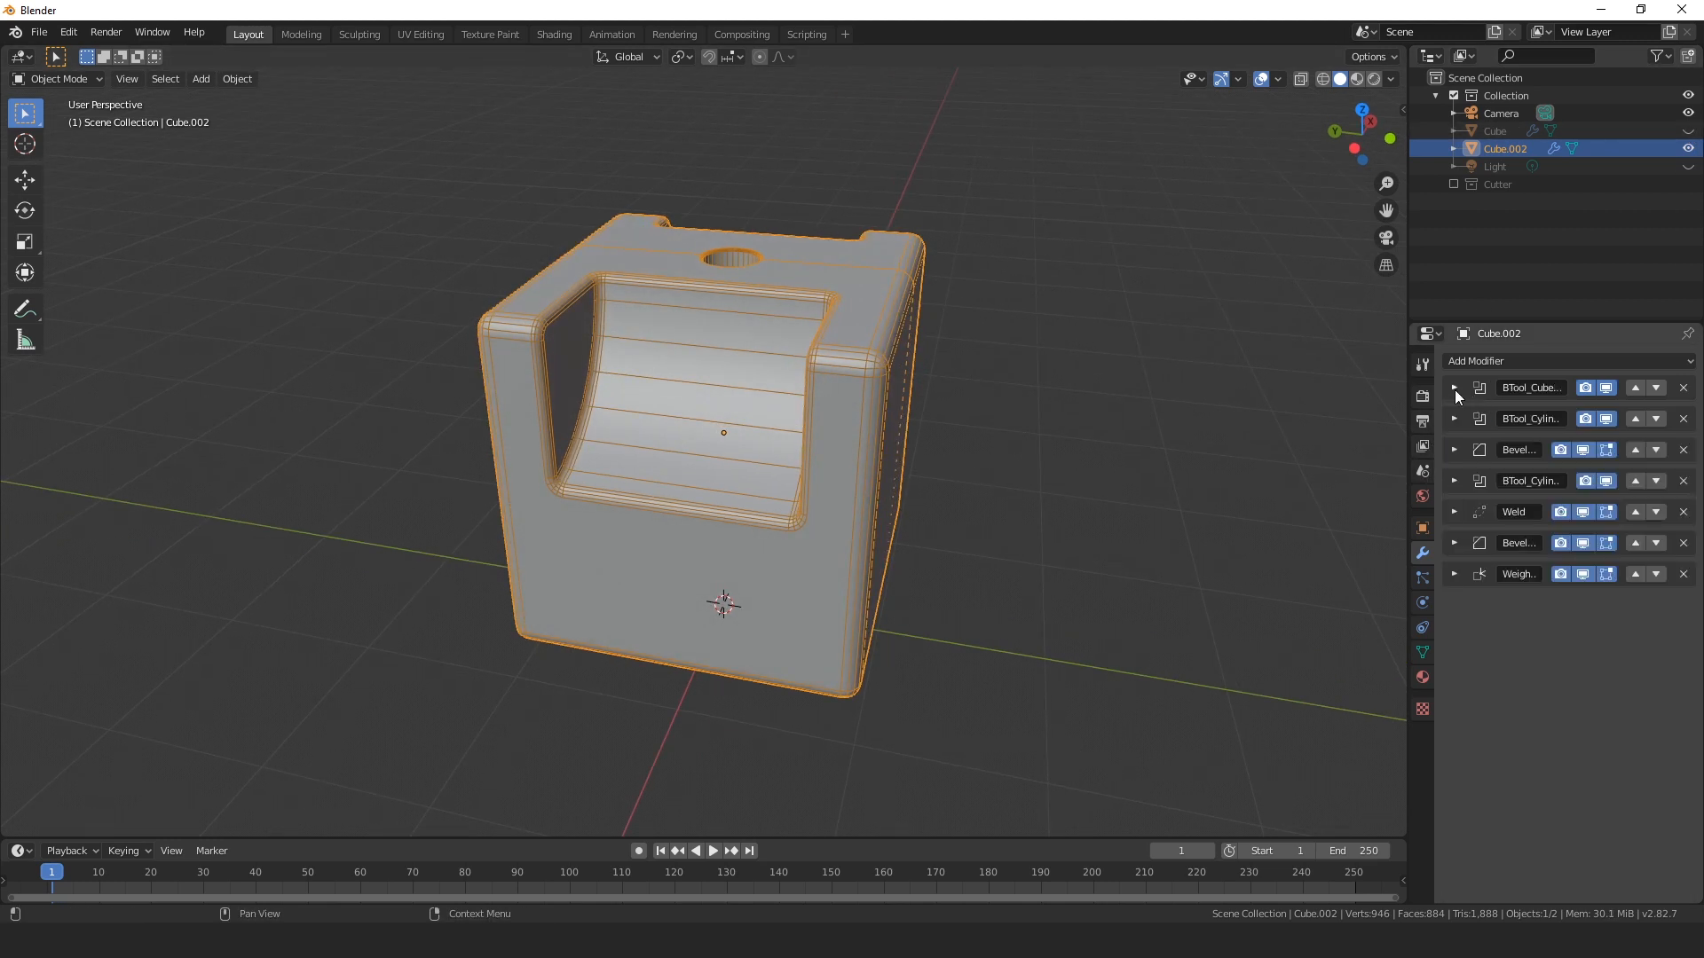
click(1454, 390)
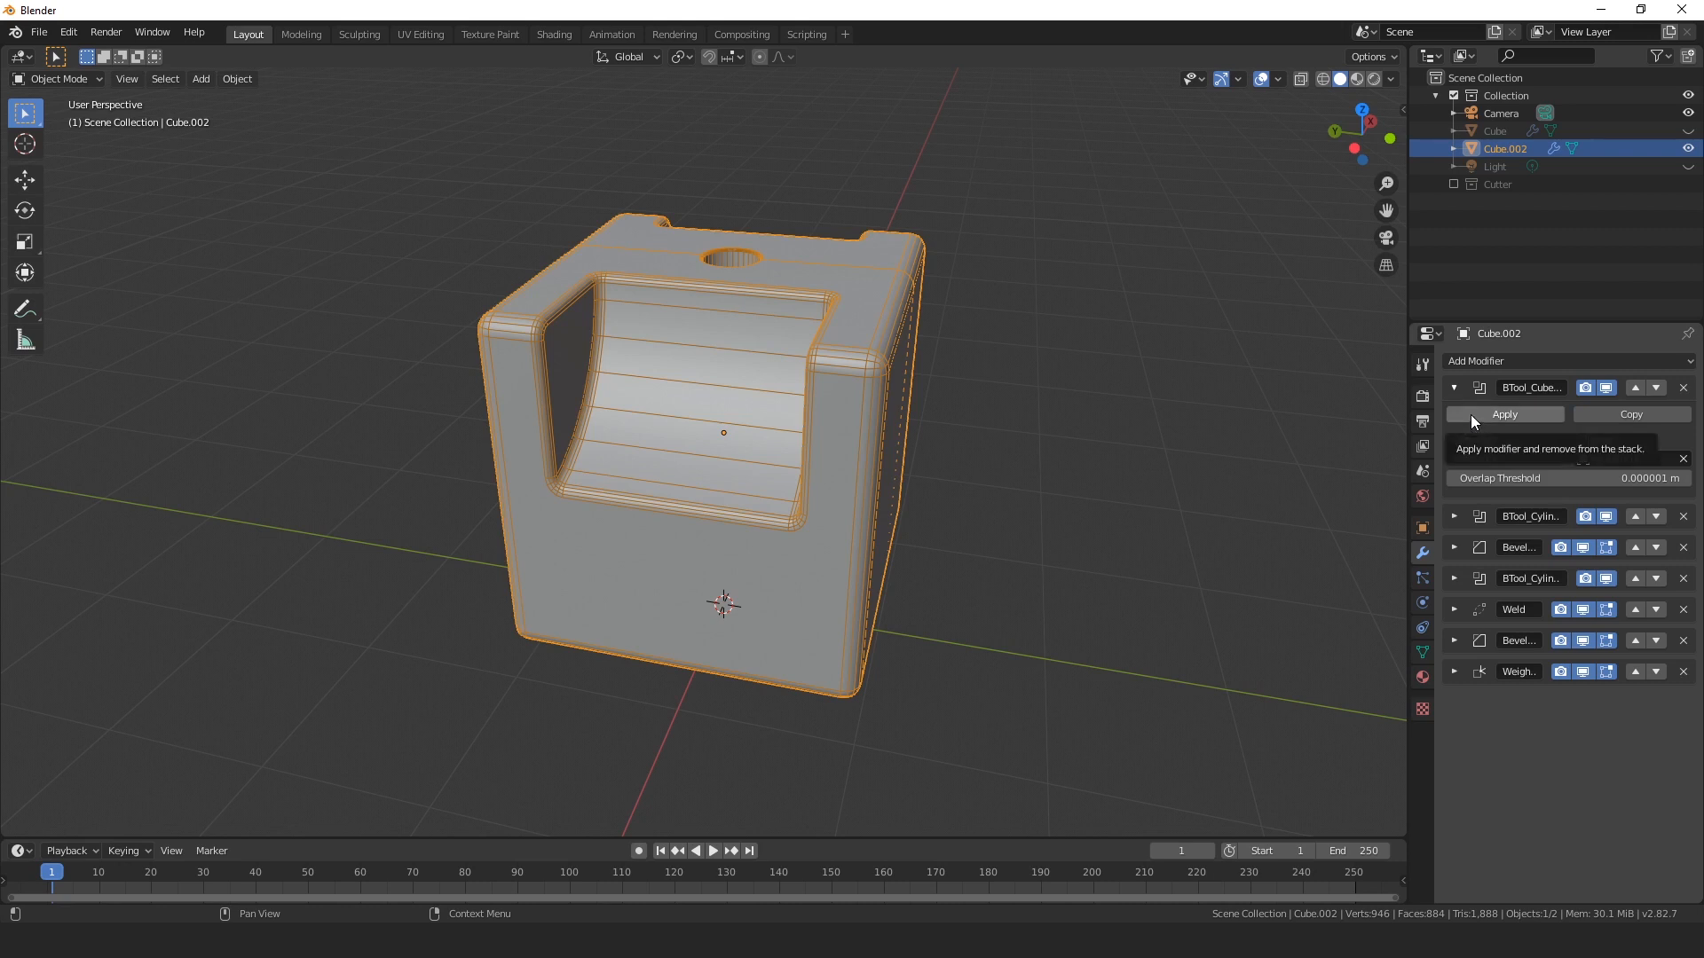
click(1471, 413)
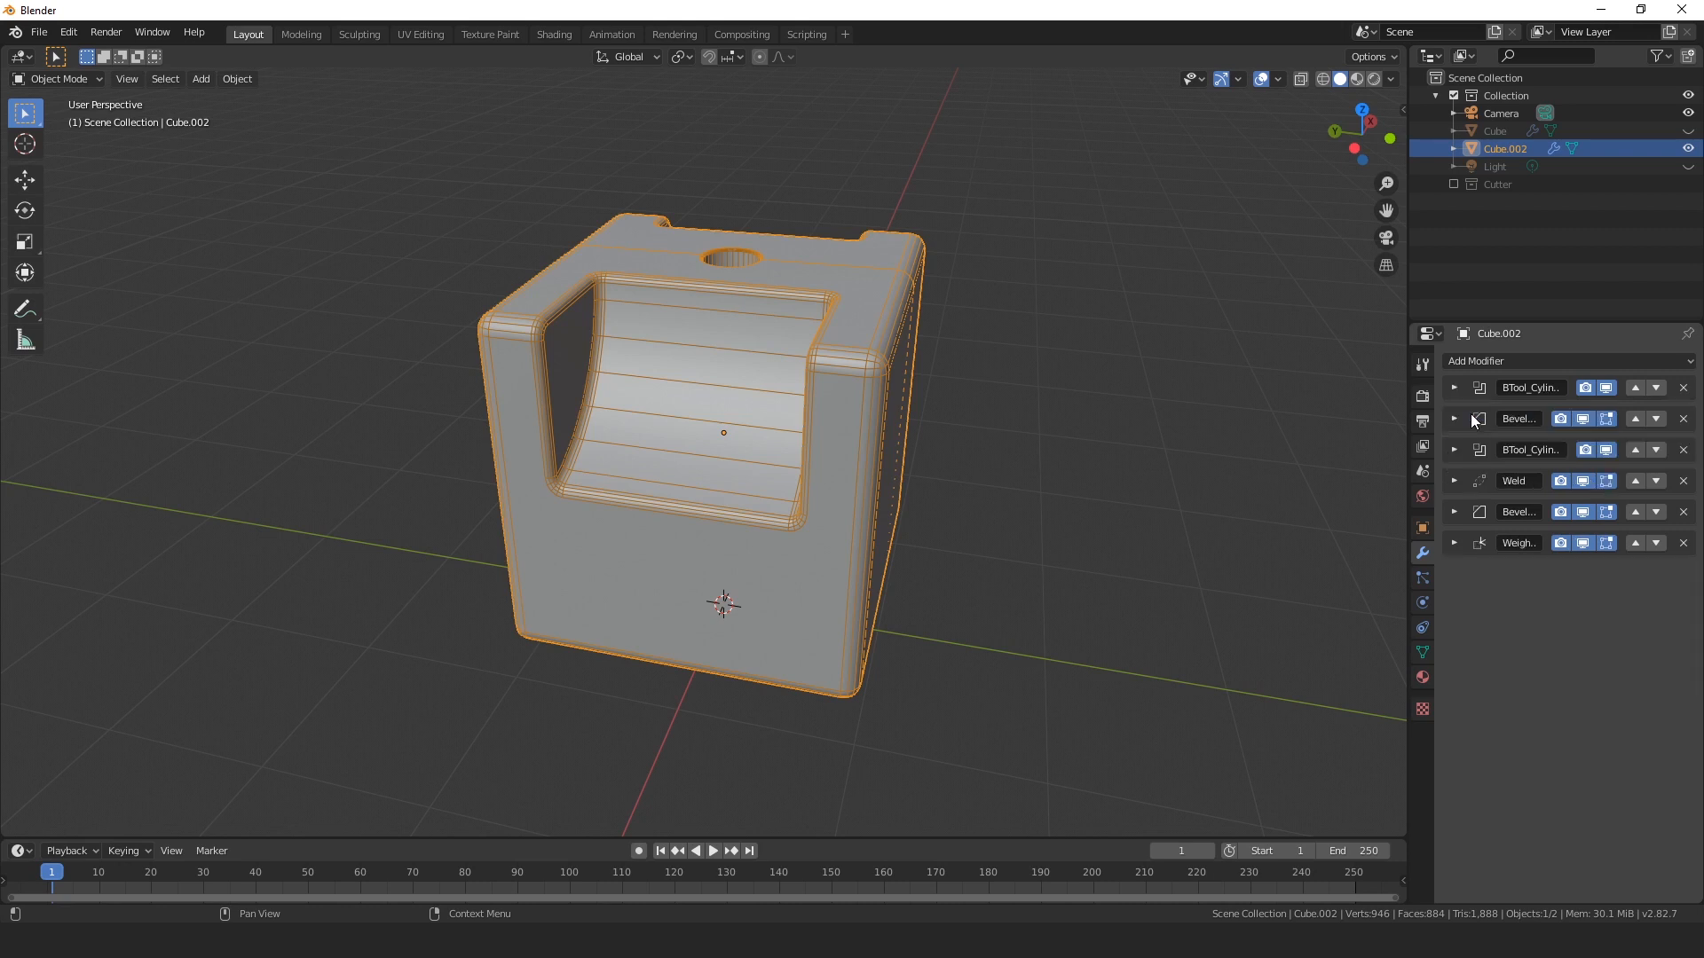
Apply the first BTool_Cylinder boolean, the Bevel below it and the second BTool_Cylinder boolean on the duplicated cube.
click(1454, 390)
click(1469, 414)
click(1454, 388)
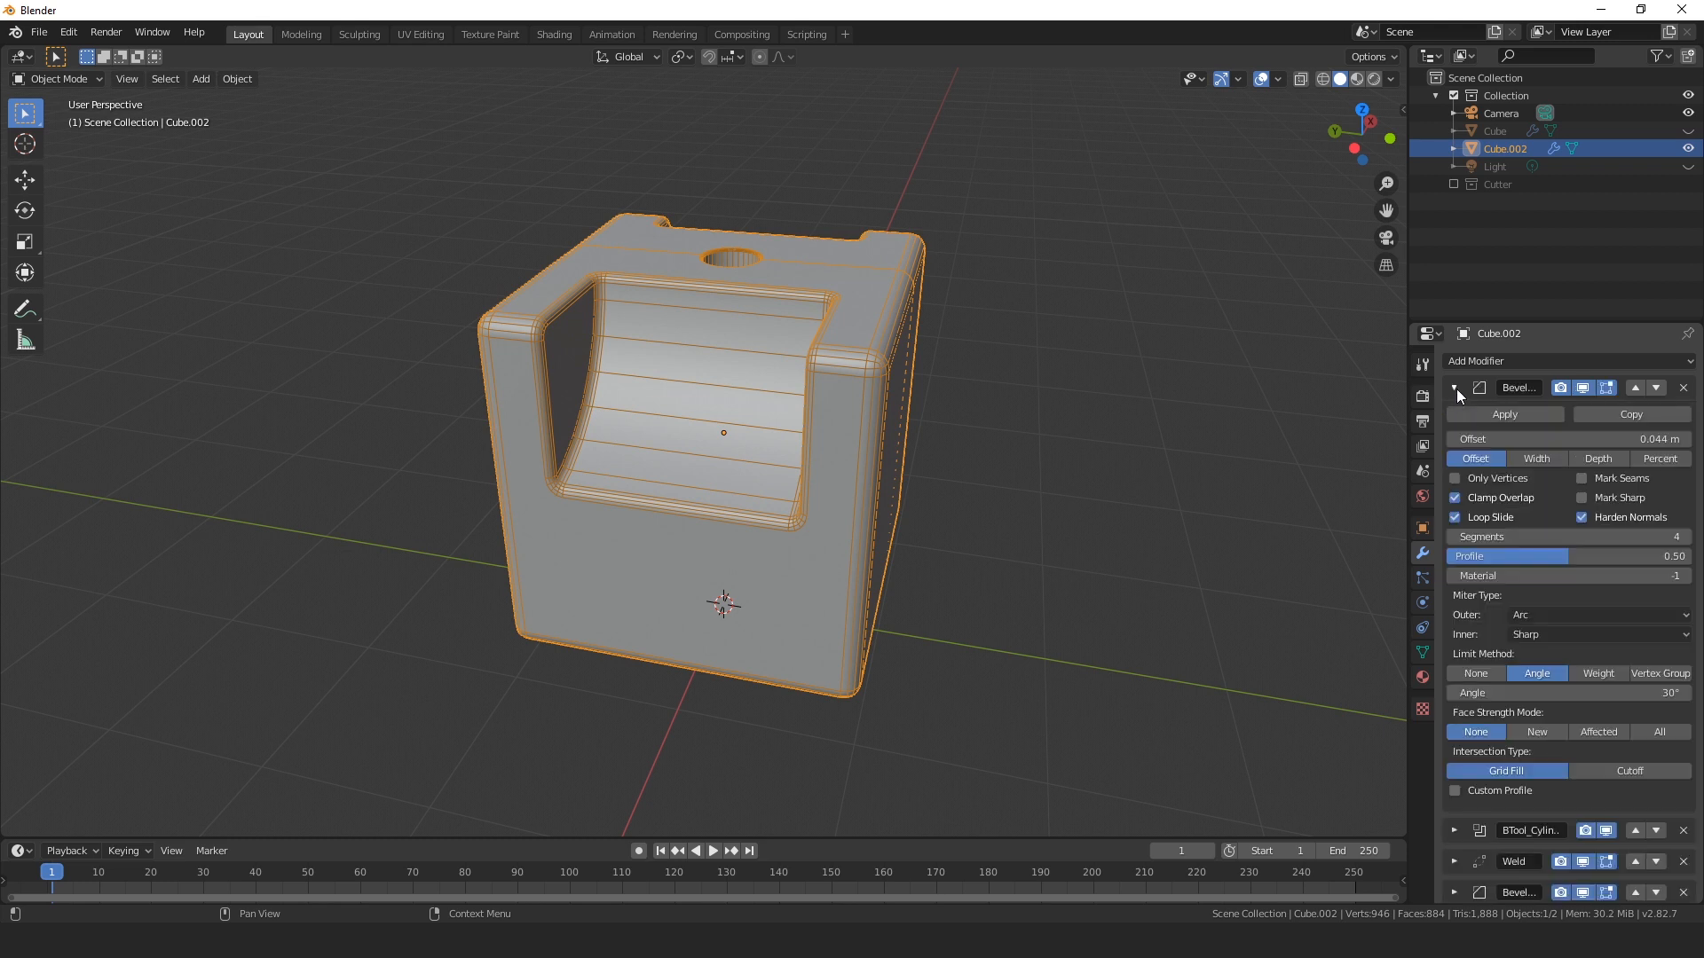
click(1470, 413)
click(1454, 388)
click(1469, 414)
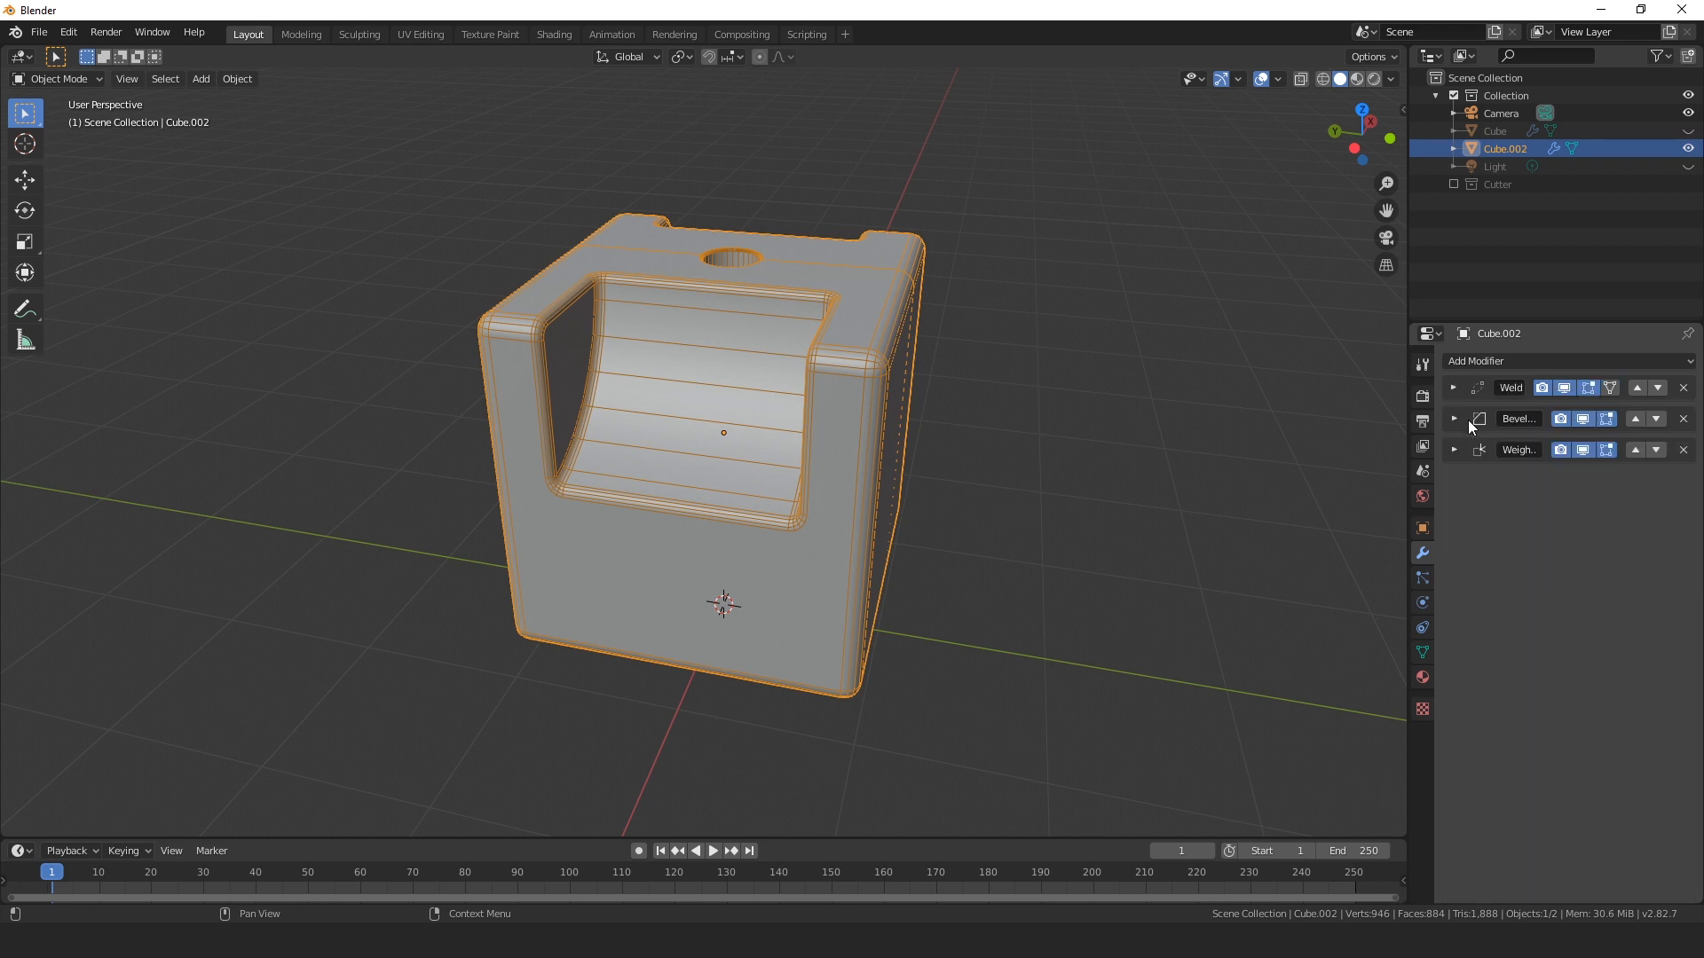
Apply the remaining Weld, Bevel and Weighted Normal modifiers on the duplicated cube.
click(1454, 389)
click(1463, 417)
click(1453, 388)
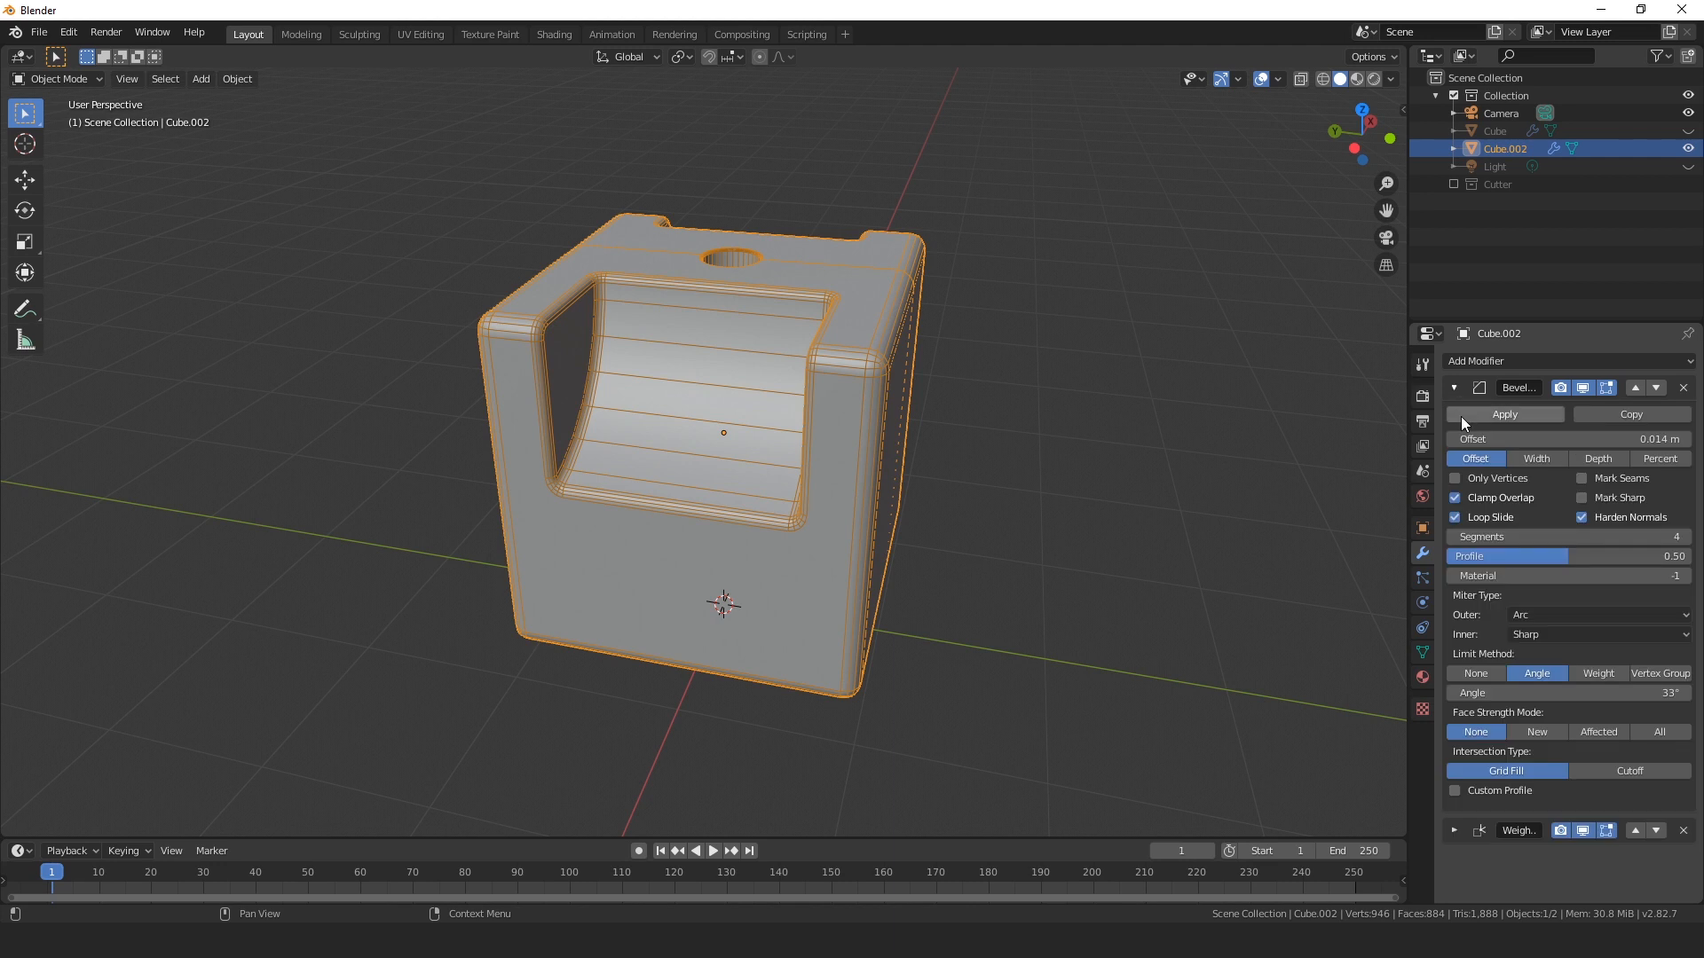
click(1461, 416)
click(1454, 393)
click(1460, 417)
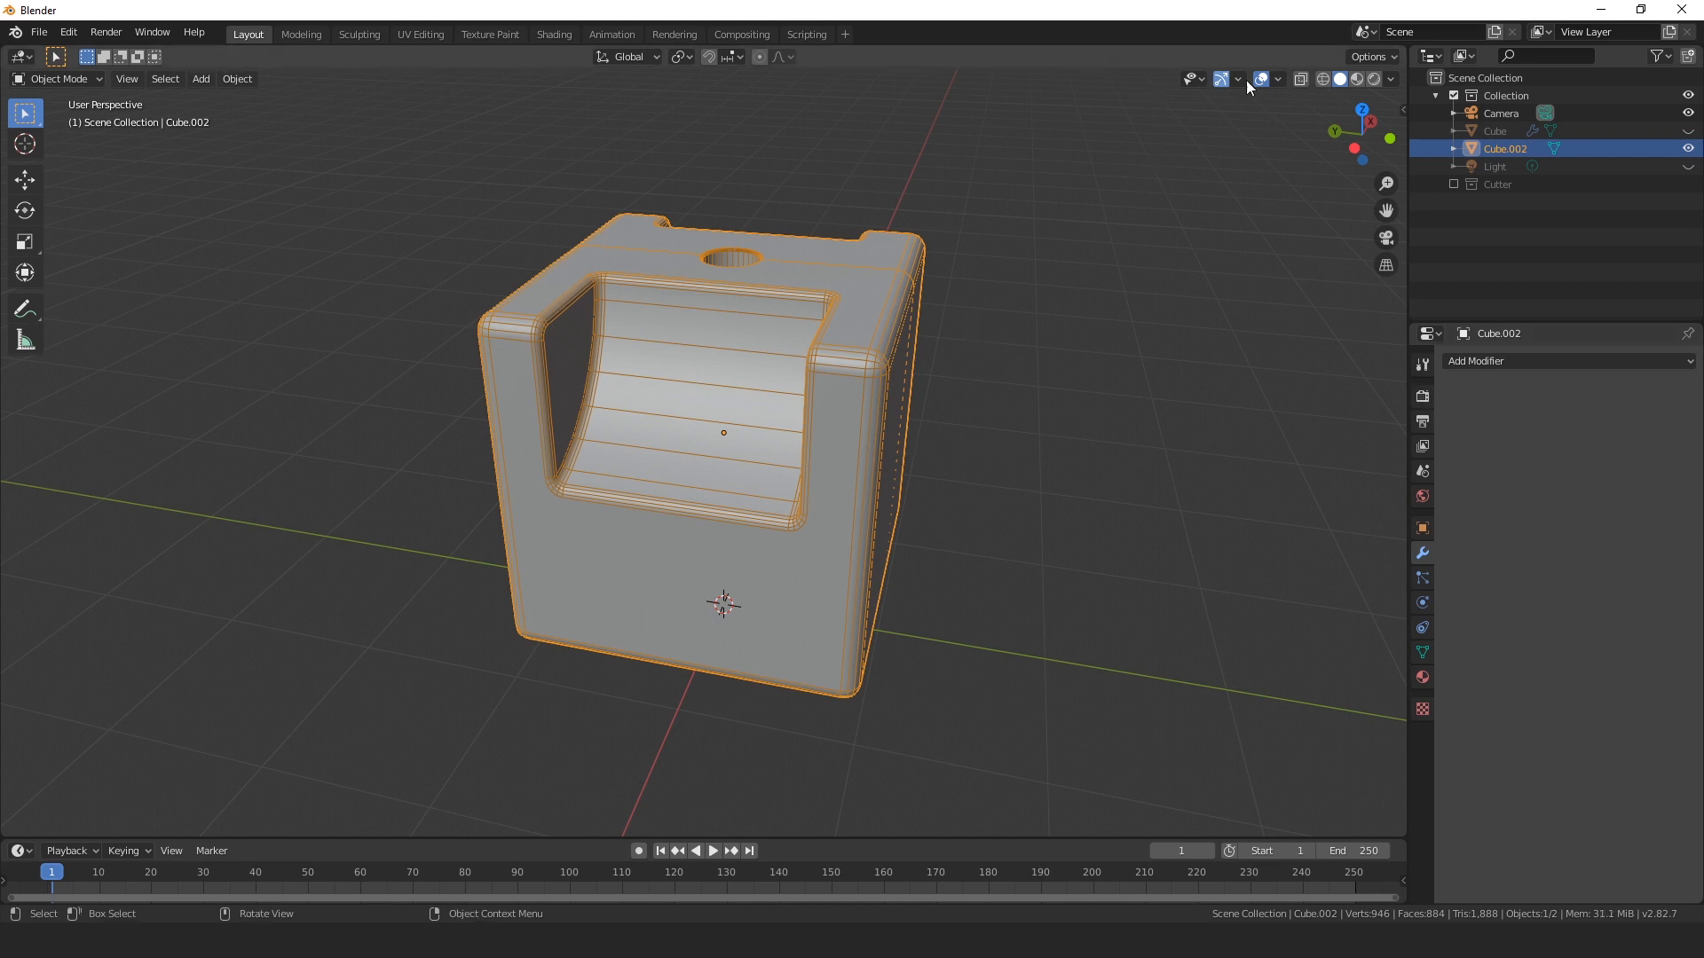
Turn off the wireframe overlay and enter Edit Mode on the duplicated cube.
click(1279, 80)
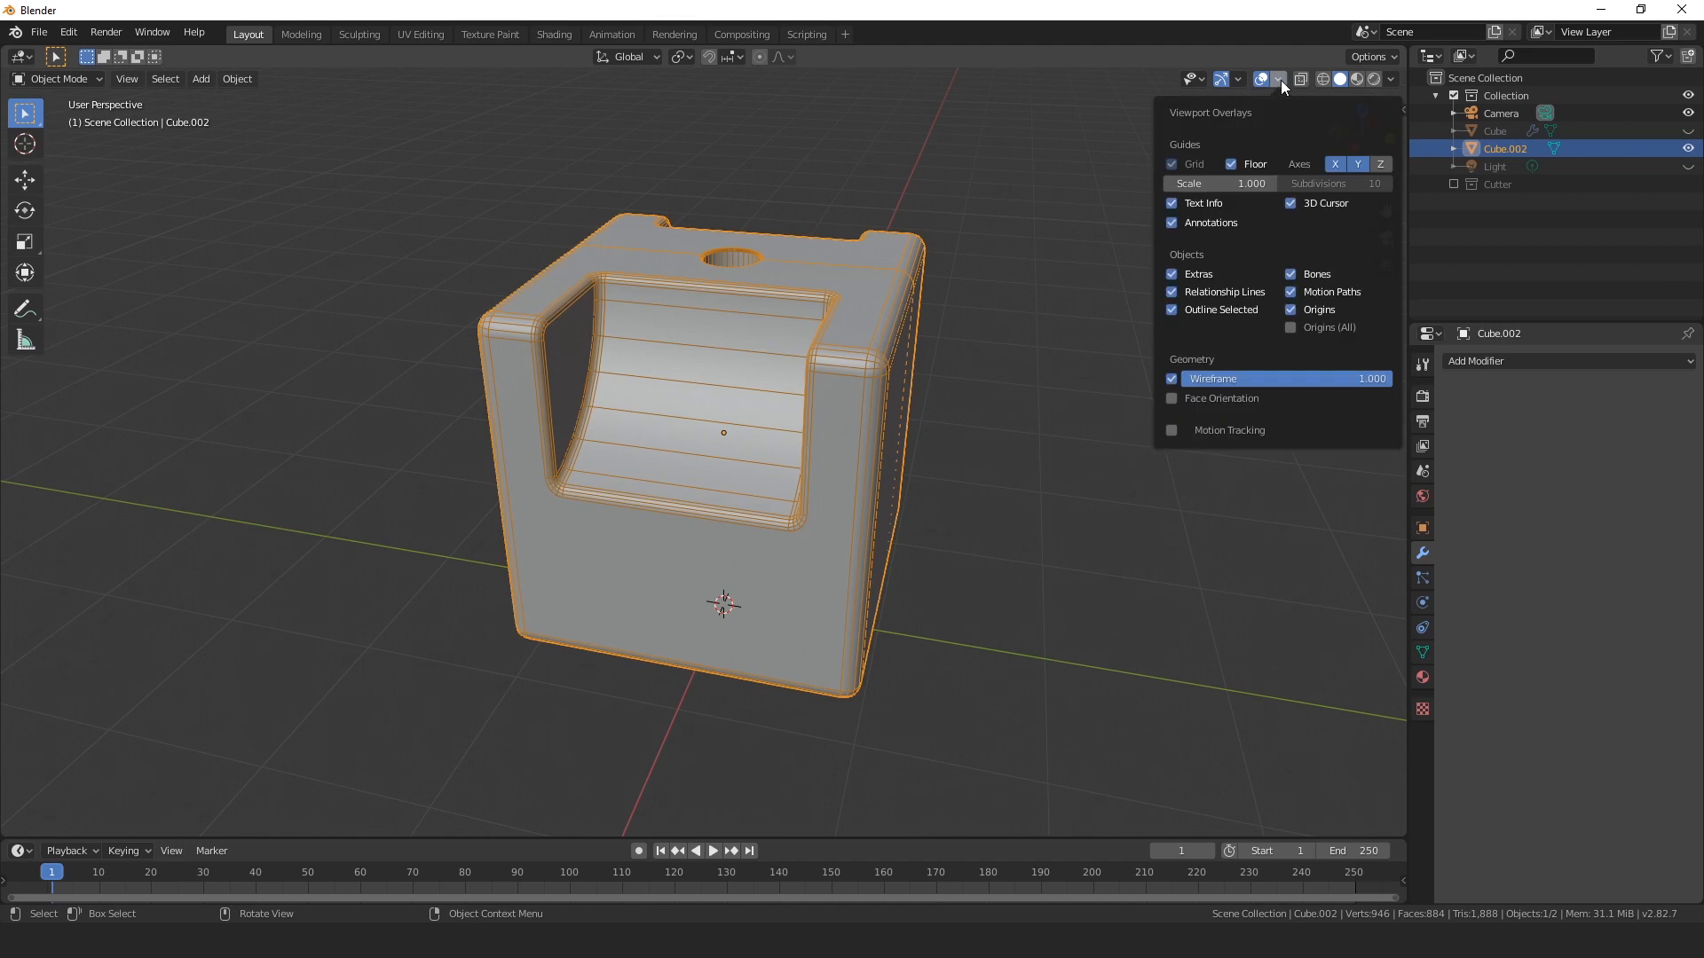
click(1171, 379)
key(Tab)
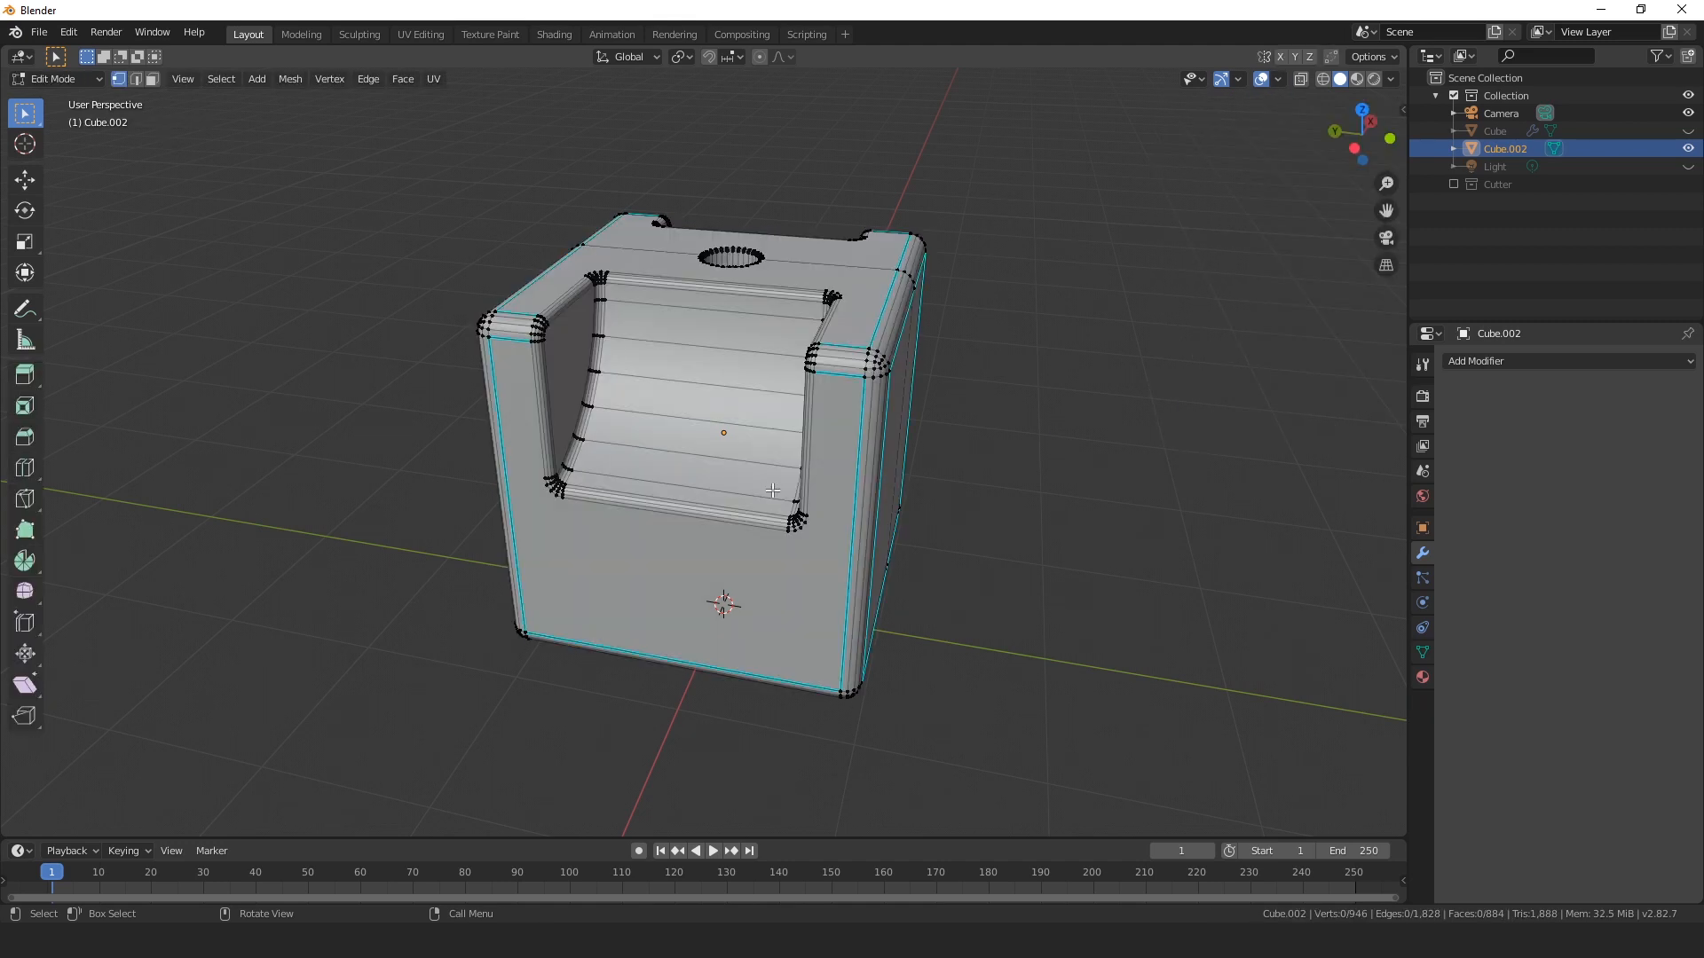
Switch to face selection and examine the large flat faces on the cube's front and sides by selecting them.
scroll(773, 490, up, 2)
middle_drag(773, 490, 737, 547)
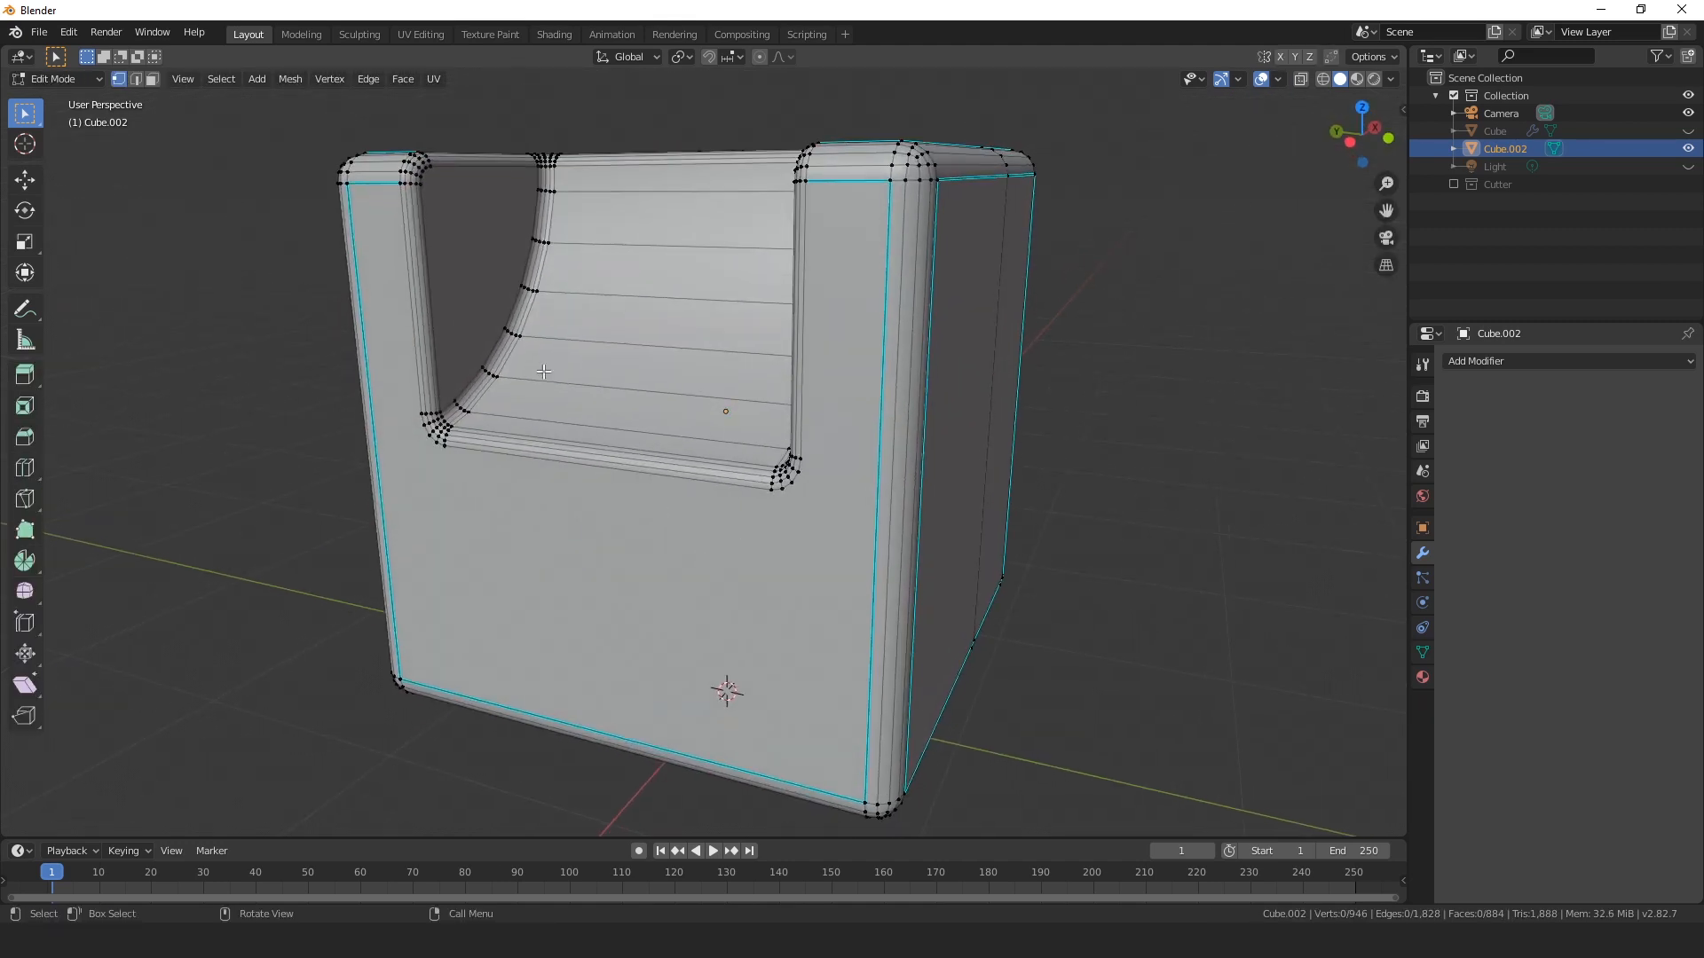
click(154, 80)
click(643, 586)
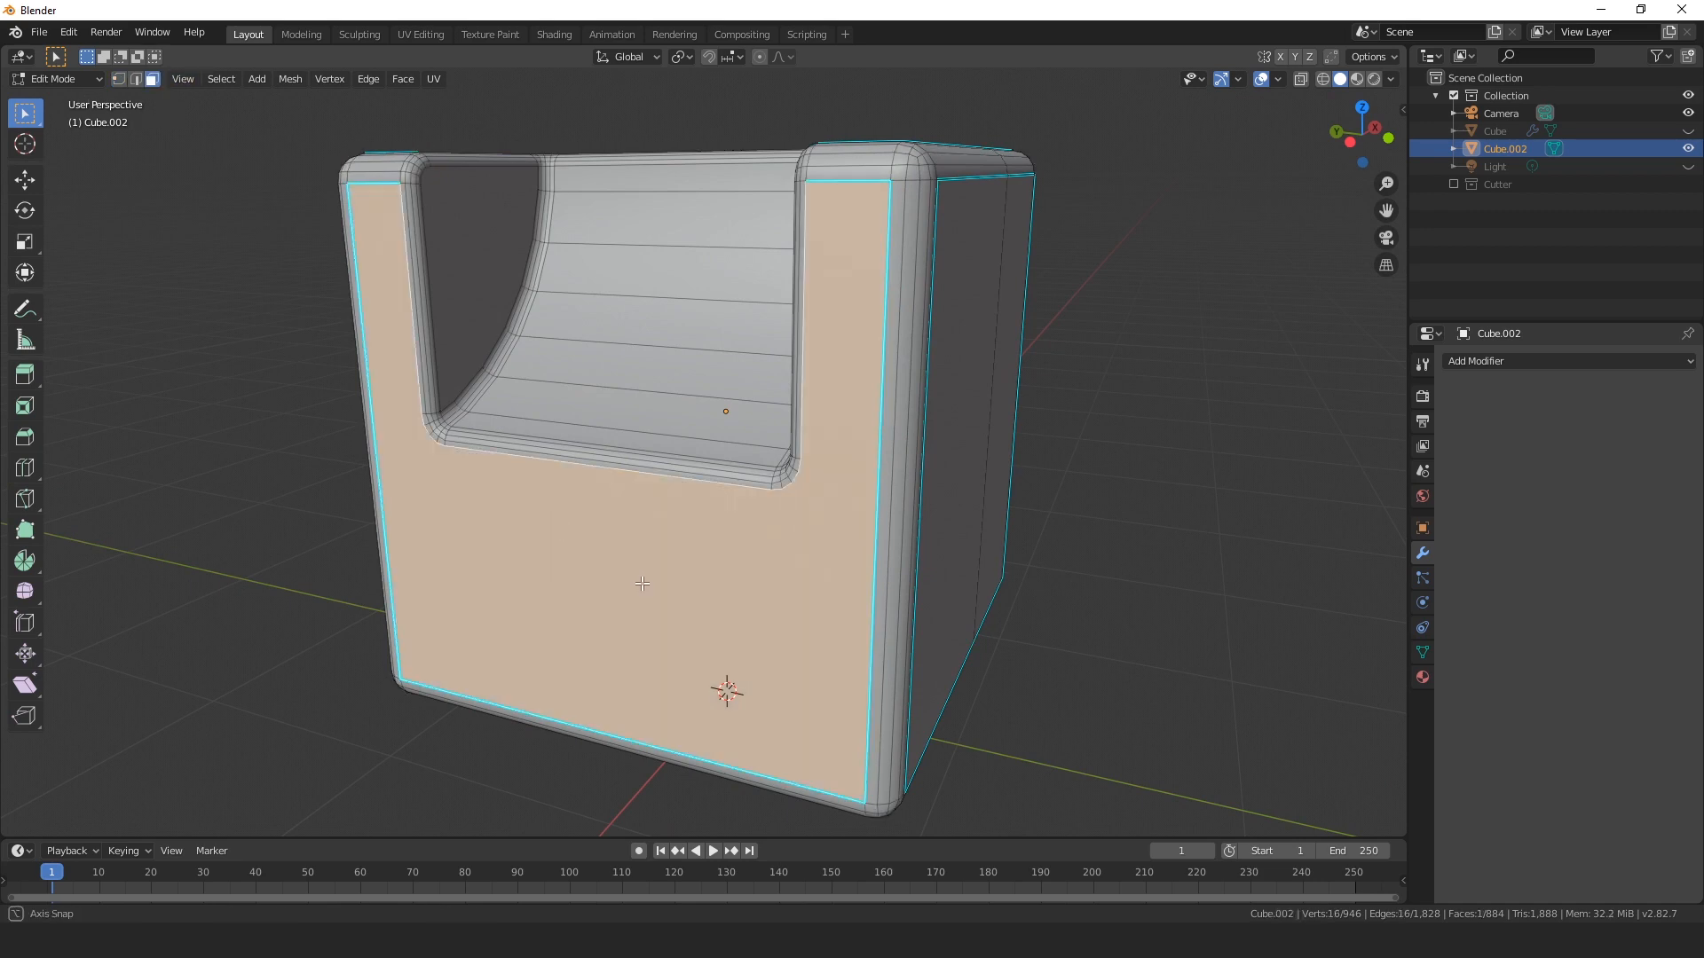
middle_drag(642, 586, 881, 604)
click(849, 465)
click(550, 455)
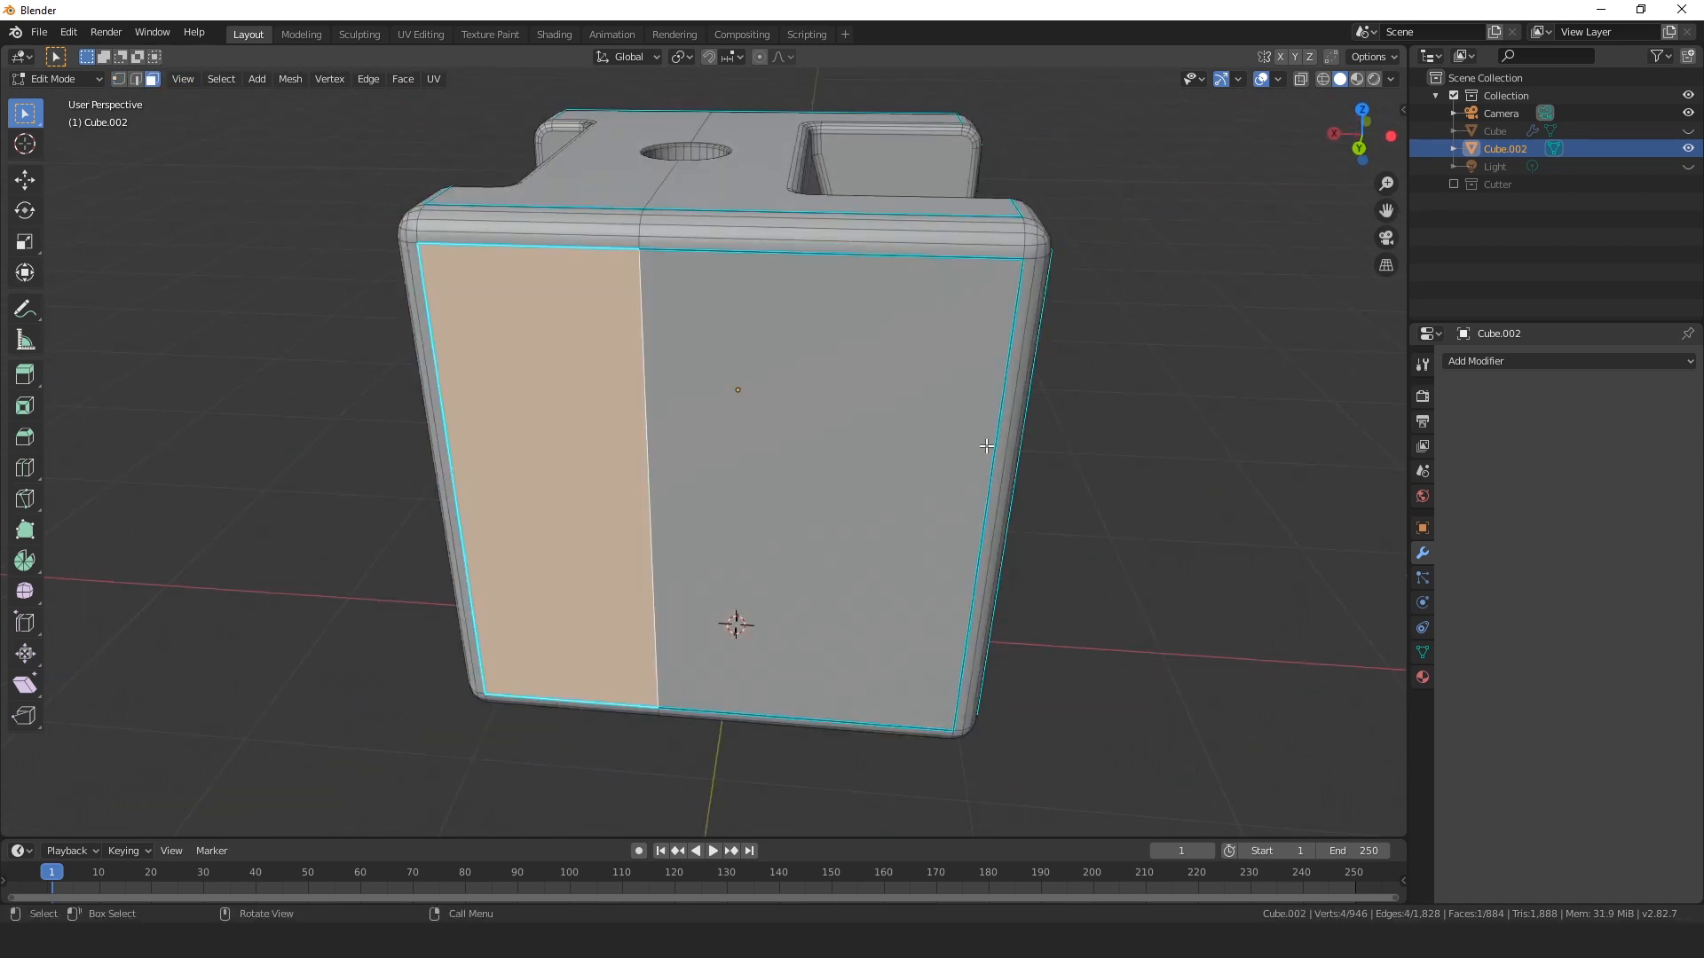
middle_drag(550, 454, 670, 431)
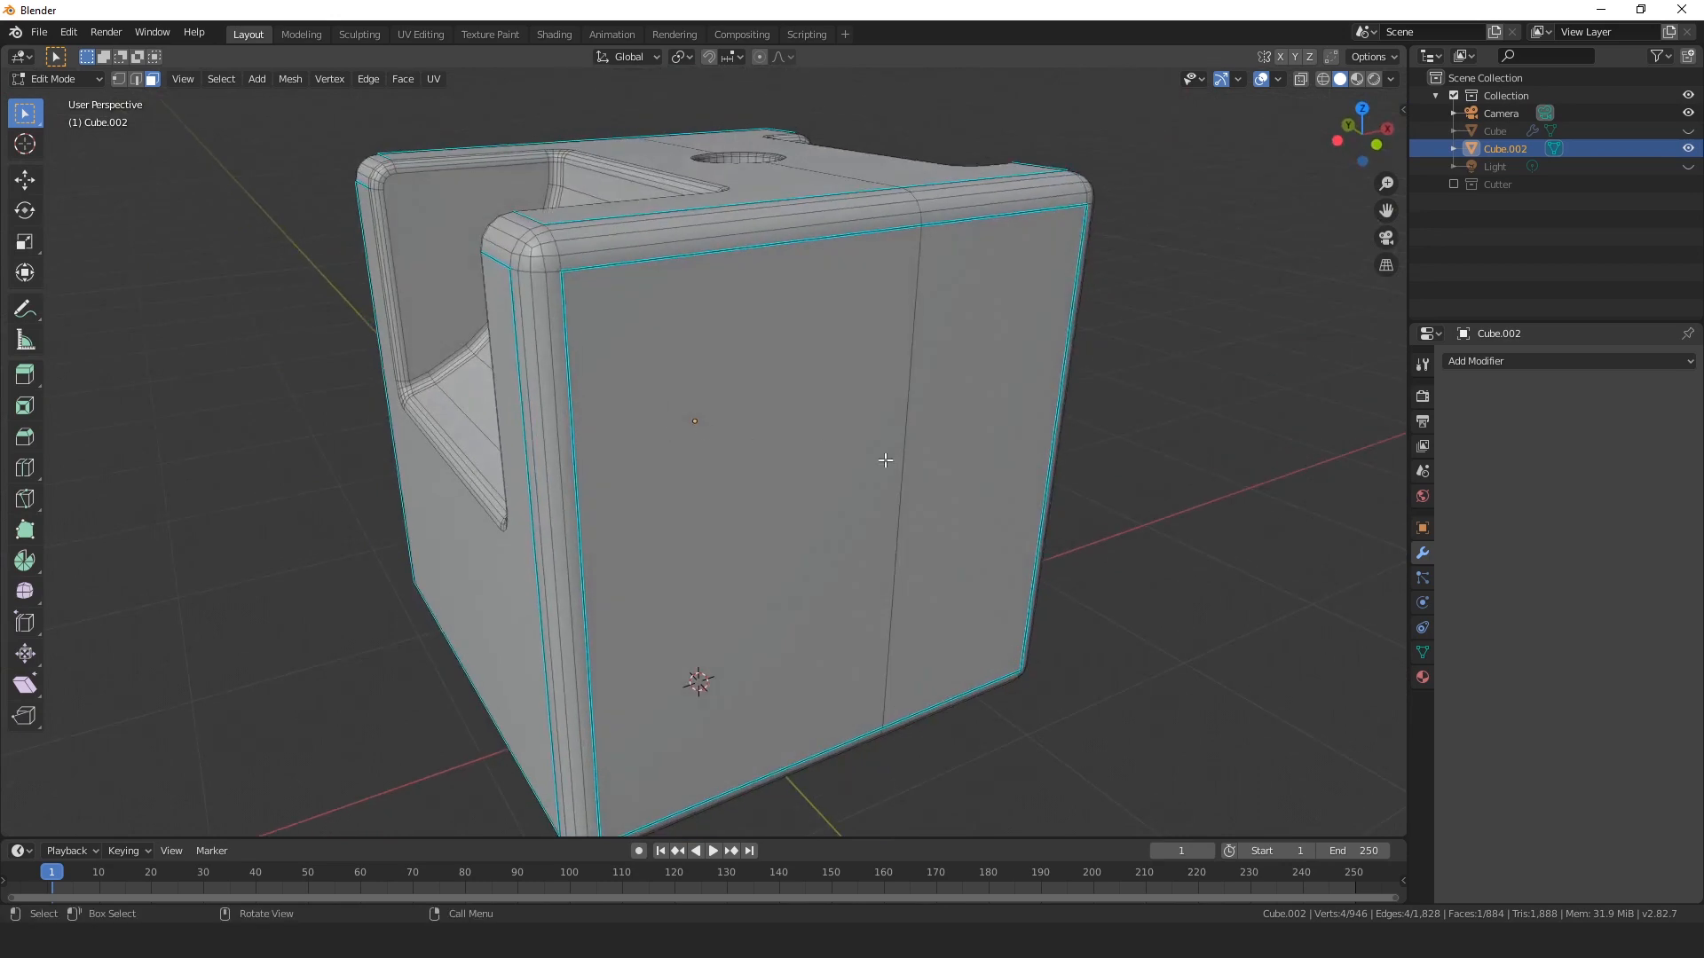
click(802, 462)
middle_drag(438, 522, 770, 407)
click(719, 684)
click(770, 408)
click(701, 236)
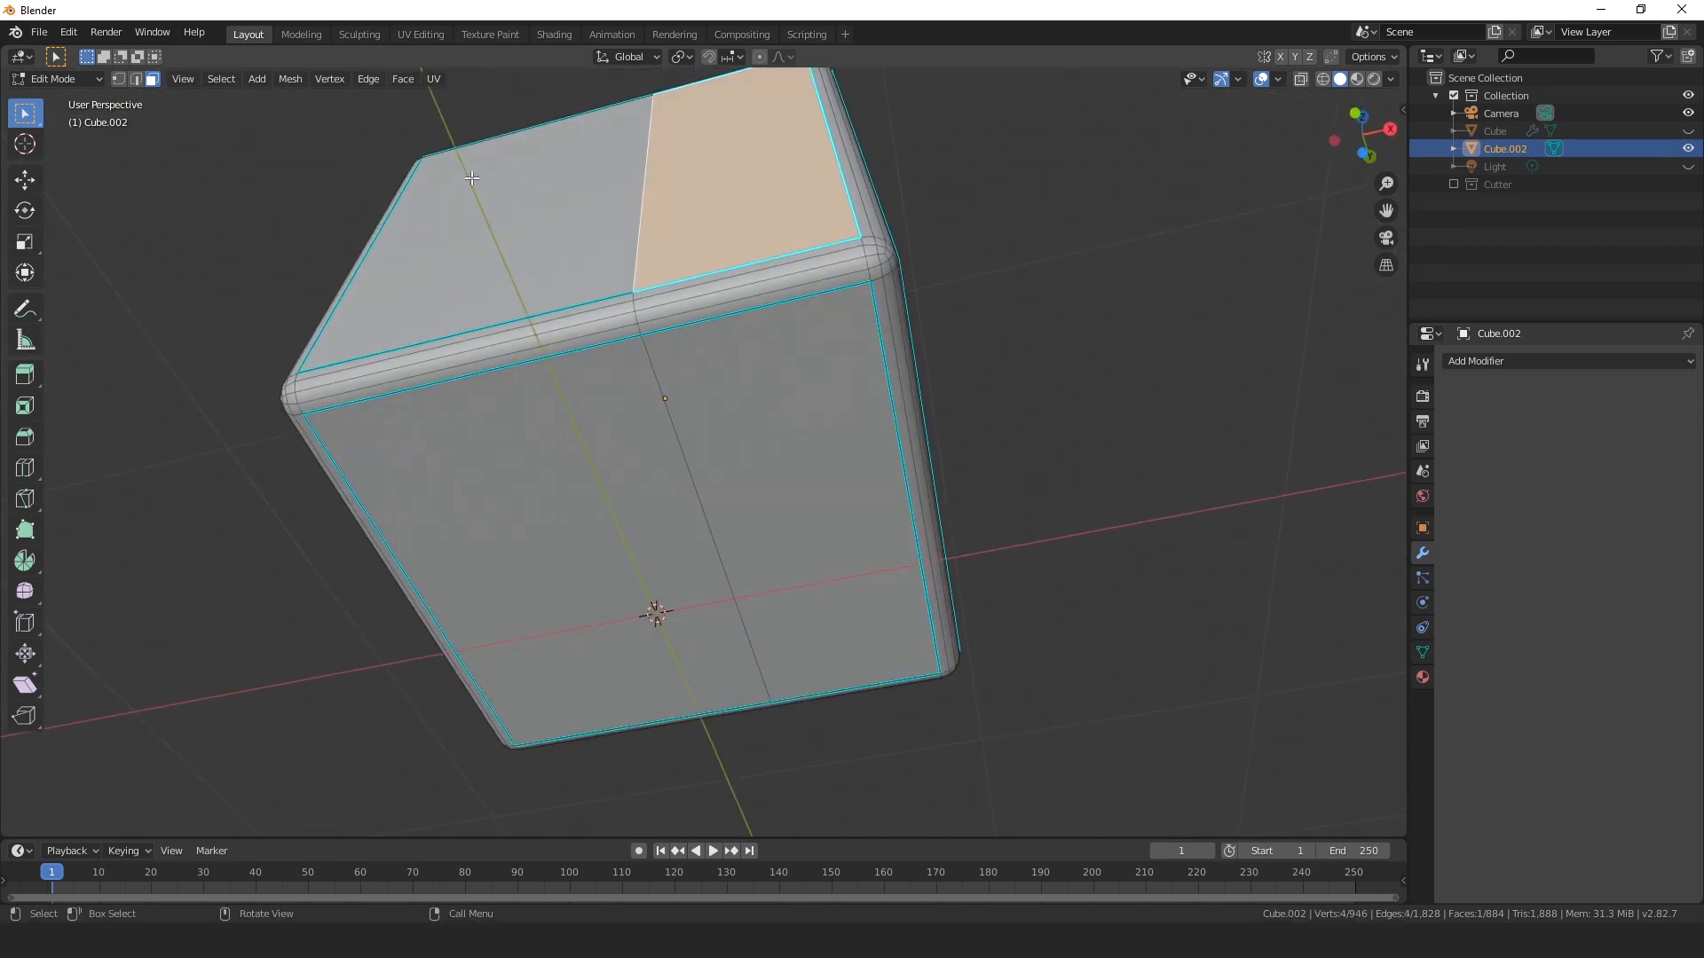
Examine the flat faces around the hole on the top, the underside and the notched front by selecting individual faces.
middle_drag(701, 235, 743, 419)
click(701, 285)
middle_drag(701, 286, 697, 380)
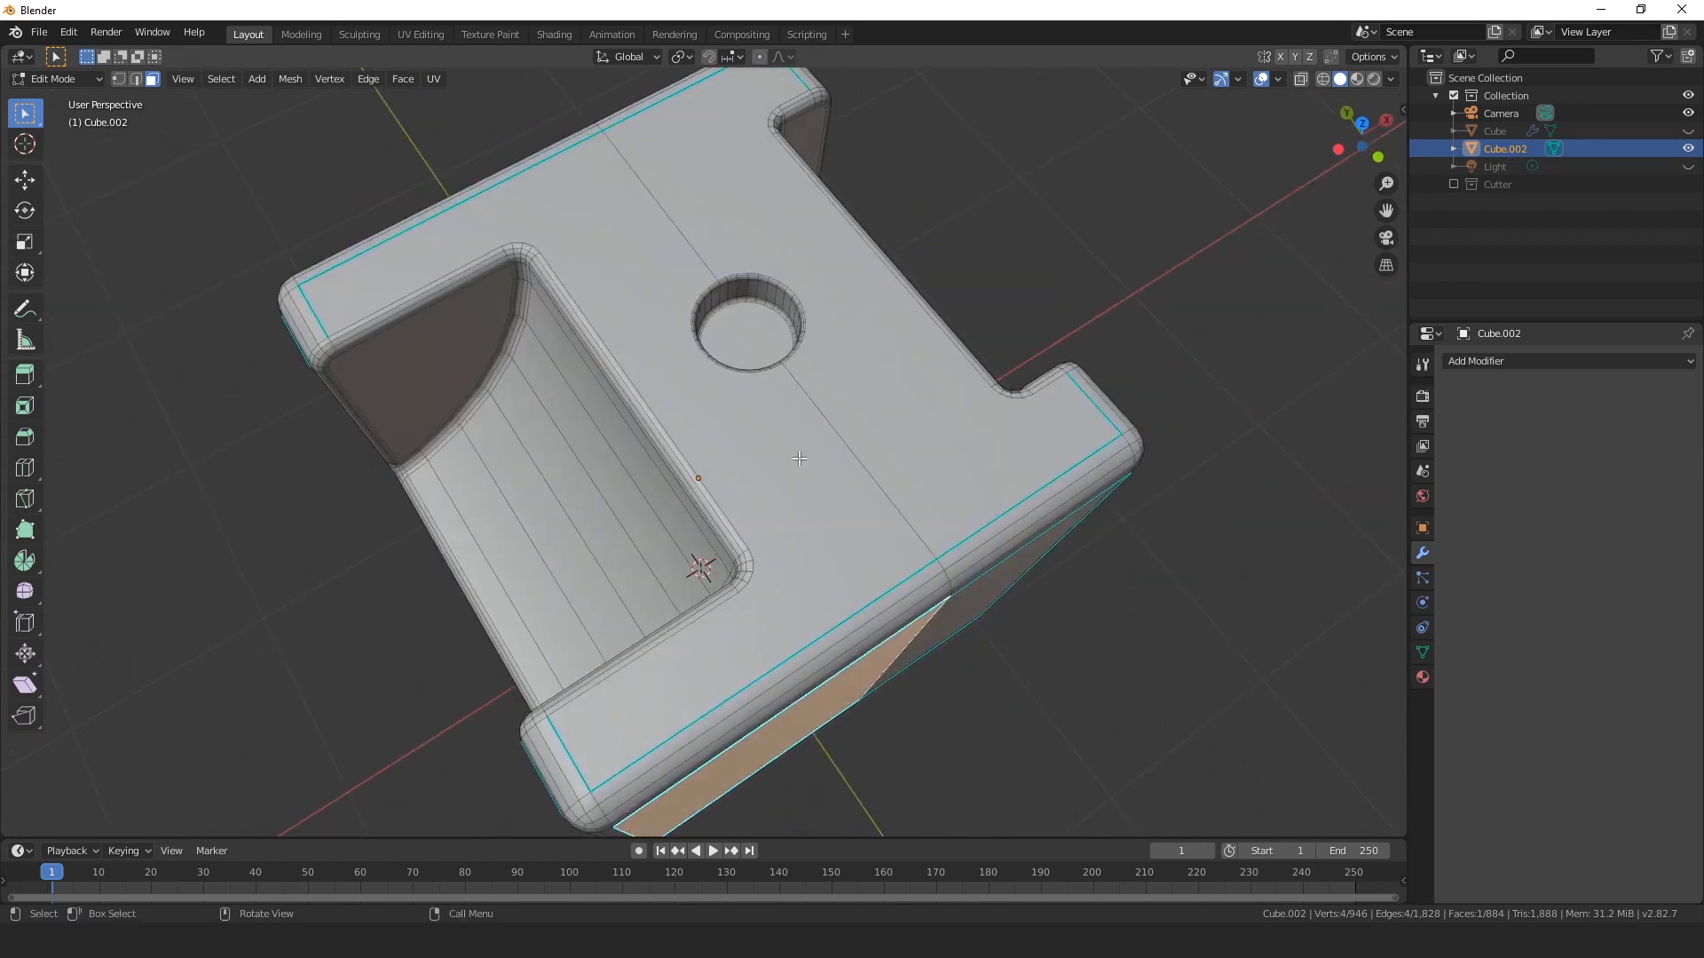
click(801, 442)
click(875, 367)
middle_drag(875, 366, 754, 404)
click(870, 521)
middle_drag(870, 521, 898, 376)
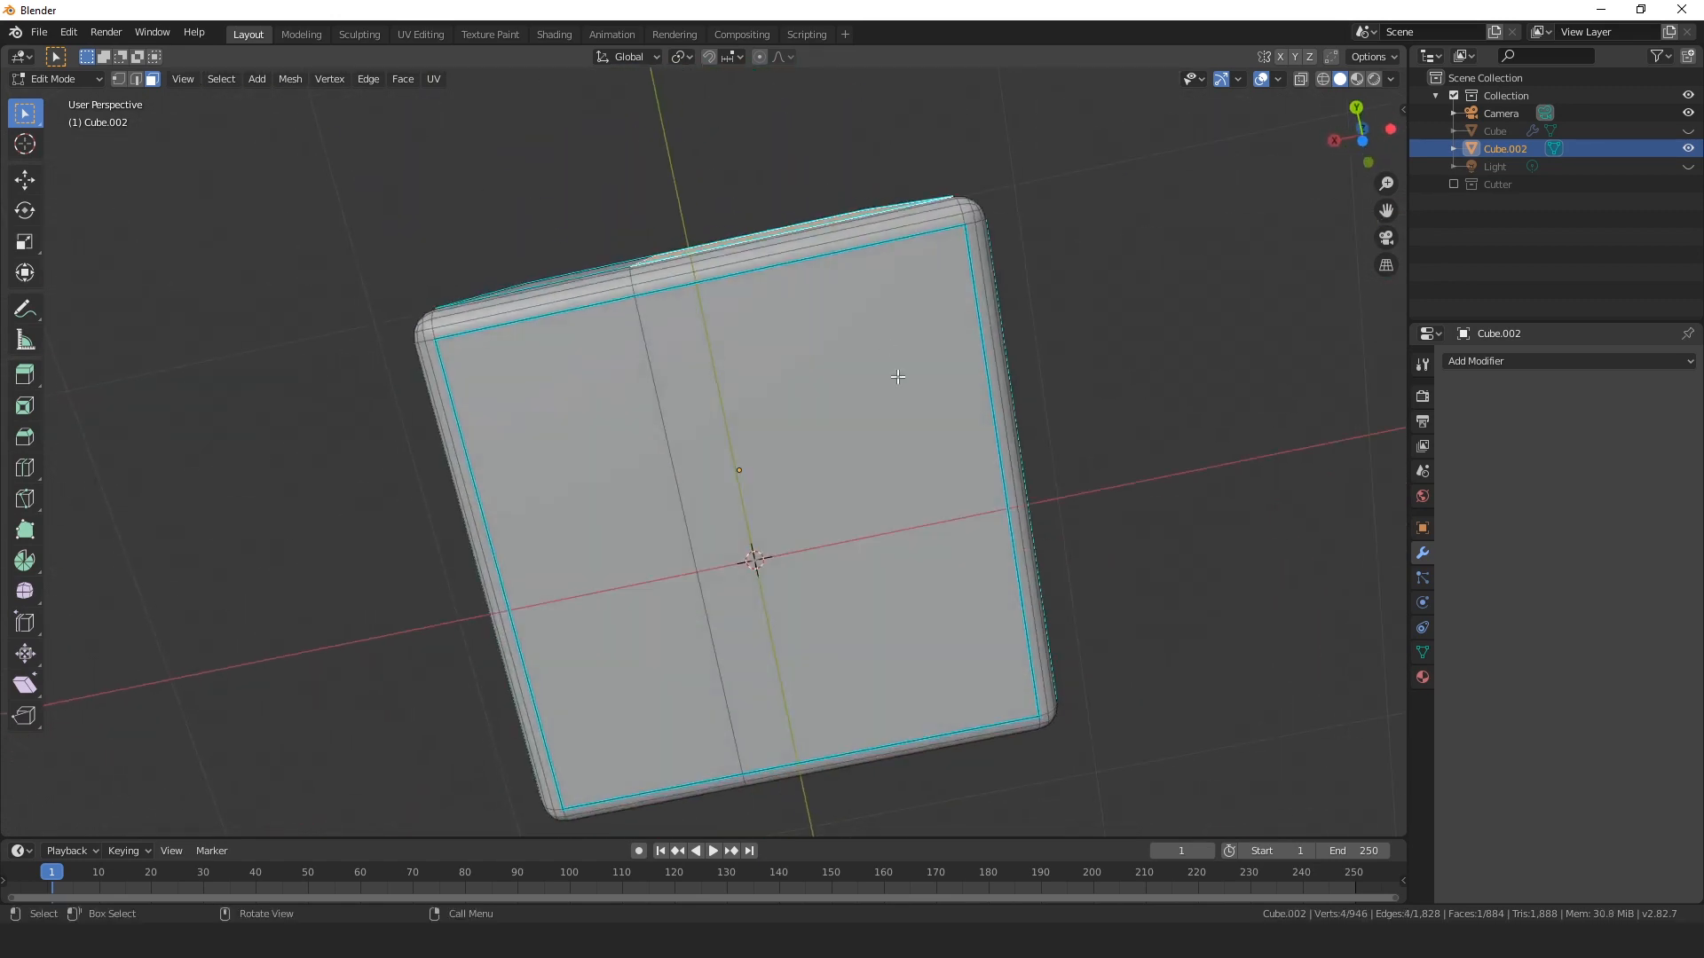
middle_drag(875, 436, 716, 503)
click(799, 486)
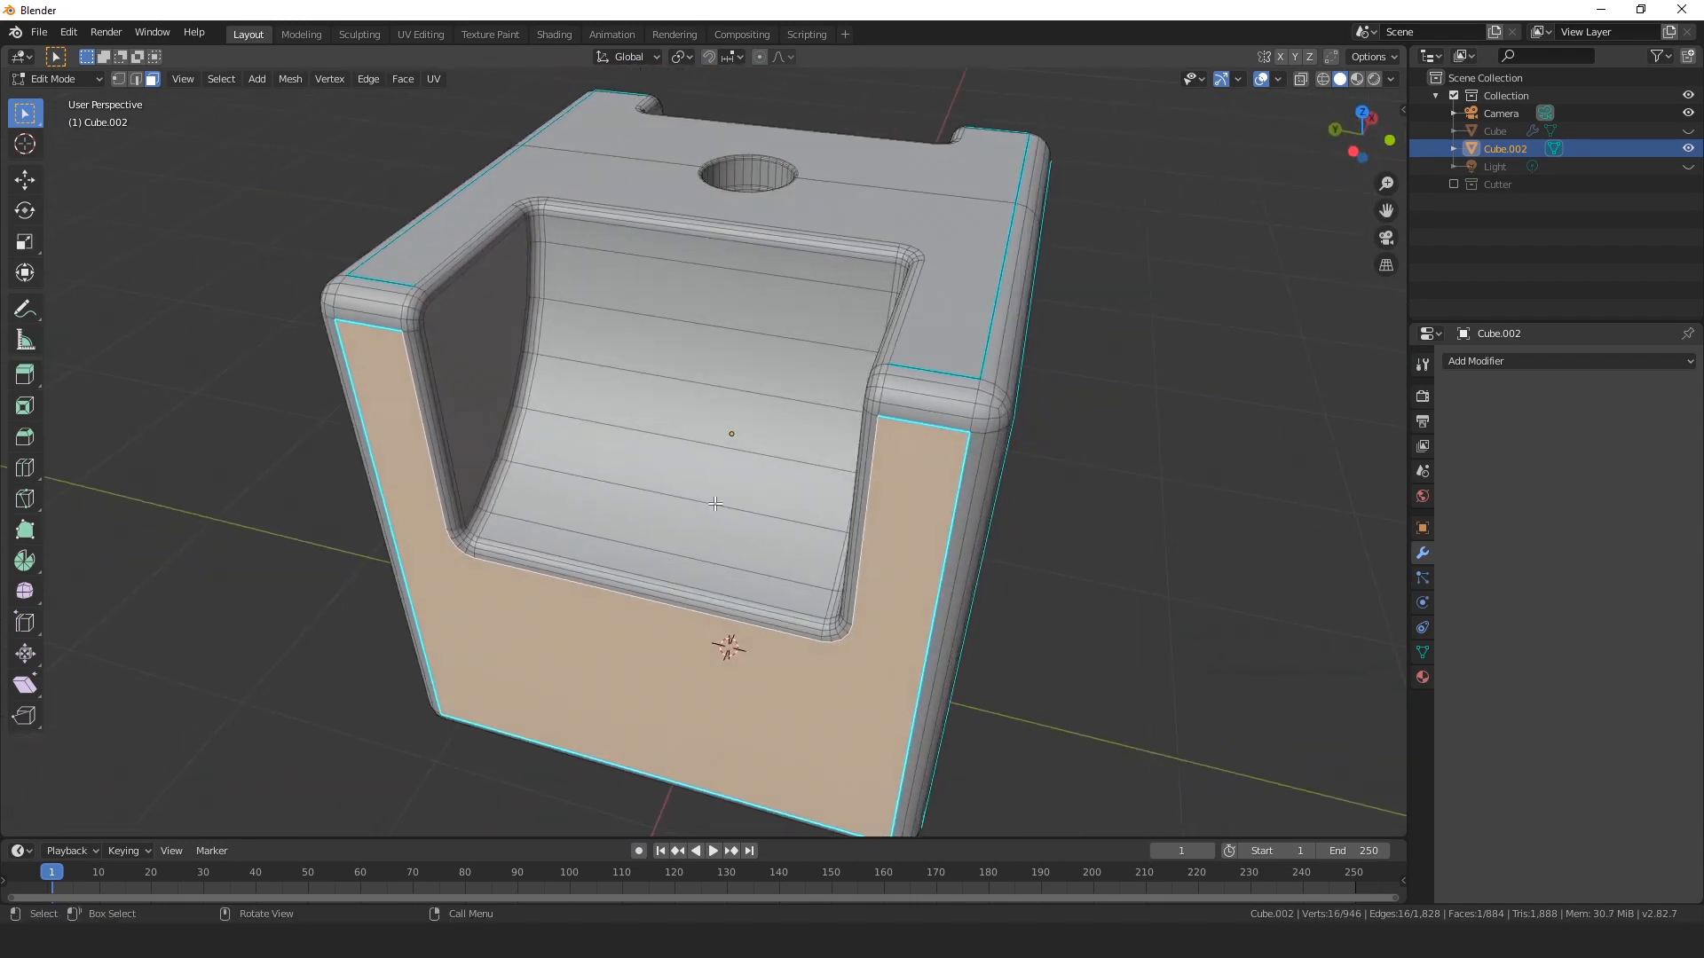
click(956, 294)
middle_drag(956, 294, 863, 402)
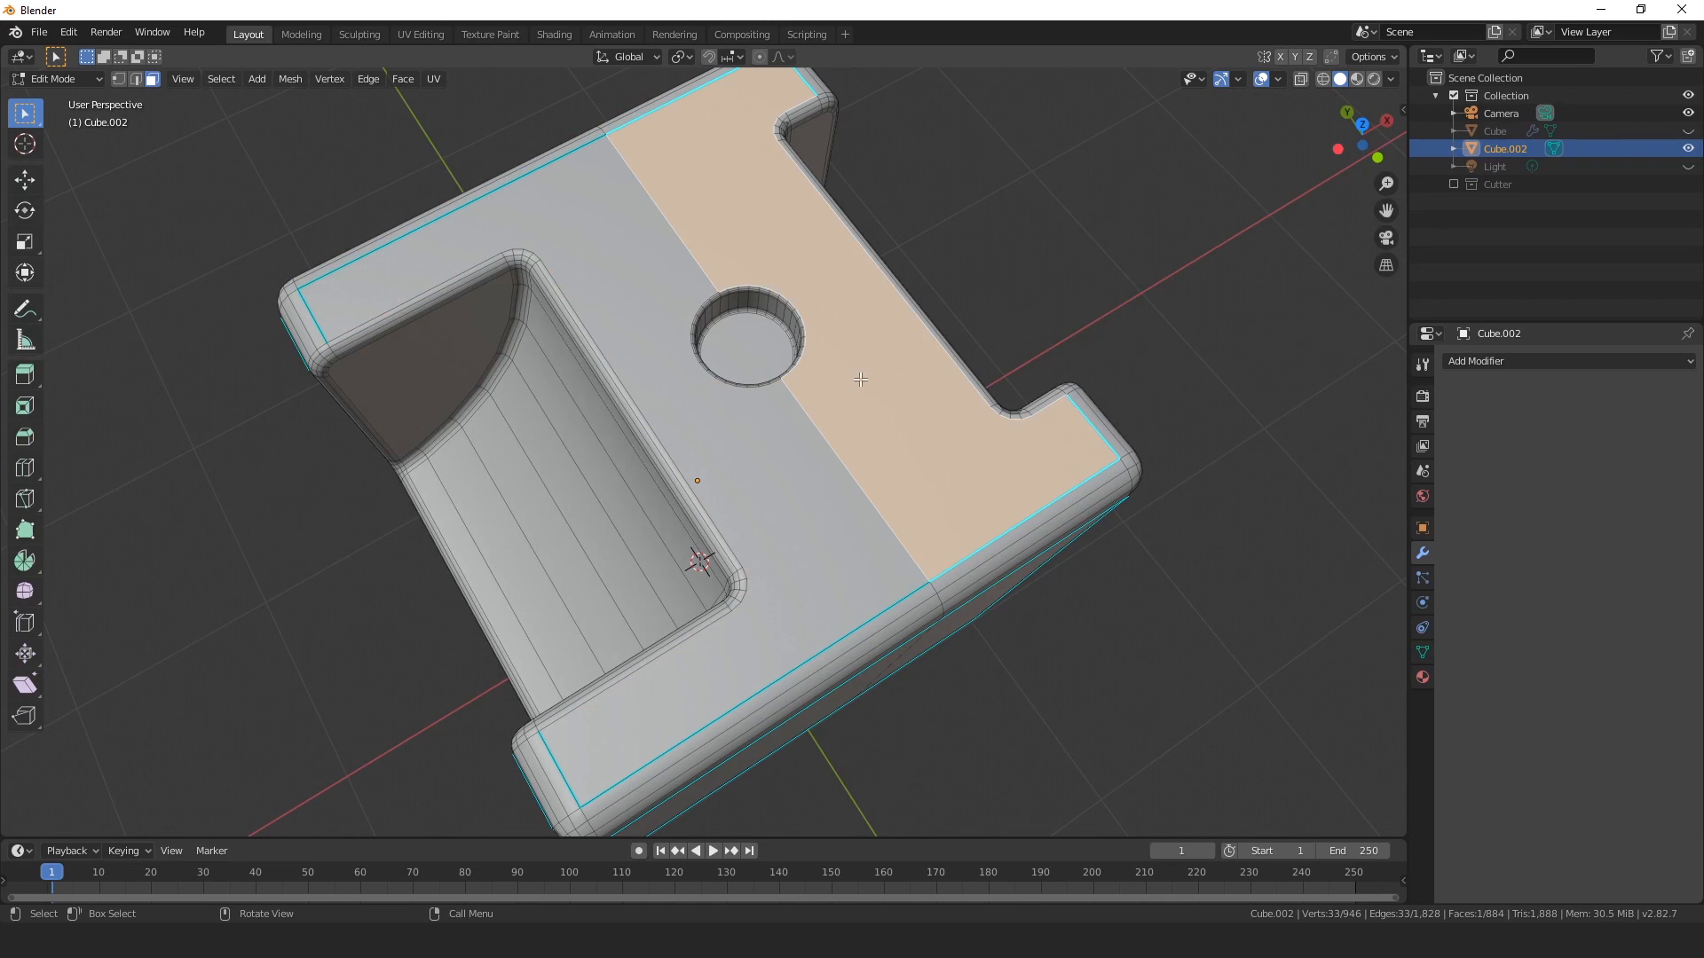
middle_drag(774, 525, 810, 415)
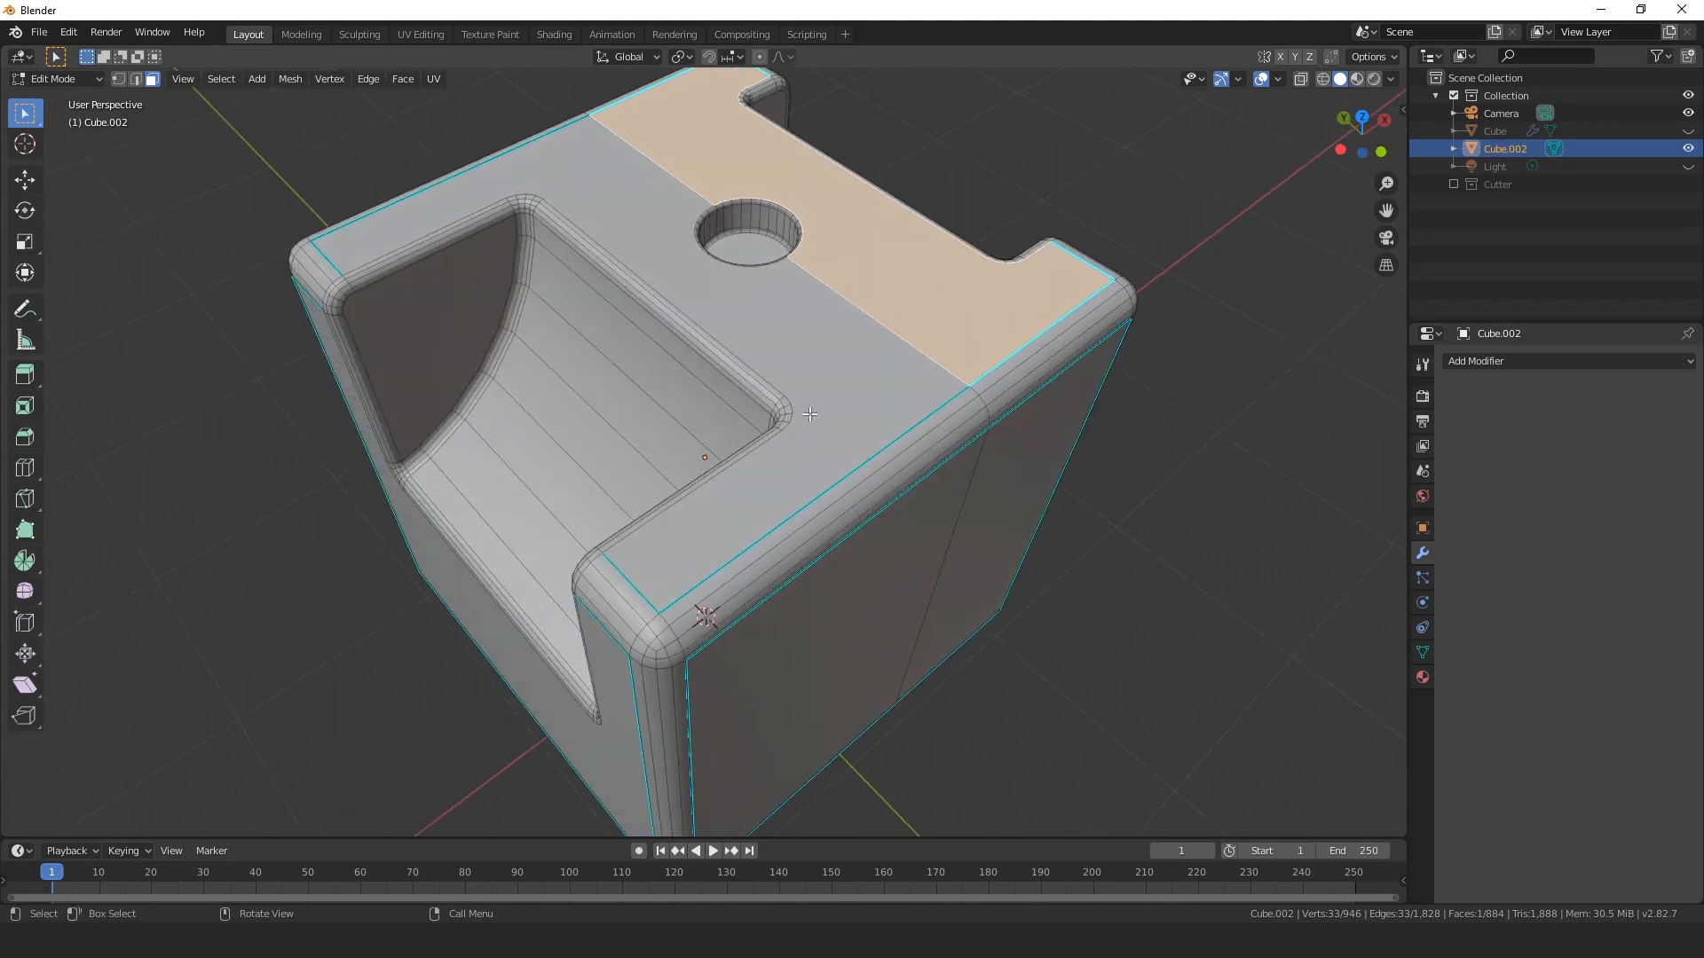
click(862, 352)
middle_drag(926, 320, 823, 426)
middle_drag(867, 578, 943, 526)
scroll(935, 506, down, 2)
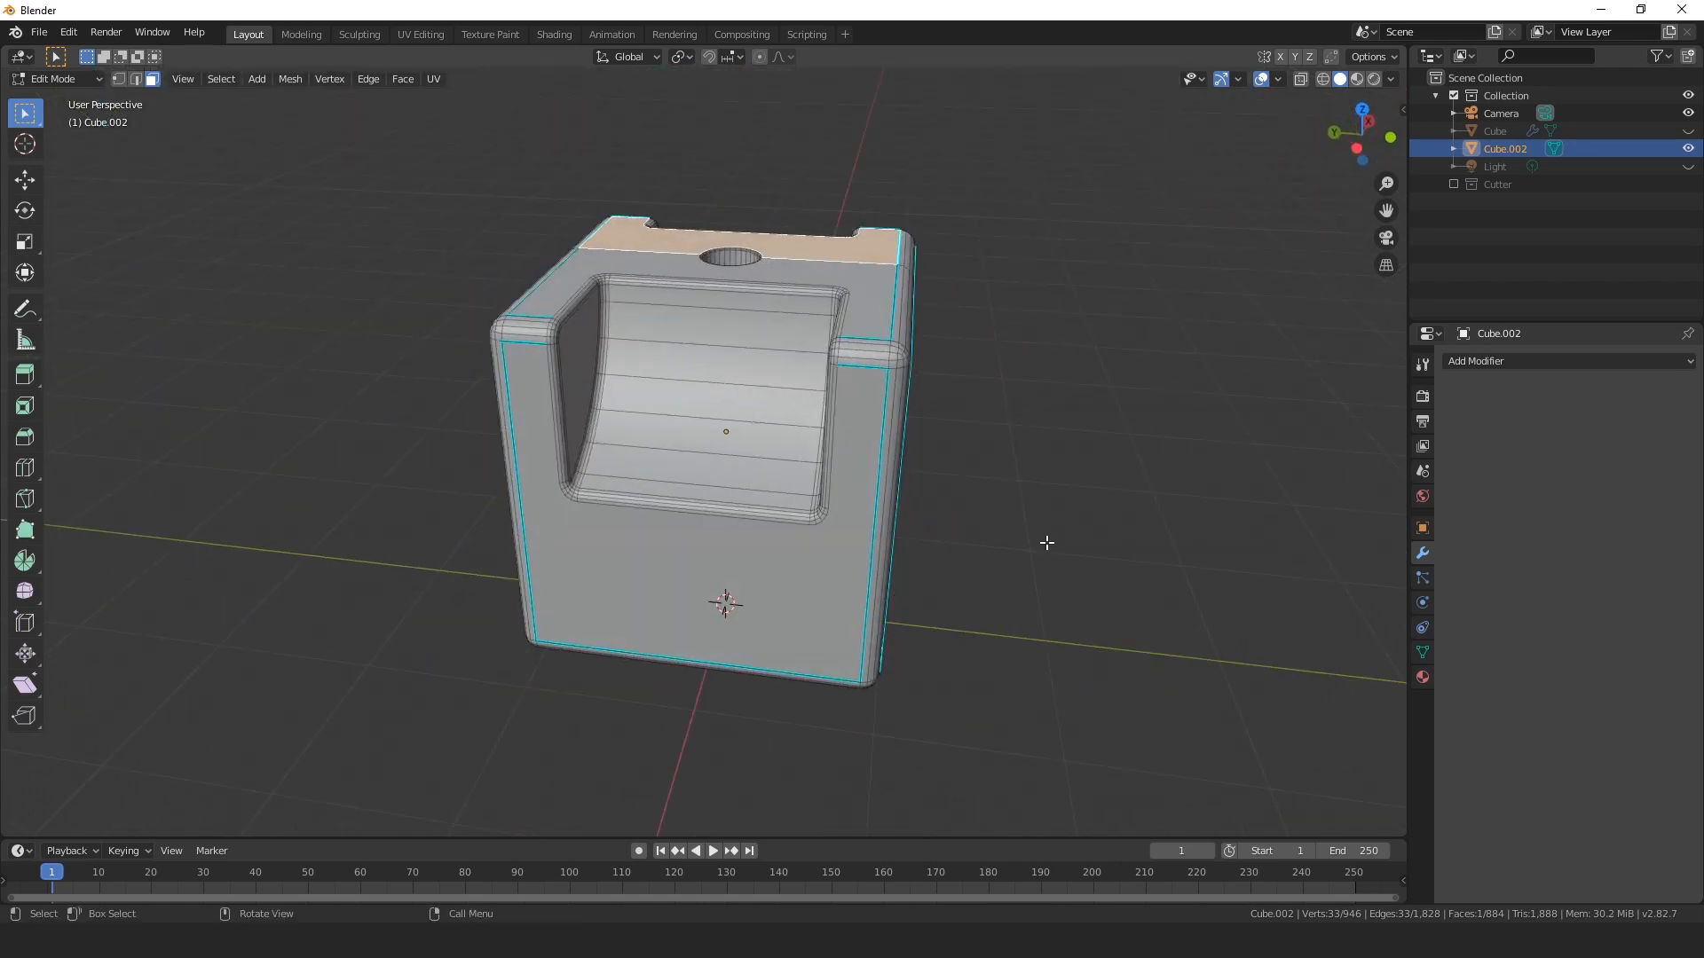
Return to Object Mode and add a Triangulate modifier to the duplicated cube.
key(Tab)
key(Tab)
key(Tab)
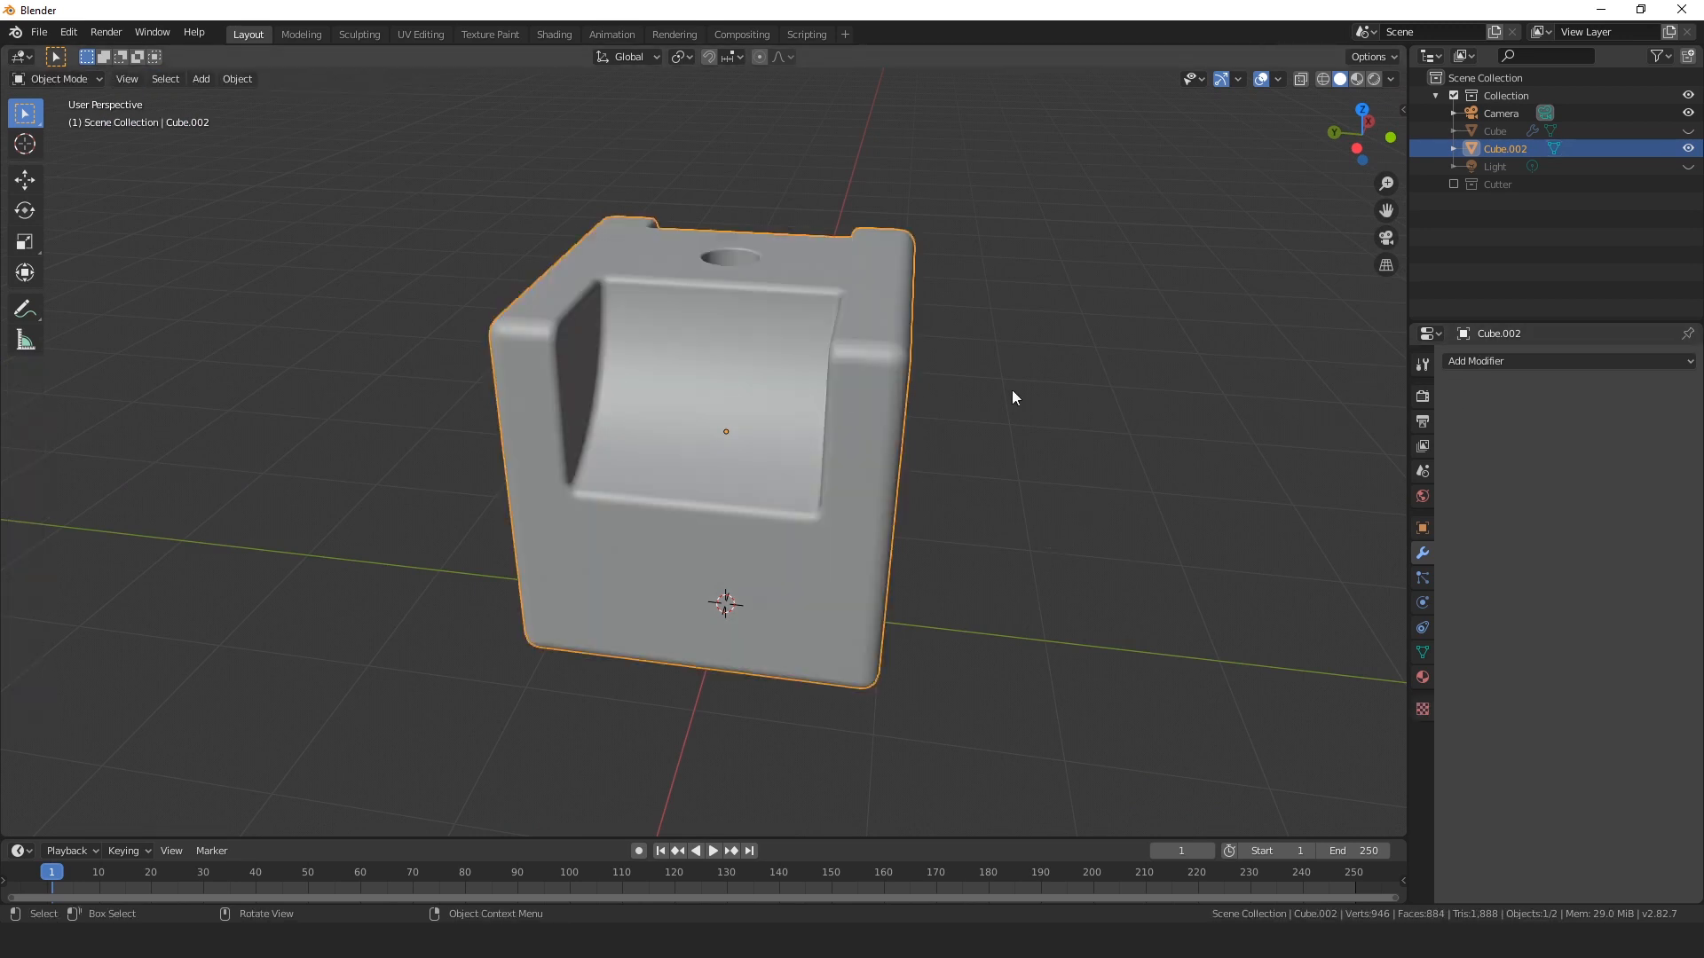
click(1500, 360)
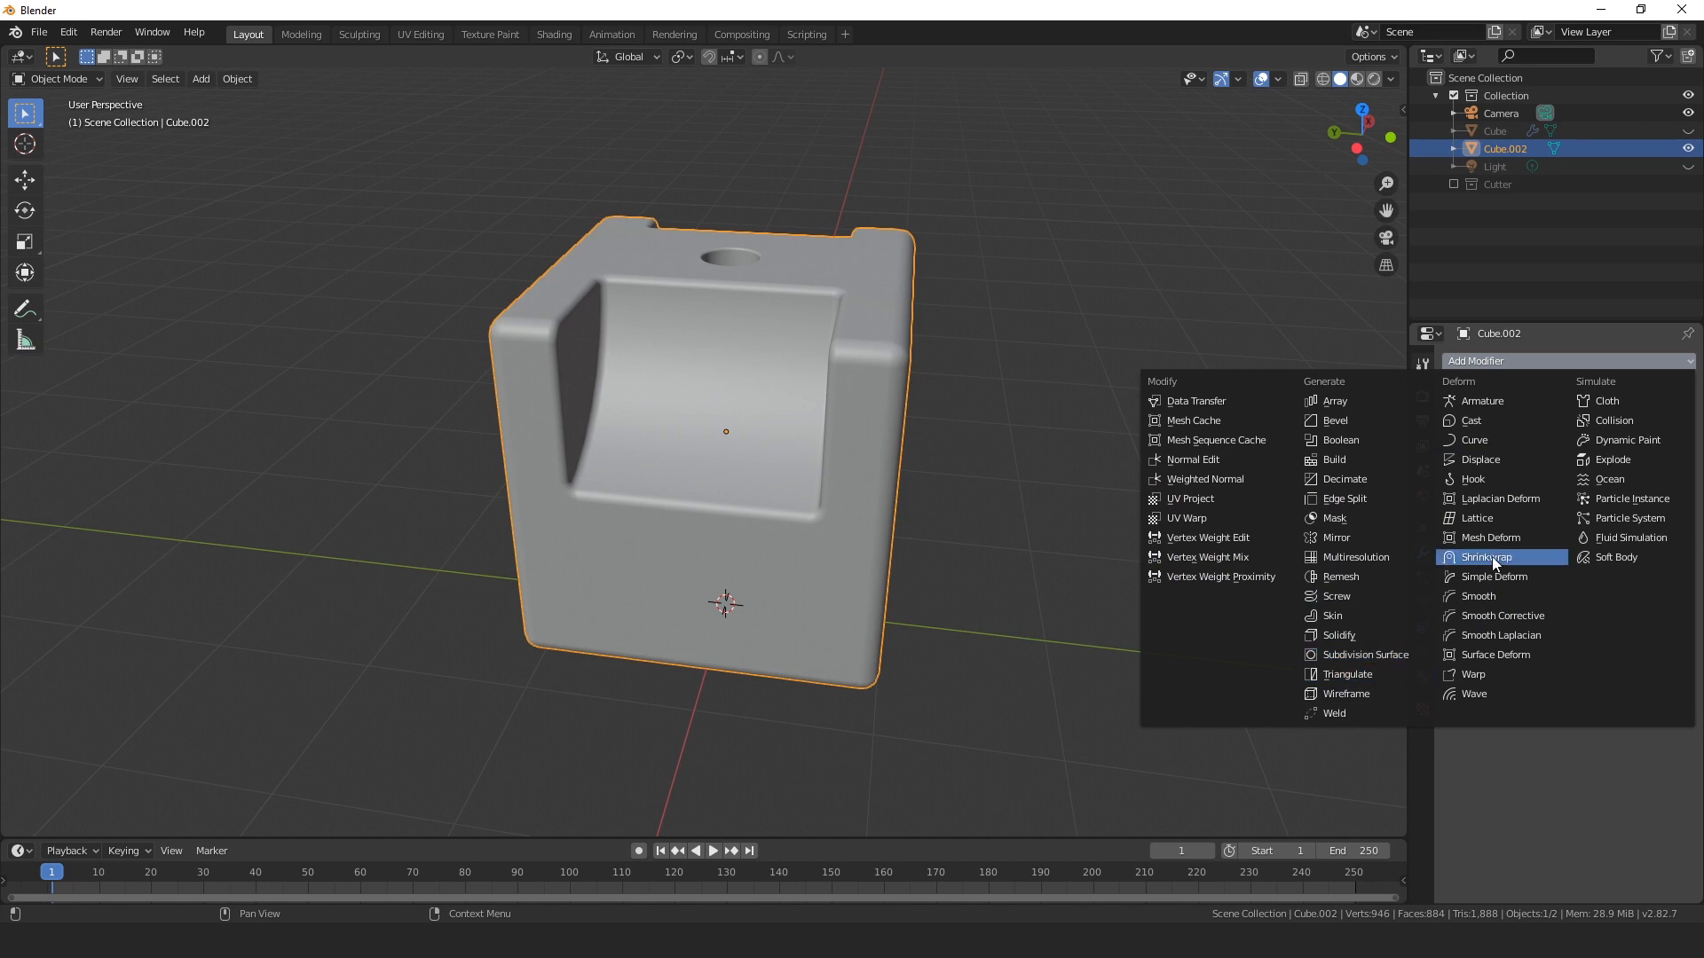
click(1358, 677)
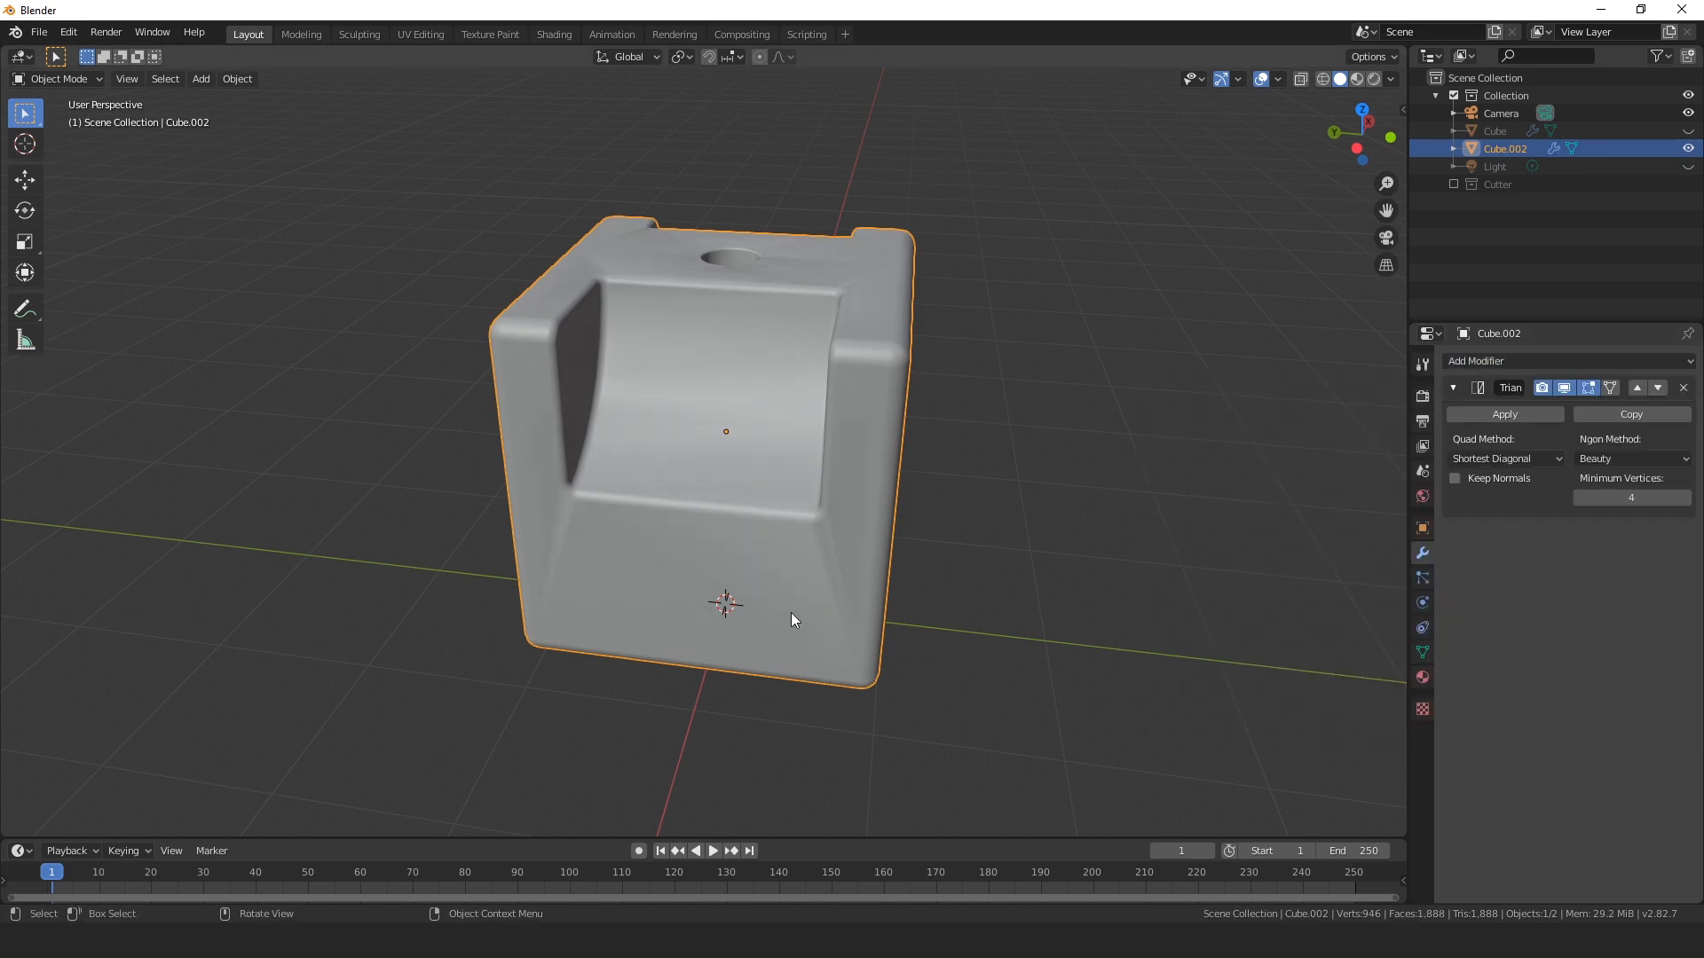
Enable Keep Normals on the Triangulate modifier and apply the modifier.
middle_drag(791, 612, 642, 286)
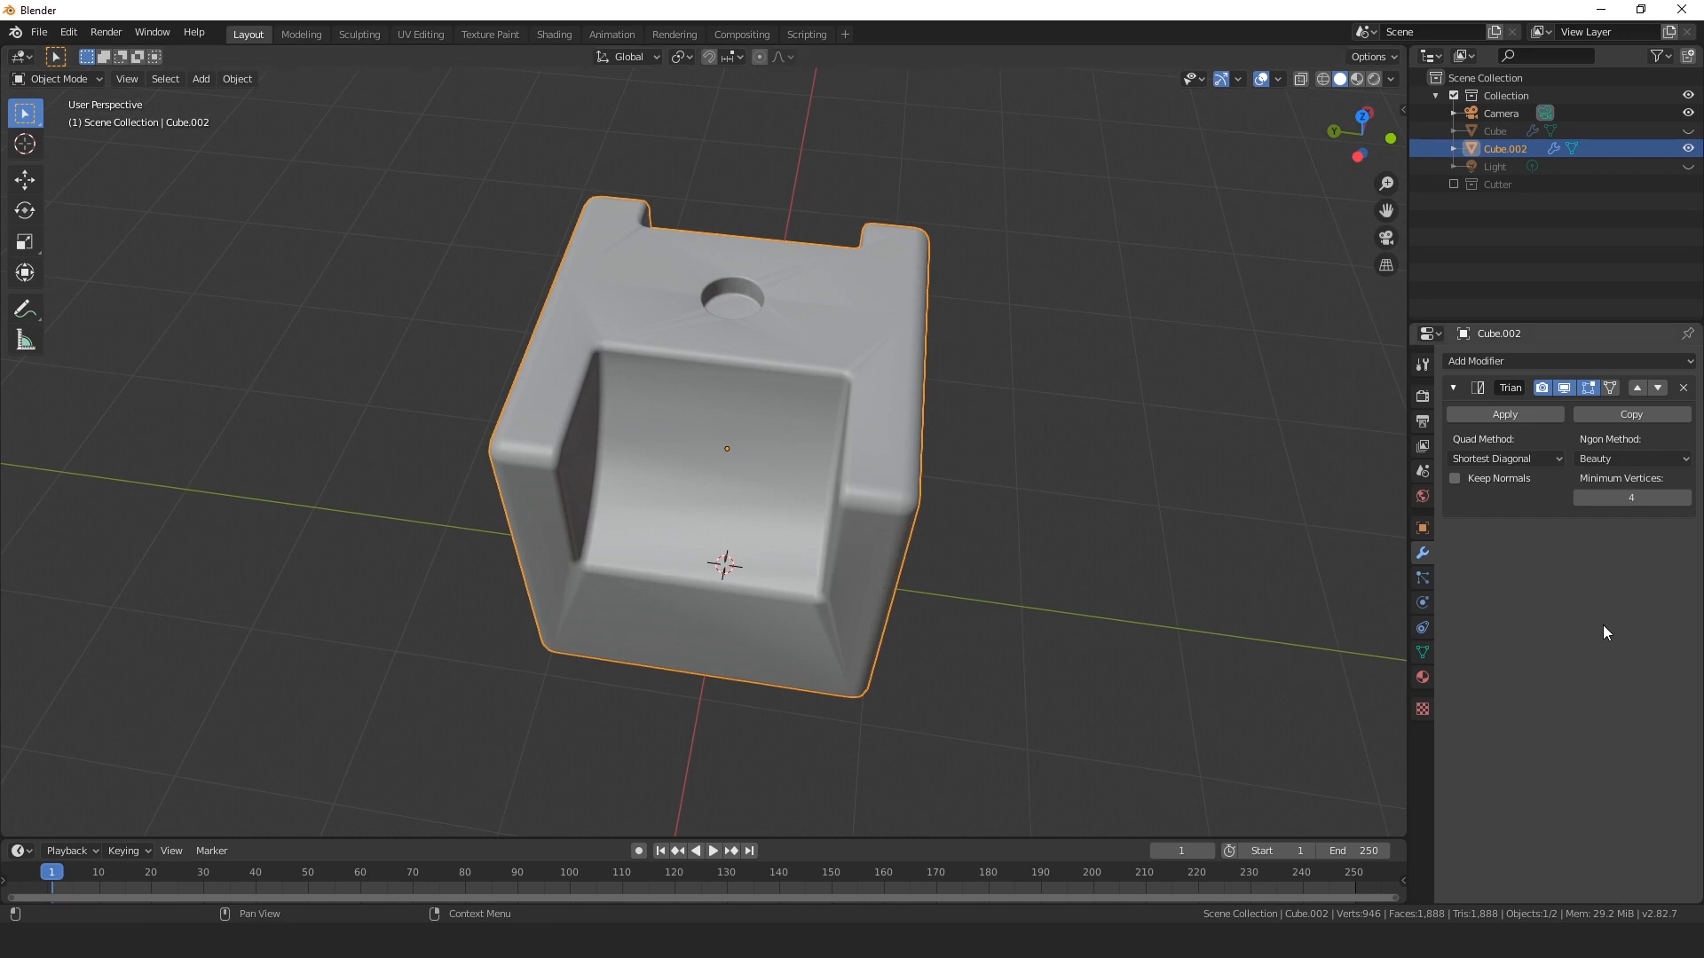
click(1454, 479)
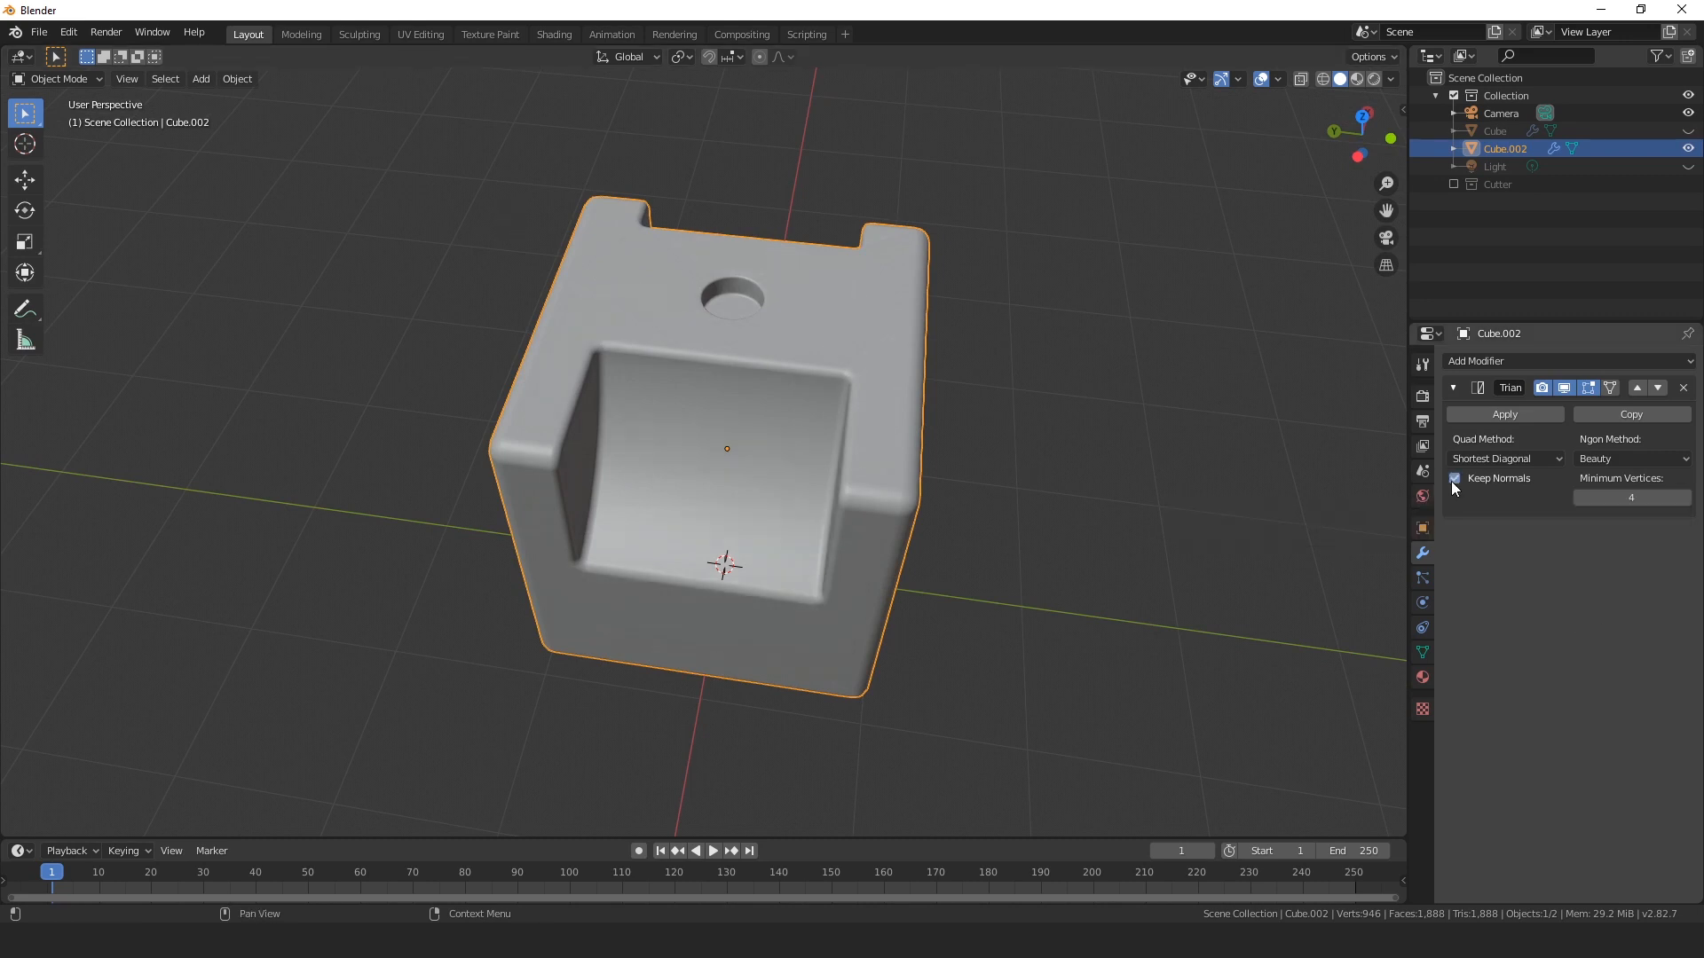
middle_drag(1004, 571, 844, 524)
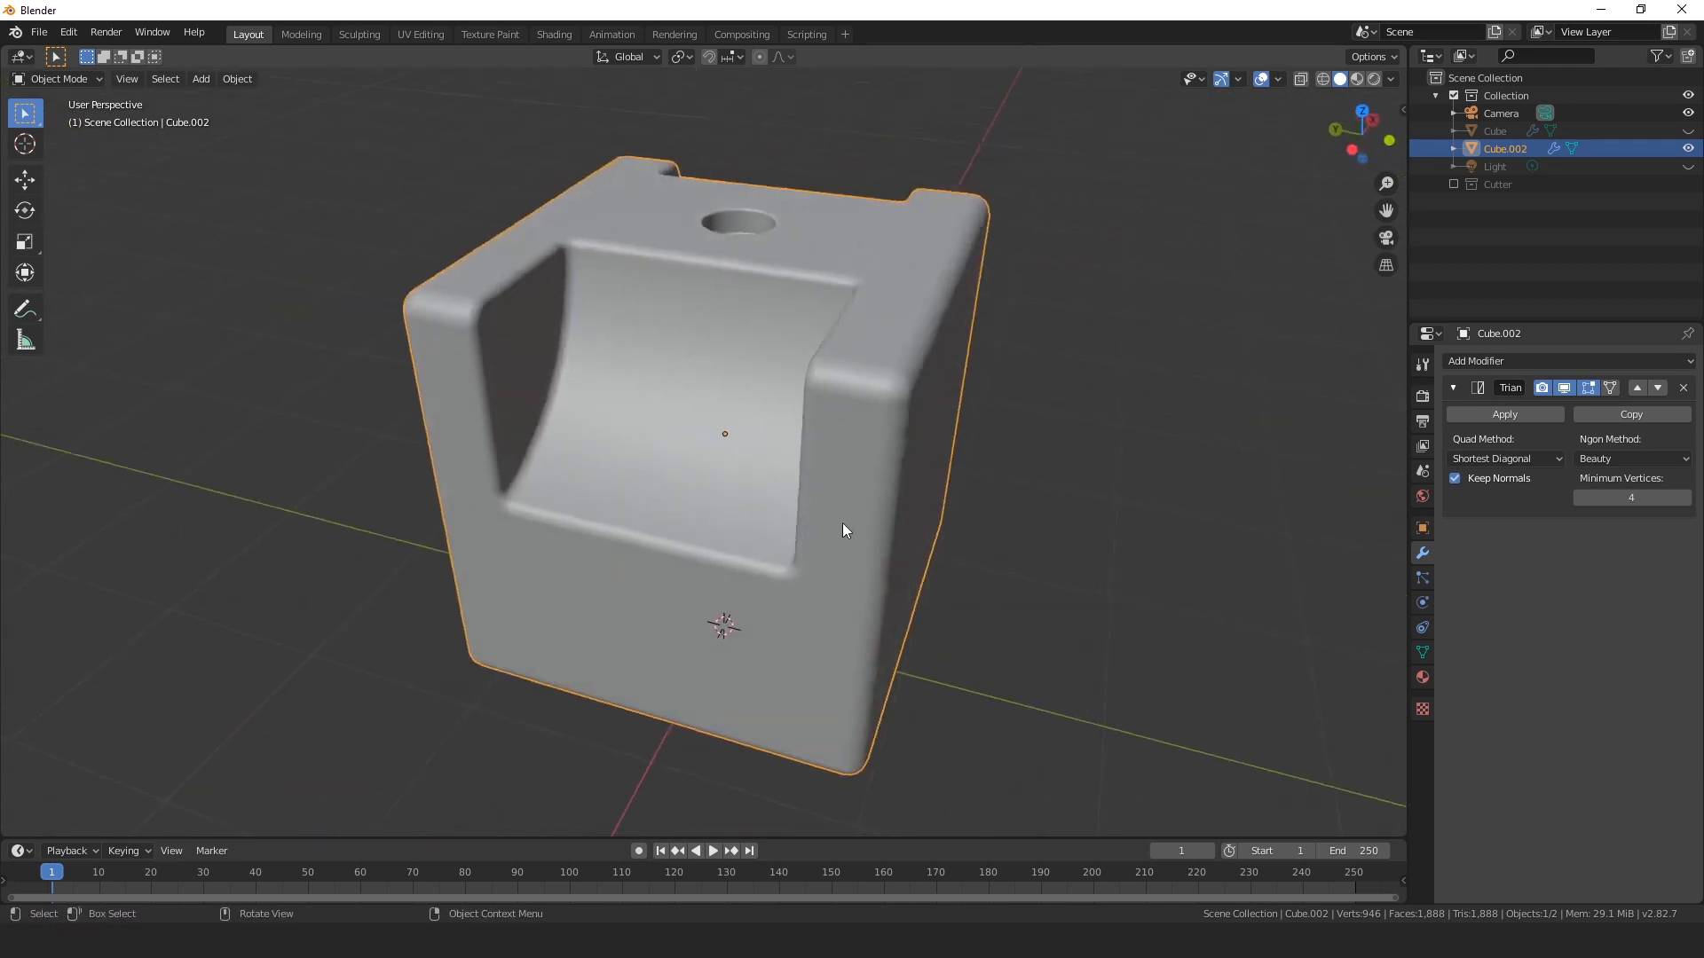
click(1531, 414)
middle_drag(994, 461, 875, 469)
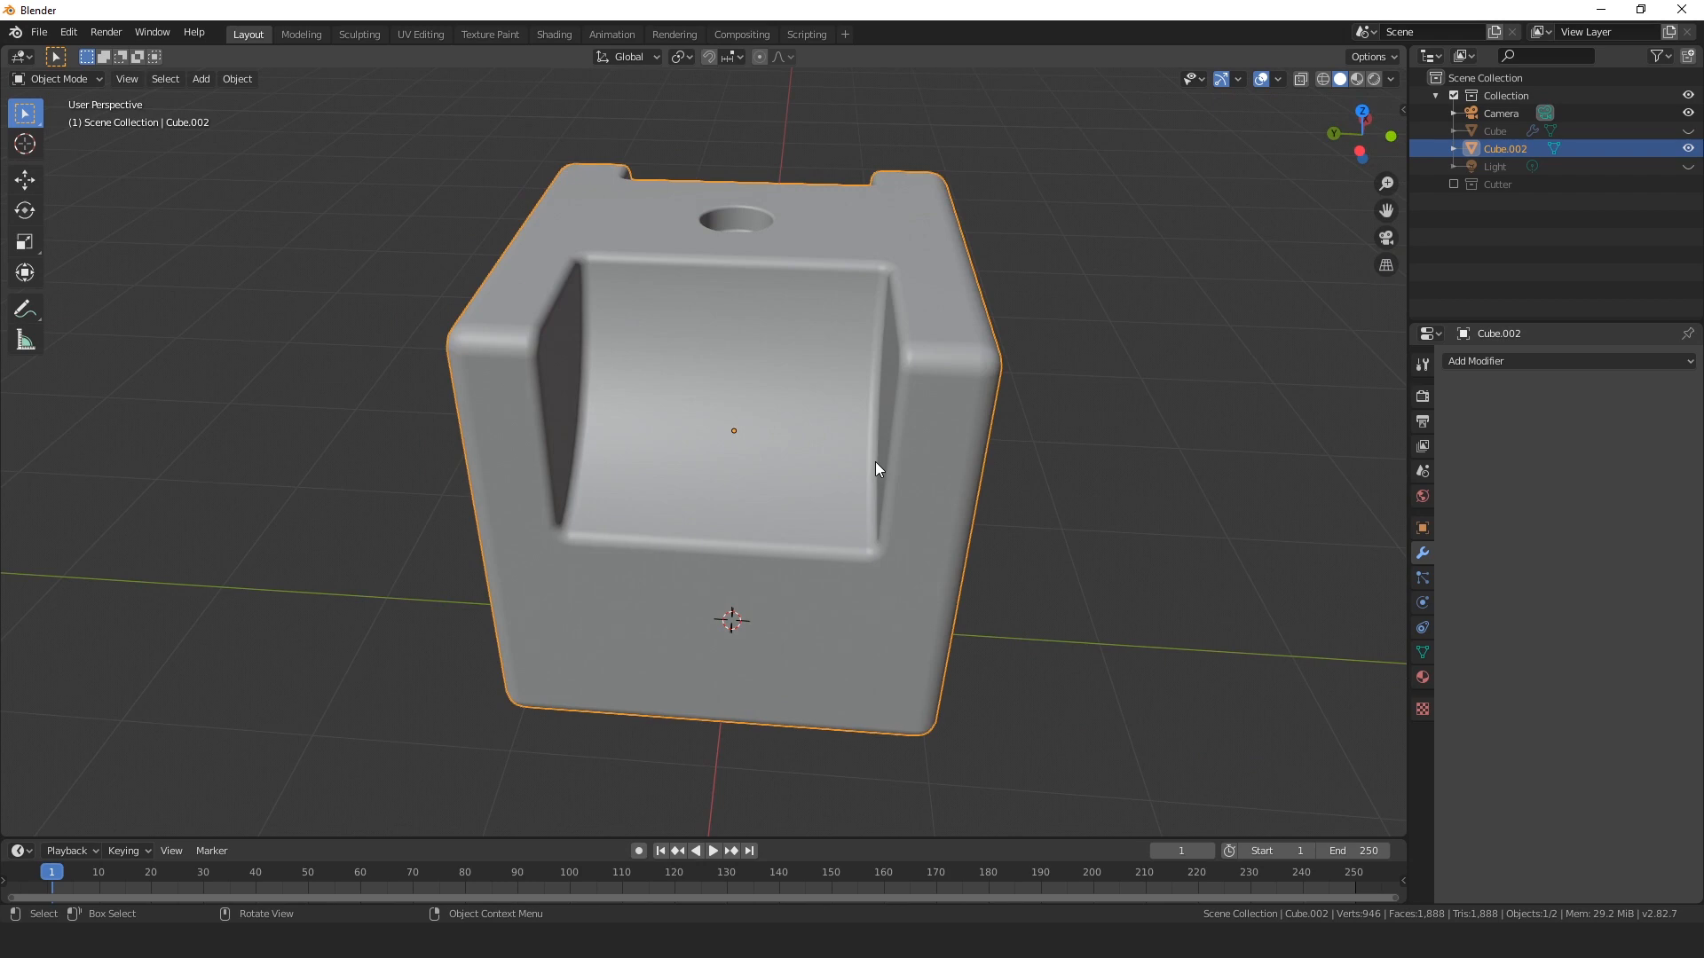
Convert all the mesh's triangles to quads in Edit Mode, with Max Face Angle and Max Shape Angle set to 180°.
key(Tab)
middle_drag(1236, 513, 712, 486)
scroll(713, 487, down, 2)
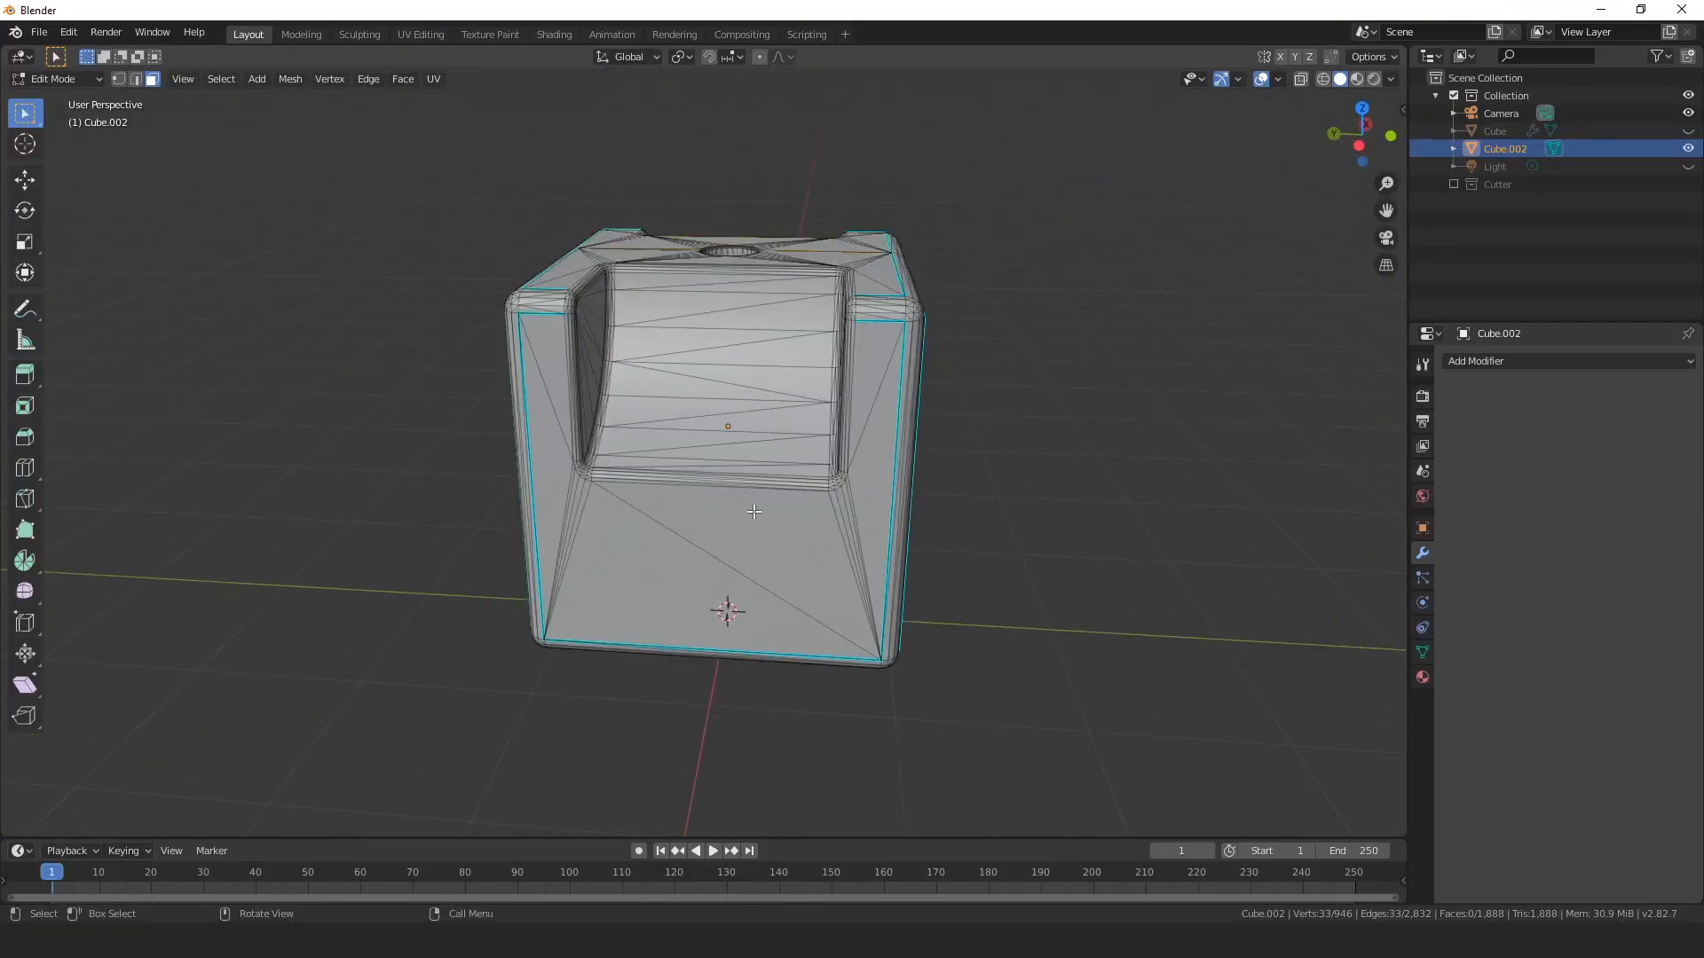
key(a)
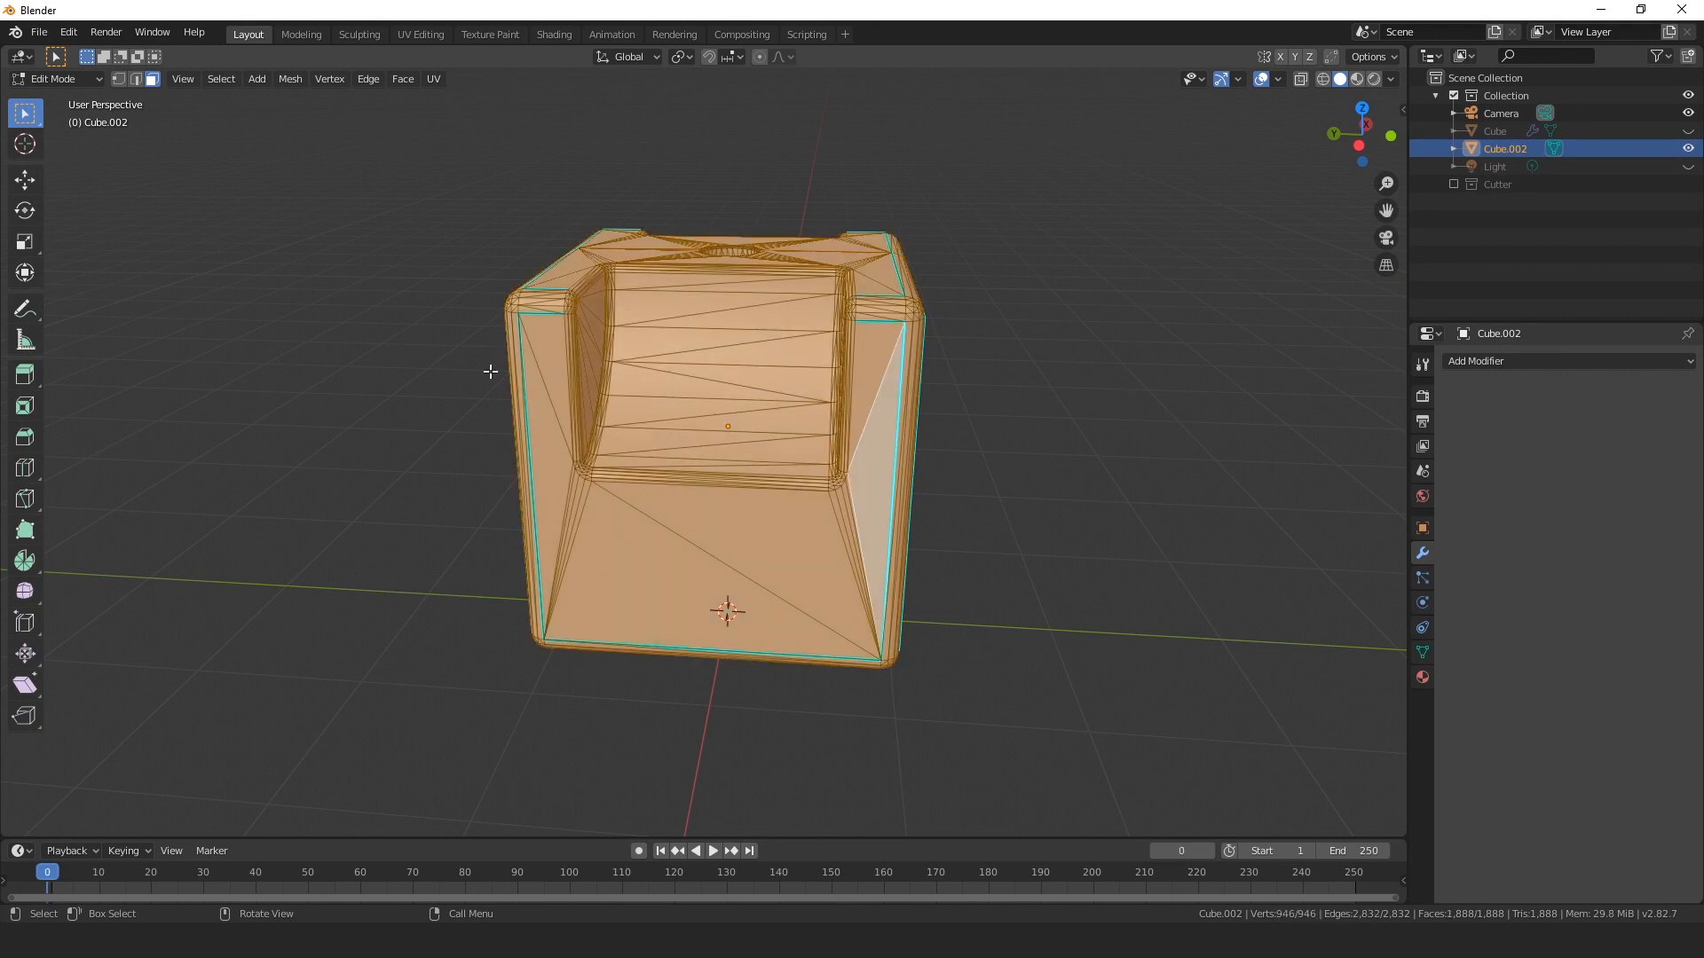
click(396, 82)
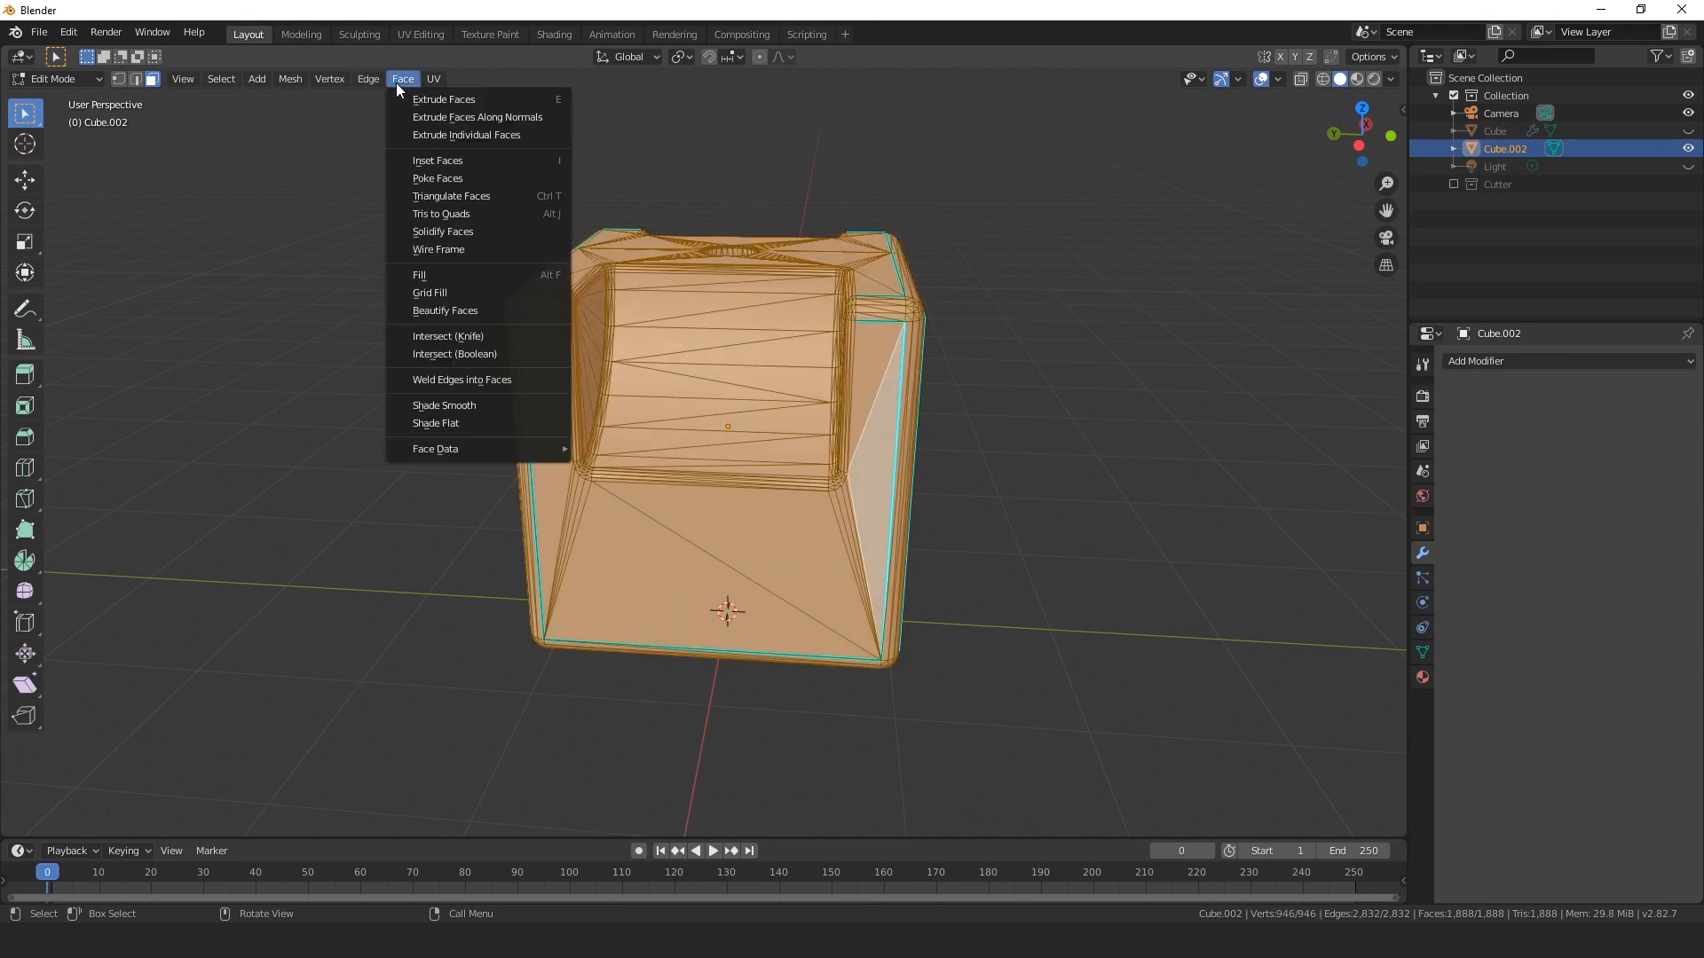
click(438, 216)
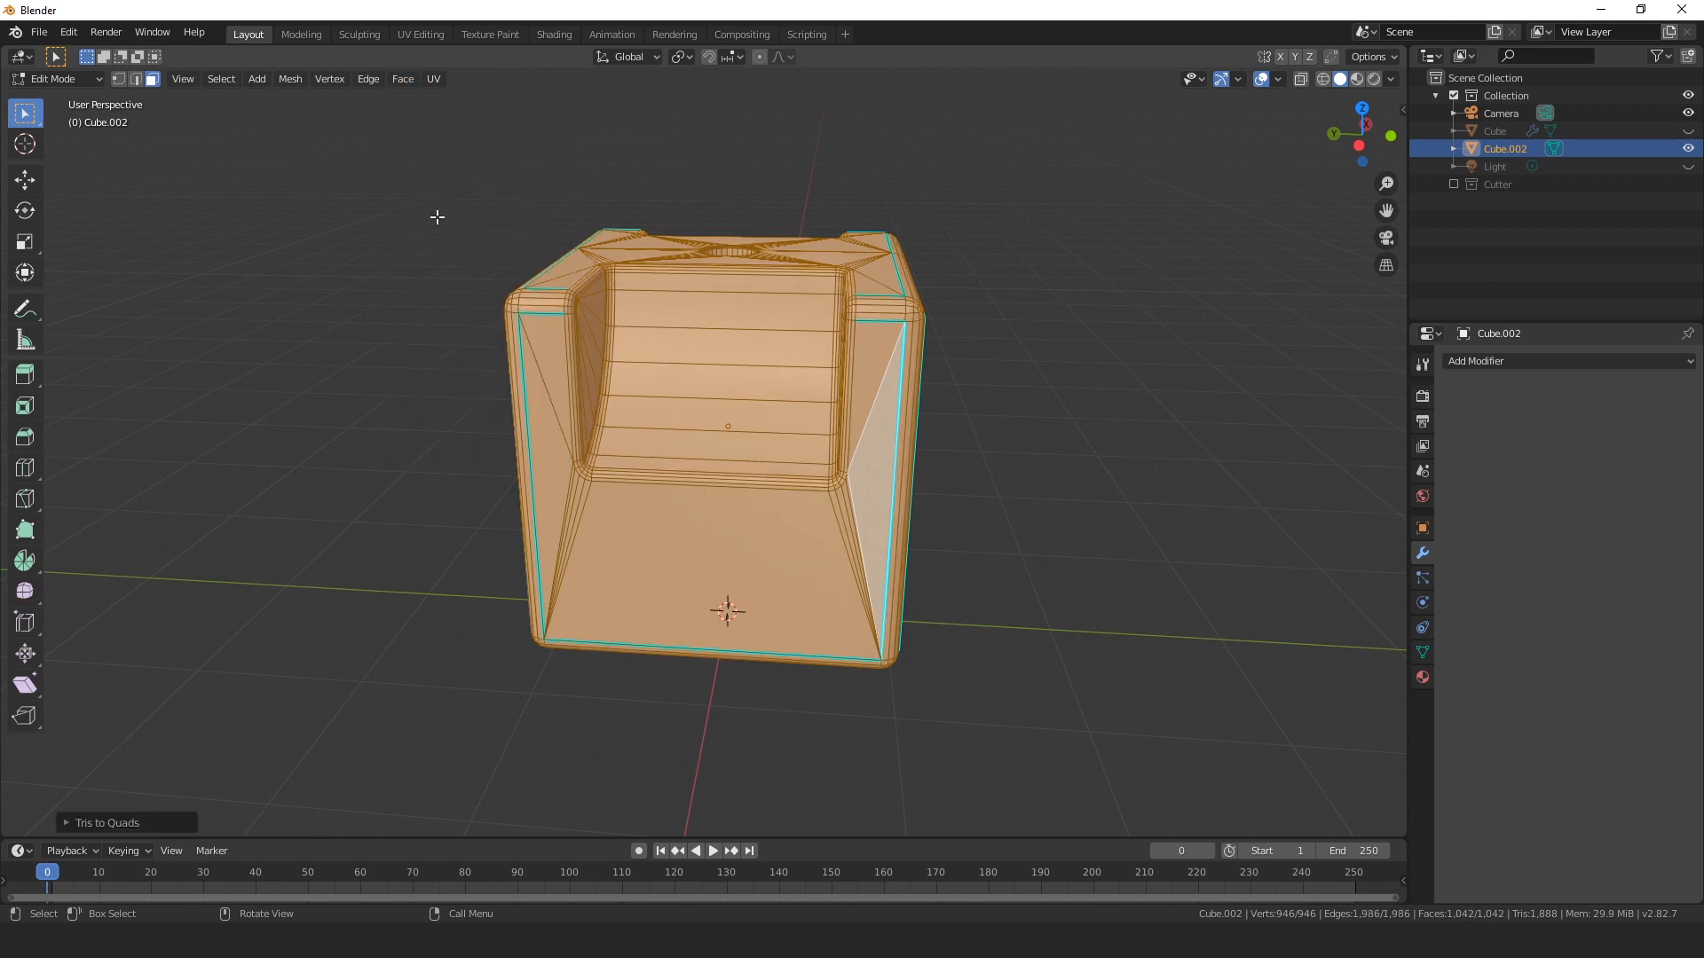
click(67, 823)
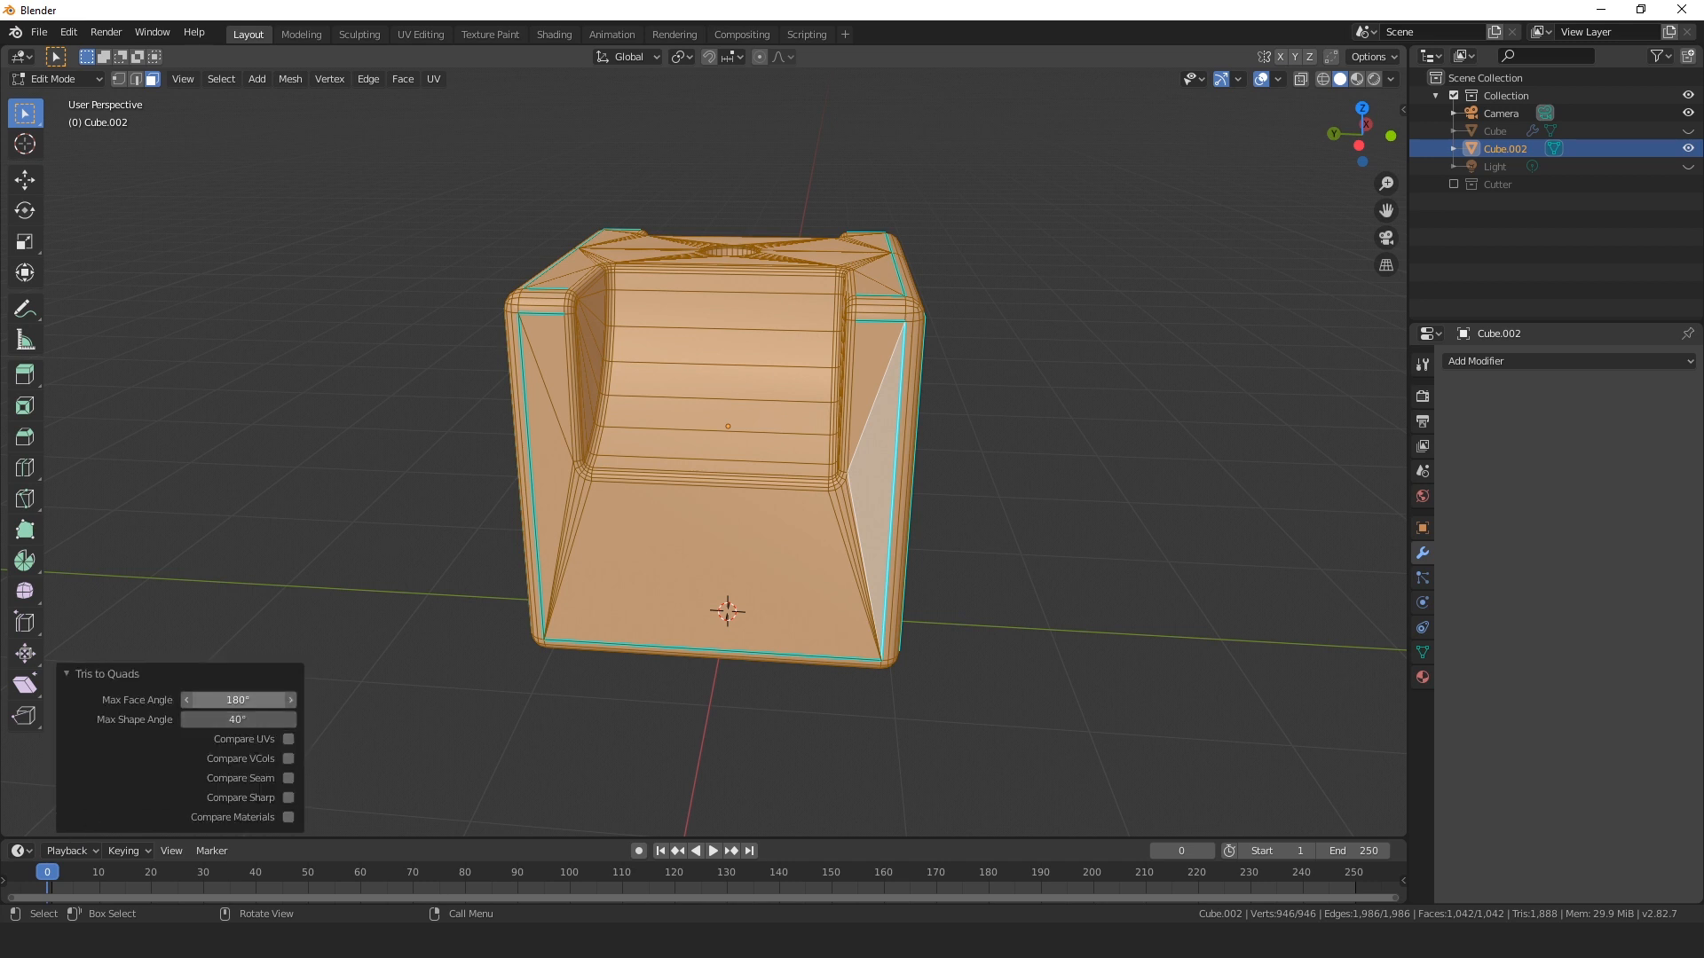
drag(284, 722, 395, 722)
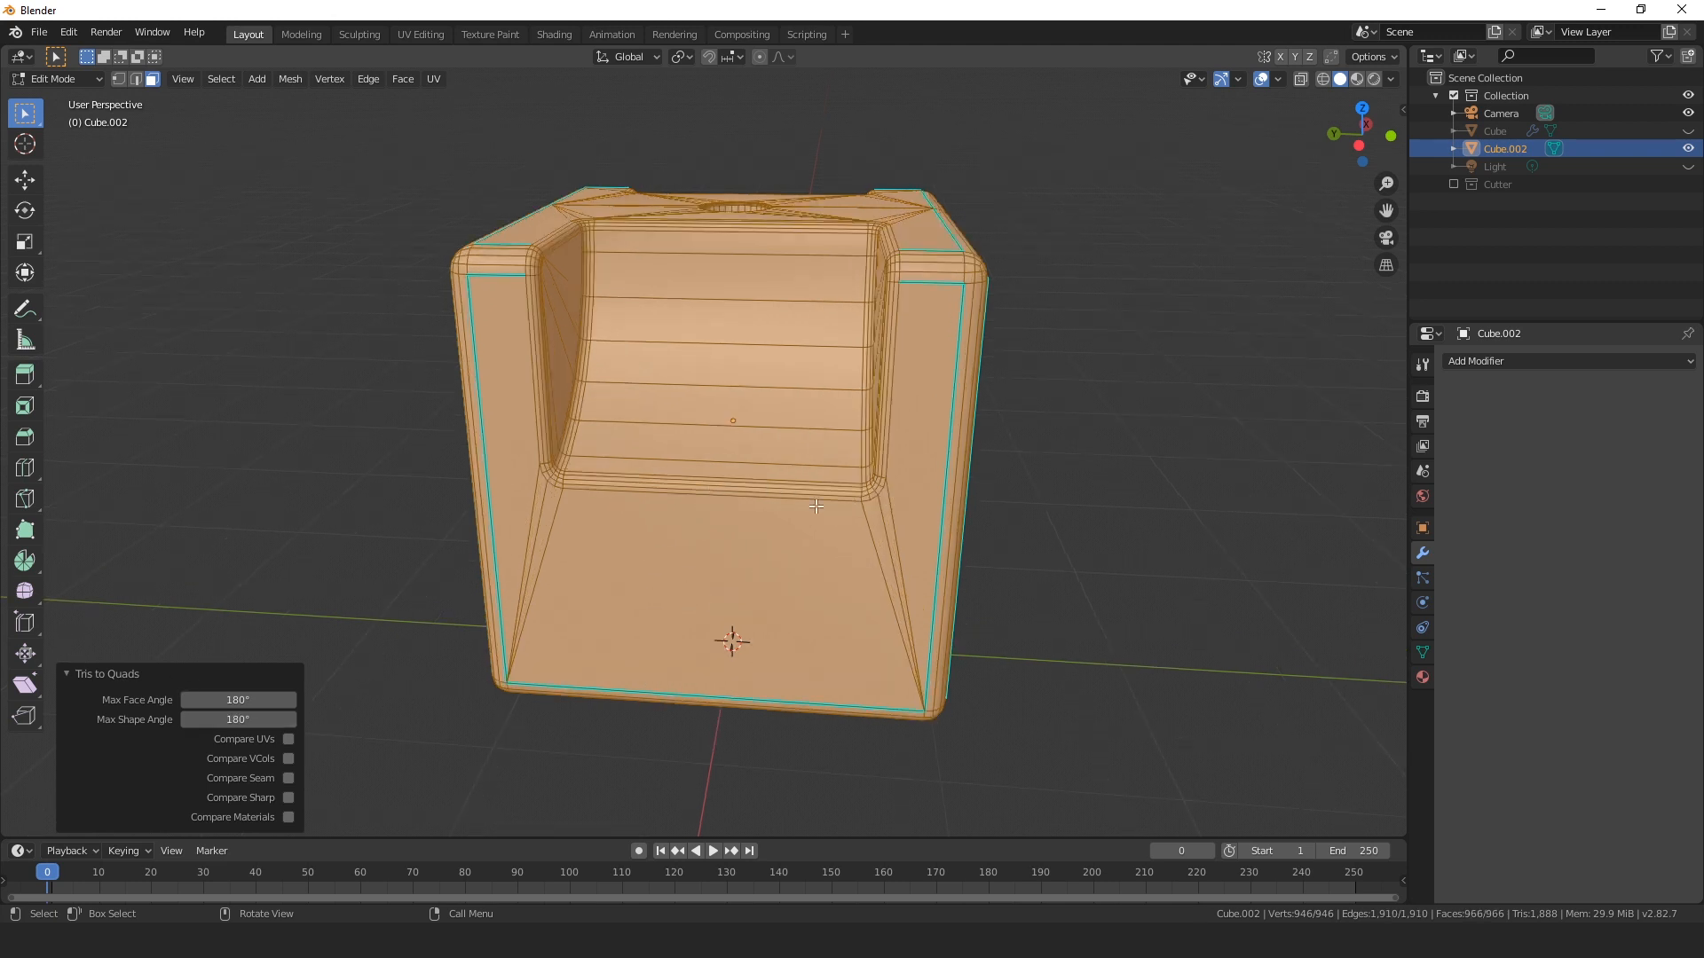
Examine the converted topology around the hole, cutouts and front face, and deselect the mesh.
middle_drag(1027, 589, 701, 568)
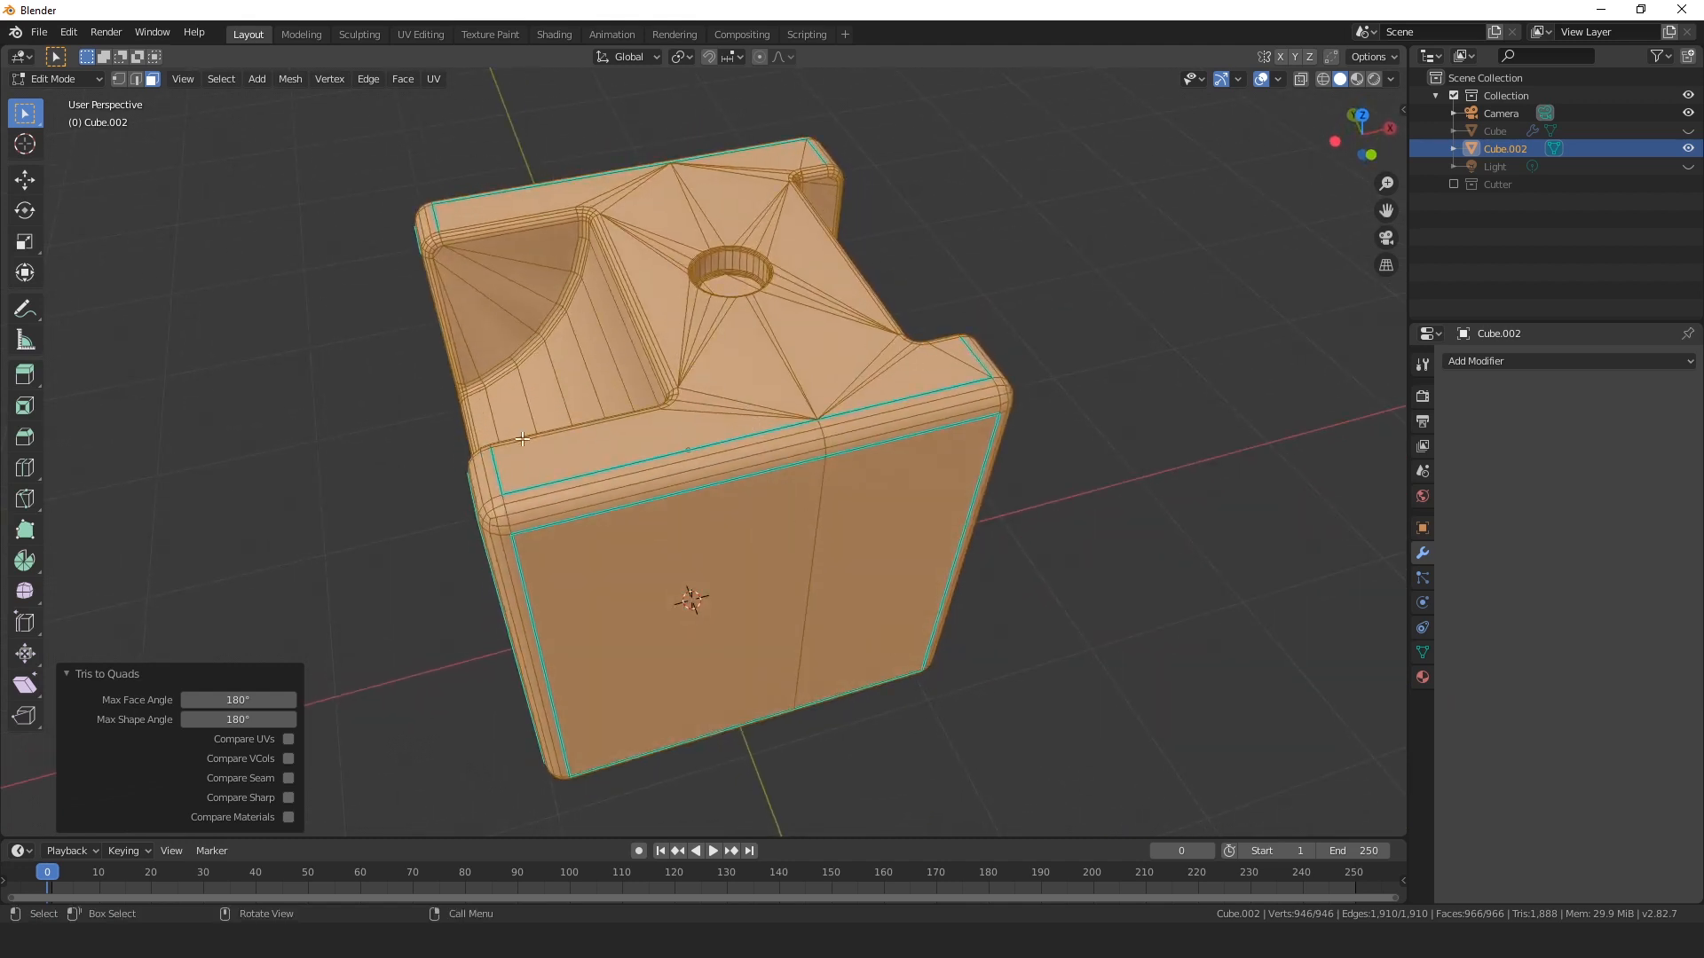
middle_drag(522, 438, 618, 458)
scroll(618, 458, up, 3)
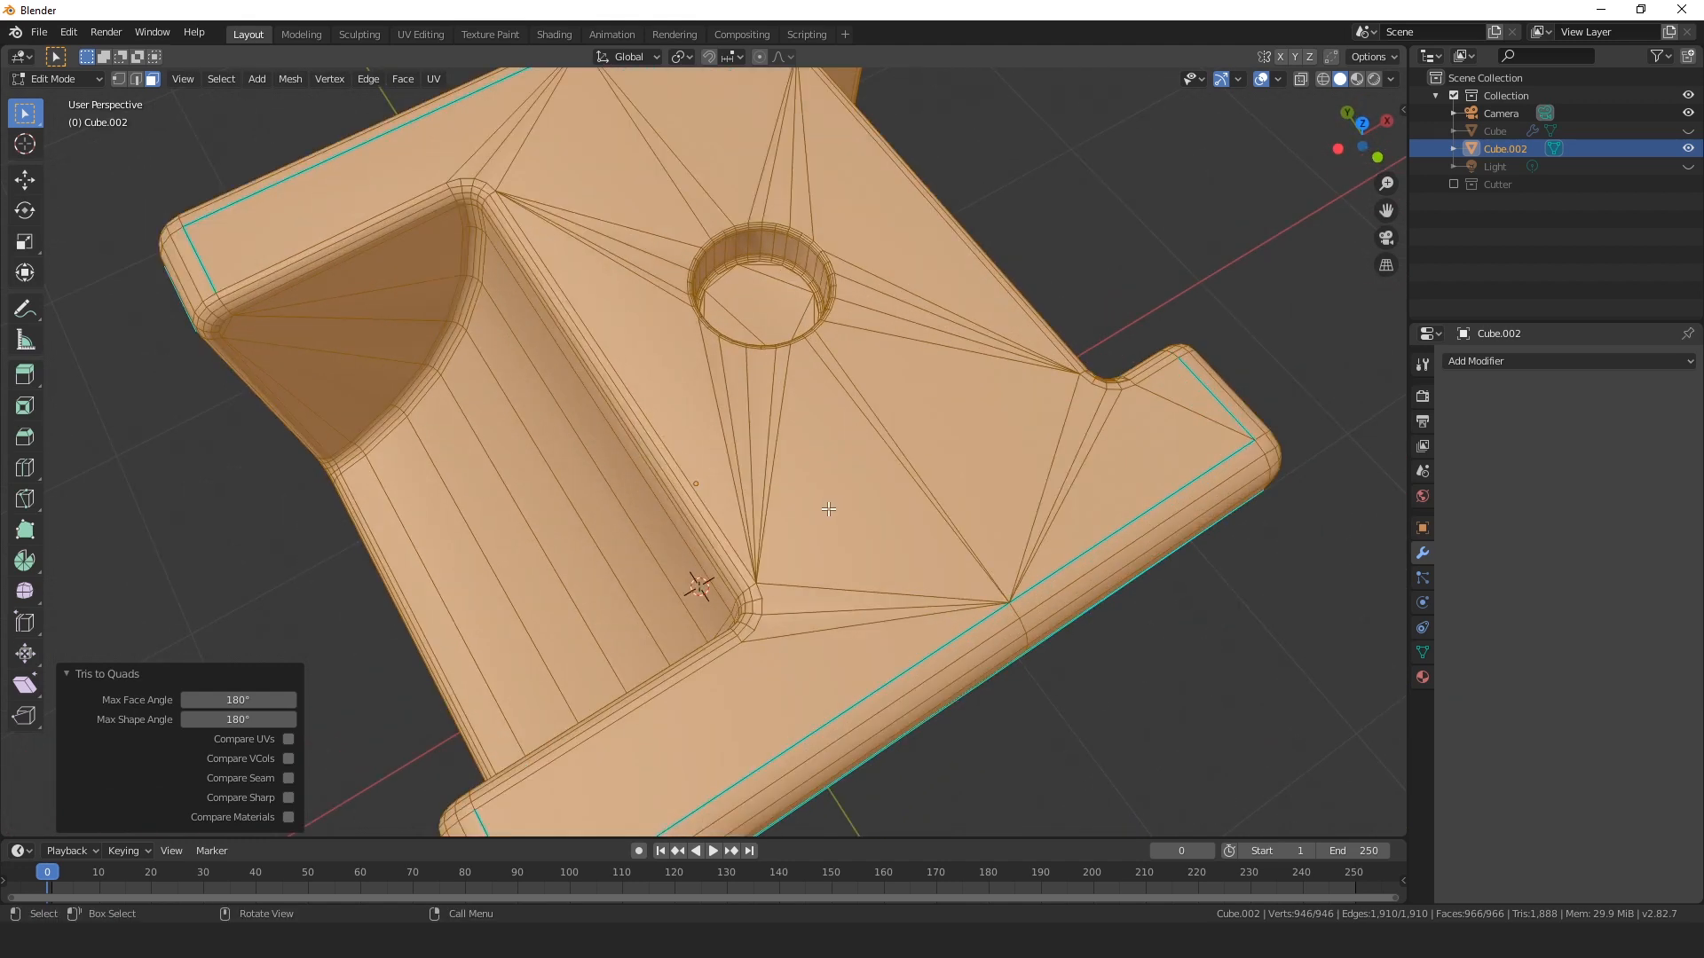
scroll(827, 531, up, 2)
middle_drag(845, 532, 951, 405)
scroll(955, 399, down, 6)
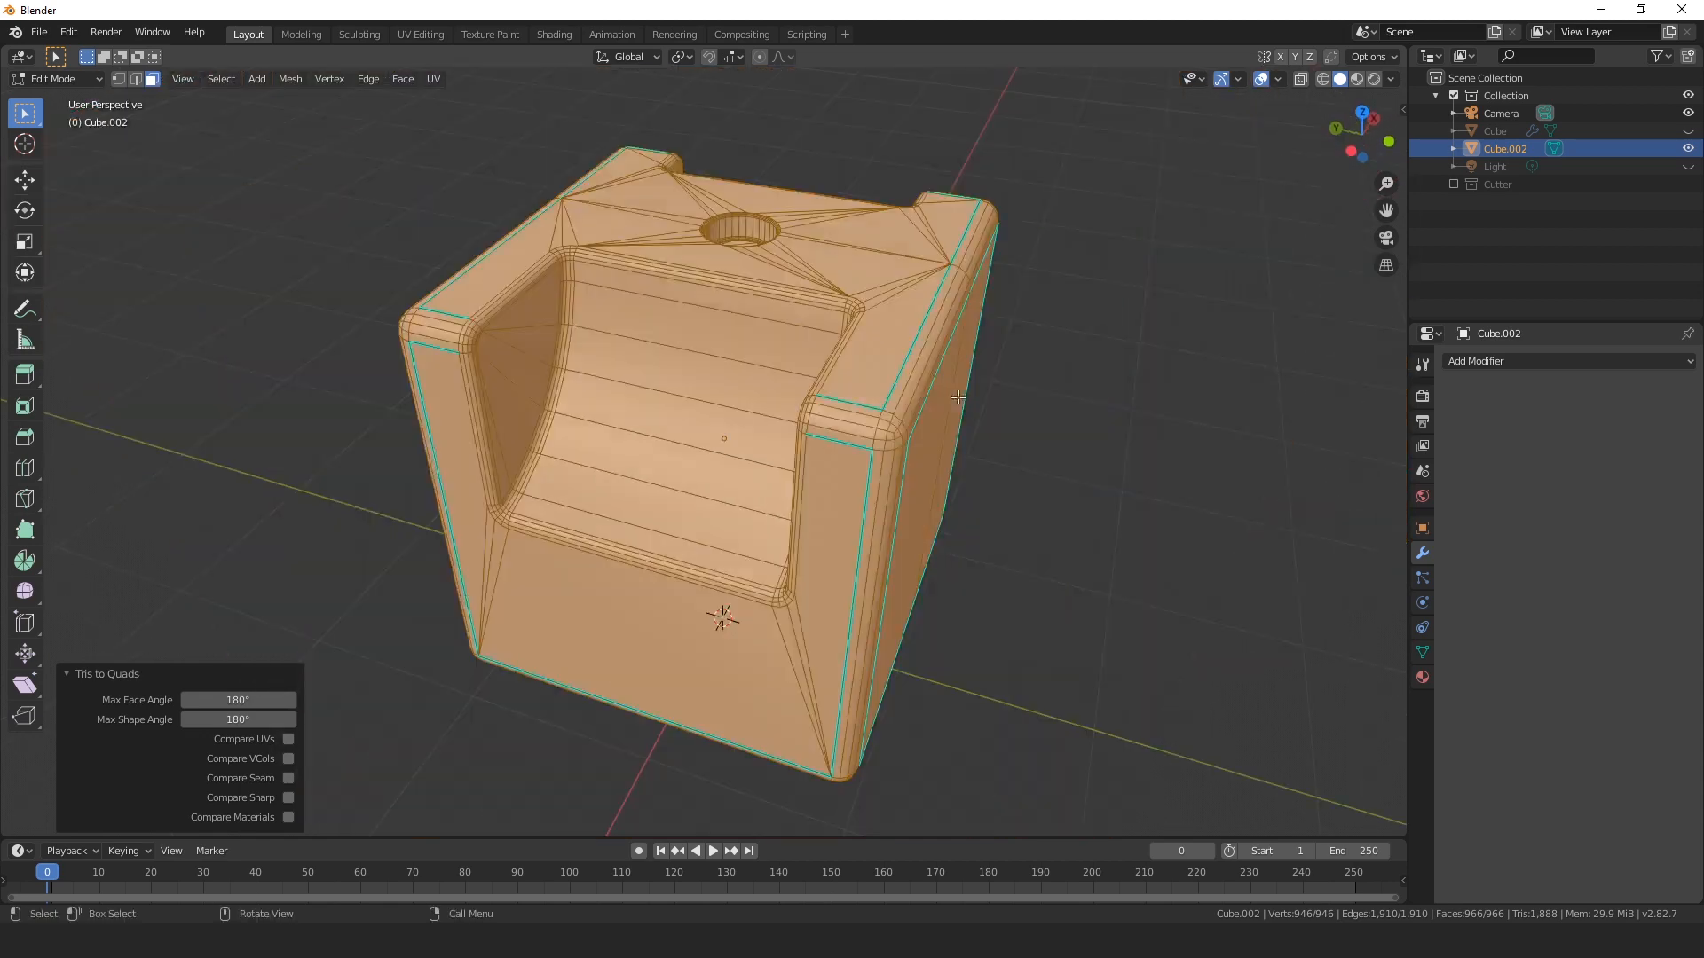
middle_drag(834, 446, 868, 427)
click(319, 487)
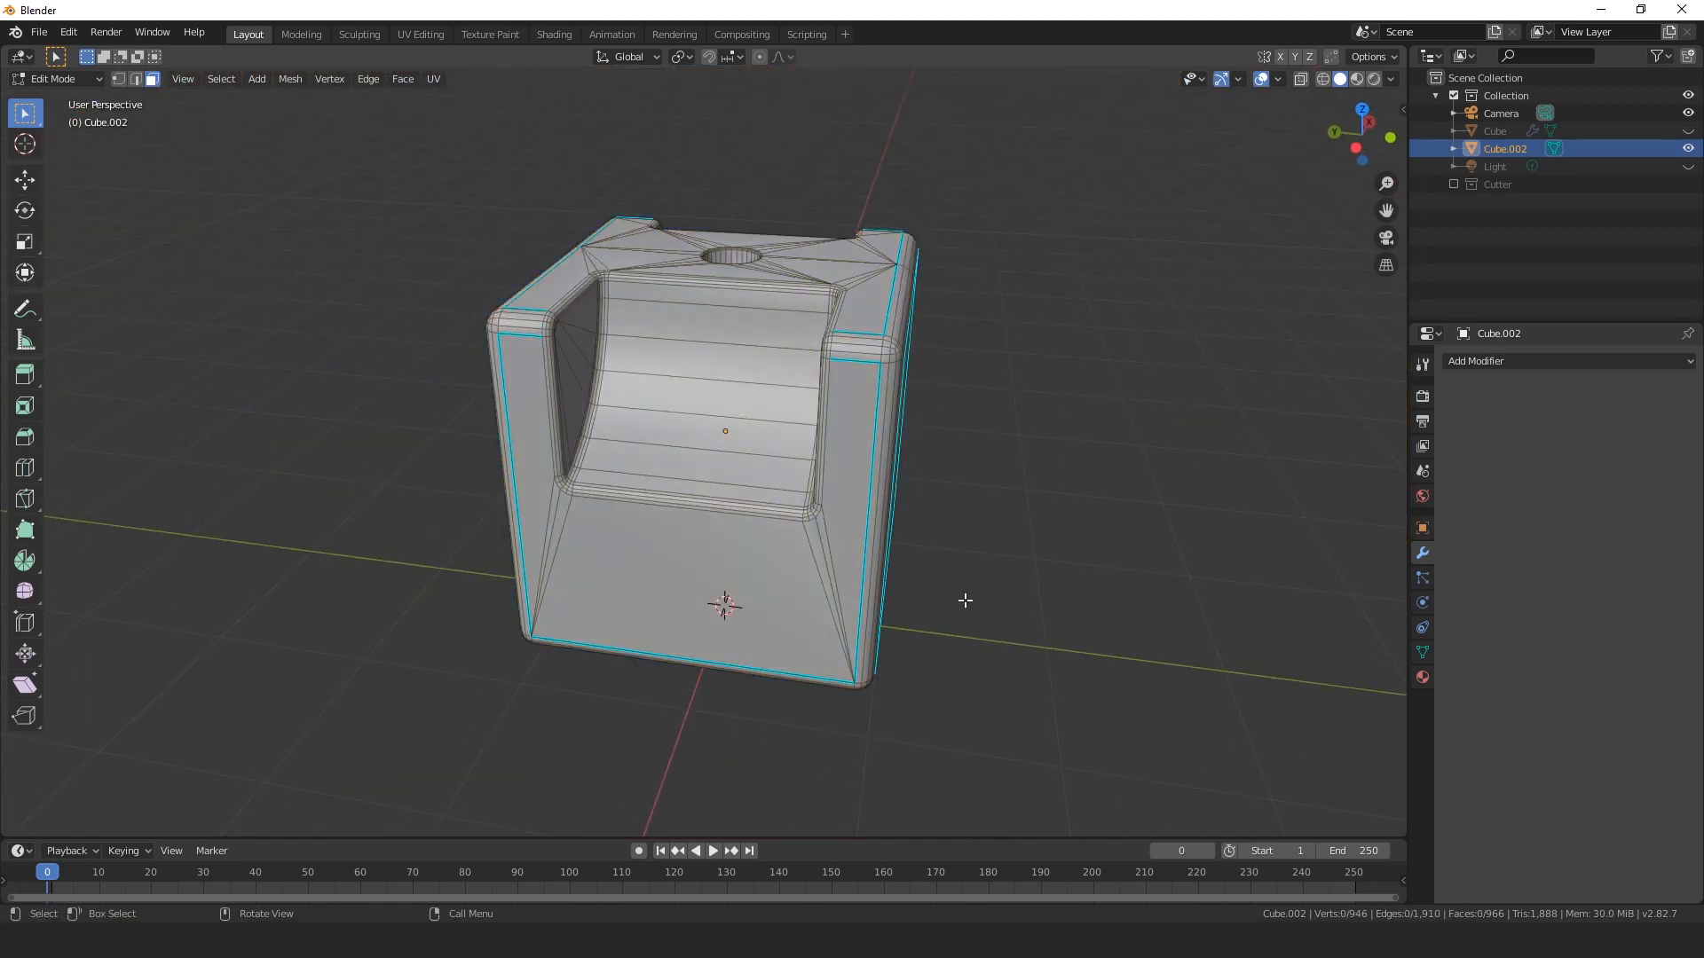
mouse_move(962, 597)
middle_down()
mouse_move(876, 373)
mouse_move(890, 319)
mouse_move(947, 586)
middle_up()
scroll(799, 484, up, 3)
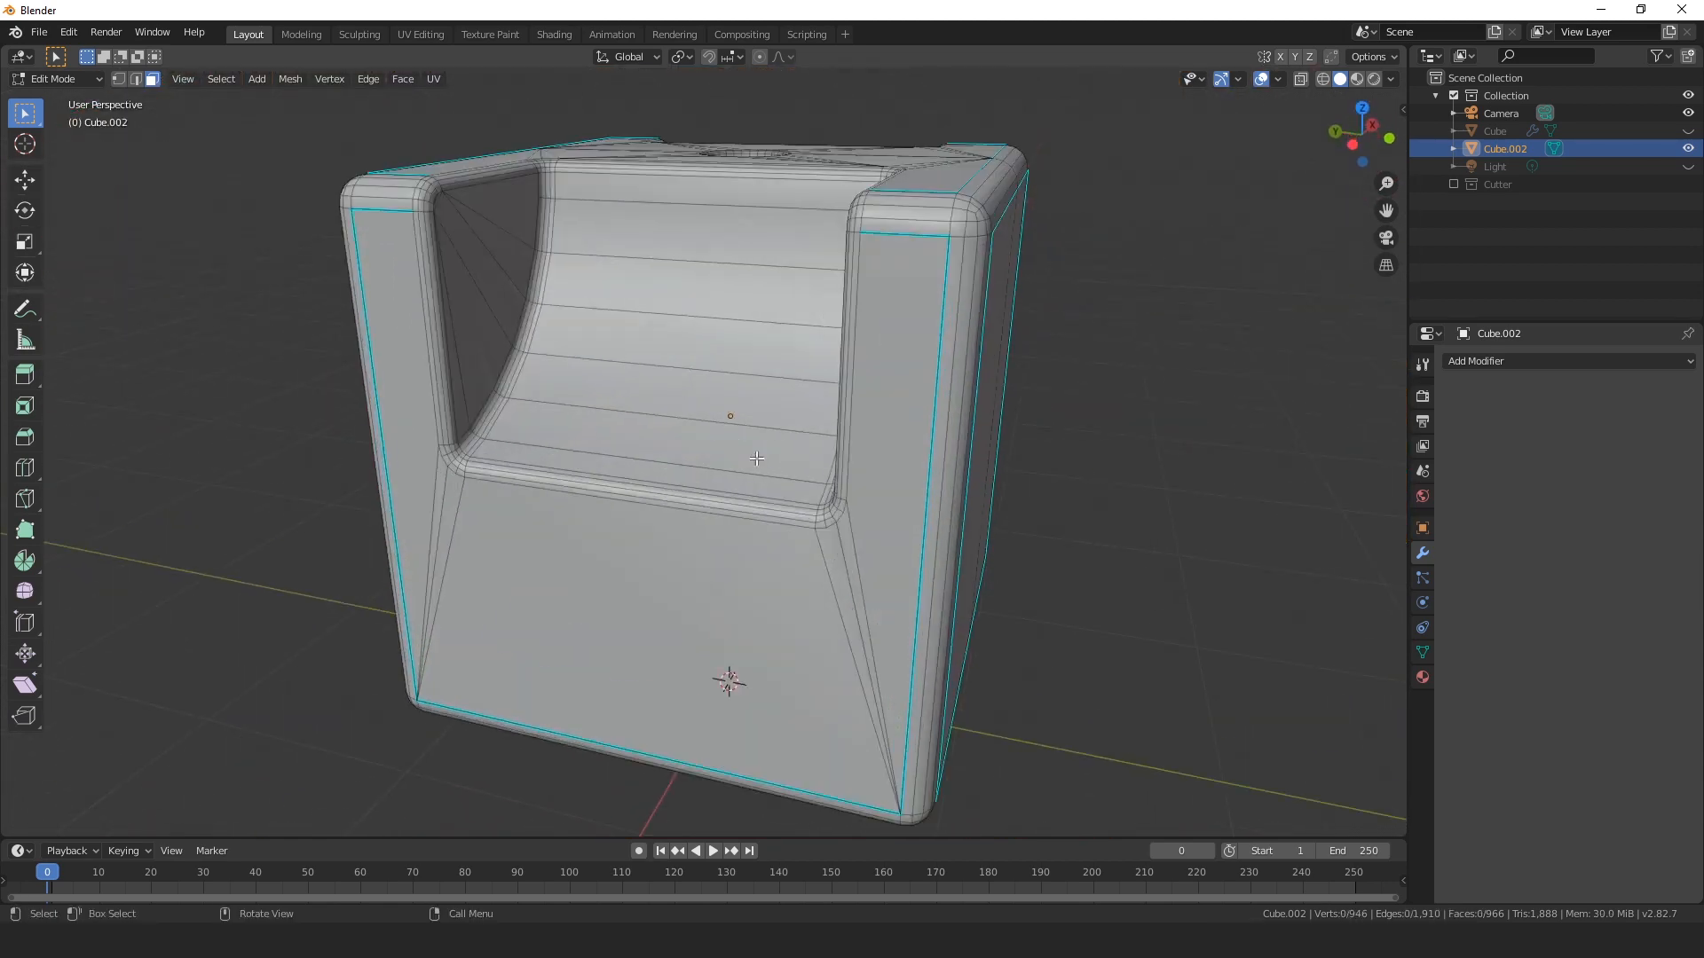
Circle-select all the faces of the round hole's floor and delete them with the Faces option.
middle_drag(758, 409, 627, 505)
scroll(639, 504, up, 6)
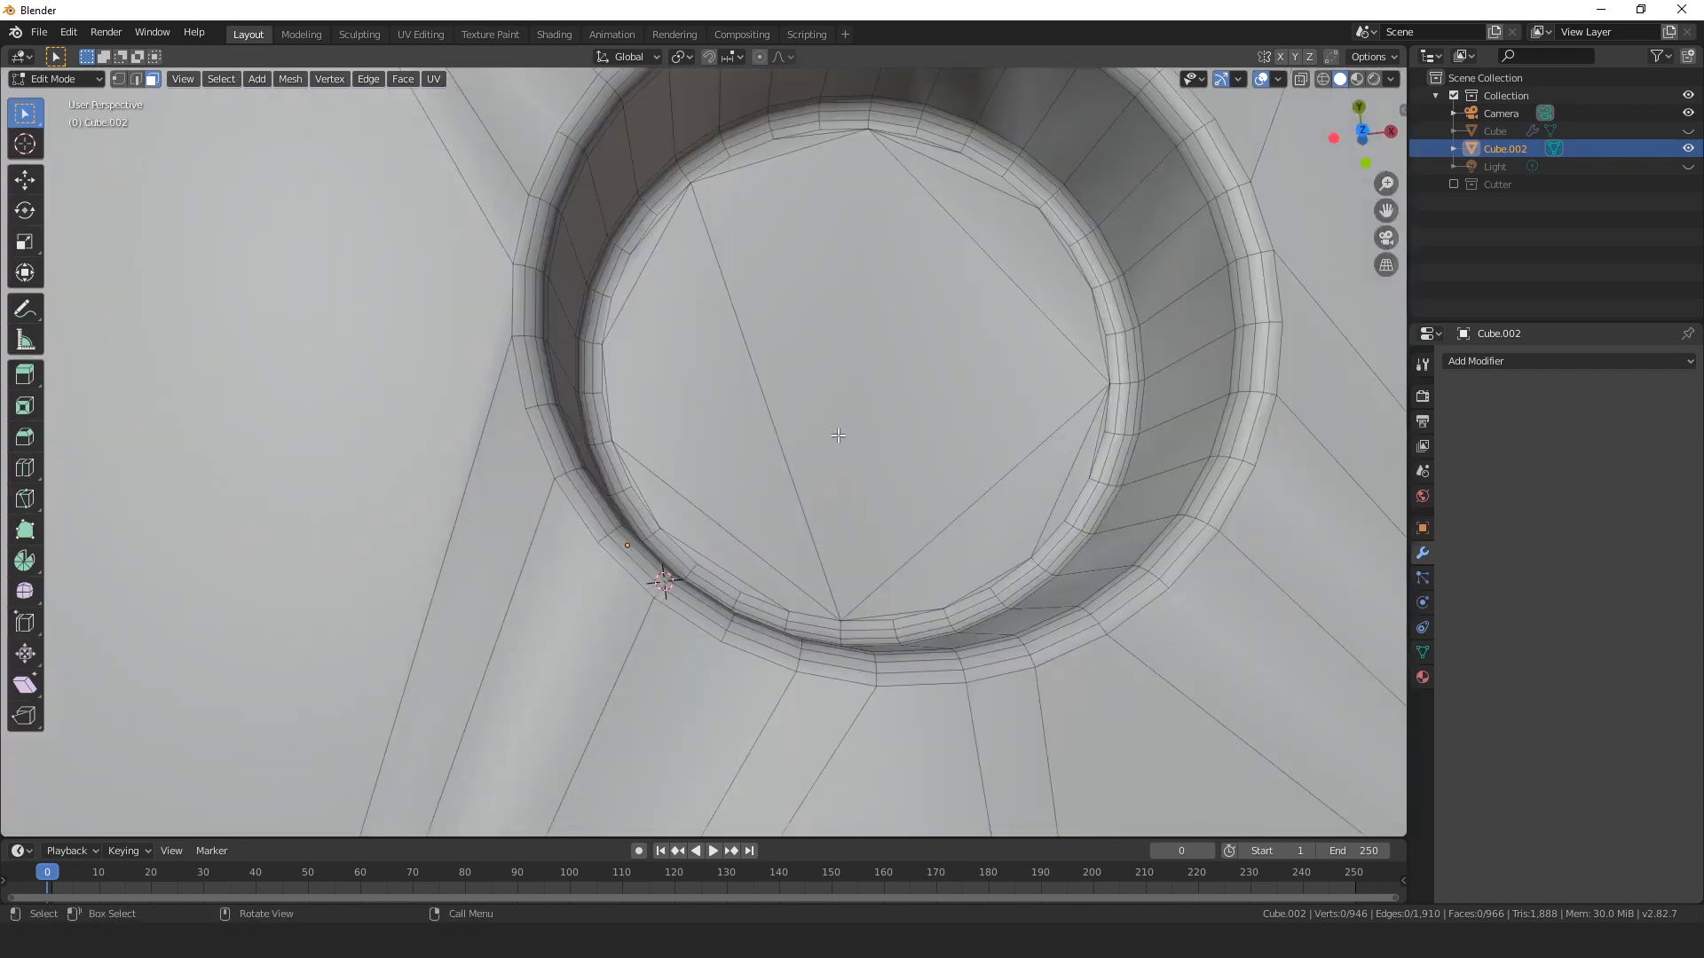
middle_drag(847, 466, 775, 441)
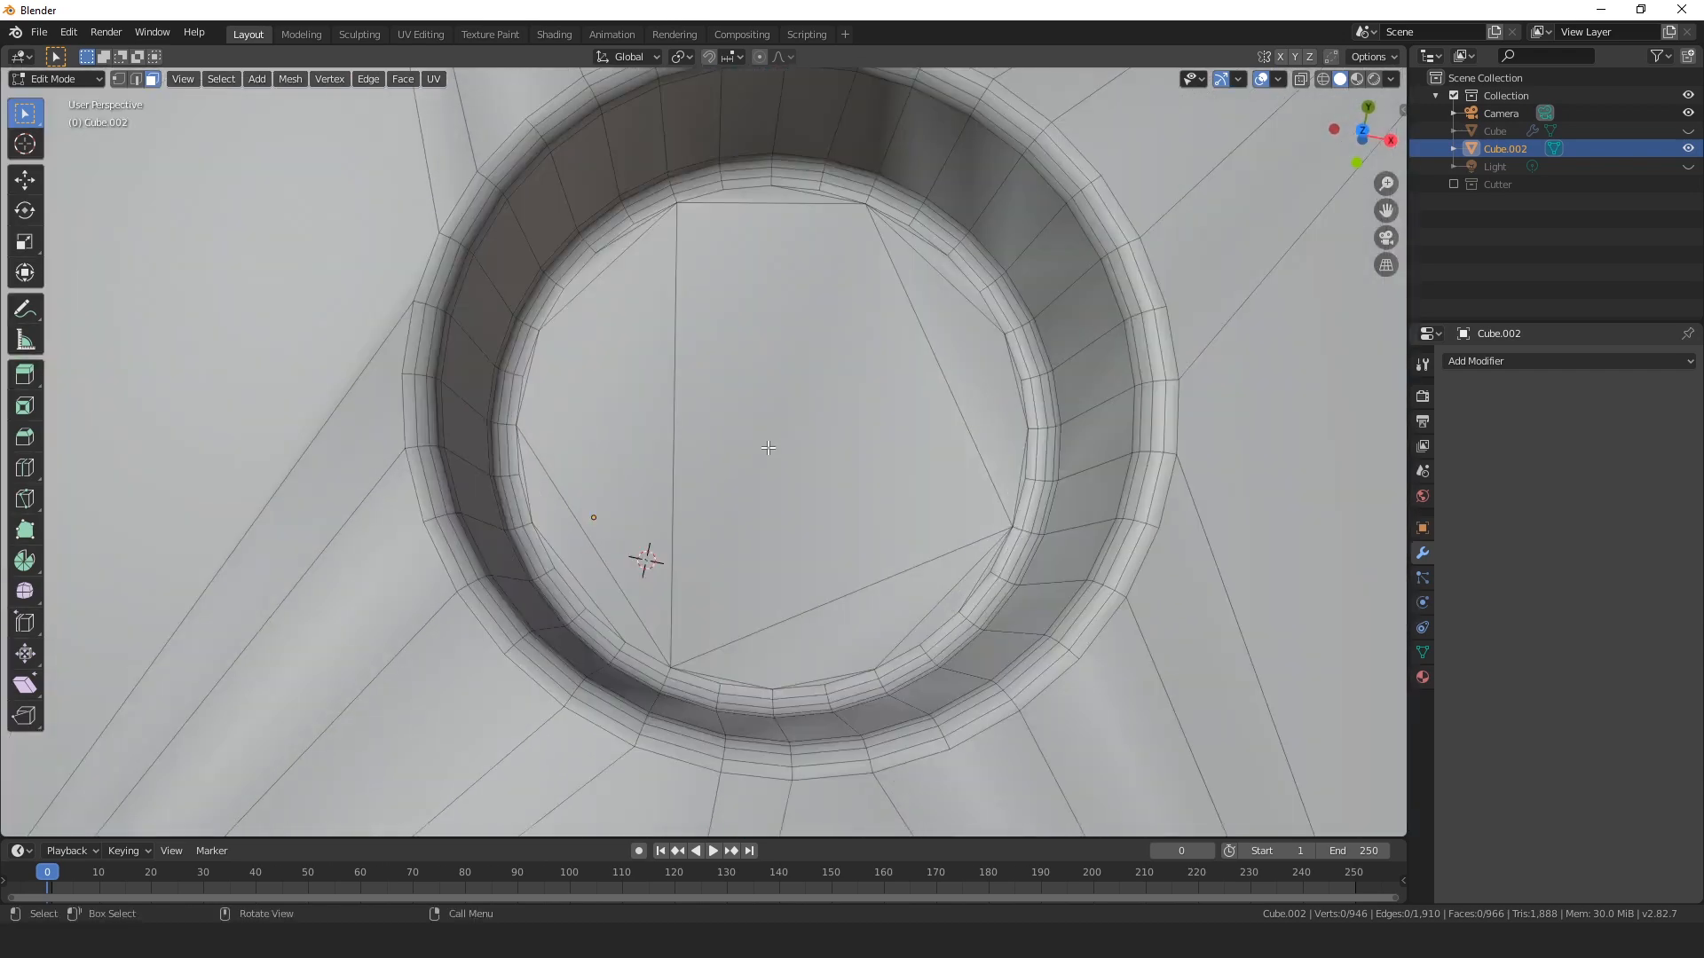
key(c)
click(619, 541)
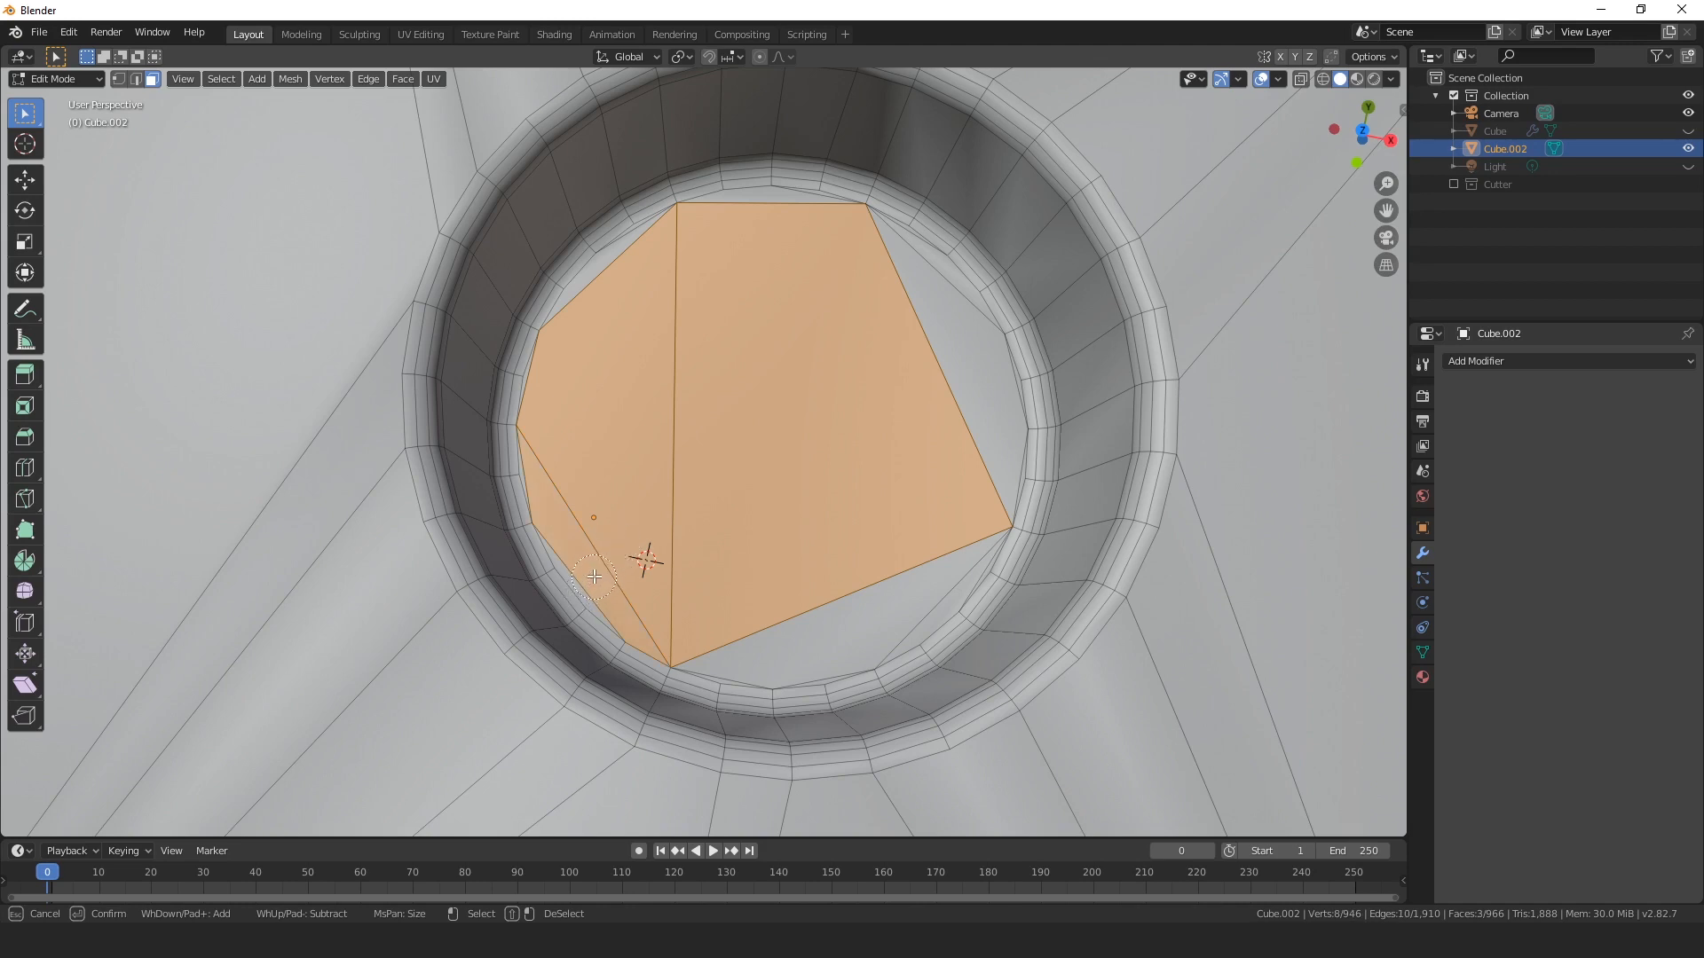
mouse_move(788, 582)
mouse_down()
mouse_move(802, 609)
mouse_move(767, 639)
mouse_up()
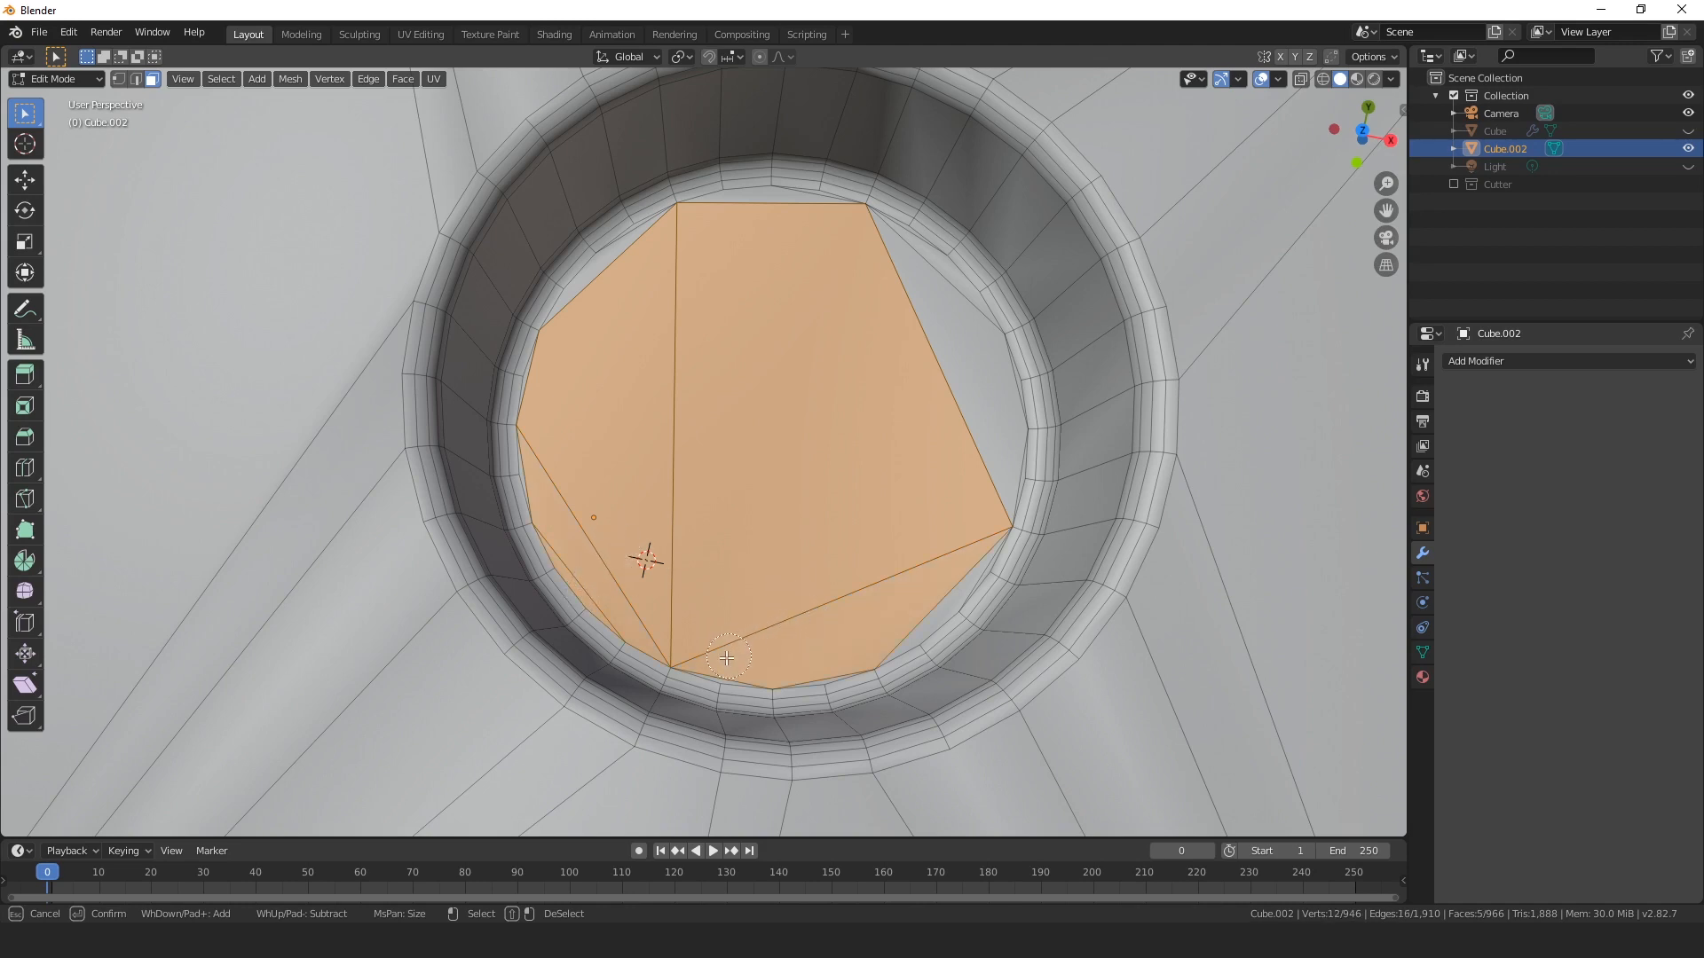
shift+click(691, 706)
click(830, 652)
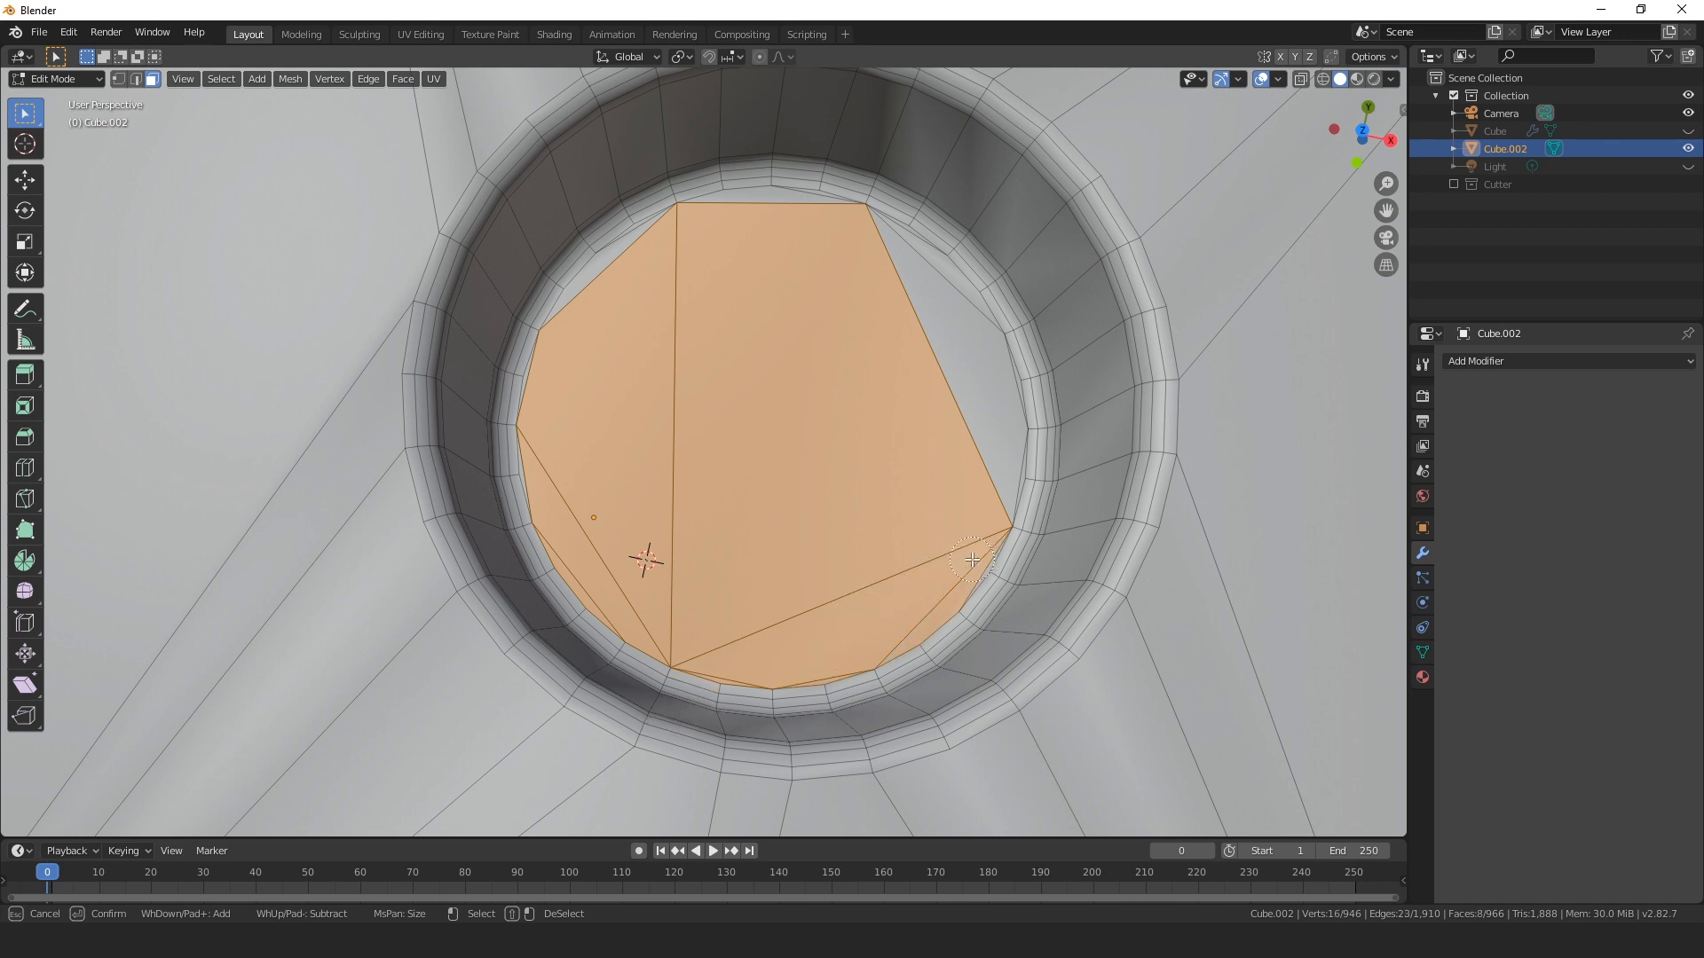
drag(968, 560, 980, 449)
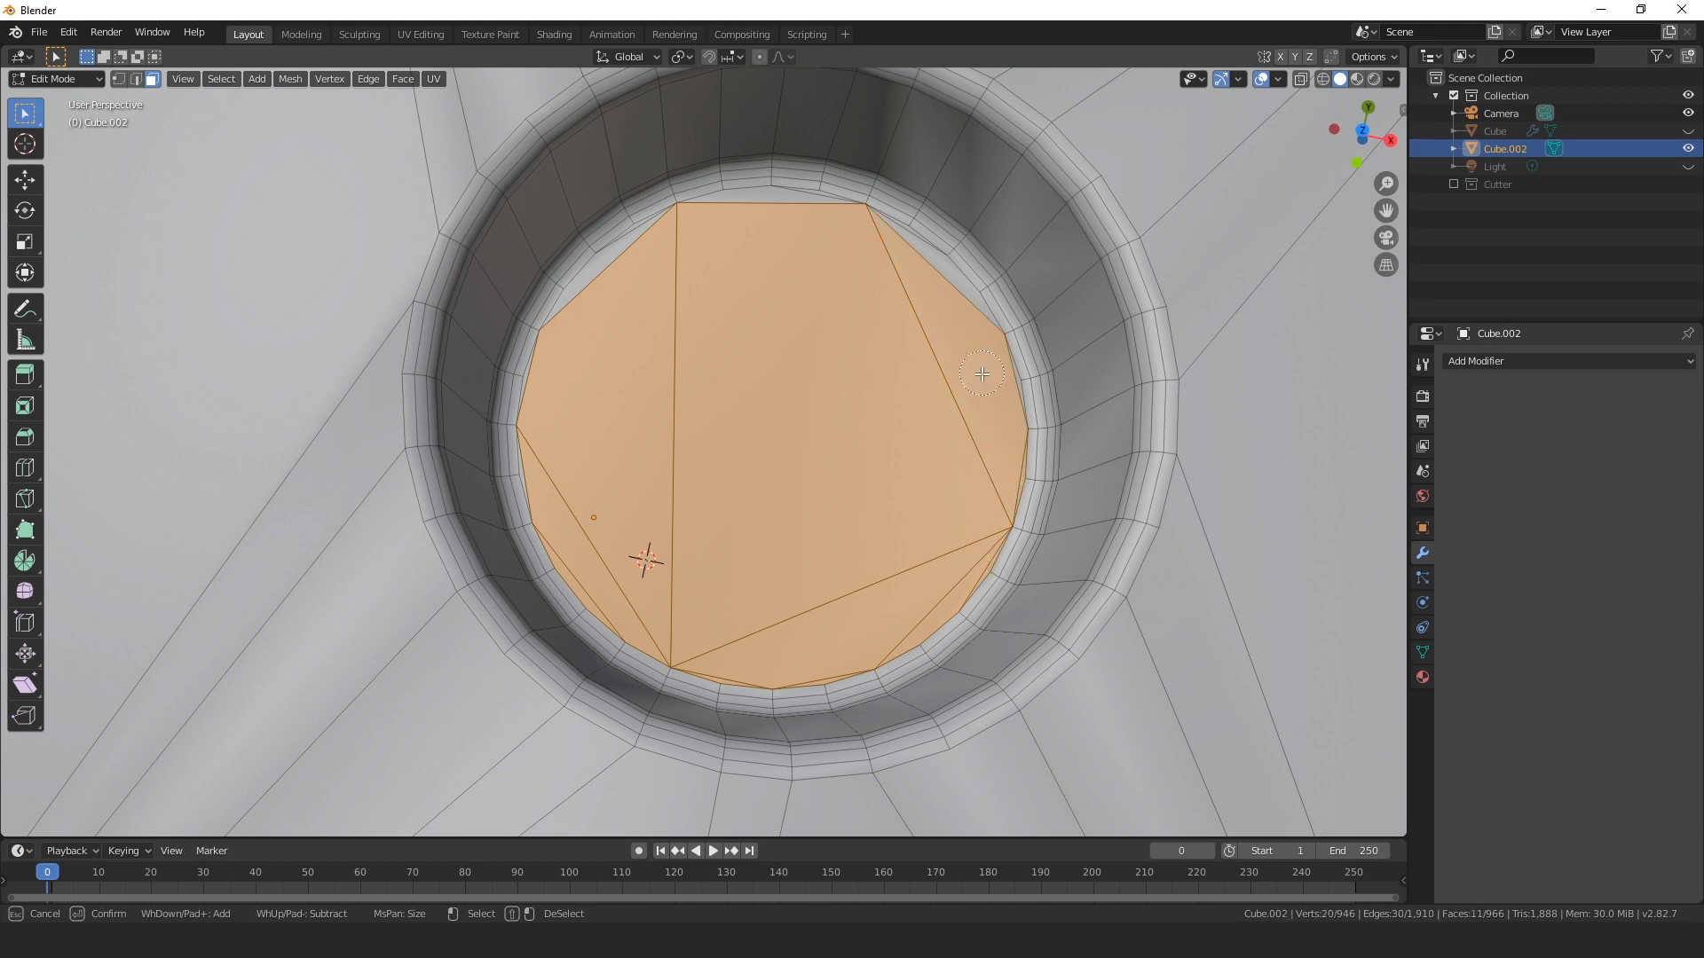
mouse_move(1000, 395)
mouse_down()
mouse_move(890, 243)
mouse_move(764, 221)
mouse_move(814, 214)
mouse_up()
drag(619, 257, 641, 251)
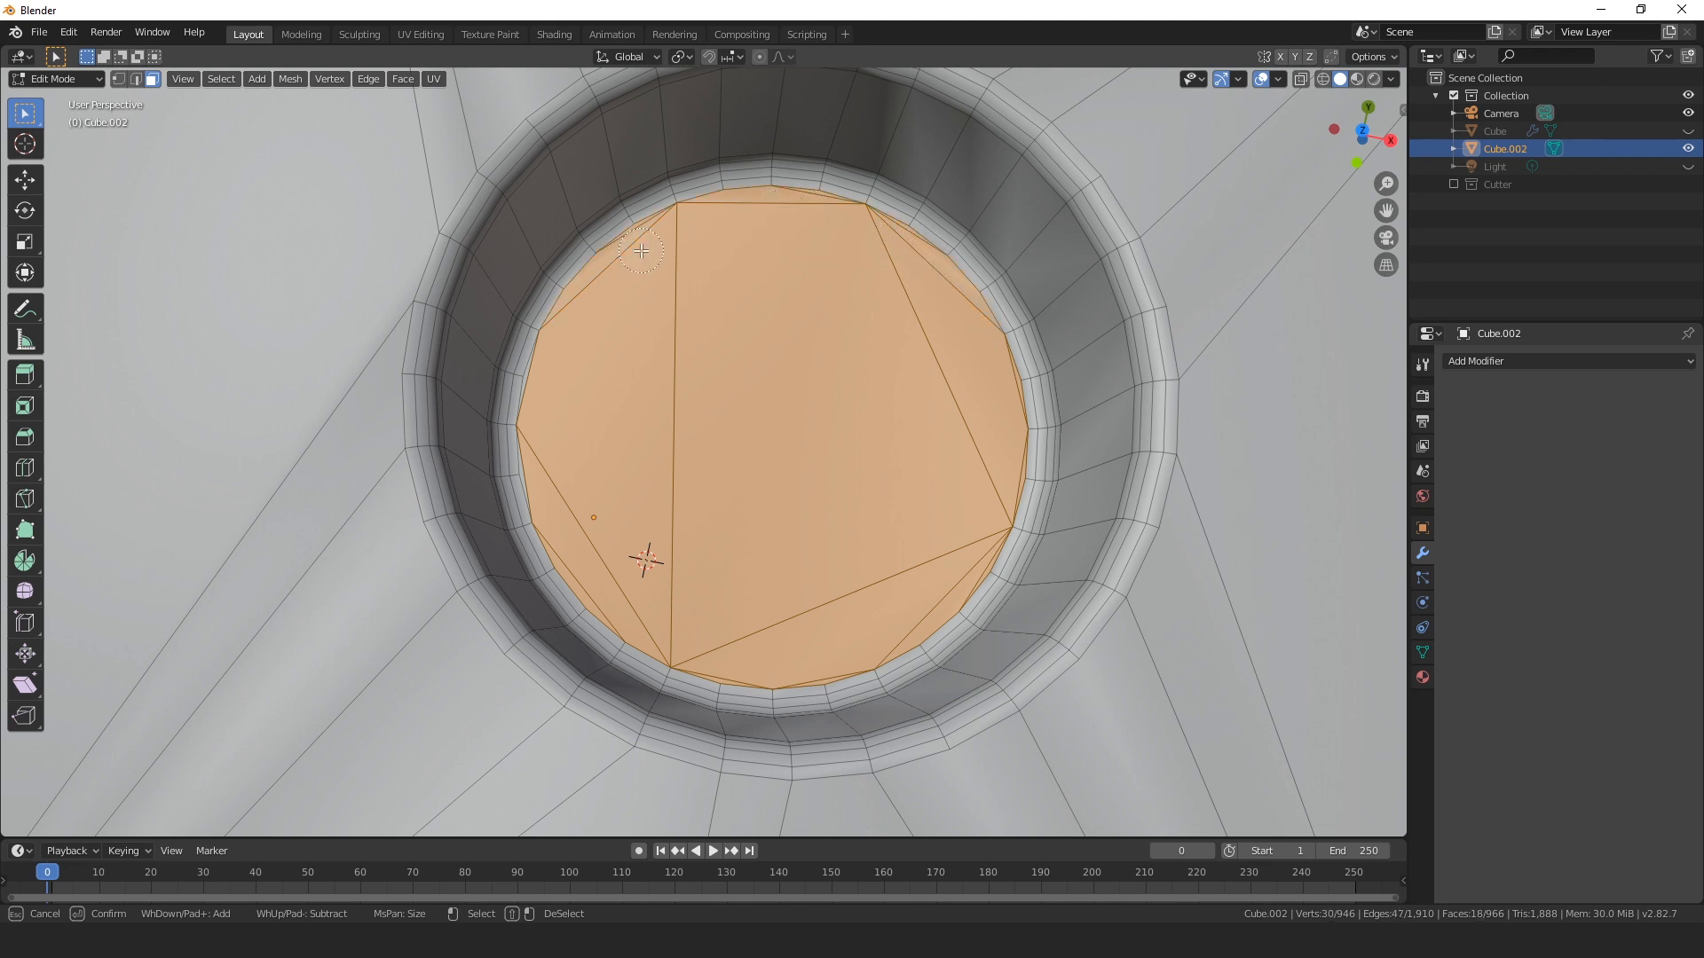
click(548, 381)
key(Escape)
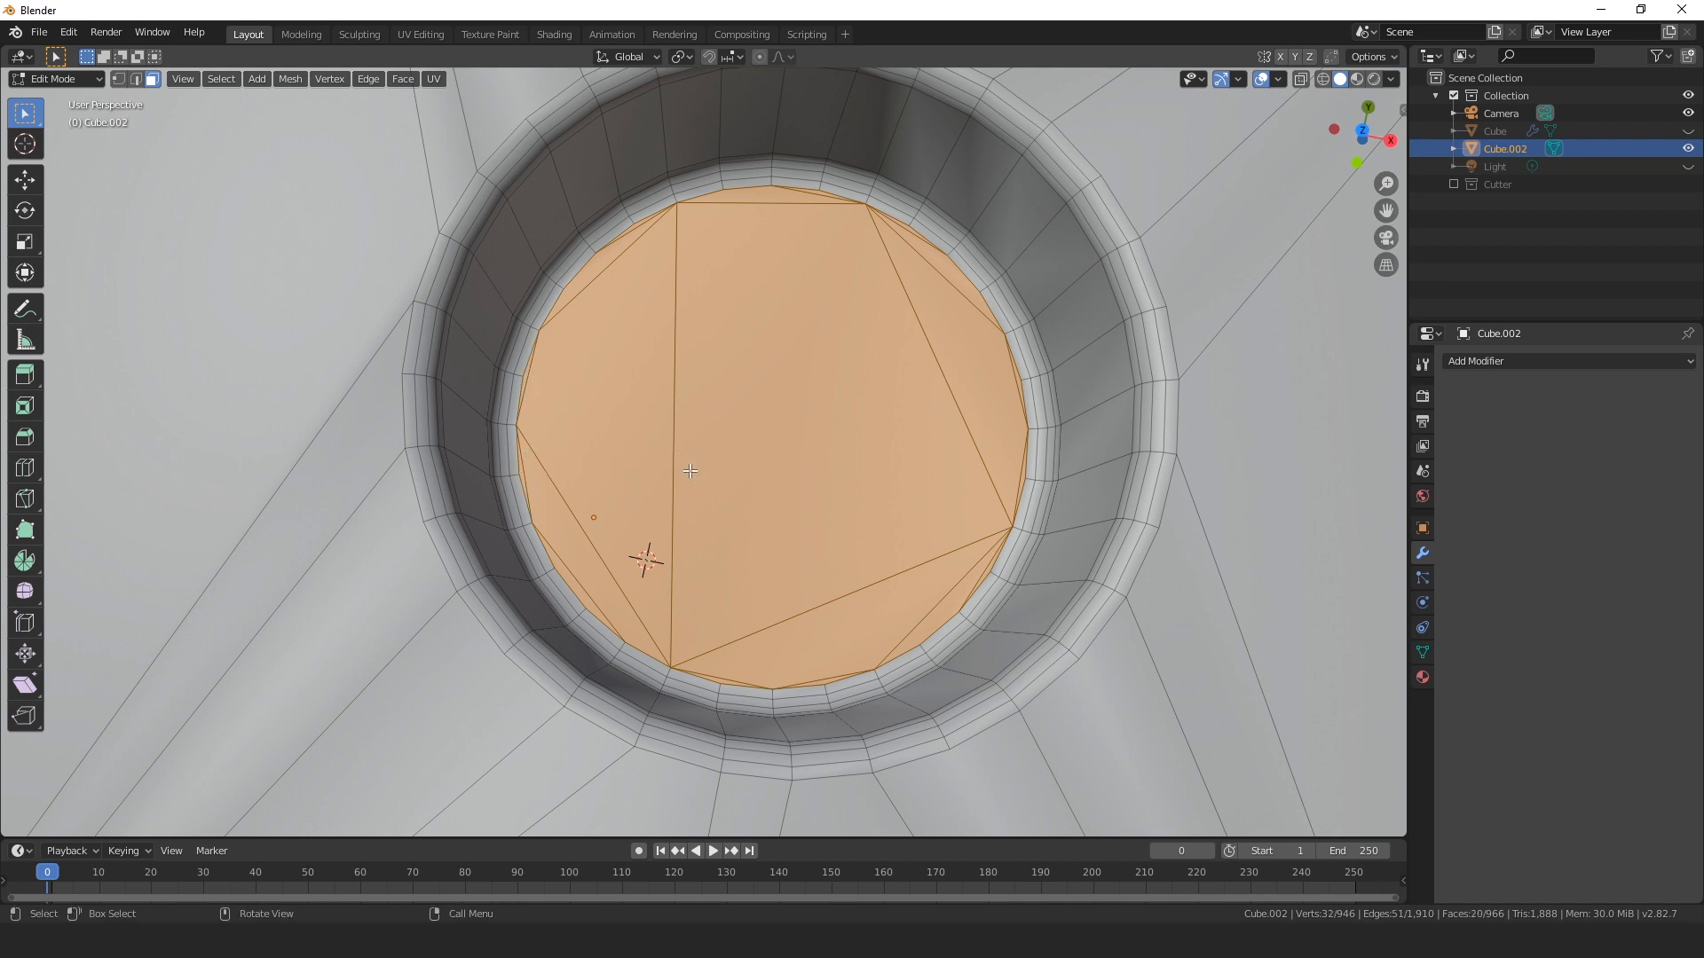
key(x)
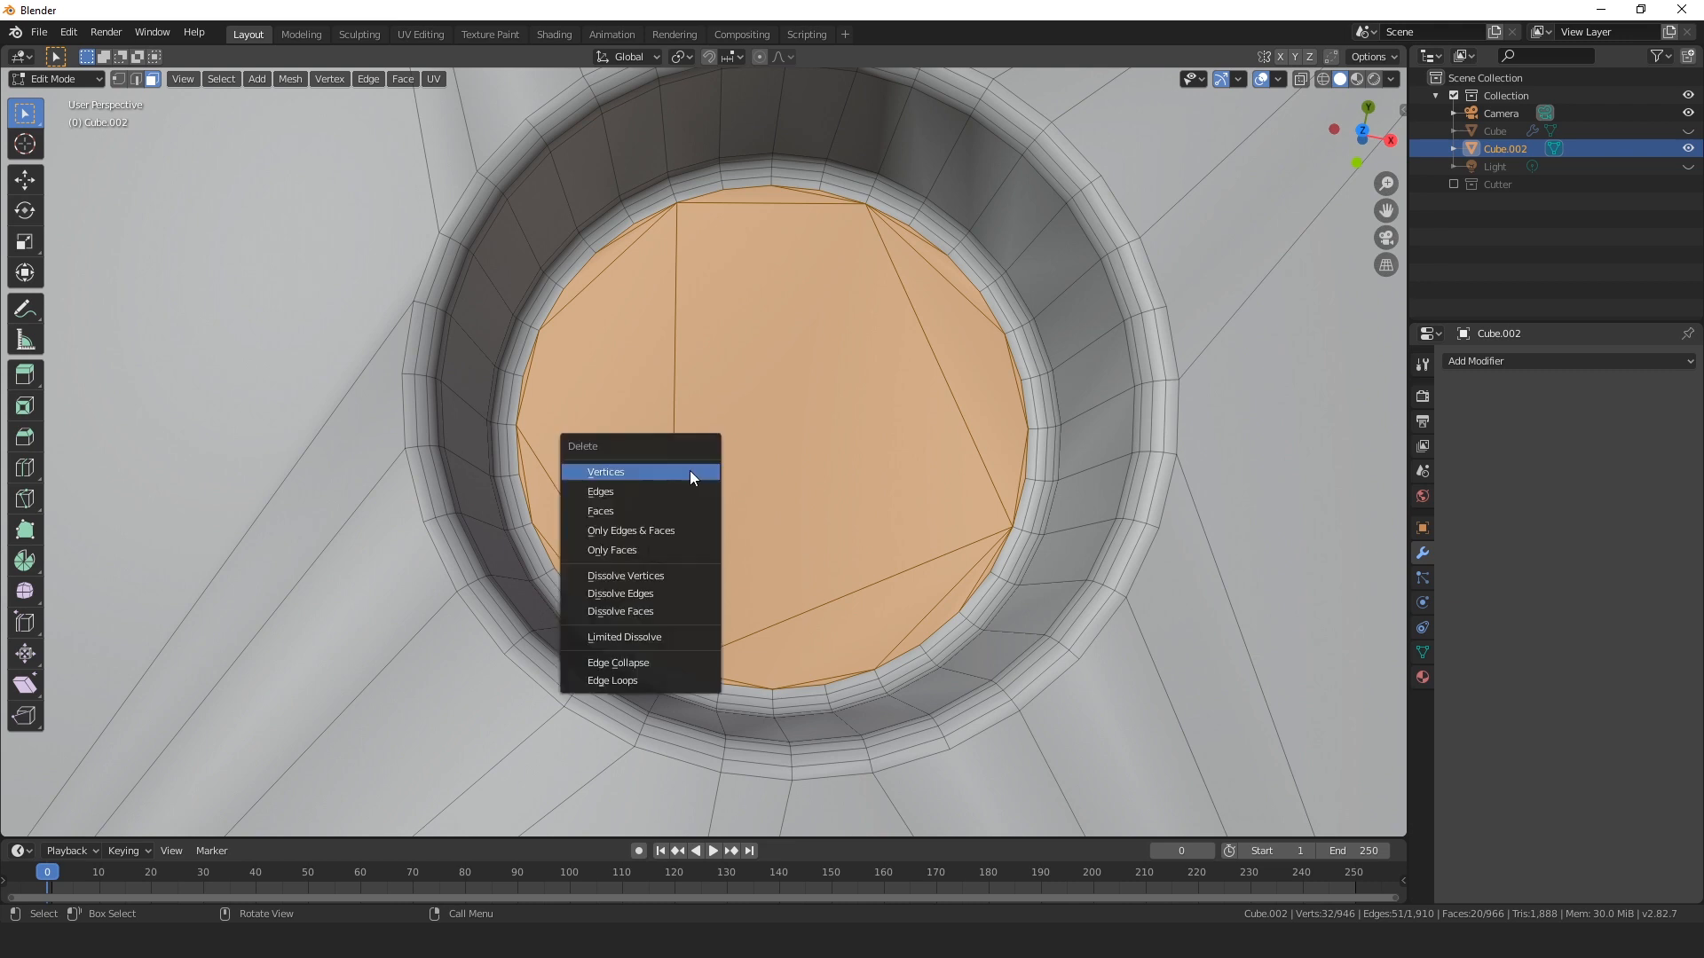
click(630, 504)
Extrude the hole's open bottom edge loop inward with a scale of about 0.702 and merge the new loop at center.
click(135, 79)
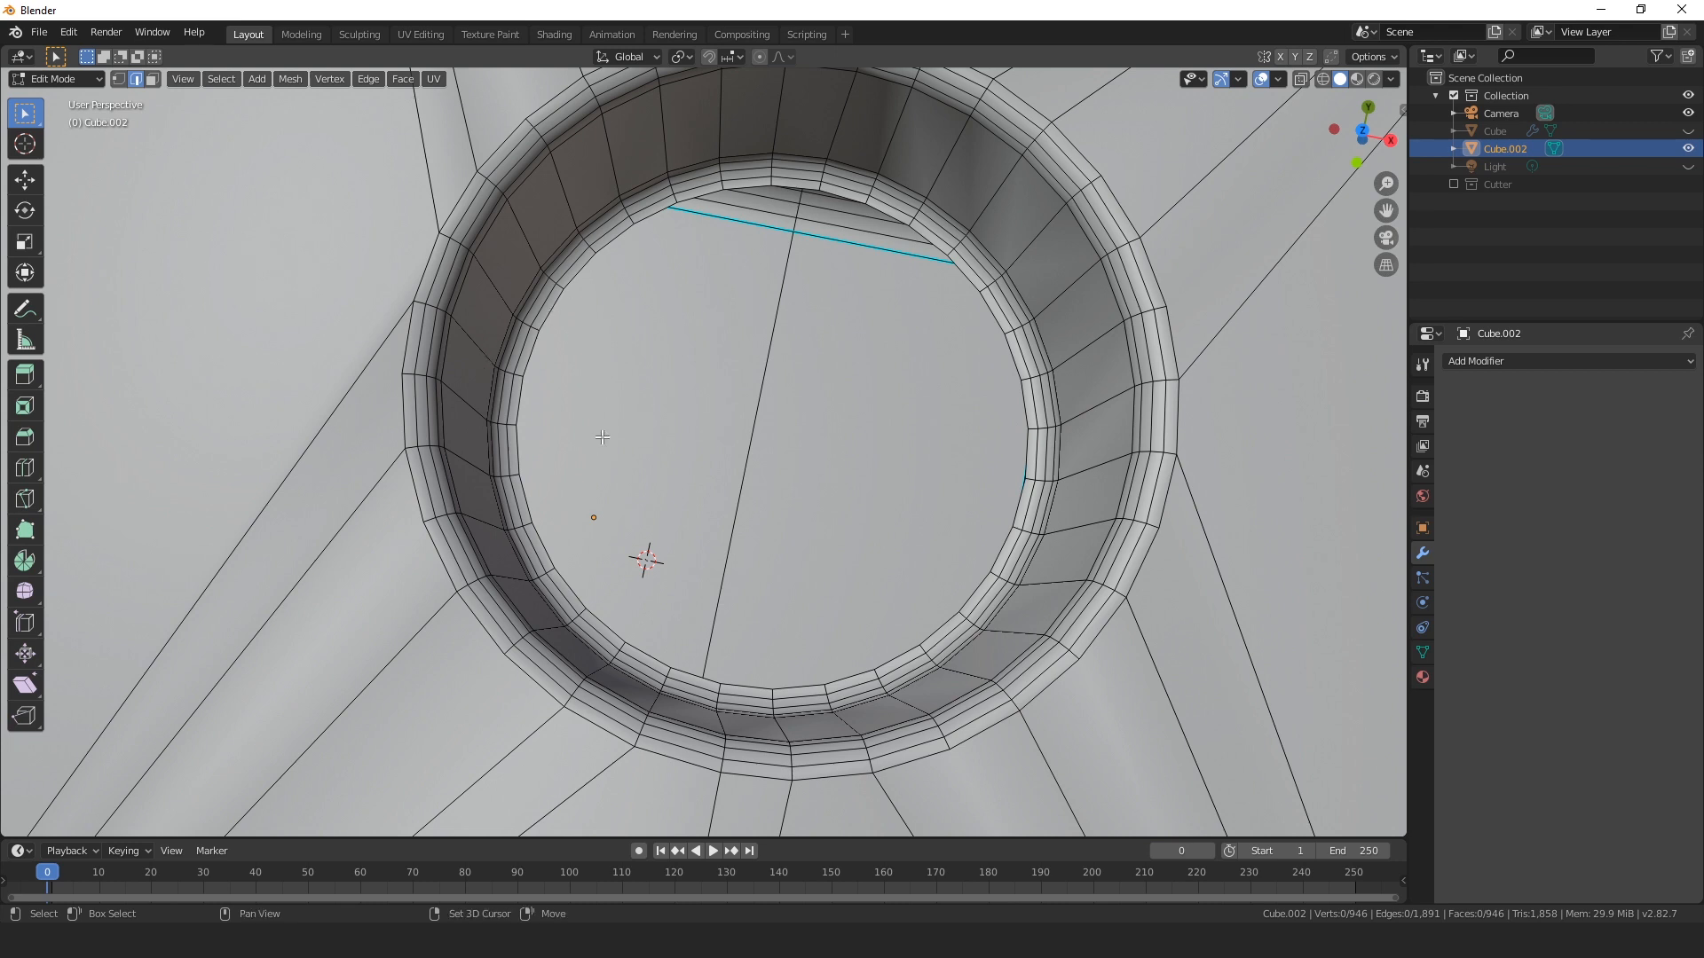
alt+click(530, 353)
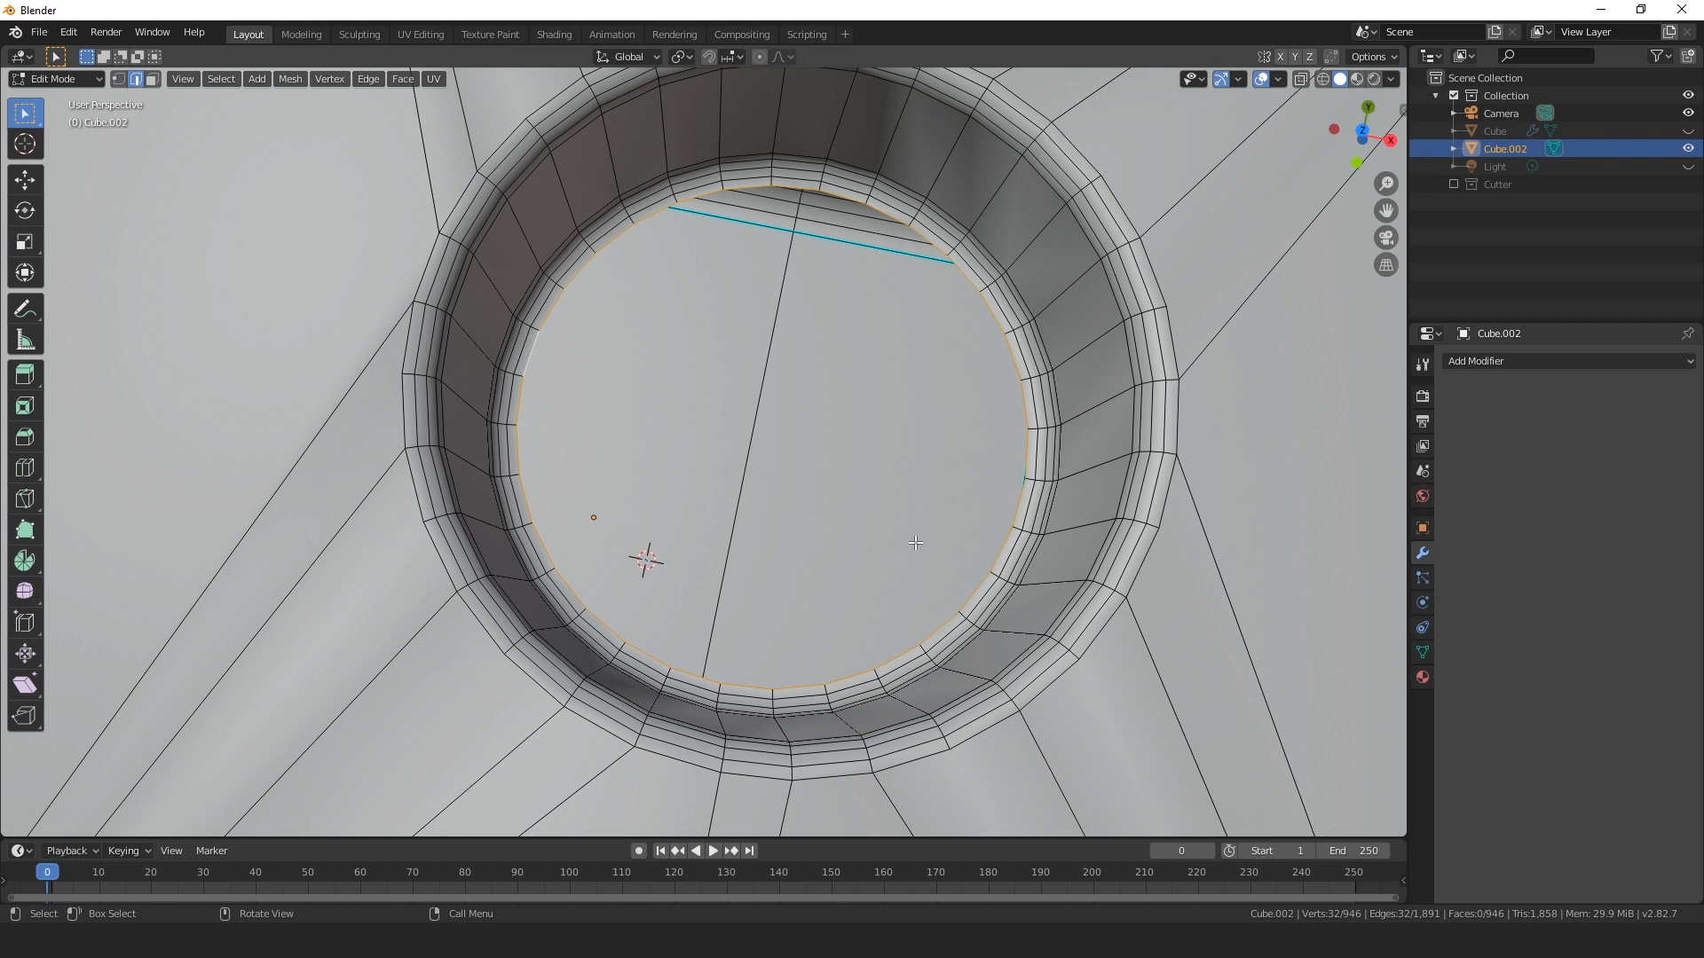
key(e)
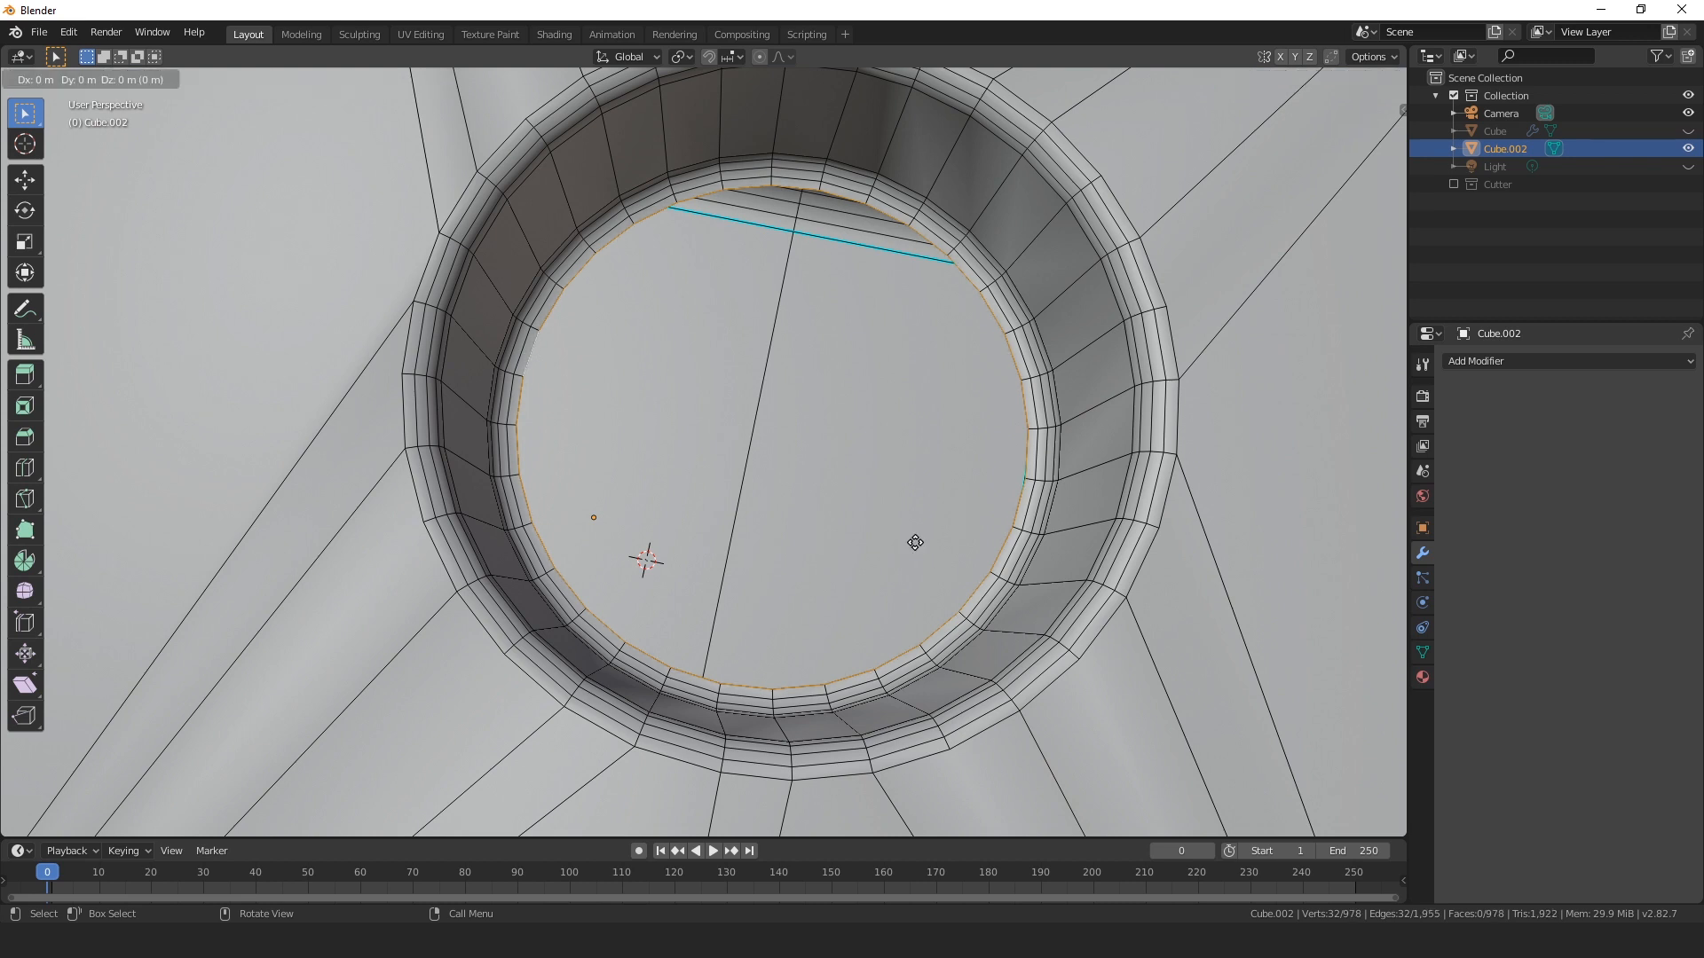
key(s)
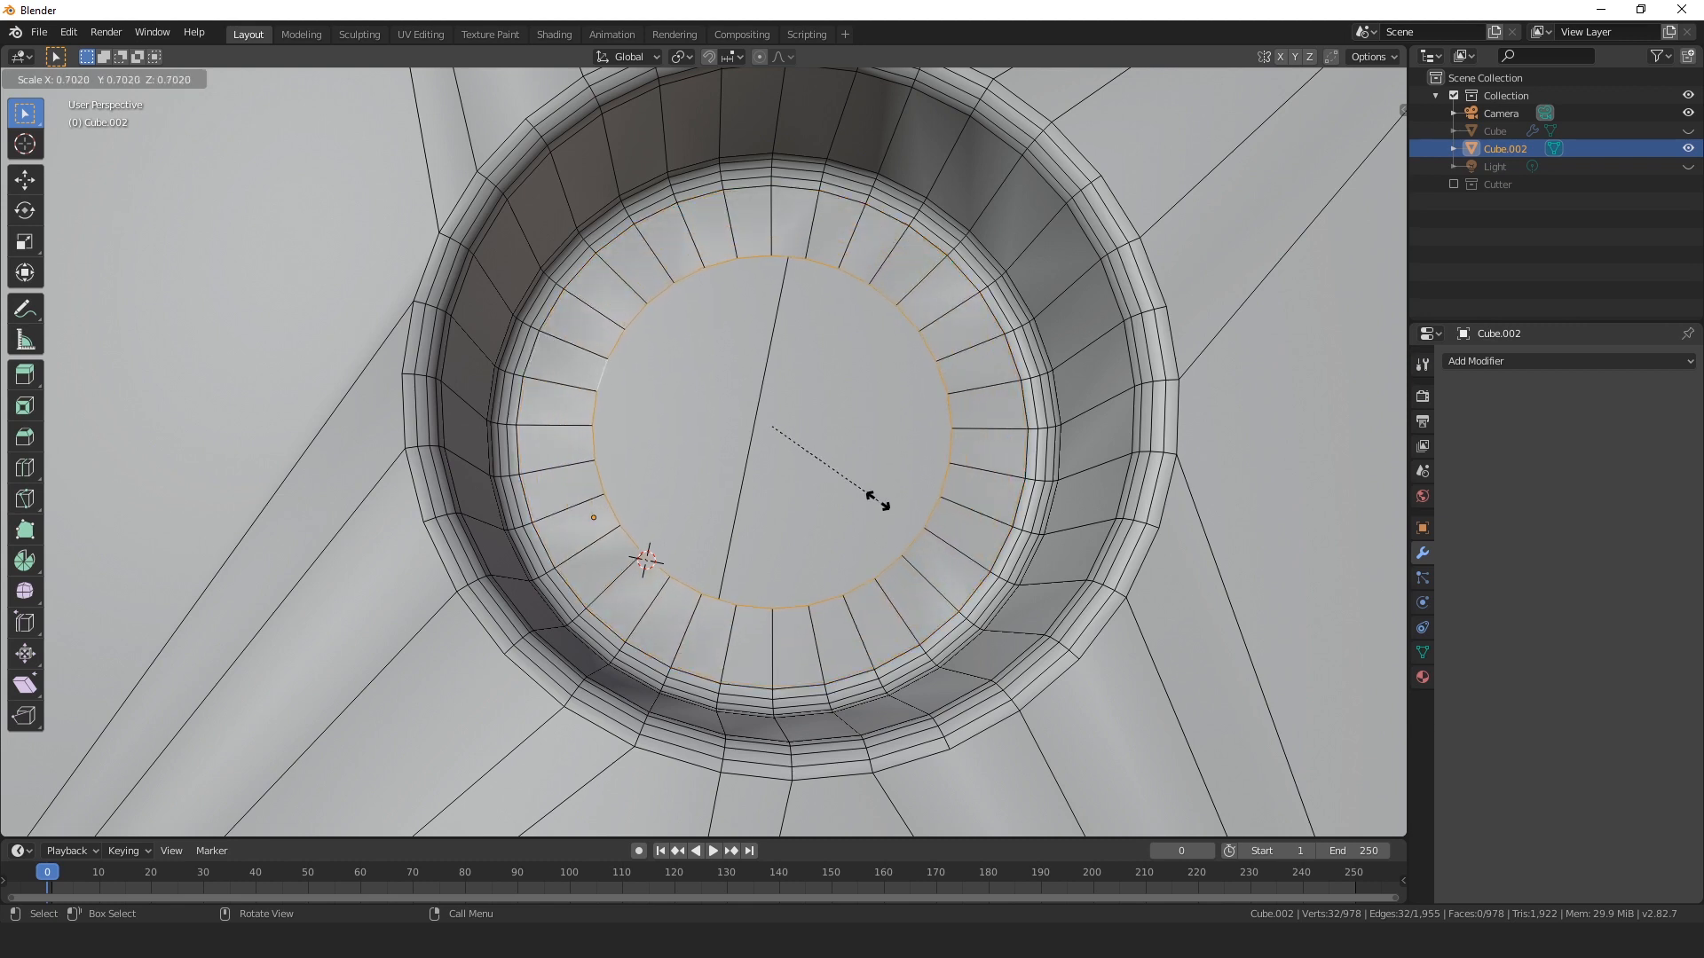
click(877, 503)
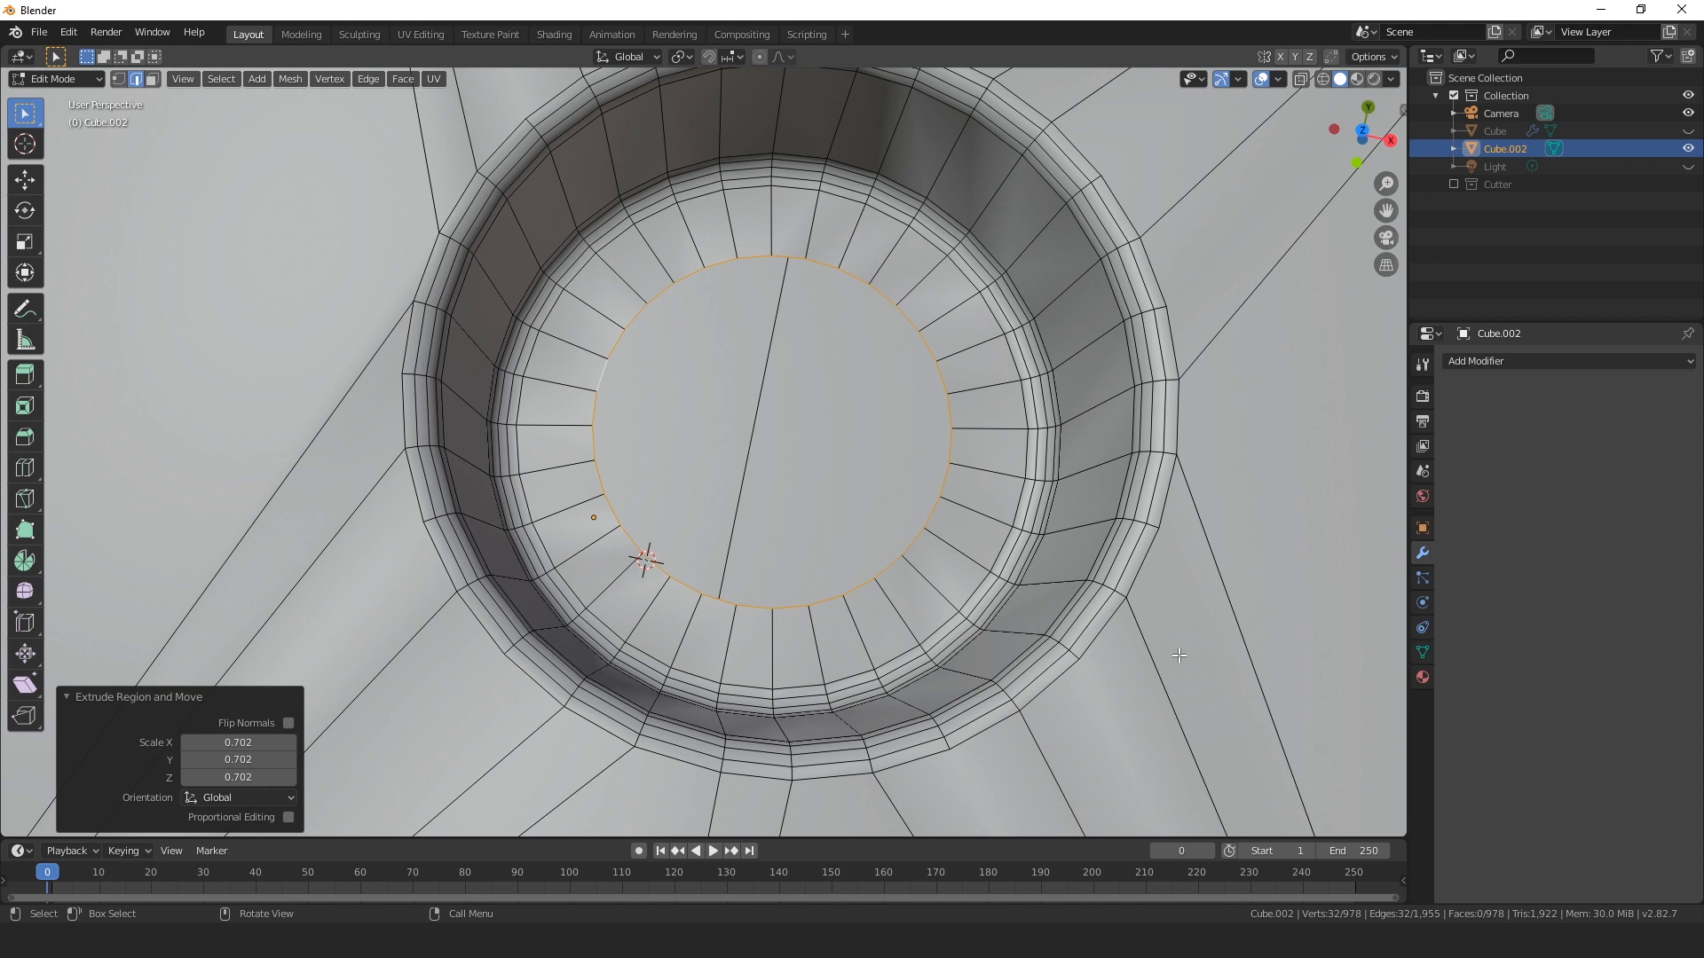
key(alt+m)
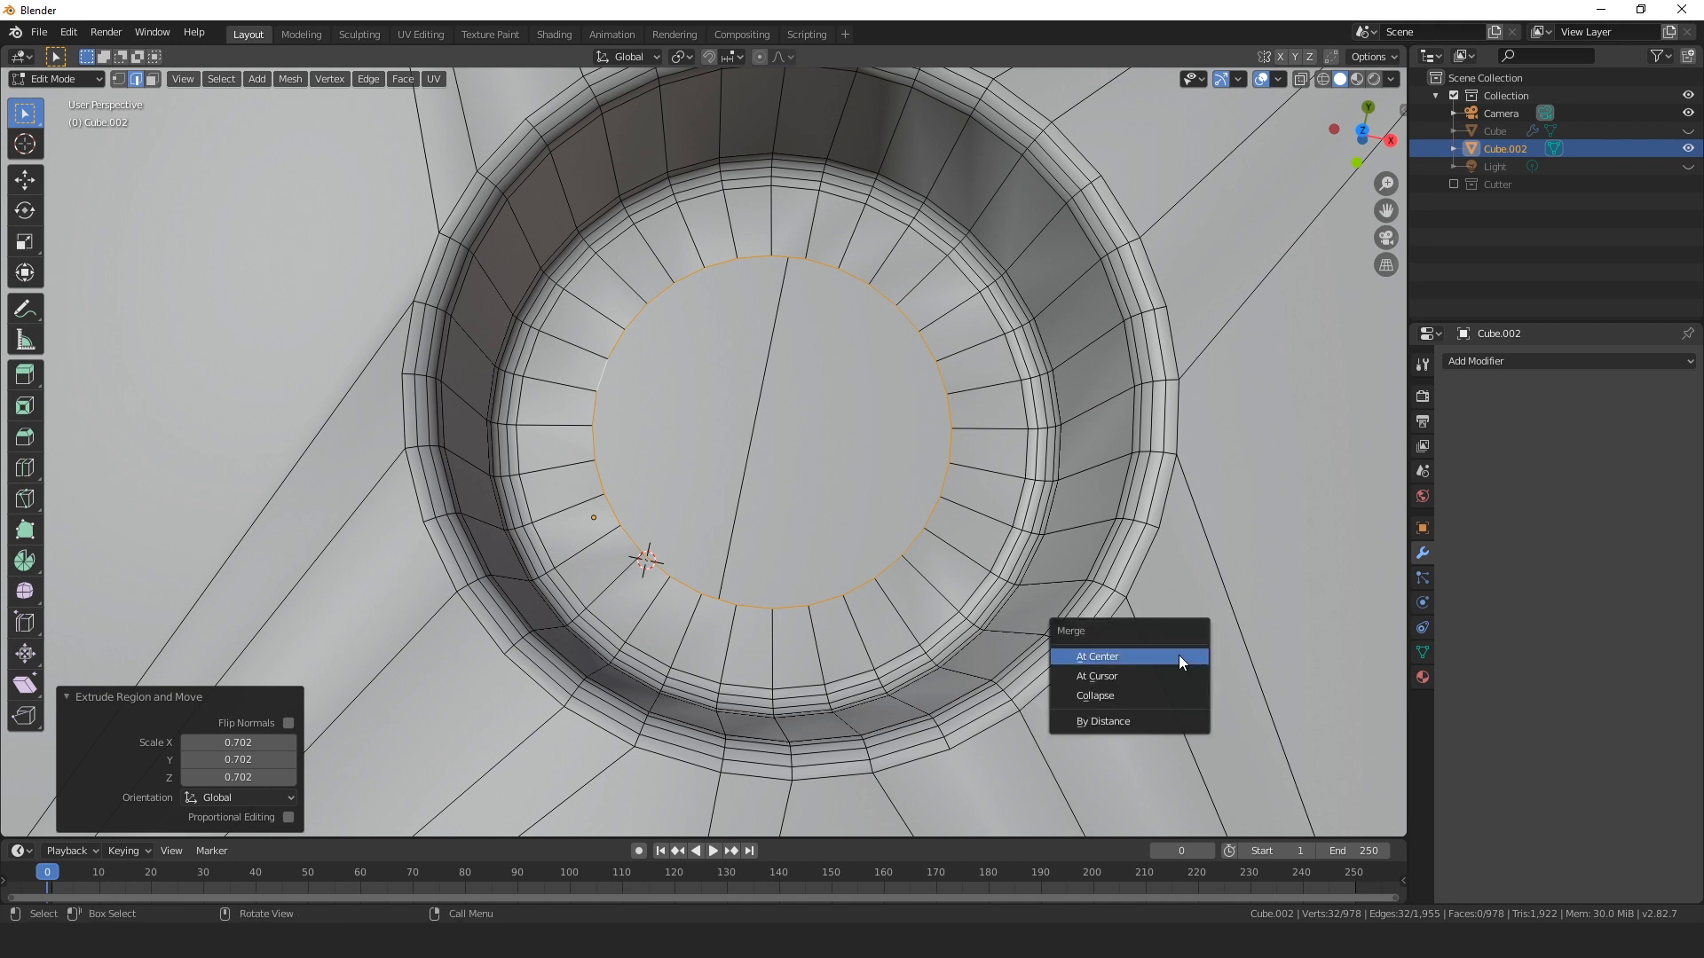
click(1179, 657)
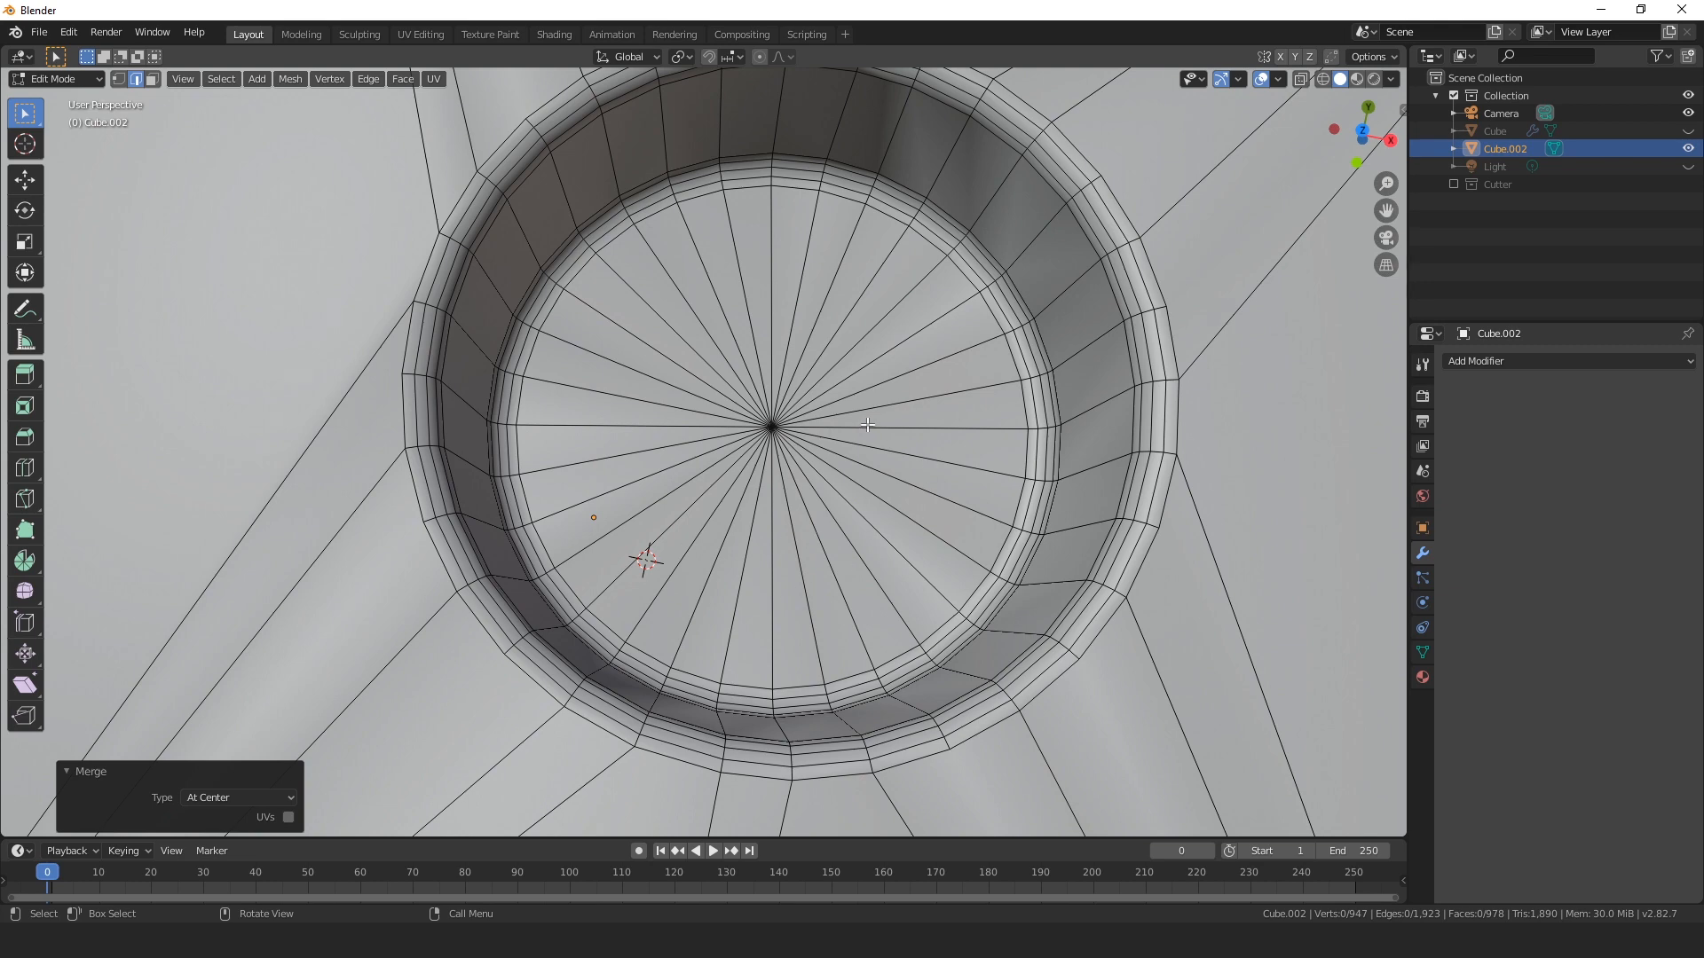
Return to Object Mode, add a Weighted Normal modifier to the duplicated cube, and apply it.
scroll(868, 425, down, 10)
middle_drag(819, 617, 934, 552)
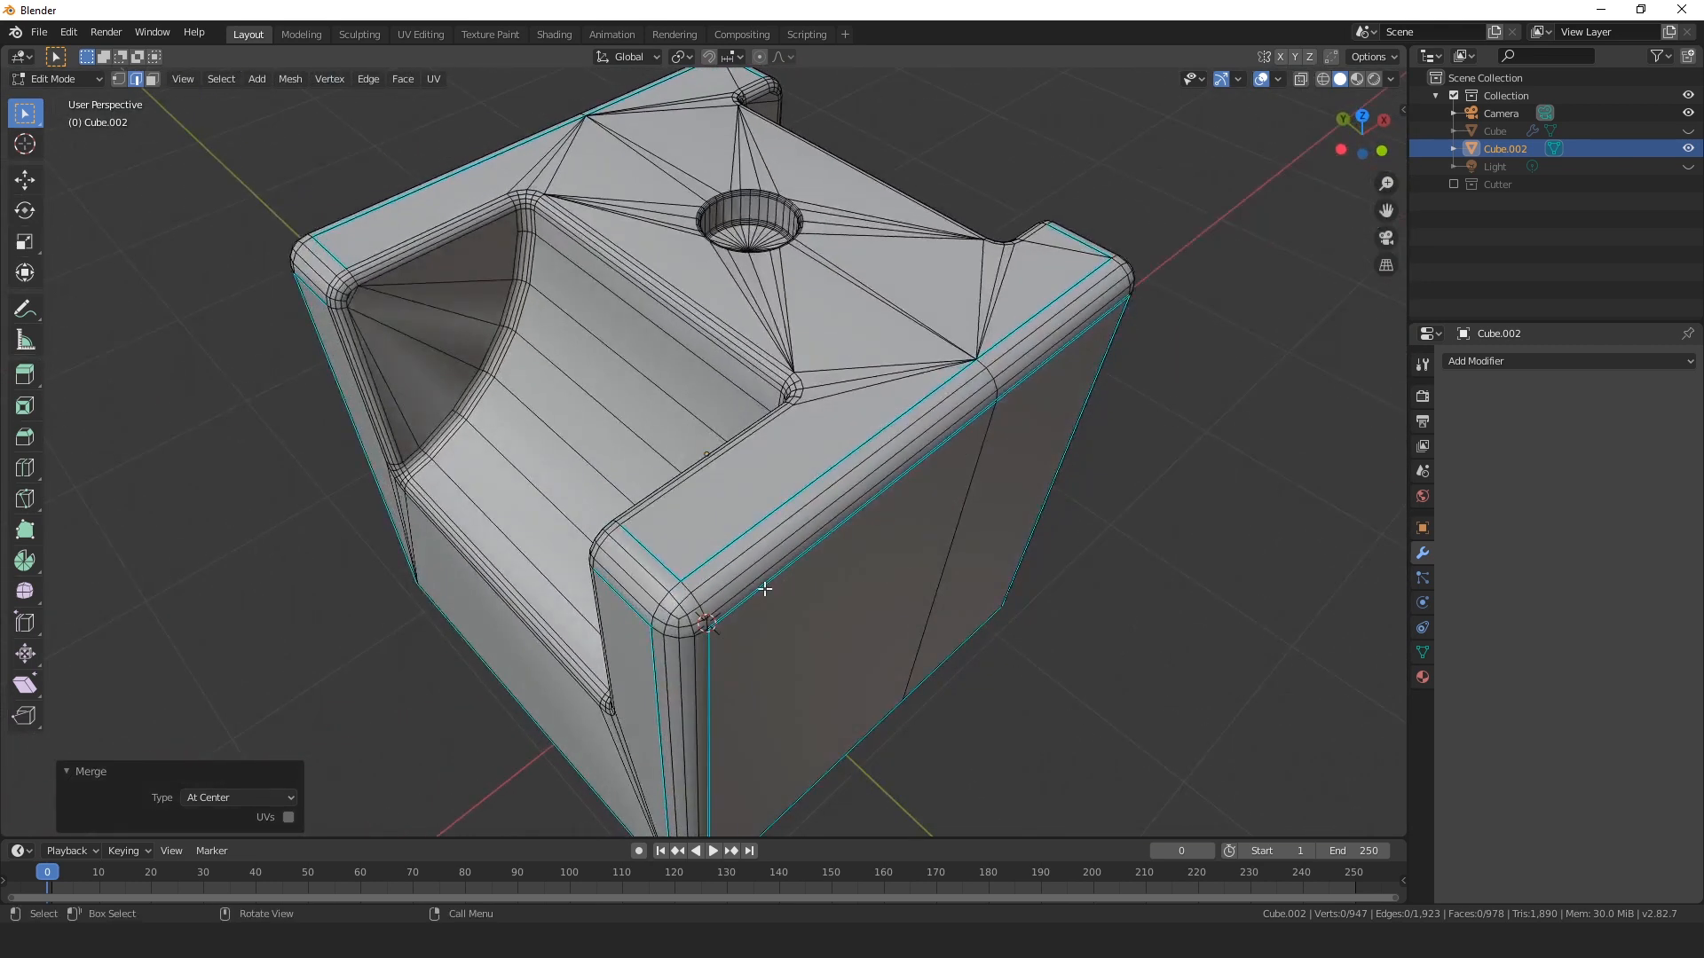
key(Tab)
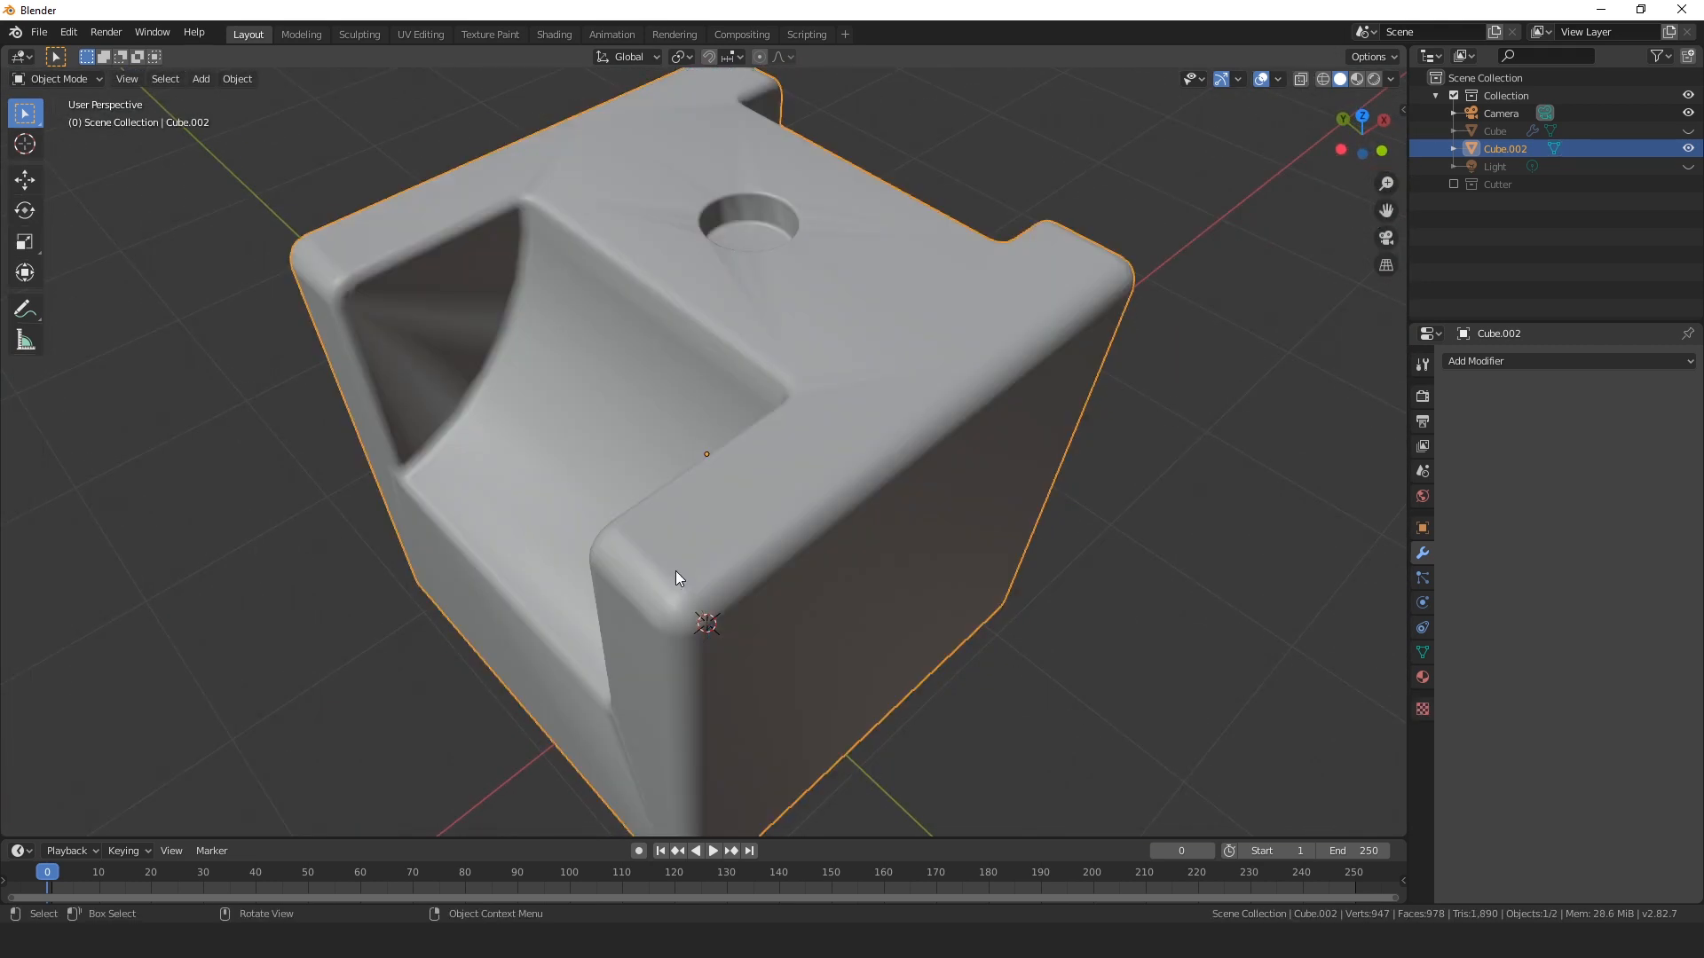
middle_drag(691, 567, 677, 349)
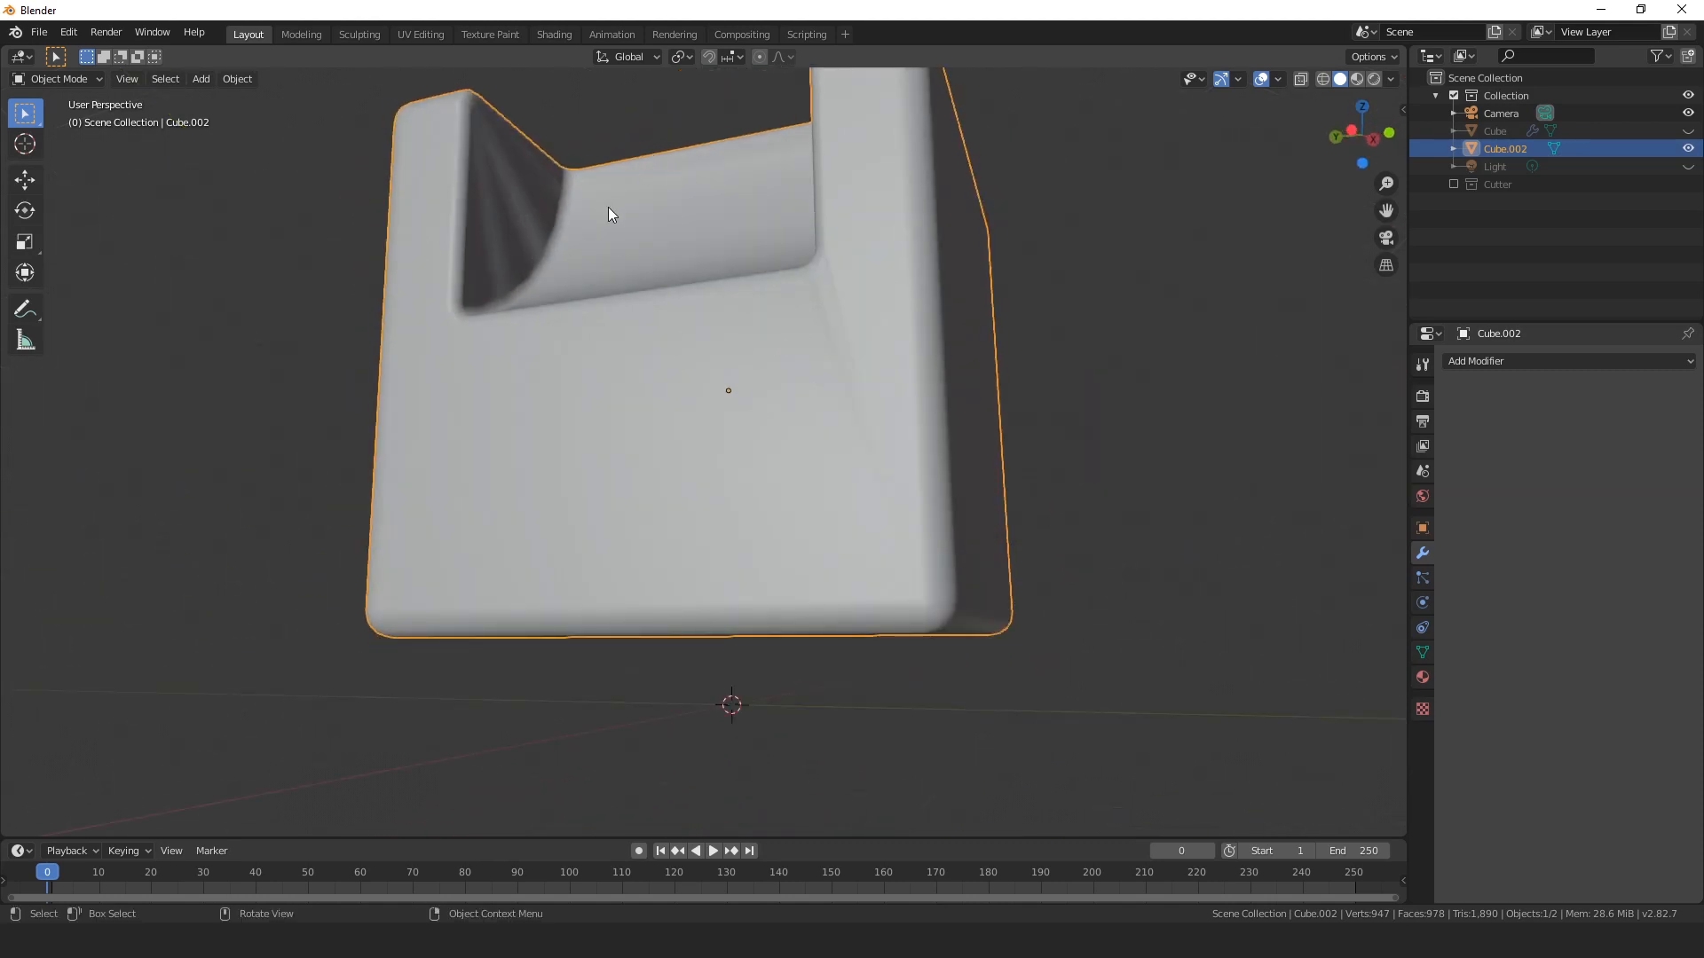
middle_drag(609, 213, 631, 323)
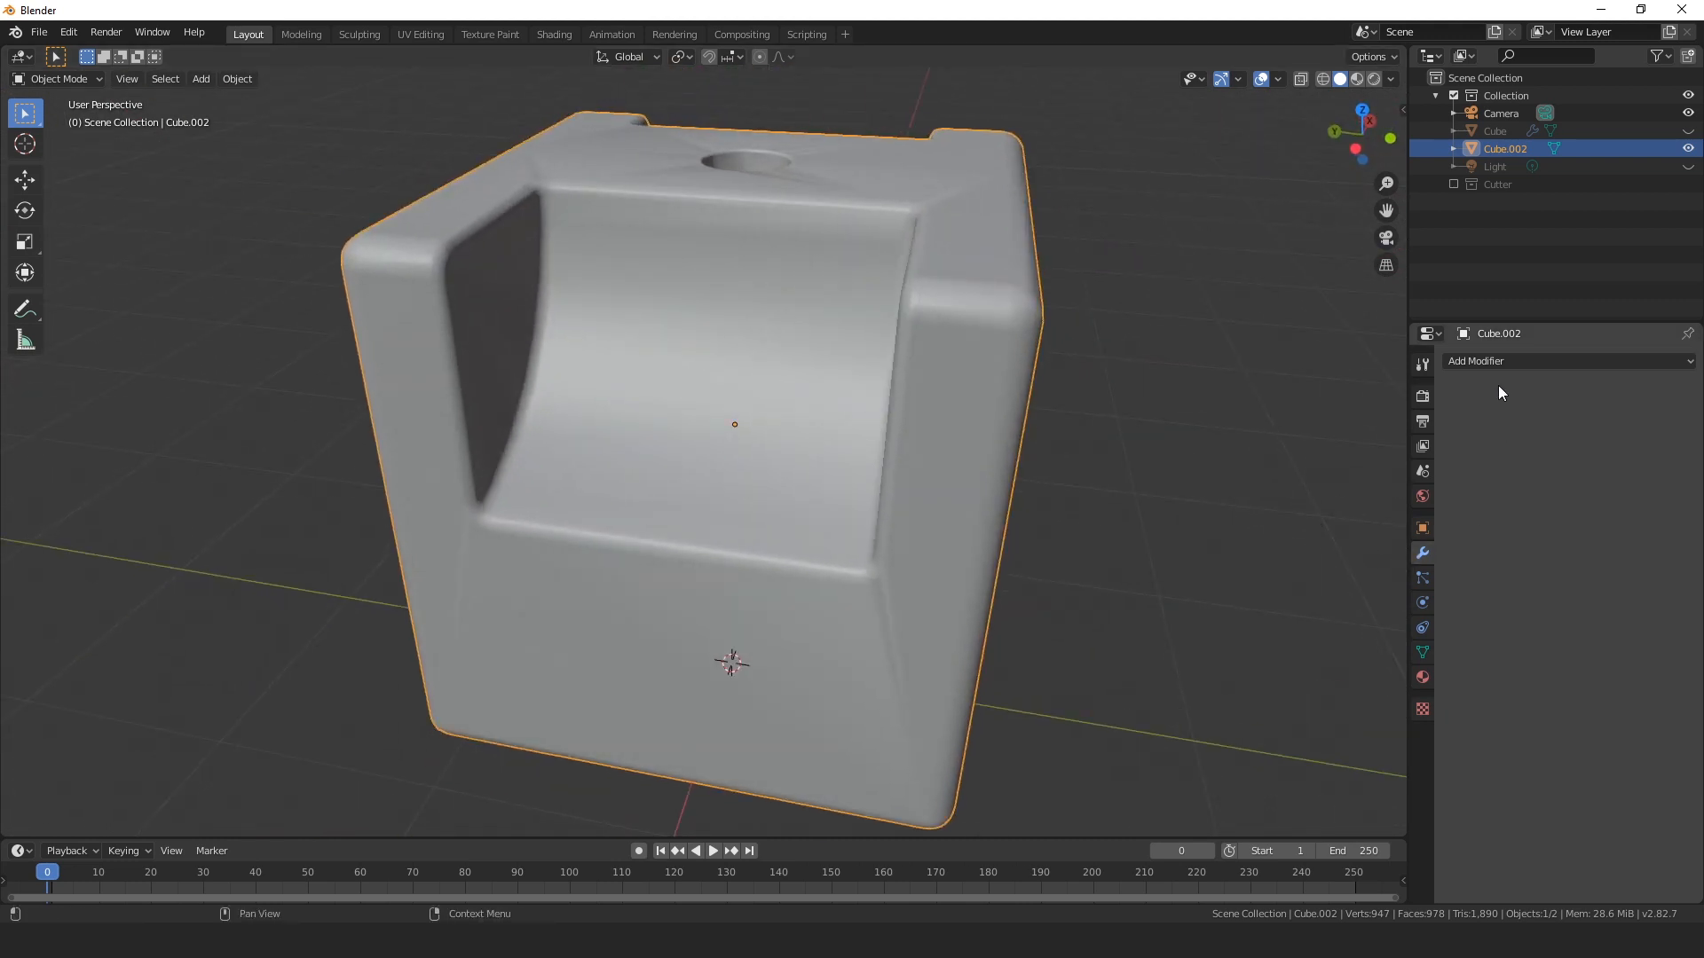
click(1492, 360)
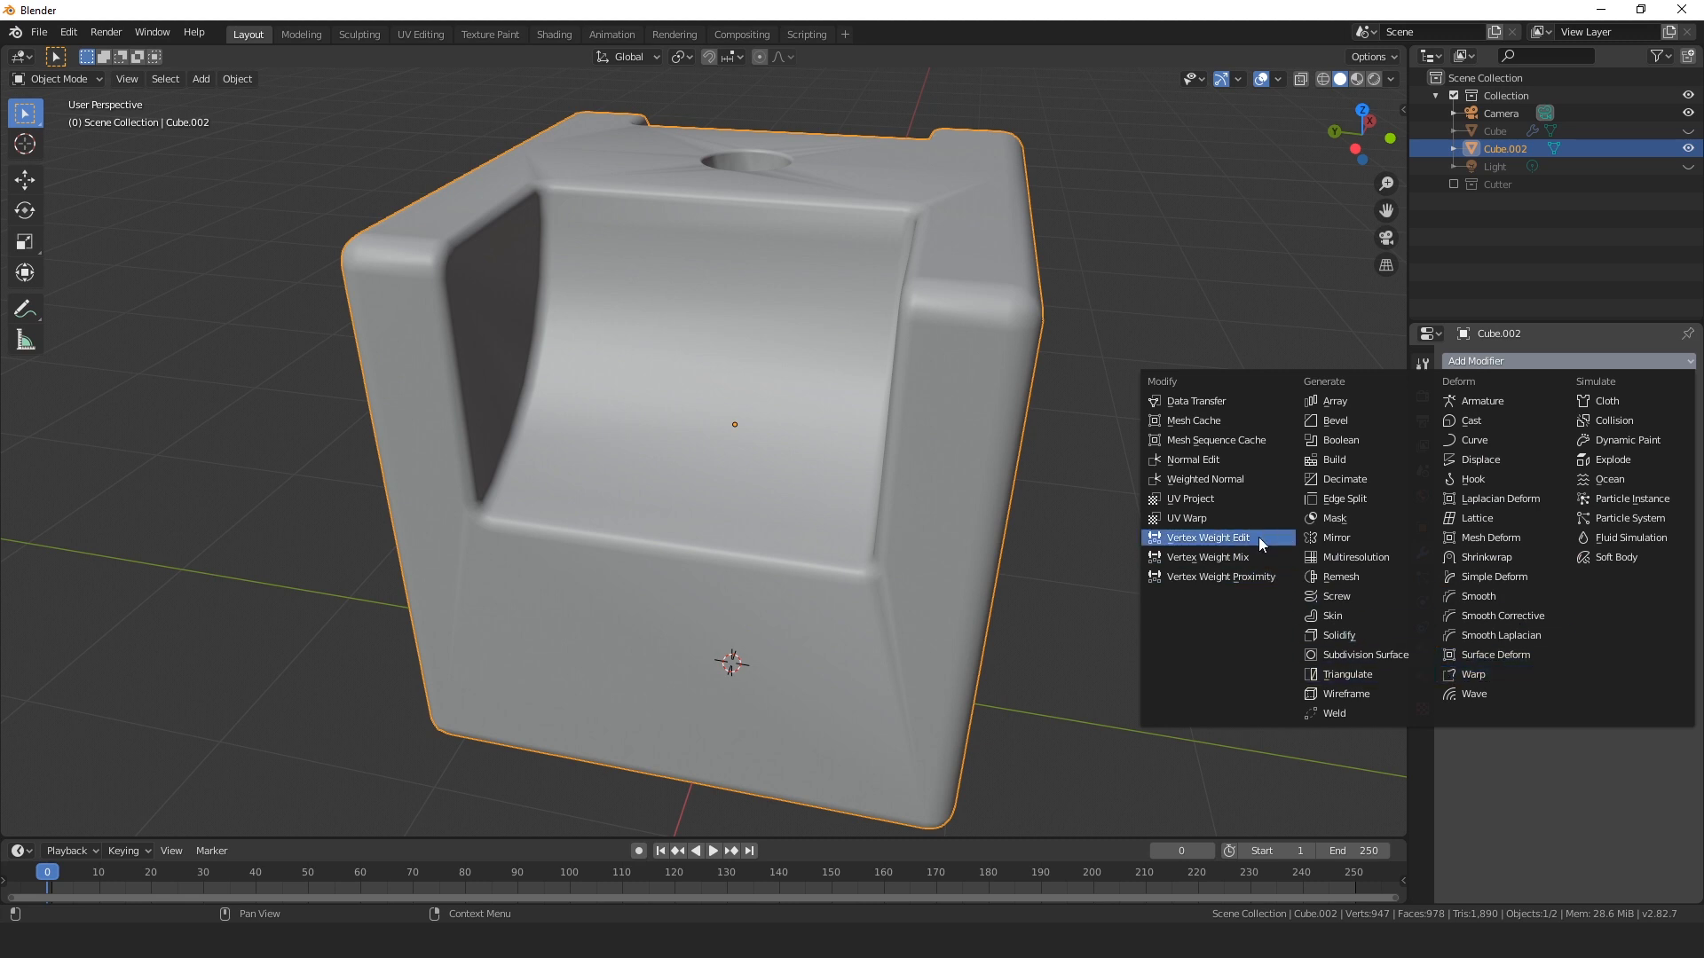
click(1237, 482)
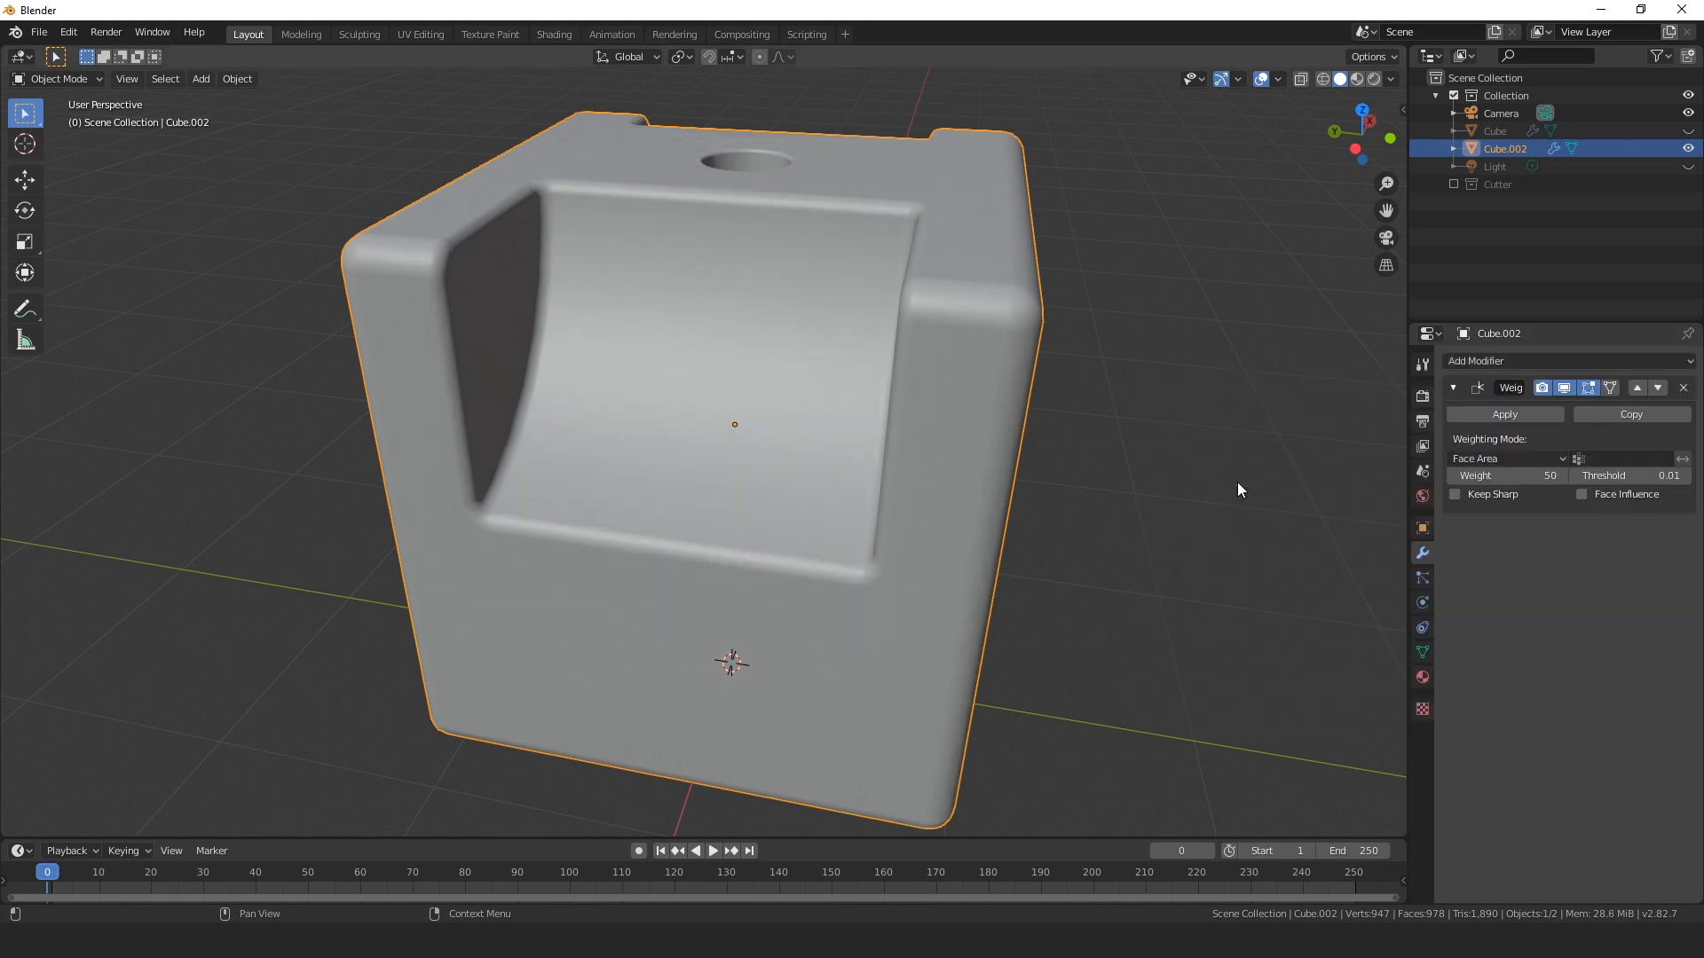
click(1530, 412)
Examine the duplicated cube's shading around the cutouts and hole from several angles, comparing Edit Mode and Object Mode.
middle_drag(826, 209, 564, 419)
scroll(751, 444, up, 2)
key(Tab)
key(Tab)
key(Tab)
key(Tab)
middle_drag(539, 343, 894, 457)
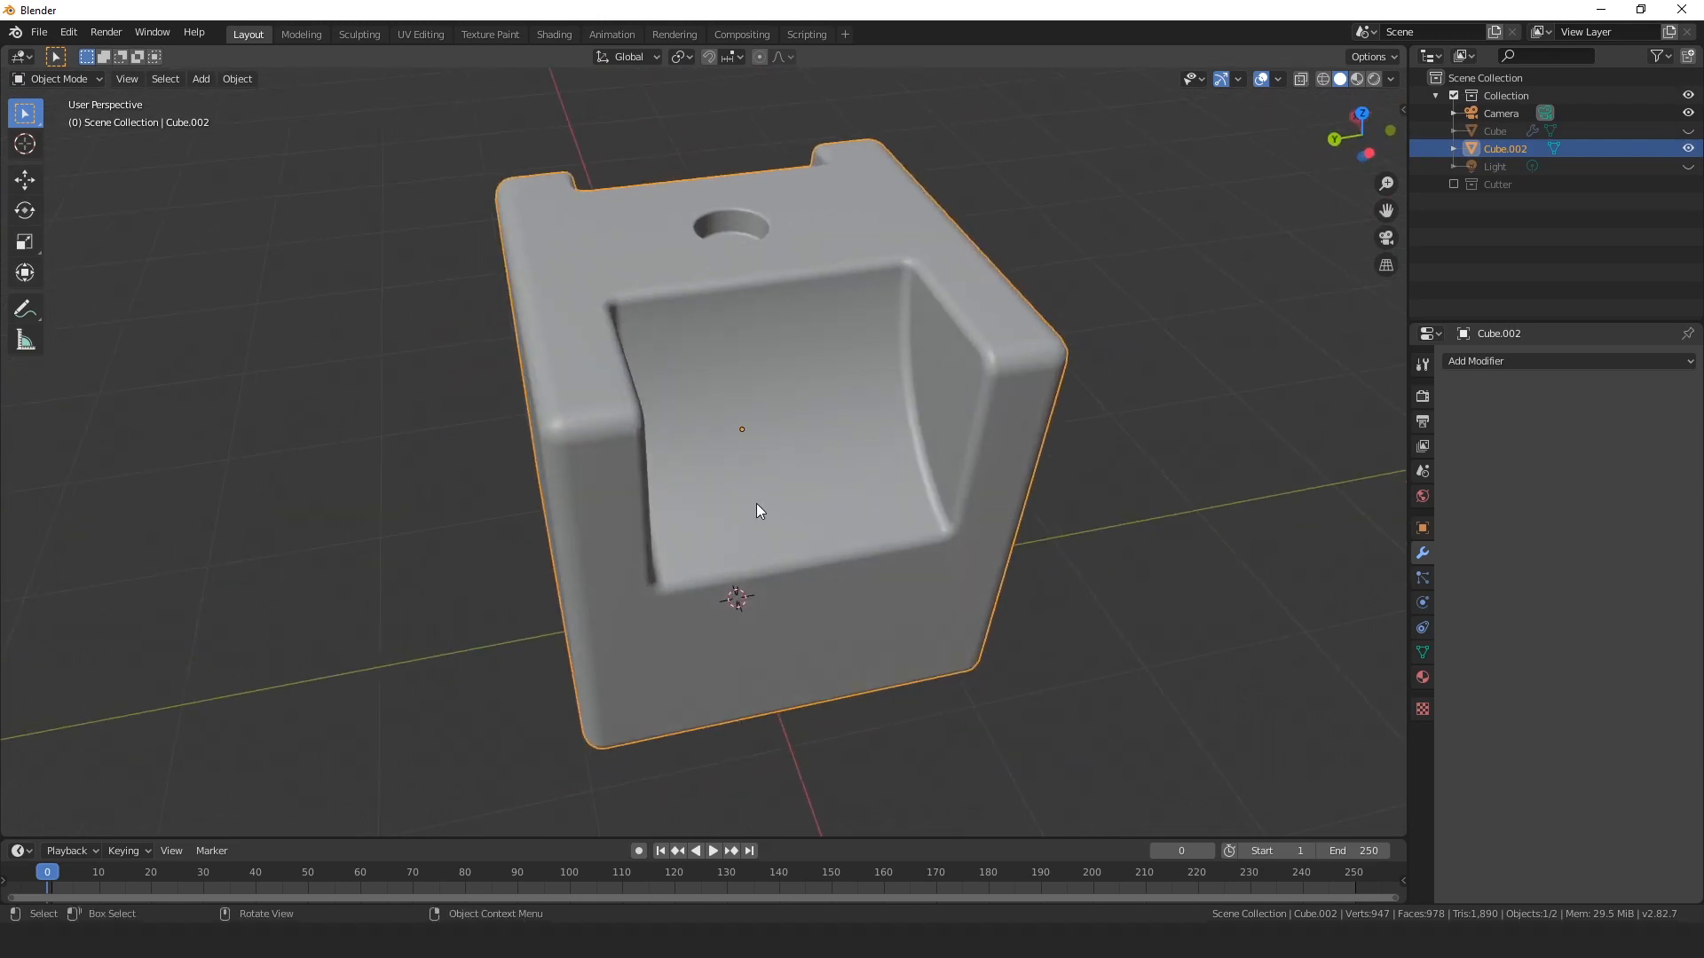
middle_drag(1051, 440, 978, 416)
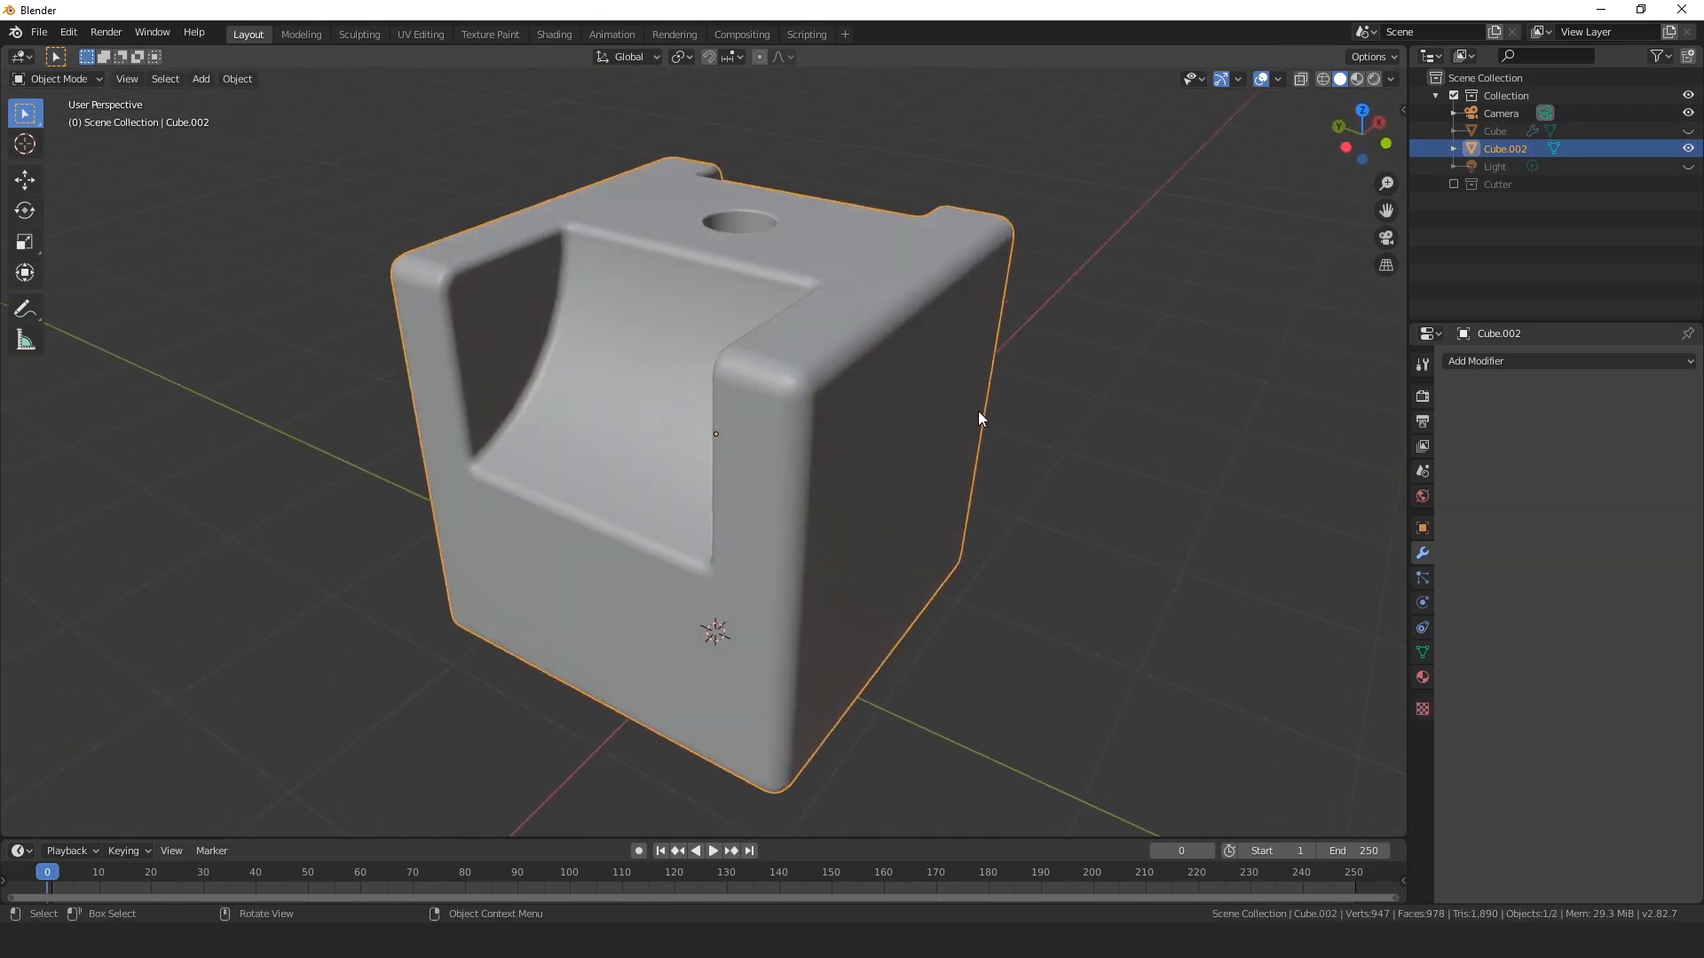
scroll(966, 593, up, 2)
scroll(967, 588, down, 2)
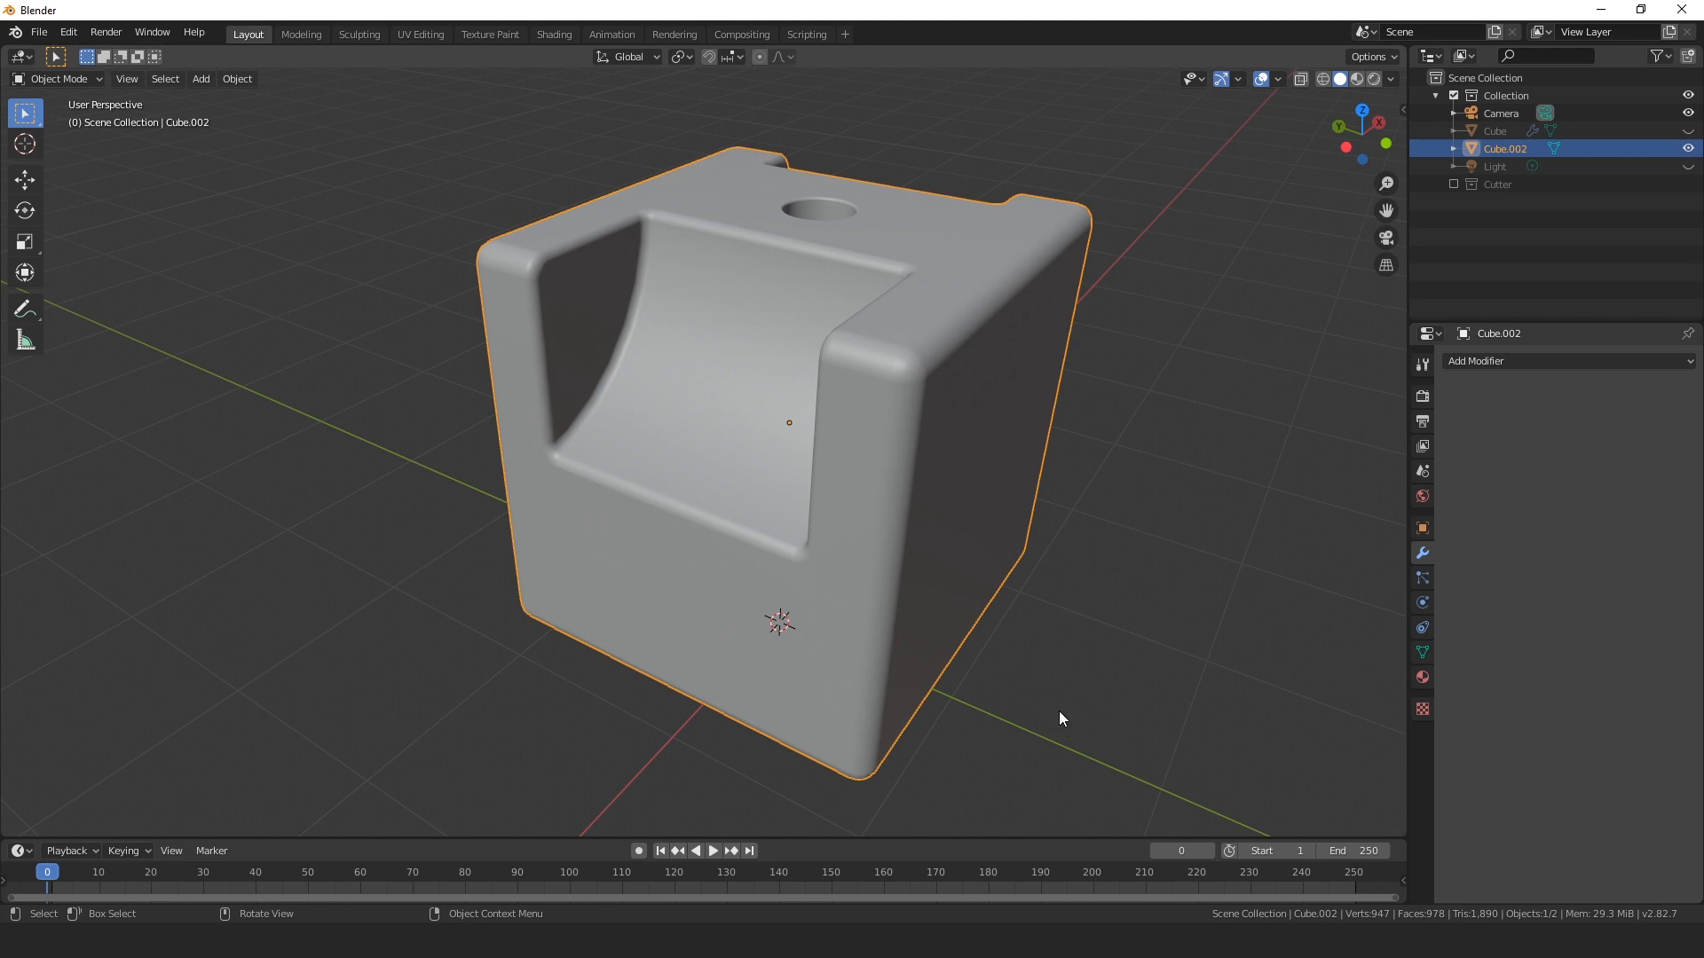
mouse_move(1001, 671)
middle_down()
mouse_move(1027, 639)
mouse_move(1016, 676)
middle_up()
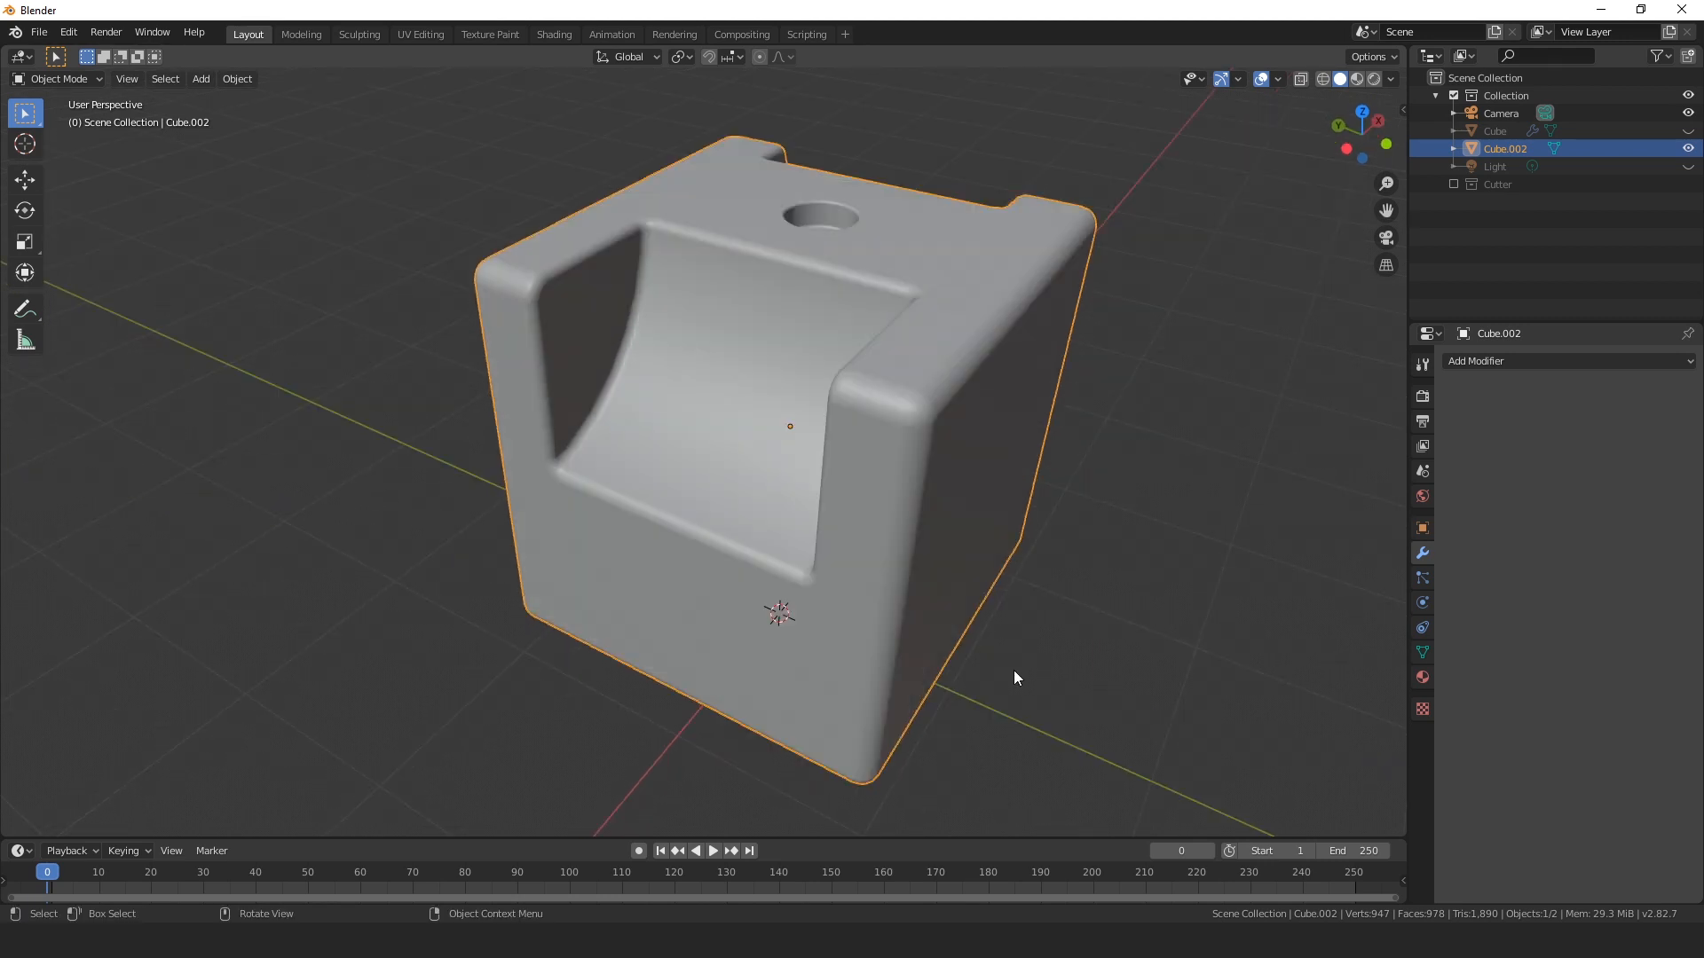